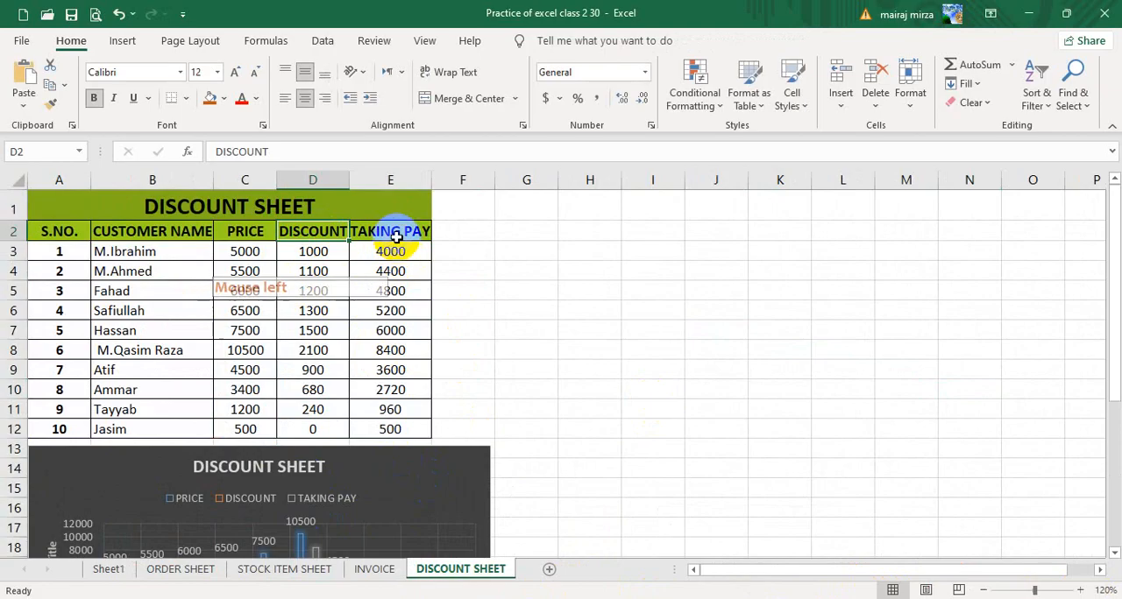
# AutoFit the widths of the TAKING PAY and DISCOUNT columns to their header text.
pyautogui.click(390, 231)
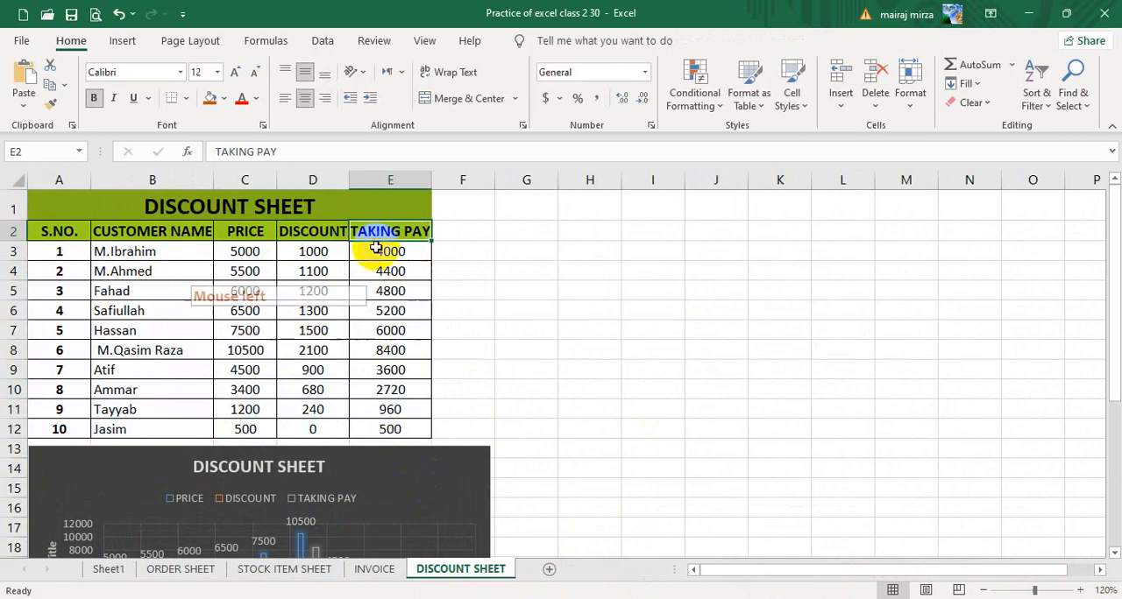
pyautogui.doubleClick(430, 178)
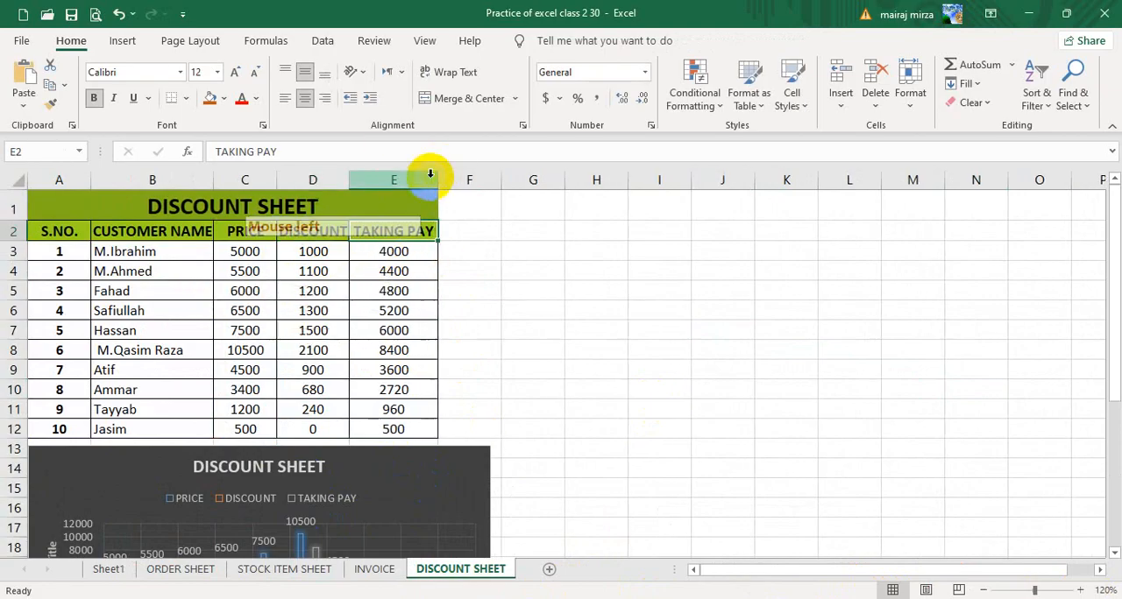
pyautogui.doubleClick(349, 178)
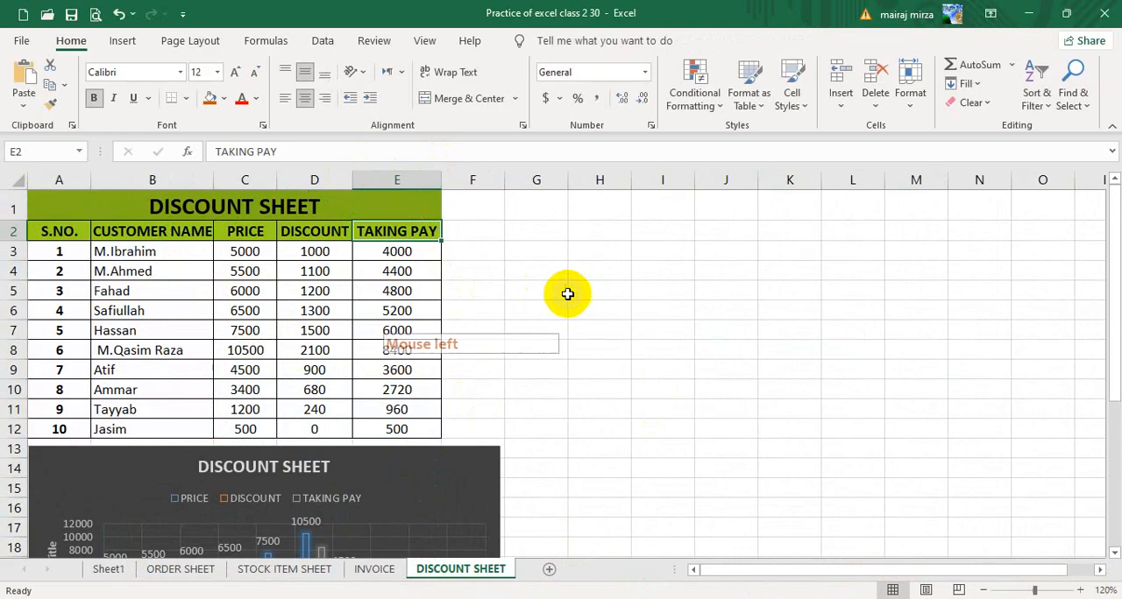
# Make header row 2 about twice as tall and turn on Wrap Text for the whole row.
pyautogui.moveTo(24, 242); pyautogui.dragTo(20, 262)
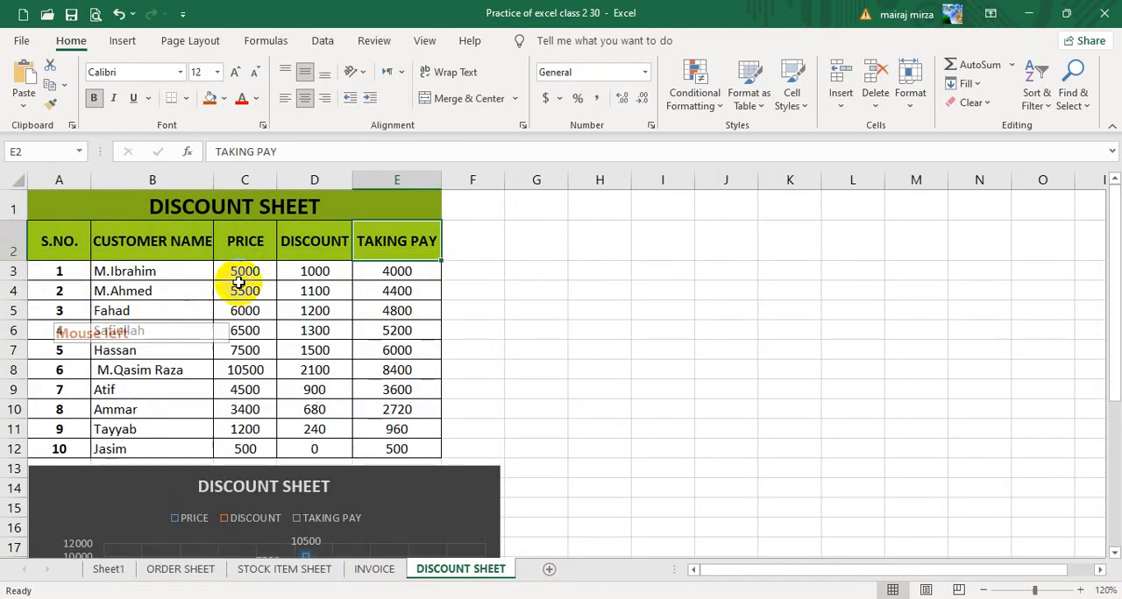
pyautogui.click(156, 243)
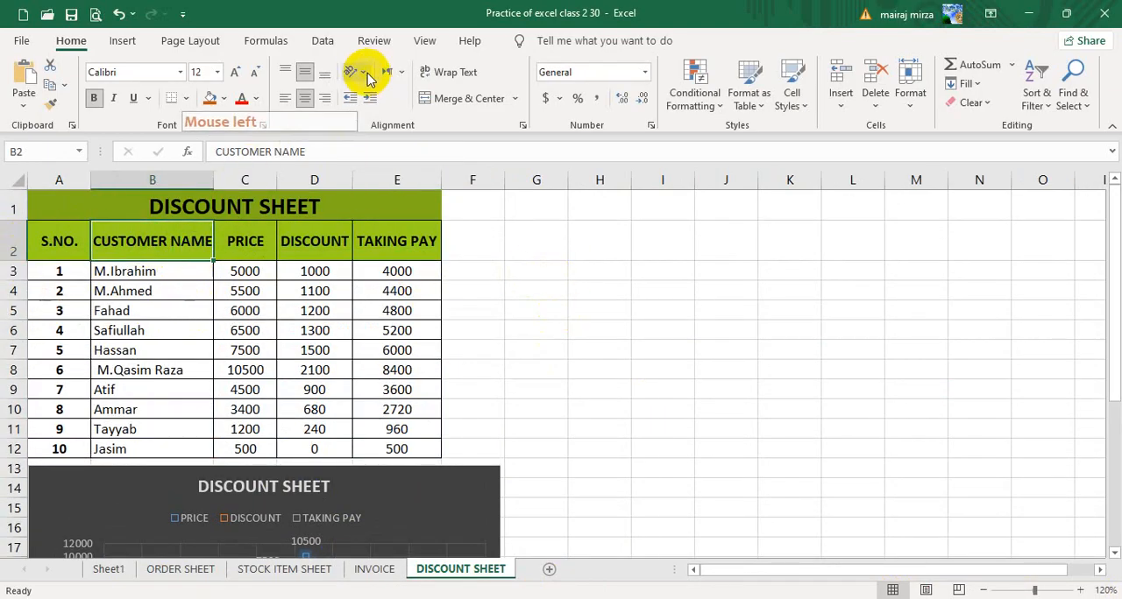
pyautogui.click(434, 73)
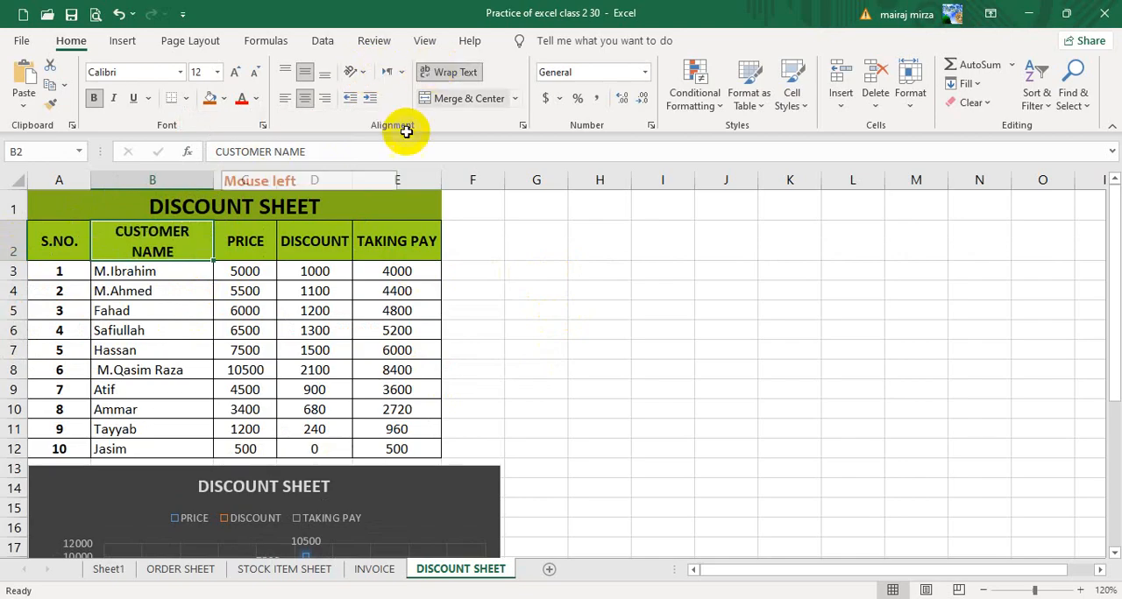
pyautogui.click(11, 241)
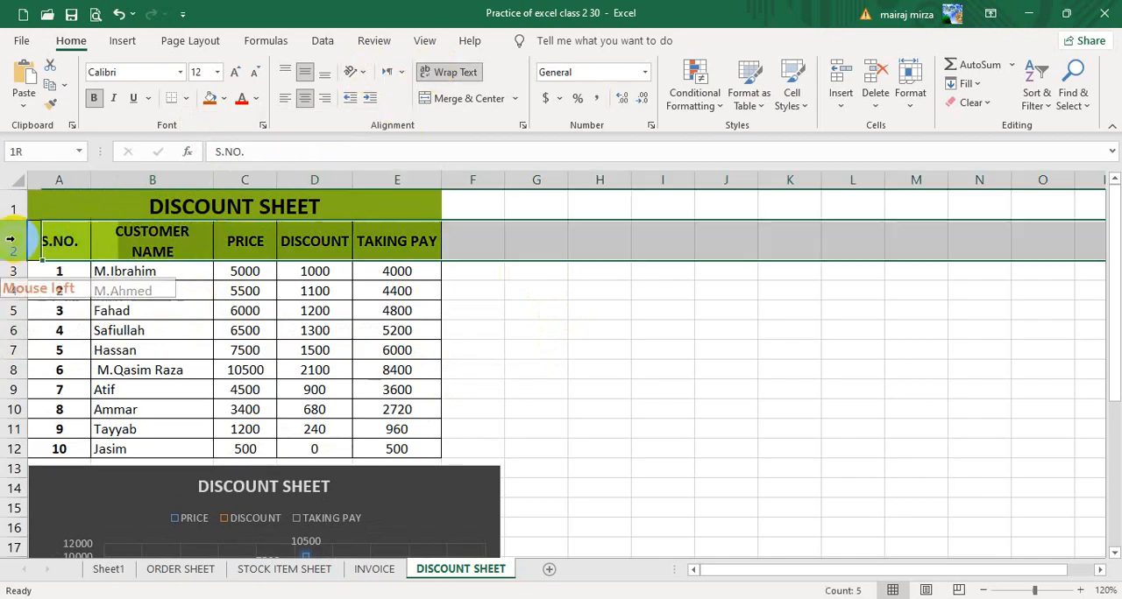
pyautogui.click(446, 76)
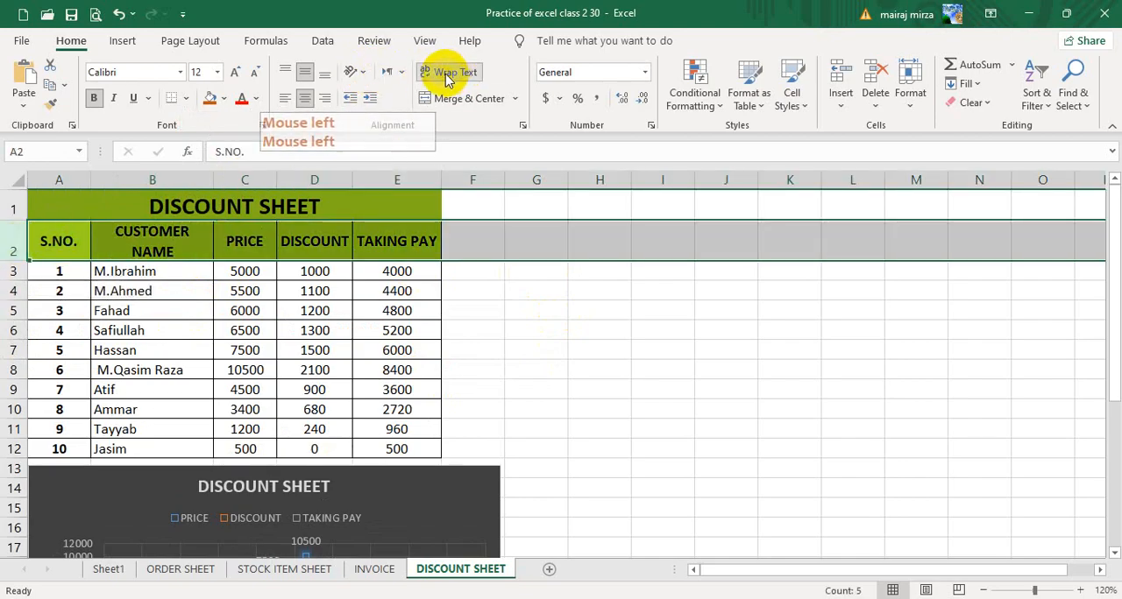
# Narrow the TAKING PAY column to a width of about 9.43 and make the CUSTOMER NAME column slightly narrower.
pyautogui.moveTo(441, 180); pyautogui.dragTo(422, 179)
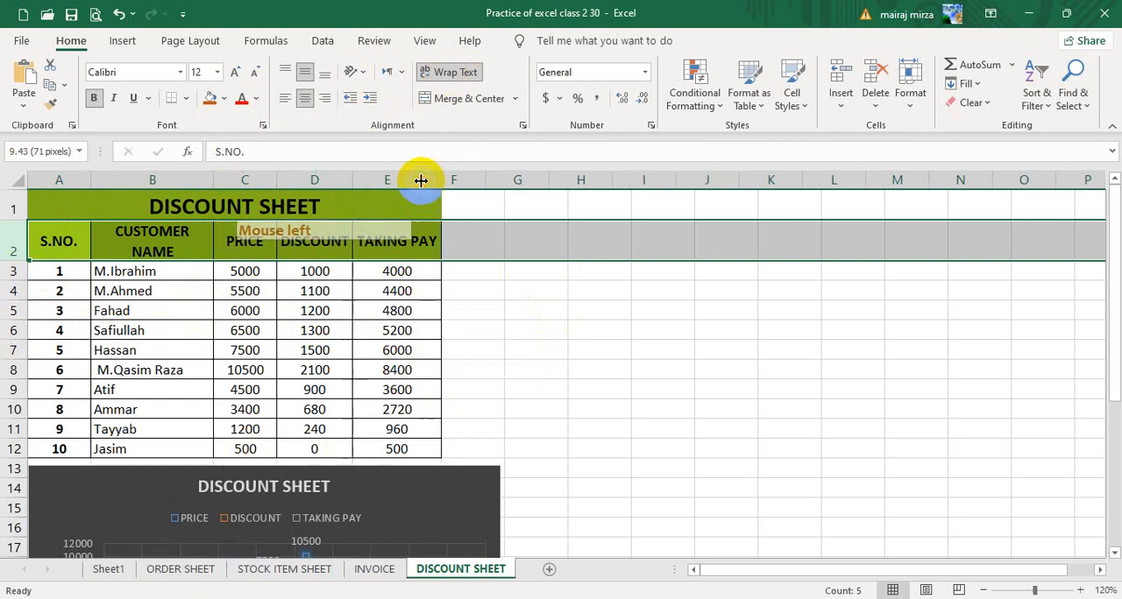
pyautogui.click(251, 250)
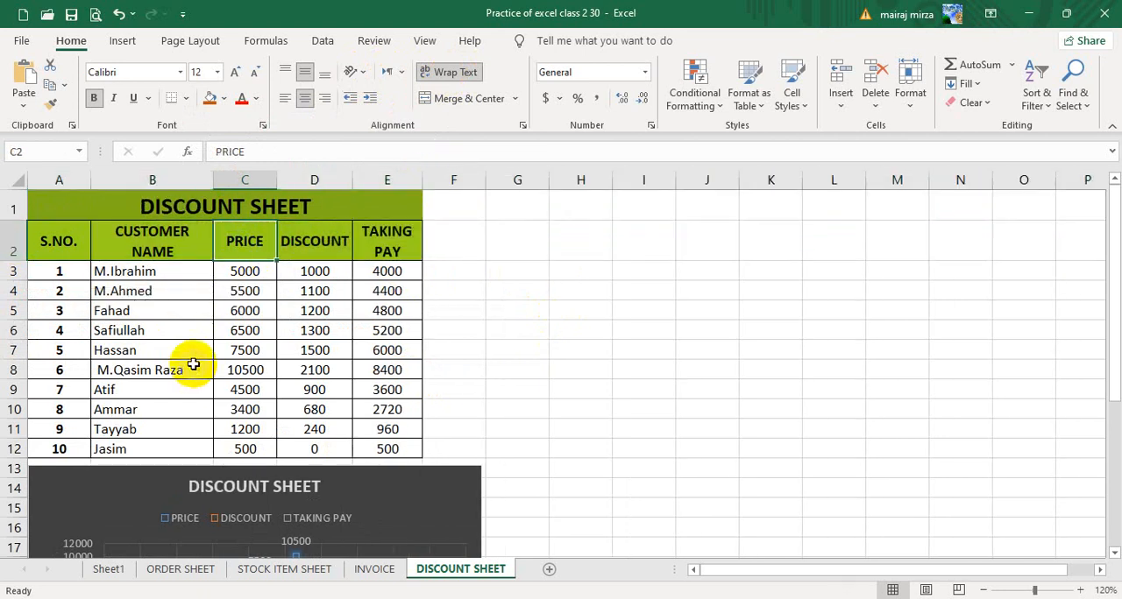
pyautogui.click(443, 245)
pyautogui.click(153, 242)
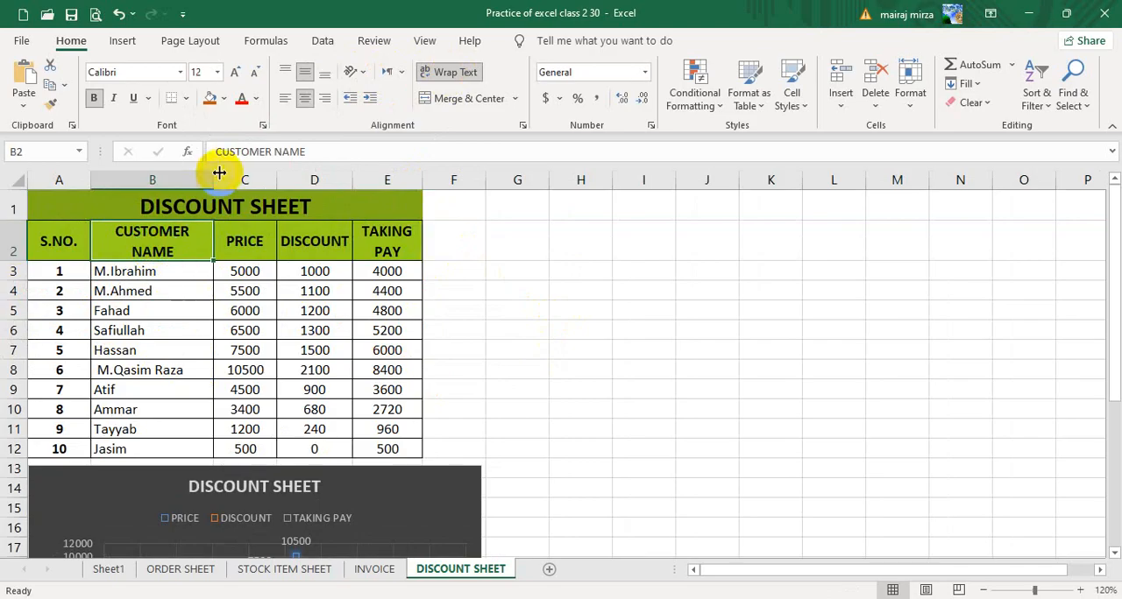
pyautogui.moveTo(219, 173); pyautogui.dragTo(213, 173)
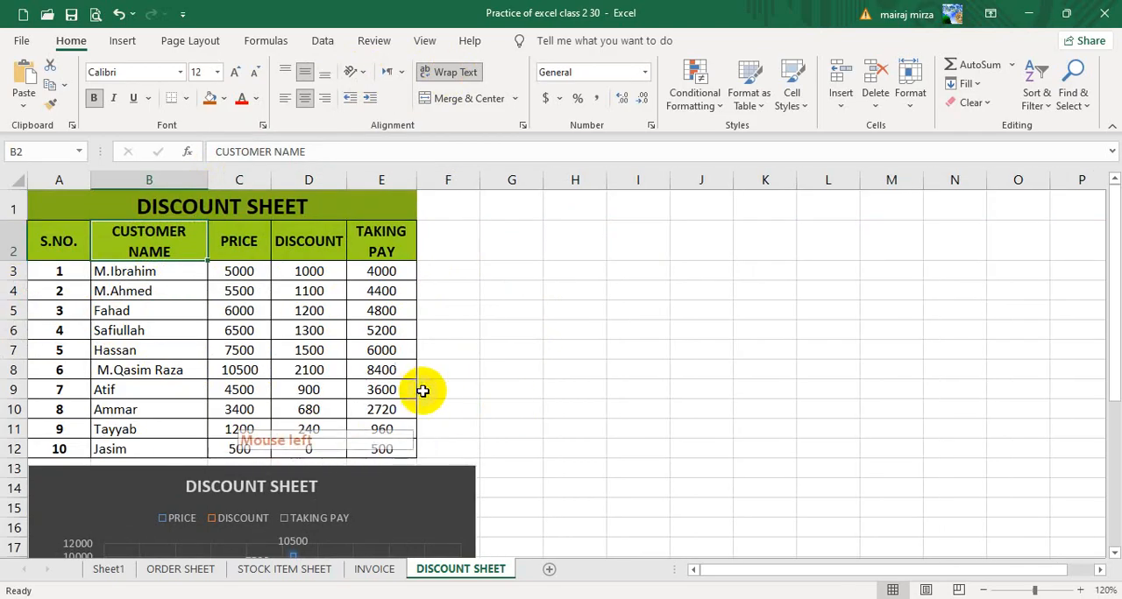
# Change the price of the customer with serial number 5, in cell C7, to 1500.
pyautogui.scroll(-2, 526, 388)
pyautogui.scroll(2, 571, 388)
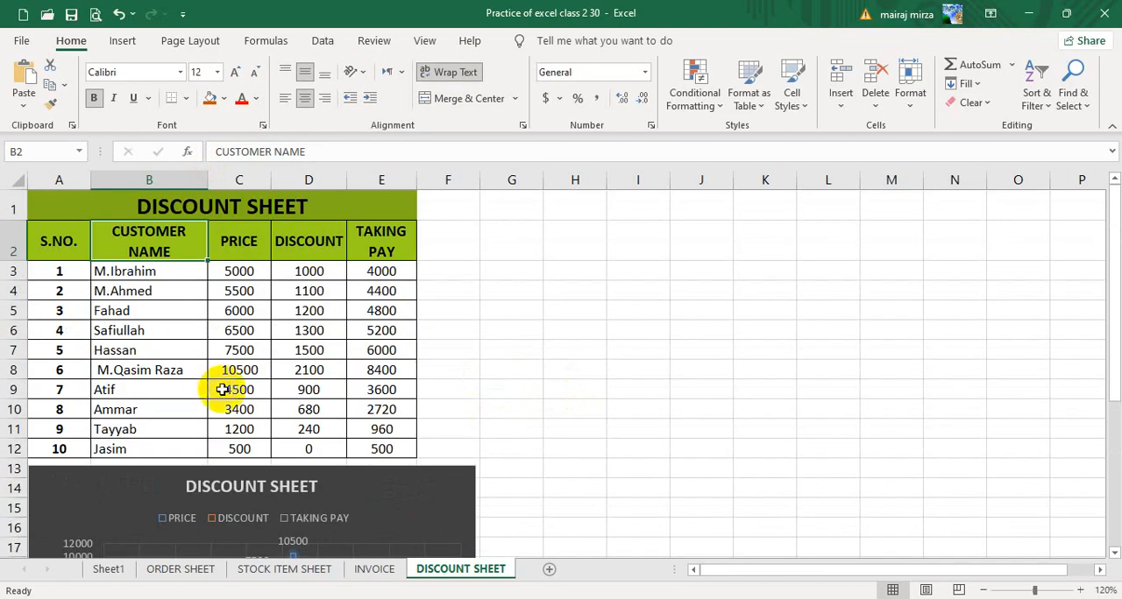
pyautogui.scroll(-2, 329, 507)
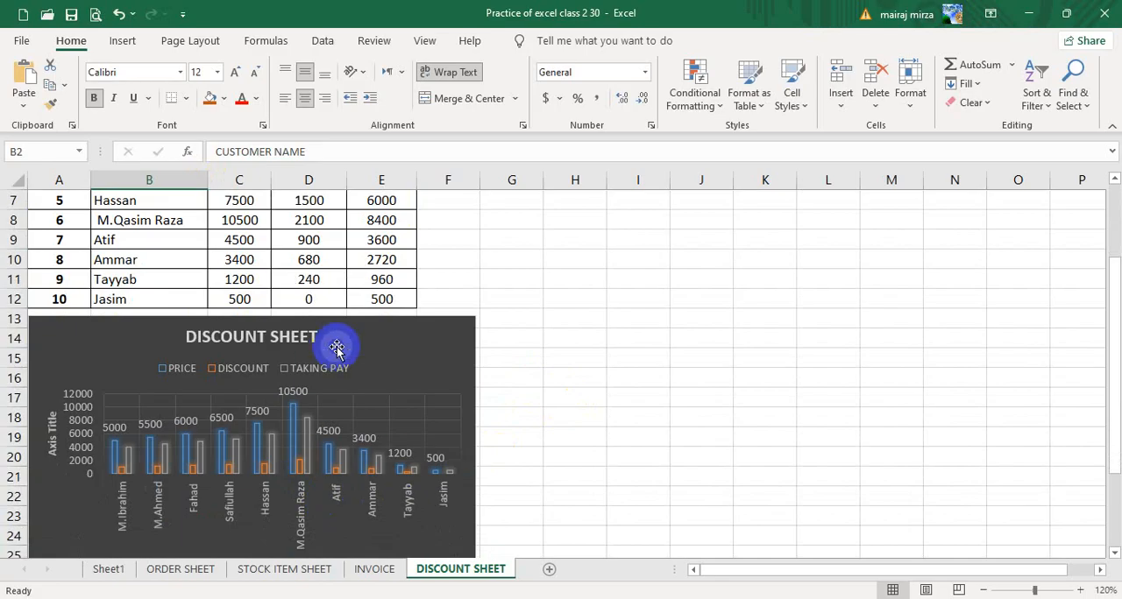
pyautogui.scroll(-2, 333, 403)
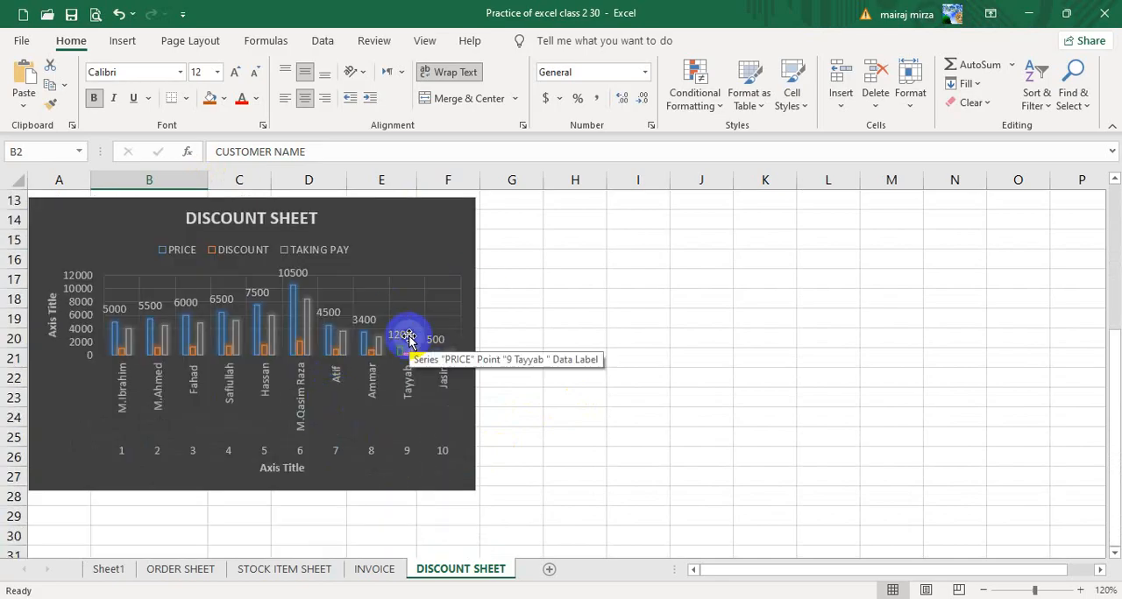
pyautogui.scroll(3, 409, 340)
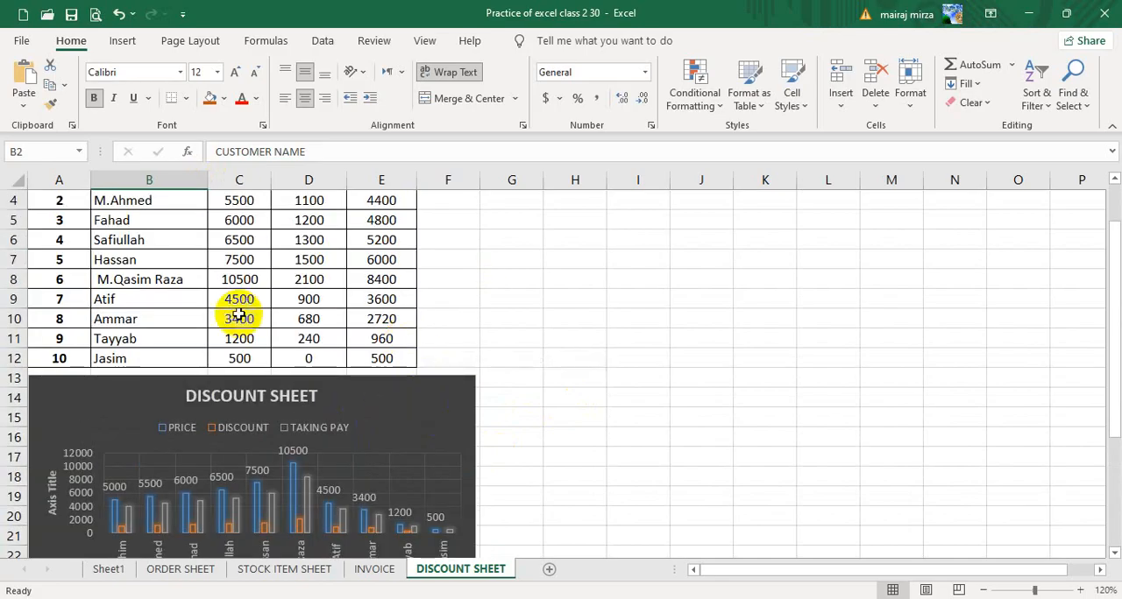
pyautogui.click(238, 261)
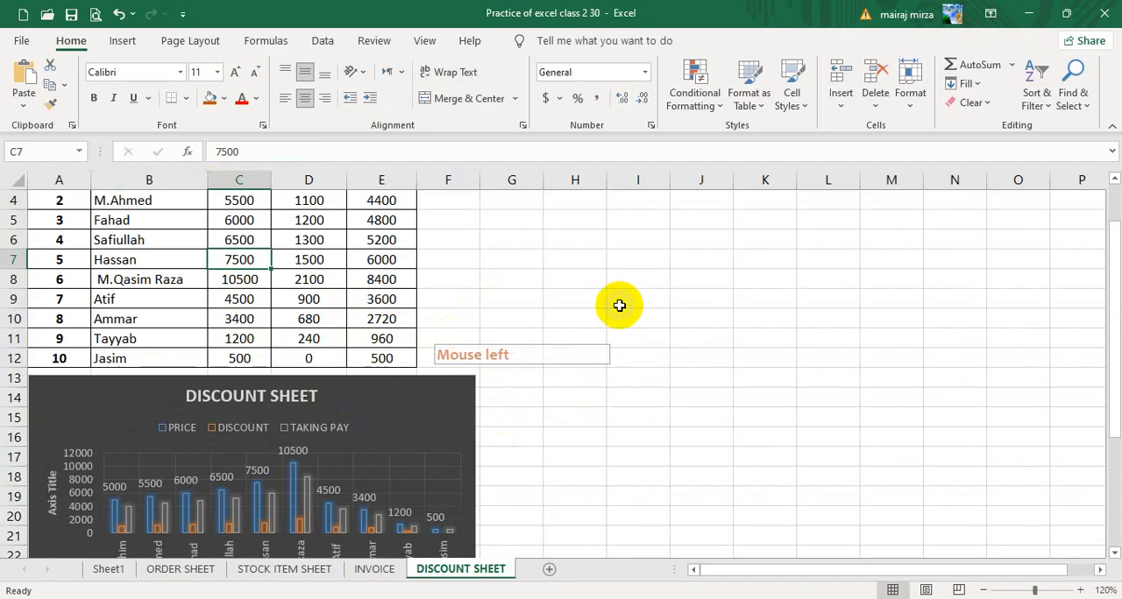
pyautogui.write('15')
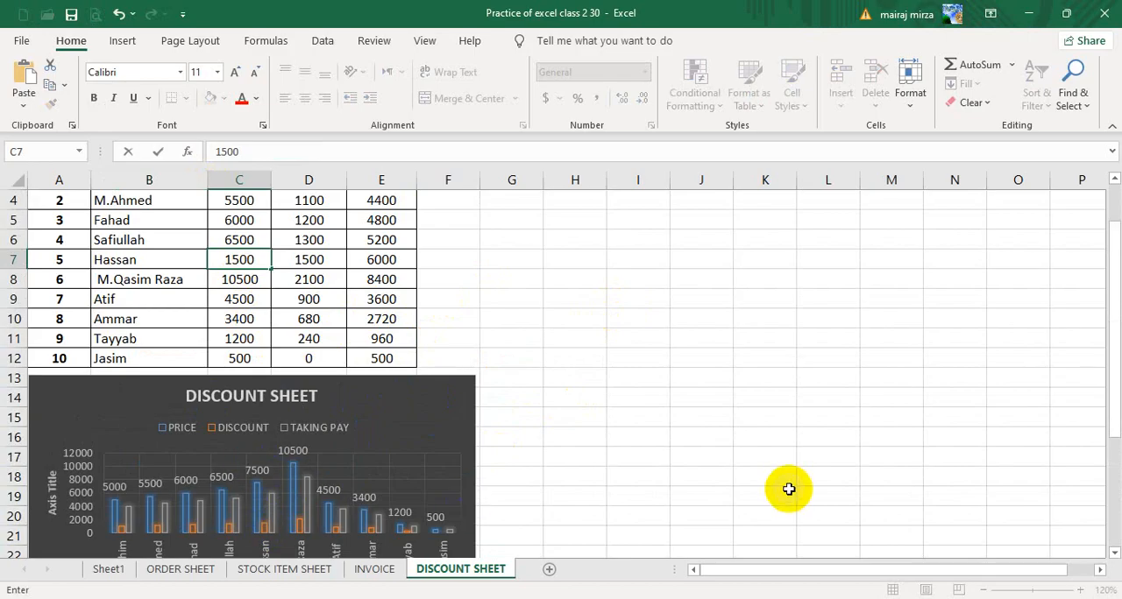
pyautogui.press('Return')
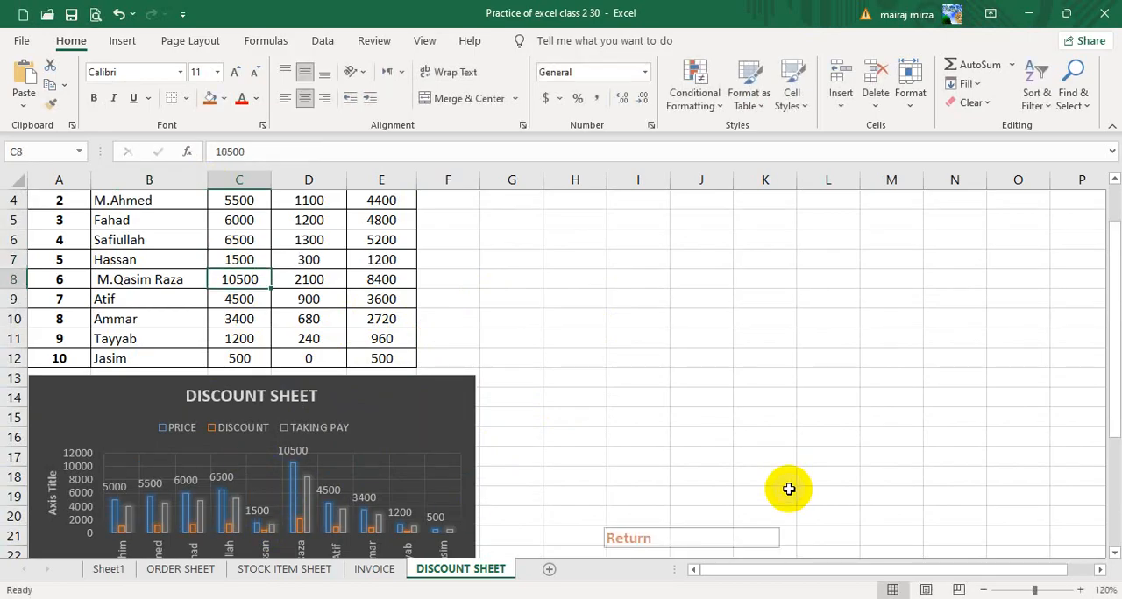
pyautogui.click(536, 298)
# Widen the DISCOUNT SHEET chart below the table so that it extends to the end of column L.
pyautogui.scroll(1, 538, 296)
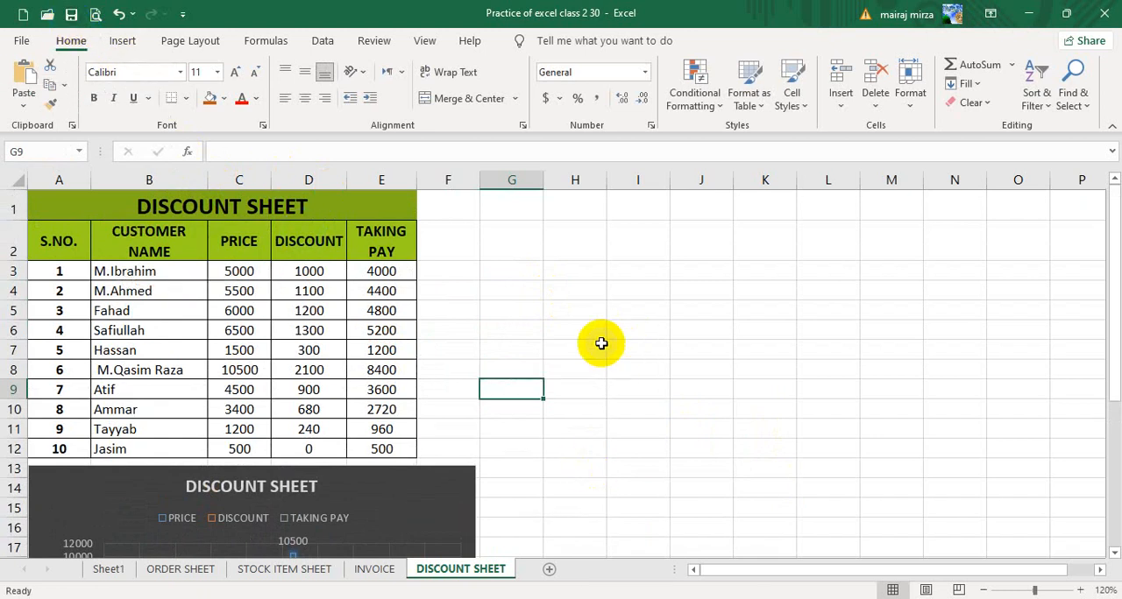
pyautogui.scroll(-4, 602, 343)
pyautogui.scroll(2, 494, 375)
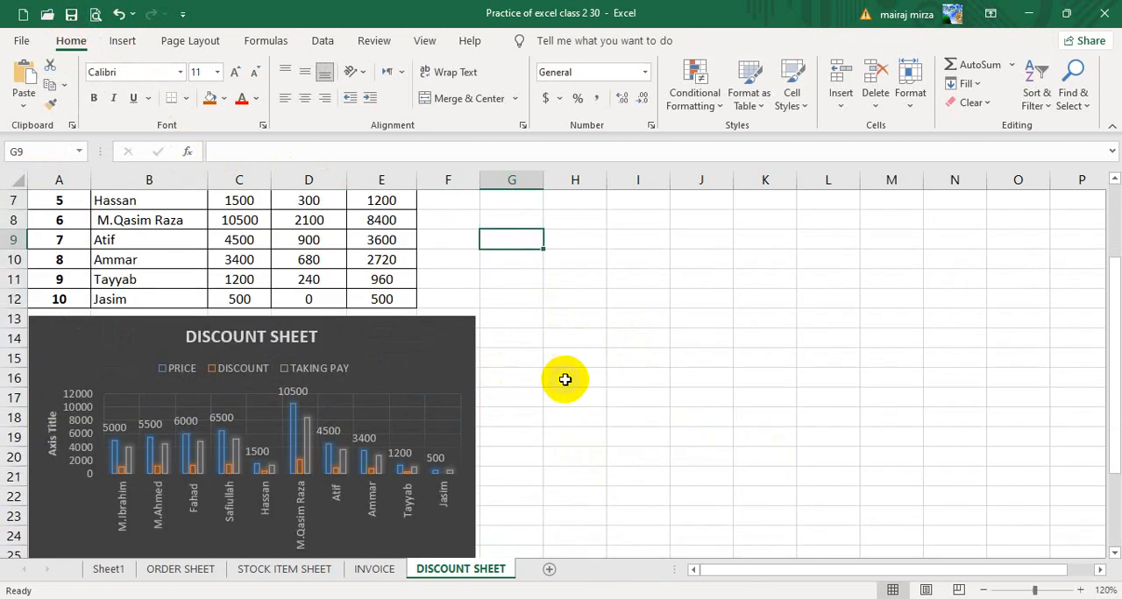
pyautogui.scroll(2, 564, 379)
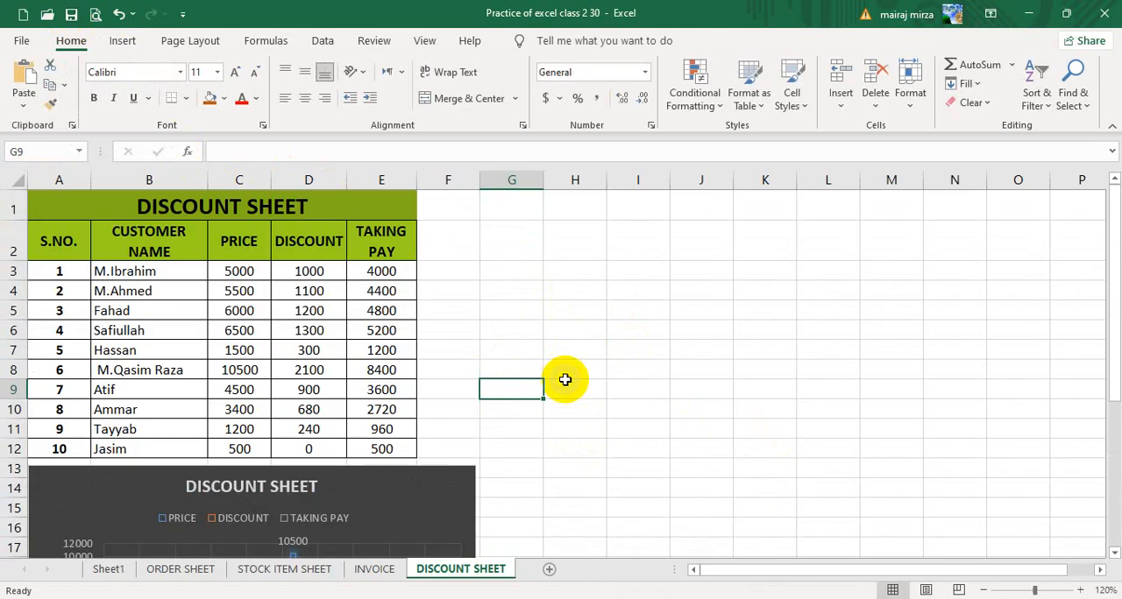
pyautogui.scroll(-2, 412, 486)
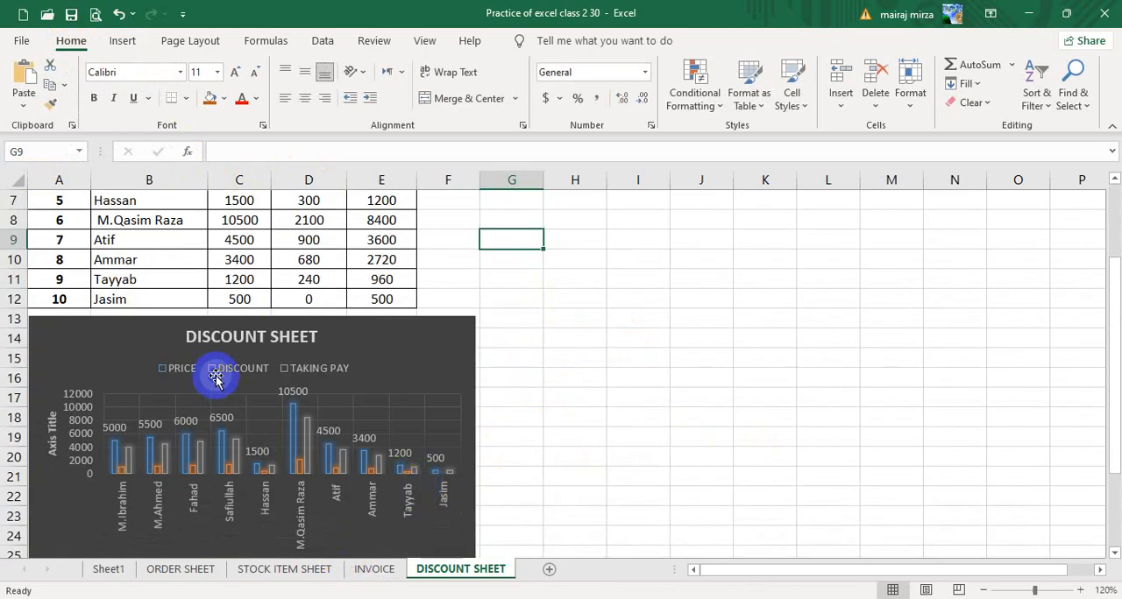
pyautogui.click(430, 353)
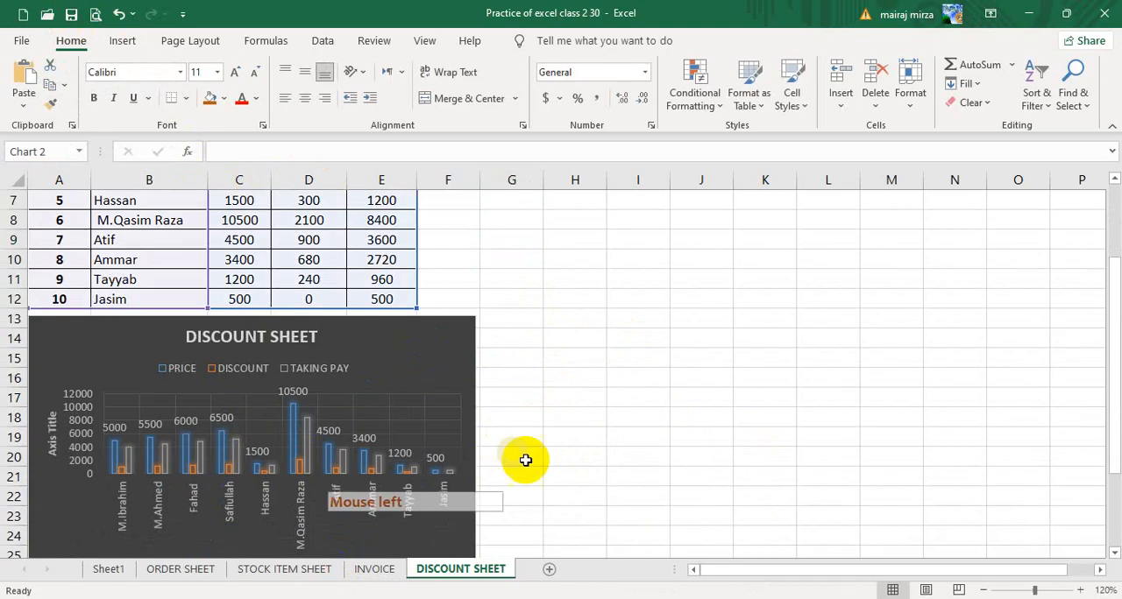
pyautogui.moveTo(477, 463); pyautogui.dragTo(737, 478)
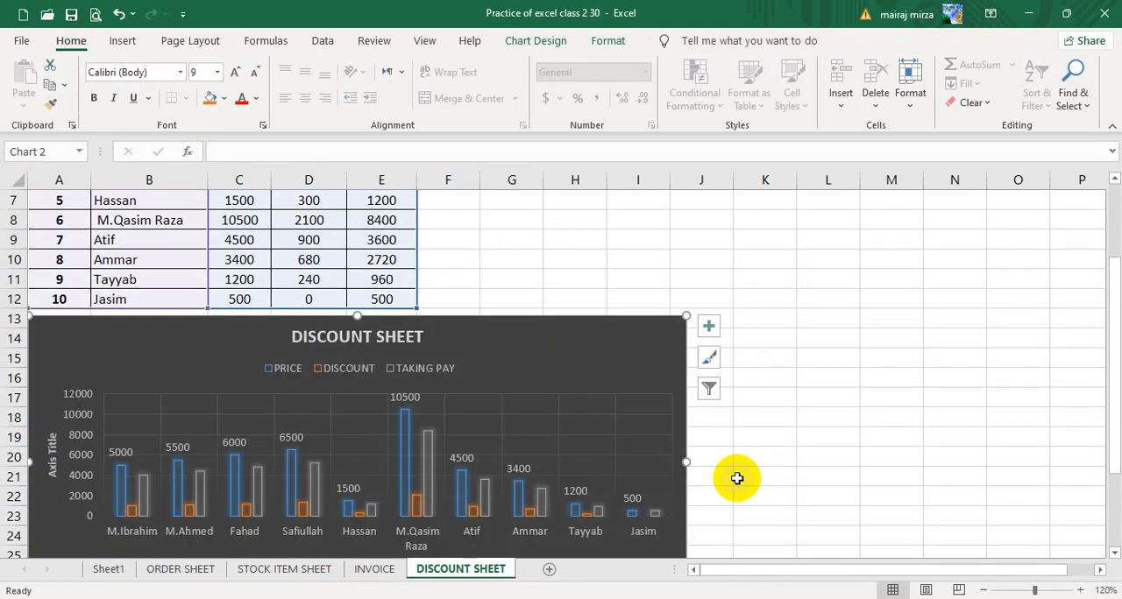
pyautogui.scroll(2, 501, 351)
pyautogui.scroll(-3, 561, 449)
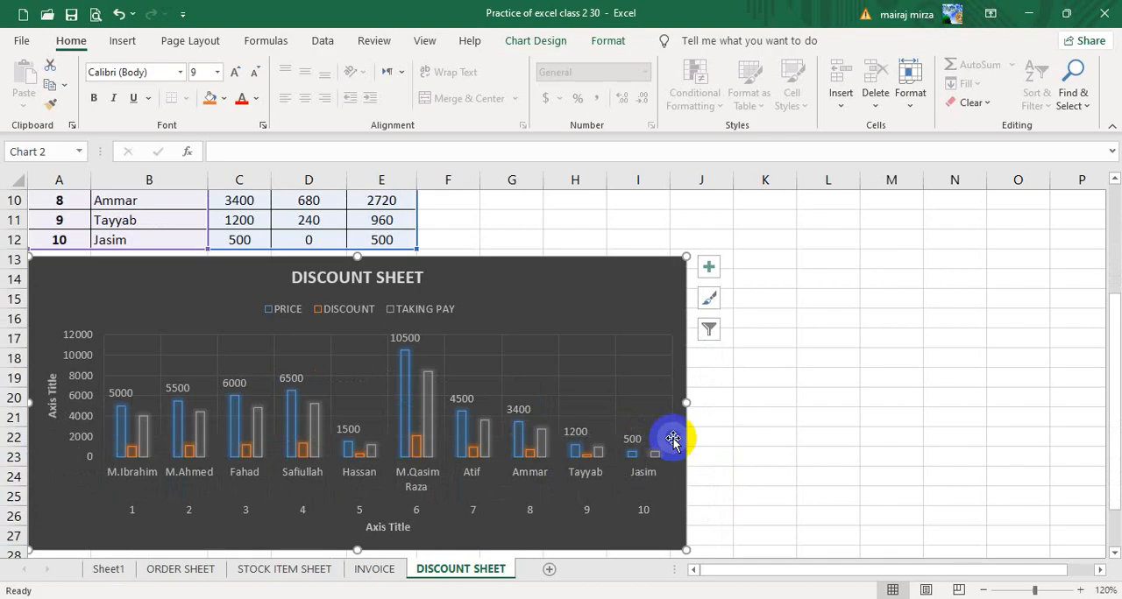
pyautogui.moveTo(687, 402); pyautogui.dragTo(859, 404)
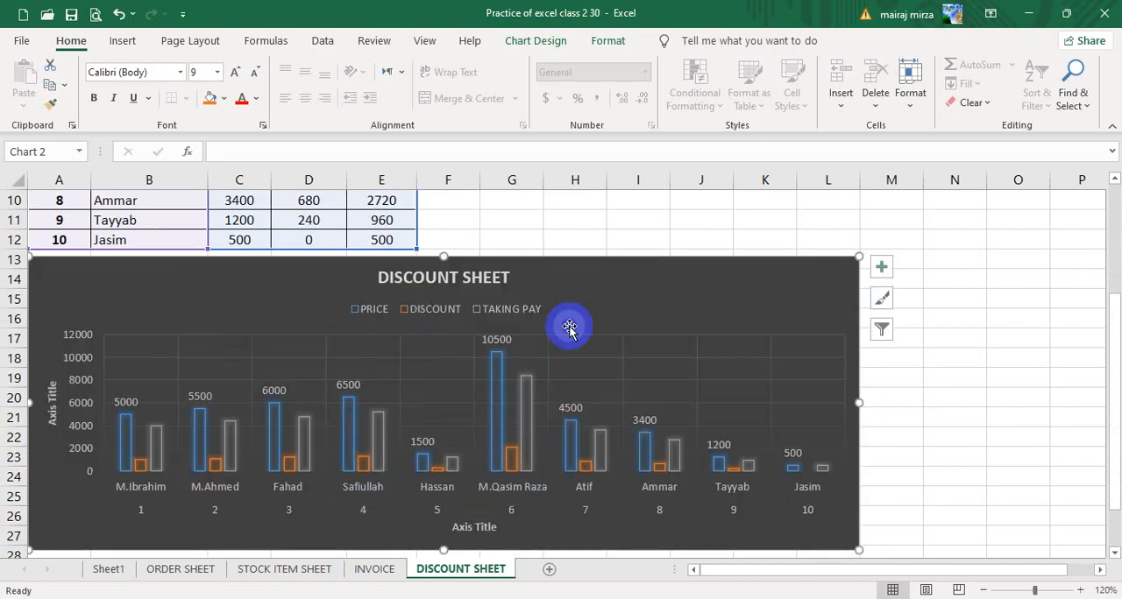
# Apply the dark Style 8 chart style to the DISCOUNT SHEET chart.
pyautogui.click(600, 292)
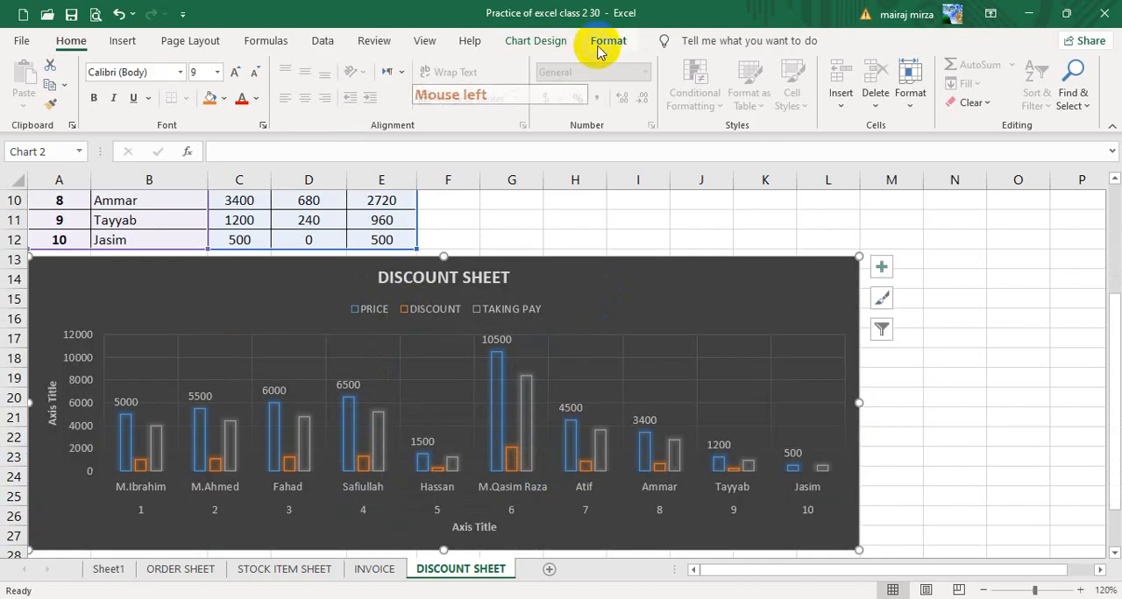
pyautogui.click(537, 42)
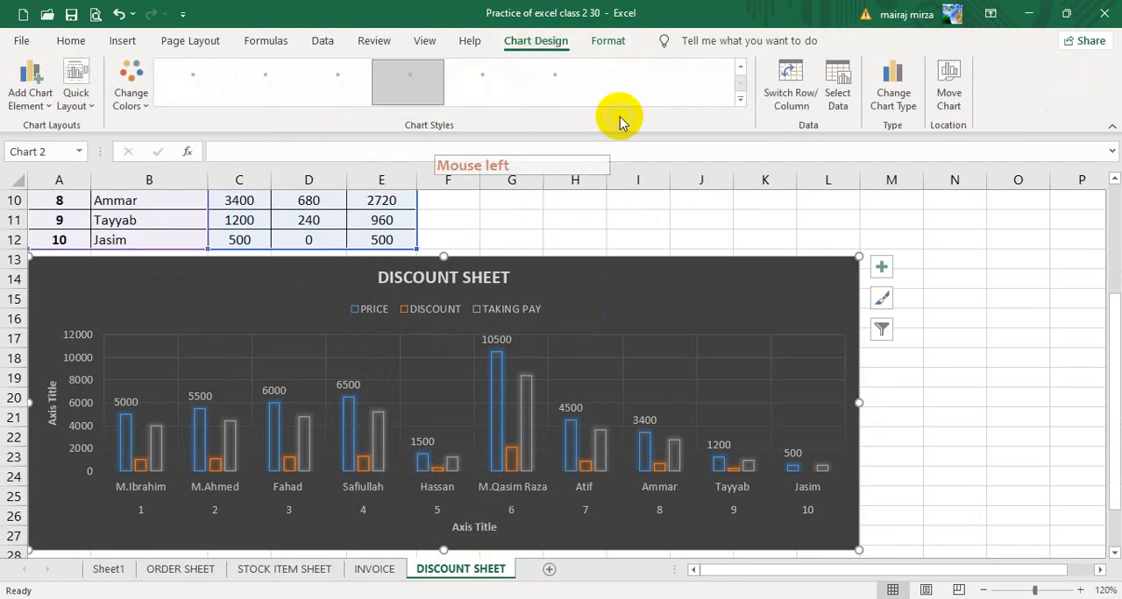
pyautogui.click(741, 100)
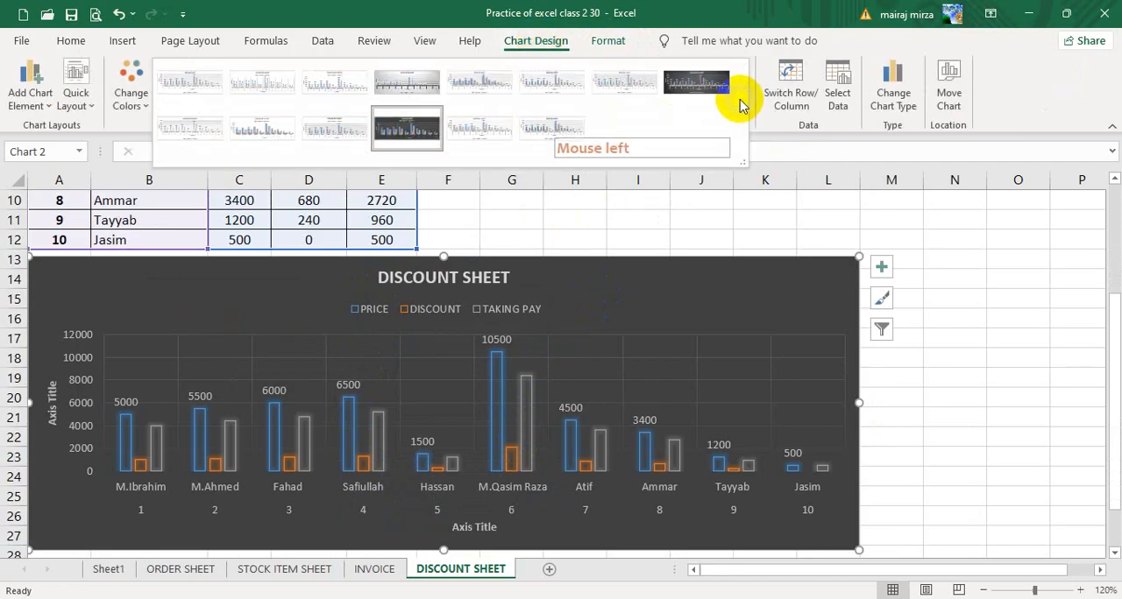
pyautogui.click(708, 84)
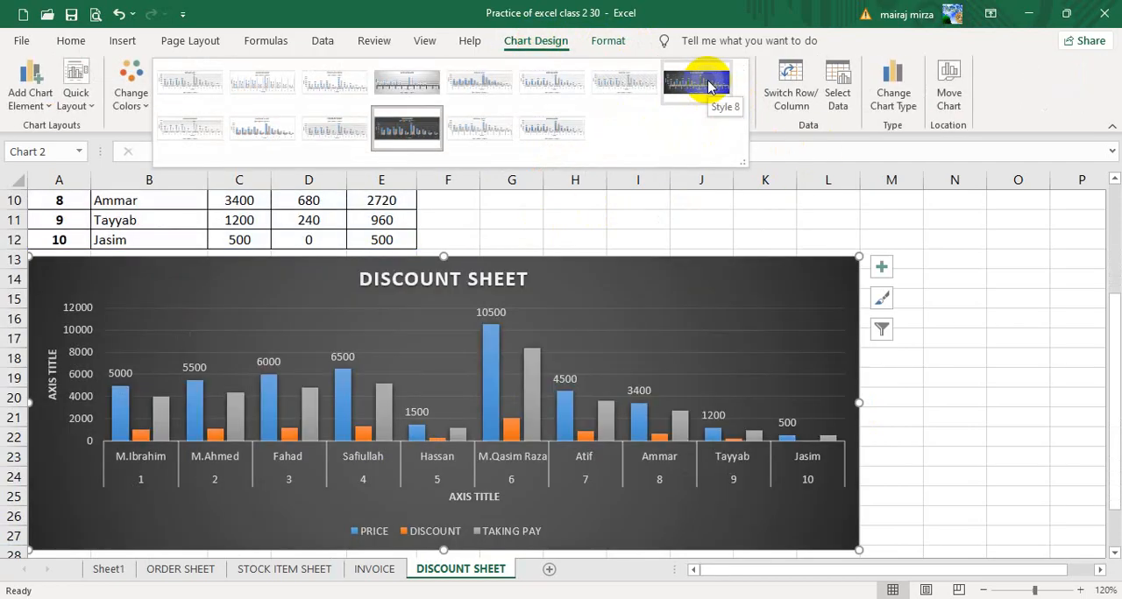
pyautogui.click(708, 84)
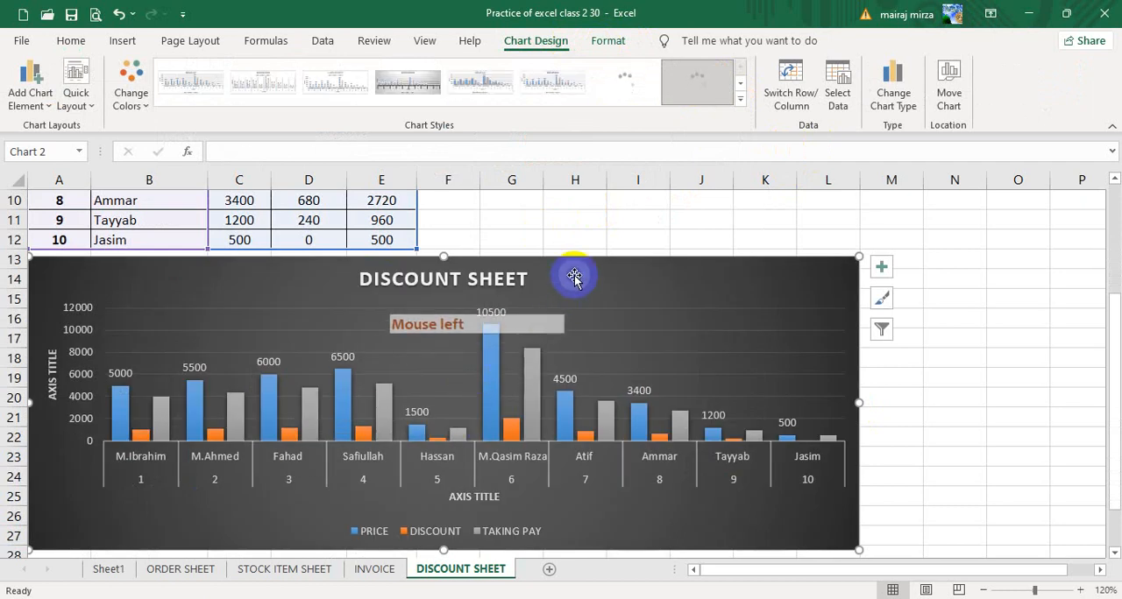
# Move the chart down so that it starts at about row 18, leaving blank rows below the table.
pyautogui.moveTo(574, 277); pyautogui.dragTo(575, 384)
pyautogui.scroll(-2, 542, 450)
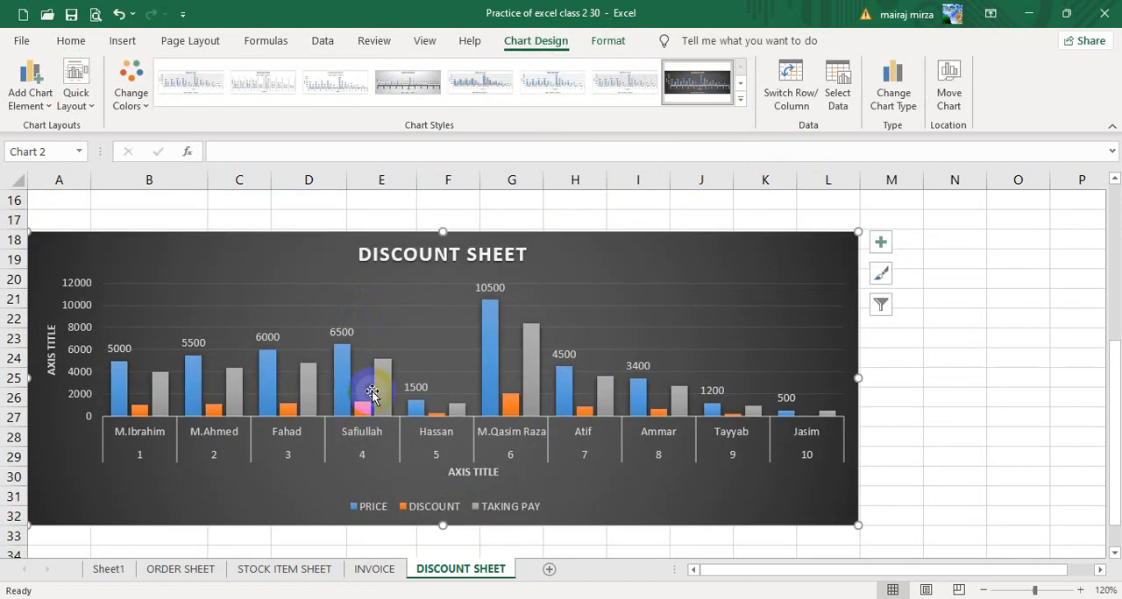
pyautogui.scroll(5, 654, 294)
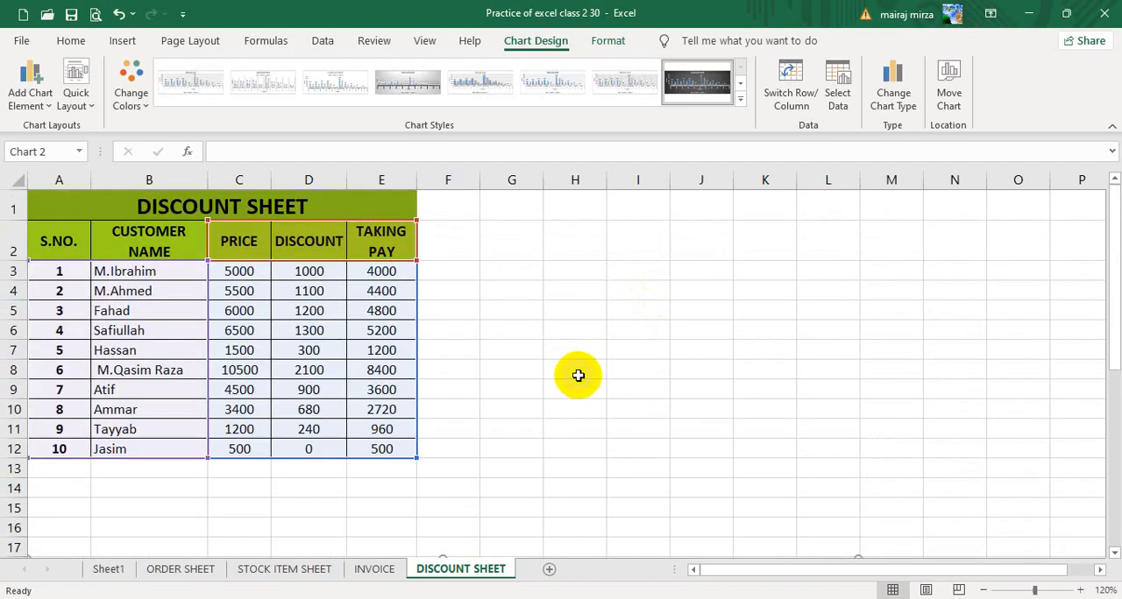
pyautogui.scroll(-4, 593, 354)
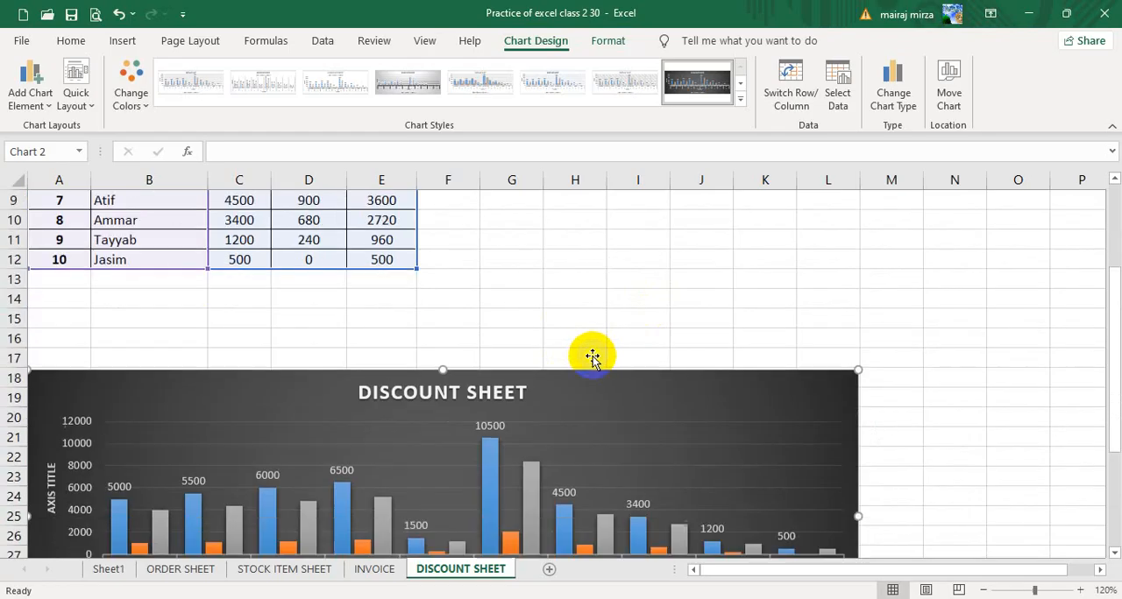
# Try adding Outside End data labels to all series of the DISCOUNT SHEET chart.
pyautogui.click(25, 95)
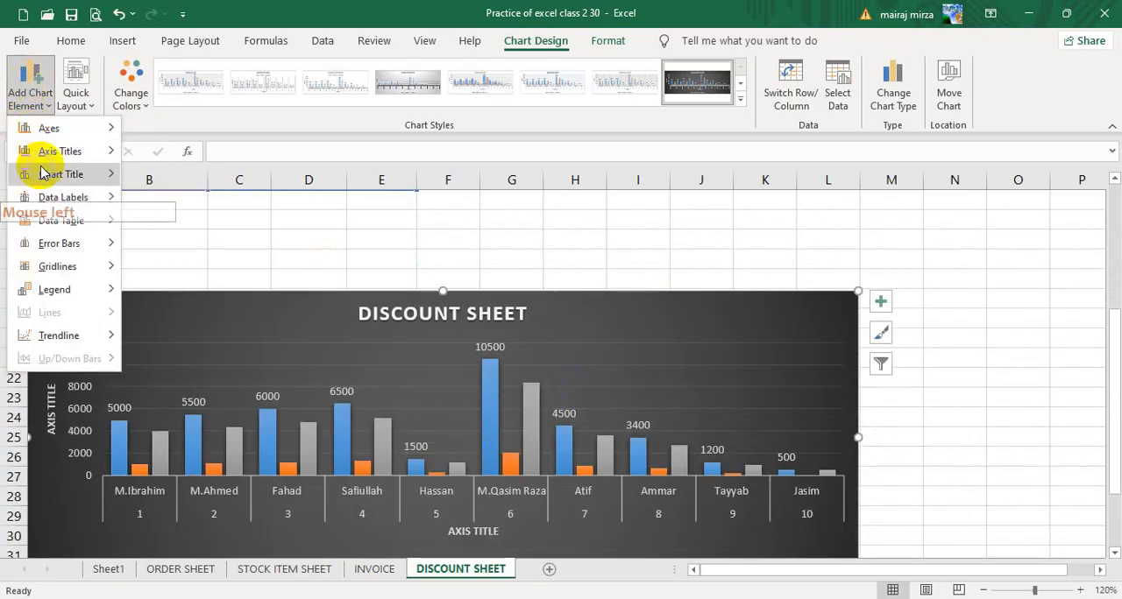
pyautogui.moveTo(50, 197)
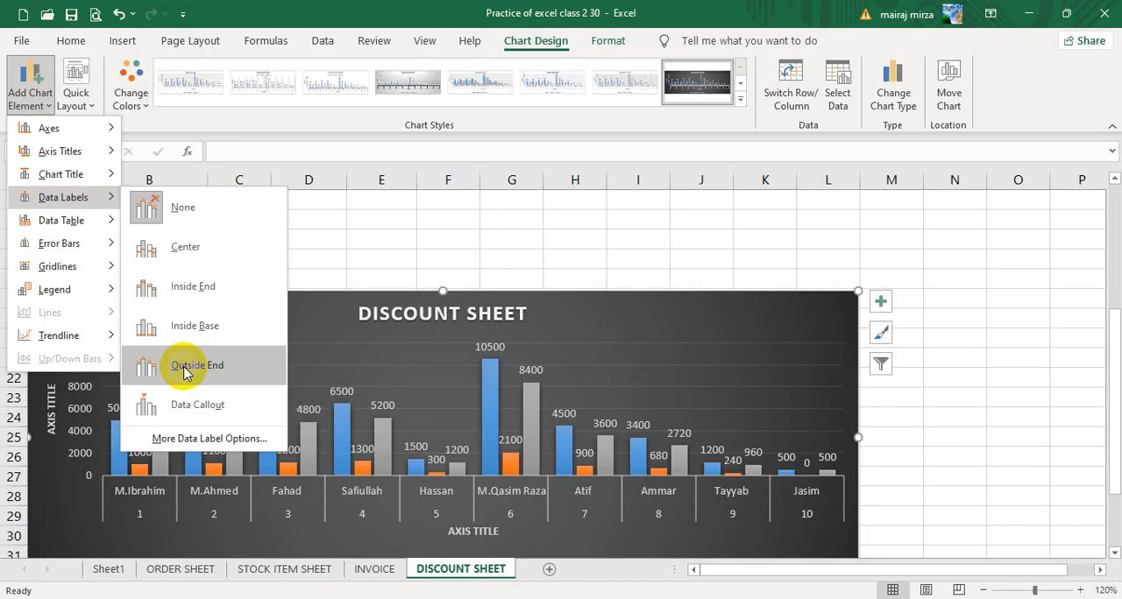
pyautogui.click(183, 369)
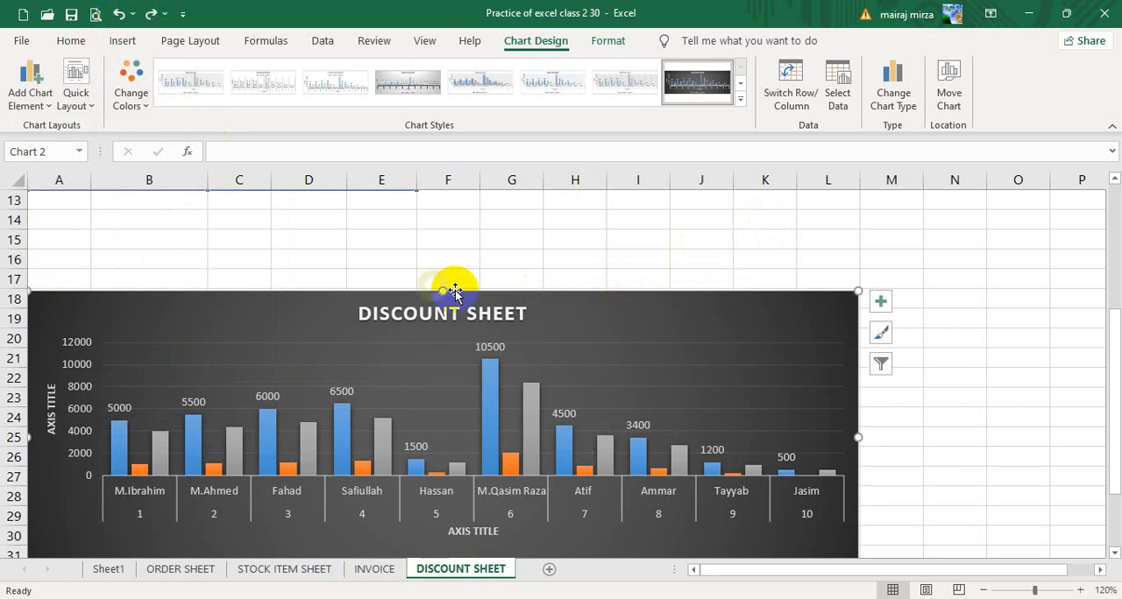
pyautogui.click(635, 256)
pyautogui.click(743, 375)
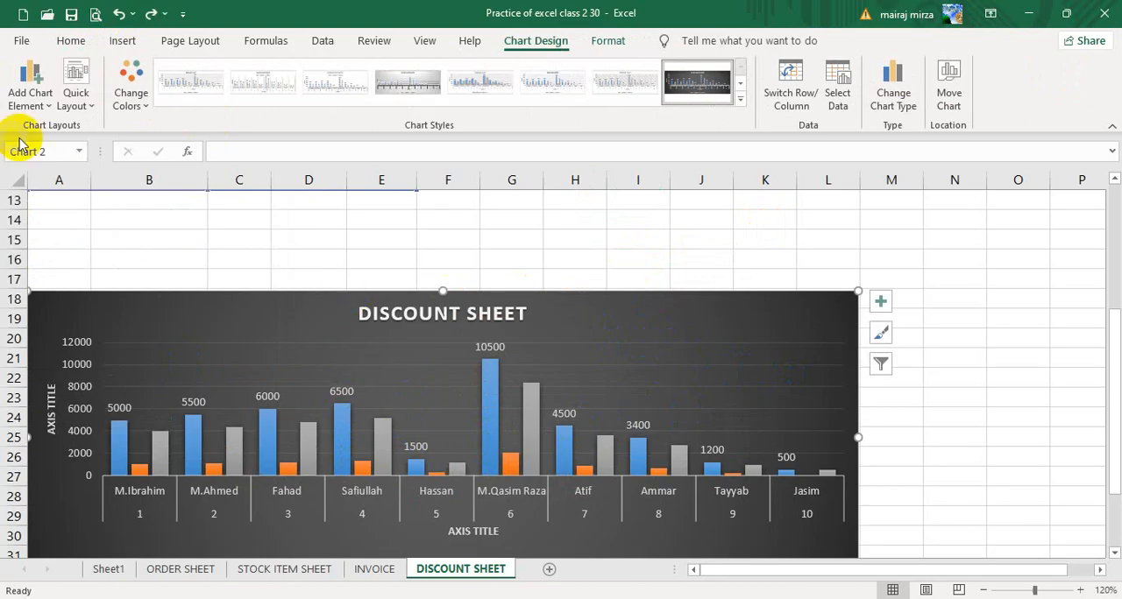
# Show data labels at the Outside End position on every column of the DISCOUNT SHEET chart.
pyautogui.click(18, 102)
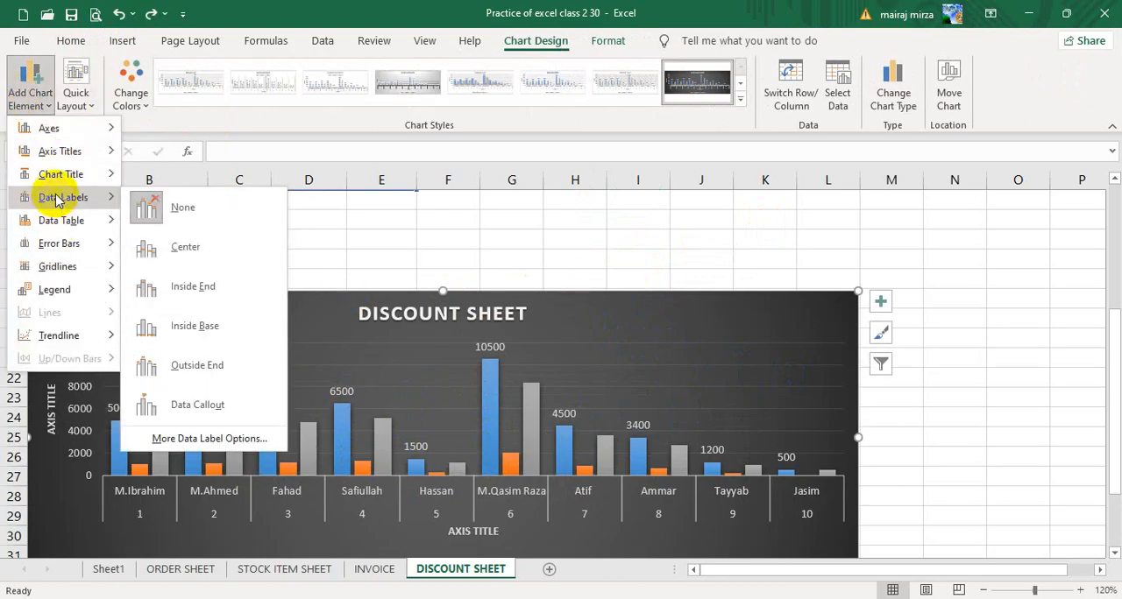
pyautogui.click(173, 371)
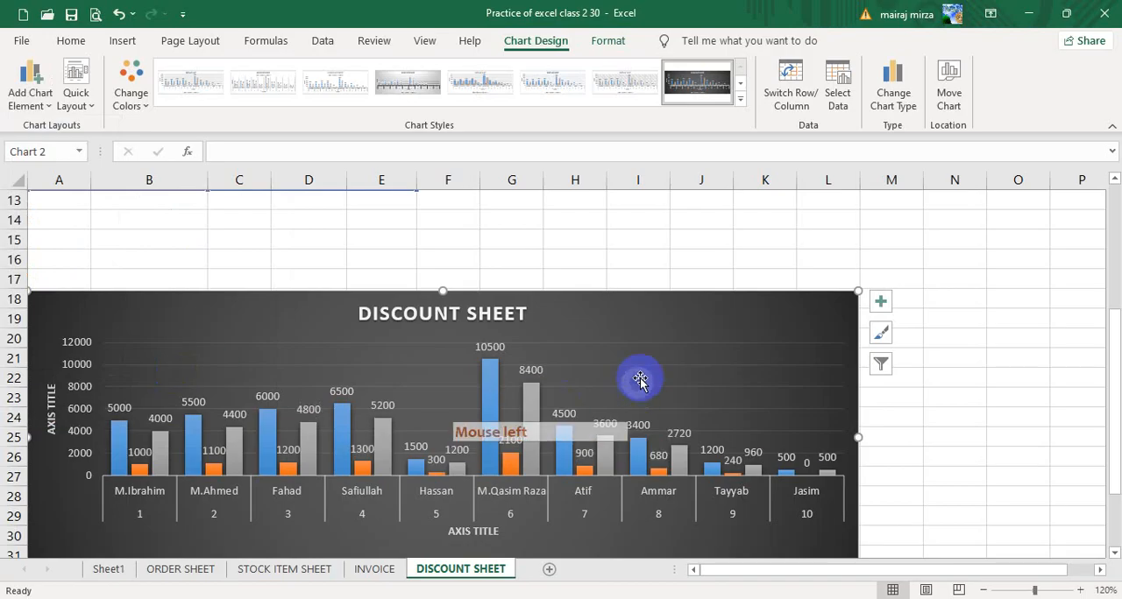
# Resize and shift the chart so that it runs from column A into column N, starting at about row 15.
pyautogui.moveTo(858, 438); pyautogui.dragTo(389, 437)
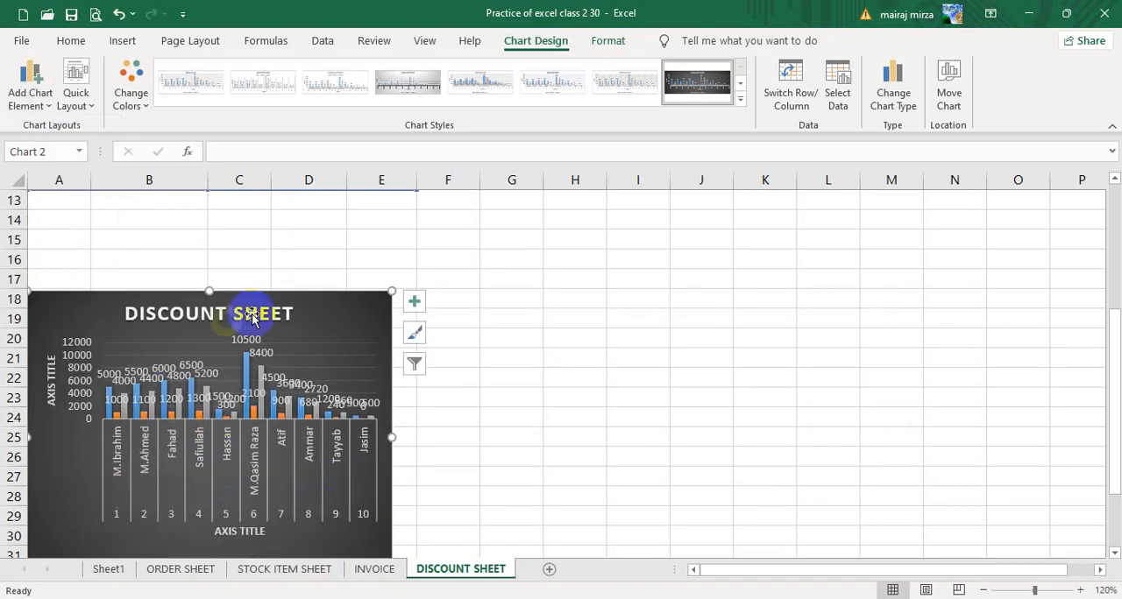
pyautogui.moveTo(390, 436); pyautogui.dragTo(766, 440)
pyautogui.moveTo(540, 327); pyautogui.dragTo(576, 292)
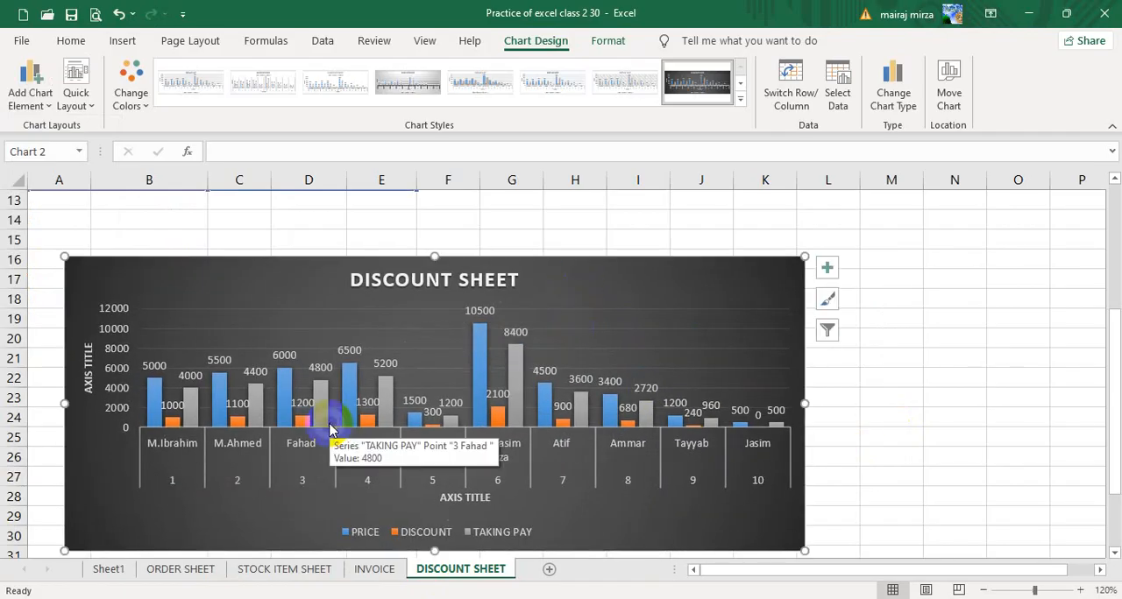
pyautogui.moveTo(803, 403); pyautogui.dragTo(922, 403)
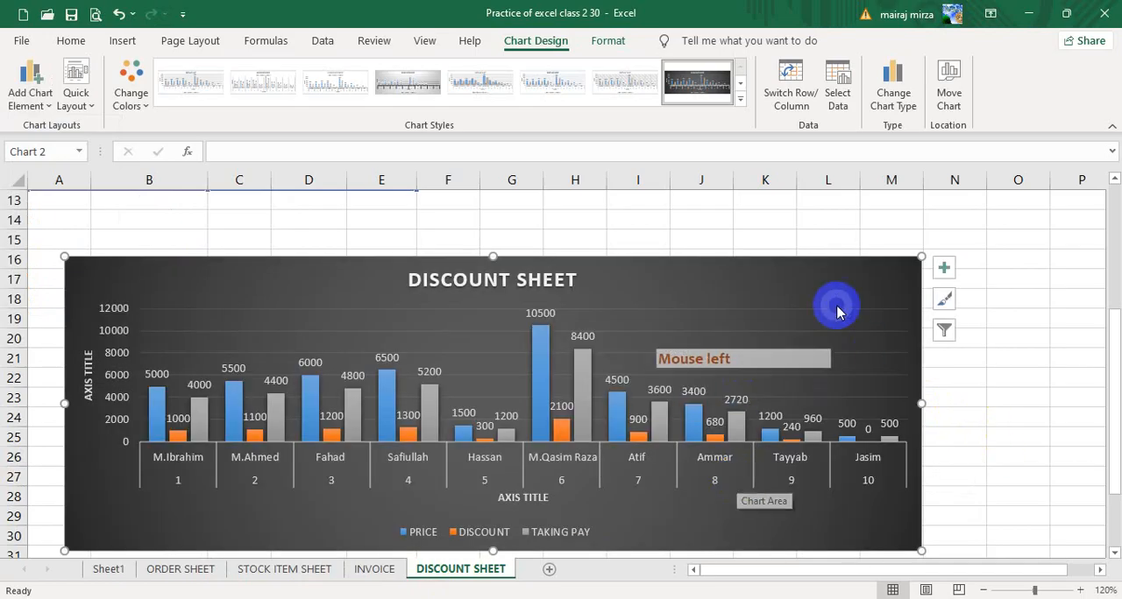
pyautogui.moveTo(818, 283); pyautogui.dragTo(836, 259)
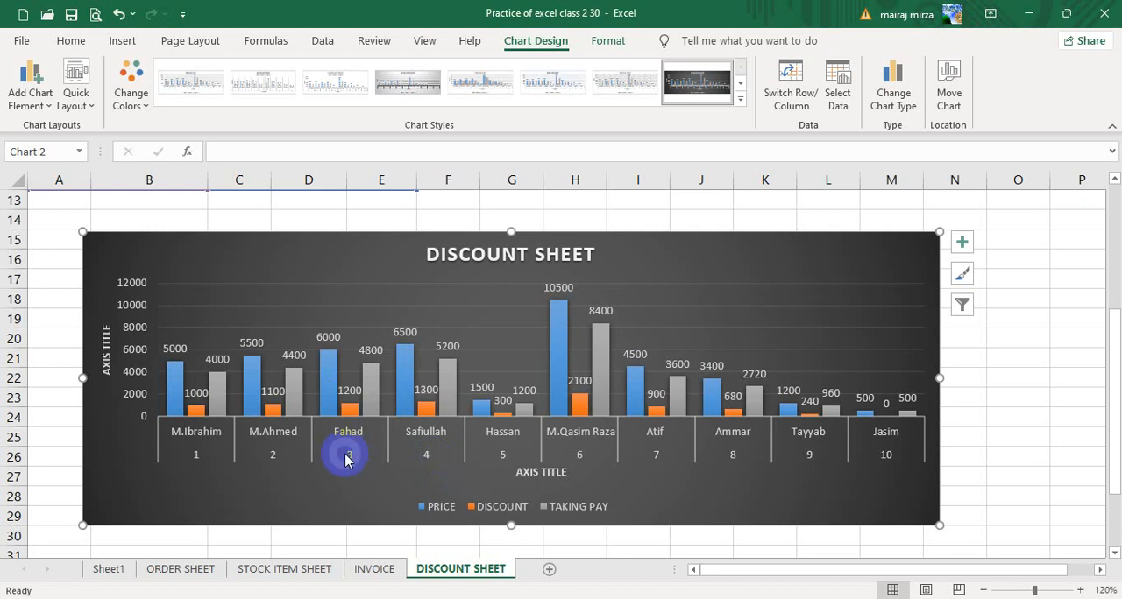
# Move the chart directly below the table, starting in column A at row 13, and save the workbook.
pyautogui.scroll(4, 647, 289)
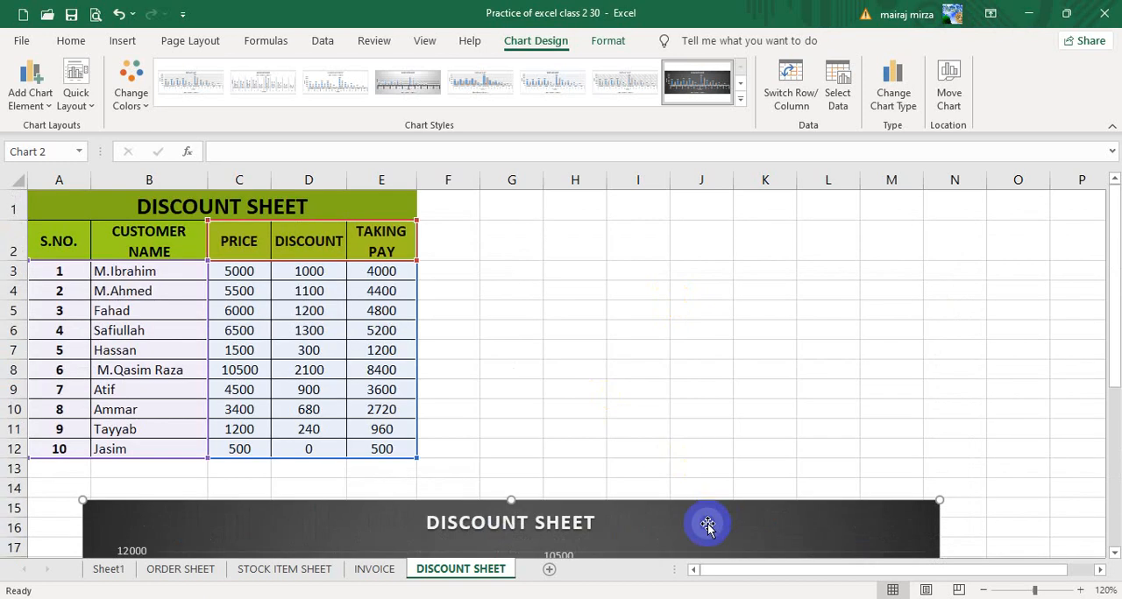
pyautogui.scroll(-2, 708, 526)
pyautogui.moveTo(650, 386); pyautogui.dragTo(596, 353)
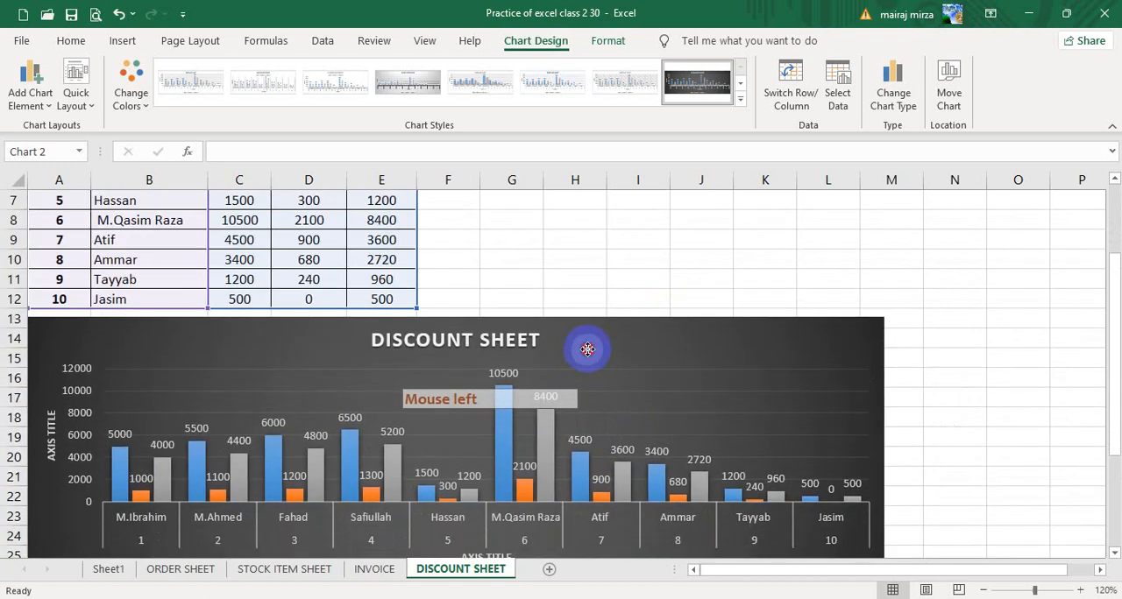
pyautogui.click(634, 279)
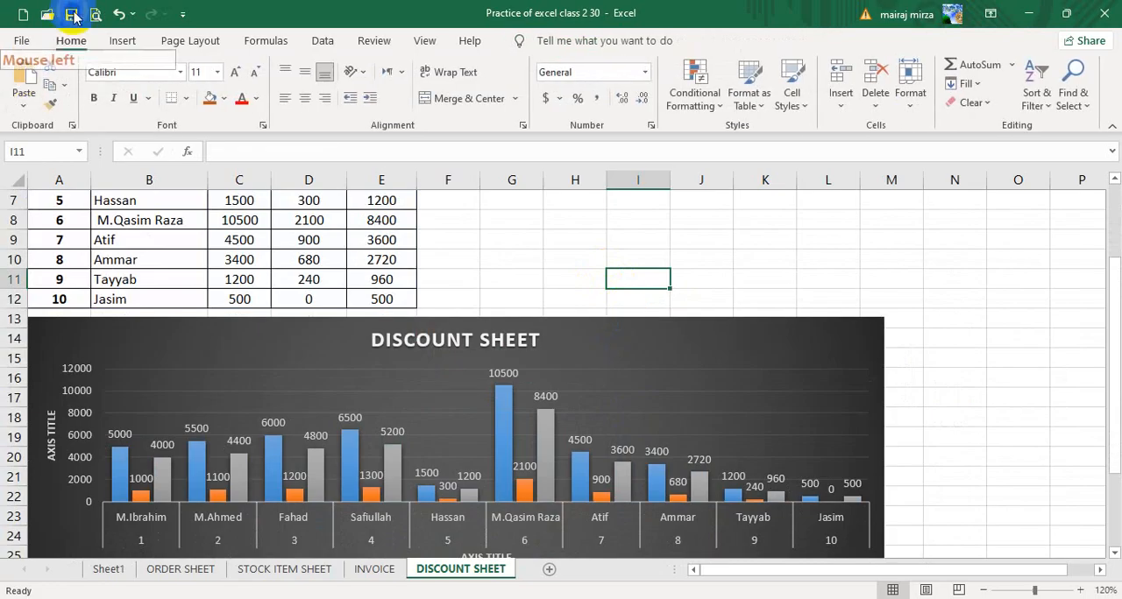
pyautogui.scroll(2, 472, 306)
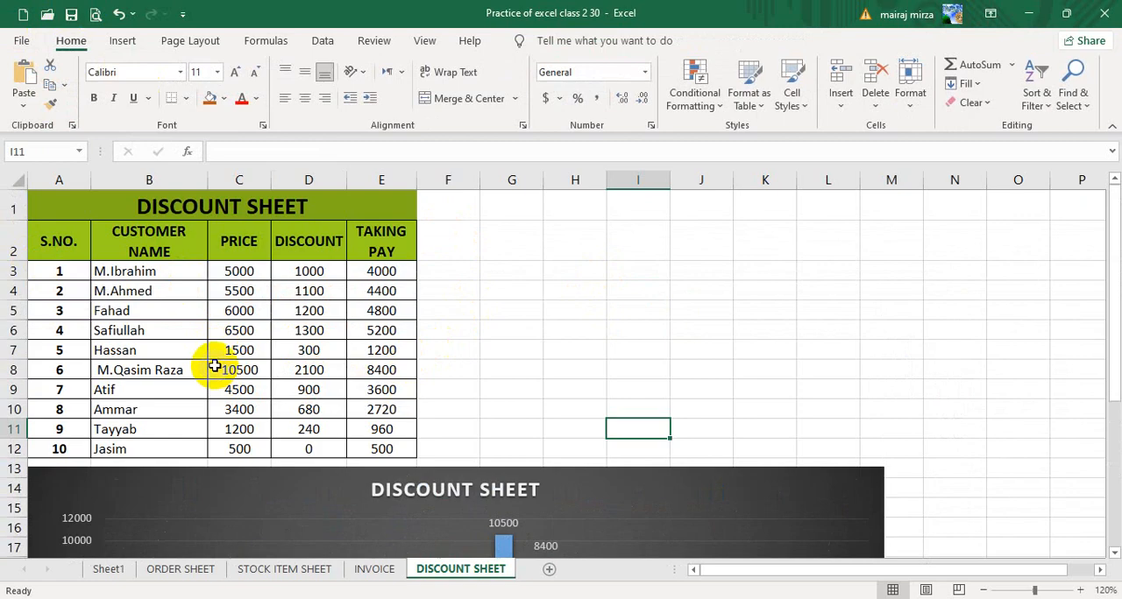
pyautogui.click(456, 273)
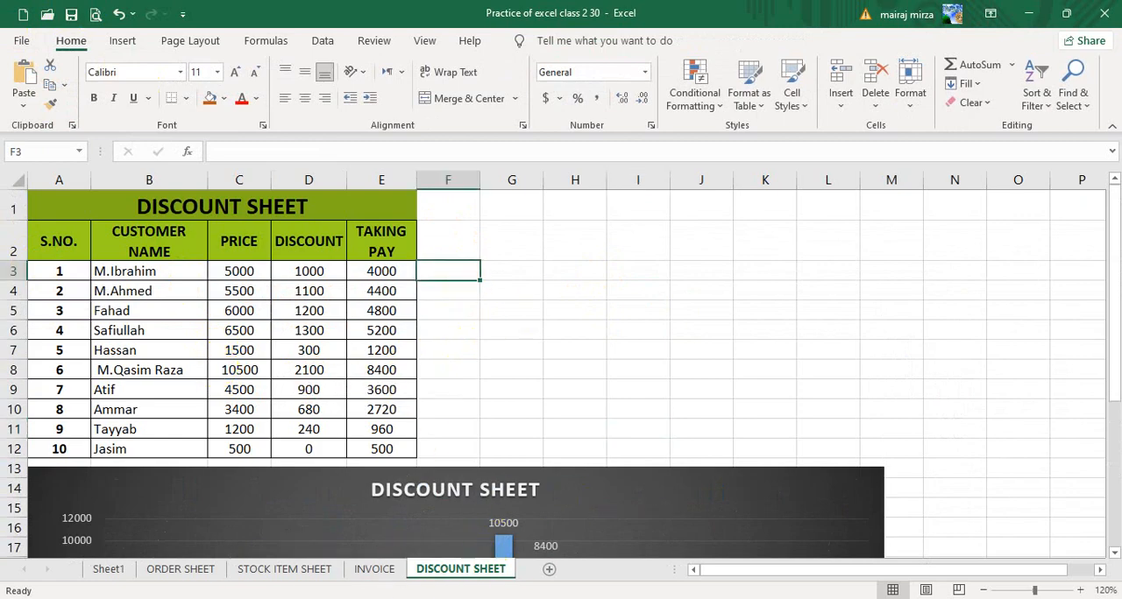
# Switch to WhatsApp Web in the browser and look through the recent chats and their shared files.
pyautogui.click(131, 598)
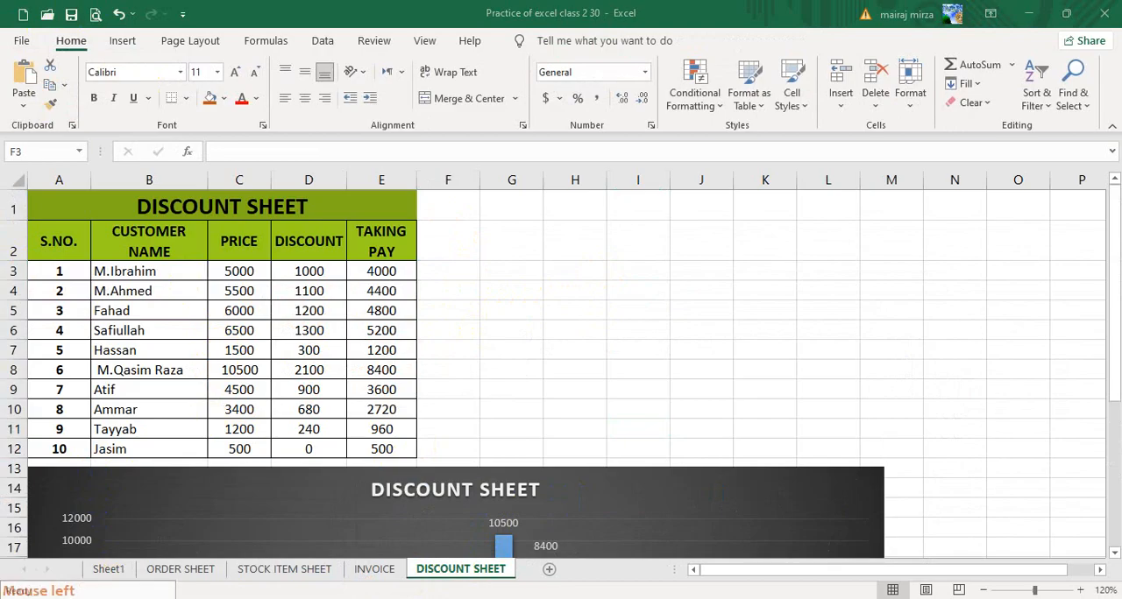
pyautogui.click(88, 531)
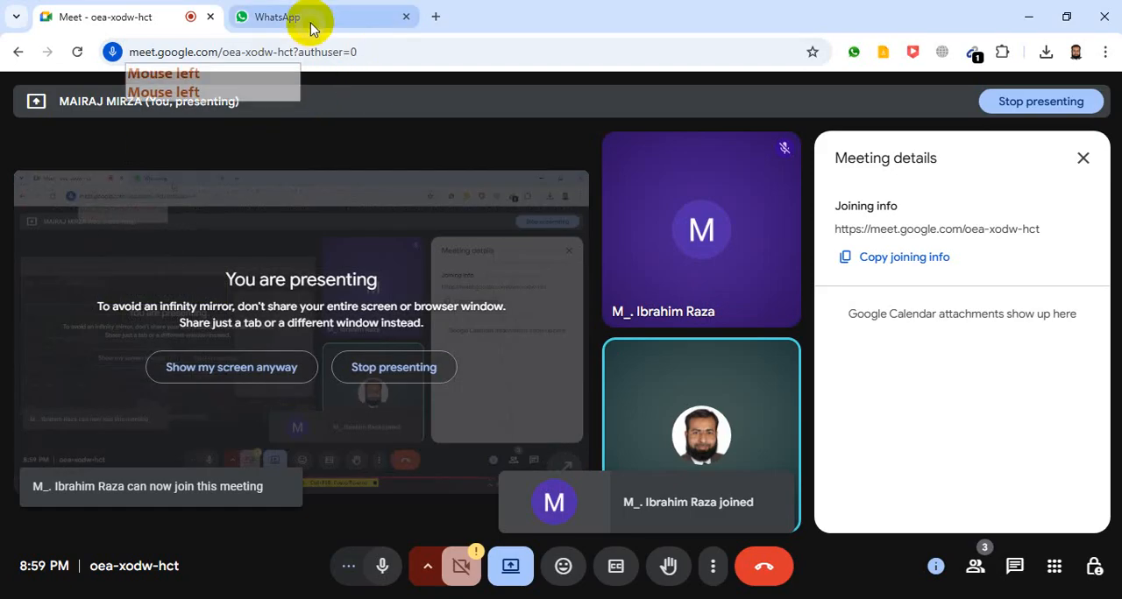
pyautogui.click(308, 19)
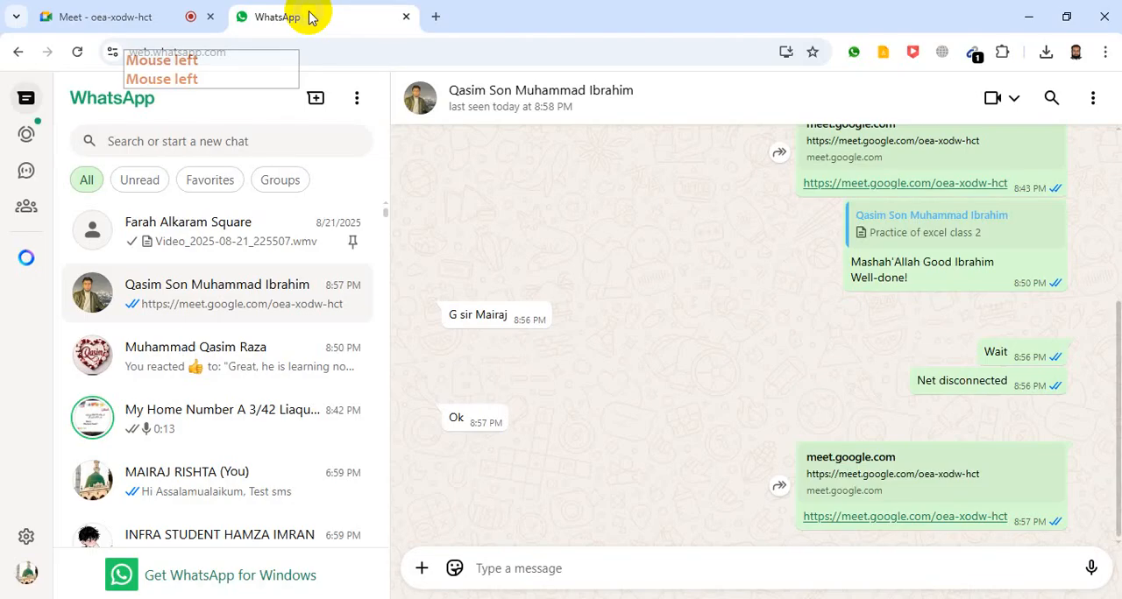
pyautogui.click(162, 373)
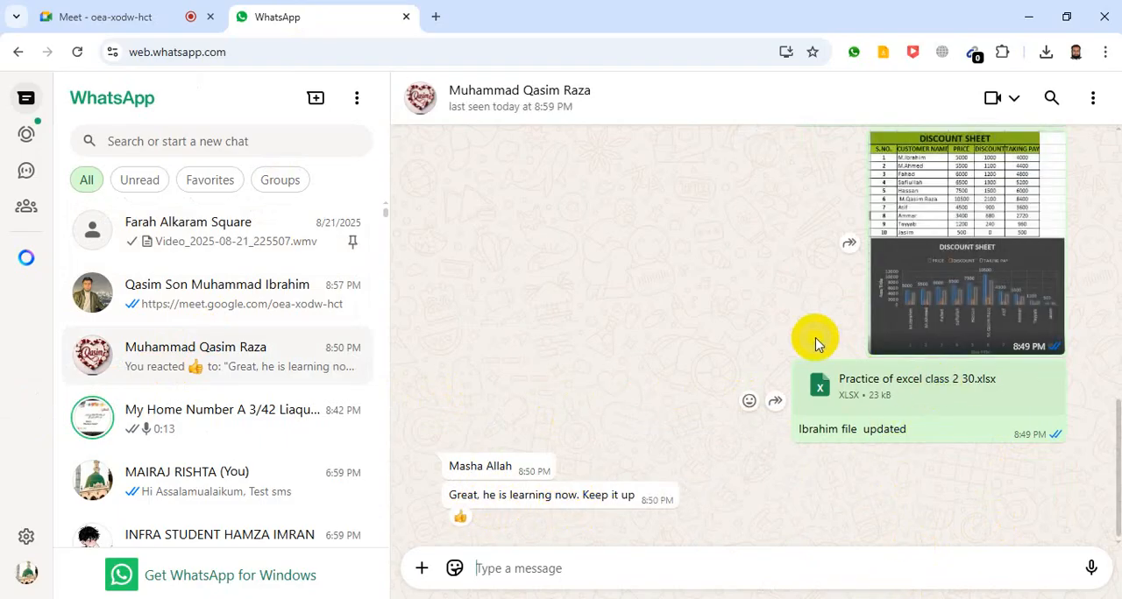
pyautogui.scroll(3, 816, 342)
pyautogui.scroll(-3, 876, 281)
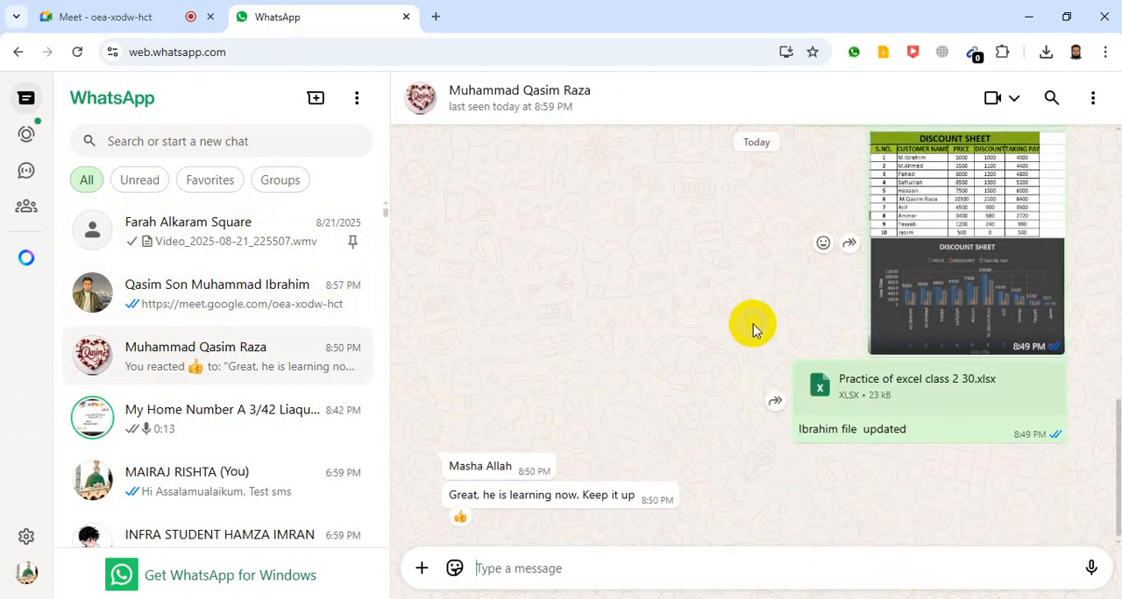
pyautogui.click(173, 246)
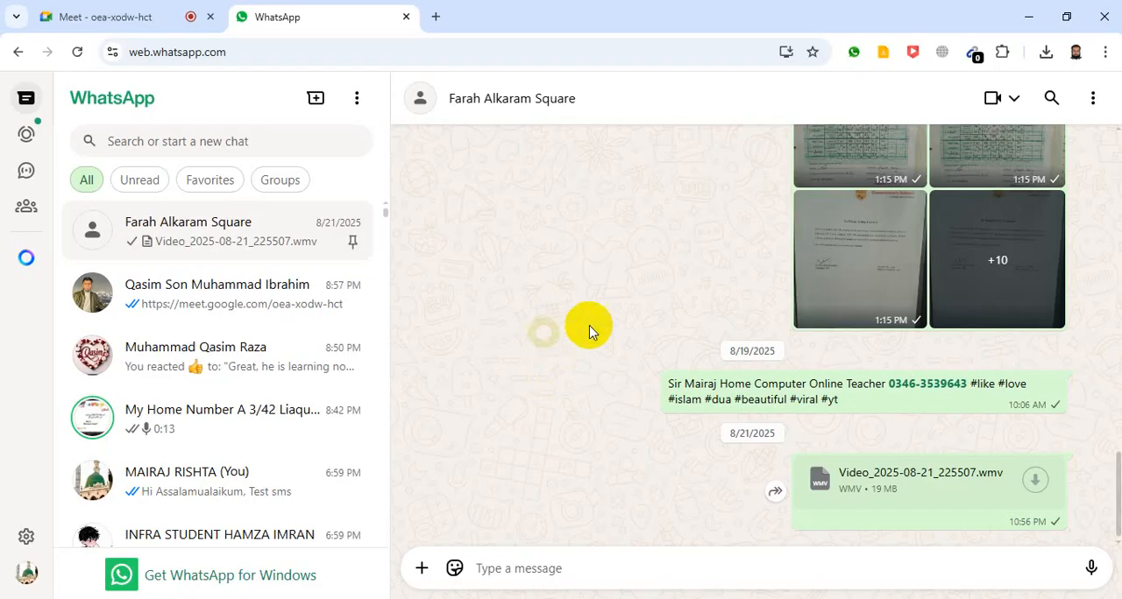
# Minimize the browser and open the desktop workbook Practice of excel class 2 updated in a maximized Excel window.
pyautogui.click(1028, 17)
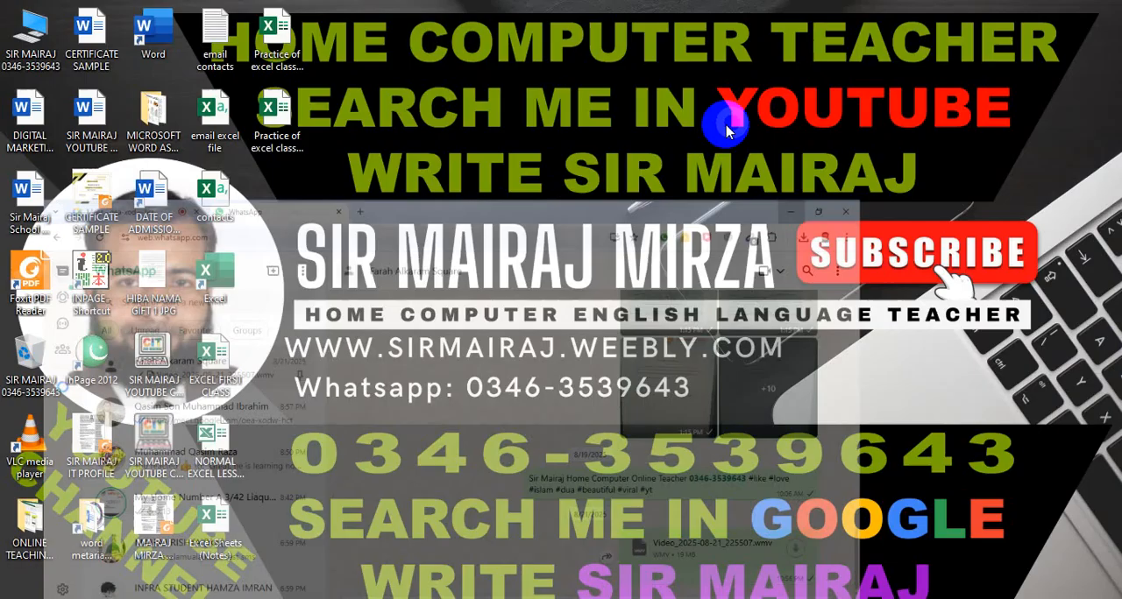
pyautogui.click(294, 68)
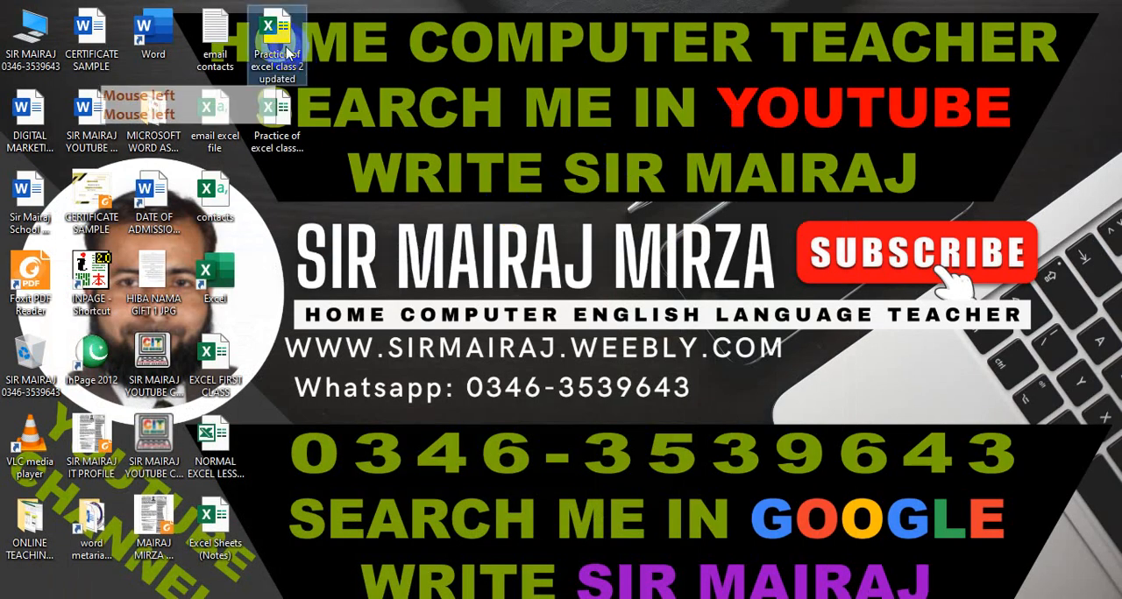
pyautogui.click(274, 112)
pyautogui.moveTo(274, 110); pyautogui.dragTo(286, 33)
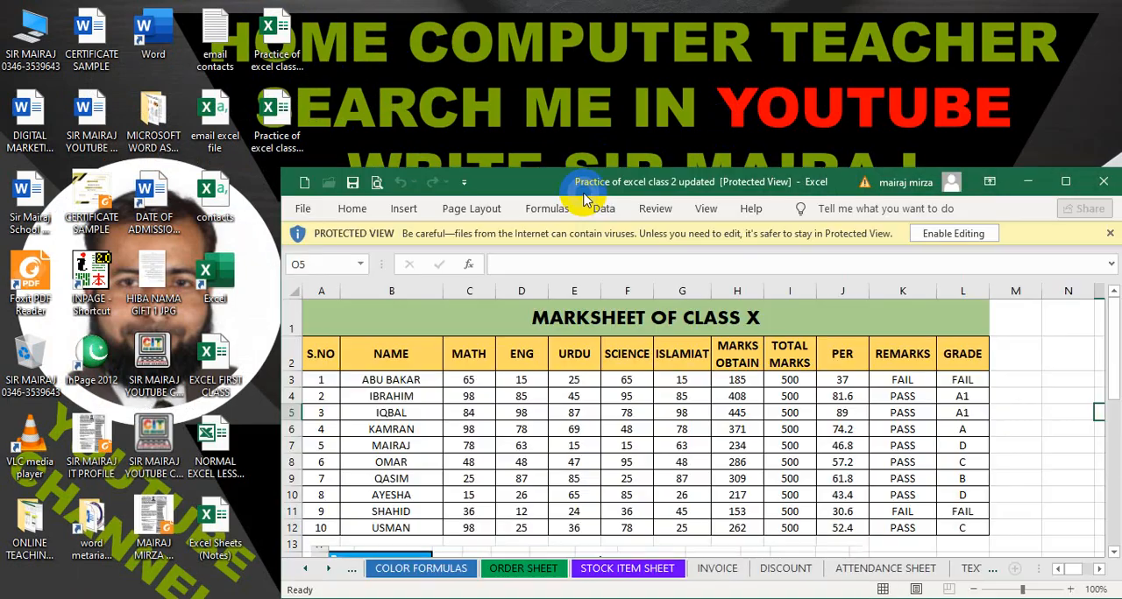
pyautogui.click(1080, 181)
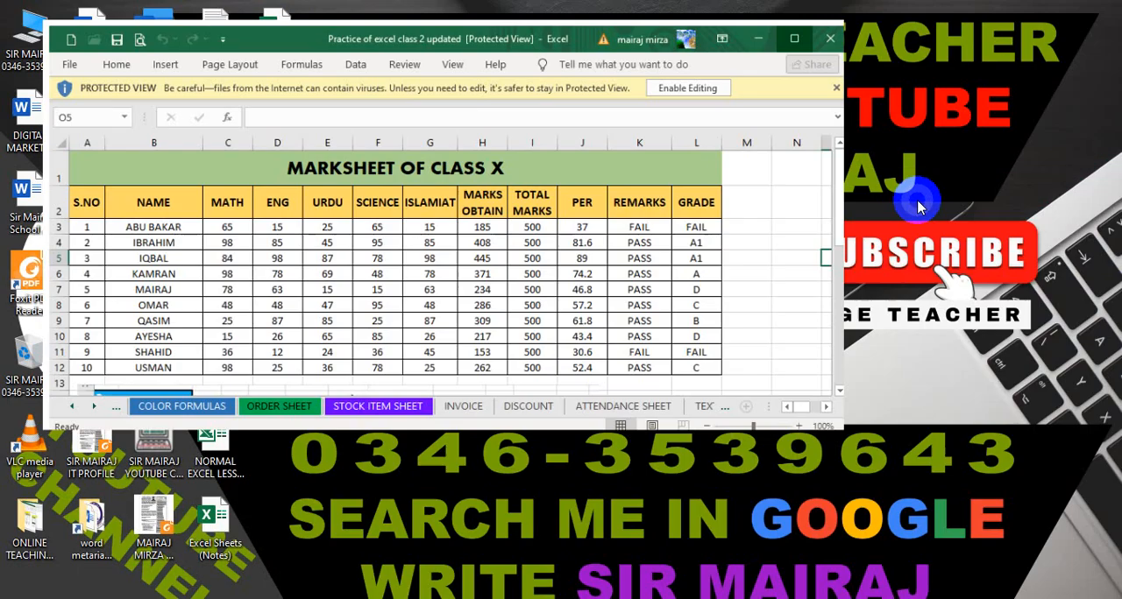
pyautogui.click(1111, 66)
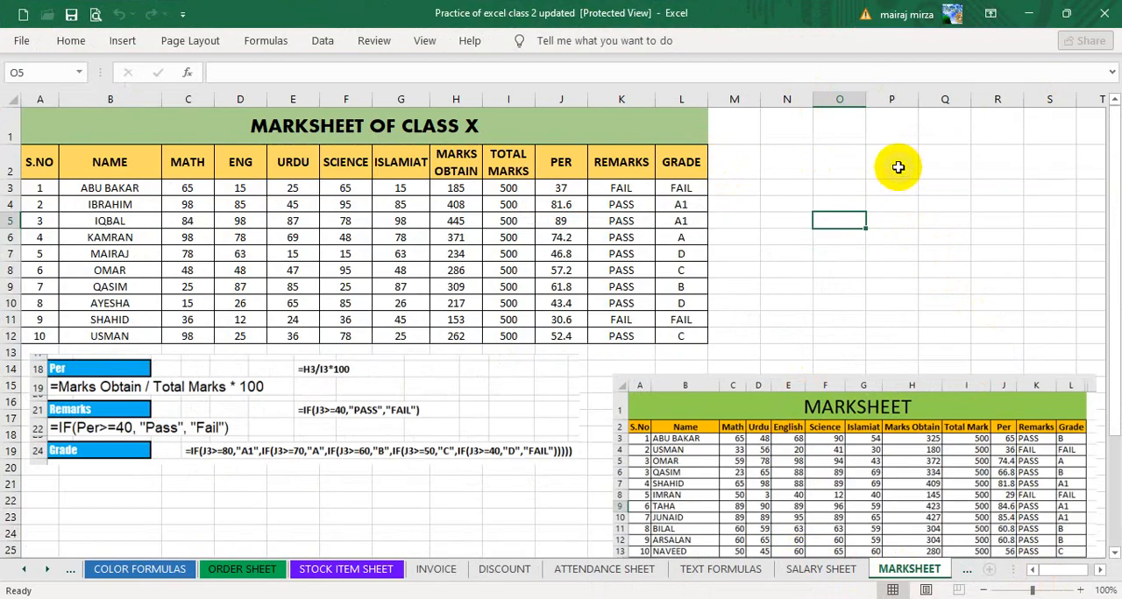
# Turn off Collapse the Ribbon so that the full ribbon stays expanded above the MARKSHEET sheet.
pyautogui.click(841, 161)
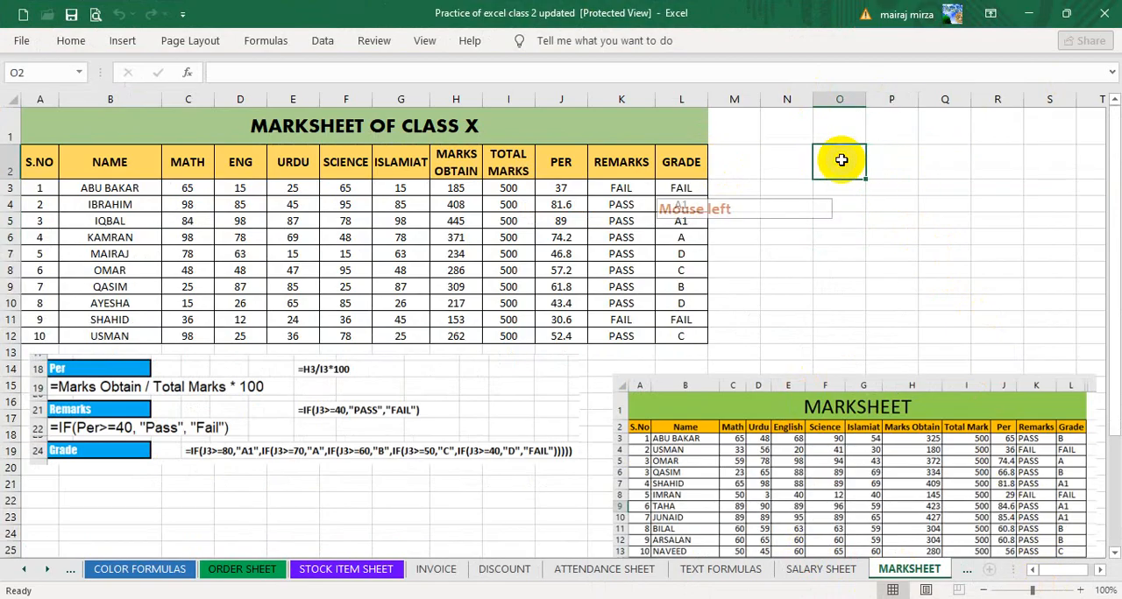
pyautogui.rightClick(192, 44)
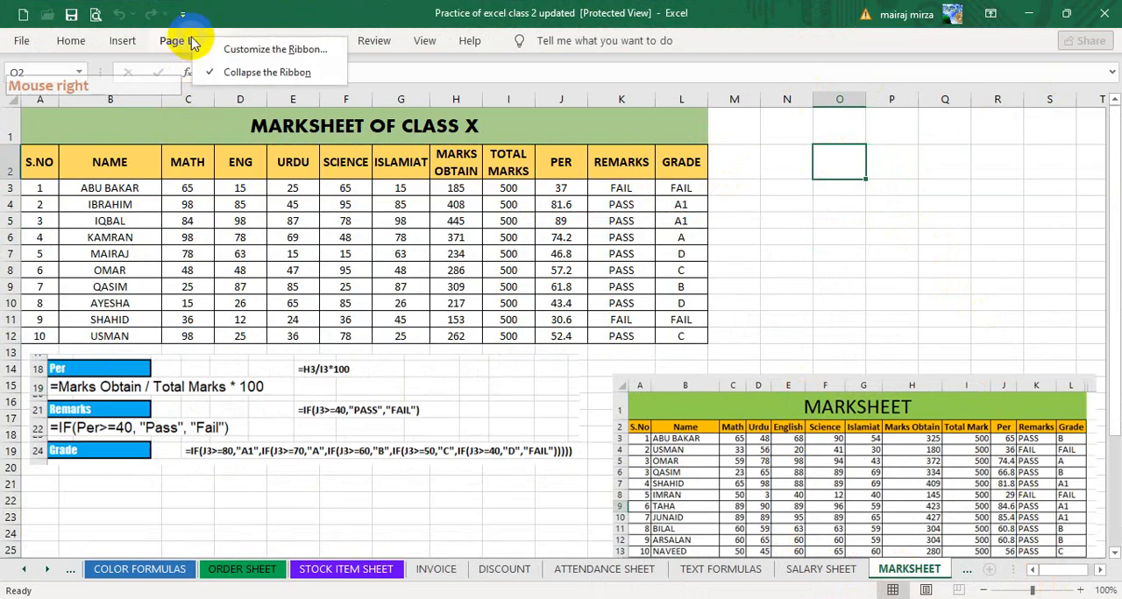
pyautogui.click(247, 77)
pyautogui.click(839, 299)
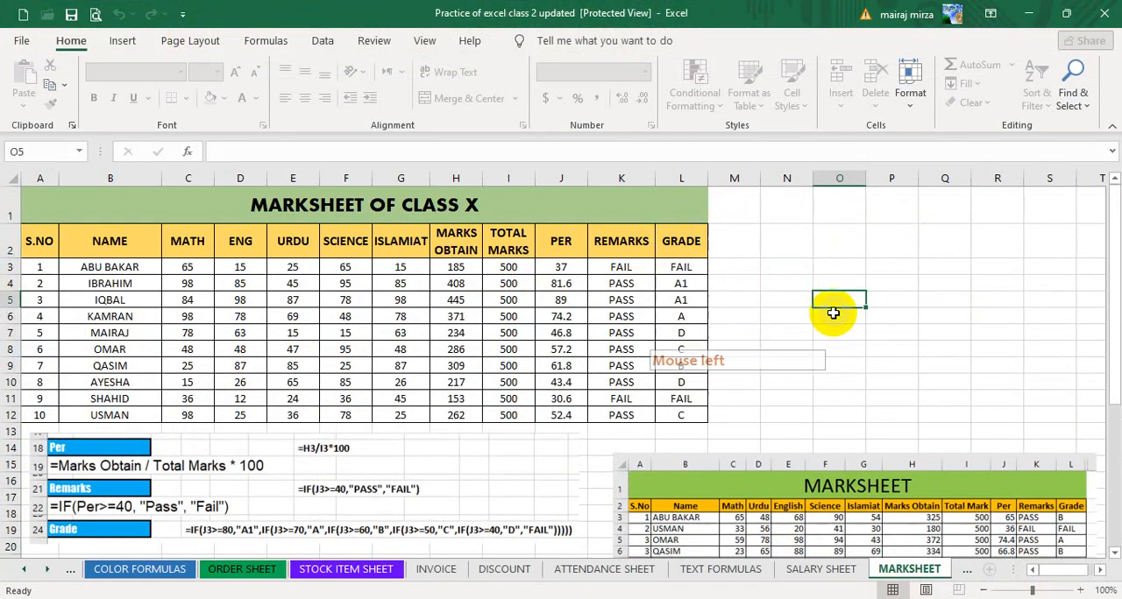
pyautogui.click(834, 339)
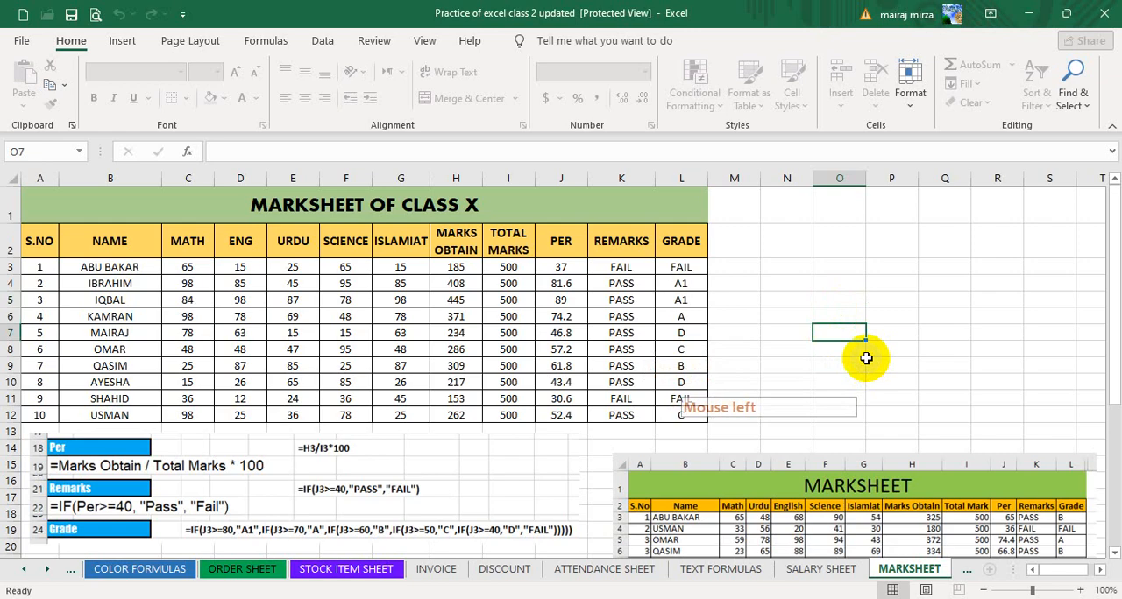
pyautogui.click(849, 281)
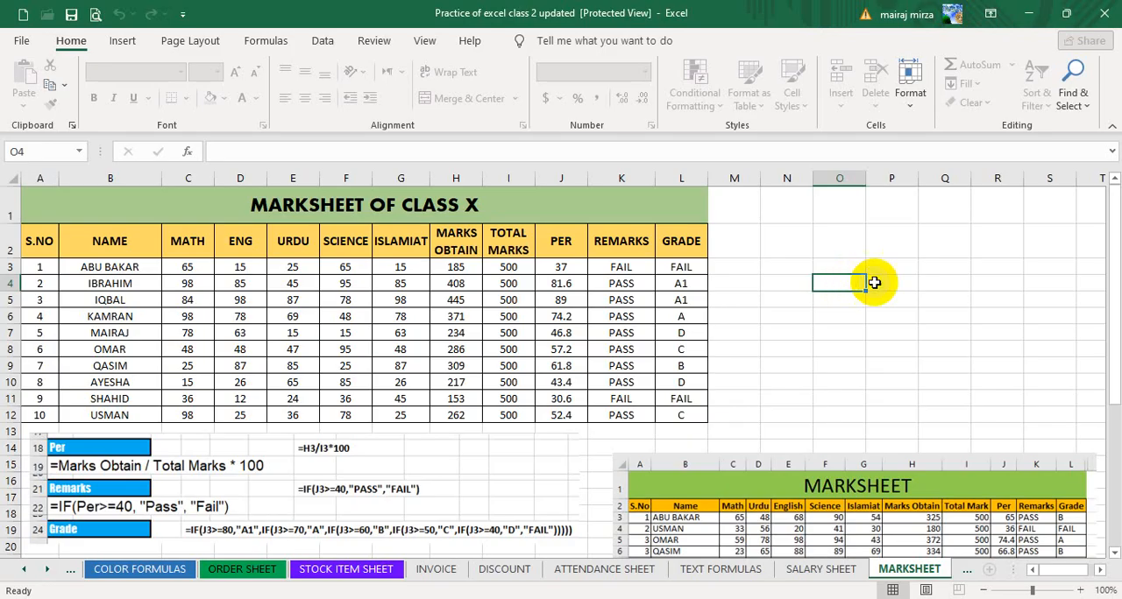
pyautogui.click(890, 267)
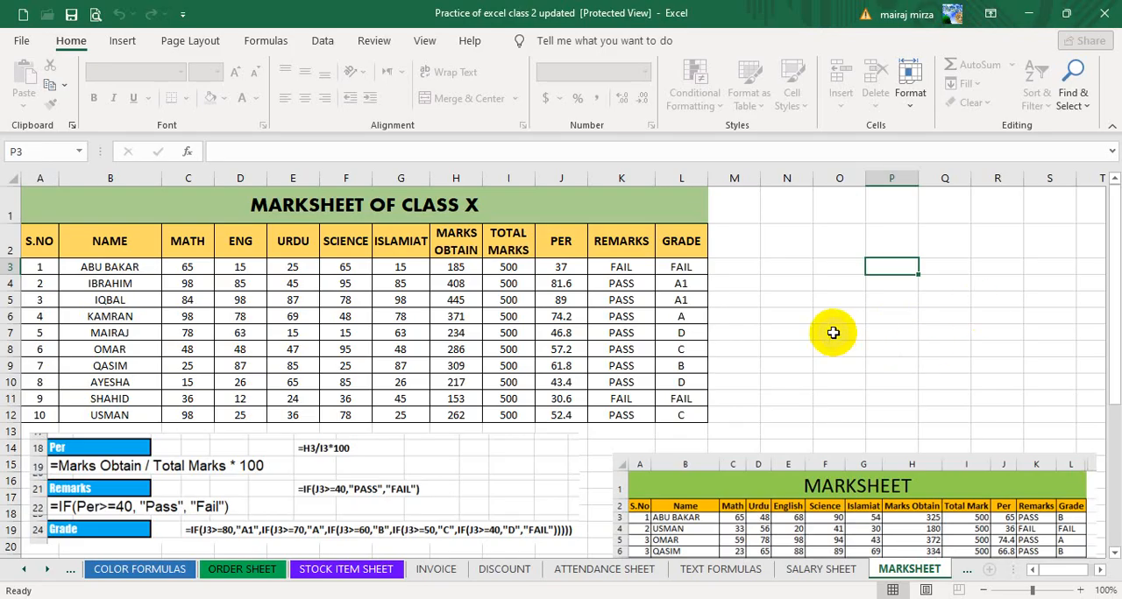
pyautogui.click(839, 335)
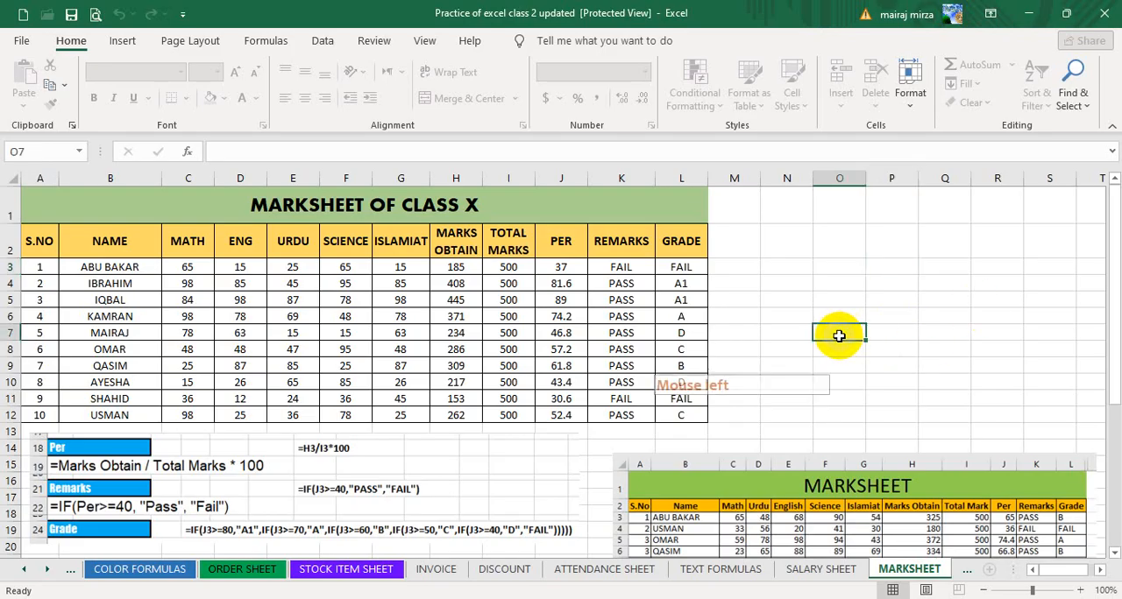
pyautogui.click(852, 283)
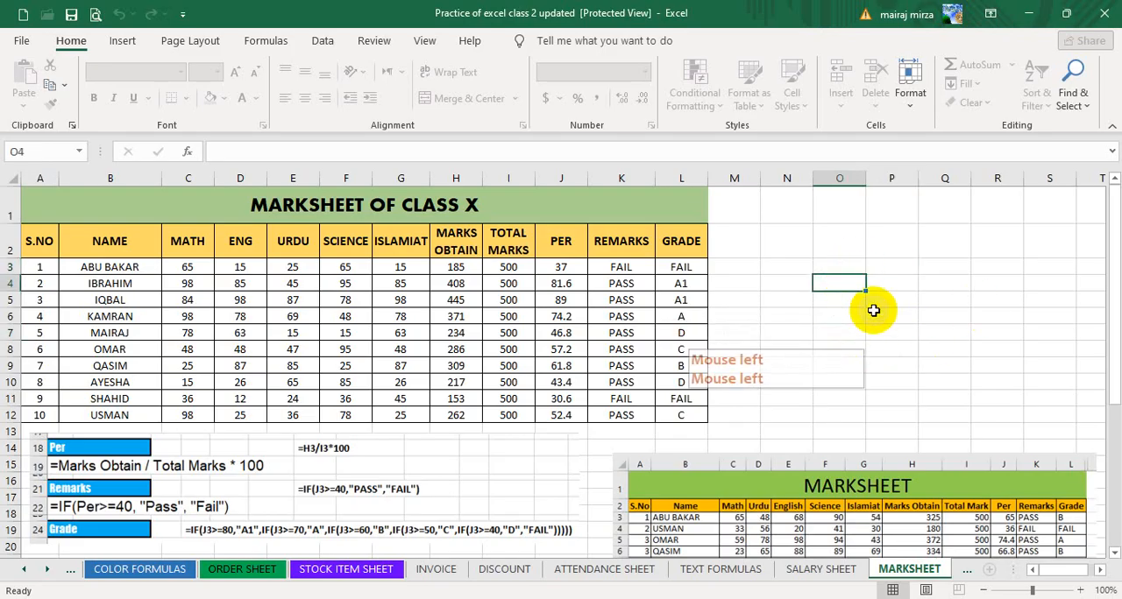
pyautogui.click(840, 250)
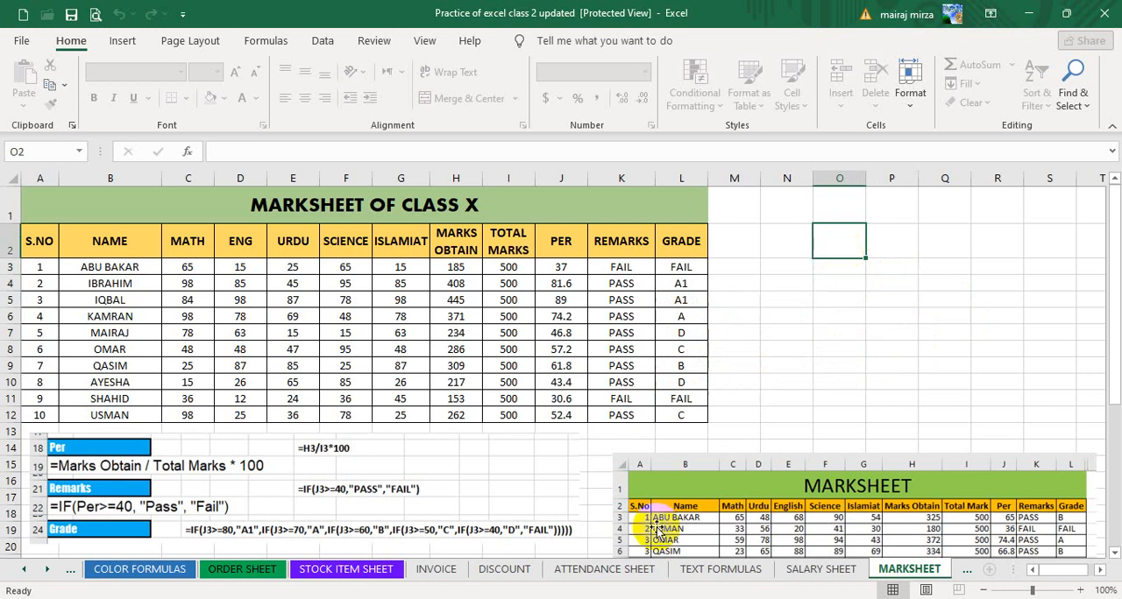
# Look over the tables and color-highlighted dates on the COLOR FORMULAS sheet.
pyautogui.click(821, 570)
pyautogui.click(909, 570)
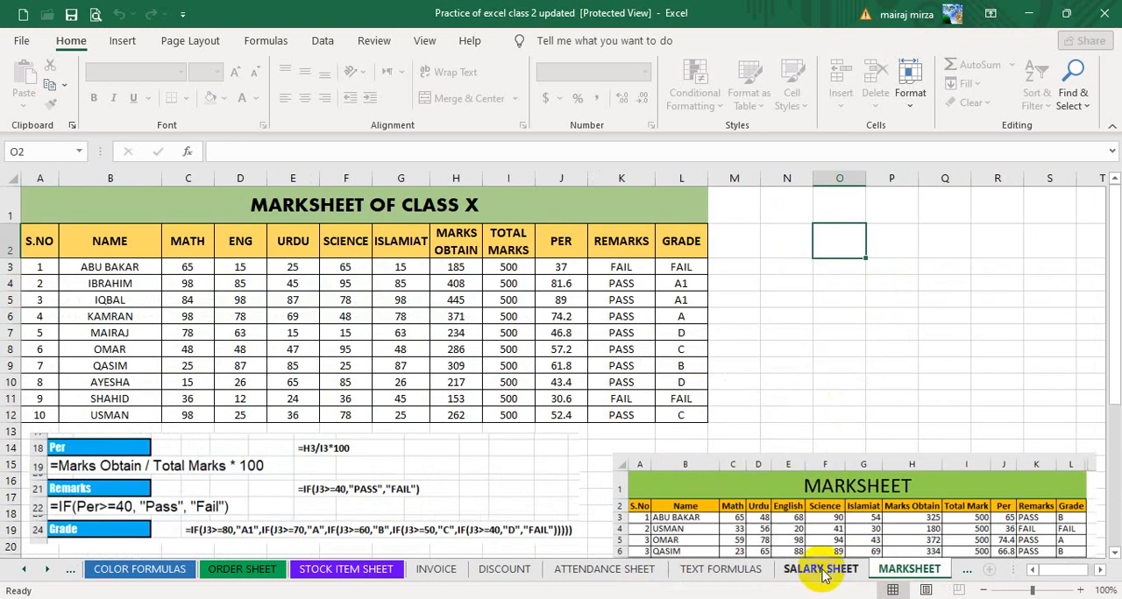
pyautogui.click(107, 570)
pyautogui.click(769, 375)
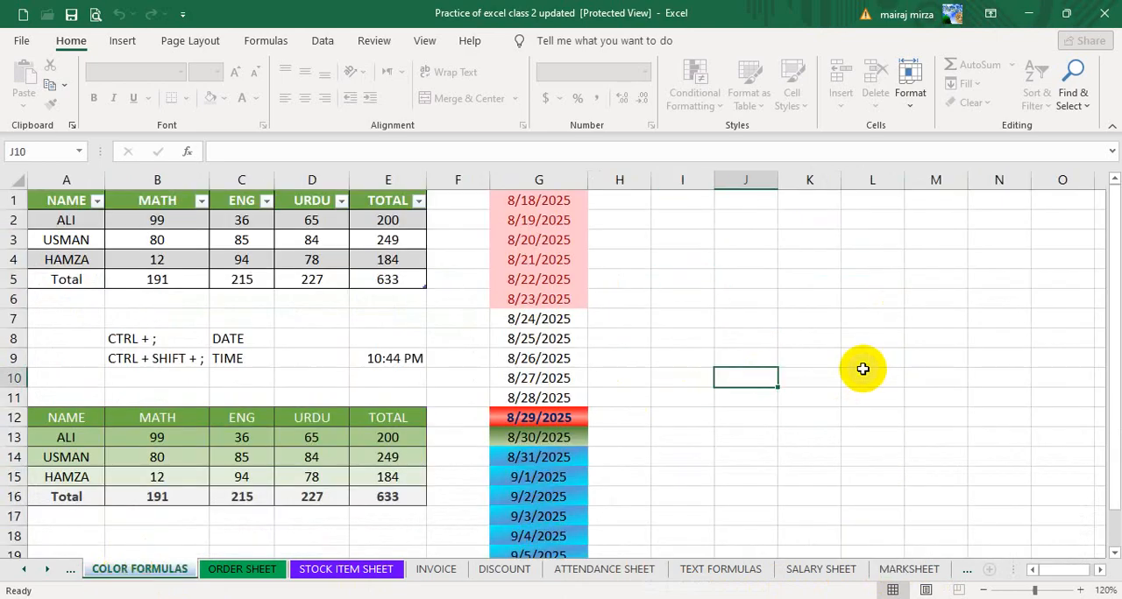
pyautogui.click(782, 280)
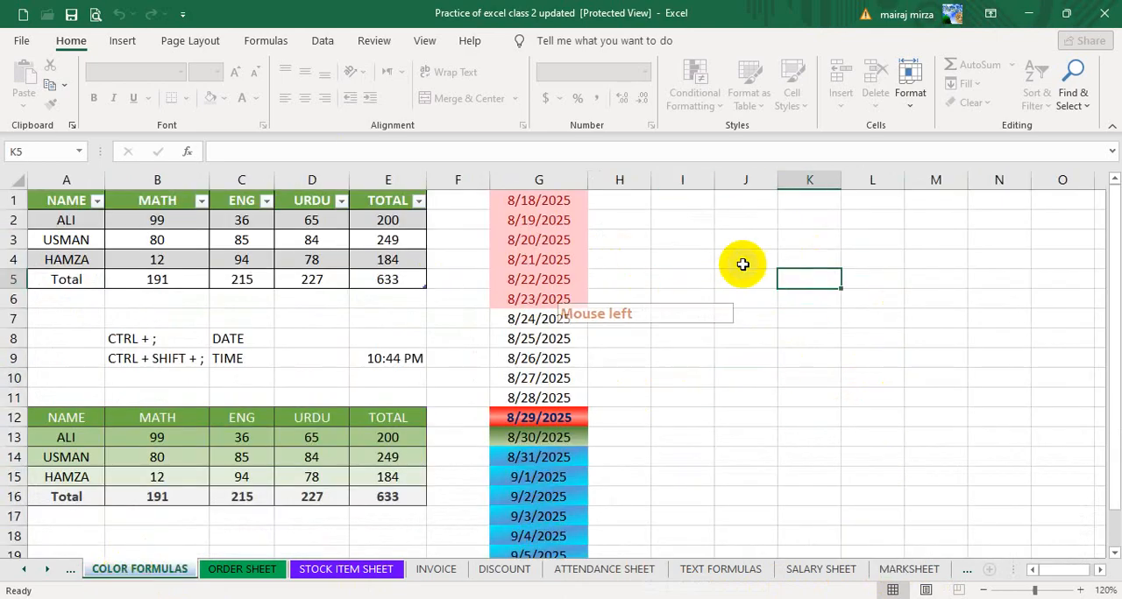
pyautogui.click(694, 263)
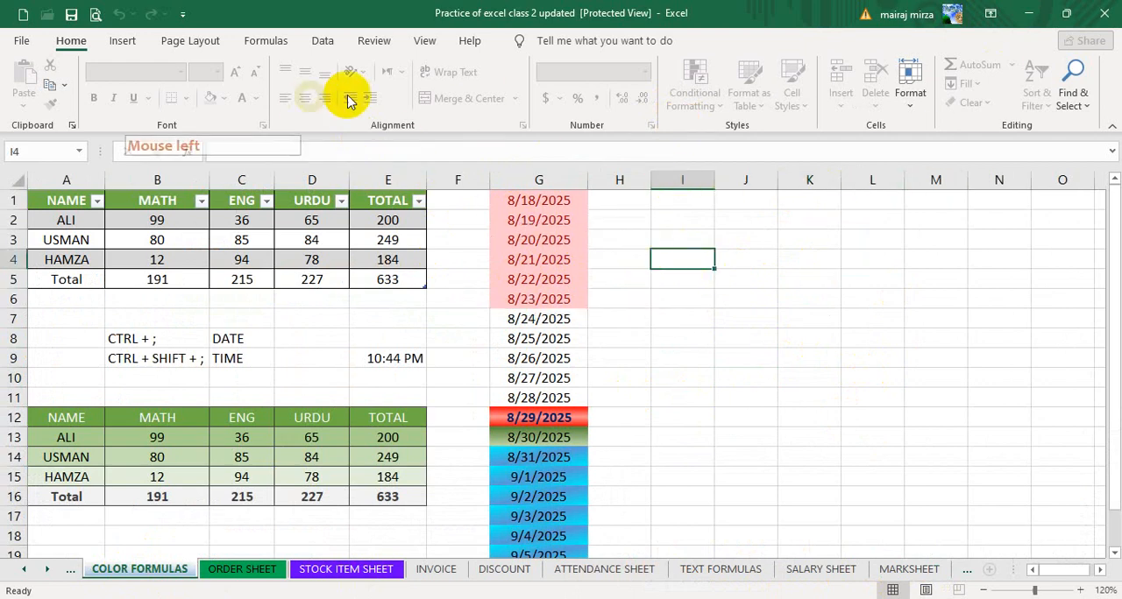
# Close the workbook, reopen Practice of excel class 2 updated from the desktop, and enable editing.
pyautogui.click(1100, 13)
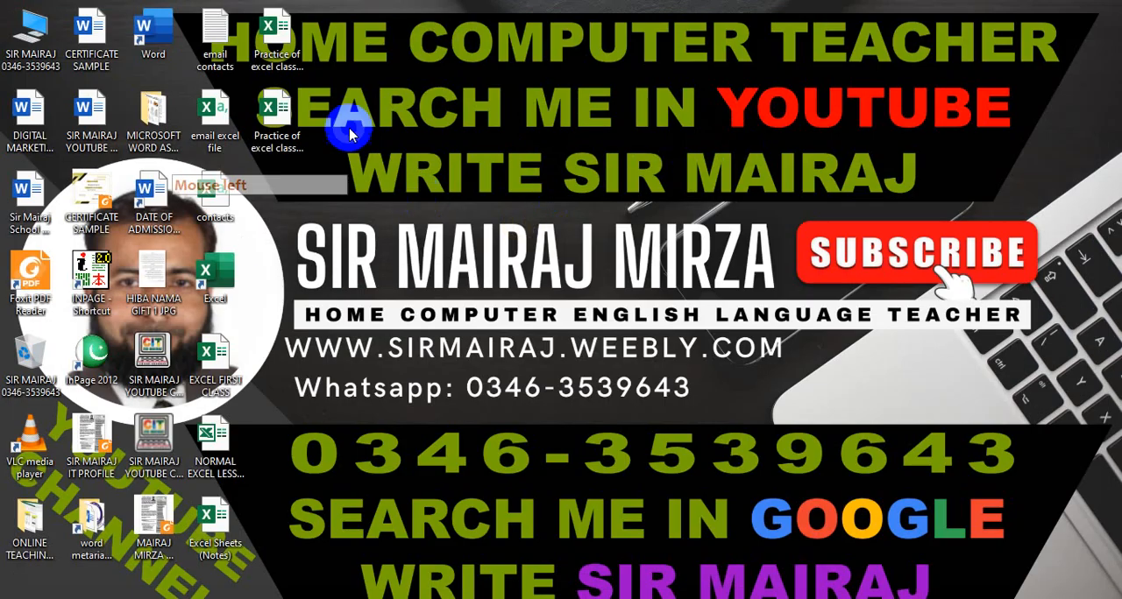
pyautogui.click(279, 28)
pyautogui.click(277, 29)
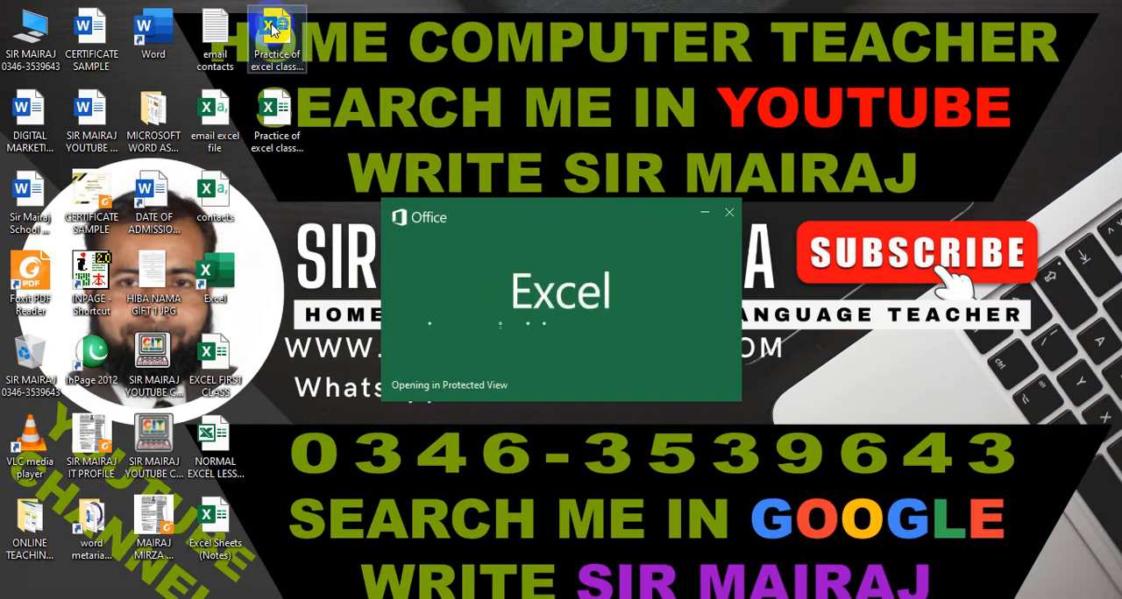
pyautogui.click(528, 171)
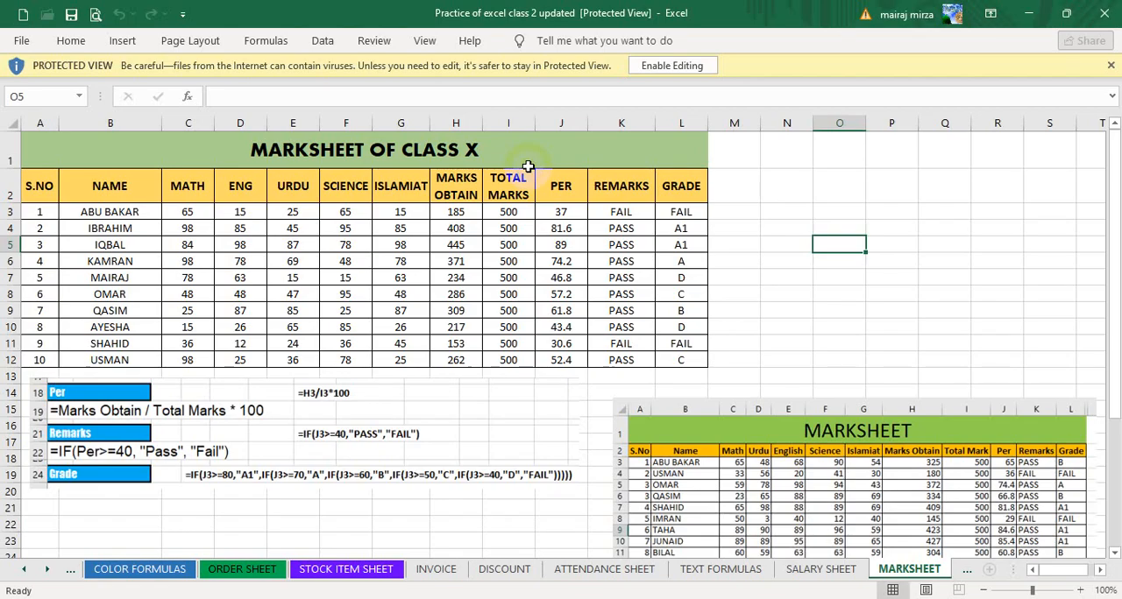
pyautogui.click(663, 70)
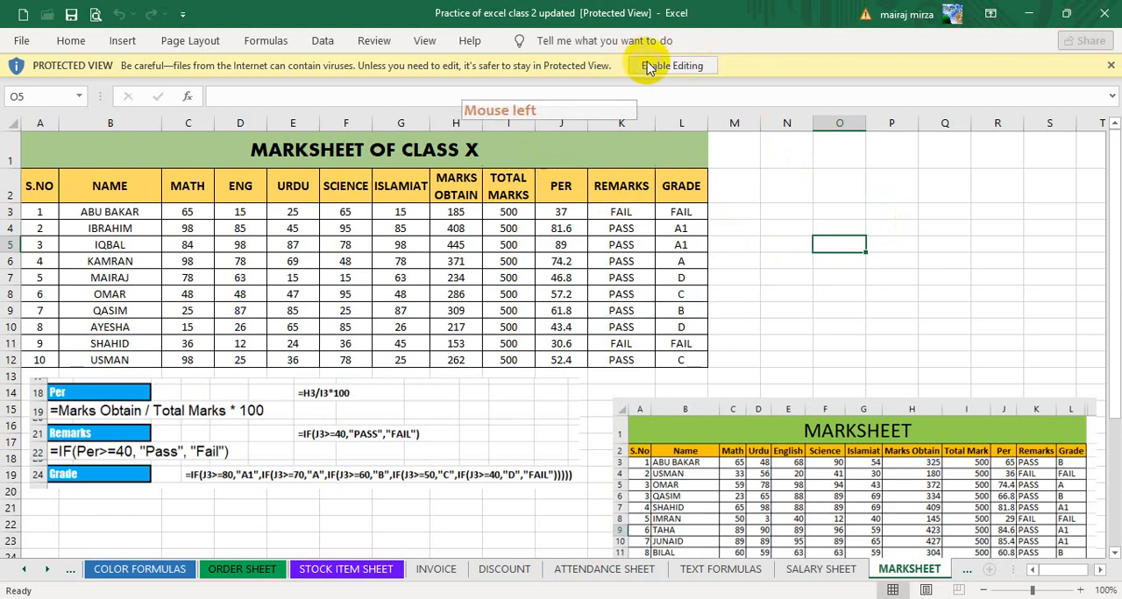
pyautogui.click(659, 70)
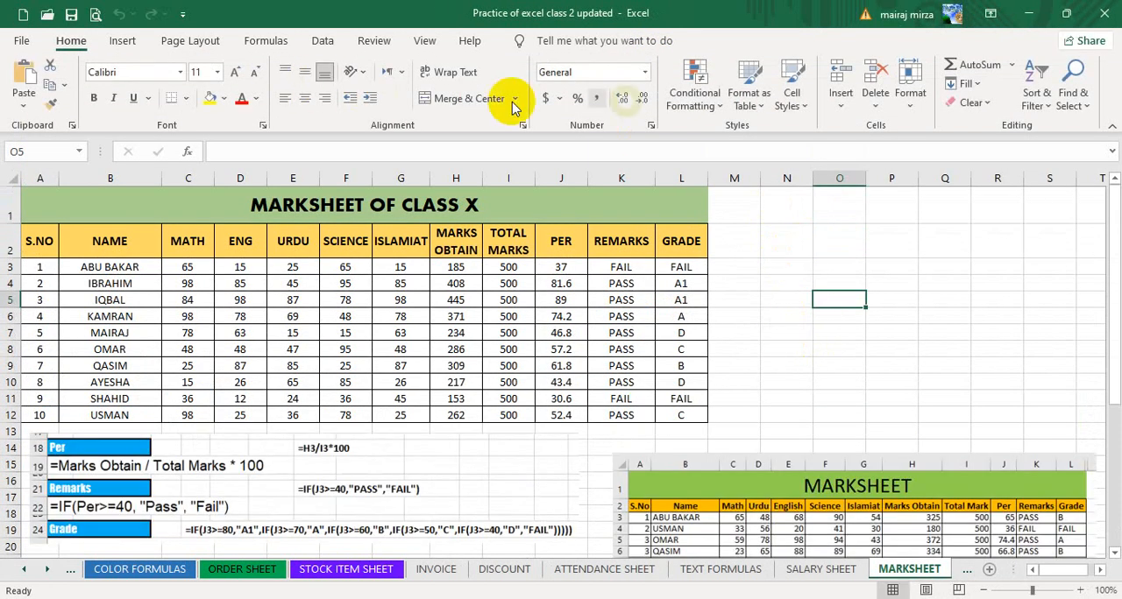
# Examine the Highlight Cells Rules and Top/Bottom Rules that Conditional Formatting offers for the subject marks.
pyautogui.click(844, 268)
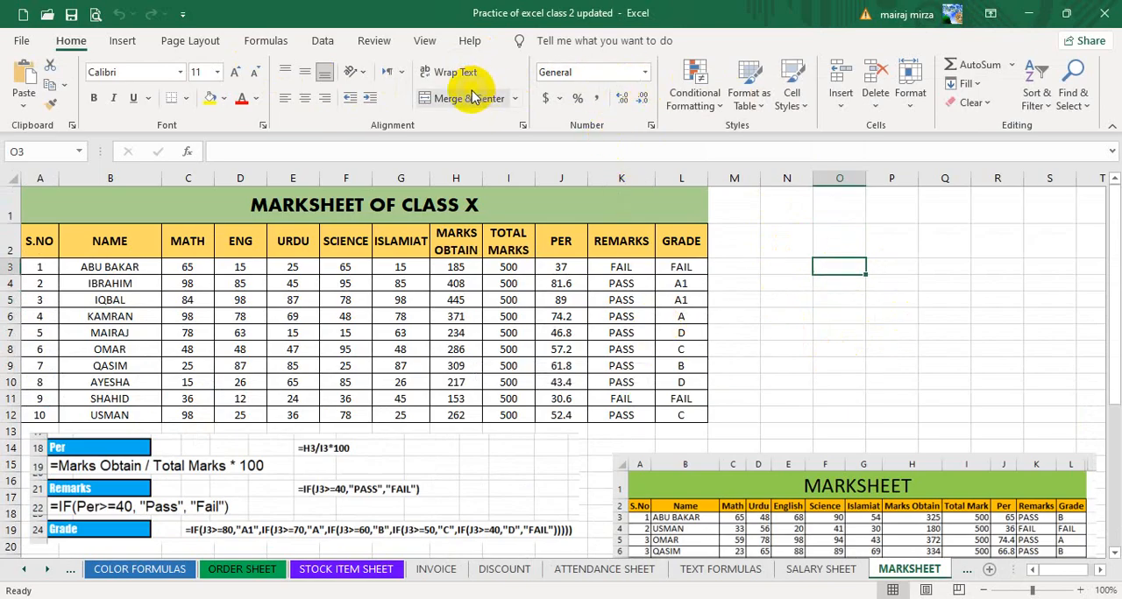
pyautogui.click(695, 101)
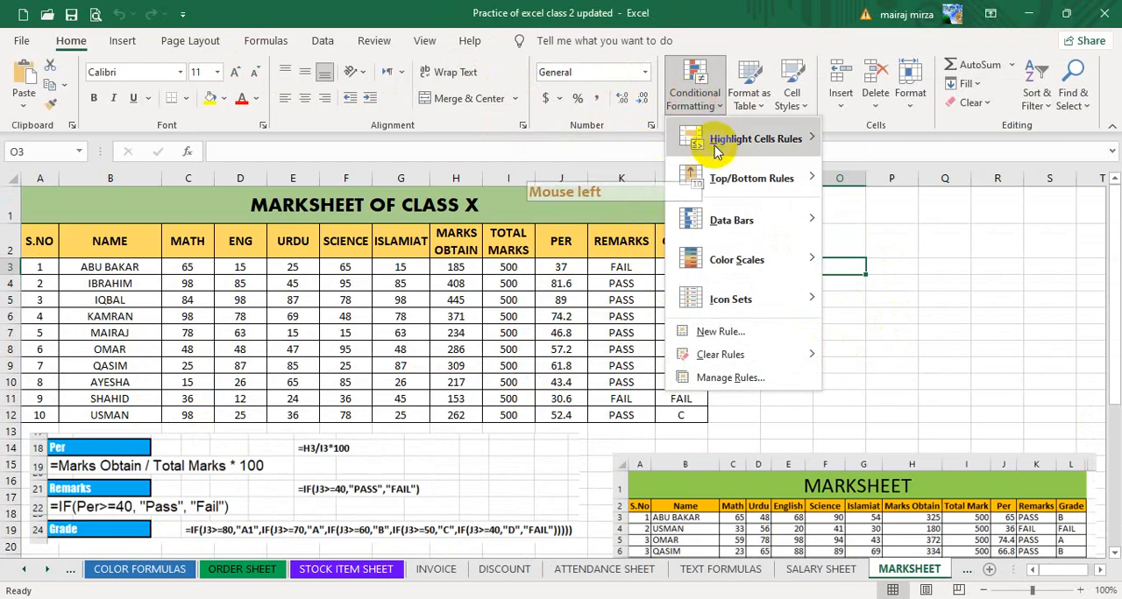
pyautogui.moveTo(718, 143)
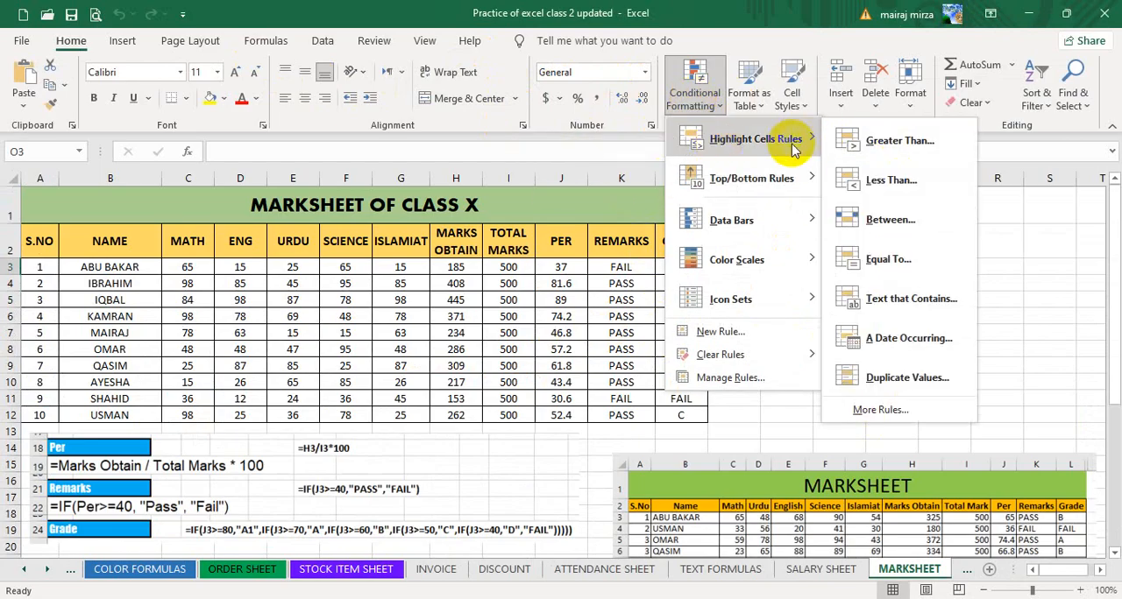
pyautogui.moveTo(759, 184)
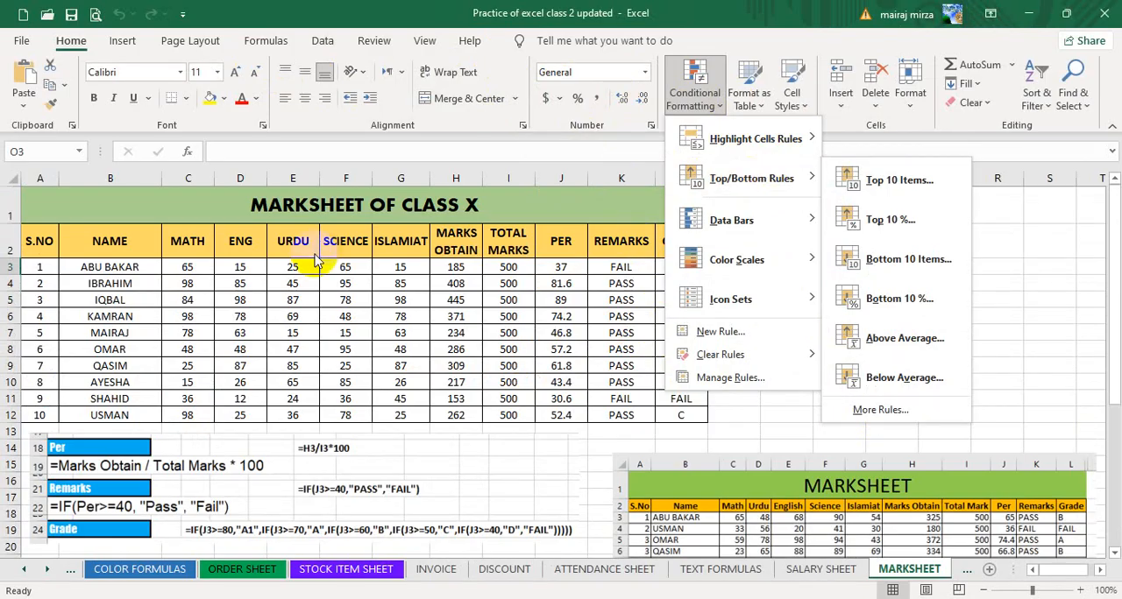
pyautogui.click(210, 279)
pyautogui.moveTo(186, 267); pyautogui.dragTo(399, 425)
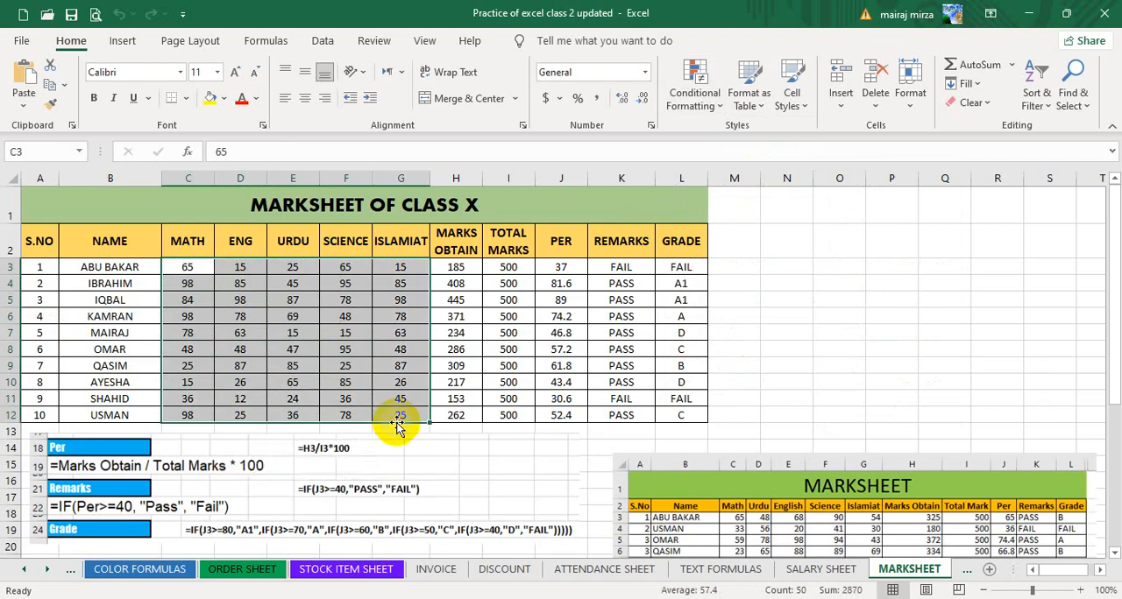
pyautogui.click(689, 103)
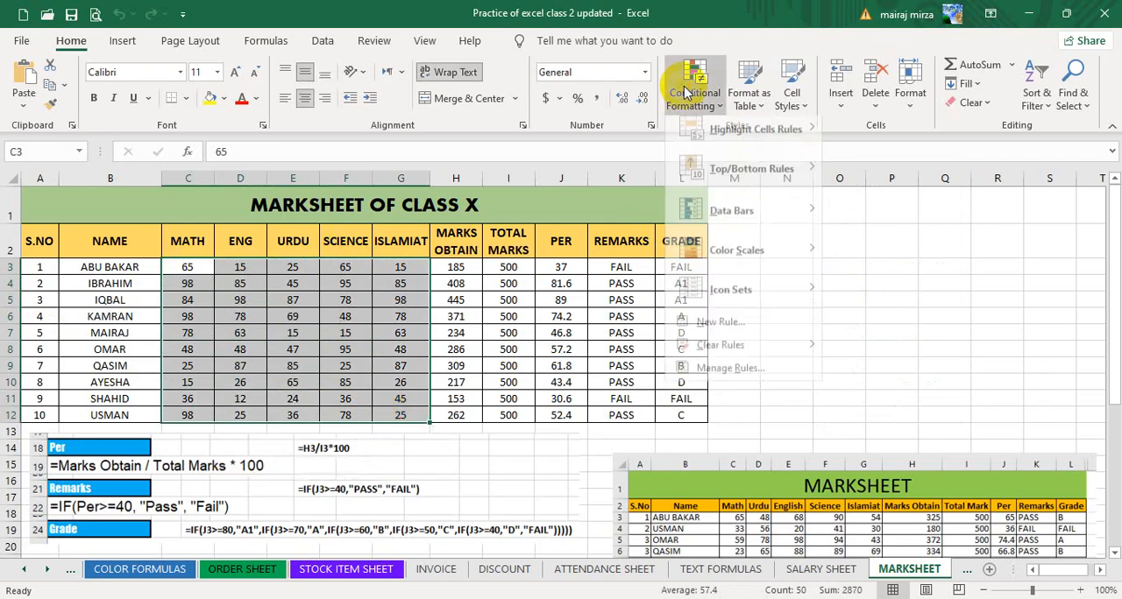
pyautogui.moveTo(743, 187)
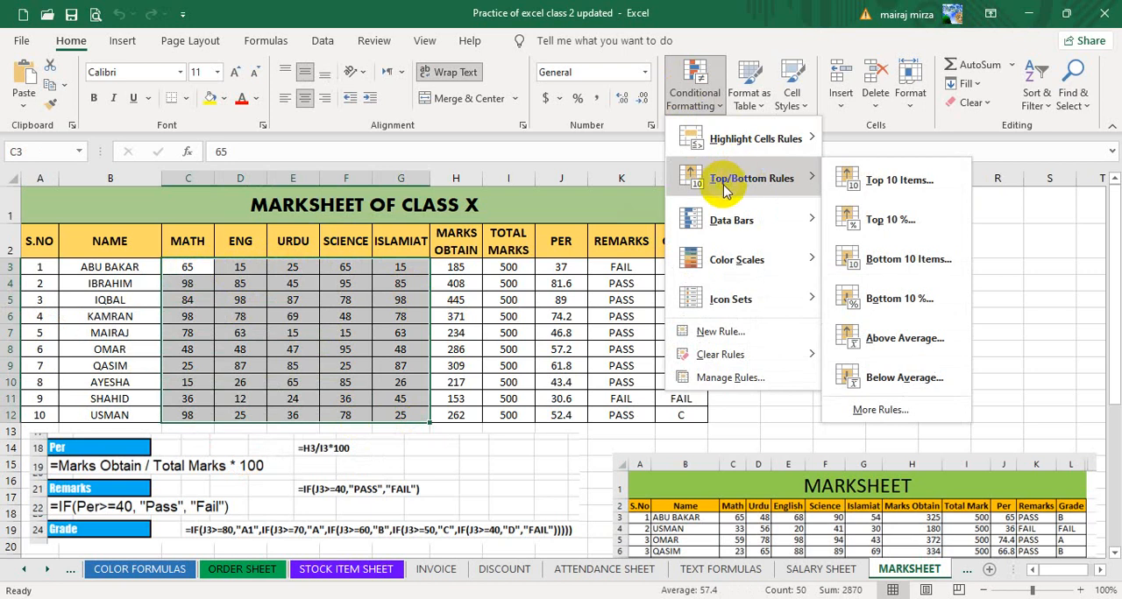
pyautogui.click(1053, 240)
pyautogui.click(1054, 240)
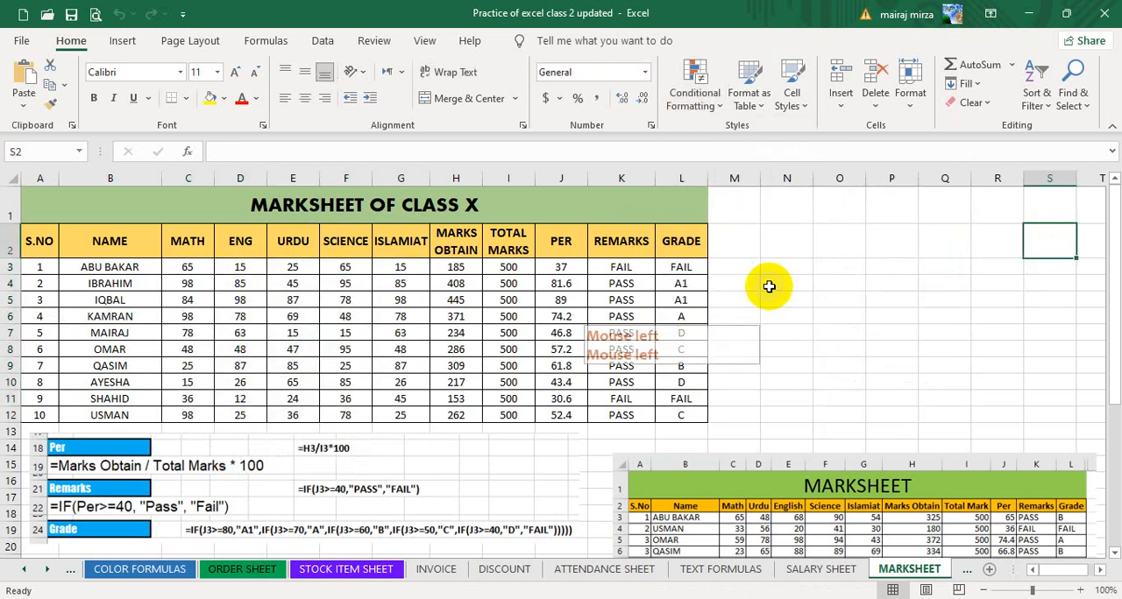
# Set up a Top 10 Items conditional formatting rule on the marks in C3:G12 with Green Fill with Dark Green Text.
pyautogui.click(190, 268)
pyautogui.moveTo(208, 274); pyautogui.dragTo(400, 415)
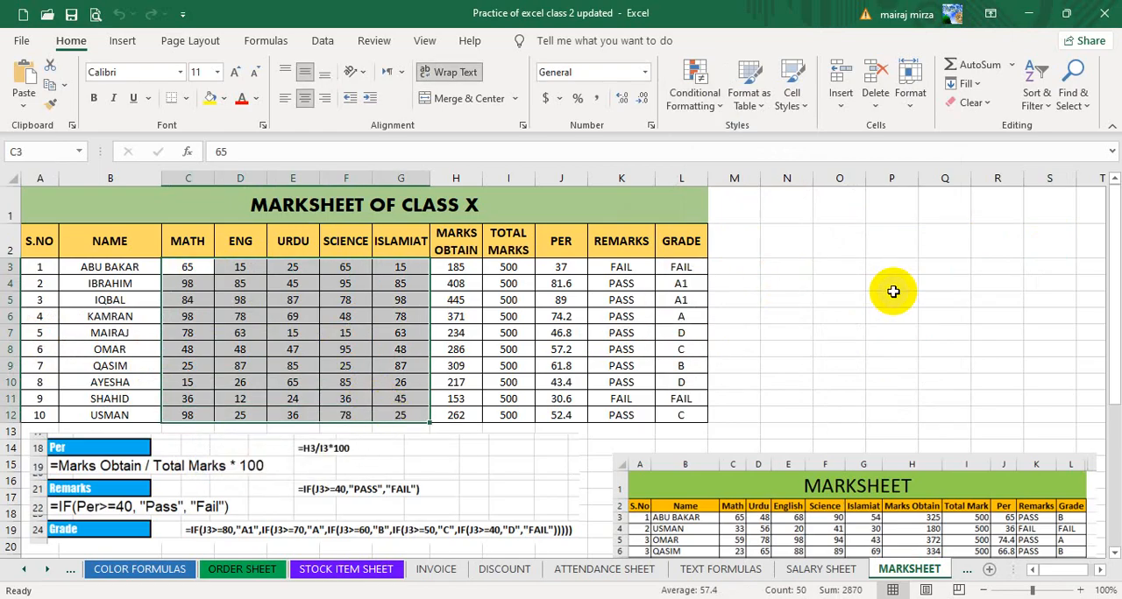
pyautogui.click(695, 102)
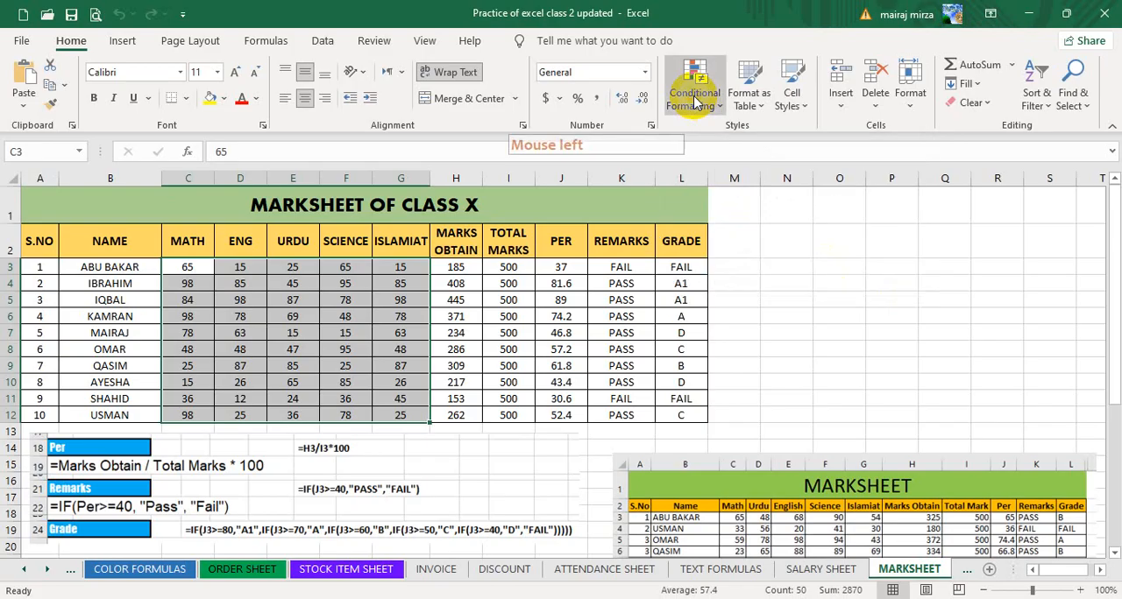
pyautogui.moveTo(743, 178)
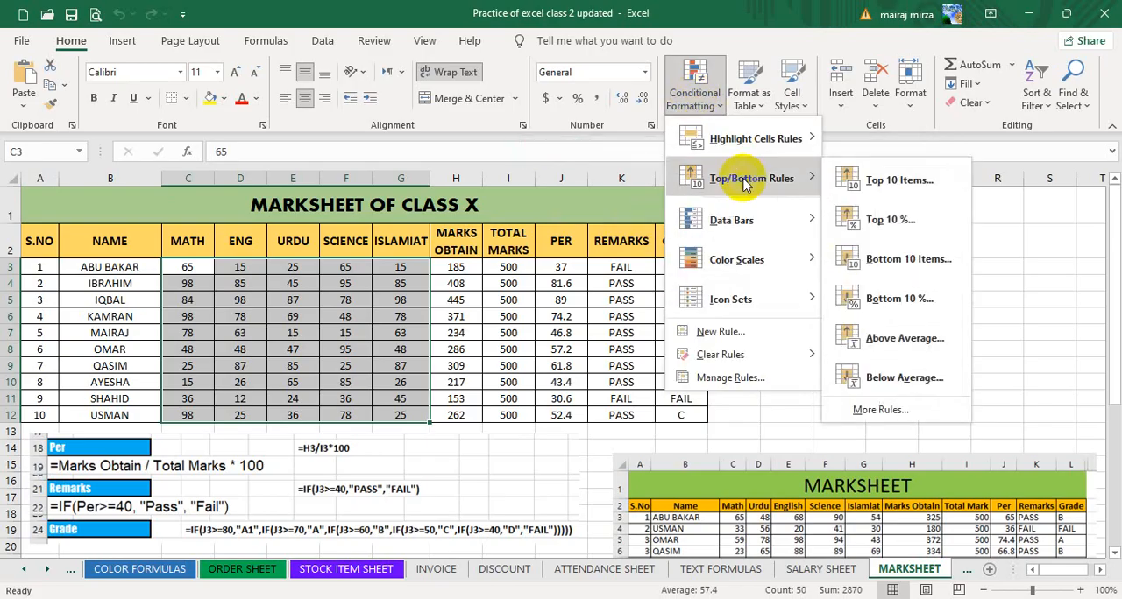
pyautogui.click(914, 182)
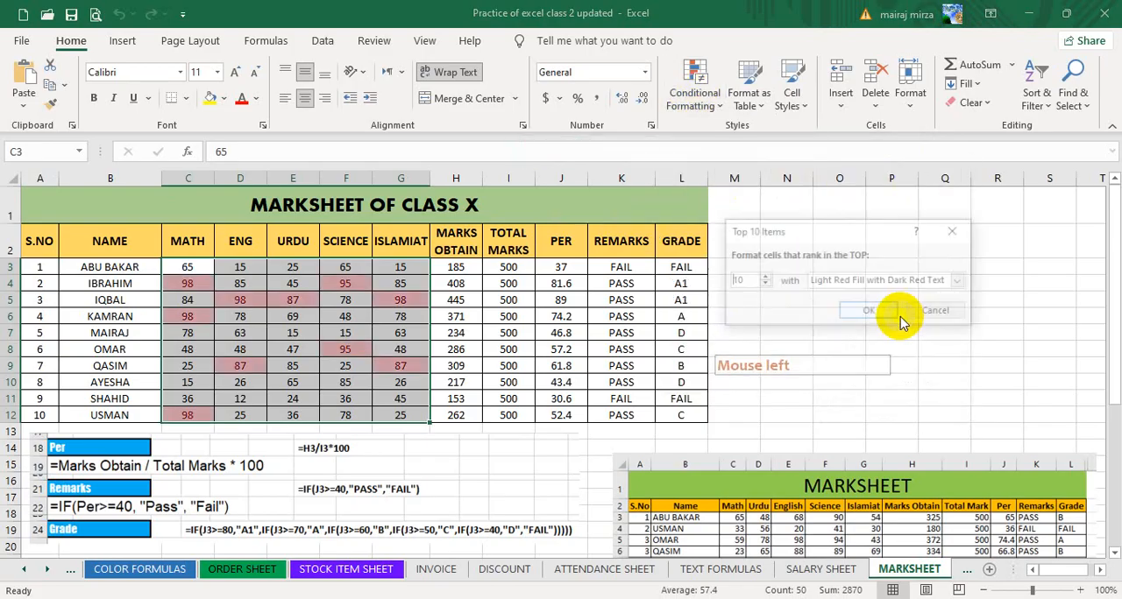
pyautogui.click(955, 280)
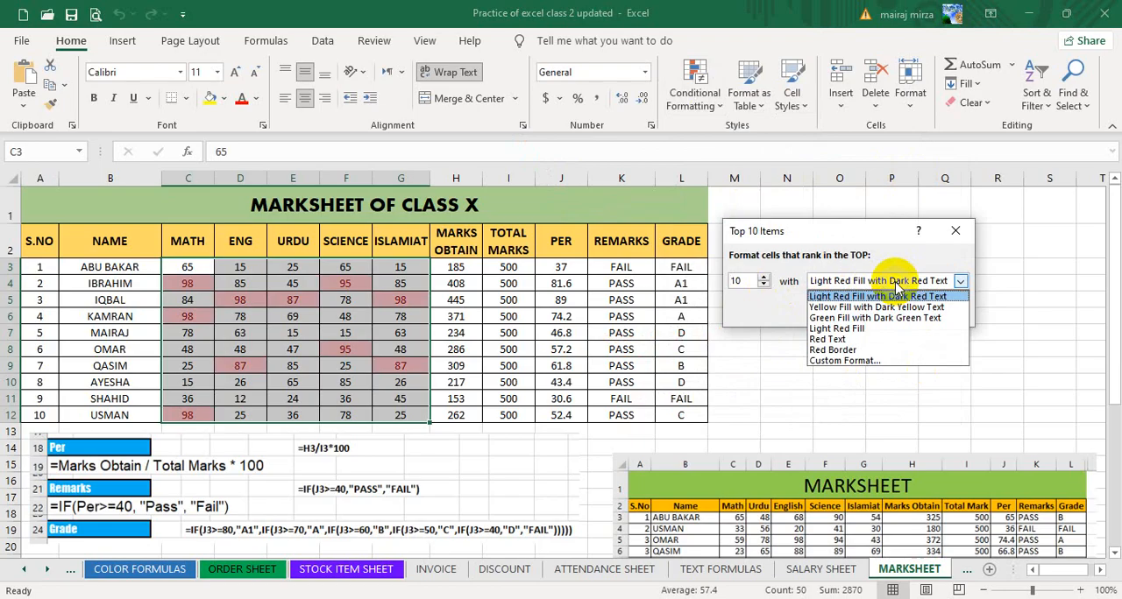
pyautogui.click(841, 317)
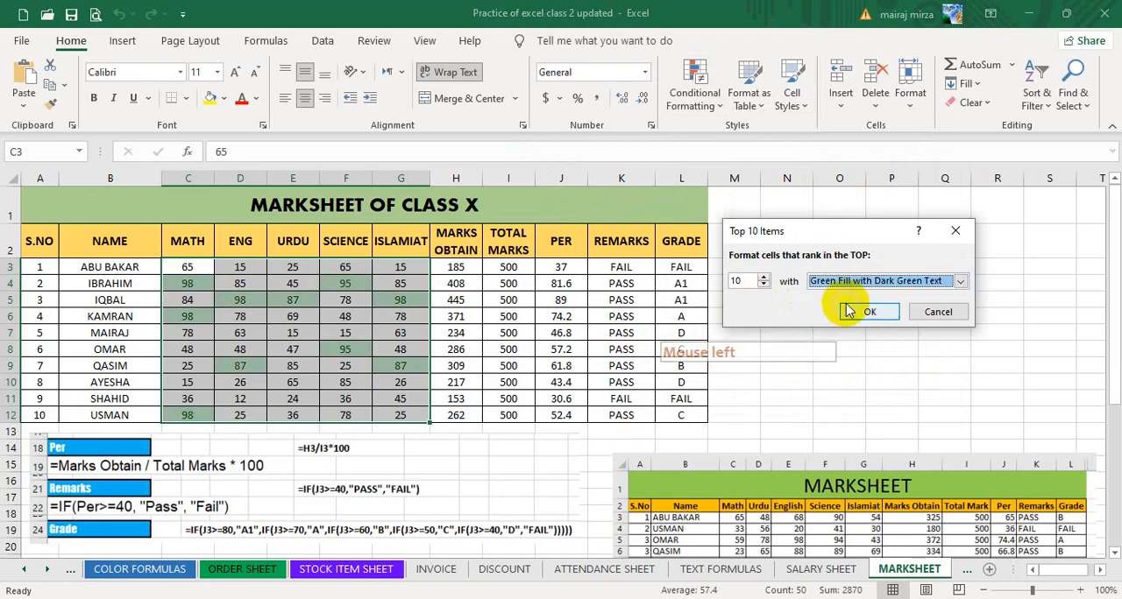
# Switch the rule to a custom format with a two-color gradient fill, light green as Color 1 and dark green as Color 2.
pyautogui.click(846, 283)
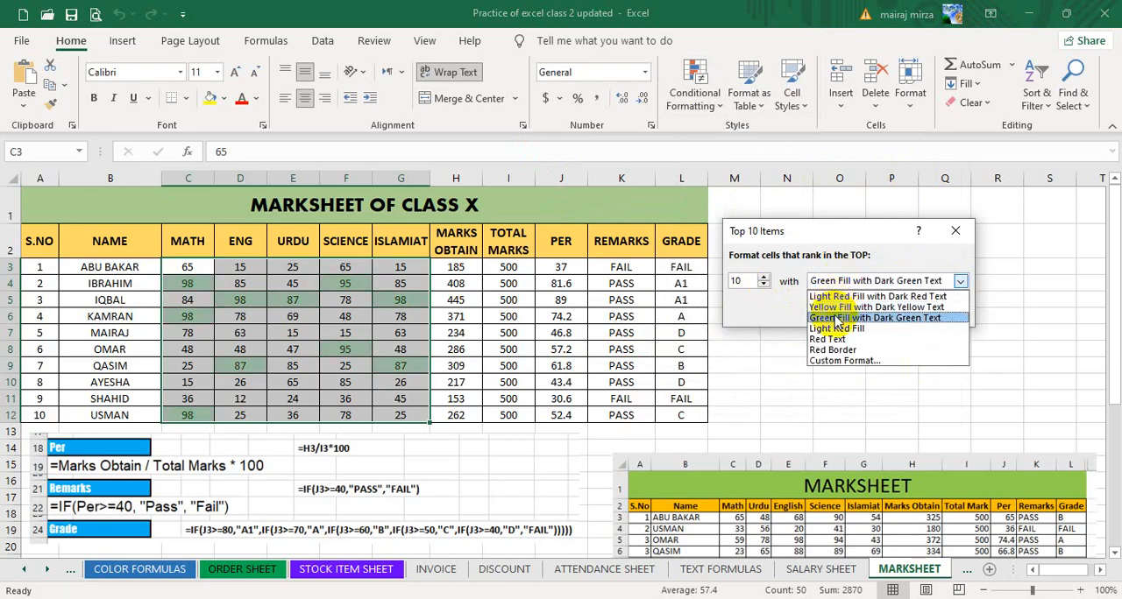
pyautogui.click(854, 363)
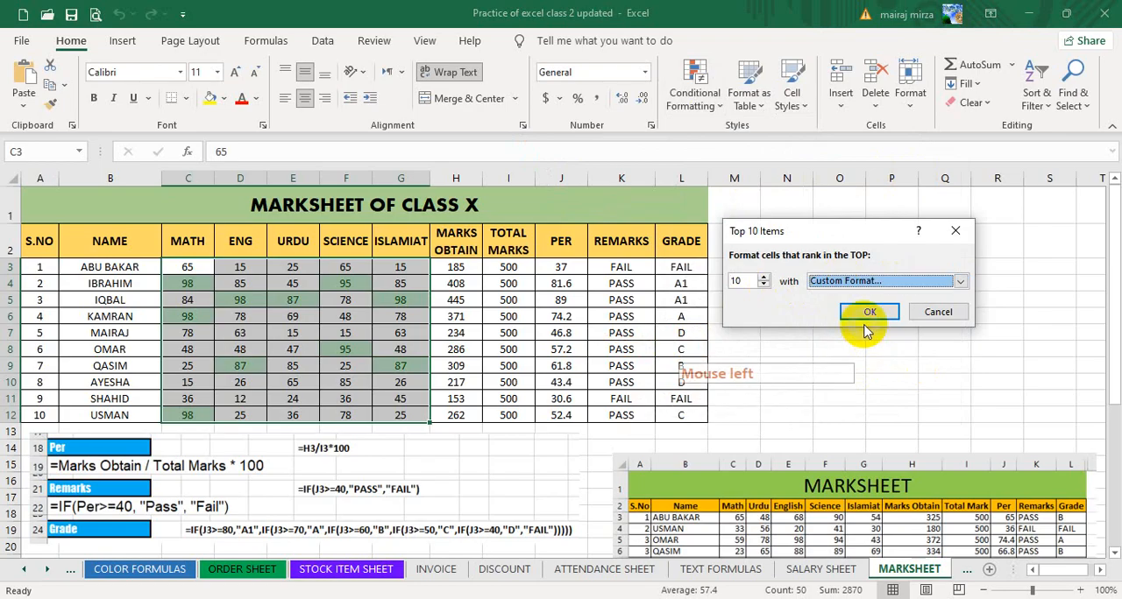
pyautogui.click(795, 93)
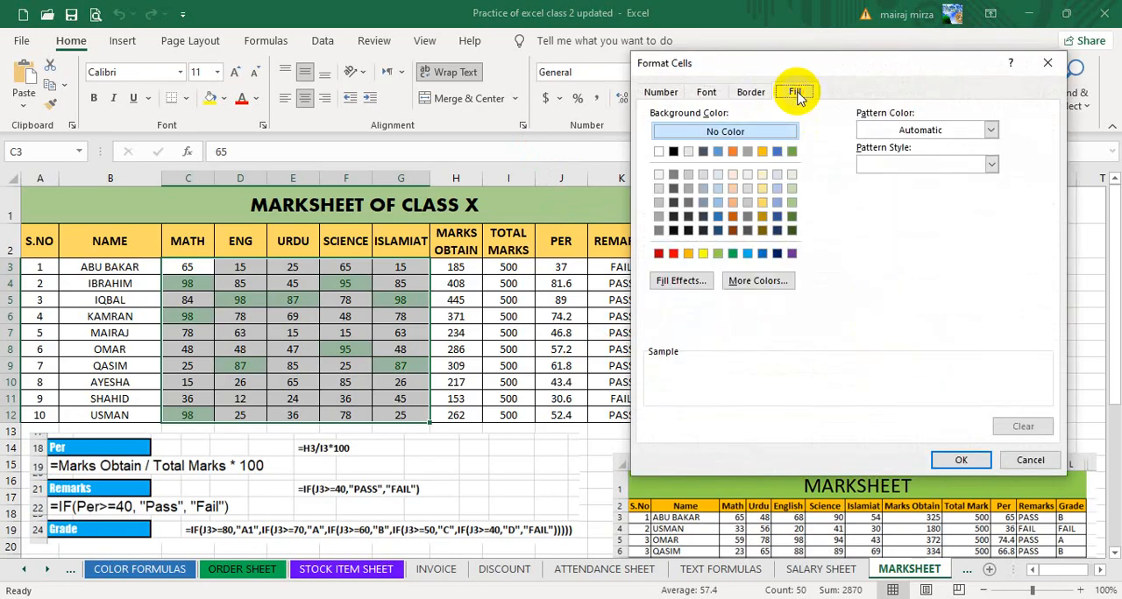
pyautogui.click(681, 280)
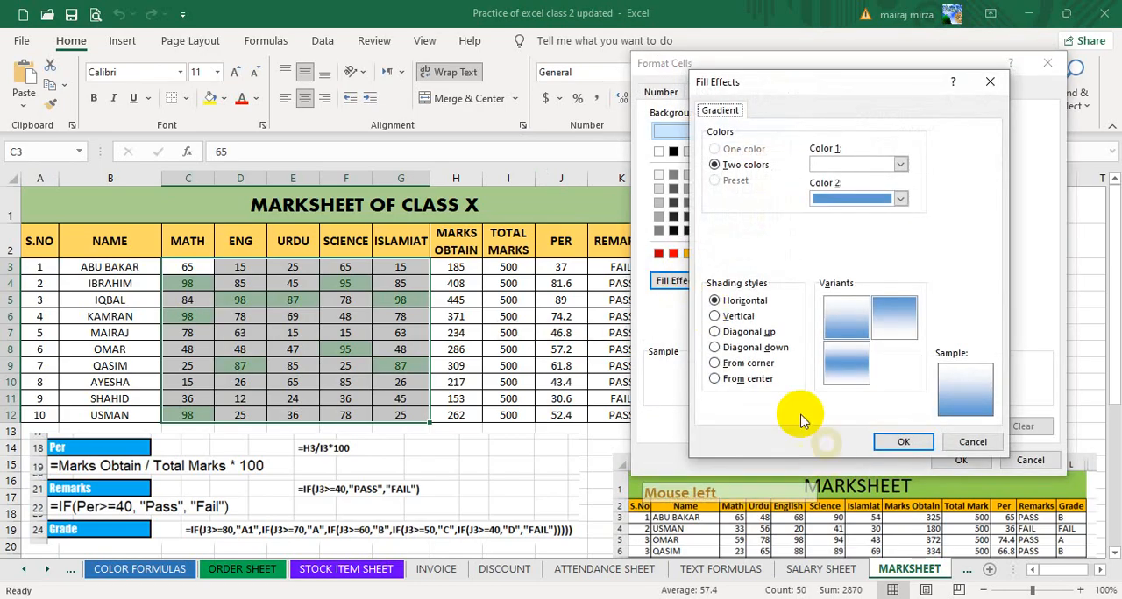
pyautogui.click(901, 199)
pyautogui.click(944, 299)
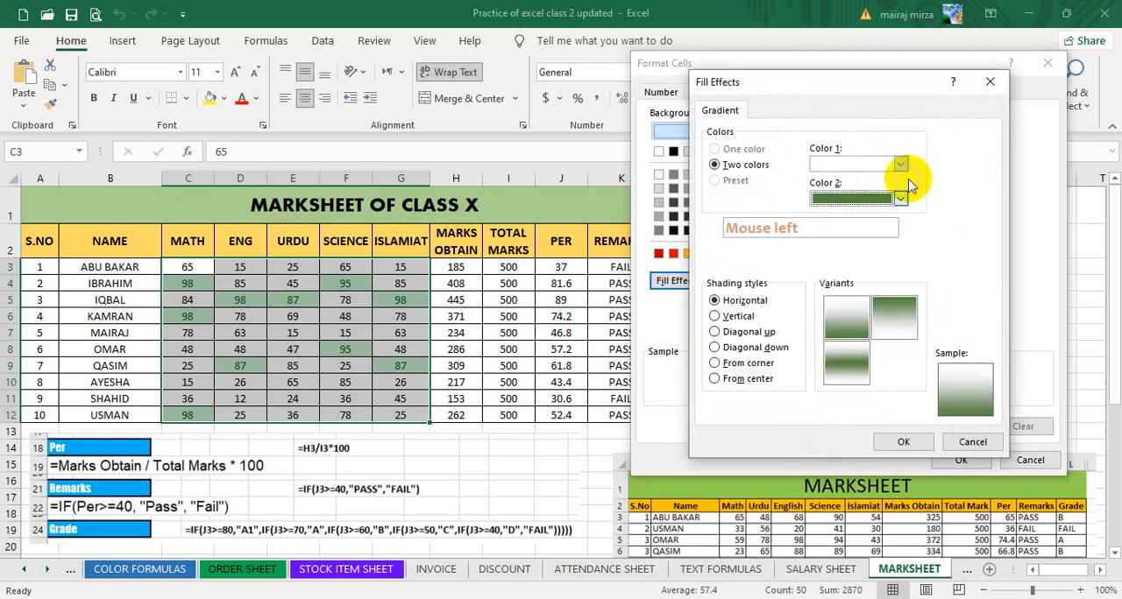
pyautogui.click(901, 164)
pyautogui.click(944, 229)
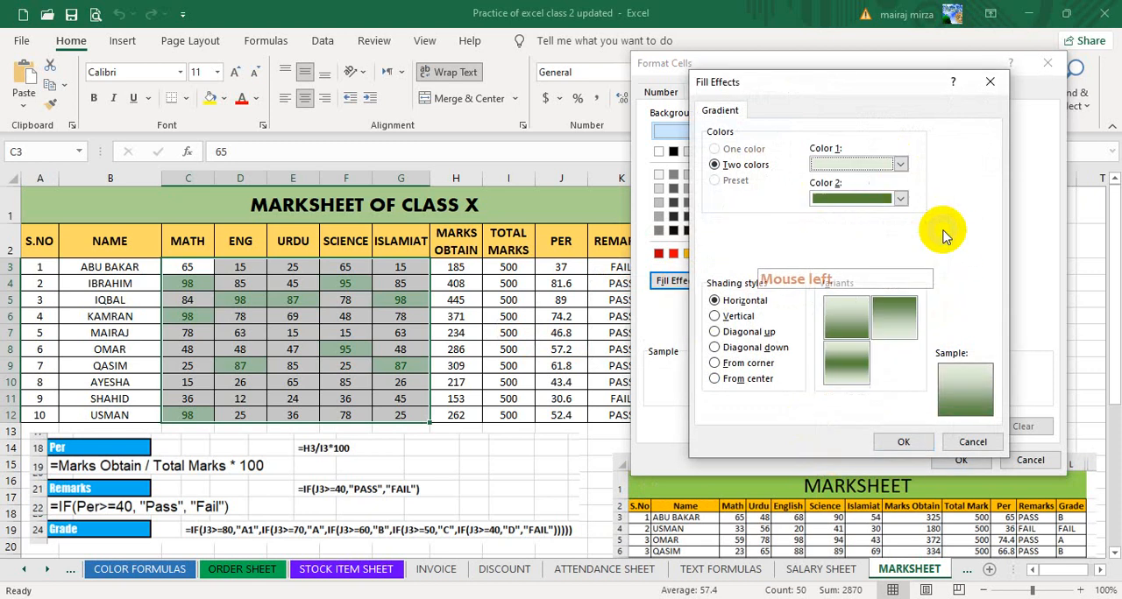
# Give the gradient Diagonal up shading with the variant that has a dark green band through the middle.
pyautogui.click(851, 359)
pyautogui.click(855, 361)
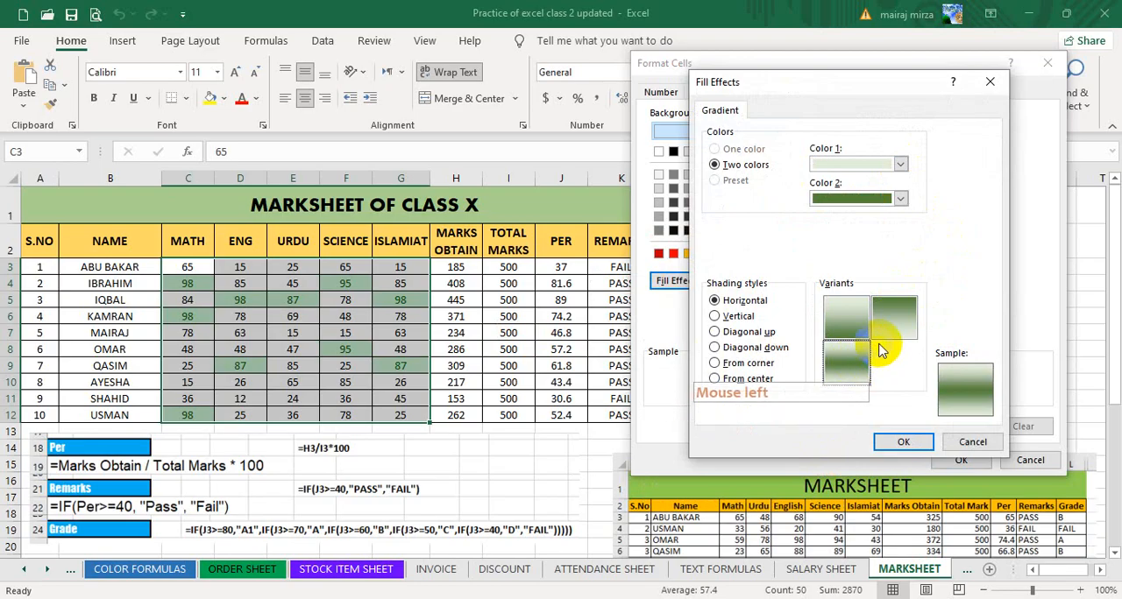
pyautogui.click(738, 317)
pyautogui.click(744, 333)
pyautogui.click(851, 363)
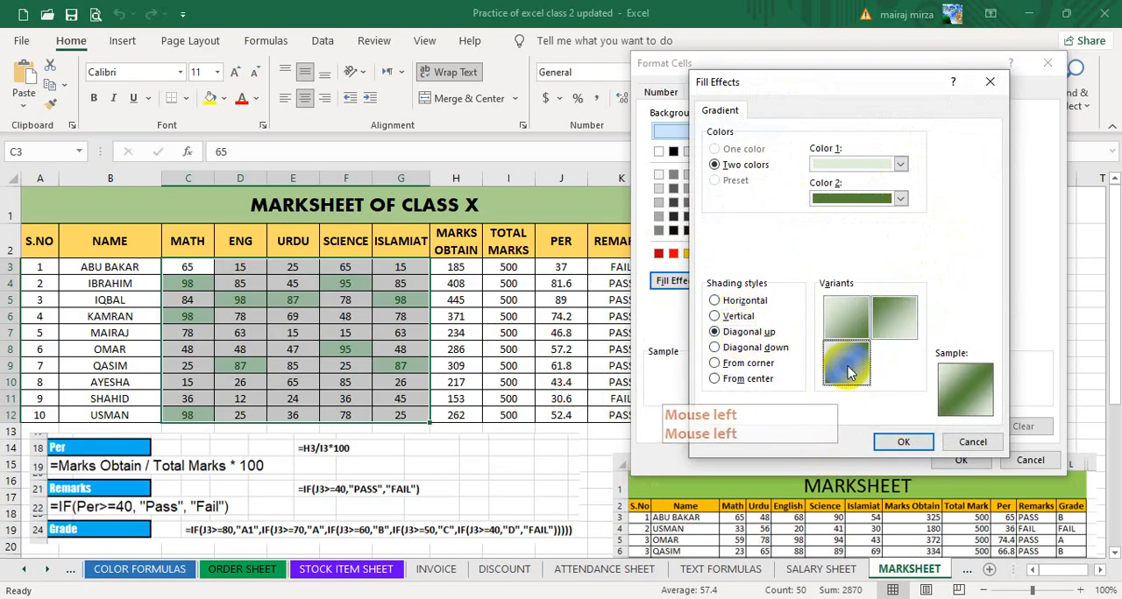
# Swap the gradient to dark green as Color 1 and light green as Color 2, and apply Vertical shading with the light-center variant.
pyautogui.click(901, 164)
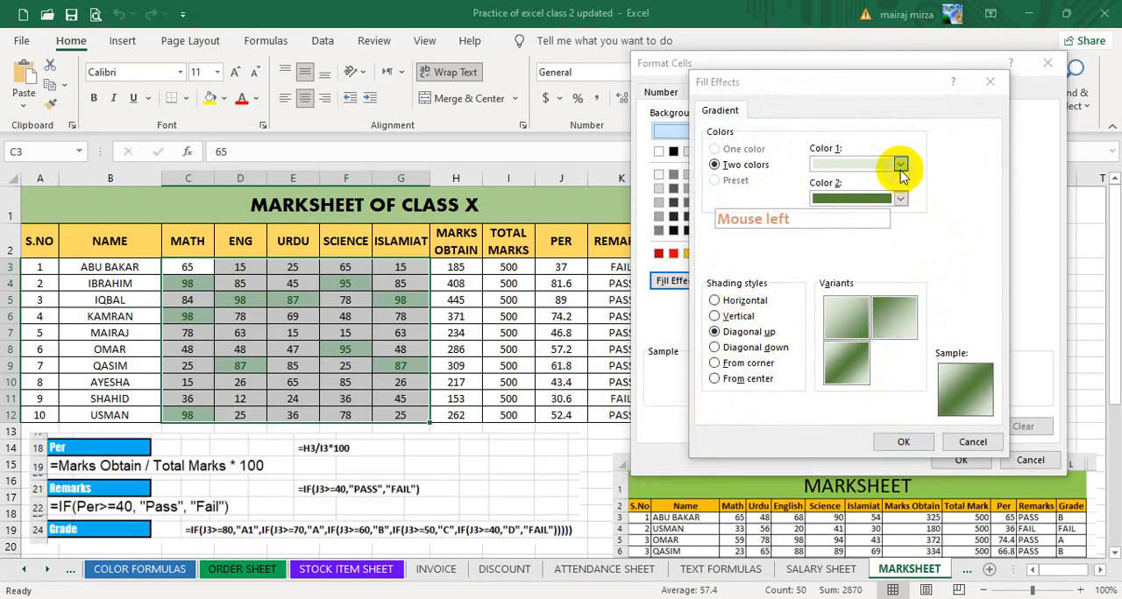
pyautogui.click(947, 243)
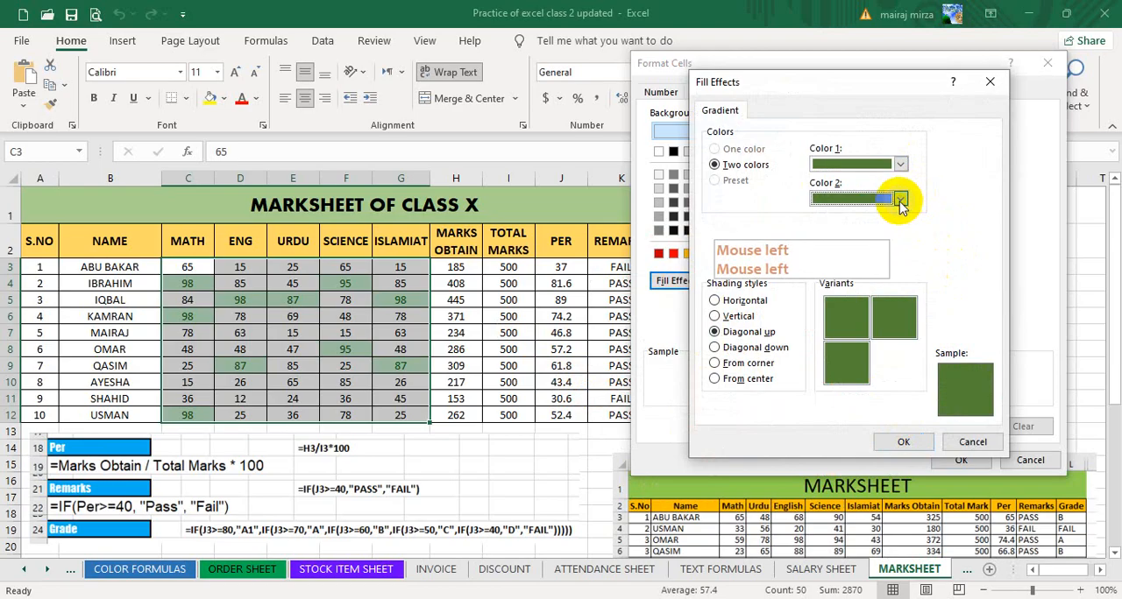
pyautogui.click(900, 198)
pyautogui.click(944, 250)
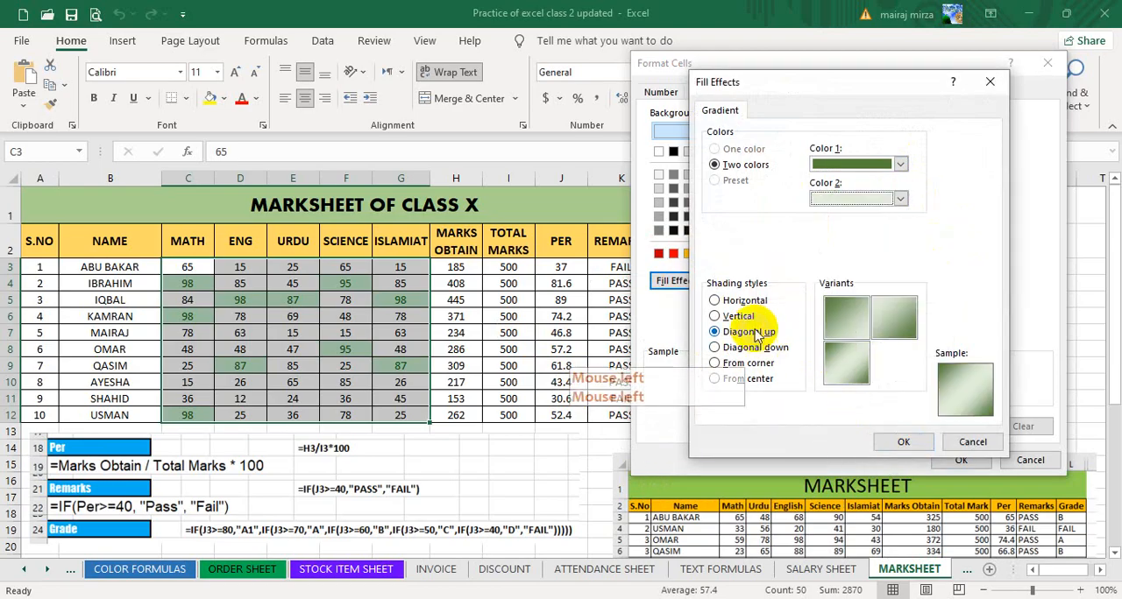
pyautogui.click(738, 317)
pyautogui.click(847, 362)
pyautogui.click(912, 450)
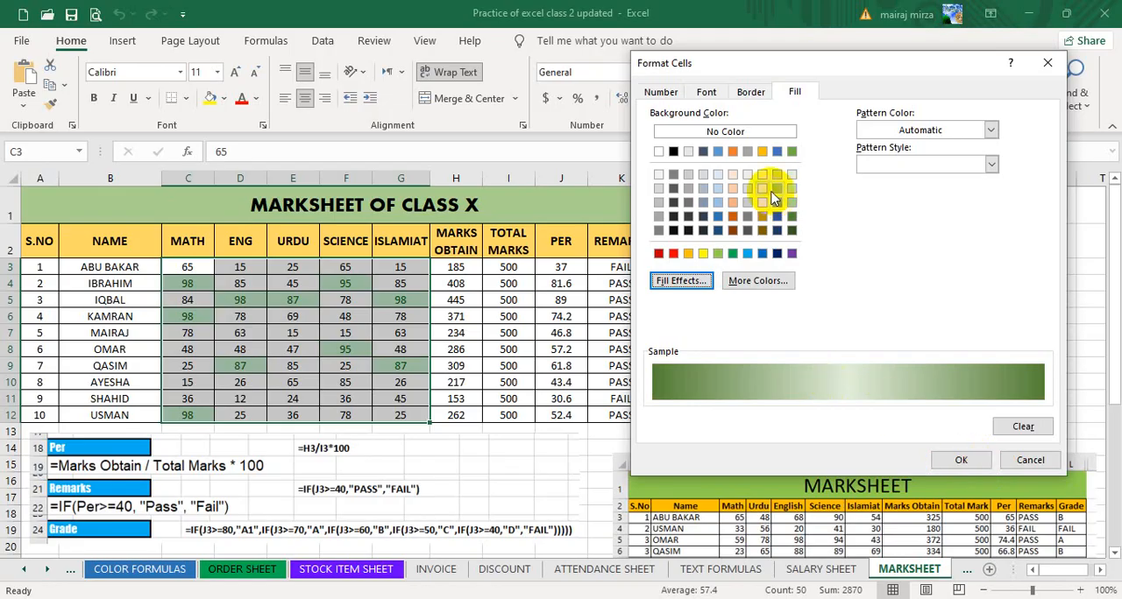
# Make the custom format's font bold and dark blue, and apply the Top 10 Items rule to the marks.
pyautogui.click(706, 93)
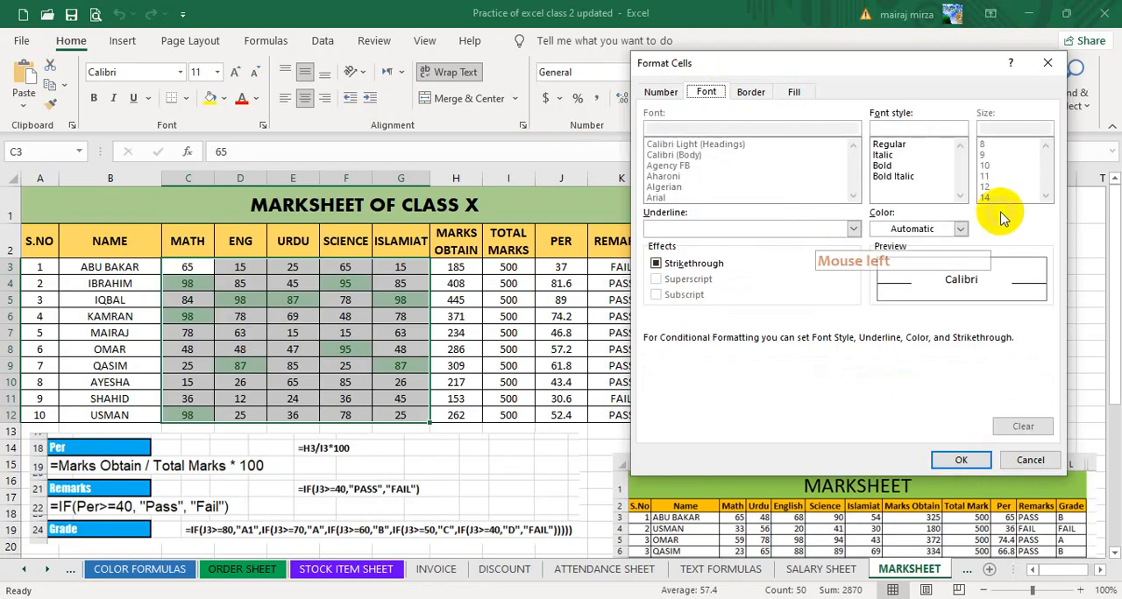
pyautogui.click(892, 166)
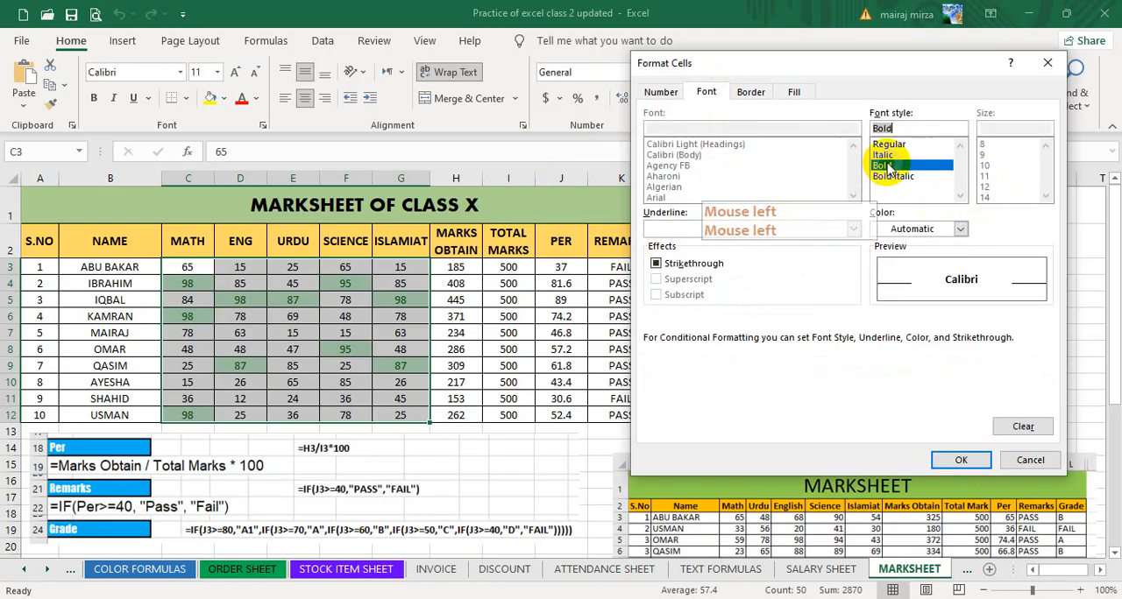
pyautogui.click(961, 229)
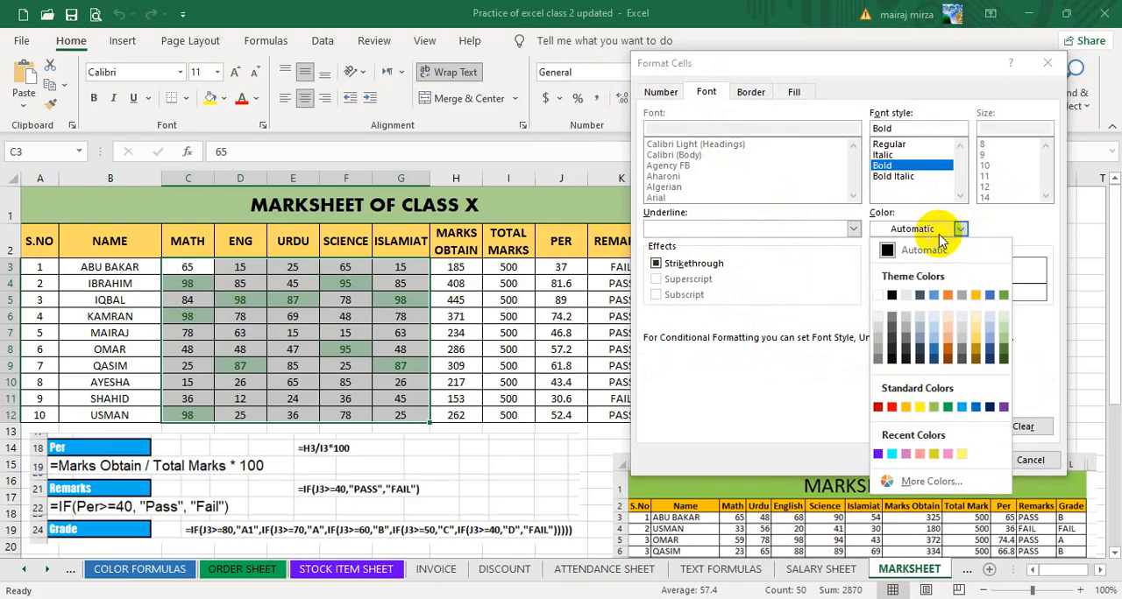
pyautogui.click(992, 354)
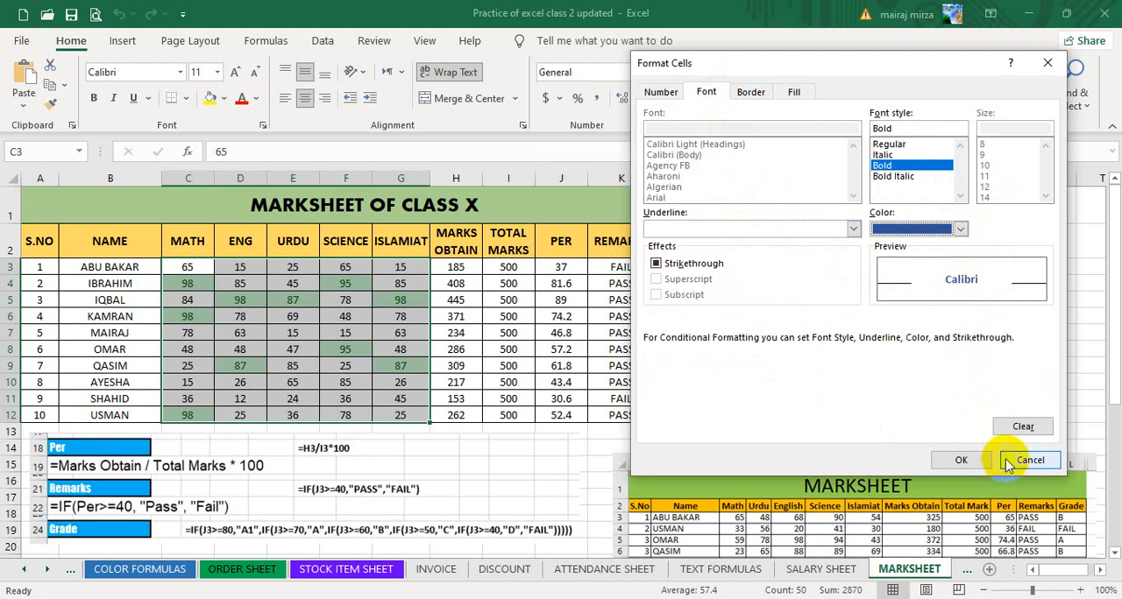
pyautogui.click(961, 460)
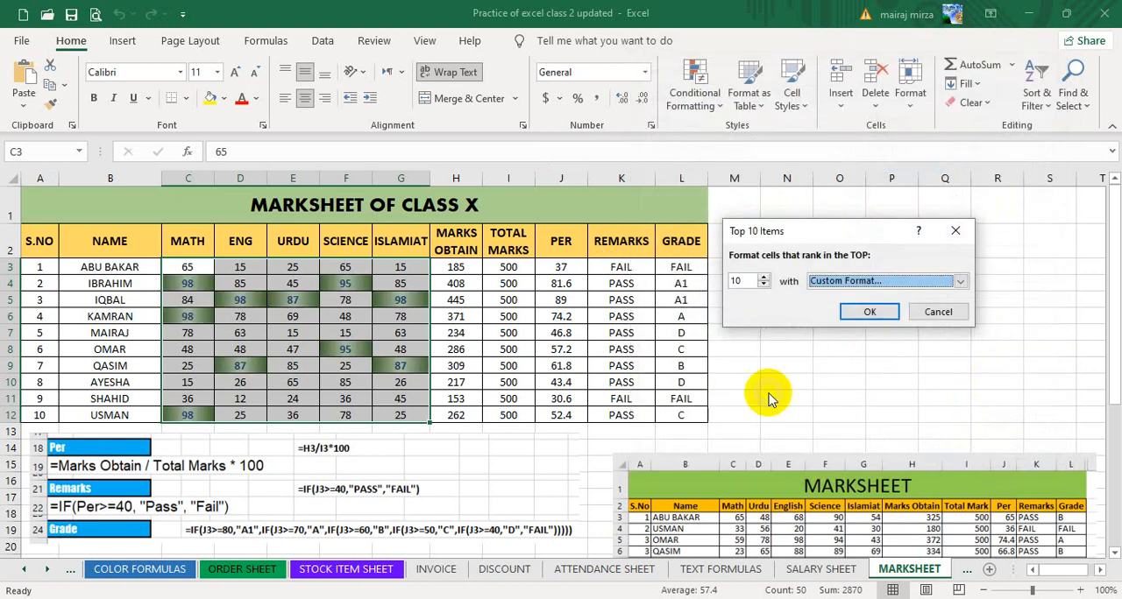
pyautogui.click(869, 314)
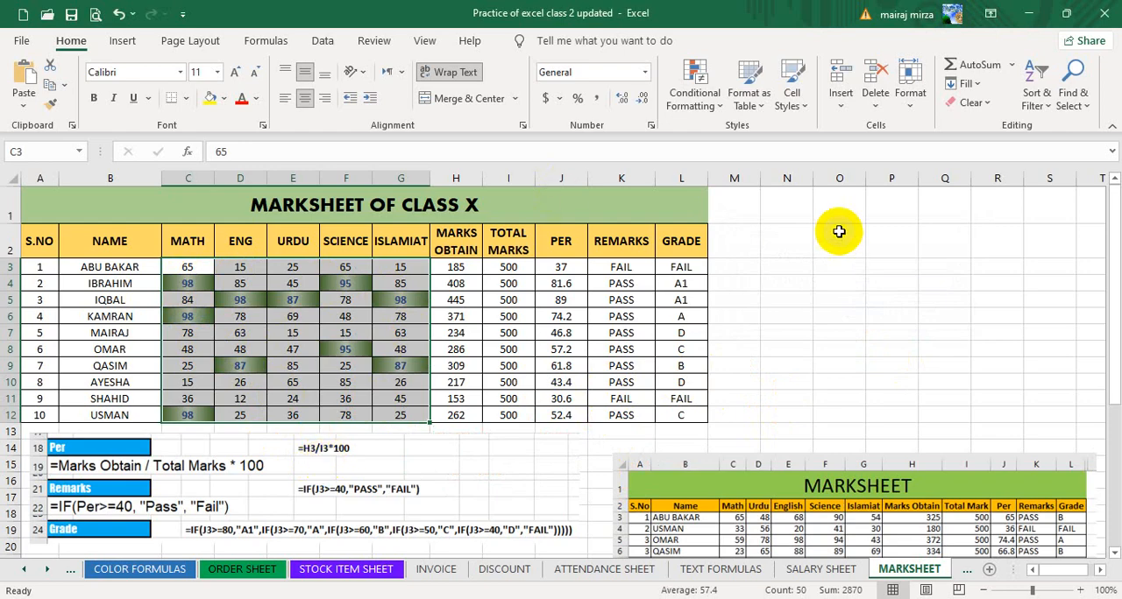
pyautogui.click(693, 99)
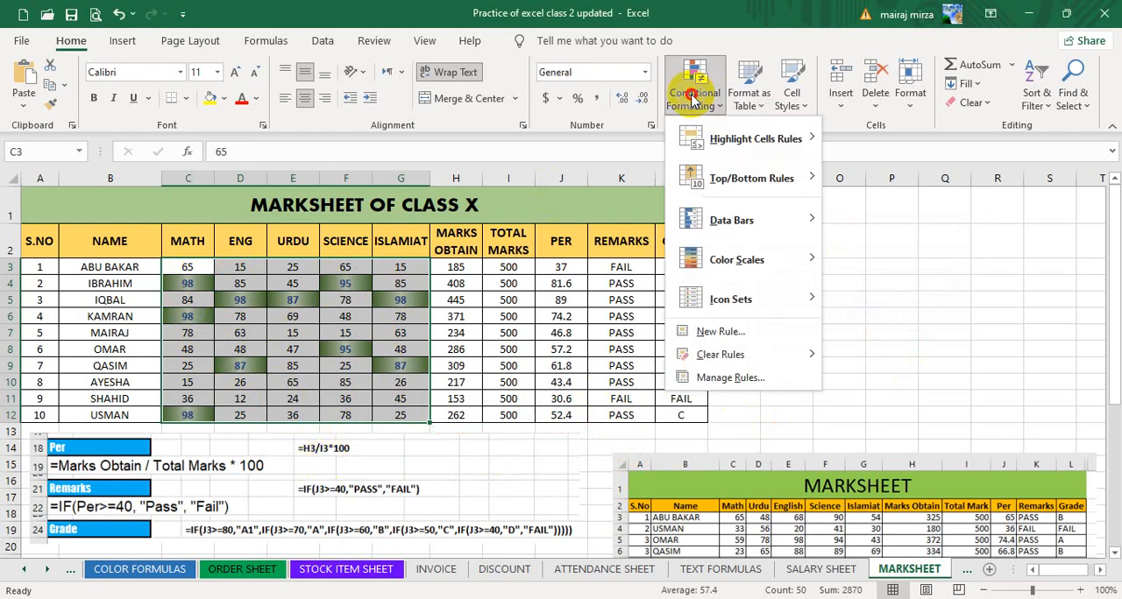
pyautogui.click(692, 99)
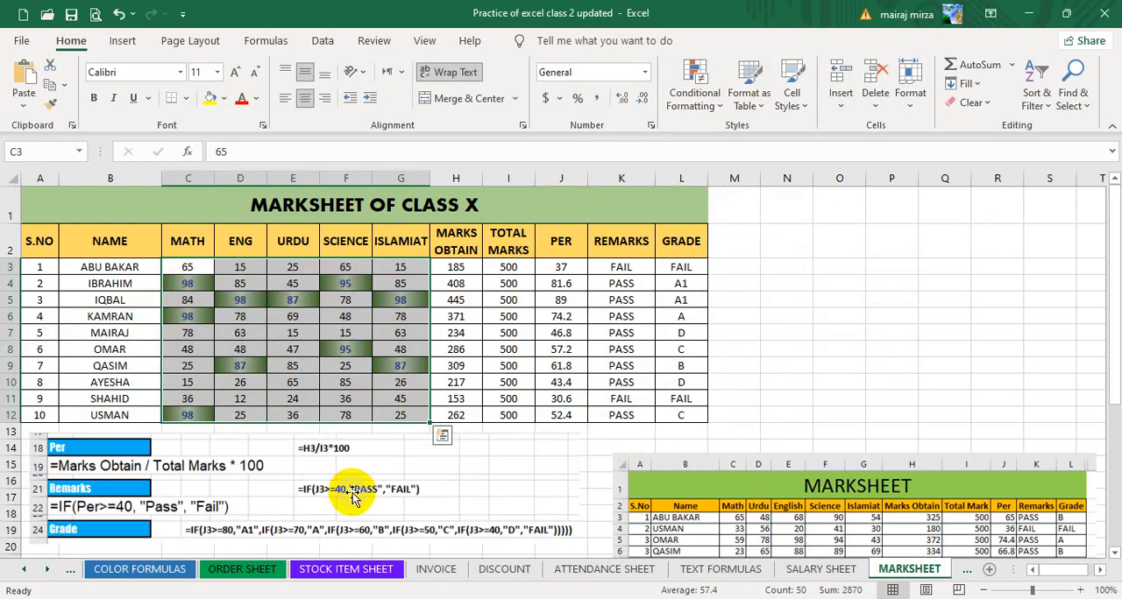
# Change the Urdu mark in E12 and the Science mark in F10 to 100.
pyautogui.click(290, 416)
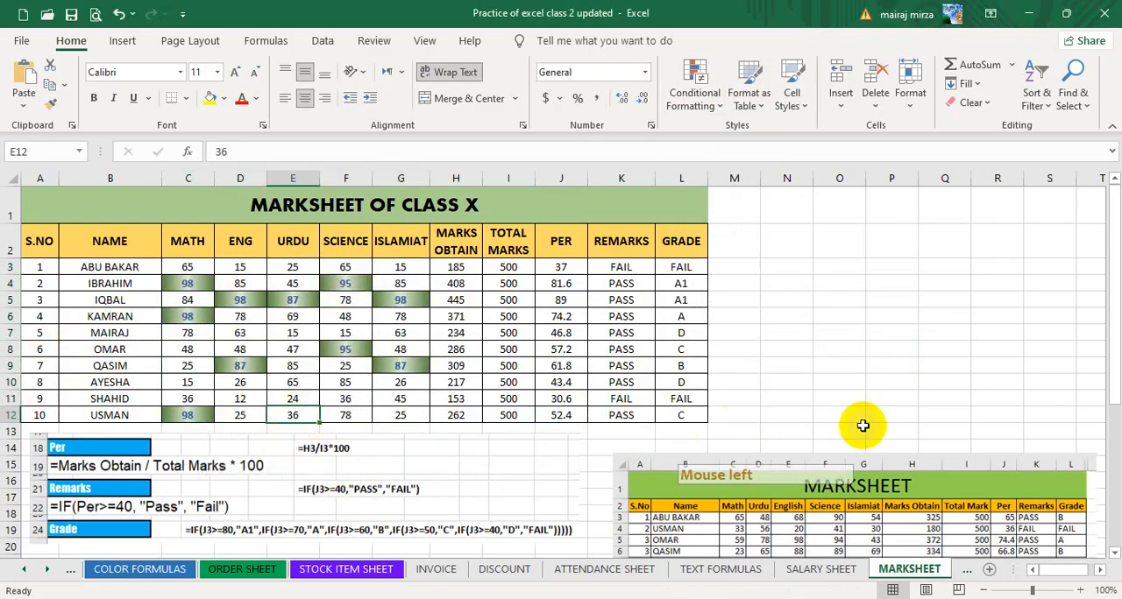
pyautogui.write('100')
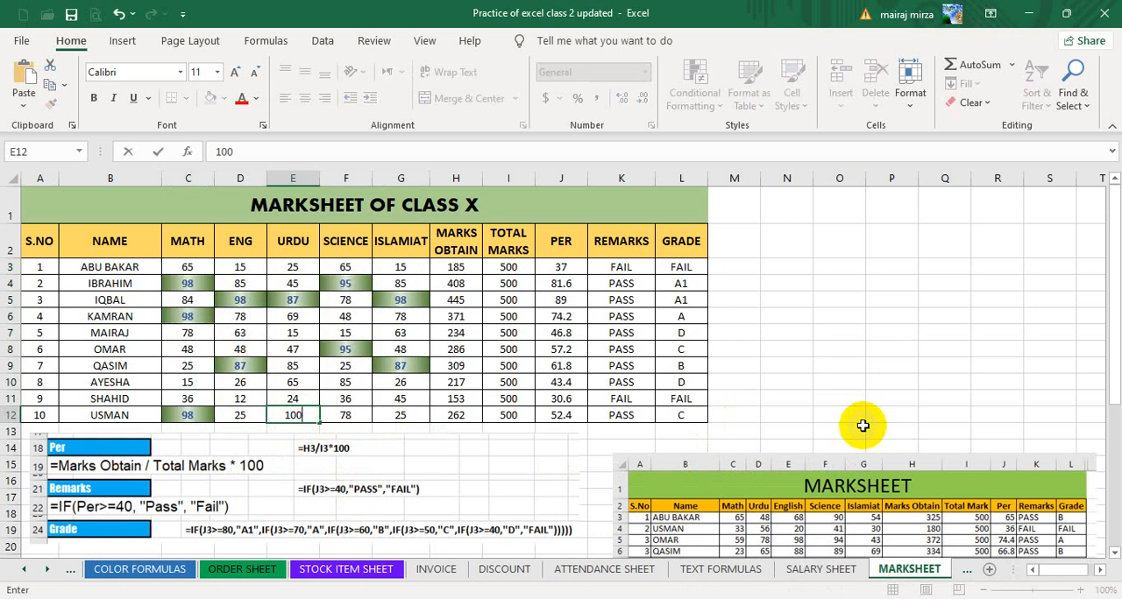
pyautogui.press('Return')
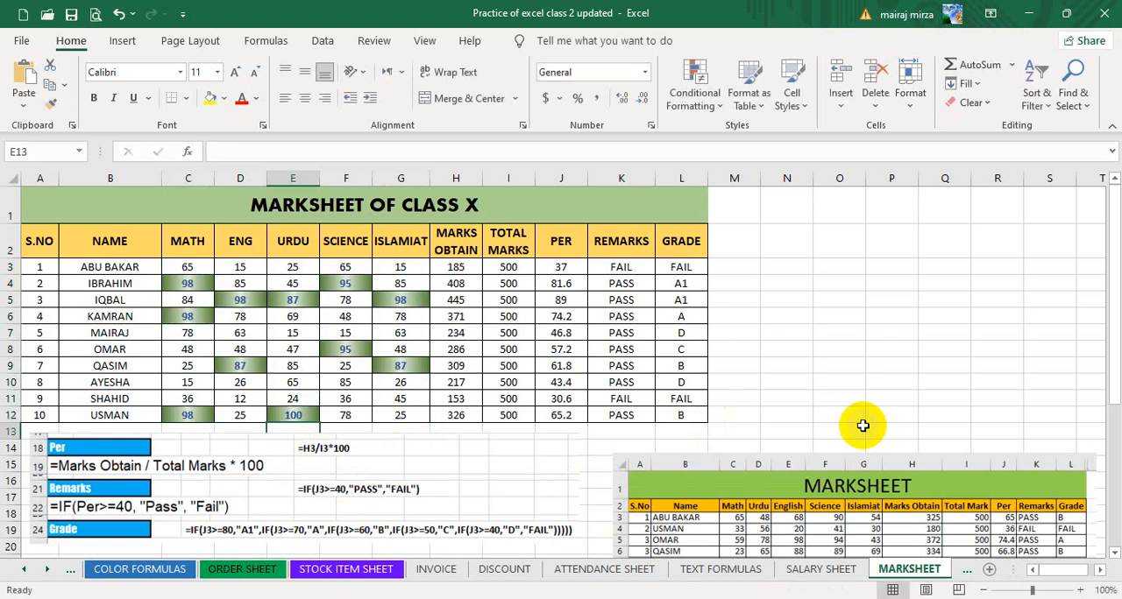
pyautogui.press('Up')
pyautogui.press('Up')
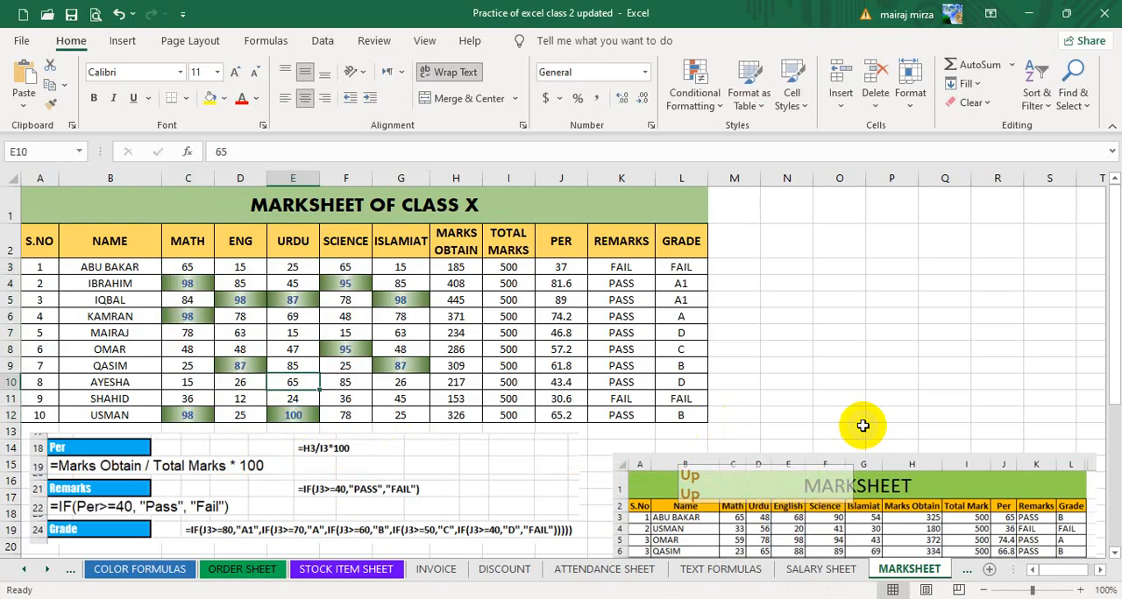
pyautogui.press('Right')
pyautogui.write('100')
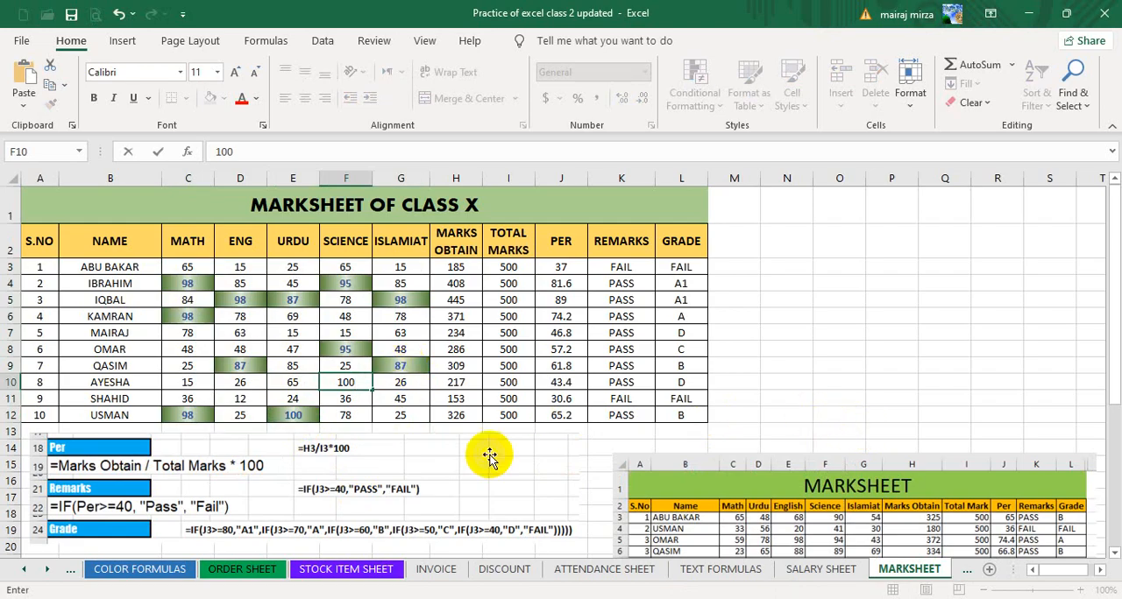
pyautogui.press('Return')
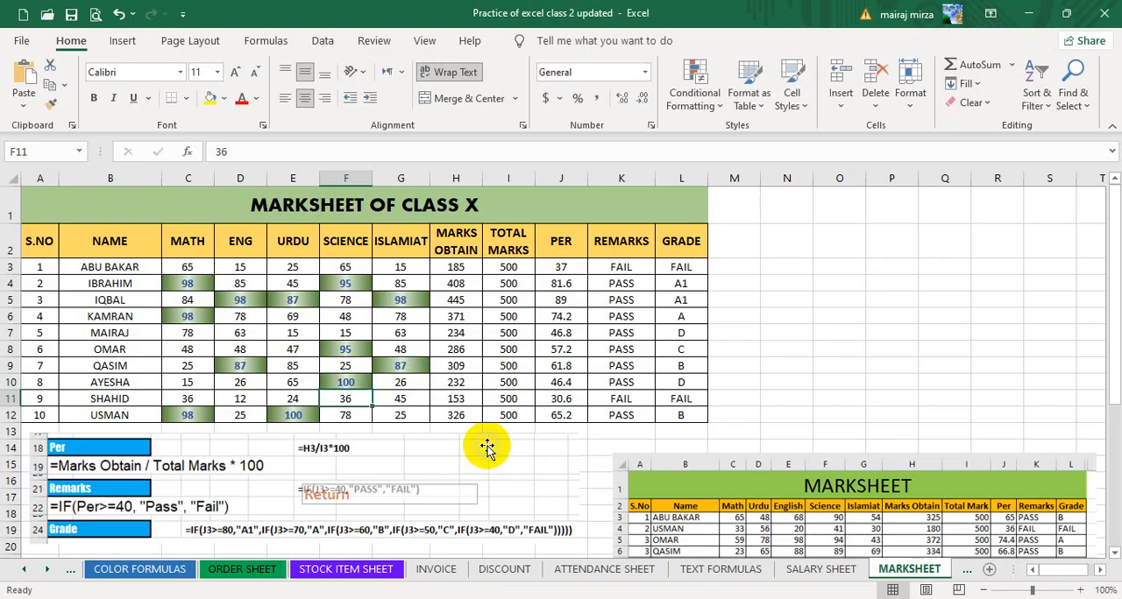
# Lower the marks in row 9, setting English in D9 to 45 and Islamiat in G9 to 35.
pyautogui.click(236, 369)
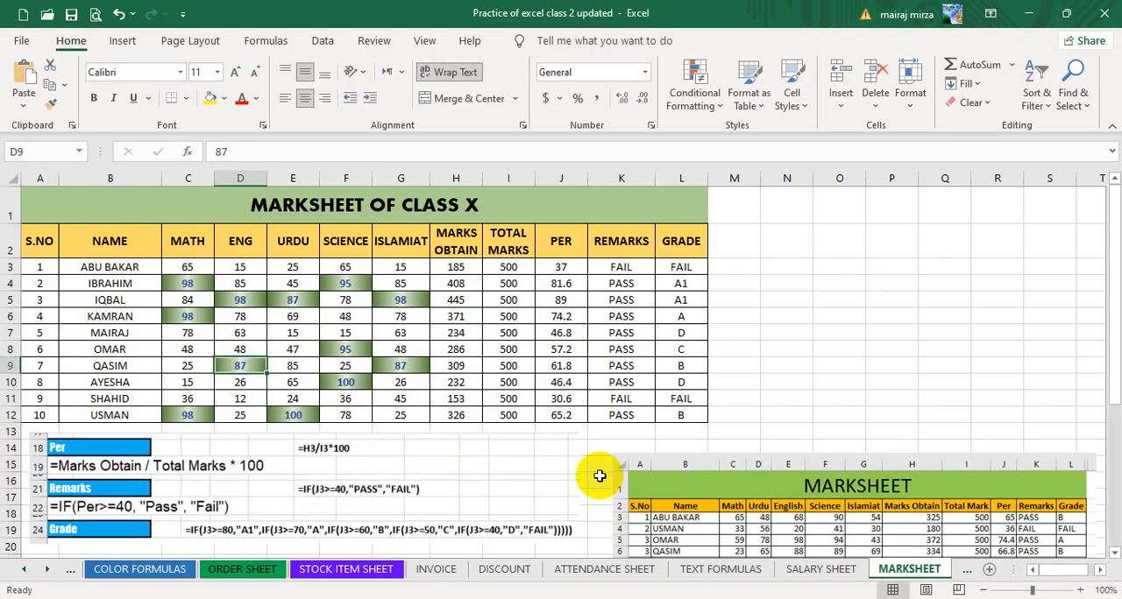
pyautogui.write('45')
pyautogui.press('Return')
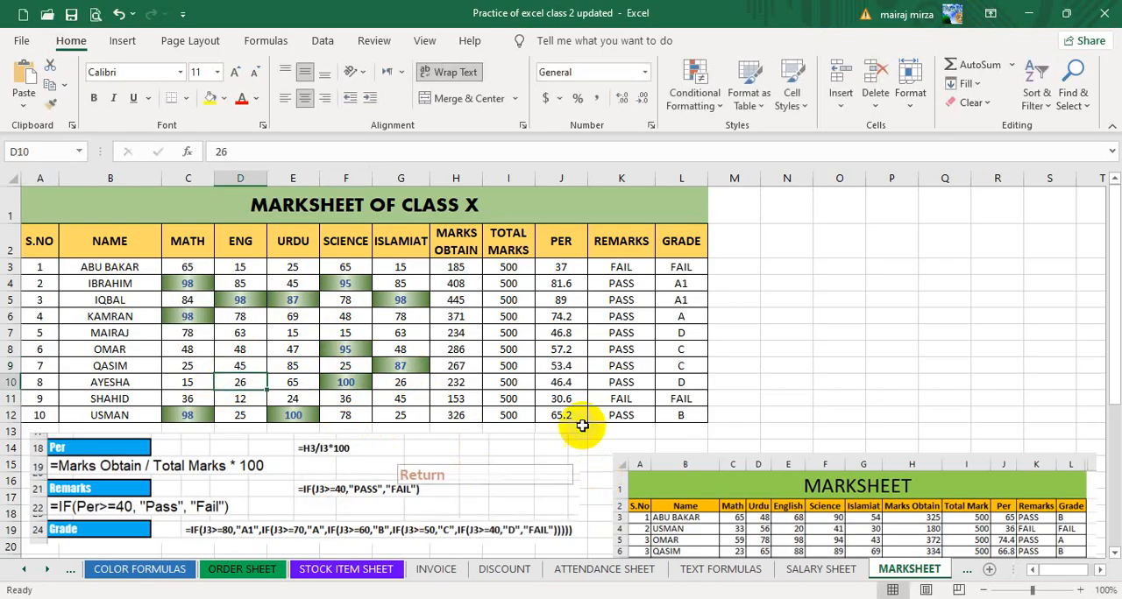
pyautogui.click(400, 365)
pyautogui.write('35')
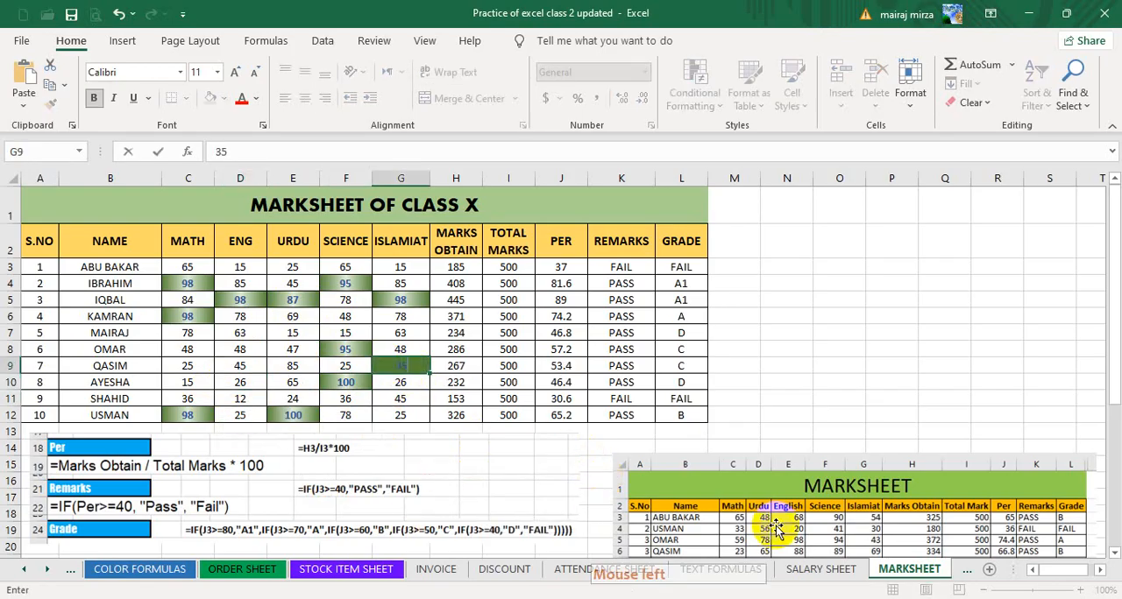
pyautogui.press('Return')
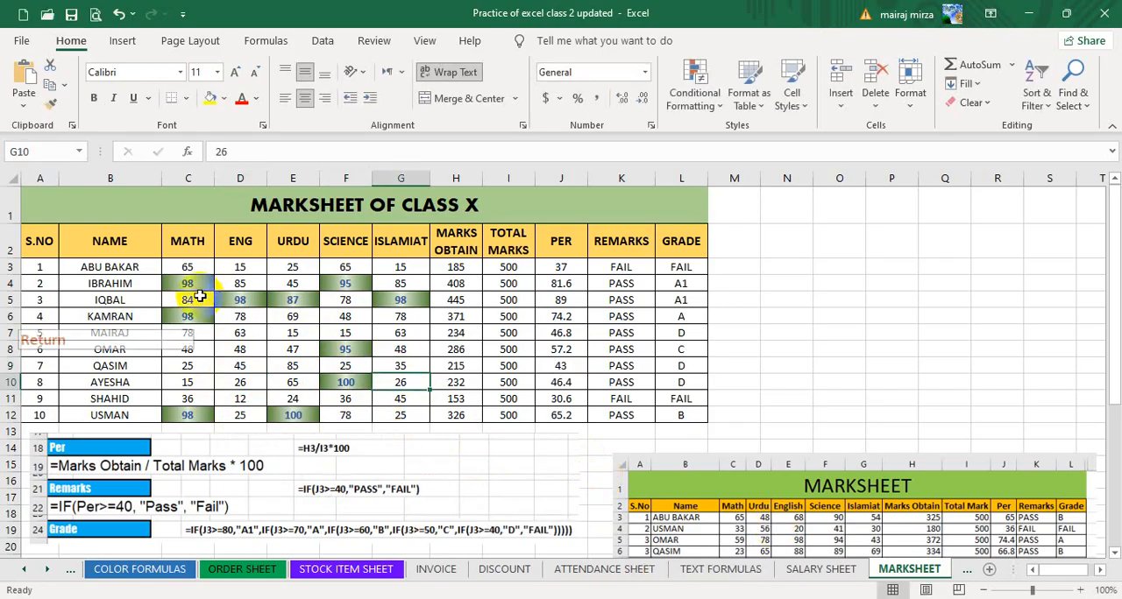
# Change the Math marks to 91 in C6 and 87 in C12.
pyautogui.click(186, 319)
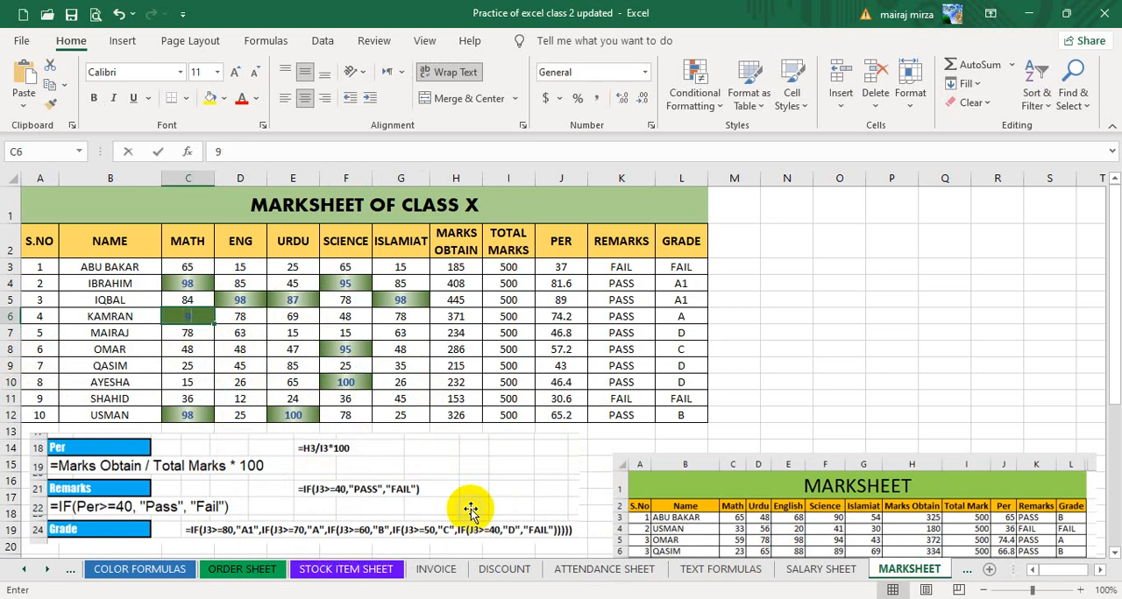
pyautogui.write('91')
pyautogui.press('Return')
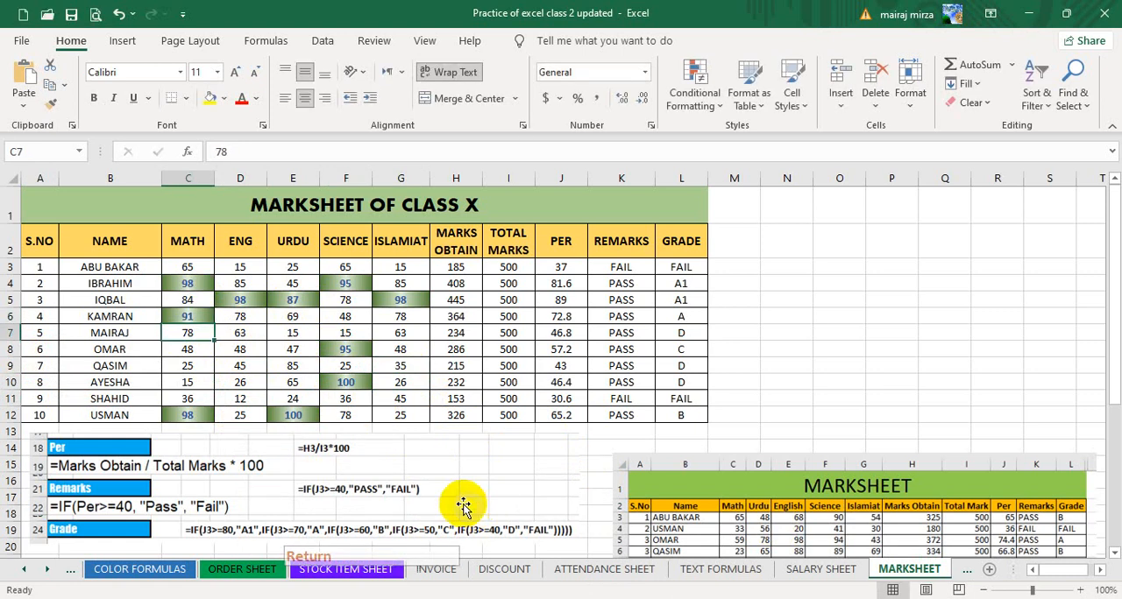
pyautogui.click(187, 415)
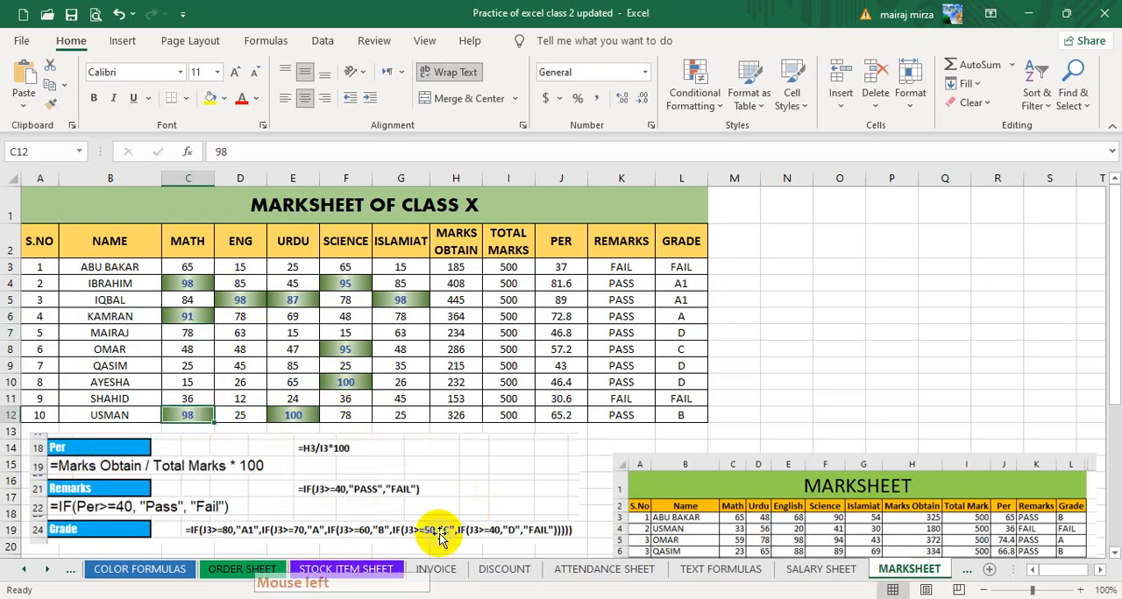
pyautogui.write('87')
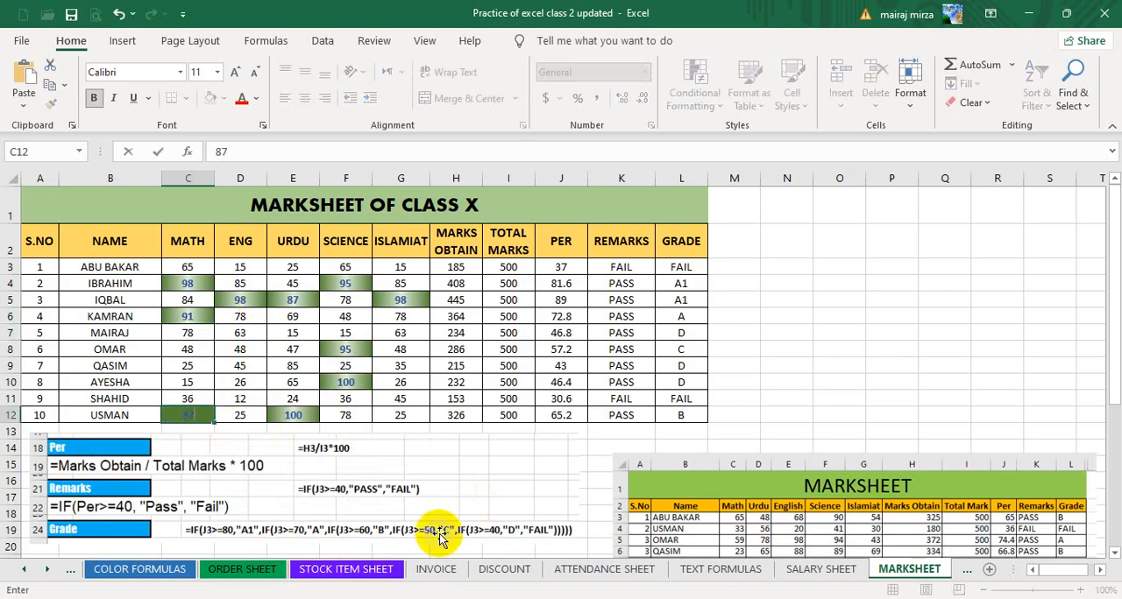
pyautogui.press('Return')
# Change the marks in row 5, setting Urdu in E5 to 86 and Islamiat in G5 to 23.
pyautogui.click(294, 301)
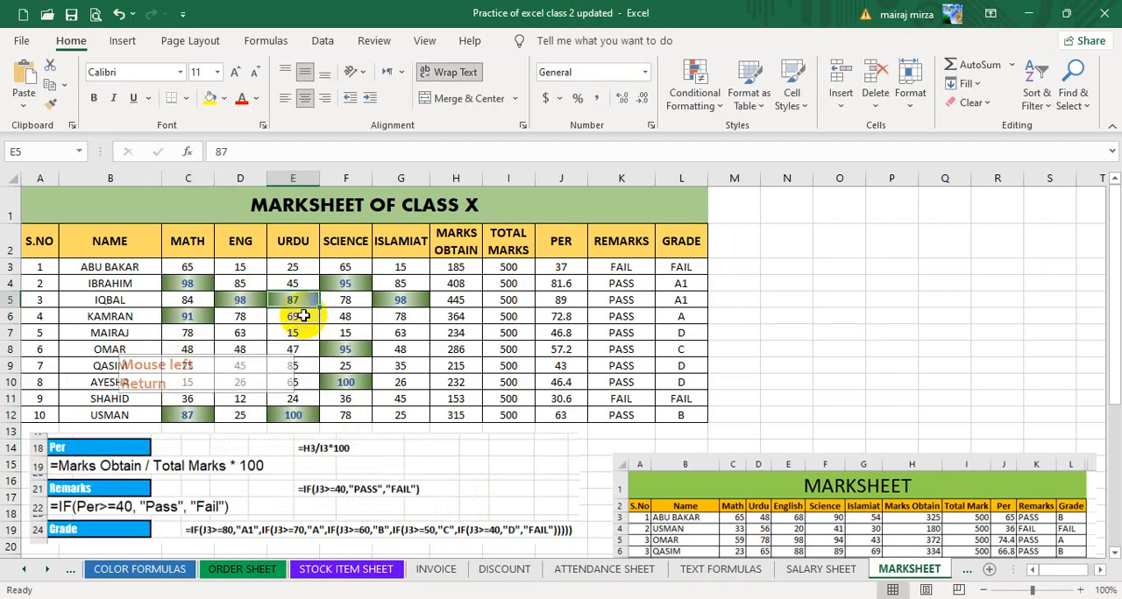
pyautogui.write('86')
pyautogui.press('Return')
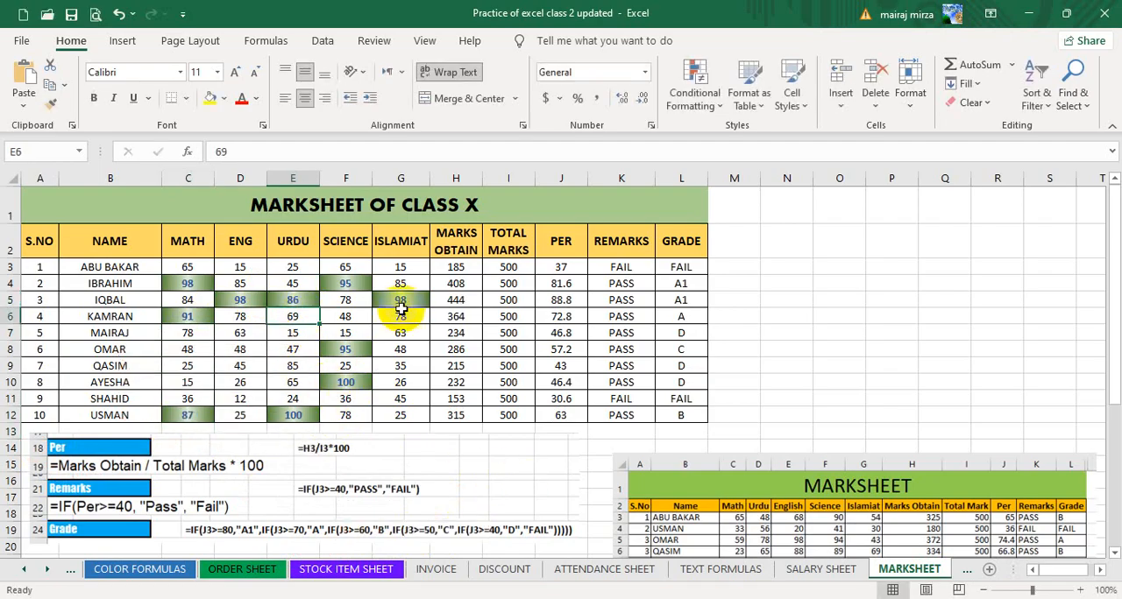
pyautogui.click(403, 303)
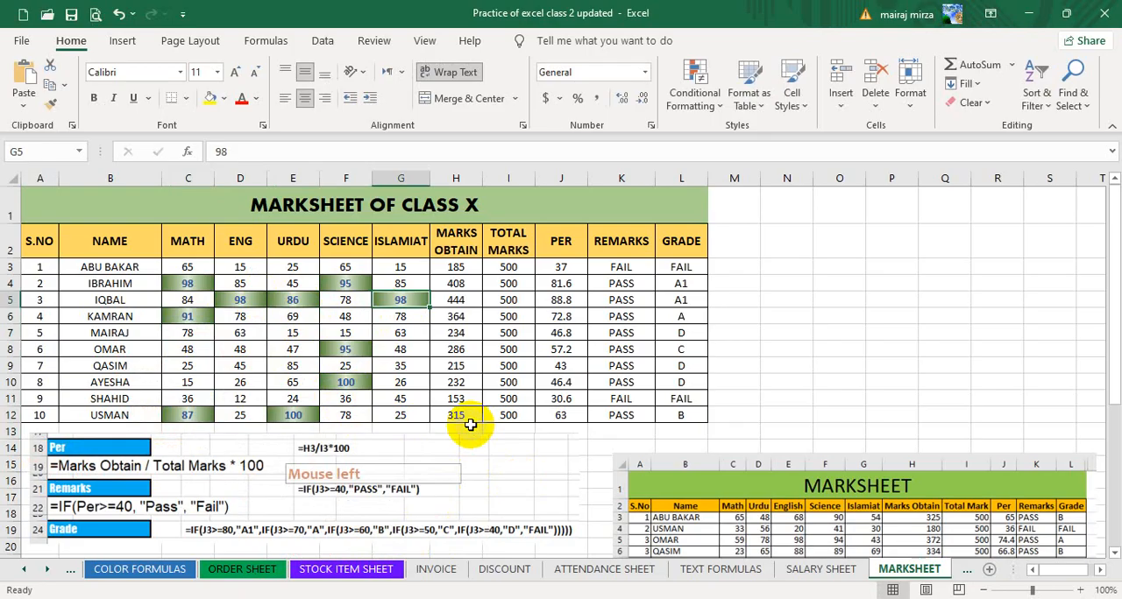
pyautogui.write('23')
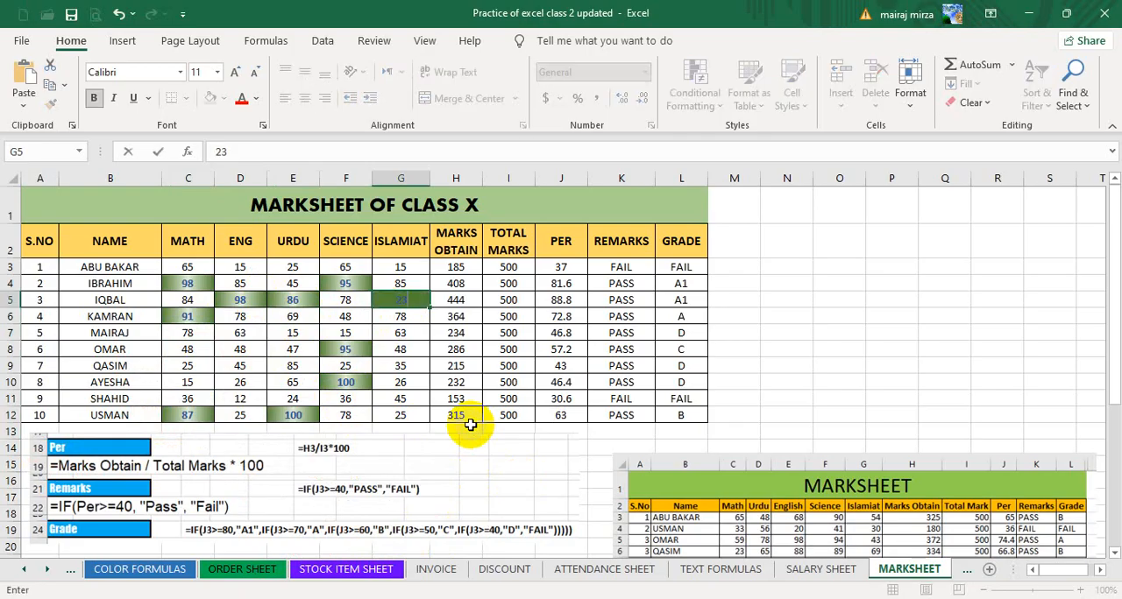
pyautogui.press('Return')
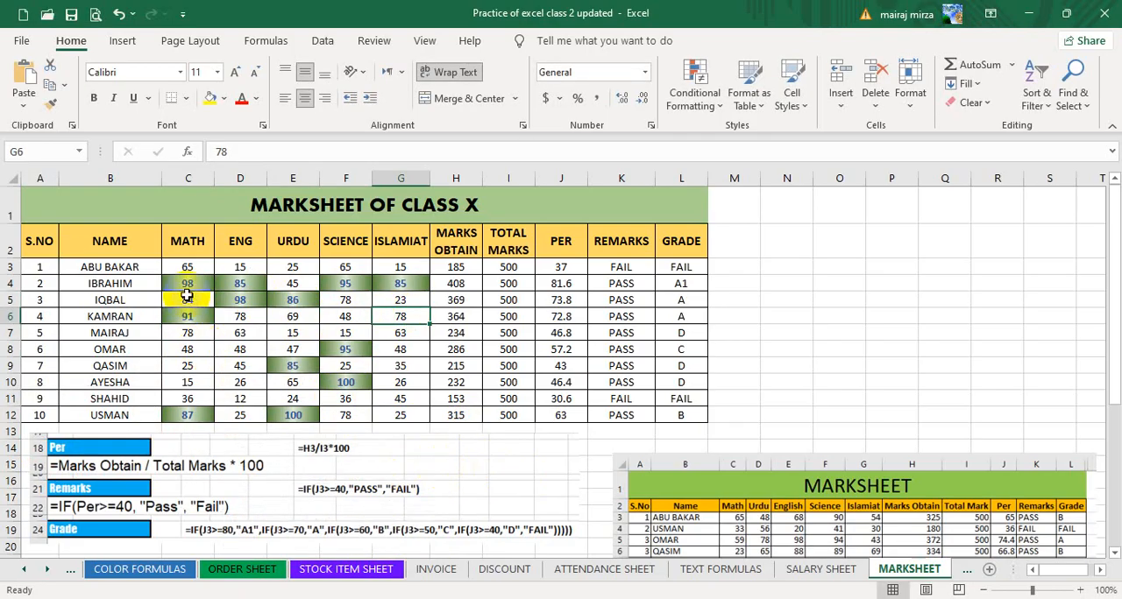
# Set up a Bottom 10 Items conditional formatting rule on the marks in C3:G12 with a custom format.
pyautogui.moveTo(188, 270); pyautogui.dragTo(390, 421)
pyautogui.click(690, 99)
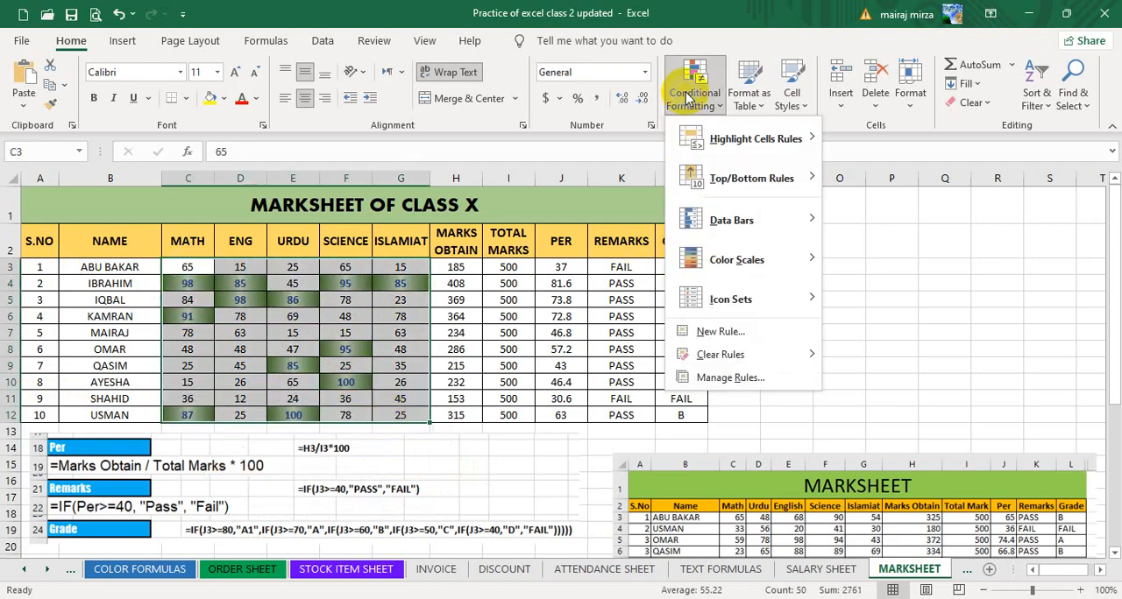
pyautogui.moveTo(735, 184)
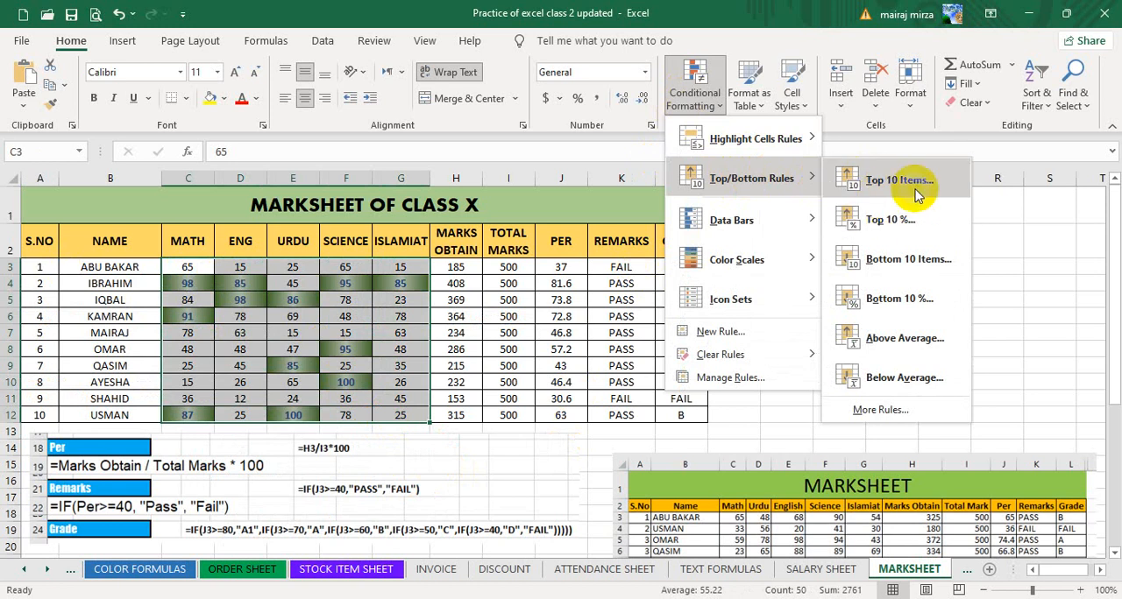
pyautogui.click(879, 270)
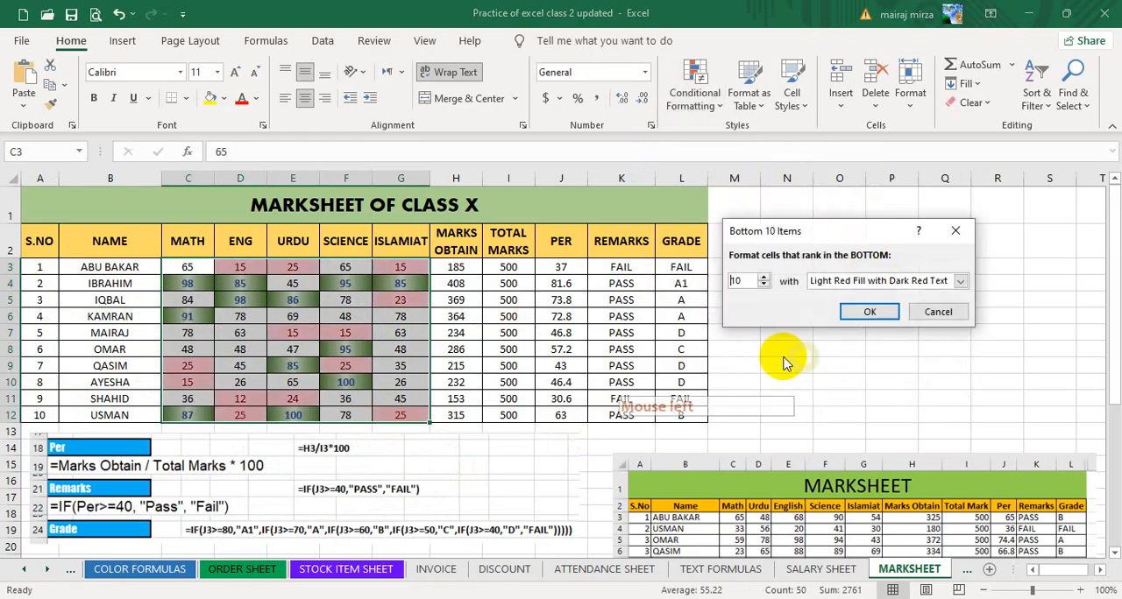
pyautogui.click(879, 282)
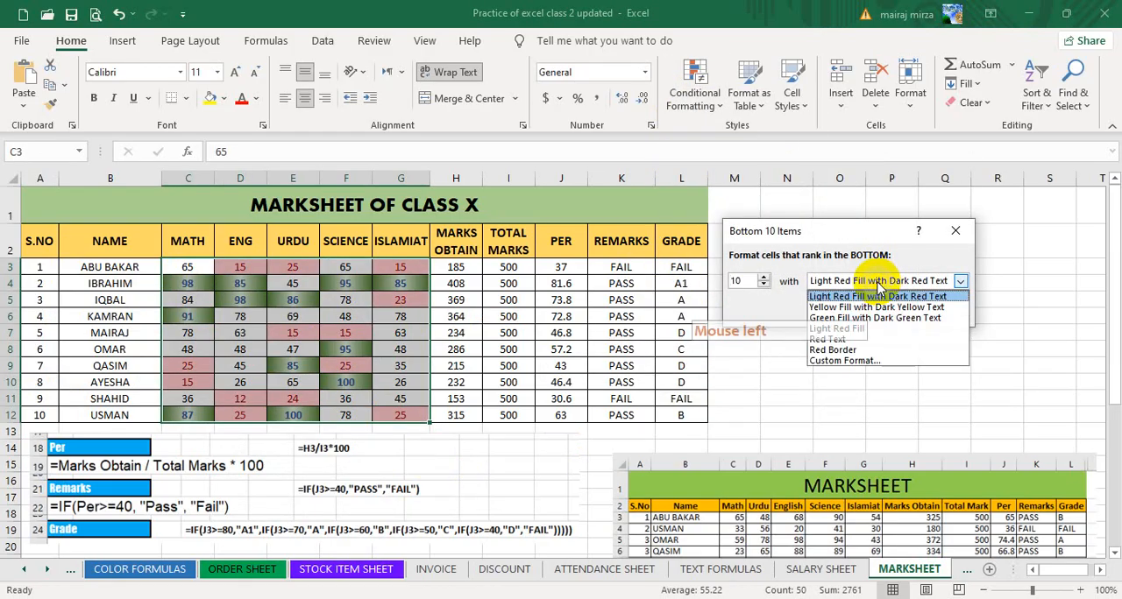
pyautogui.click(852, 361)
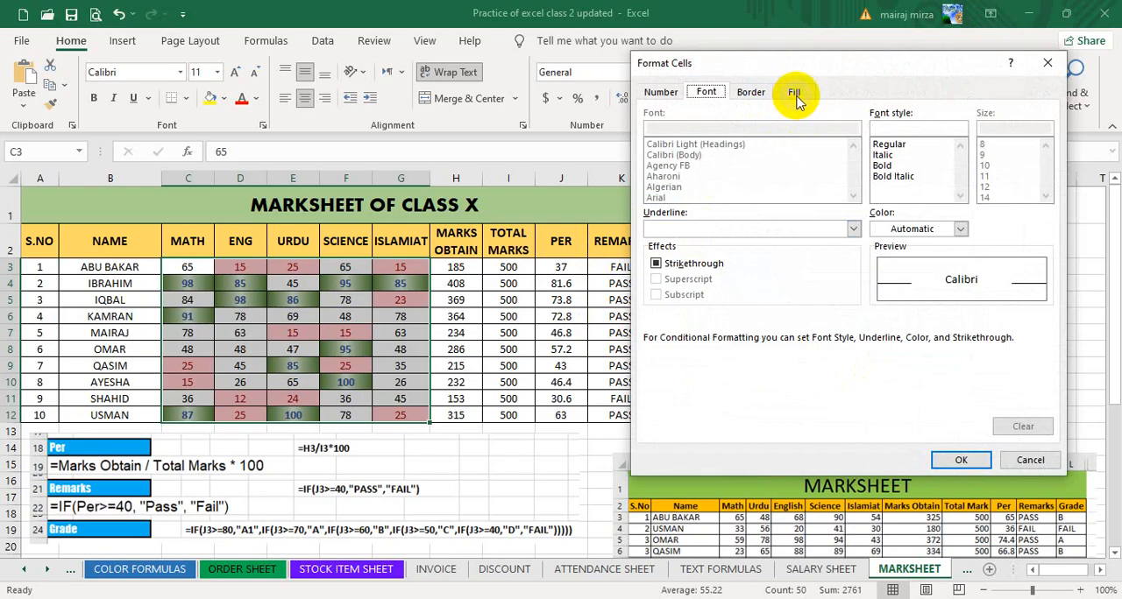
# Give the Bottom 10 Items custom format a light orange fill and a purple outline border.
pyautogui.click(794, 95)
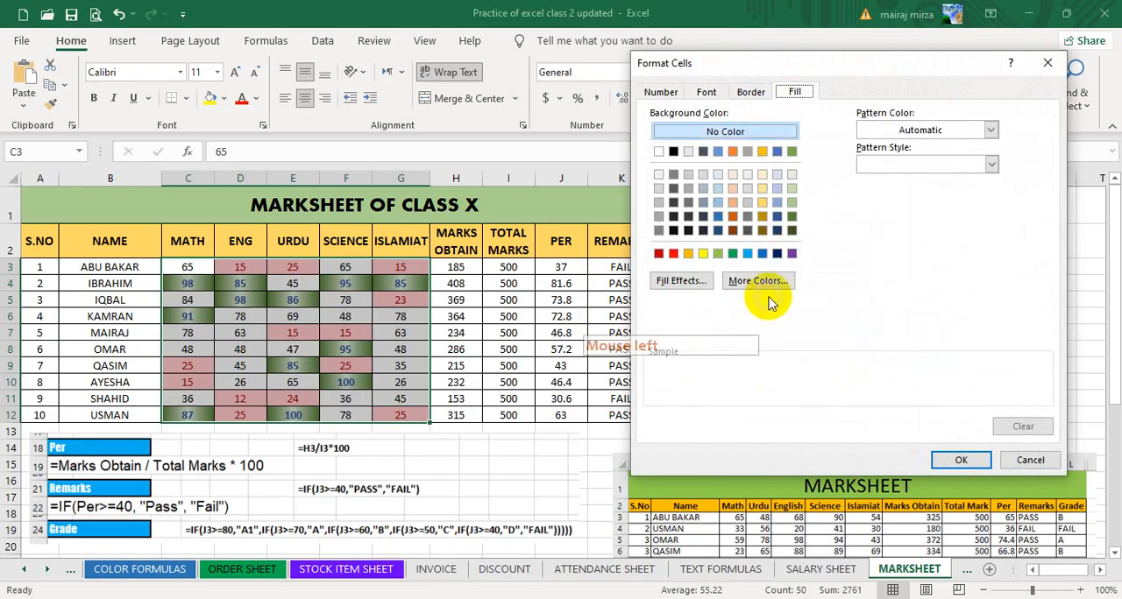
pyautogui.click(734, 189)
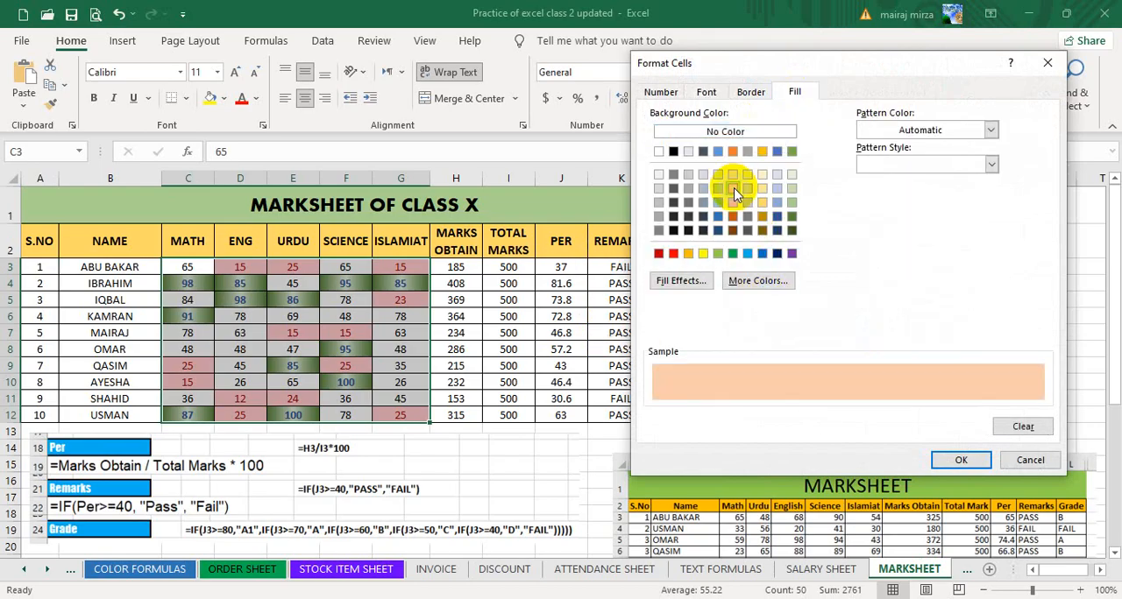
pyautogui.click(750, 92)
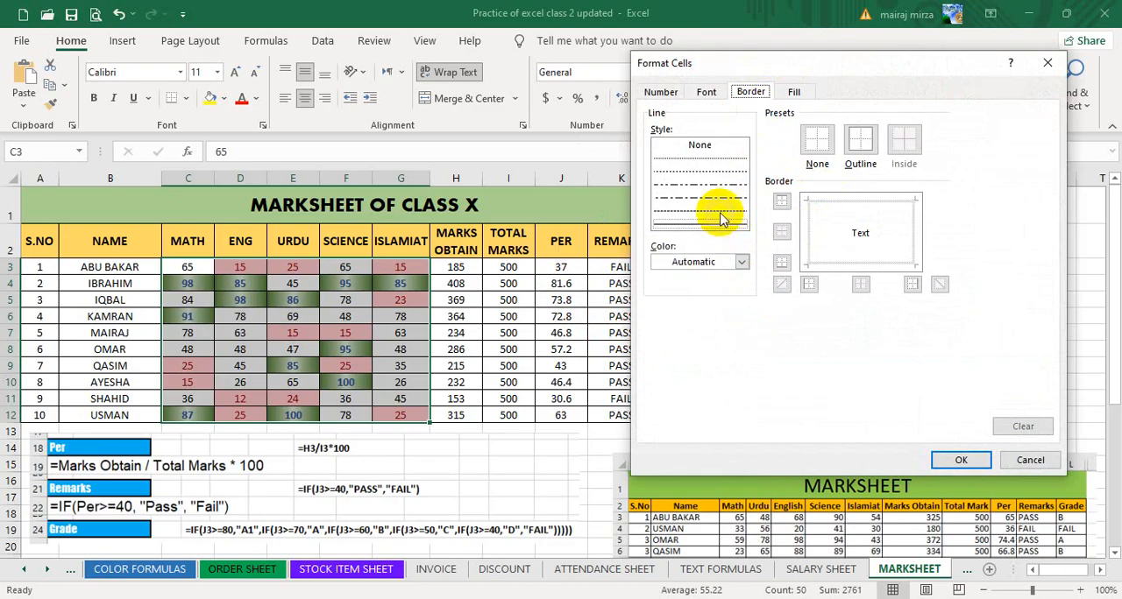
pyautogui.click(741, 262)
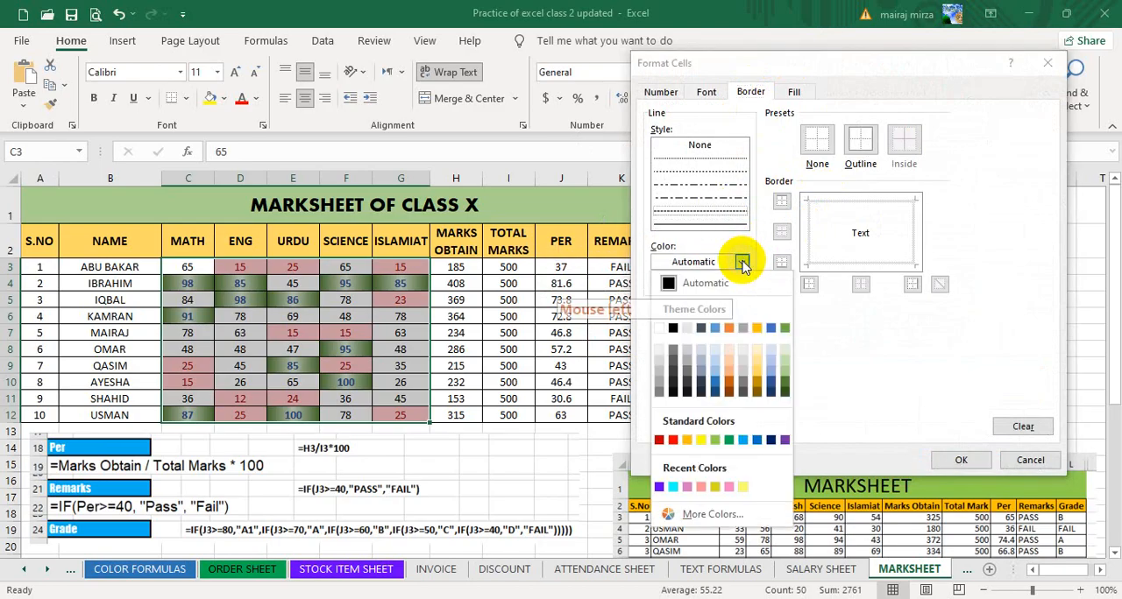
pyautogui.click(784, 439)
pyautogui.click(859, 140)
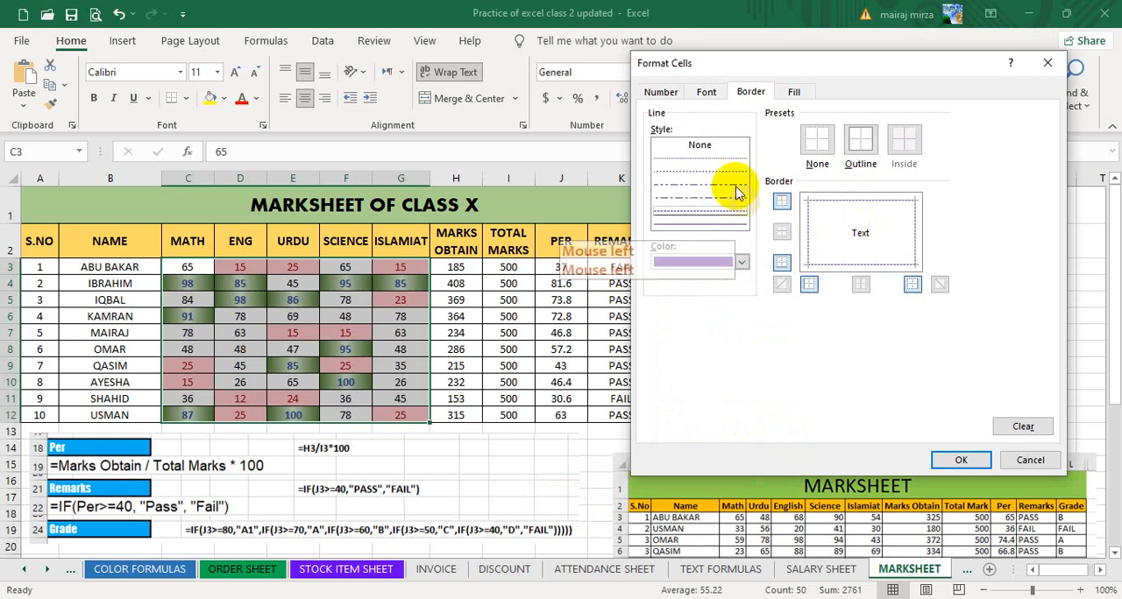
# Set the custom format's font color to a pinkish red chosen from the extended standard colors.
pyautogui.click(705, 92)
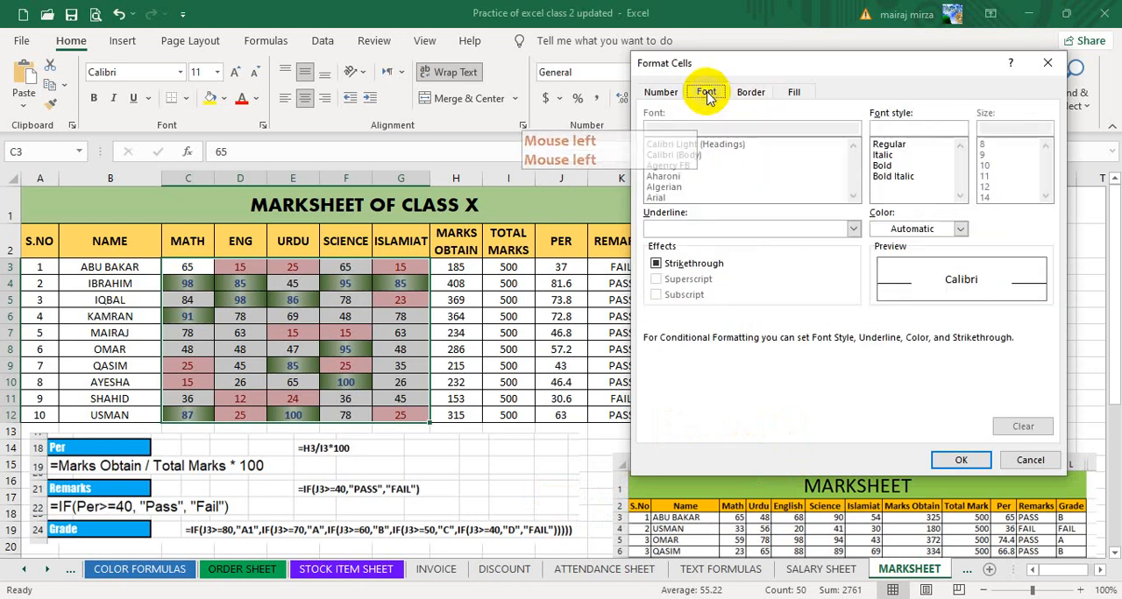
pyautogui.click(933, 230)
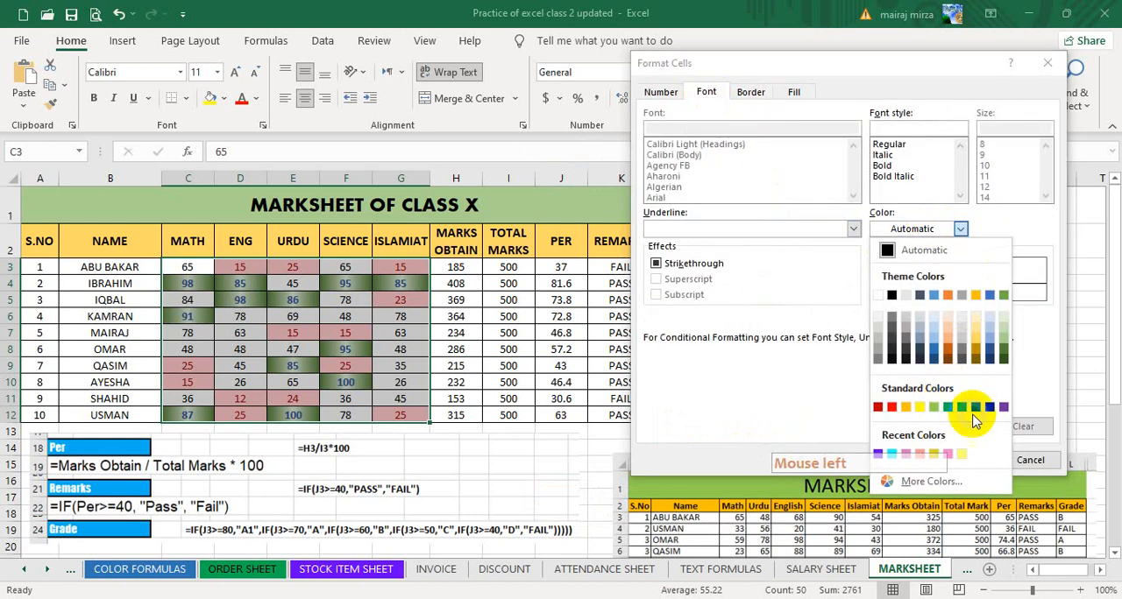
pyautogui.click(929, 482)
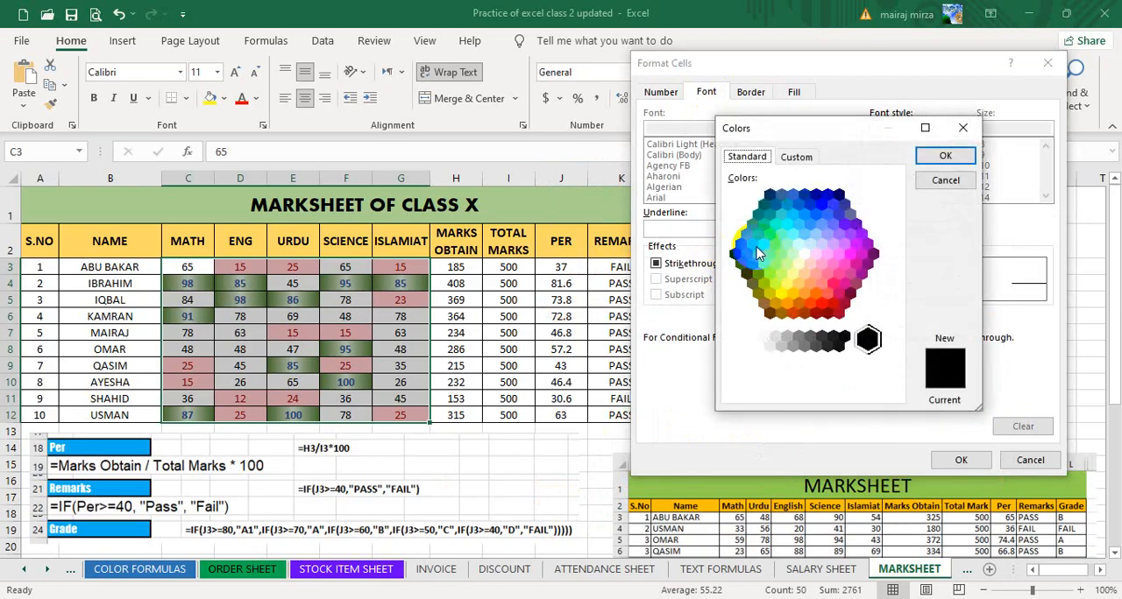
pyautogui.click(835, 292)
pyautogui.click(944, 155)
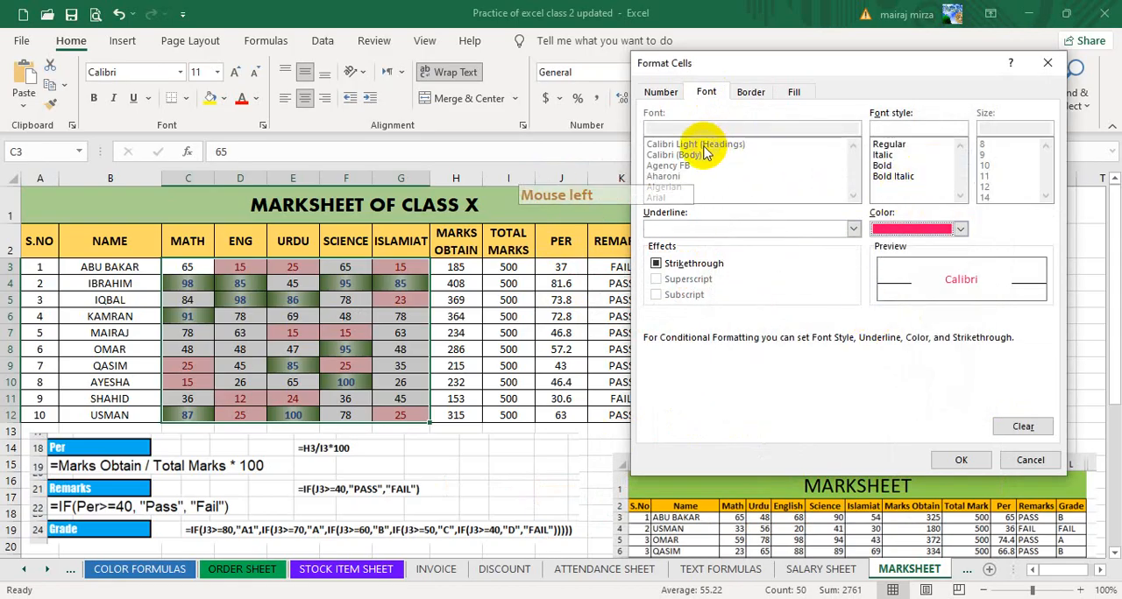
pyautogui.click(854, 230)
pyautogui.click(854, 230)
pyautogui.click(854, 229)
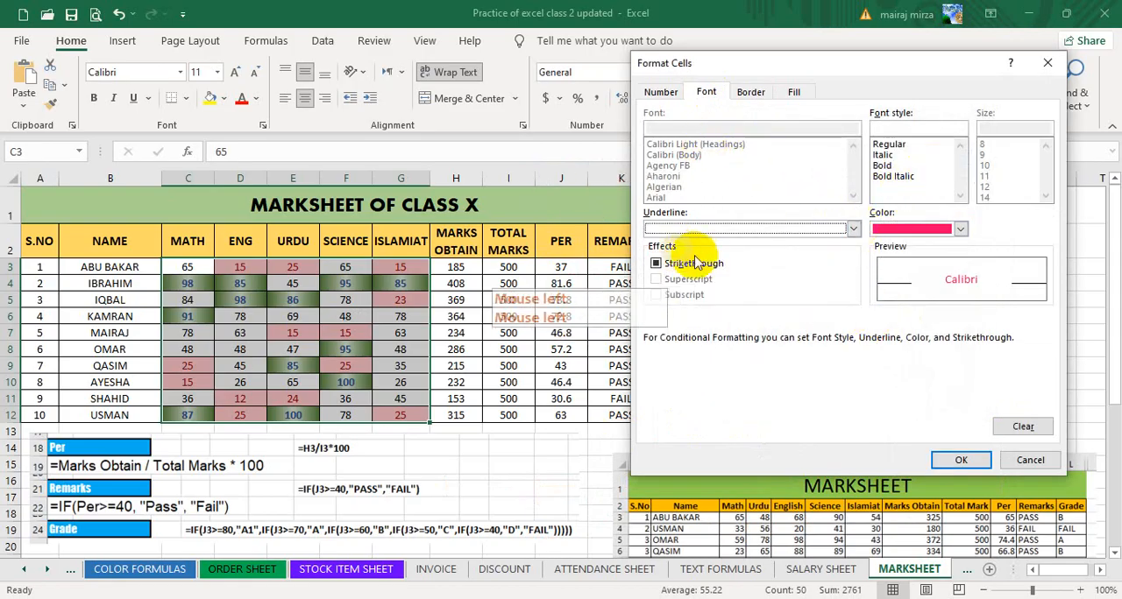
pyautogui.click(682, 168)
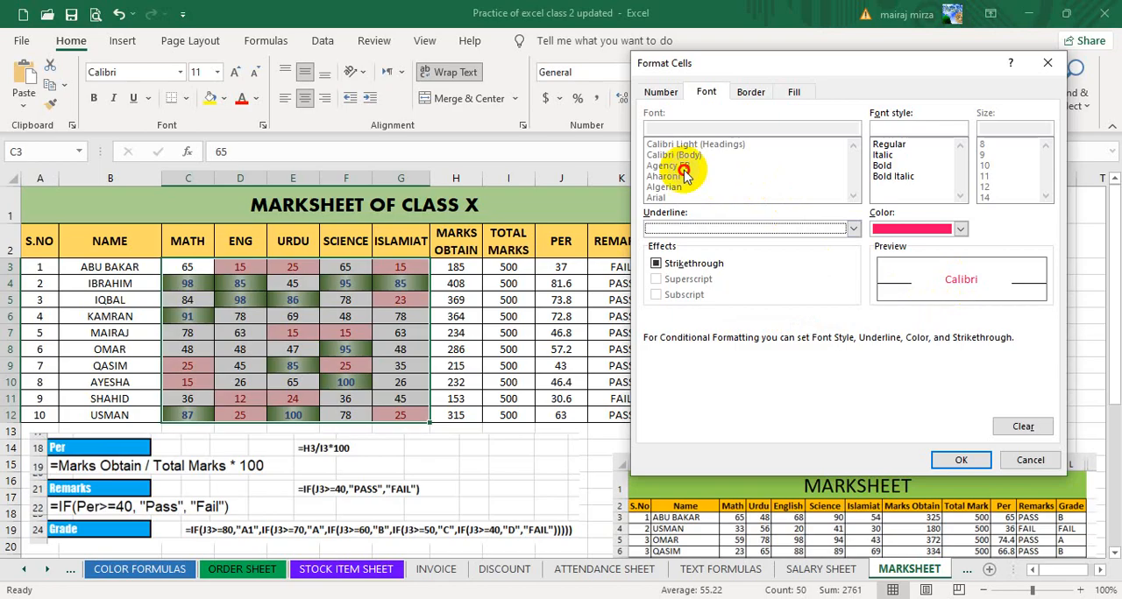
pyautogui.click(682, 168)
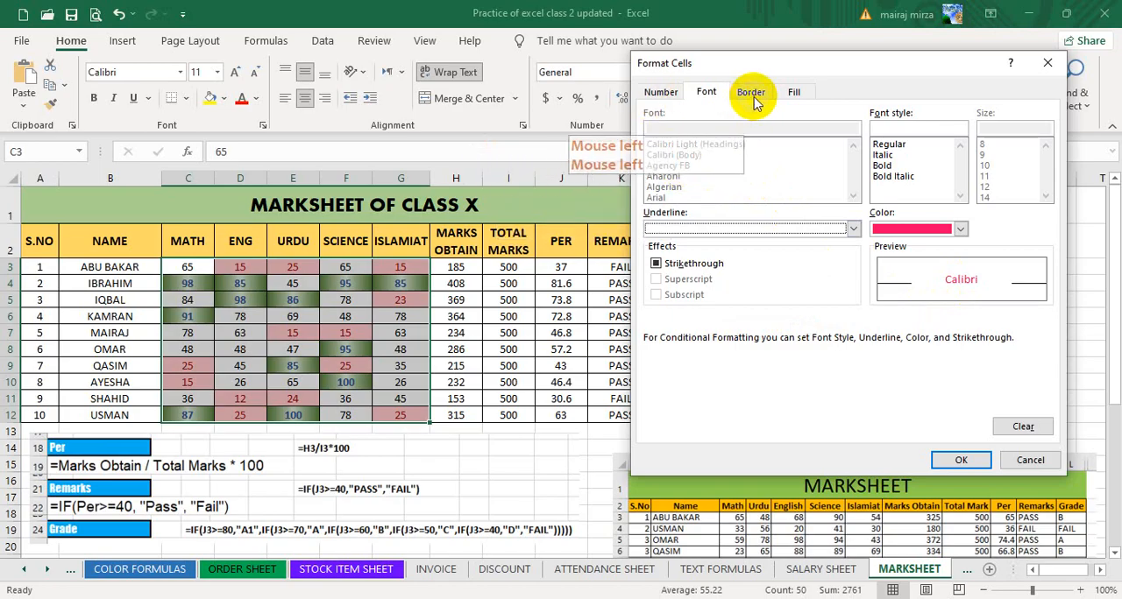
pyautogui.click(855, 230)
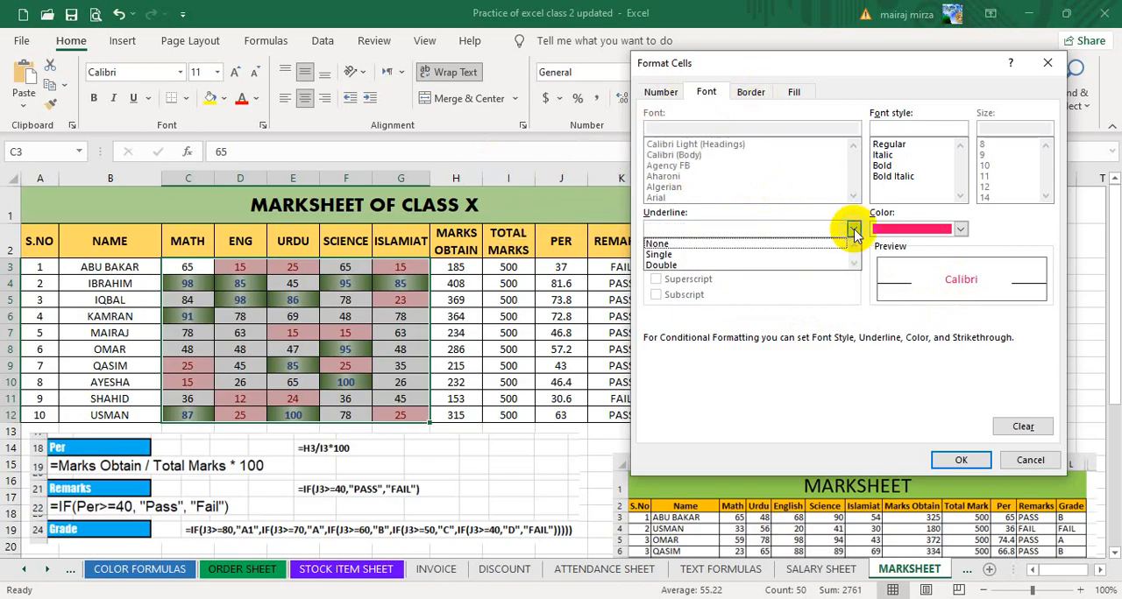
pyautogui.click(854, 230)
# Set the custom format's font style to Bold and apply the Bottom 10 Items rule to the marks.
pyautogui.click(961, 464)
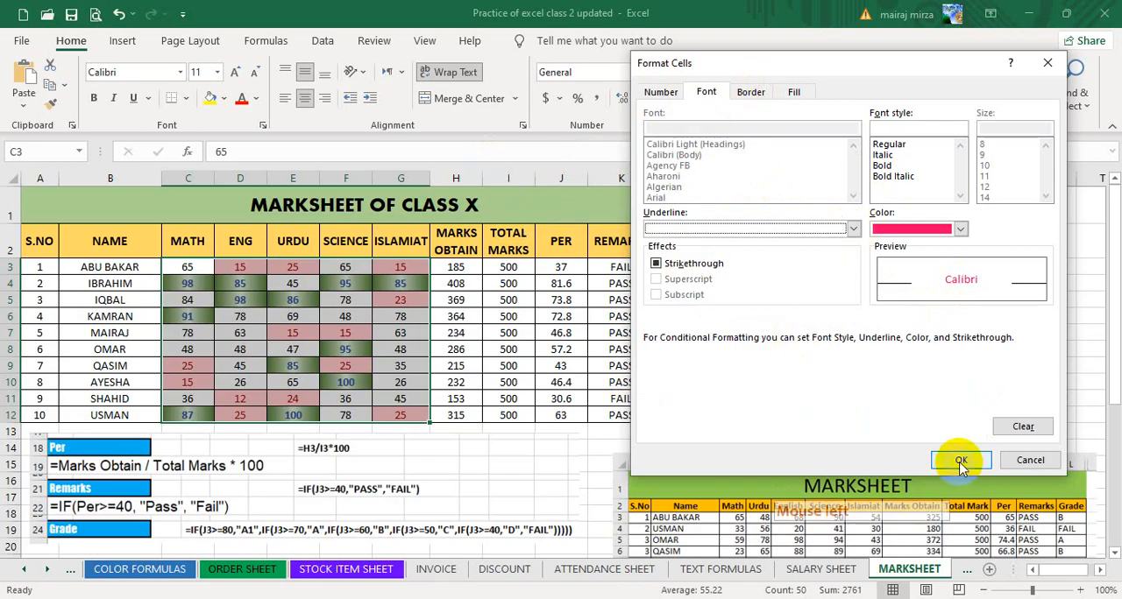
pyautogui.click(882, 166)
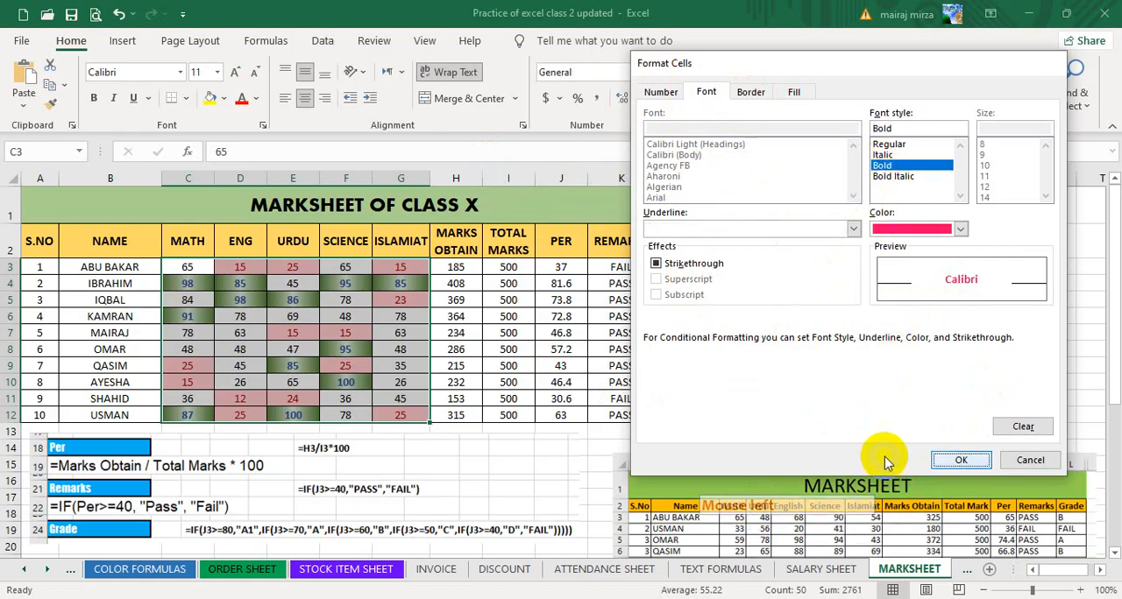
pyautogui.press('Return')
pyautogui.click(859, 310)
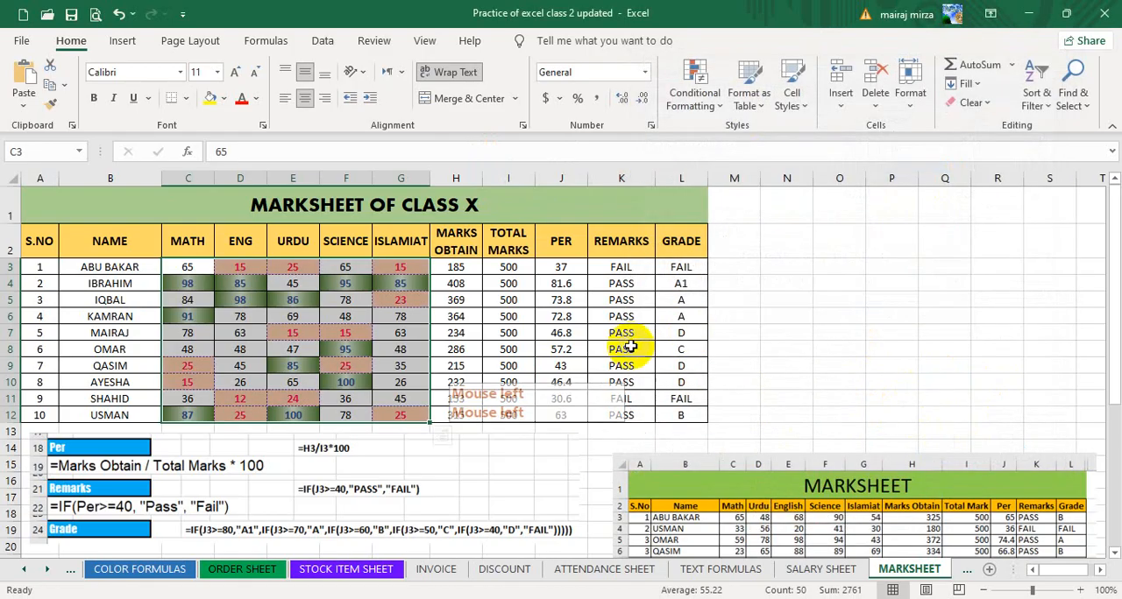
pyautogui.click(525, 350)
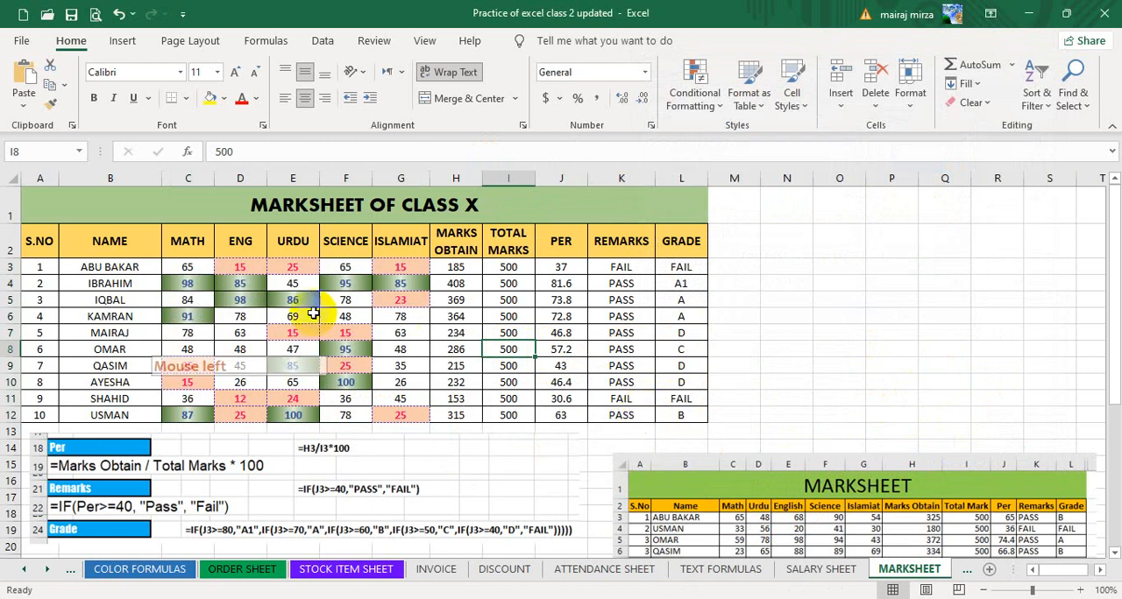
pyautogui.moveTo(190, 268); pyautogui.dragTo(406, 413)
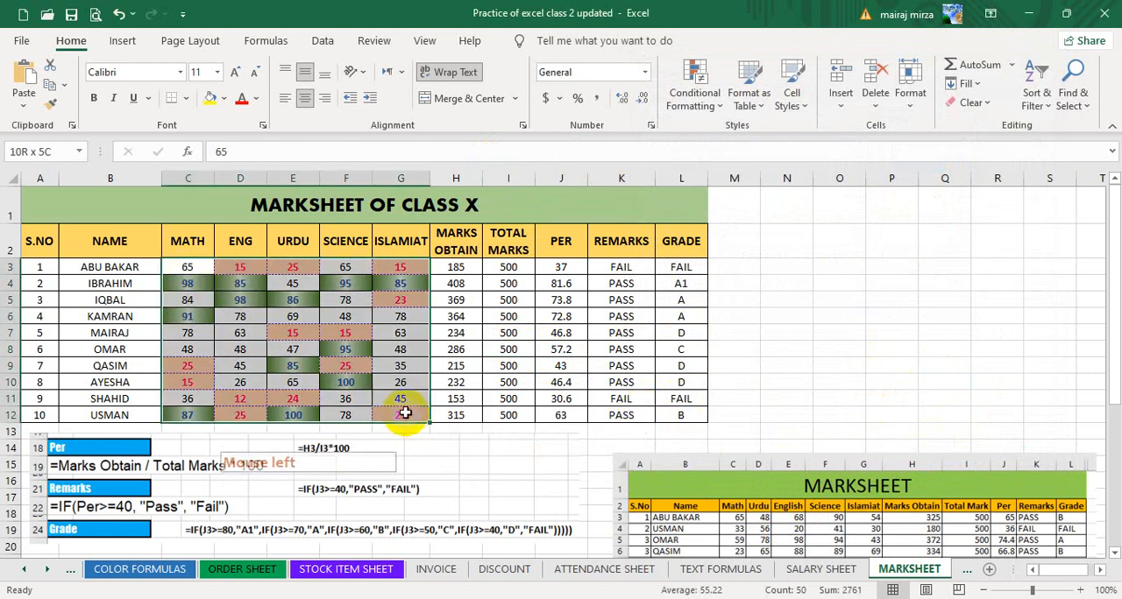
pyautogui.click(693, 88)
pyautogui.moveTo(714, 179)
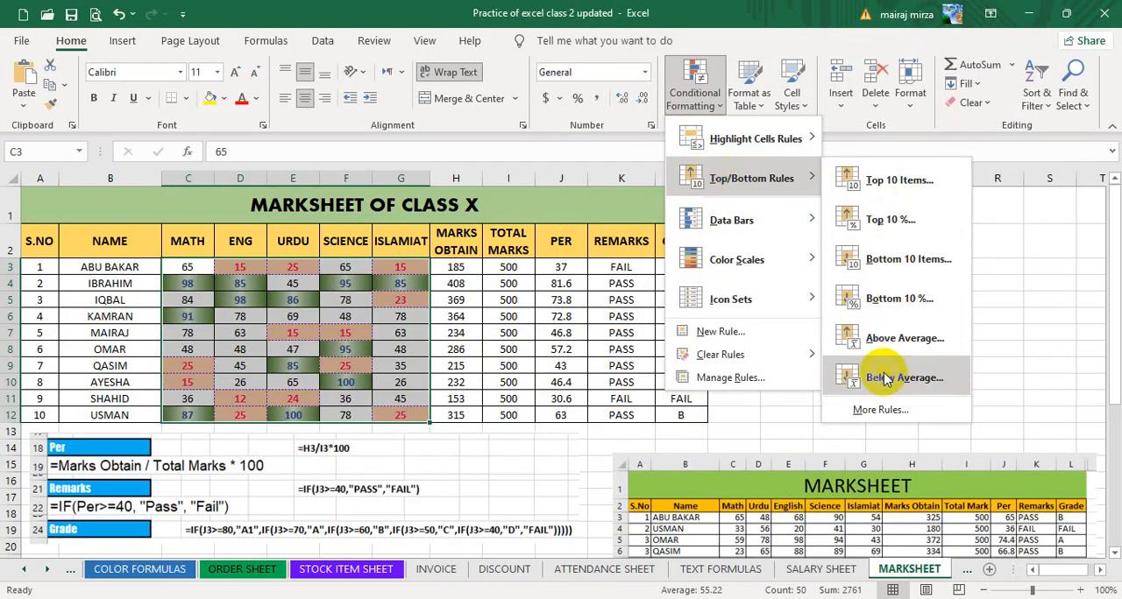
# Apply an Above Average conditional formatting rule to the percentages in J3:J12 with a custom light blue fill.
pyautogui.click(570, 275)
pyautogui.moveTo(570, 276); pyautogui.dragTo(568, 414)
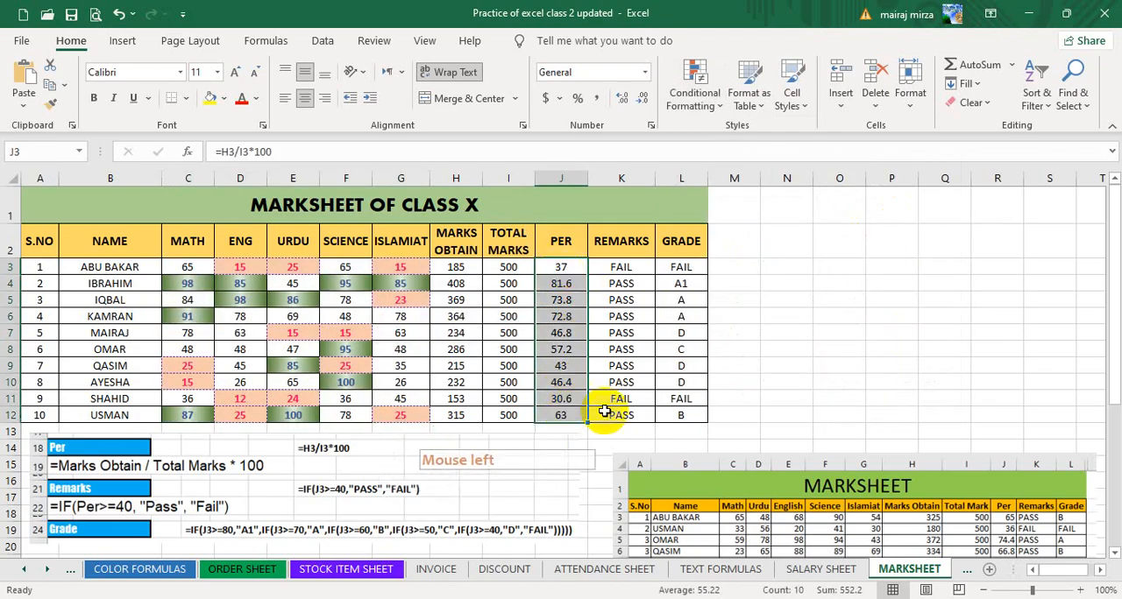
pyautogui.click(694, 98)
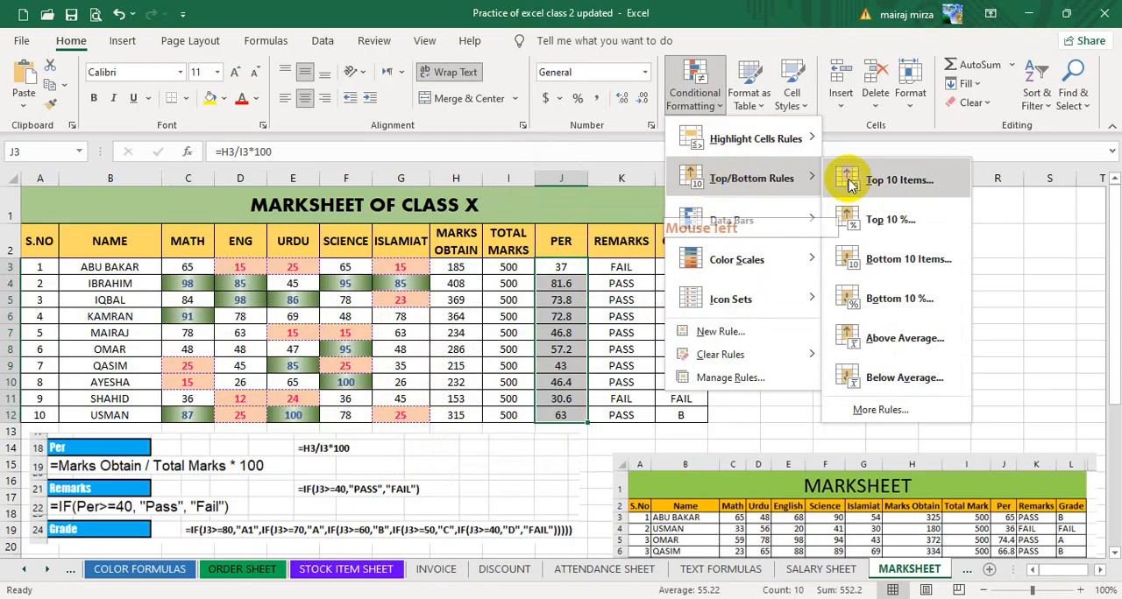
pyautogui.click(872, 339)
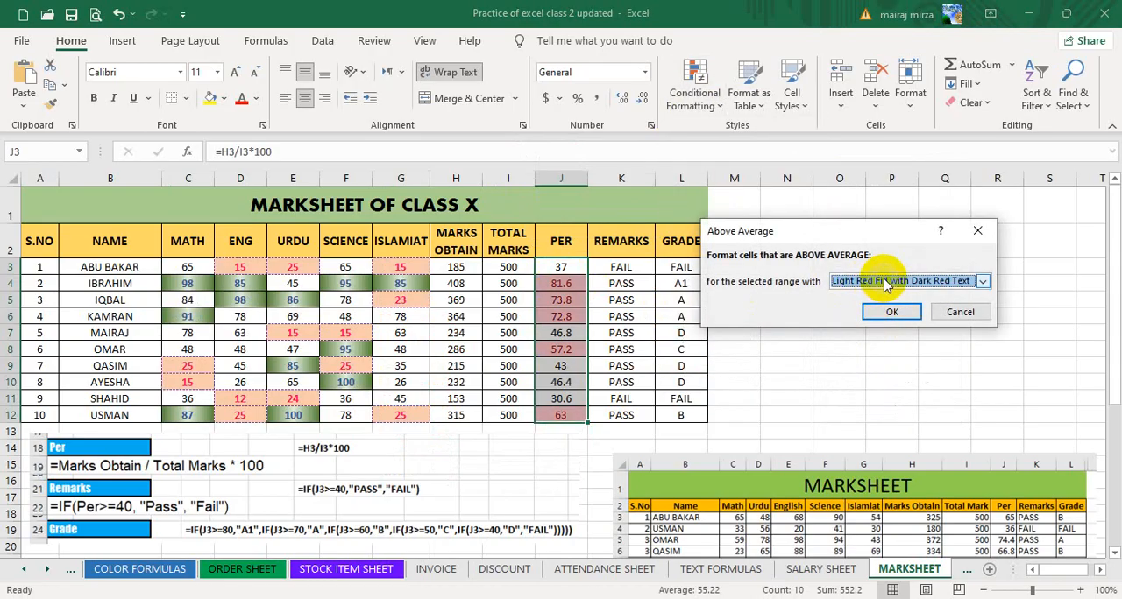
pyautogui.click(887, 282)
pyautogui.click(865, 360)
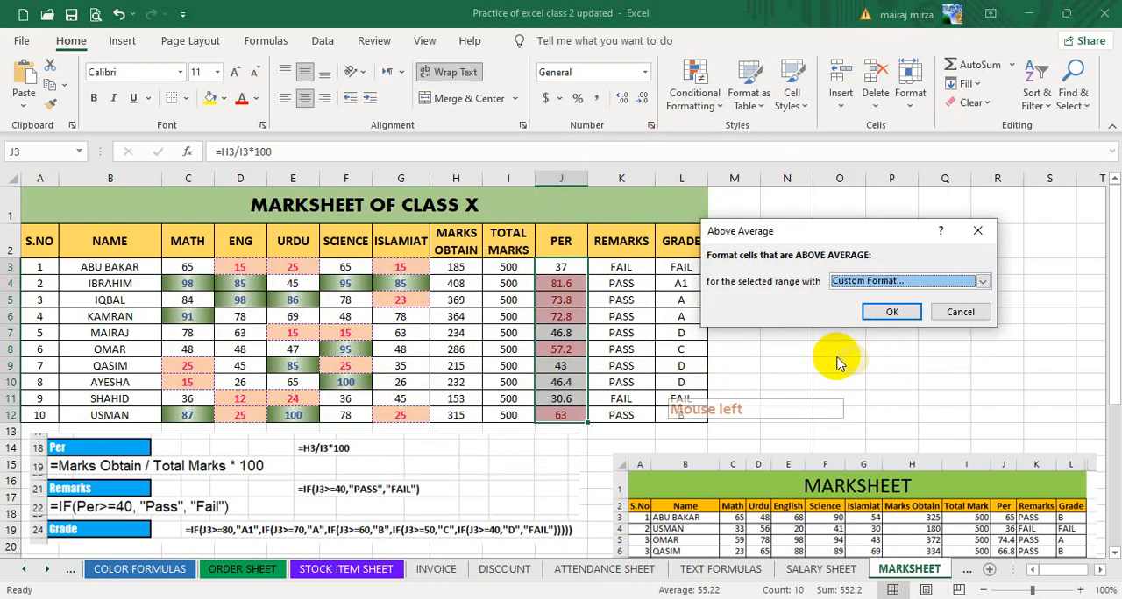
pyautogui.click(794, 92)
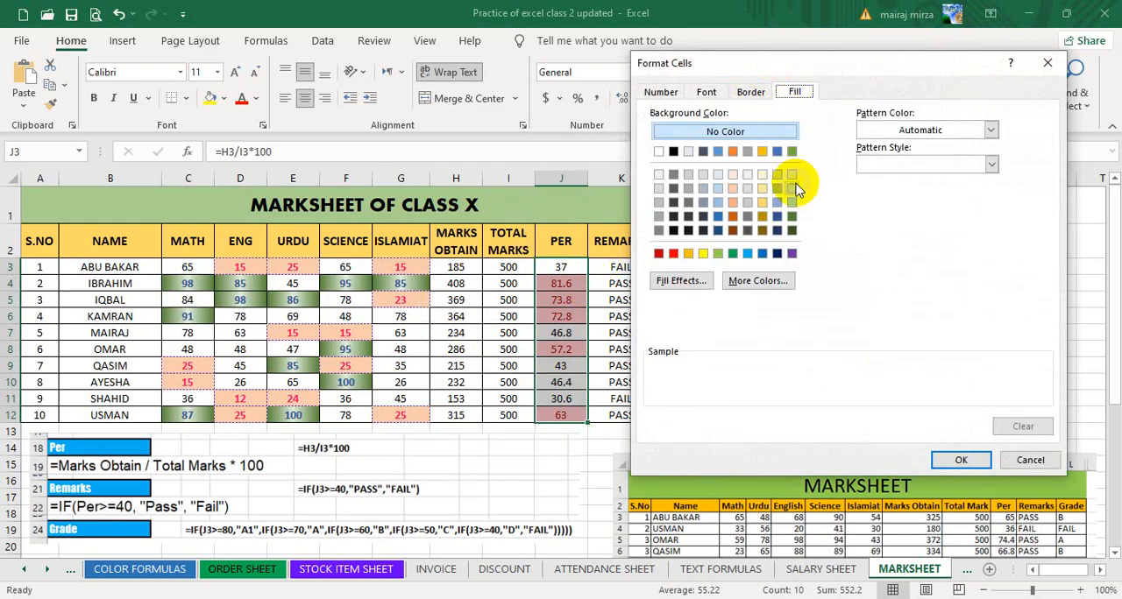
pyautogui.click(747, 257)
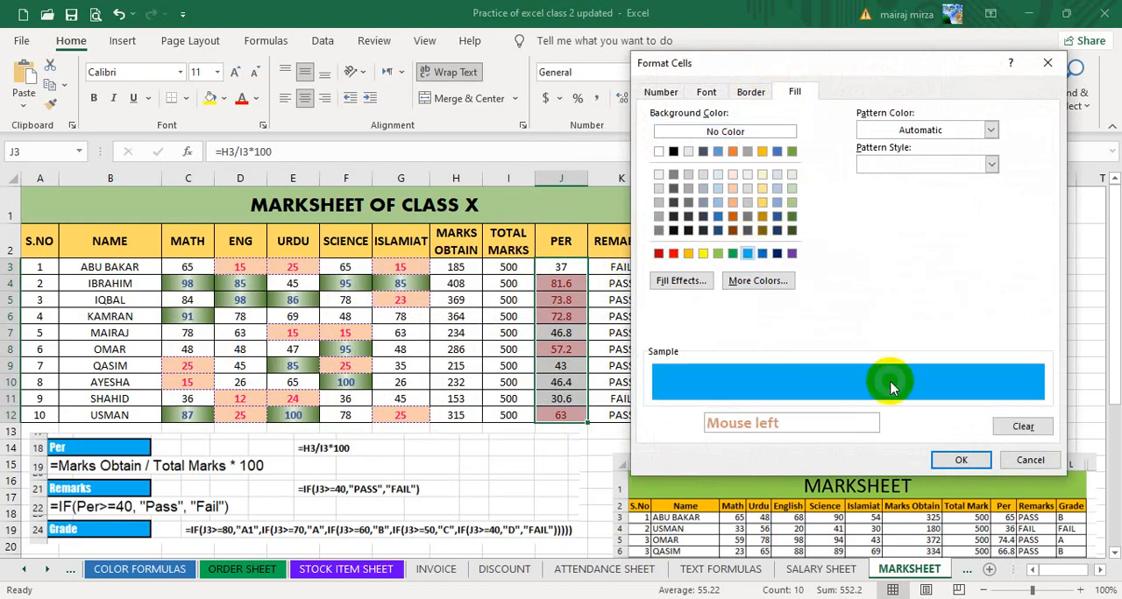
pyautogui.click(961, 460)
pyautogui.click(876, 312)
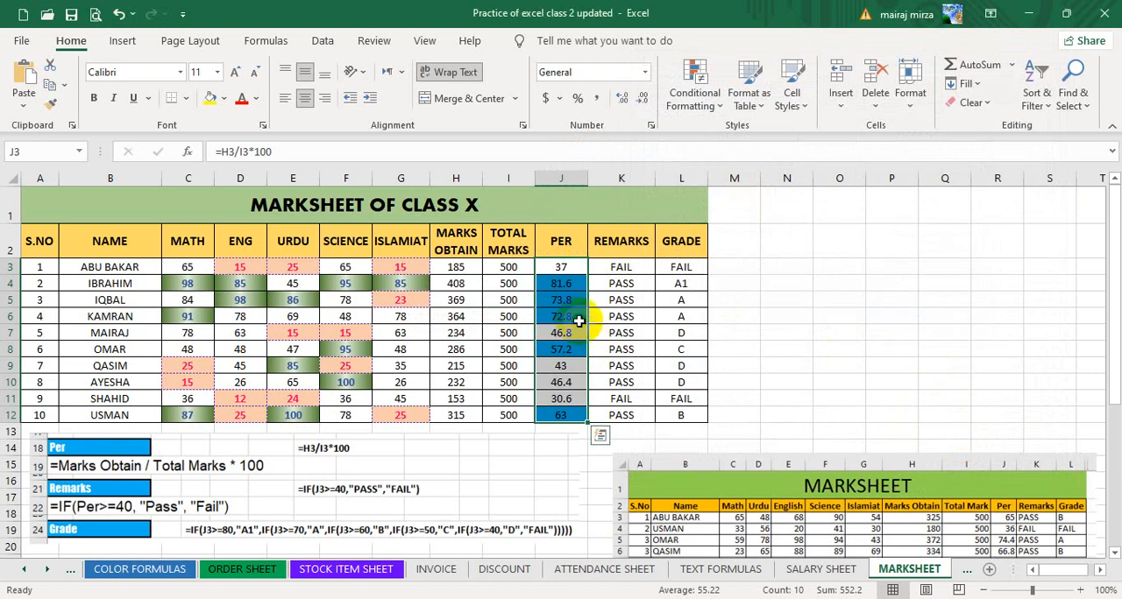
# Clear the conditional formatting rules from the selected percentages in J4:J12.
pyautogui.click(692, 91)
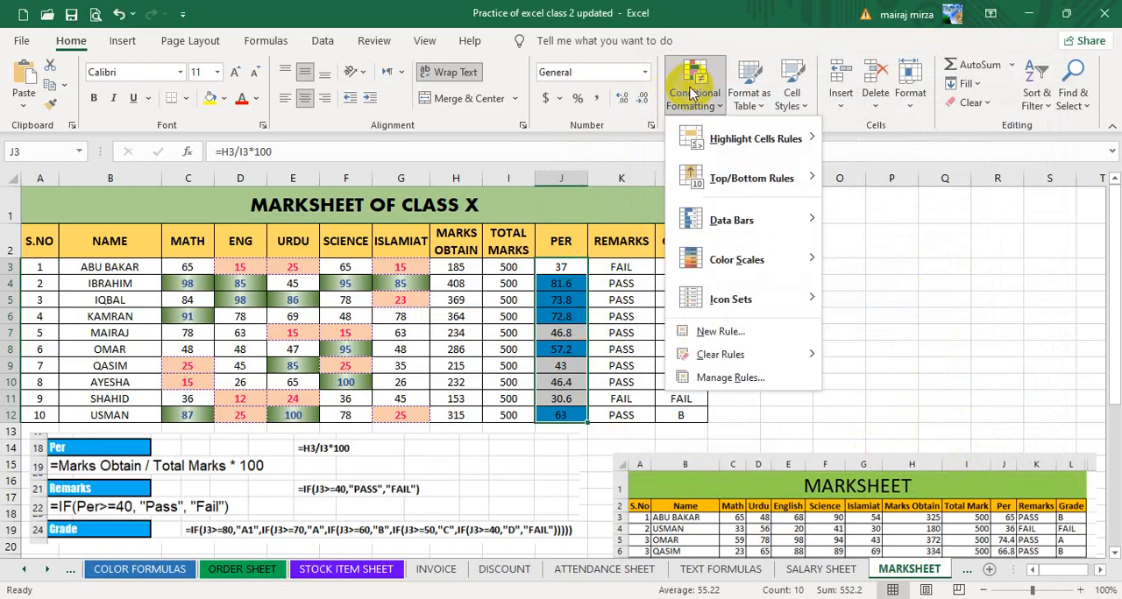
pyautogui.click(986, 314)
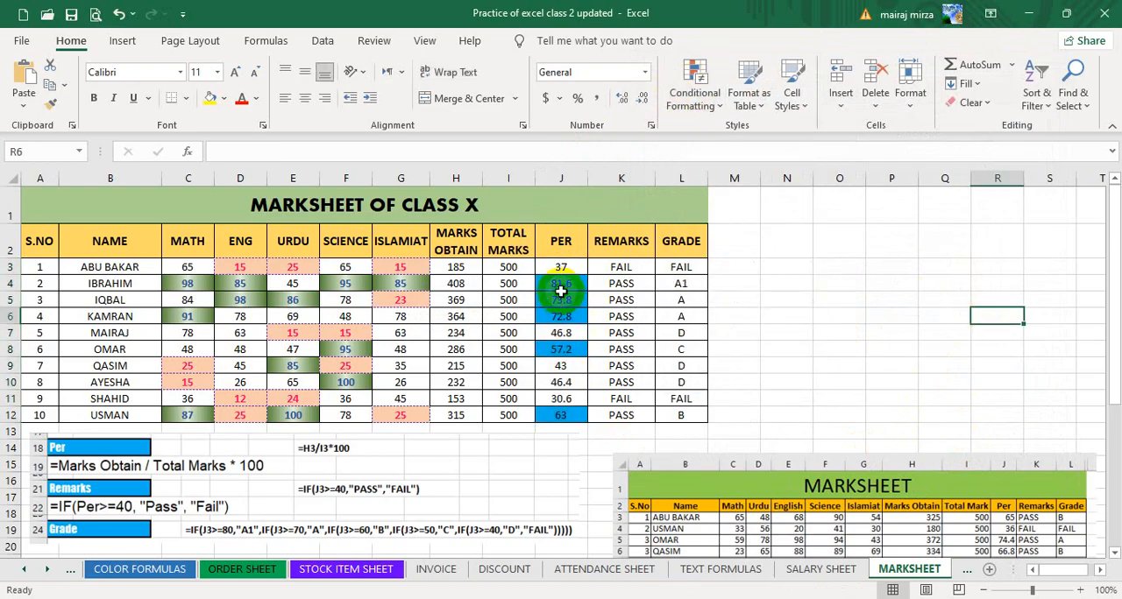
pyautogui.moveTo(560, 283); pyautogui.dragTo(549, 412)
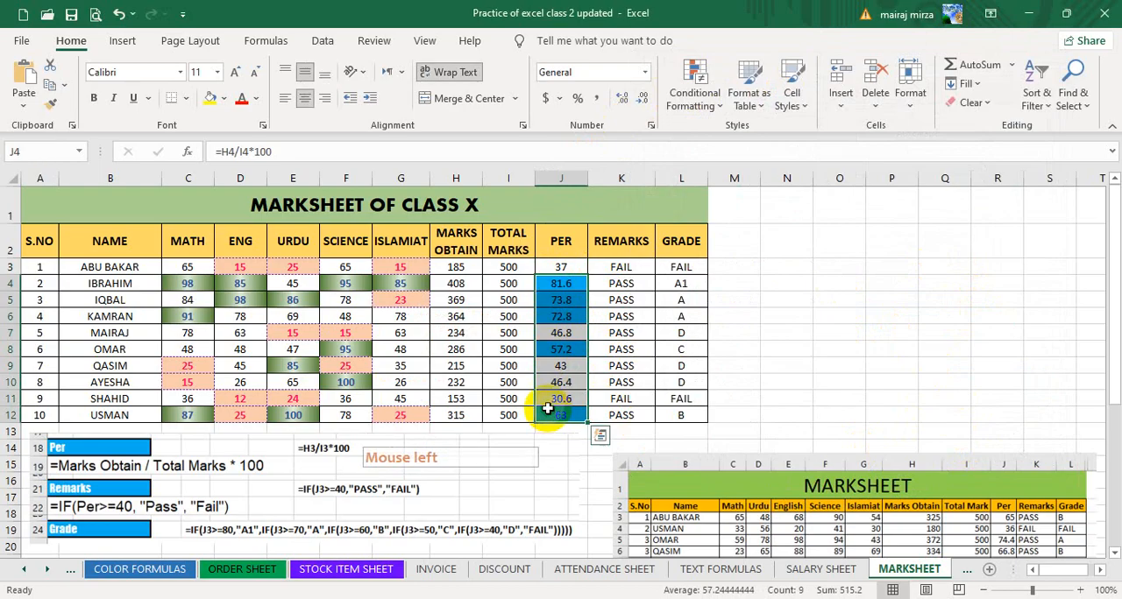
pyautogui.click(694, 92)
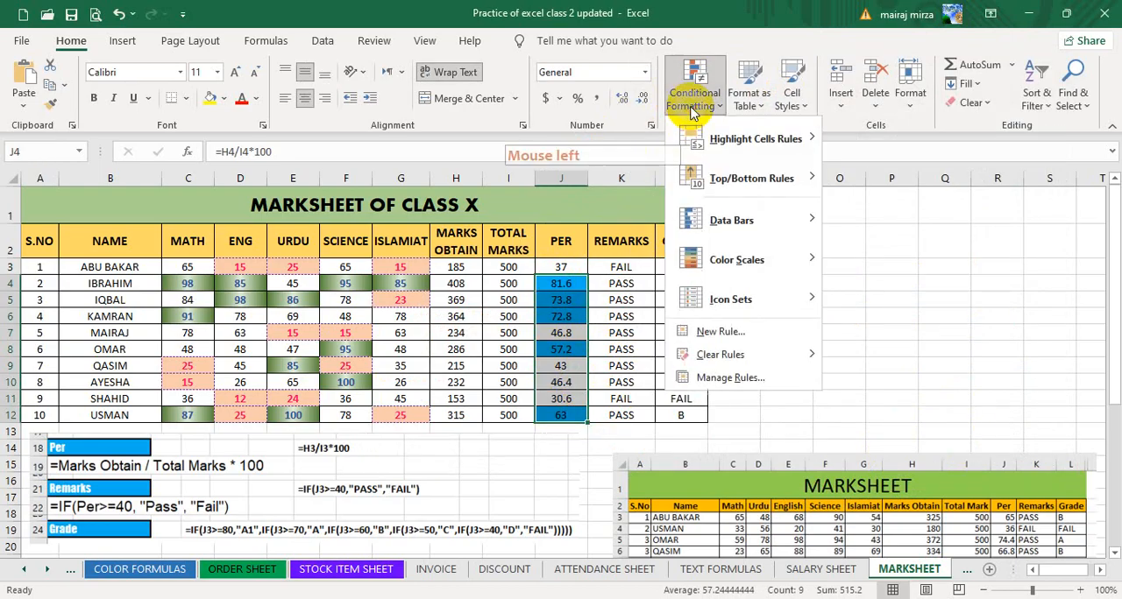
pyautogui.moveTo(721, 355)
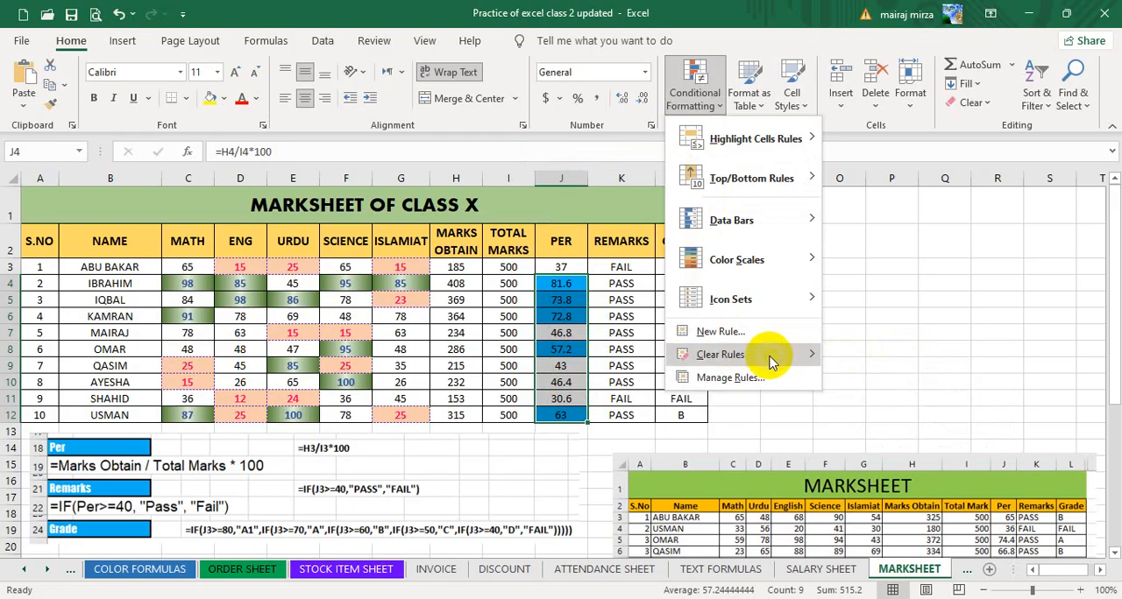
pyautogui.moveTo(757, 354)
pyautogui.click(901, 357)
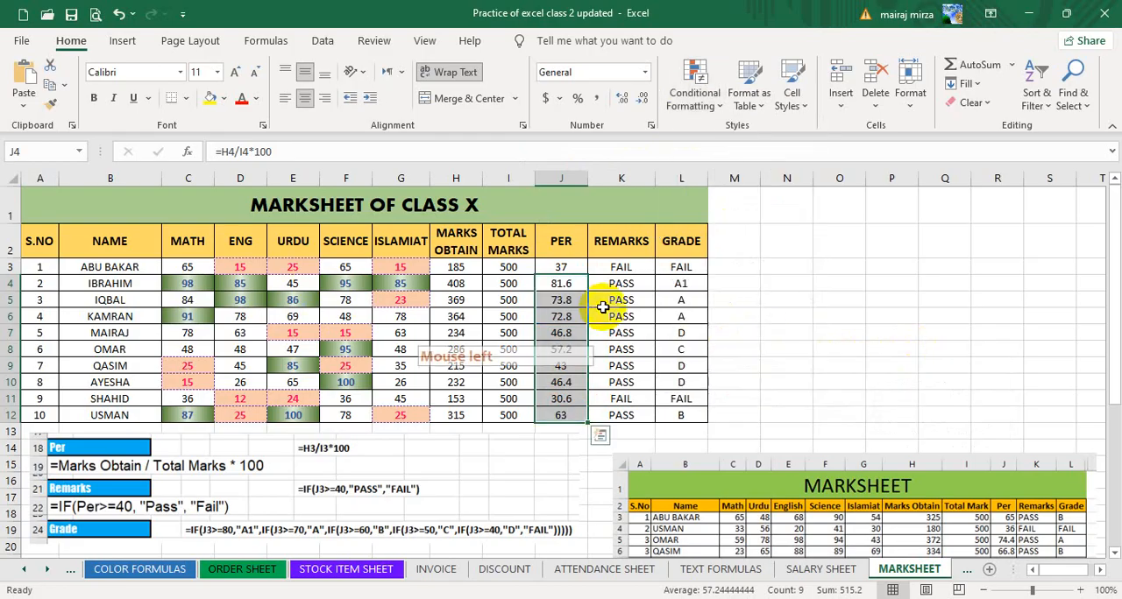
pyautogui.click(839, 314)
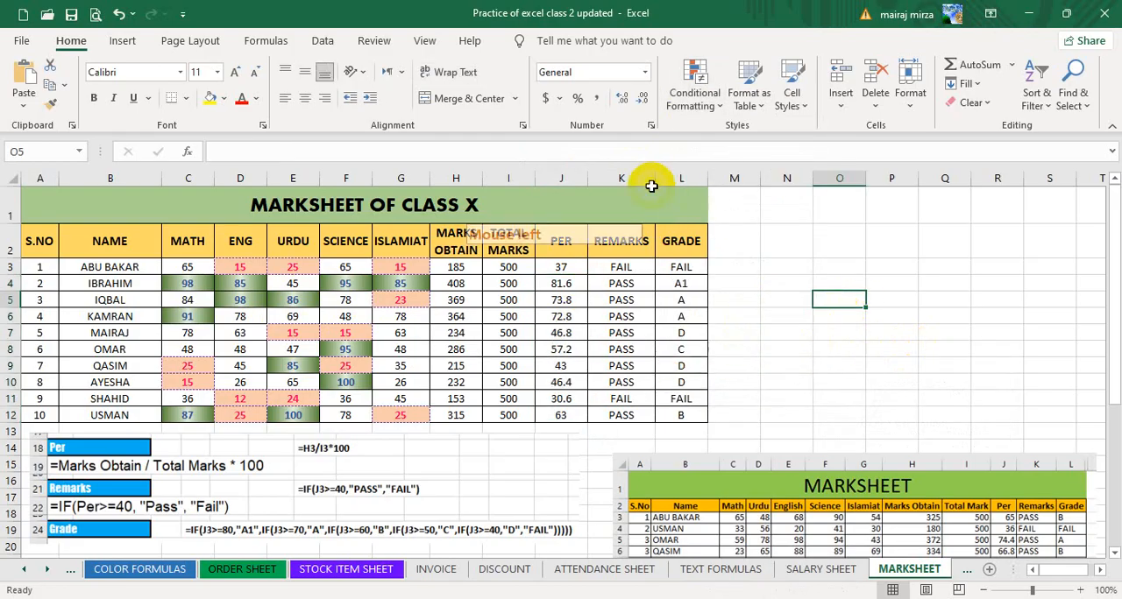
pyautogui.click(693, 93)
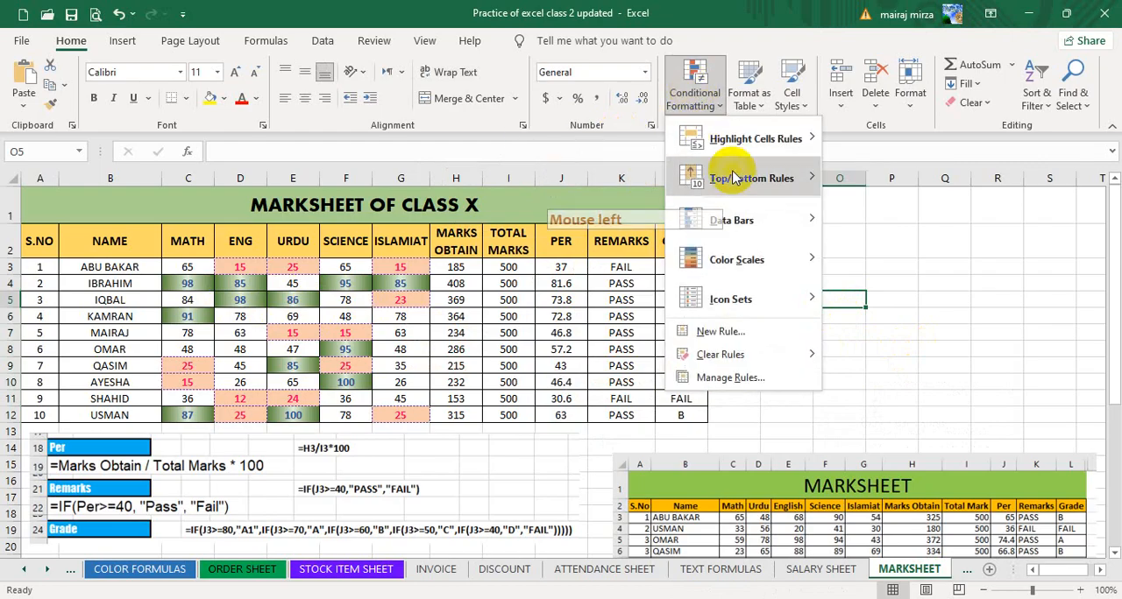
pyautogui.moveTo(741, 191)
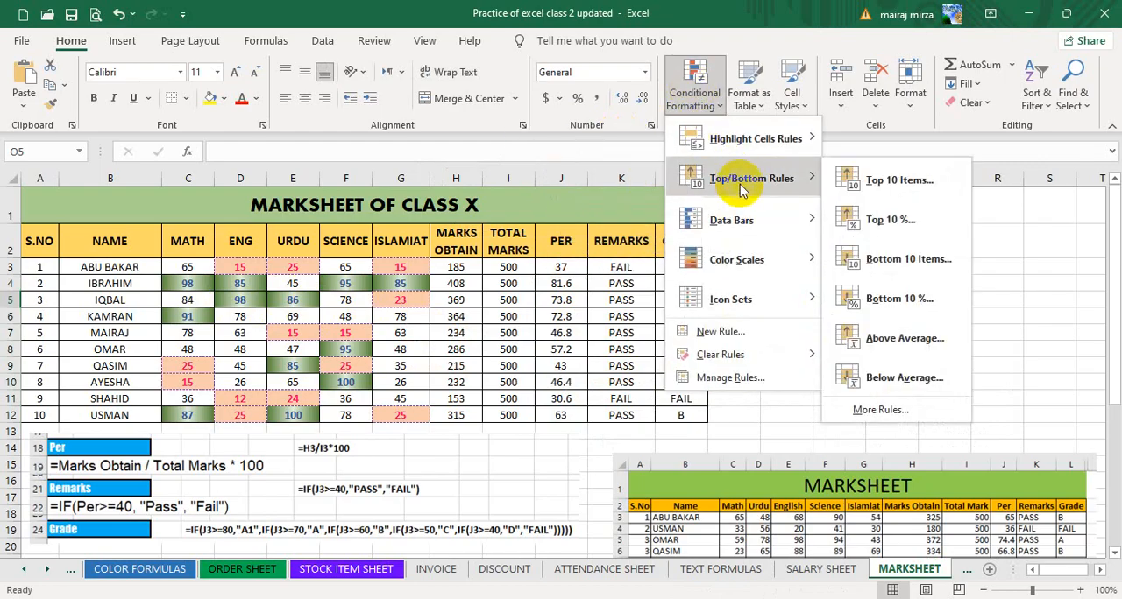
pyautogui.click(761, 8)
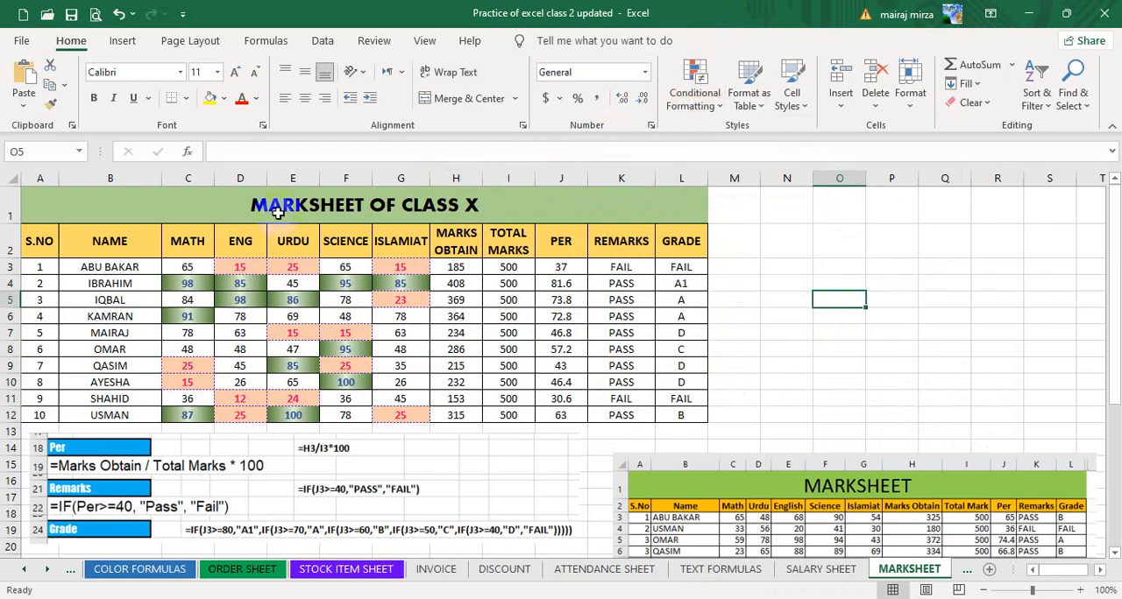
# Clear the conditional formatting rules from the subject marks in C3:G12.
pyautogui.moveTo(202, 268); pyautogui.dragTo(398, 413)
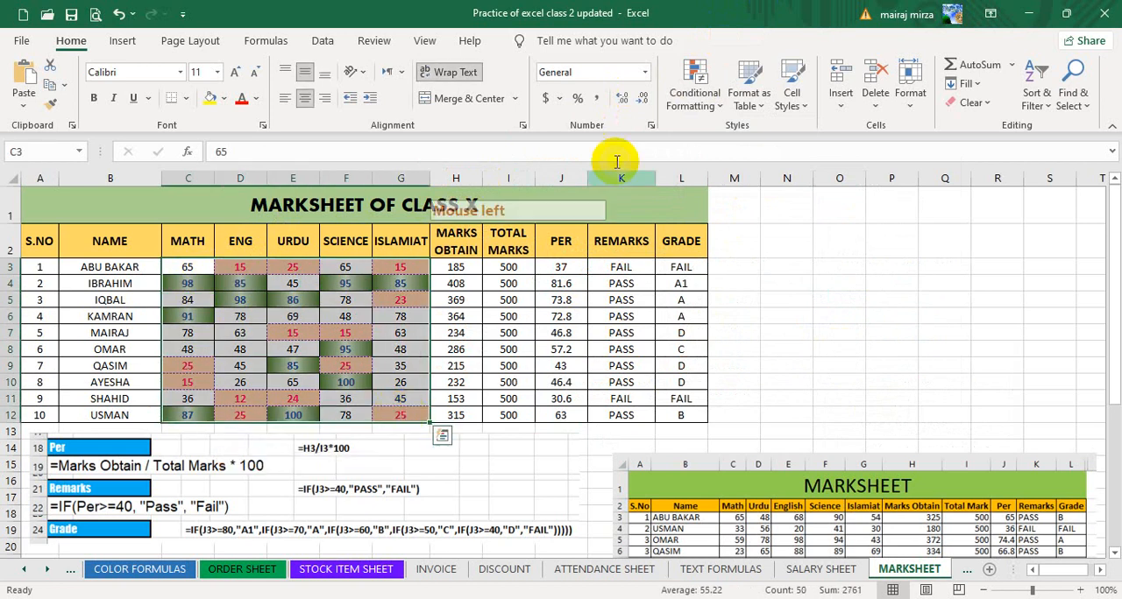
pyautogui.click(692, 98)
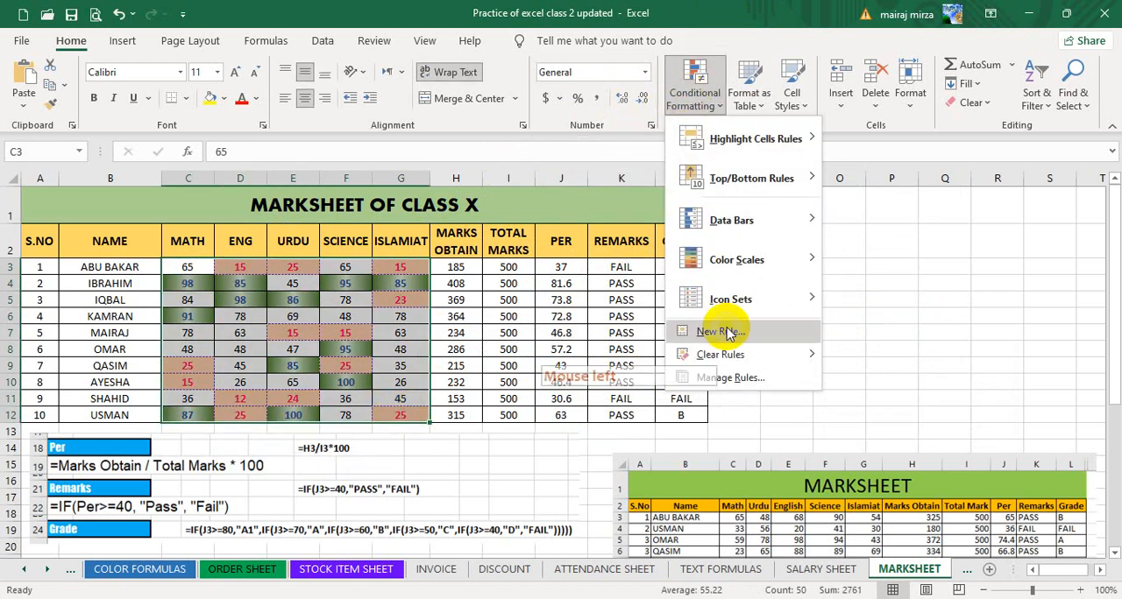
pyautogui.click(841, 357)
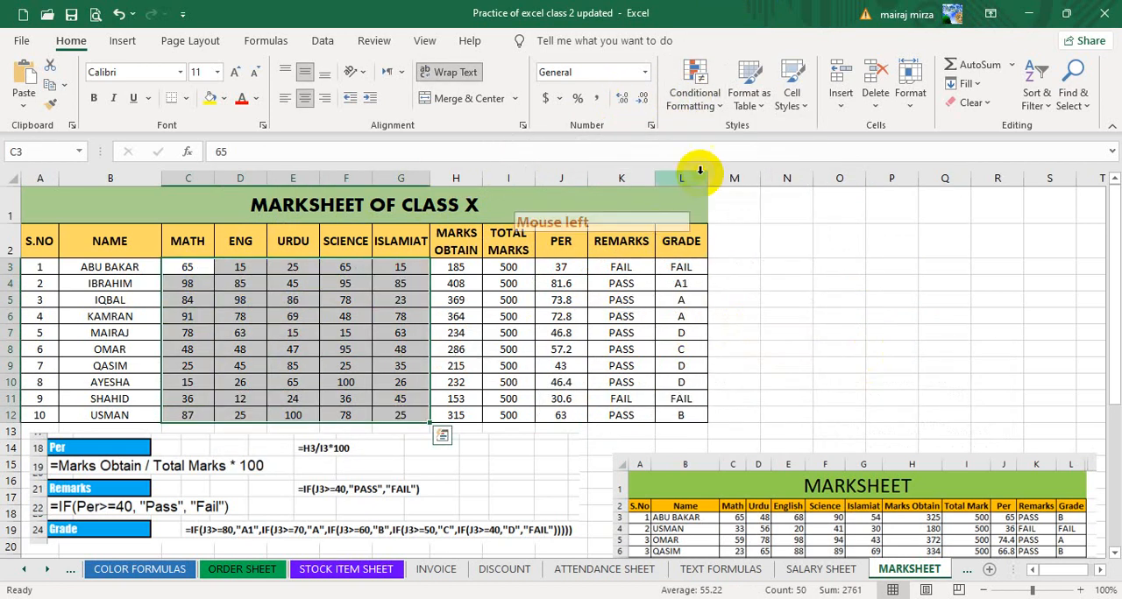
# Apply blue gradient-fill data bars to the subject marks in C3:G12.
pyautogui.click(698, 90)
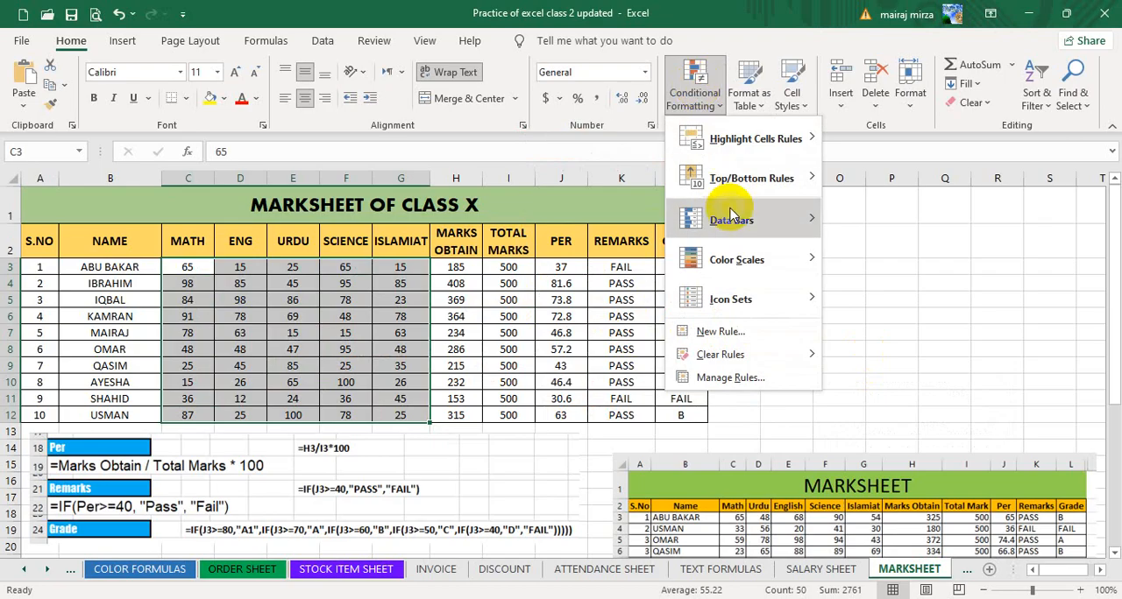
pyautogui.moveTo(738, 222)
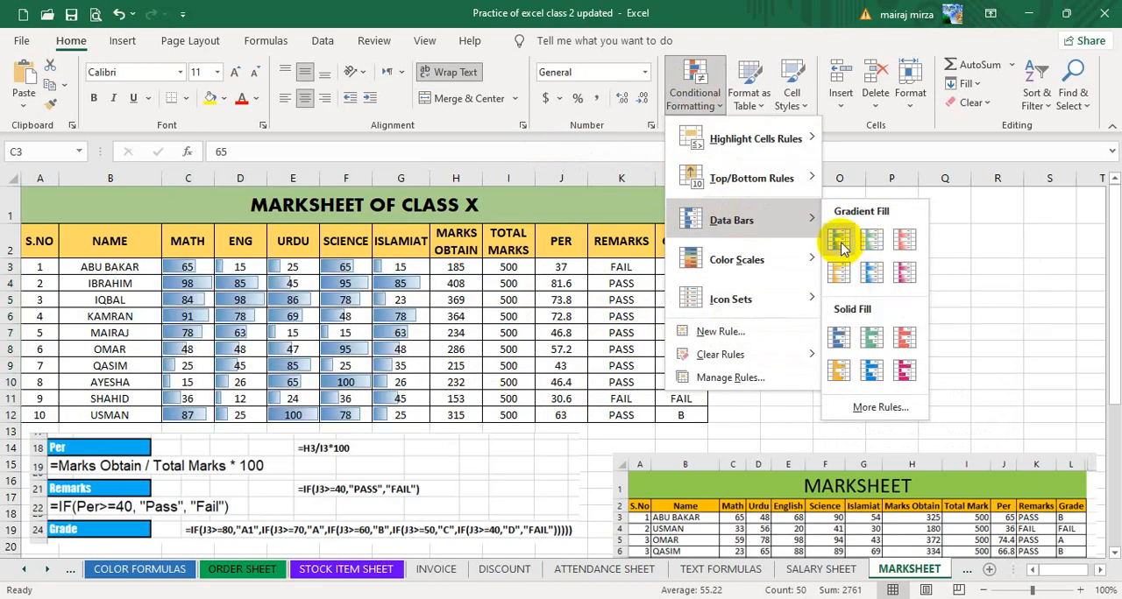
pyautogui.click(838, 241)
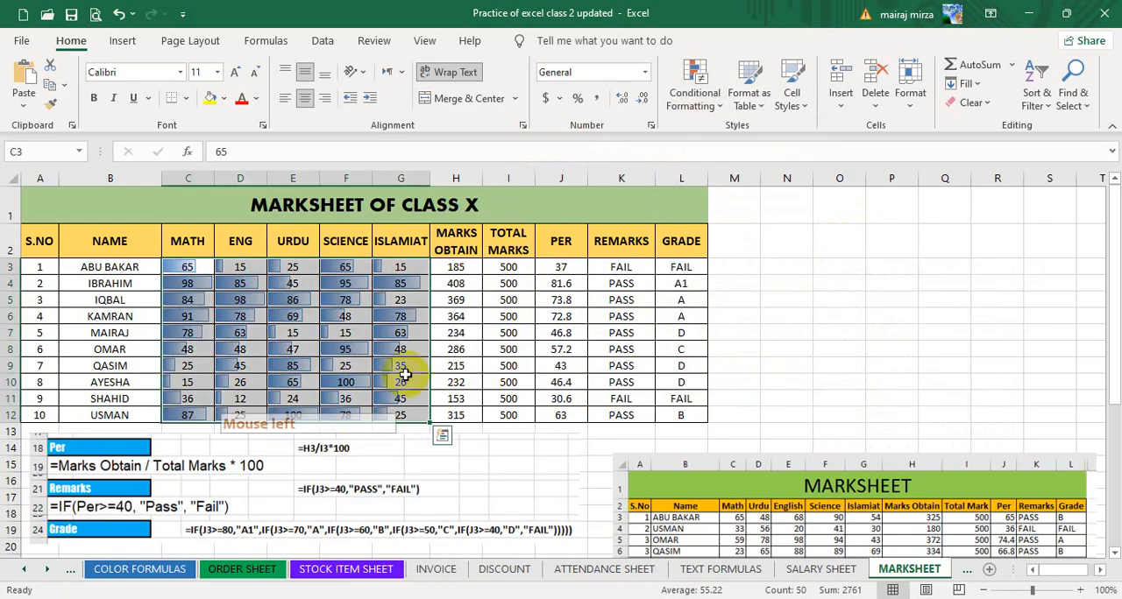
pyautogui.click(1081, 590)
pyautogui.click(1081, 590)
pyautogui.click(653, 428)
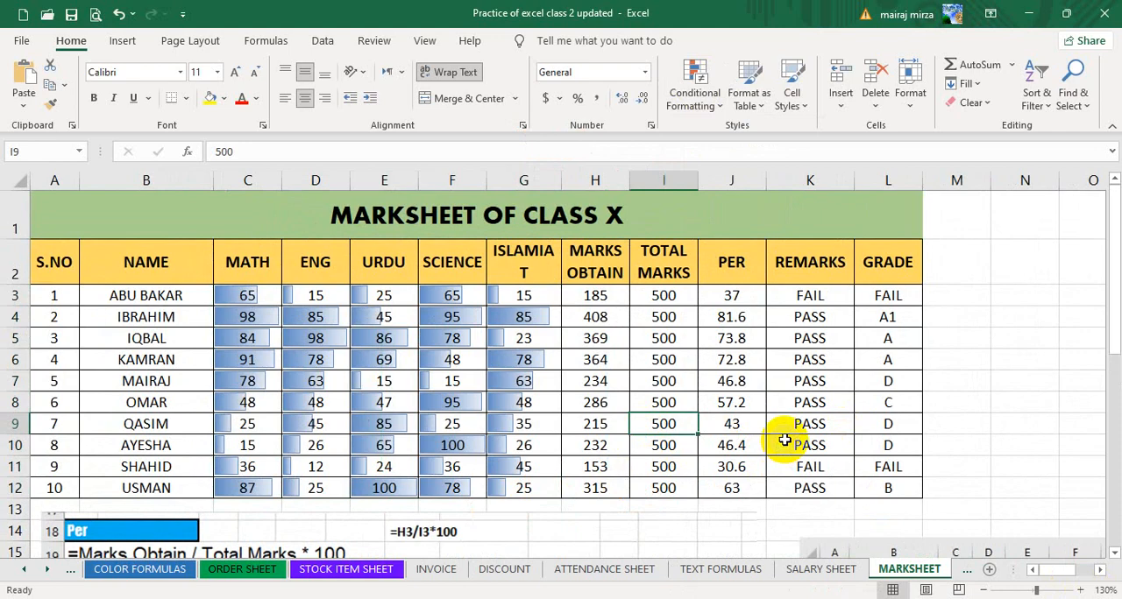
# Remove the data bars from C3:G12 by clearing the rules from the selected cells.
pyautogui.moveTo(268, 296); pyautogui.dragTo(523, 488)
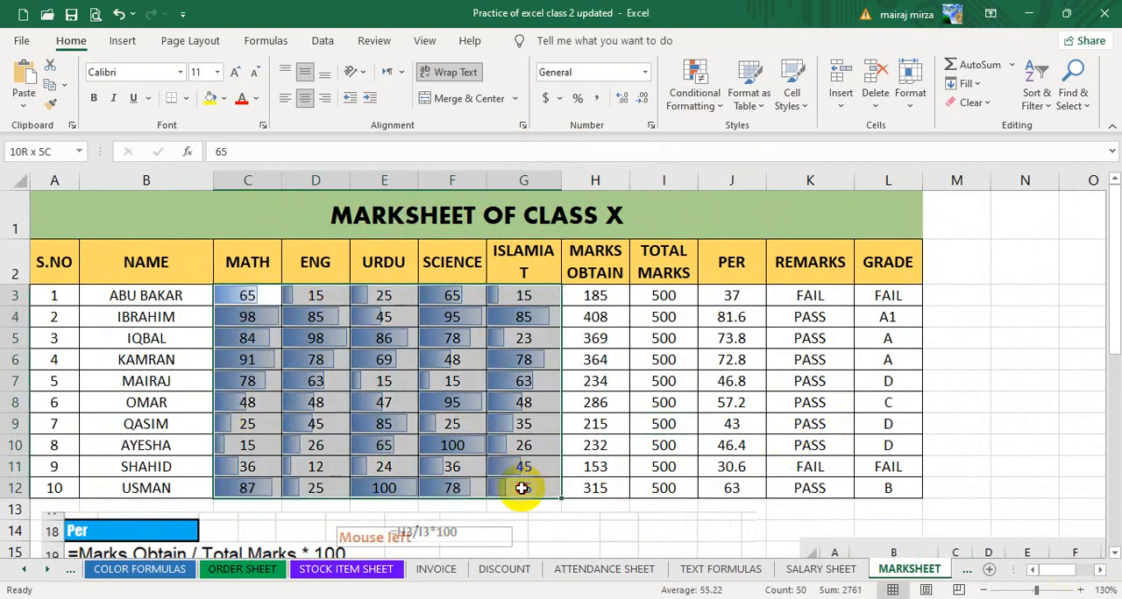
pyautogui.click(693, 95)
pyautogui.moveTo(706, 220)
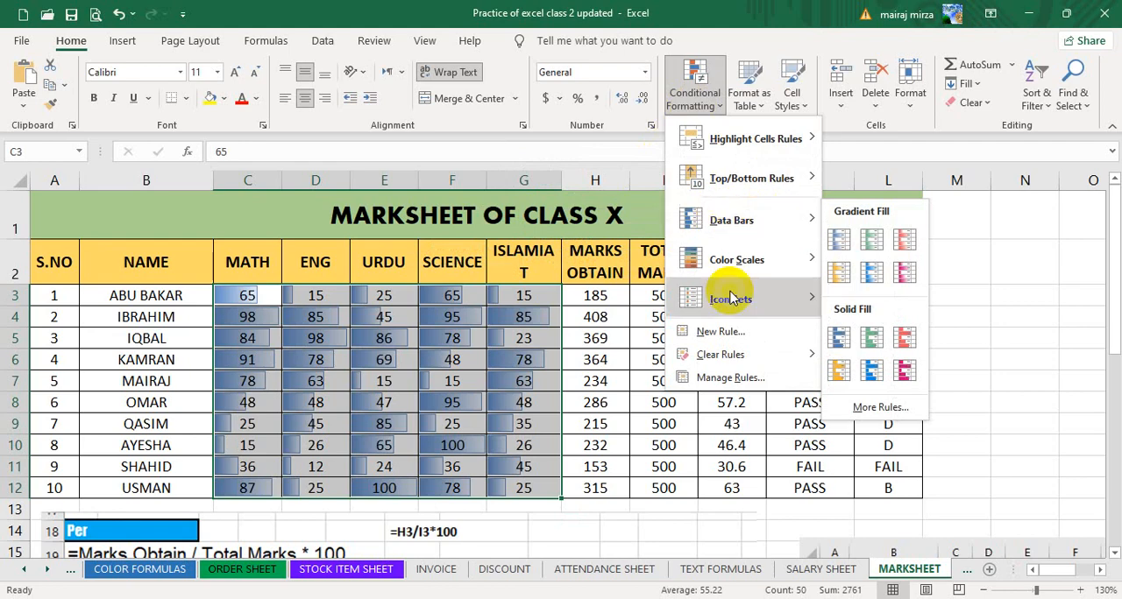
pyautogui.moveTo(724, 354)
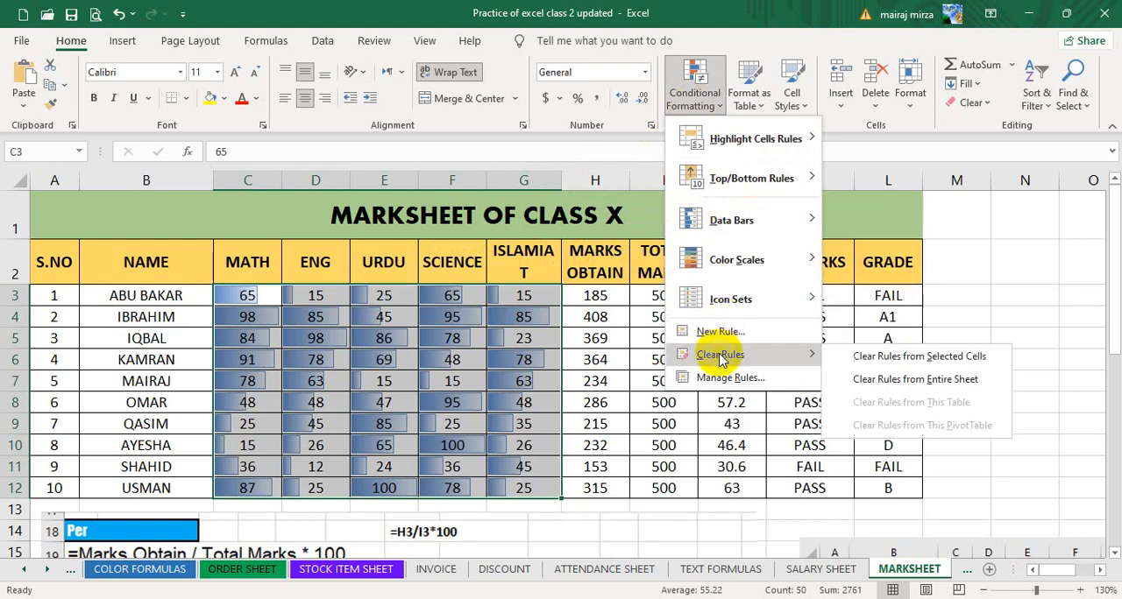
pyautogui.click(859, 358)
# Apply the Green - Yellow - Red color scale to the subject marks in C3:G12.
pyautogui.click(694, 80)
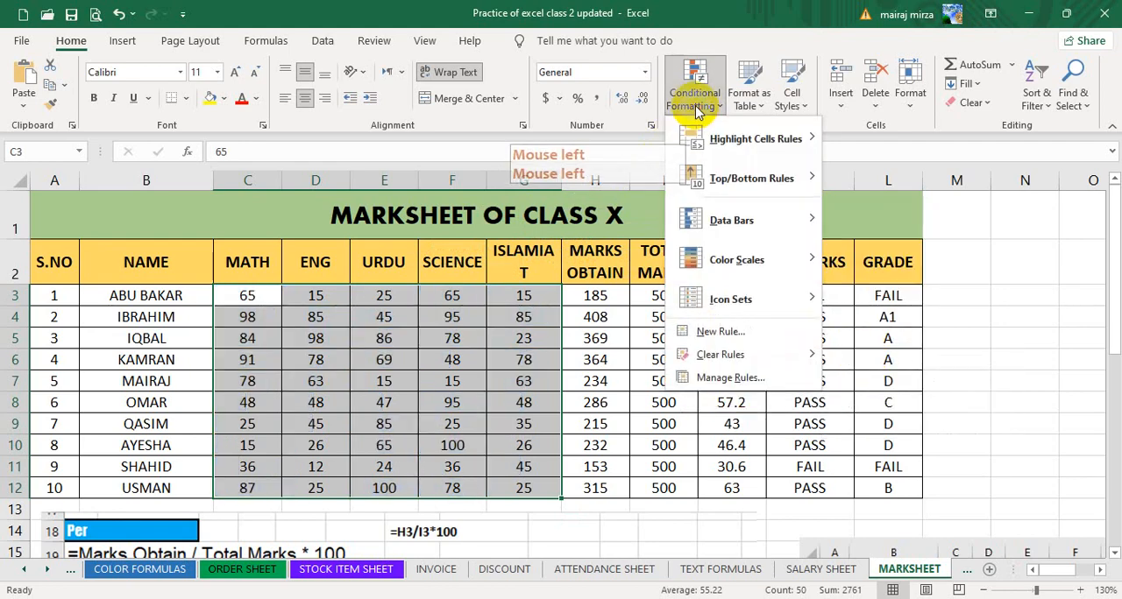
pyautogui.moveTo(724, 260)
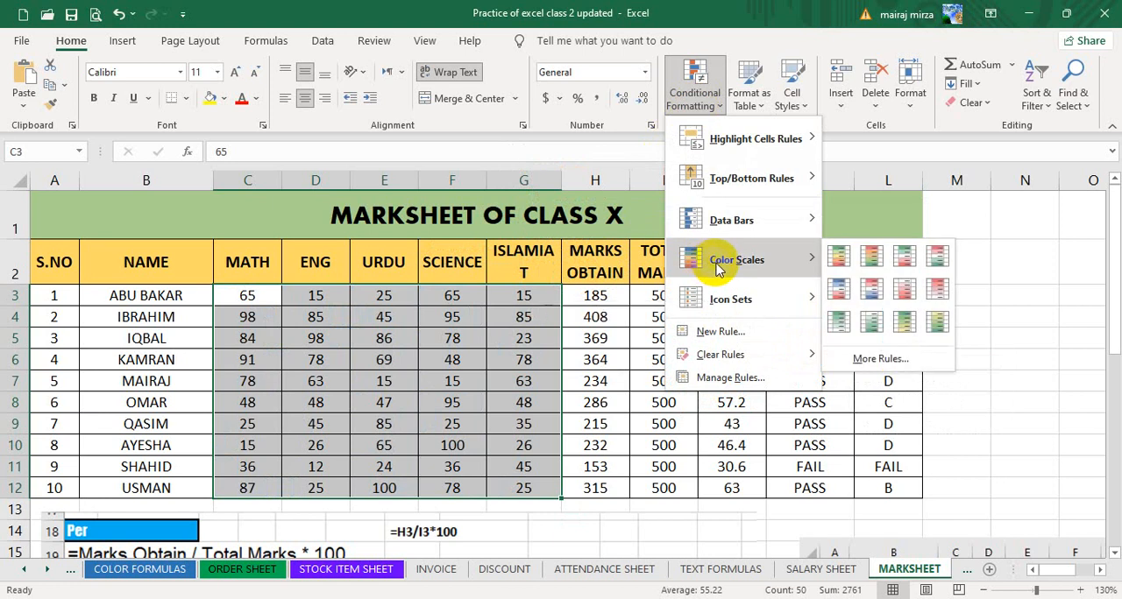
pyautogui.click(843, 257)
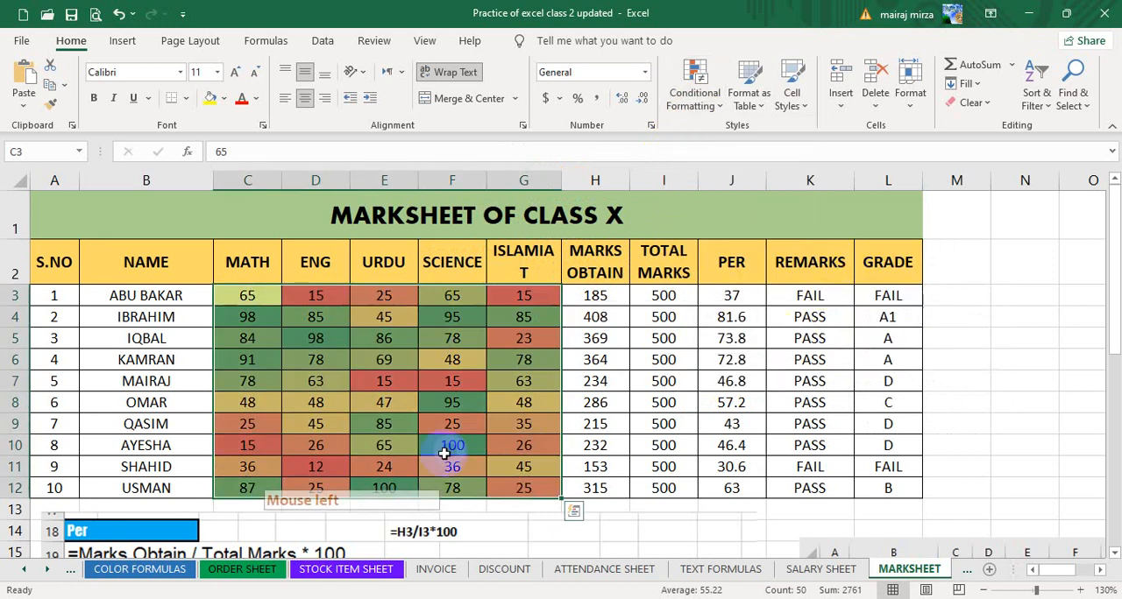
# Try 12 and 52 as the Math mark in C8 to test the color scale.
pyautogui.click(261, 405)
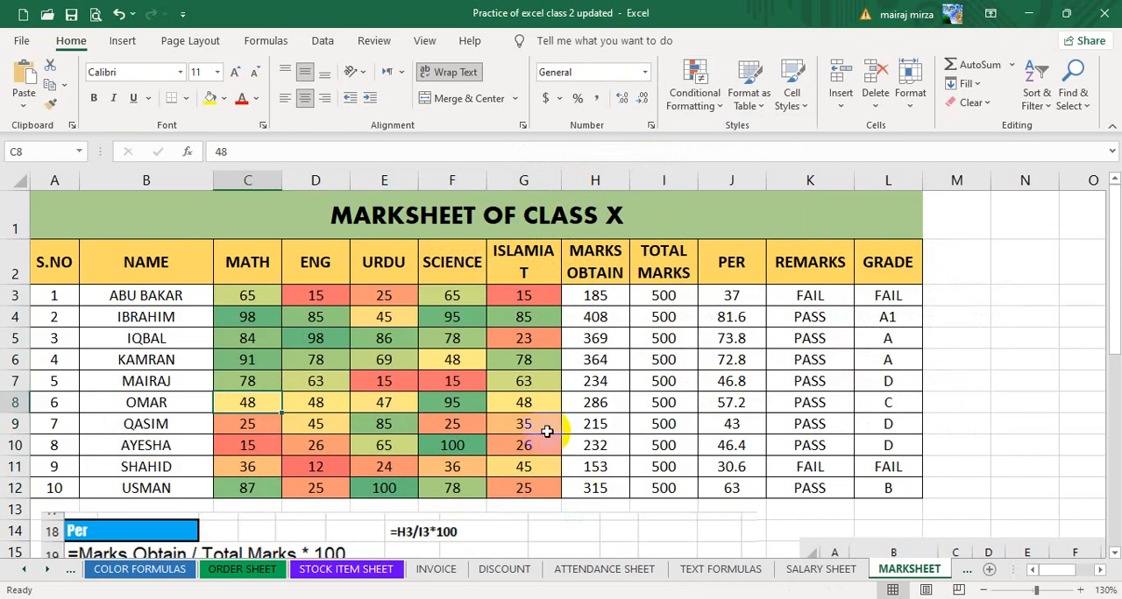
pyautogui.write('1')
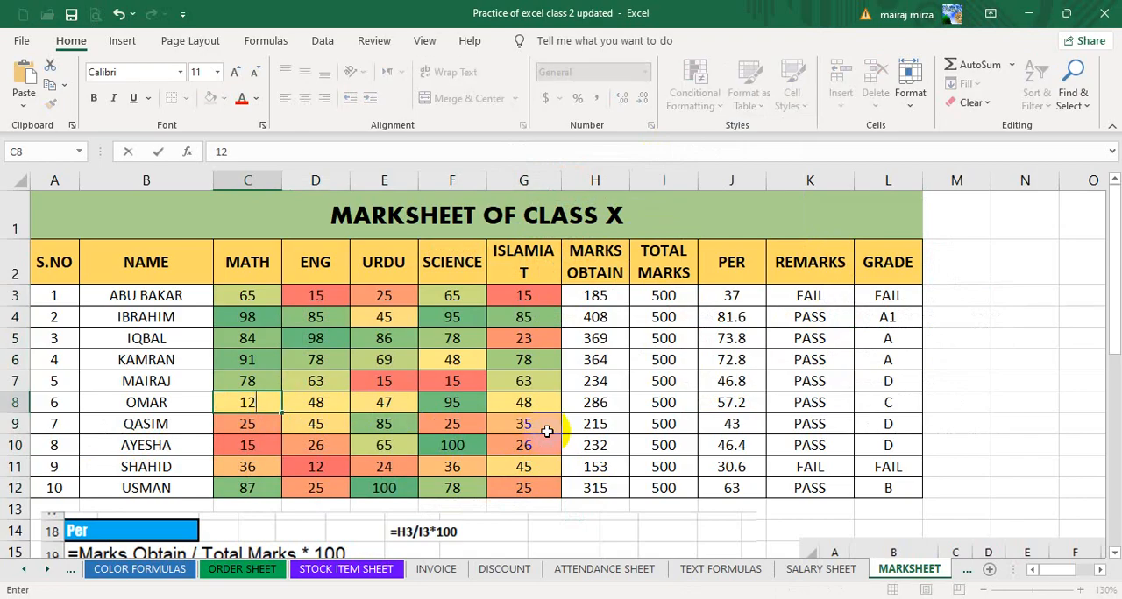
pyautogui.write('2')
pyautogui.press('Return')
pyautogui.click(266, 405)
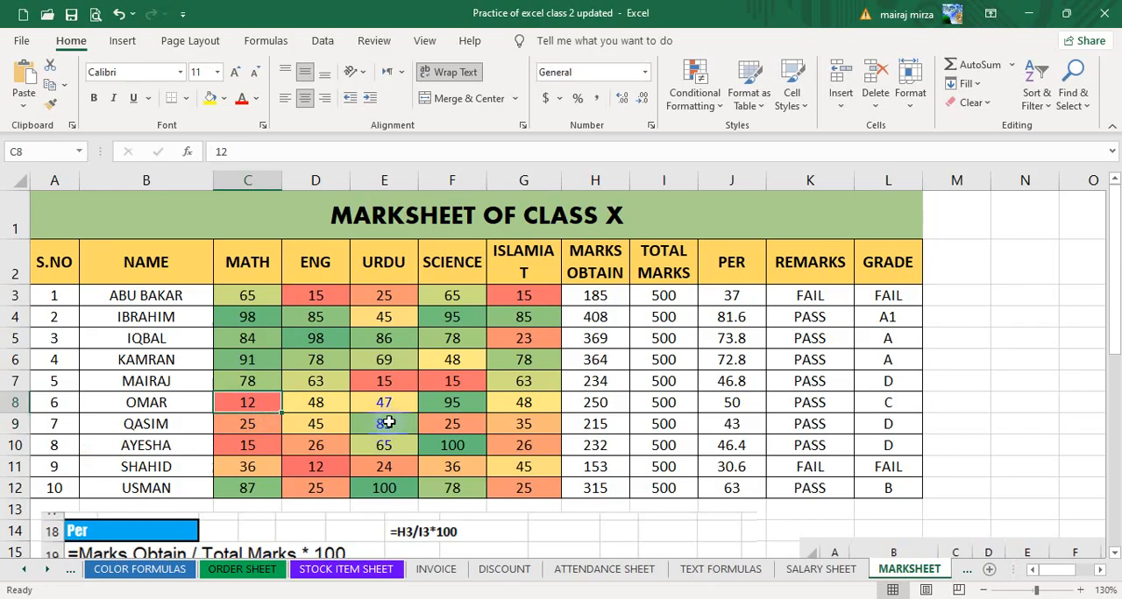
pyautogui.write('52')
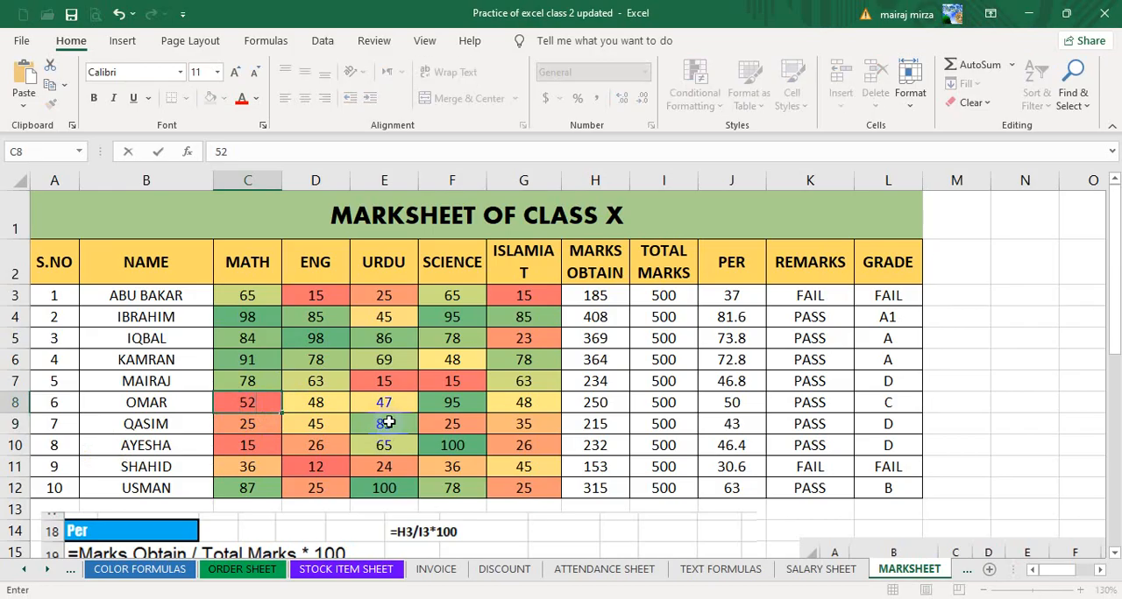
pyautogui.press('Return')
# Set the Math mark in C8 to 88.
pyautogui.click(265, 396)
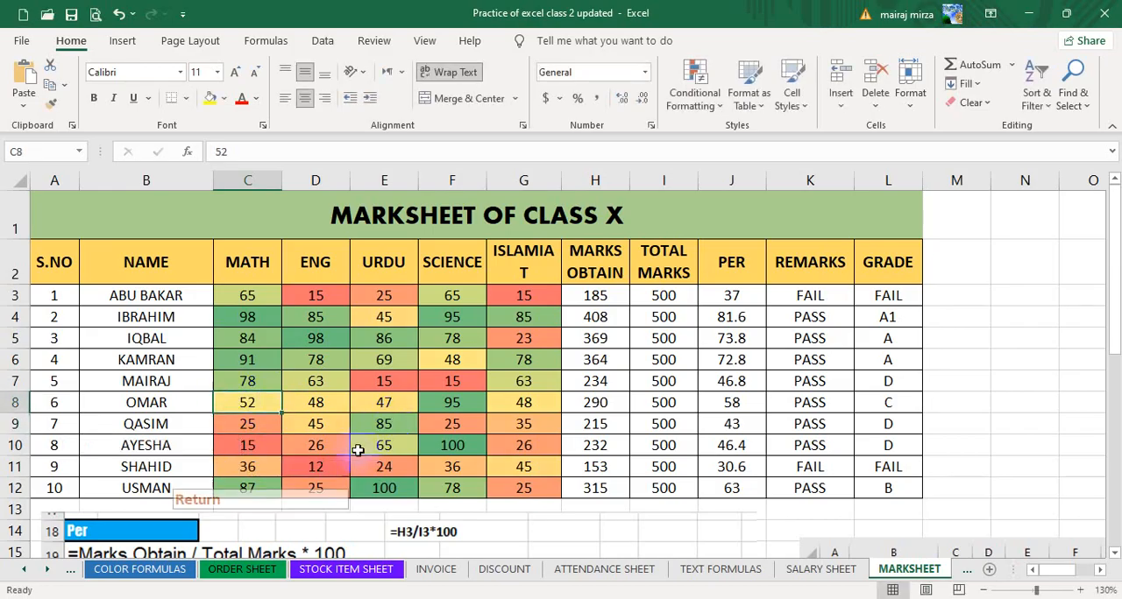
pyautogui.write('88')
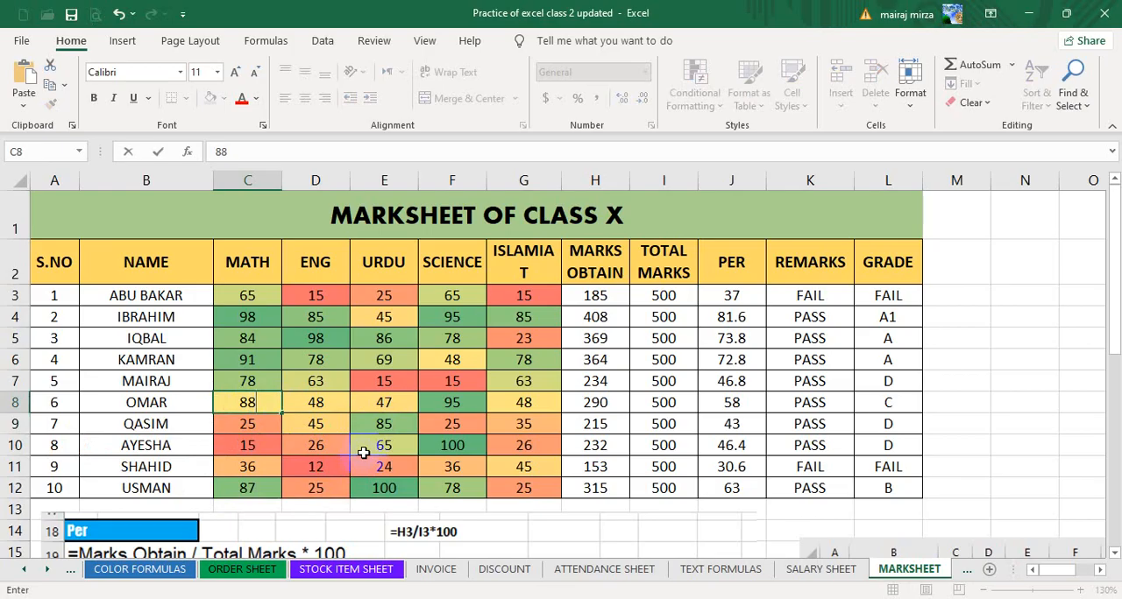
pyautogui.press('Return')
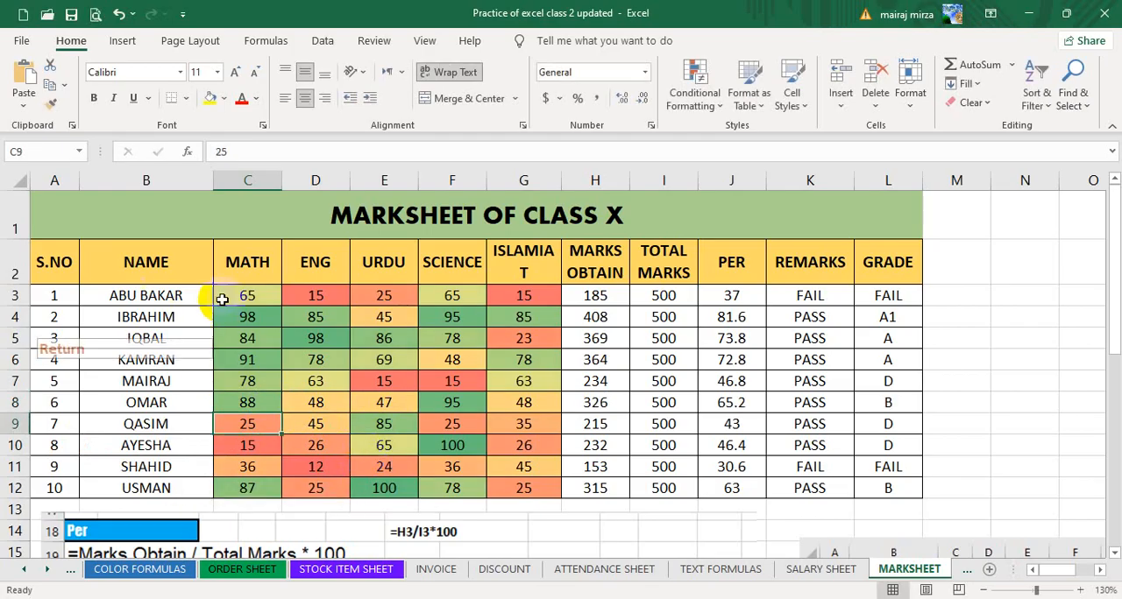
# Start a new custom color scale rule for the marks in C3:G12 with the 3-Color Scale format style.
pyautogui.moveTo(261, 298); pyautogui.dragTo(522, 489)
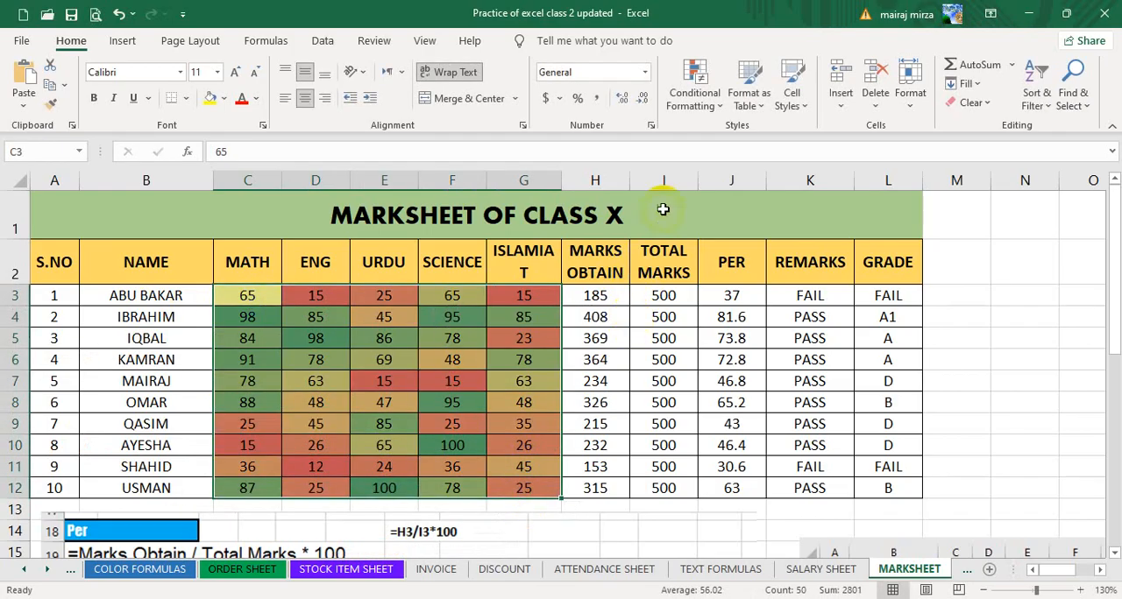
pyautogui.click(692, 109)
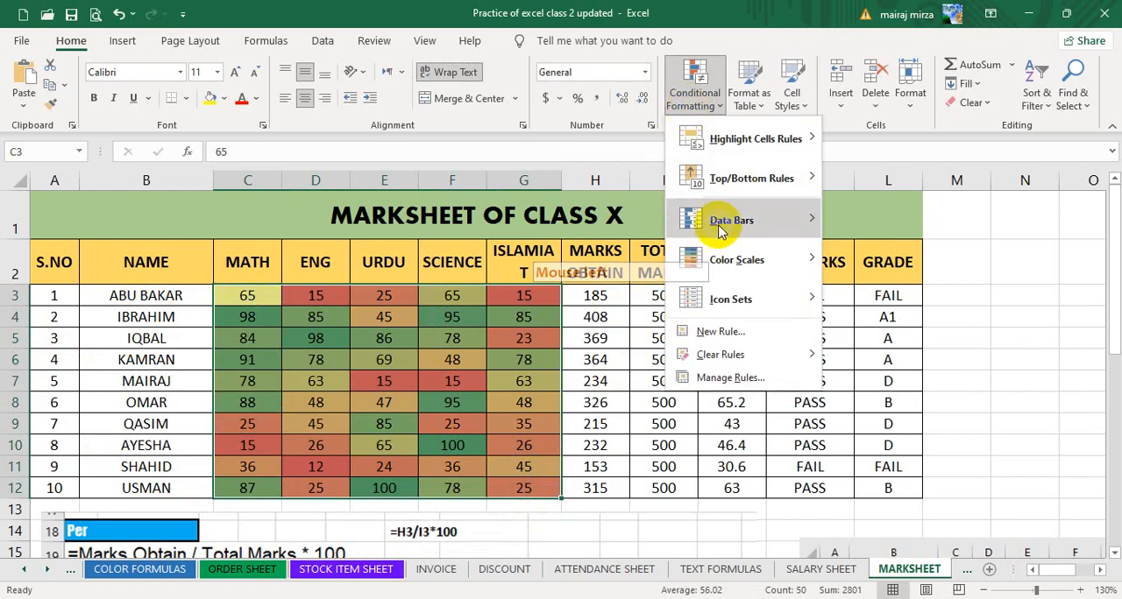
pyautogui.moveTo(811, 257)
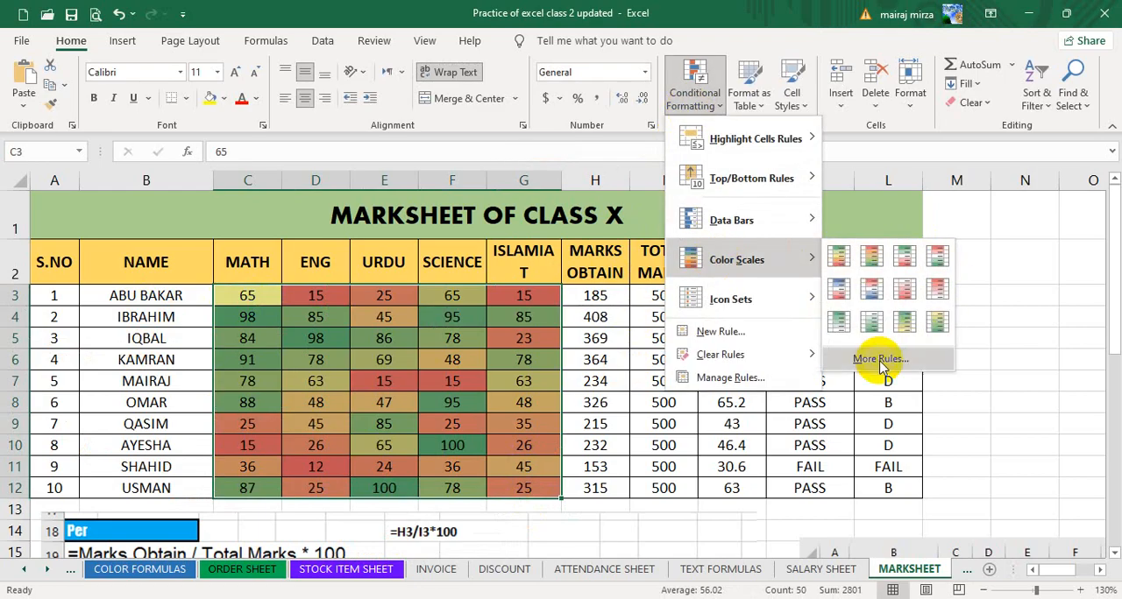
pyautogui.click(881, 360)
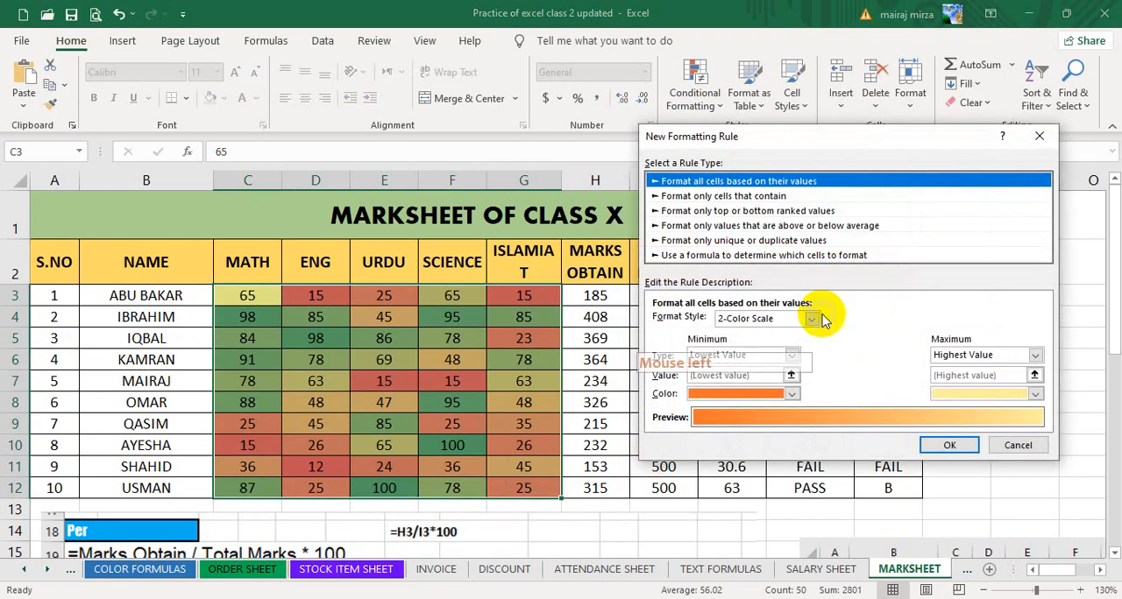
pyautogui.click(812, 320)
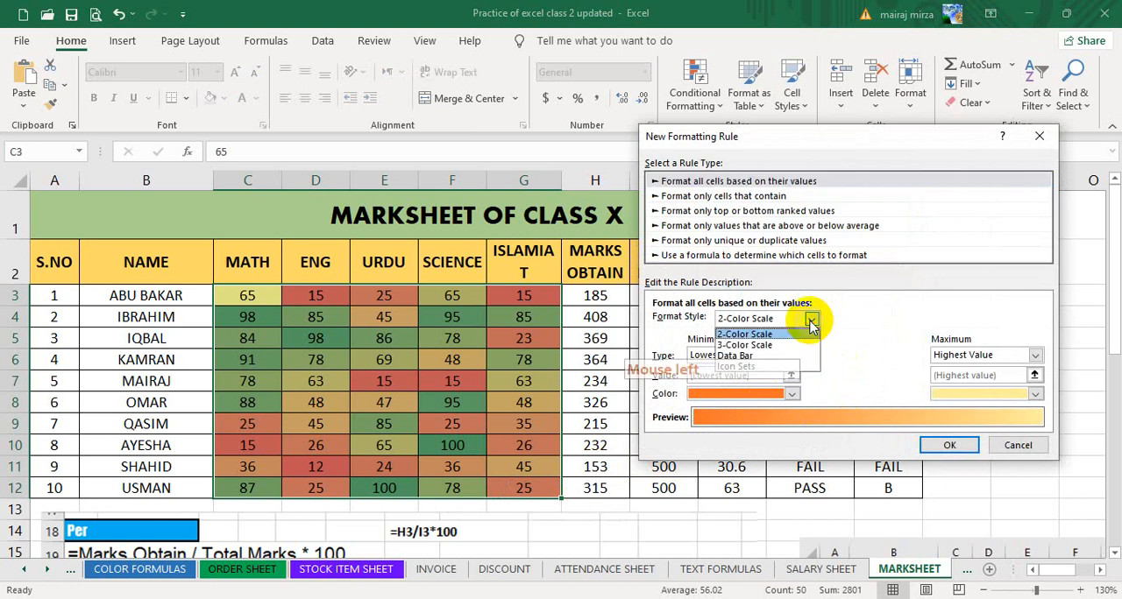
pyautogui.click(752, 347)
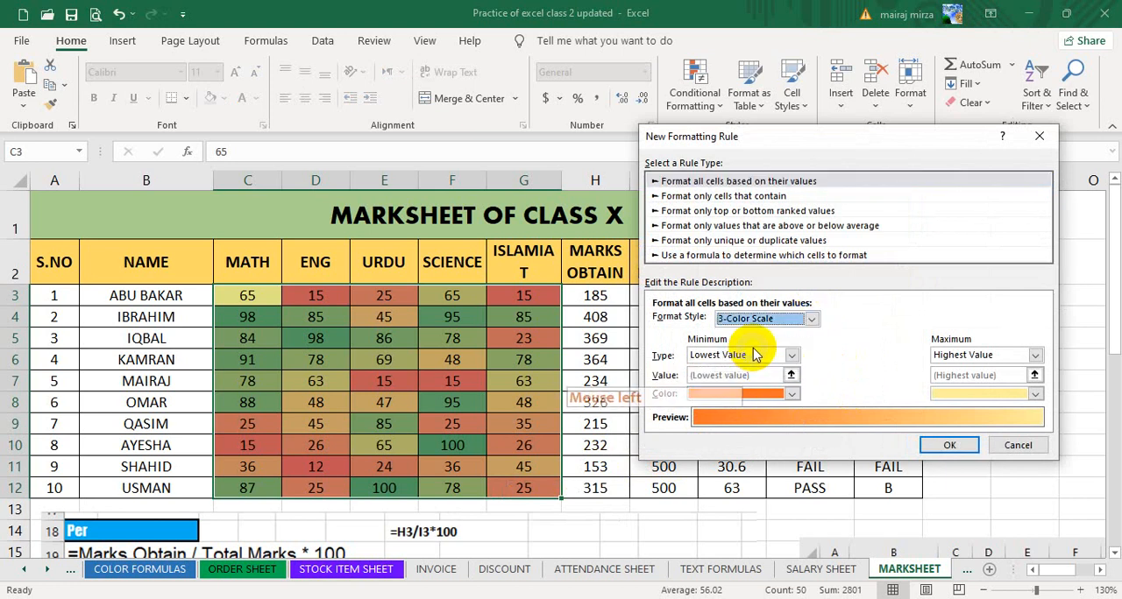
# Set the rule's minimum color to bright cyan, the midpoint to purple and the maximum to dark green.
pyautogui.click(792, 395)
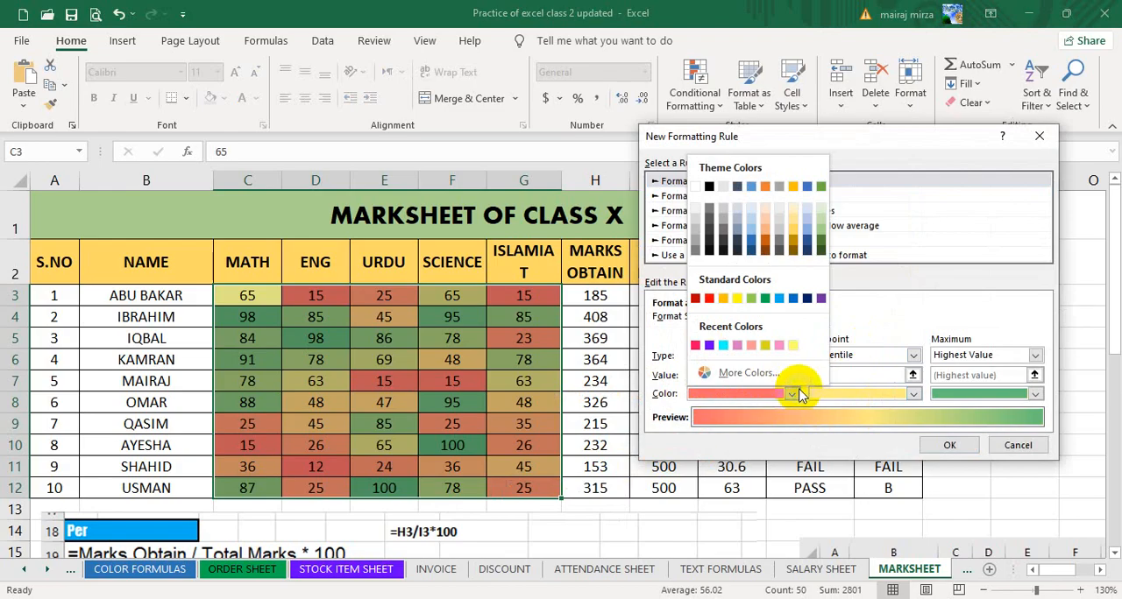
pyautogui.click(723, 347)
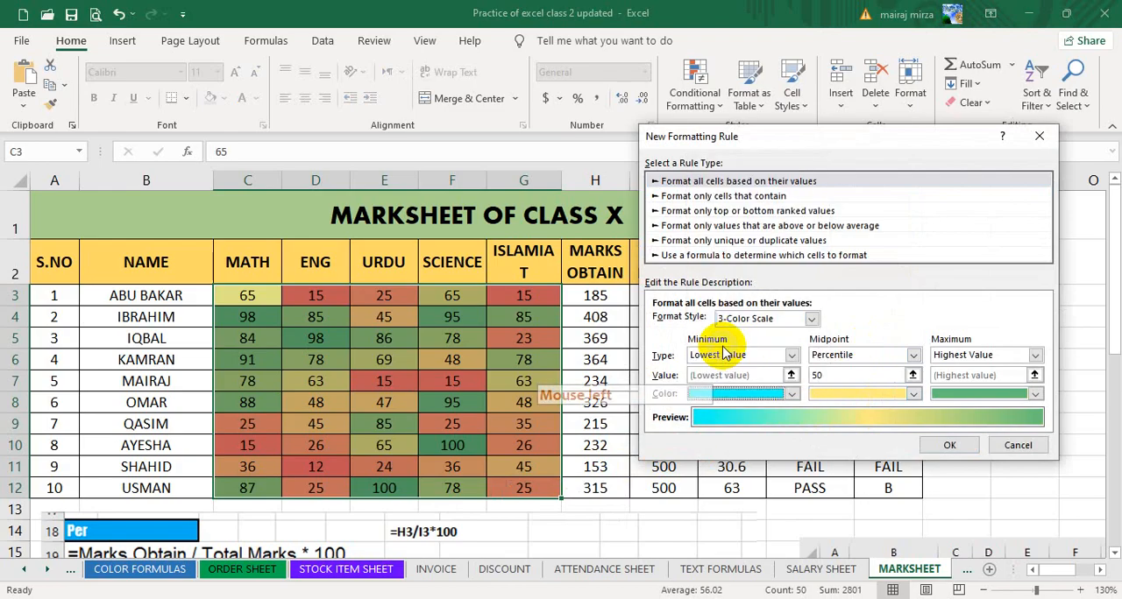
pyautogui.click(914, 394)
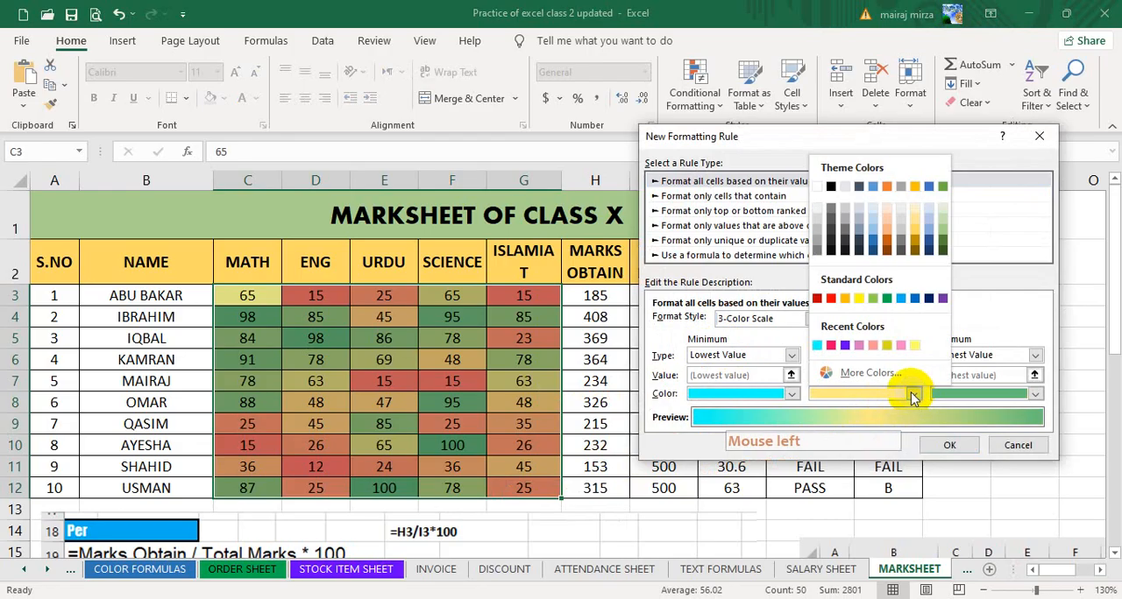
pyautogui.click(942, 299)
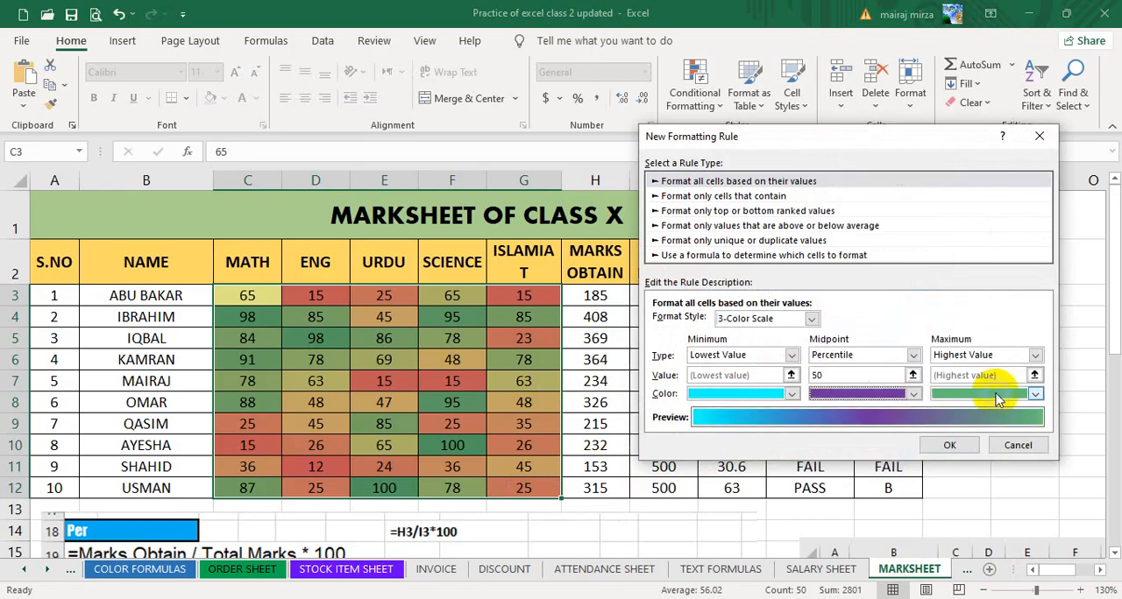
pyautogui.click(1035, 395)
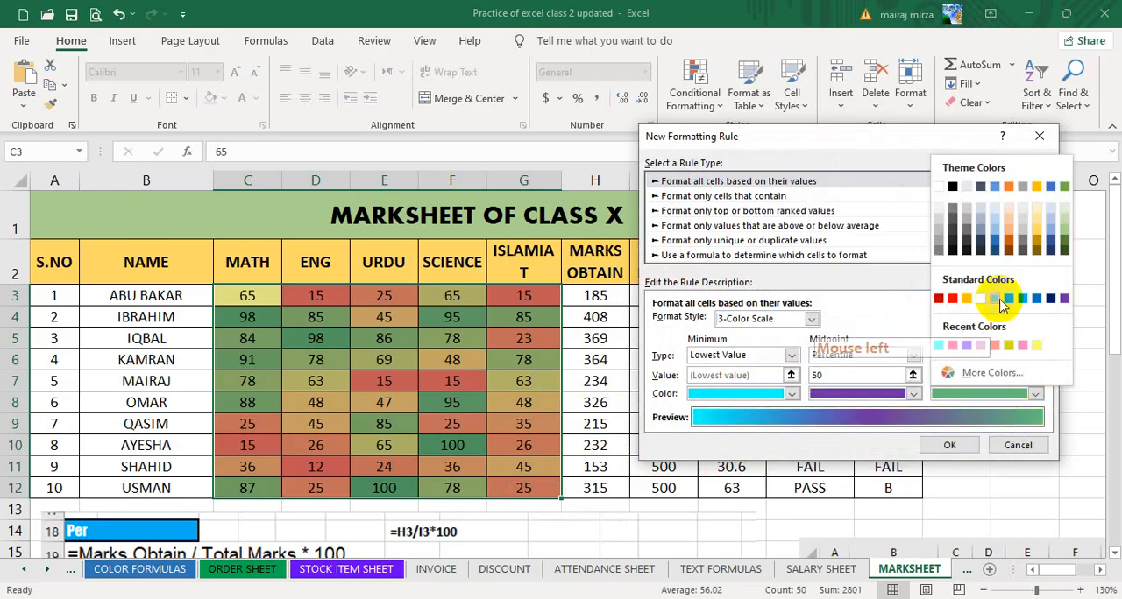
pyautogui.click(1065, 251)
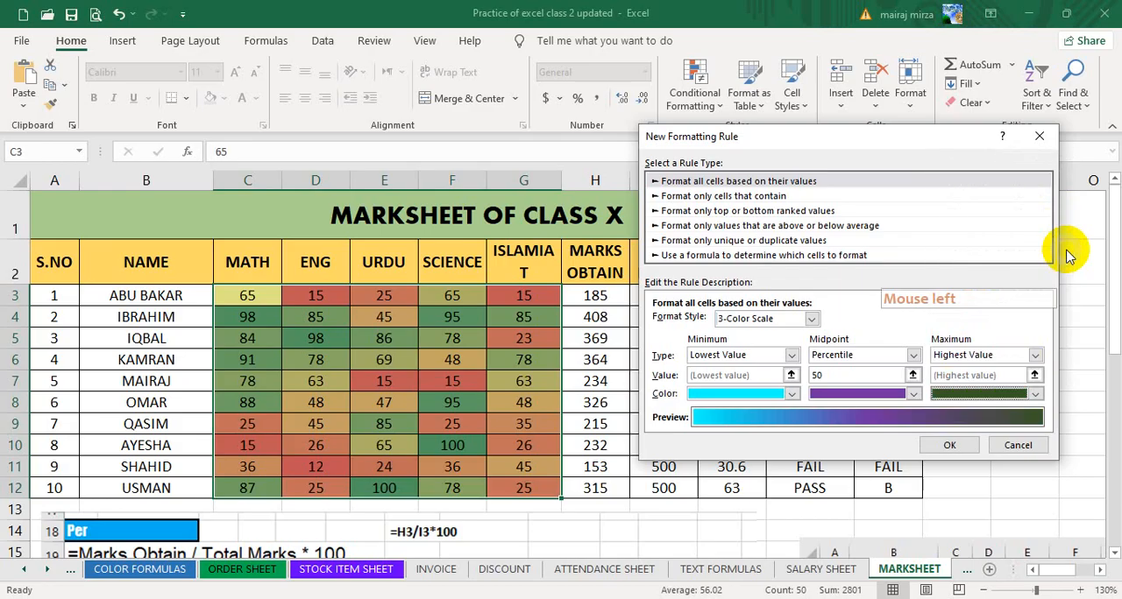
# Apply the custom three-color scale to the marks in C3:G12.
pyautogui.click(949, 445)
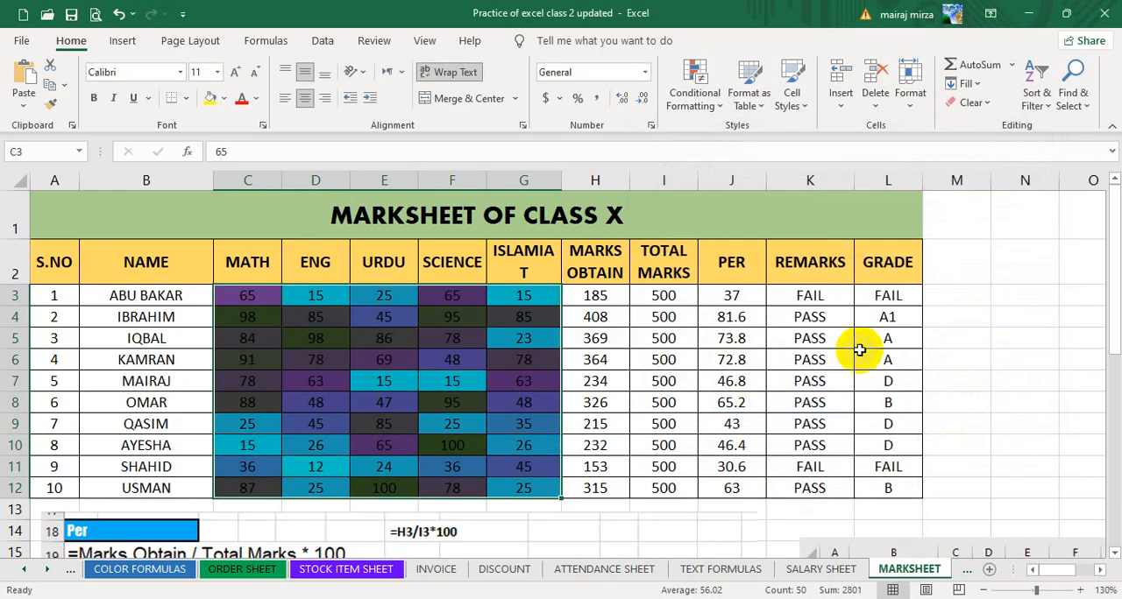
# Try 0 and 50 as the Islamiat mark in G9 to test the custom color scale.
pyautogui.click(524, 427)
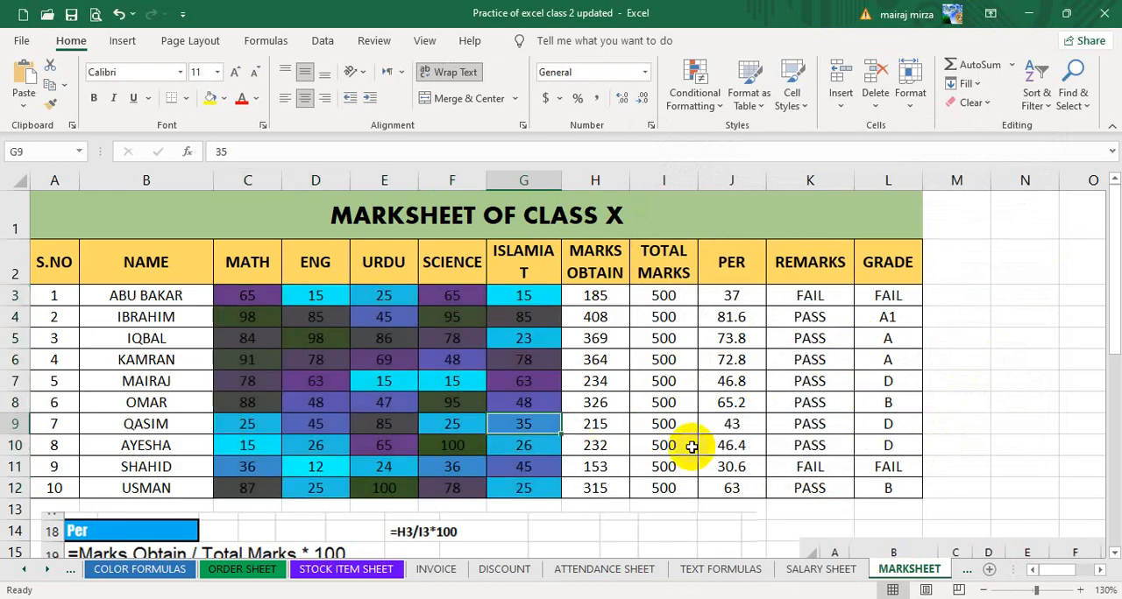
pyautogui.write('0')
pyautogui.press('Return')
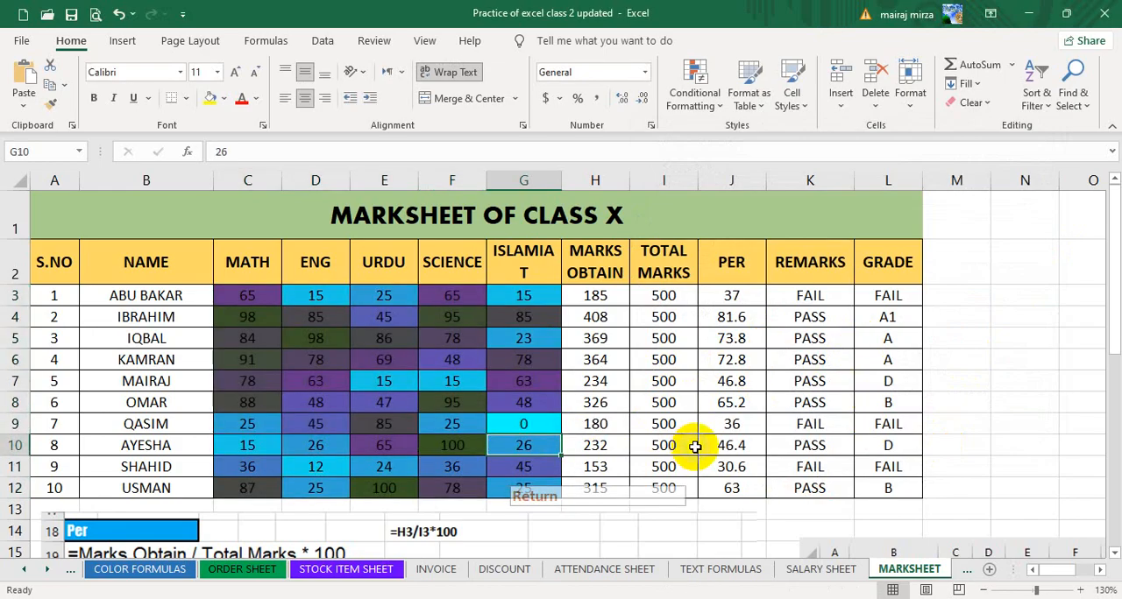
pyautogui.click(521, 428)
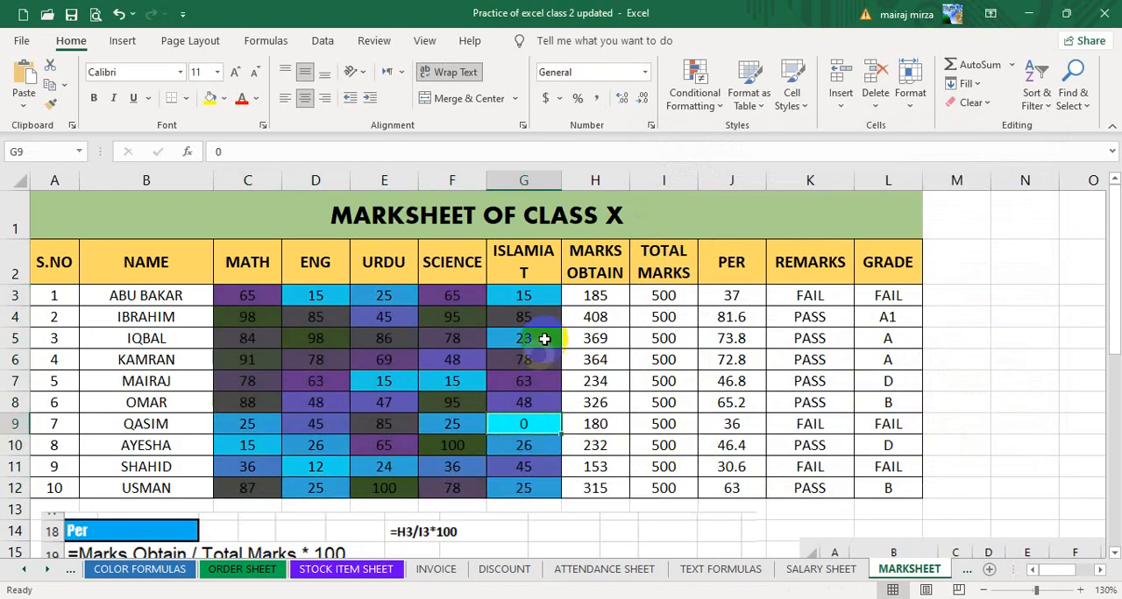
pyautogui.write('50')
pyautogui.press('Return')
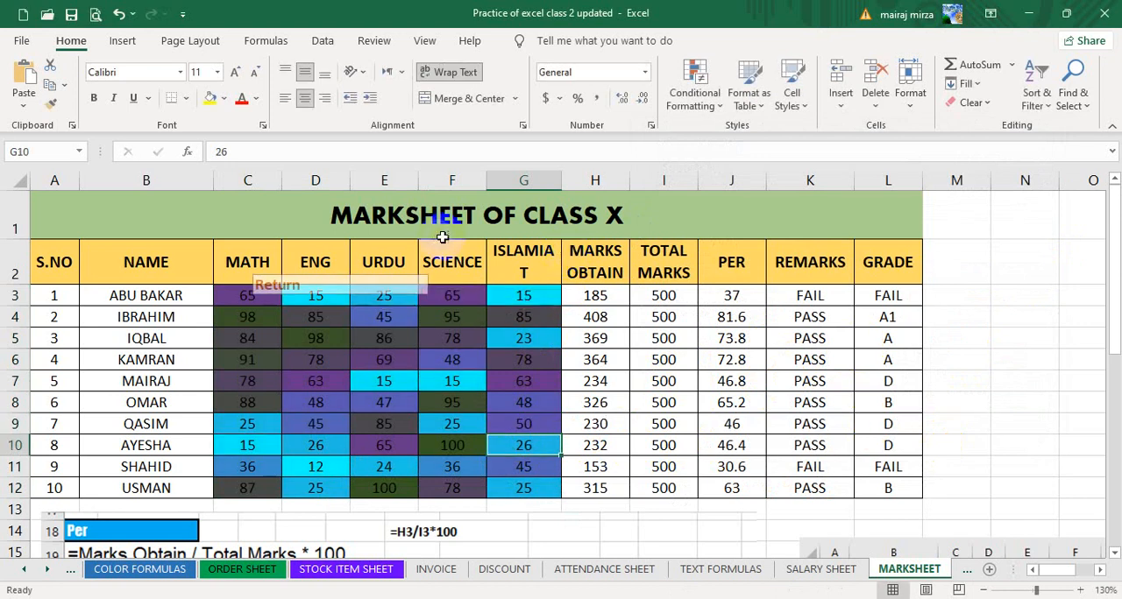
# Set the Islamiat mark in G9 to 100.
pyautogui.click(534, 423)
pyautogui.write('10')
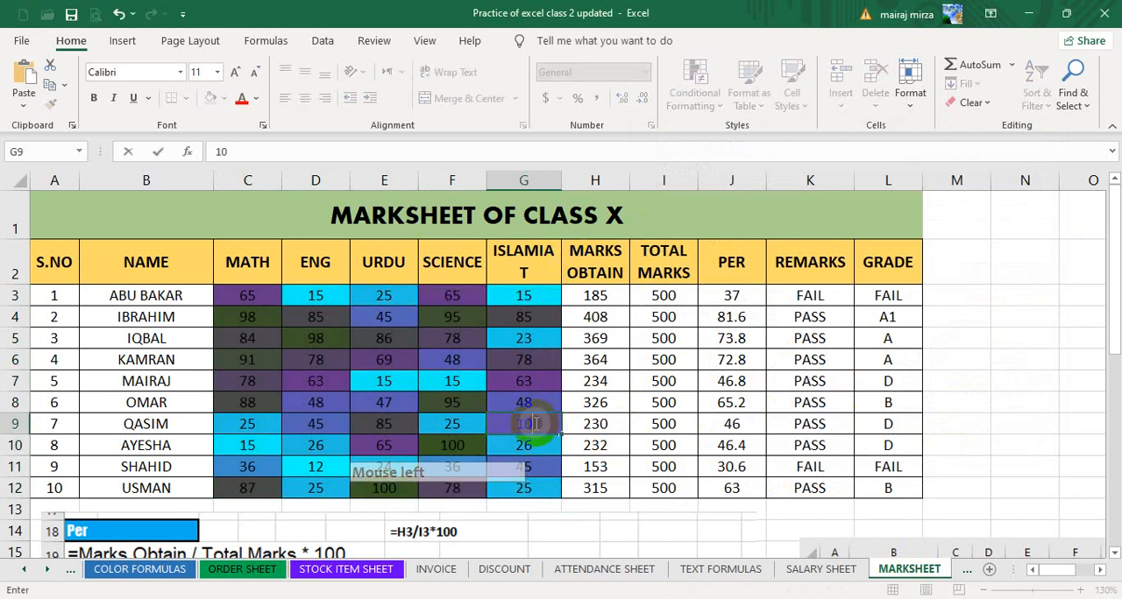
pyautogui.write('0')
pyautogui.press('Return')
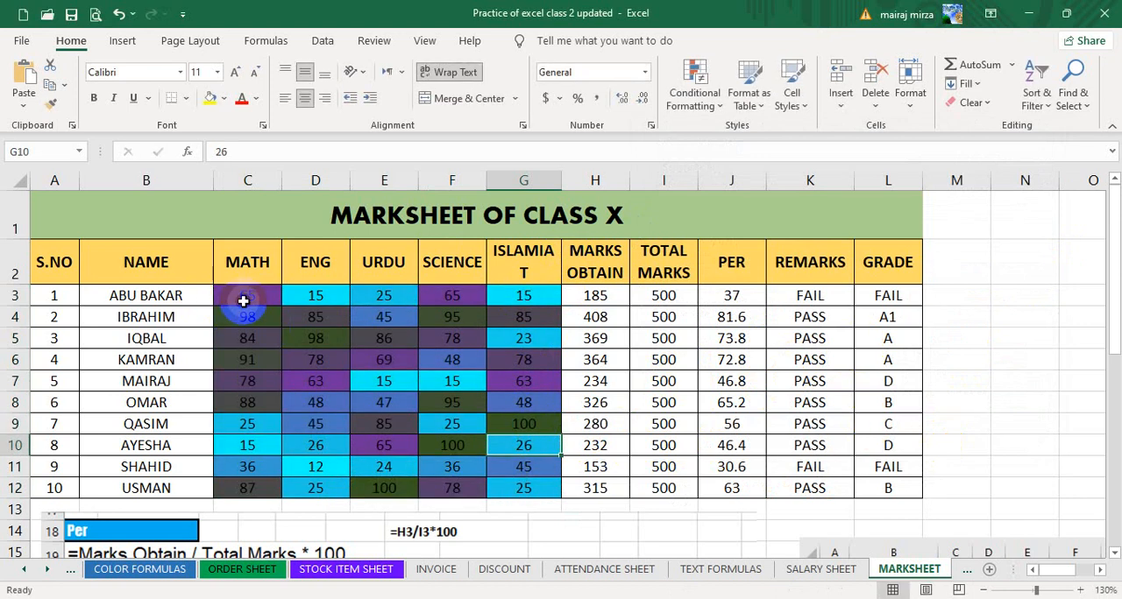
# Clear the conditional formatting rules from the marks in C3:G12 only.
pyautogui.moveTo(243, 301); pyautogui.dragTo(526, 438)
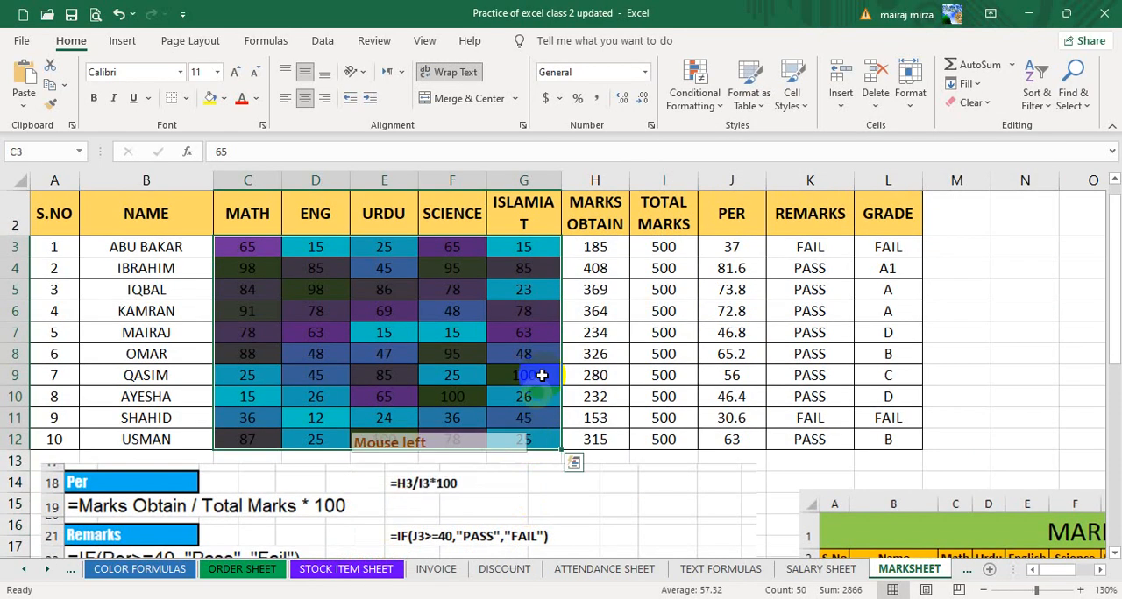
pyautogui.click(695, 83)
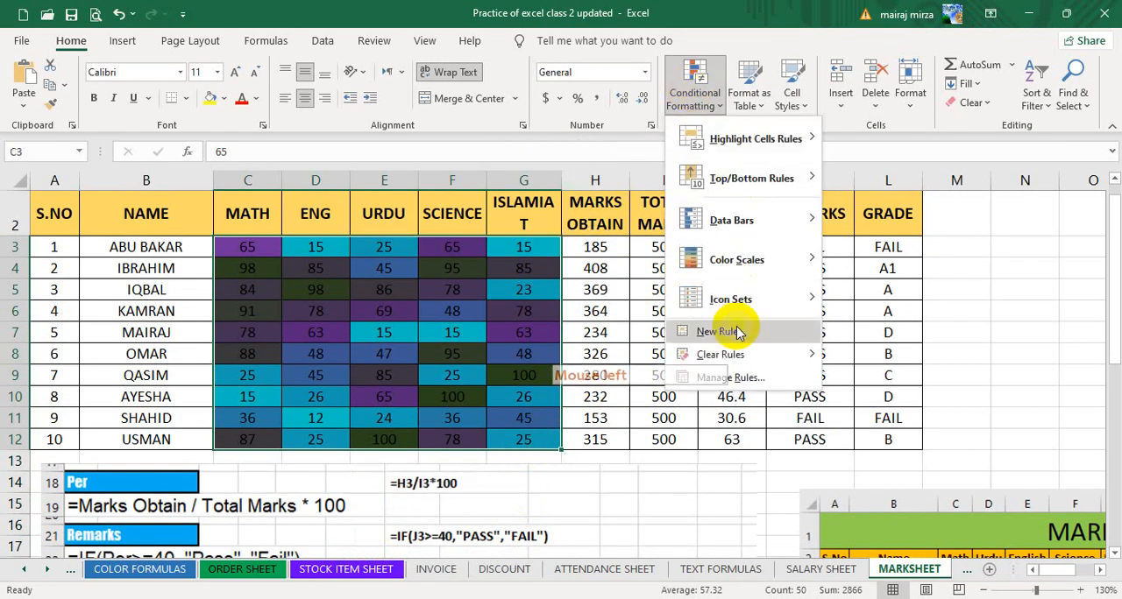
pyautogui.moveTo(815, 359)
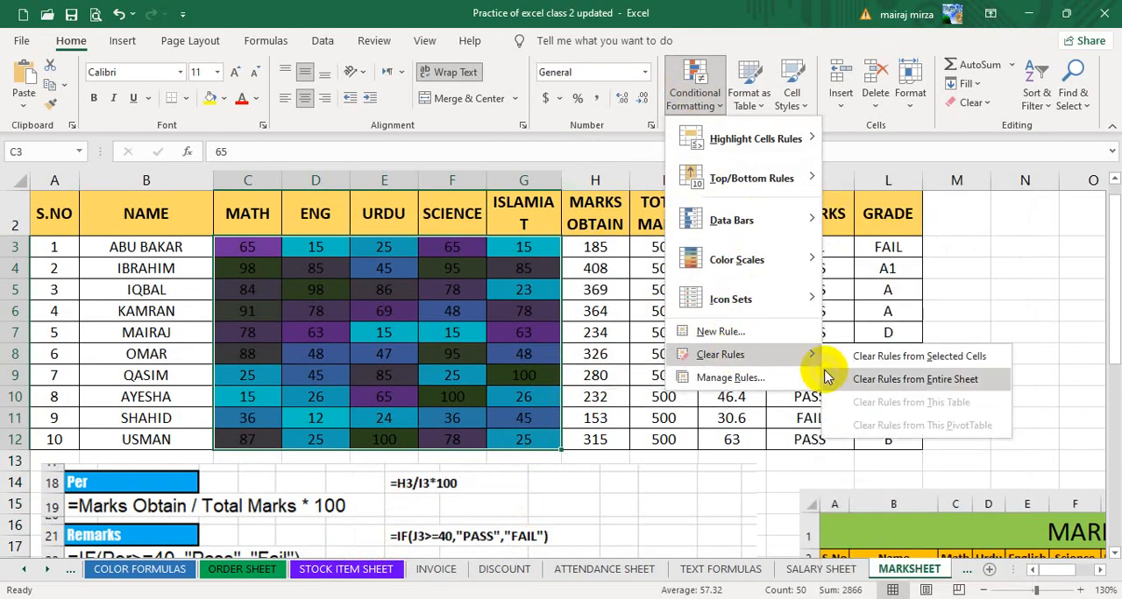
pyautogui.click(882, 360)
# Apply the 3 Traffic Lights (Rimmed) icon set to the marks in C3:G12.
pyautogui.click(697, 87)
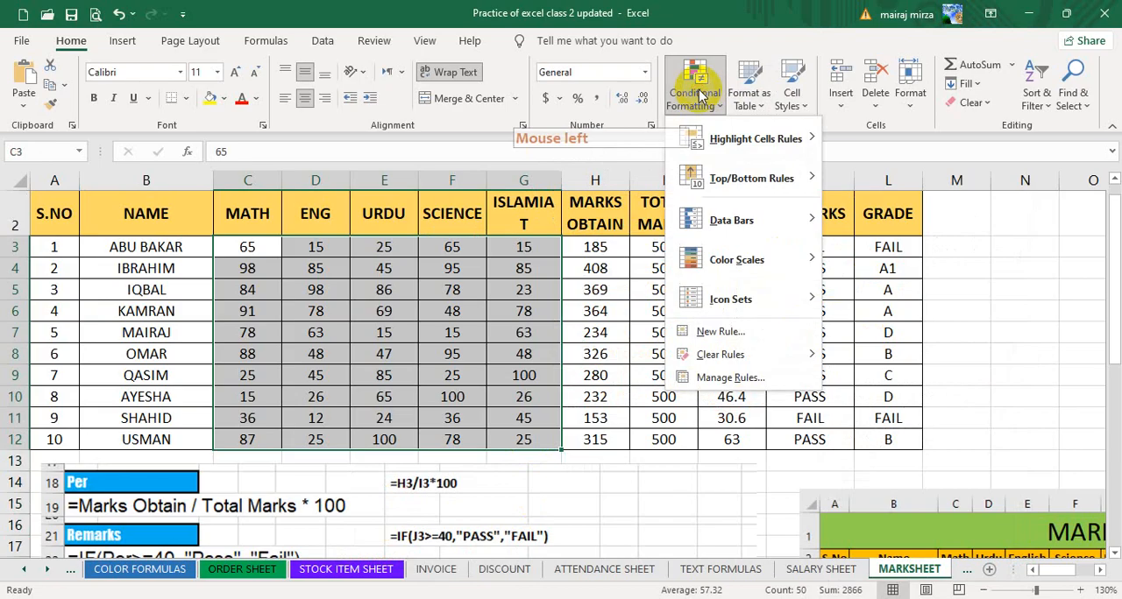
pyautogui.moveTo(724, 264)
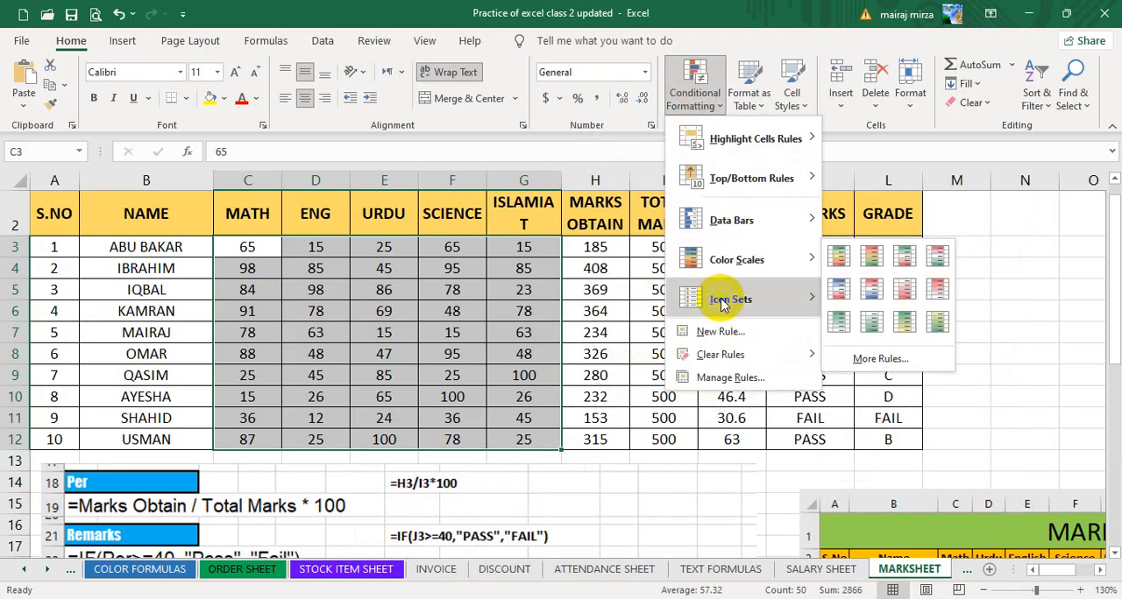
pyautogui.moveTo(722, 313)
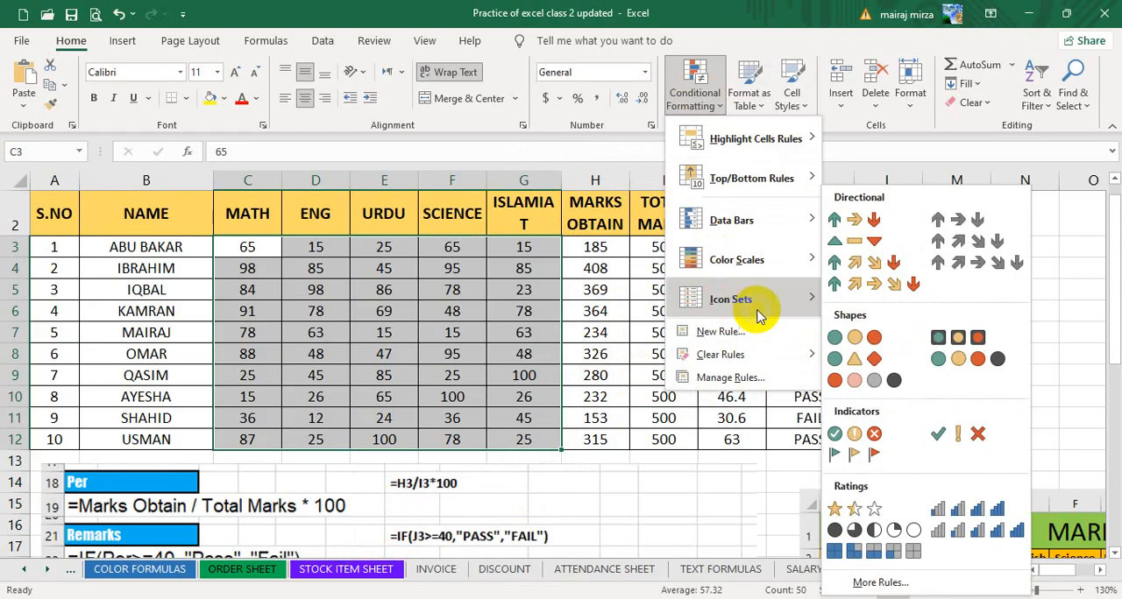
pyautogui.click(960, 340)
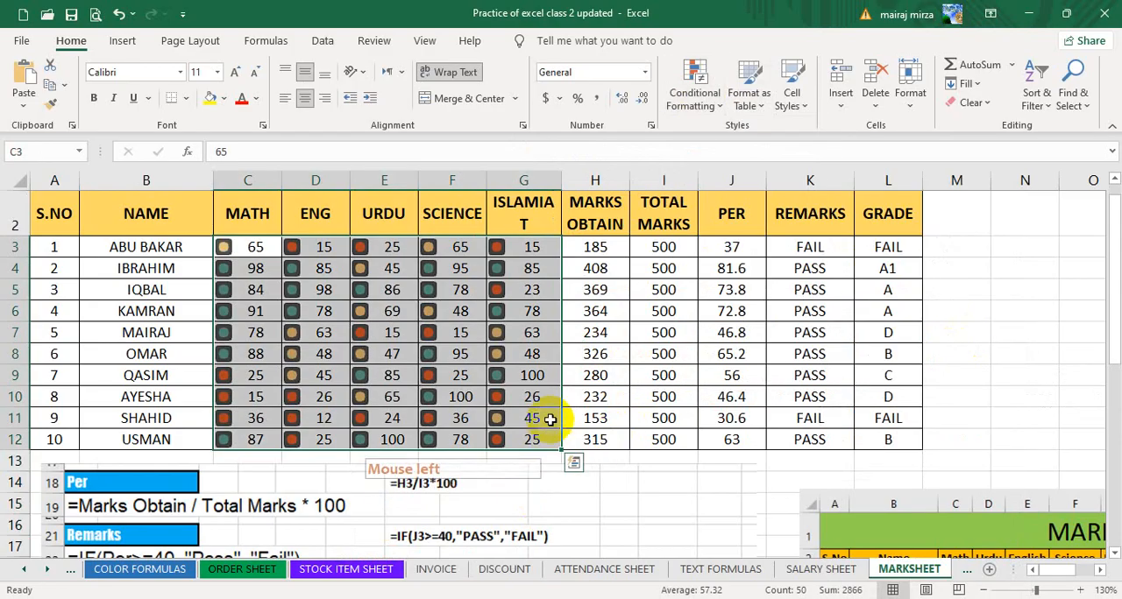
# Widen column G slightly so the ISLAMIAT heading fits on one line.
pyautogui.click(526, 249)
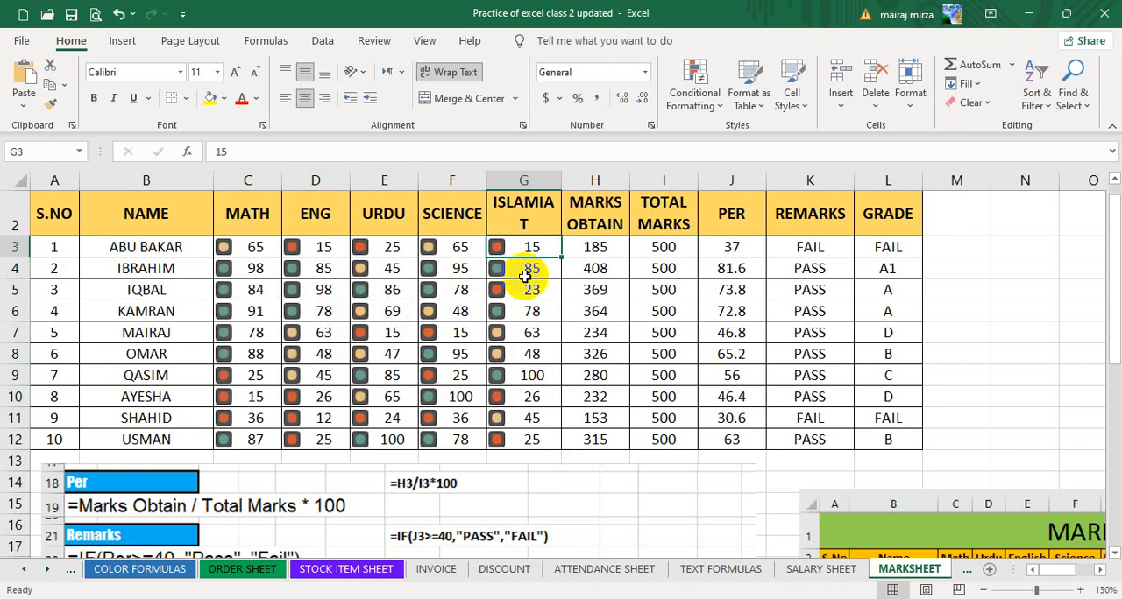
pyautogui.click(528, 217)
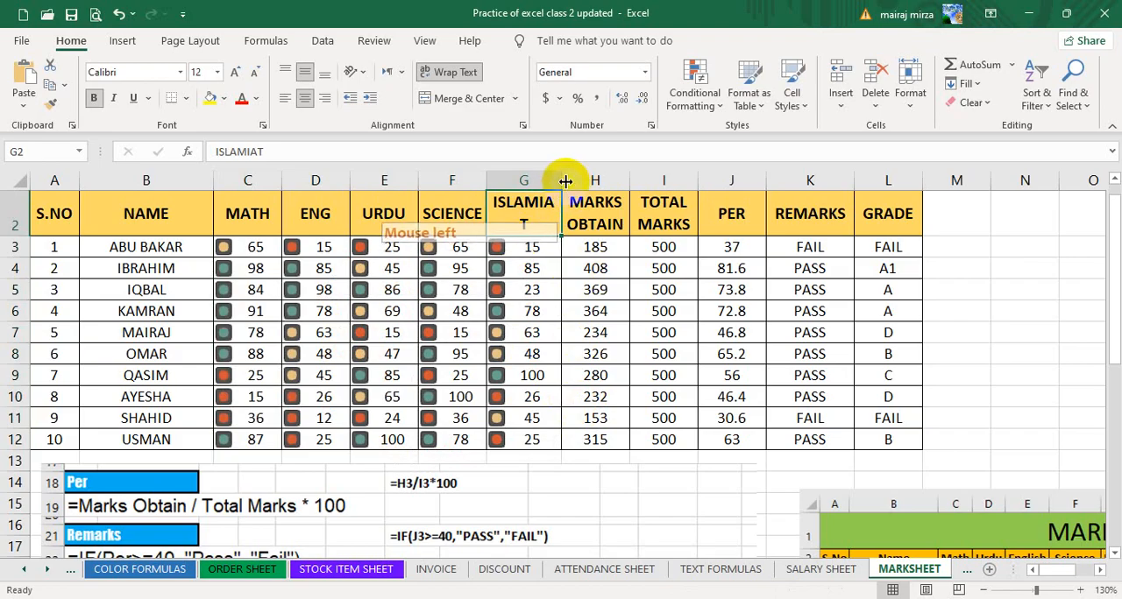
pyautogui.moveTo(560, 180); pyautogui.dragTo(573, 180)
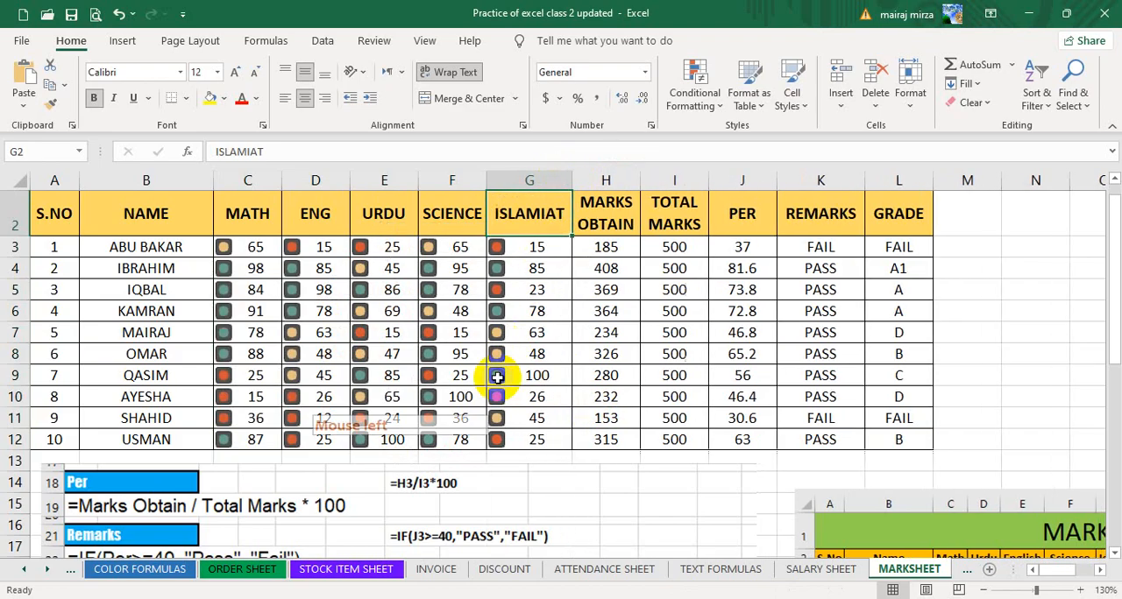
pyautogui.click(615, 317)
# Start a custom icon set rule for the marks in C3:G12, keeping the >= comparison for the green icon.
pyautogui.moveTo(255, 248); pyautogui.dragTo(531, 440)
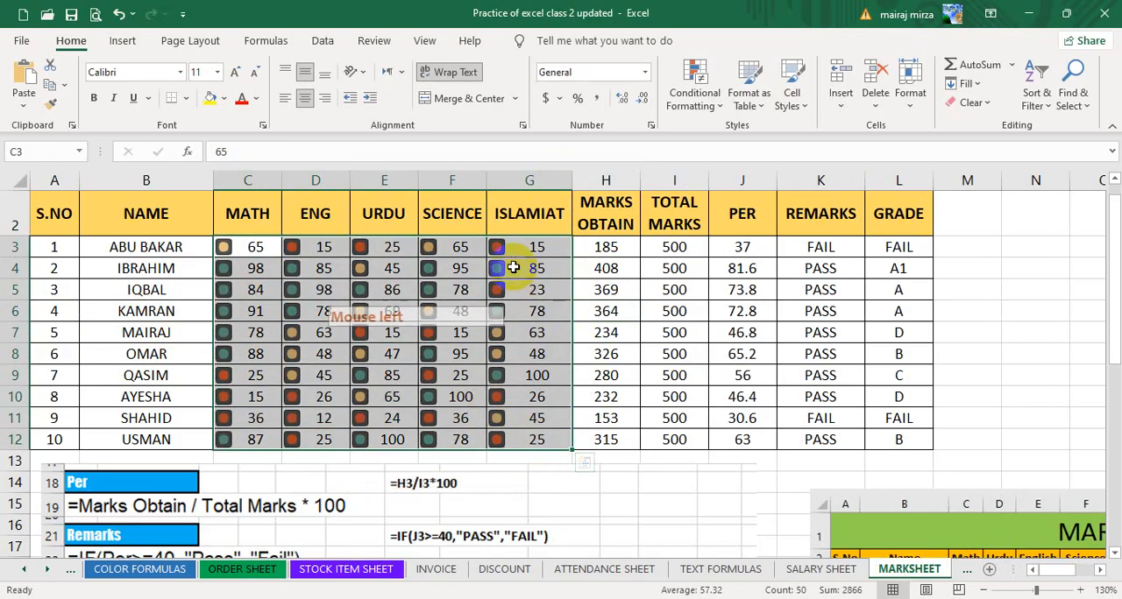
pyautogui.click(685, 92)
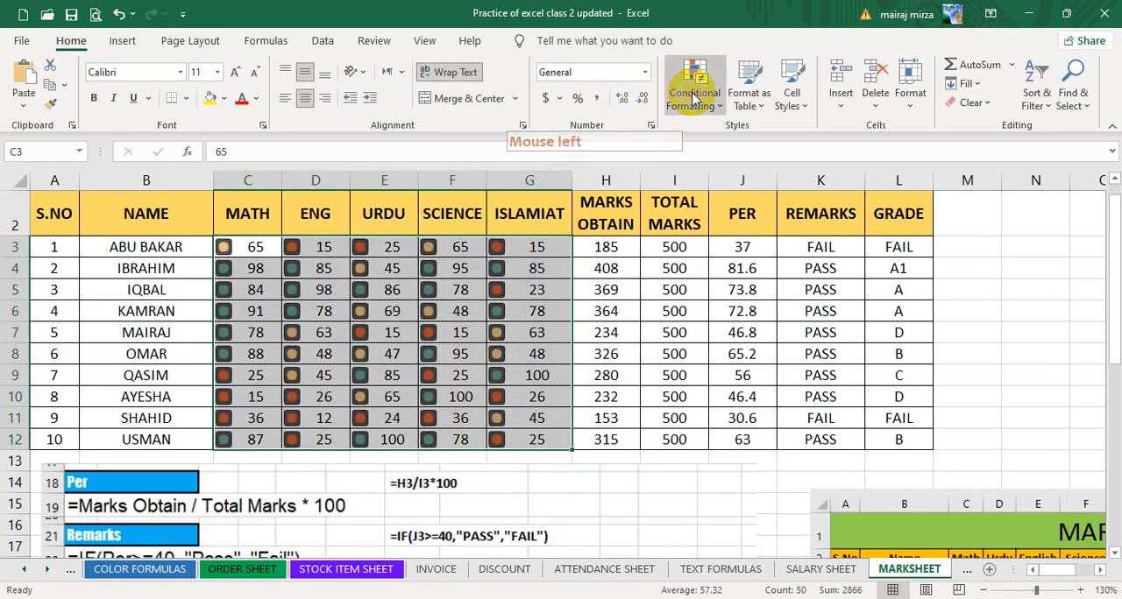
pyautogui.moveTo(730, 302)
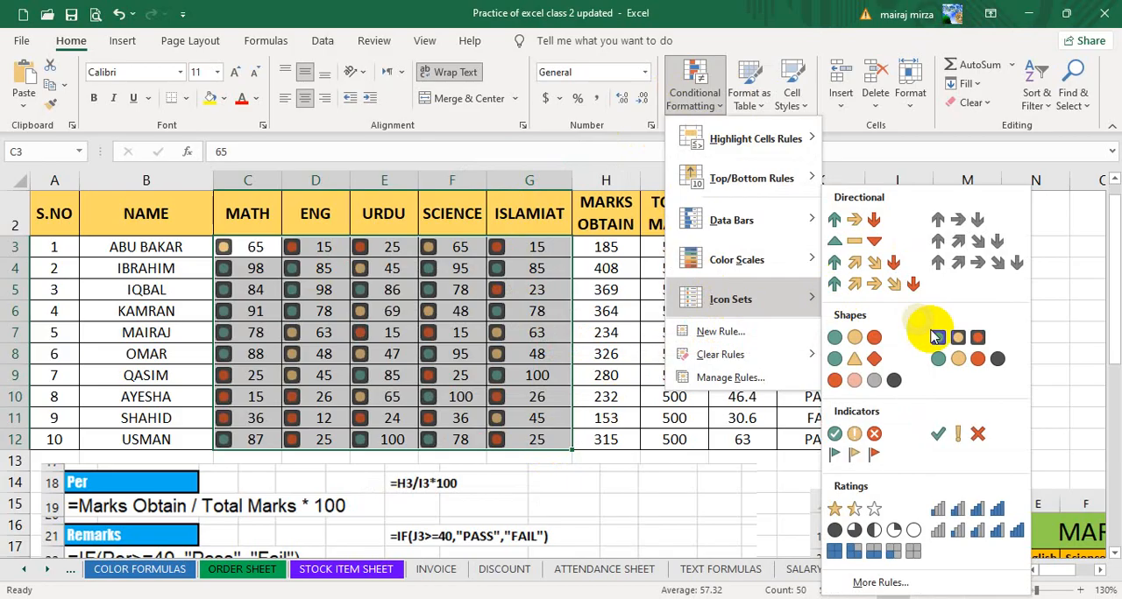
pyautogui.click(881, 583)
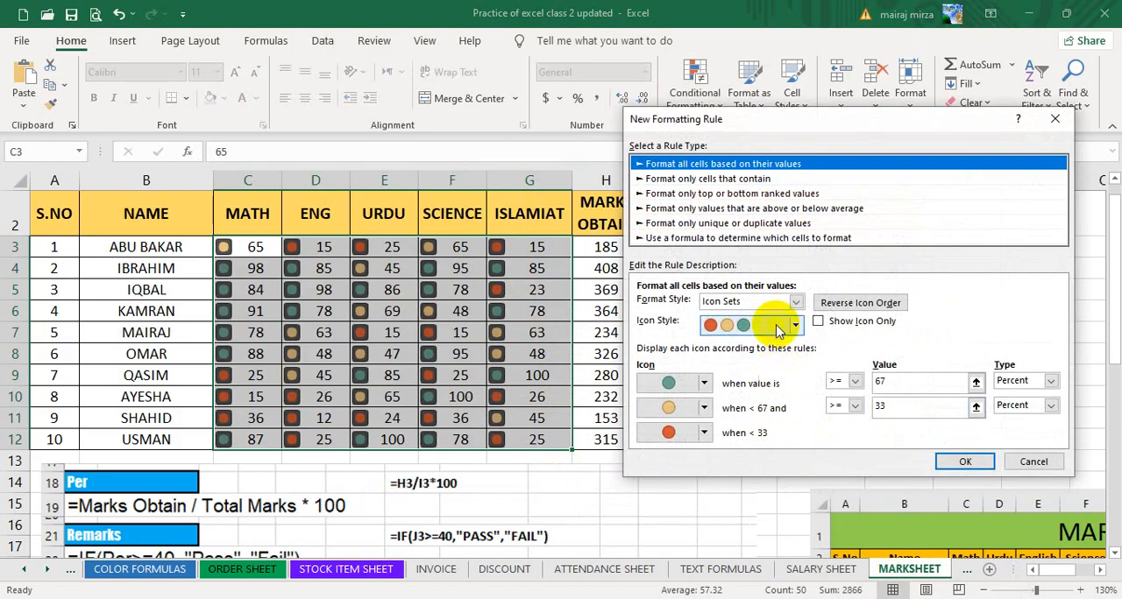
pyautogui.click(856, 382)
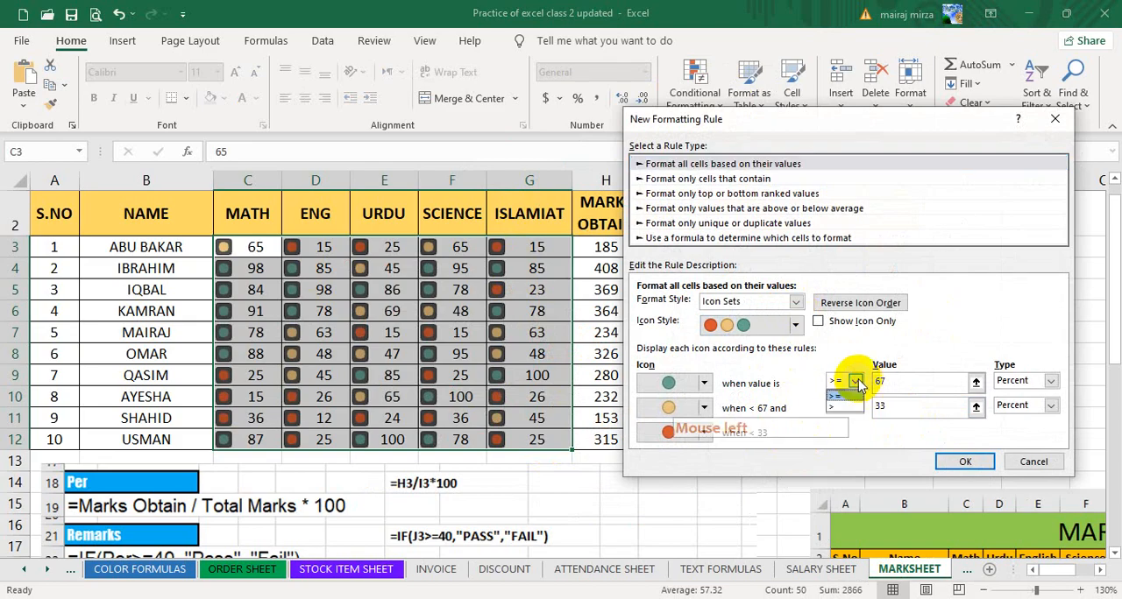
pyautogui.click(840, 396)
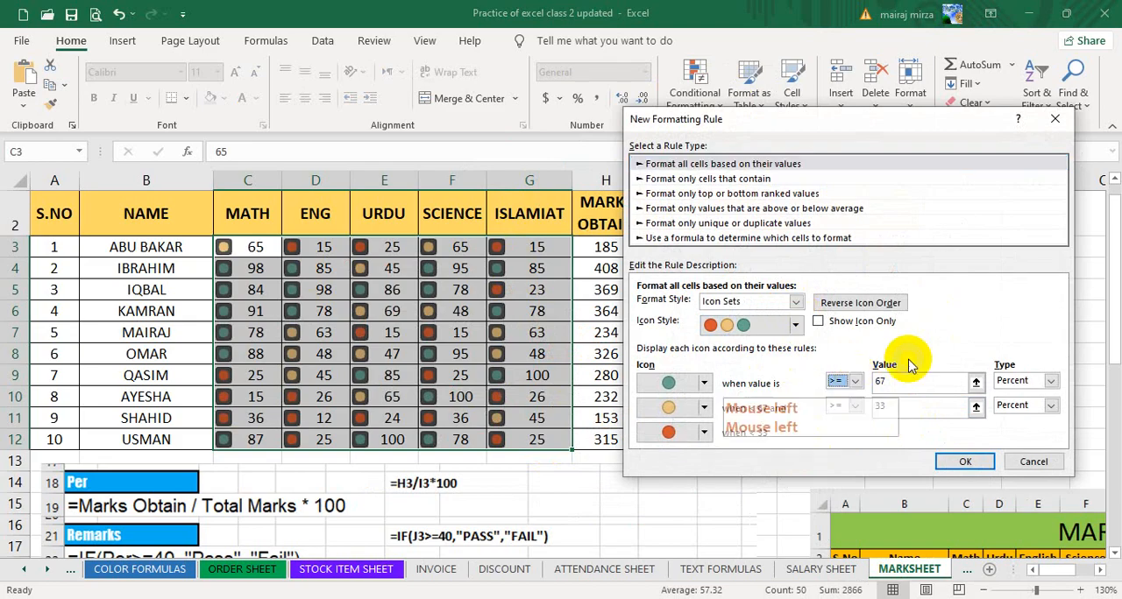
# Set the value type of both the green and yellow icon thresholds to Number.
pyautogui.click(1051, 382)
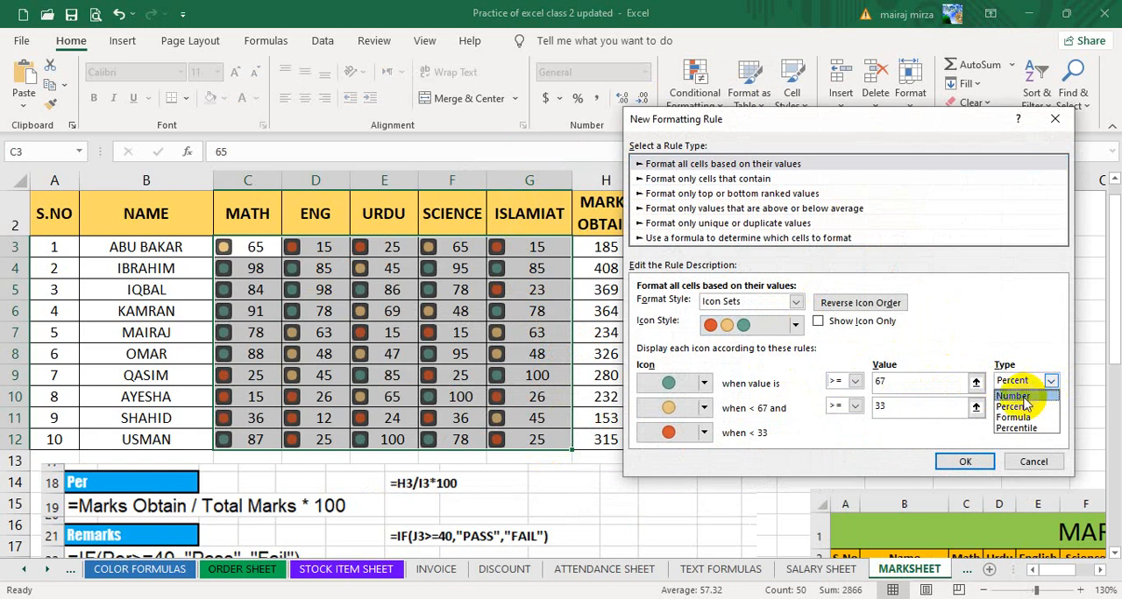
pyautogui.click(1024, 397)
pyautogui.click(1050, 407)
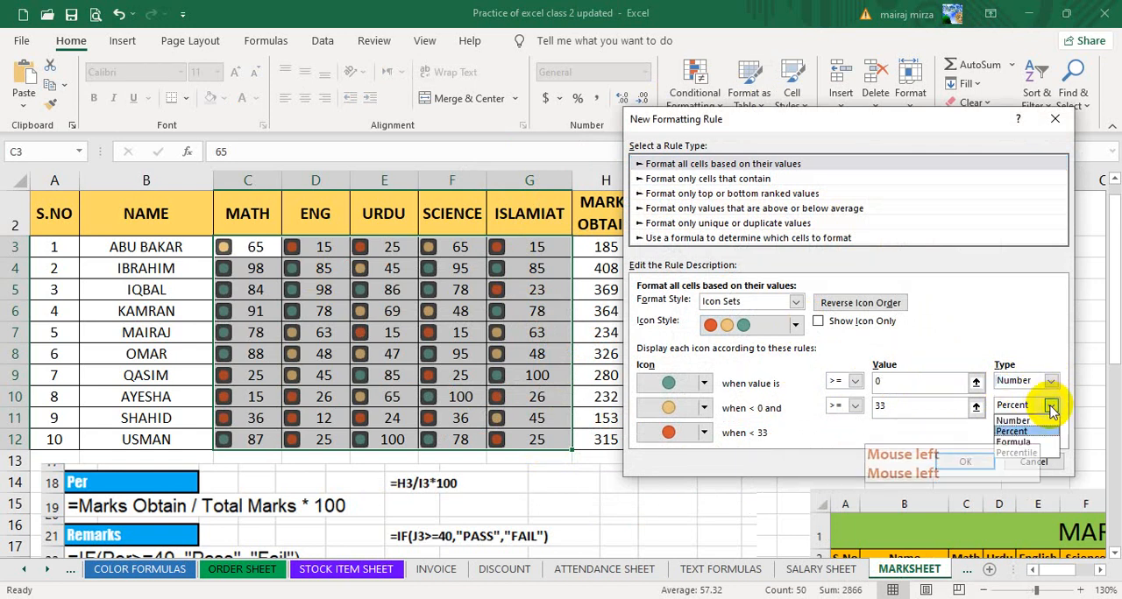
pyautogui.click(1017, 423)
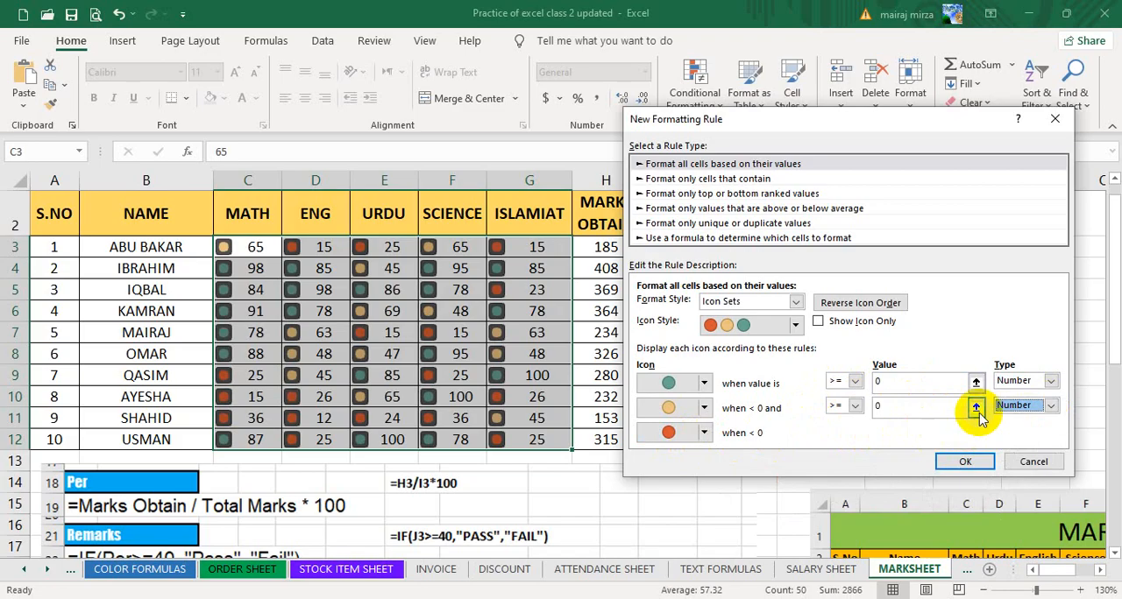
# Set the yellow icon threshold to 33 and the green icon threshold to 80, and apply the icon set rule.
pyautogui.click(903, 408)
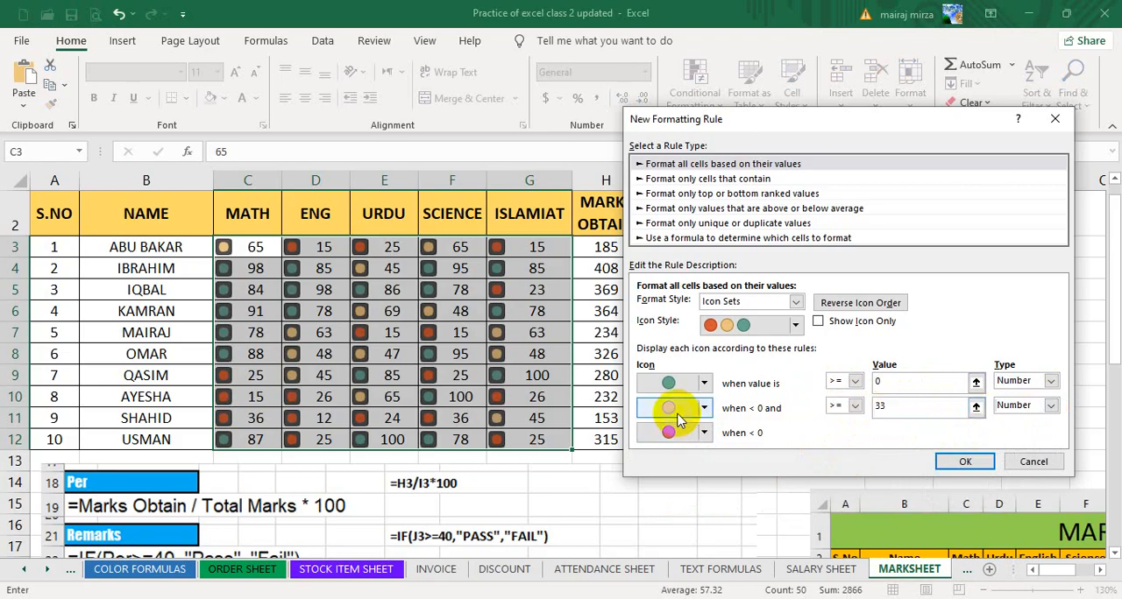
pyautogui.click(814, 382)
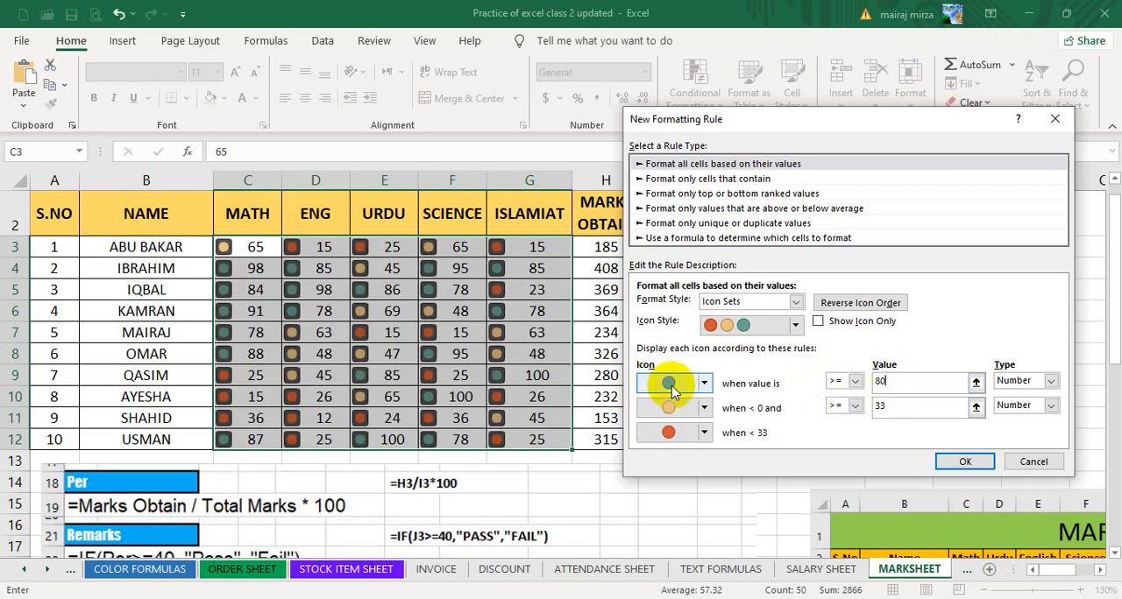
pyautogui.click(964, 462)
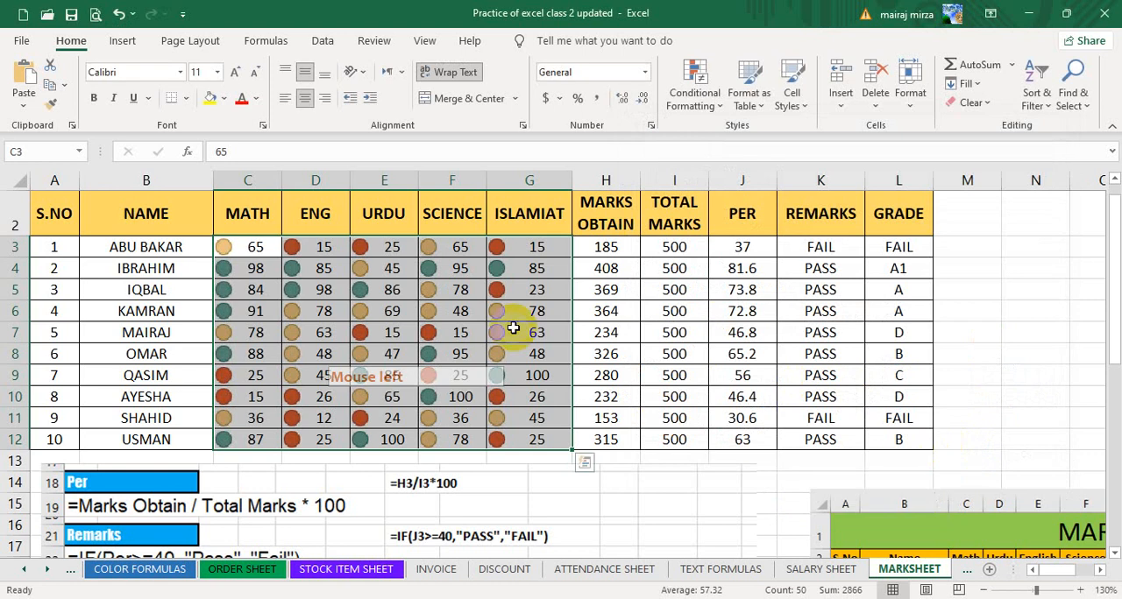
# Try 32 as the Islamiat mark in G10 to test the red icon threshold.
pyautogui.click(531, 396)
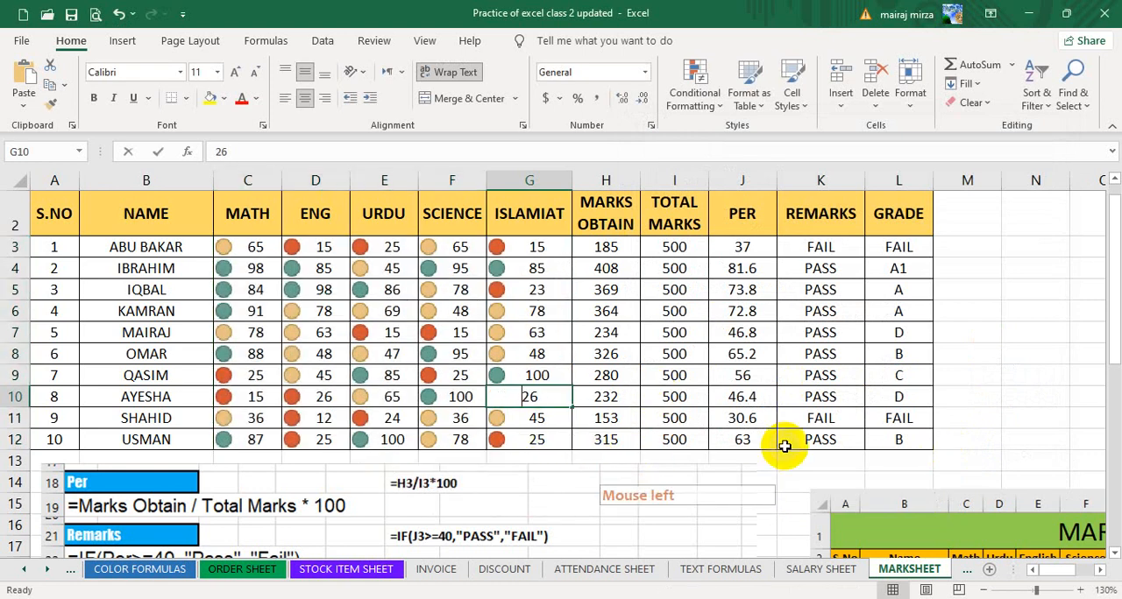
pyautogui.write('32')
pyautogui.press('Return')
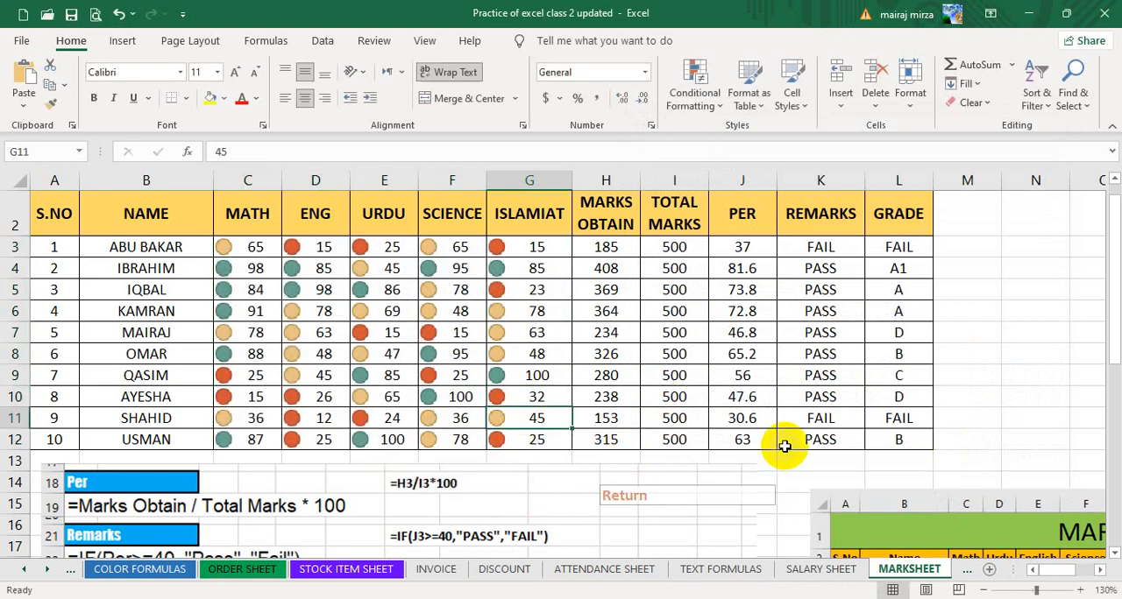
# Set the Islamiat mark in G10 to 33 and check the icons of other marks in that column.
pyautogui.press('Up')
pyautogui.write('33')
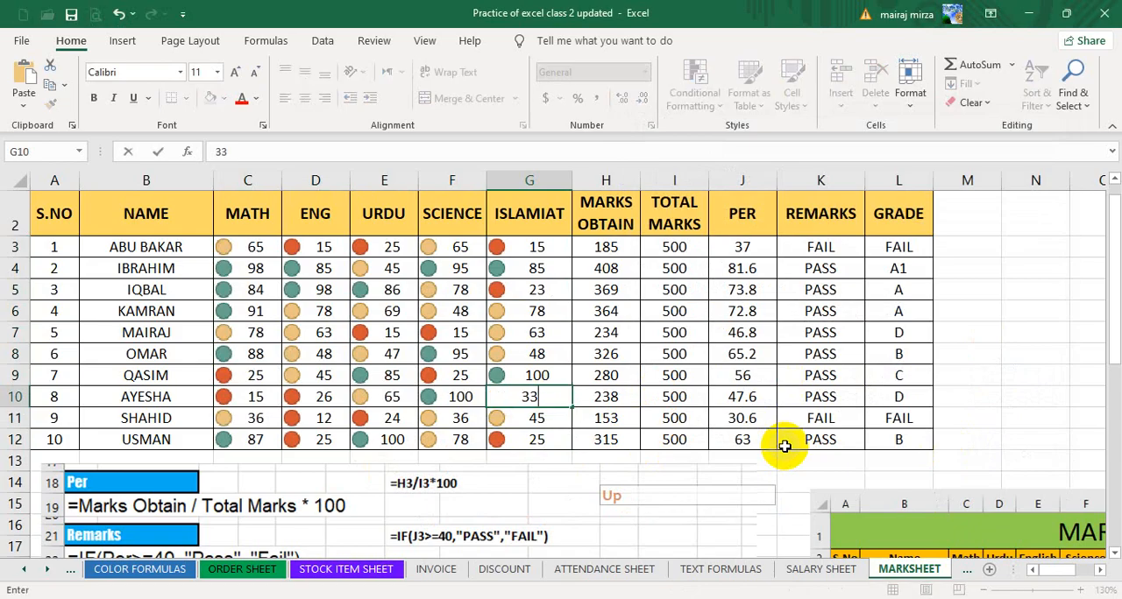
pyautogui.press('Return')
pyautogui.click(539, 399)
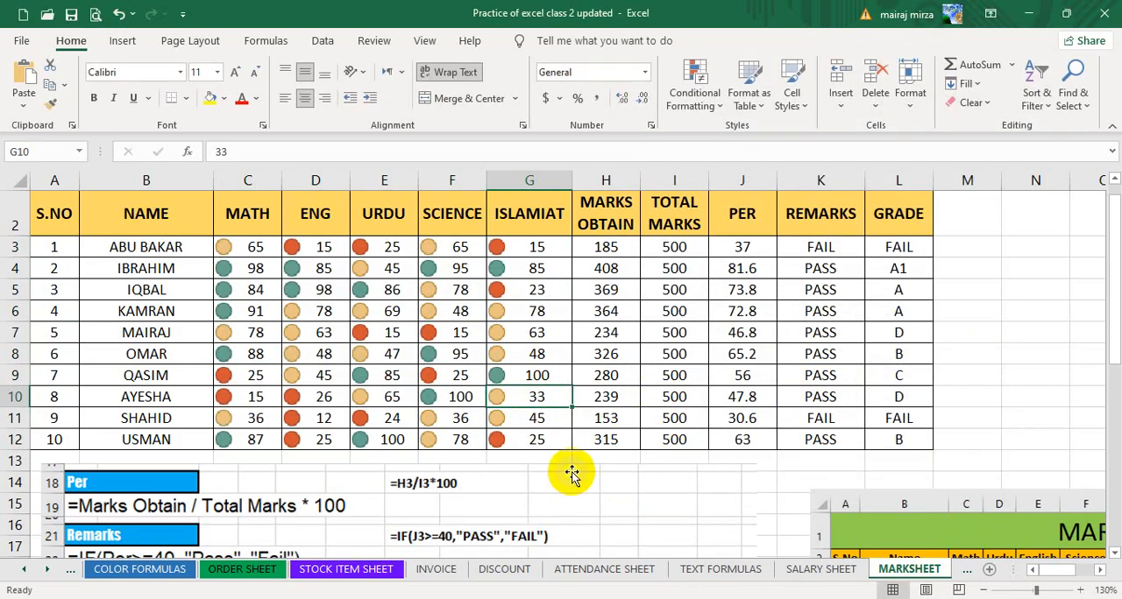
pyautogui.click(536, 331)
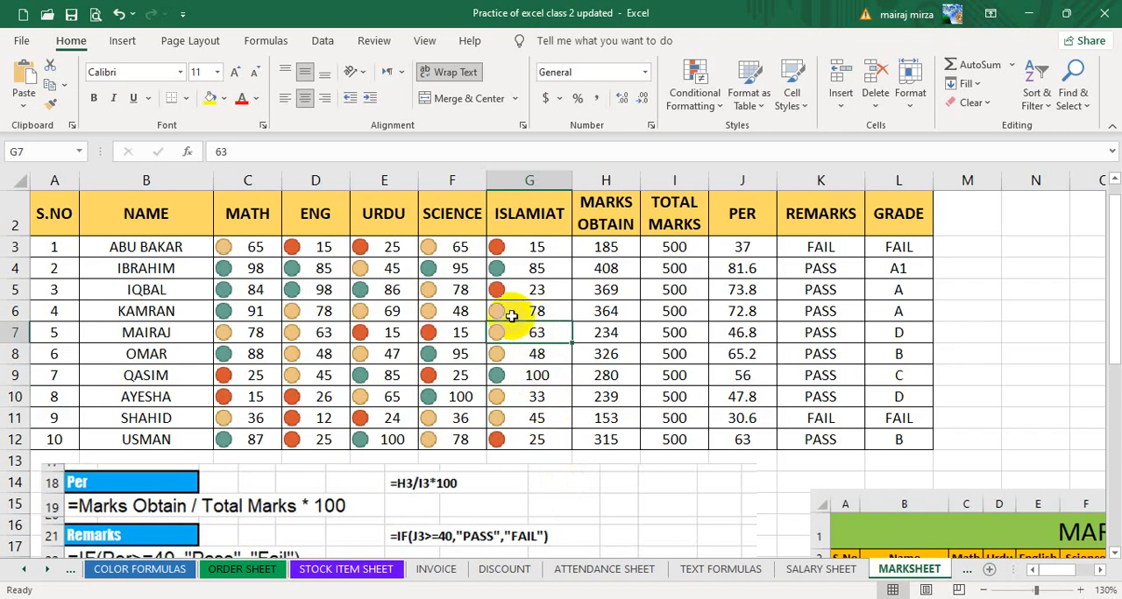
pyautogui.click(531, 288)
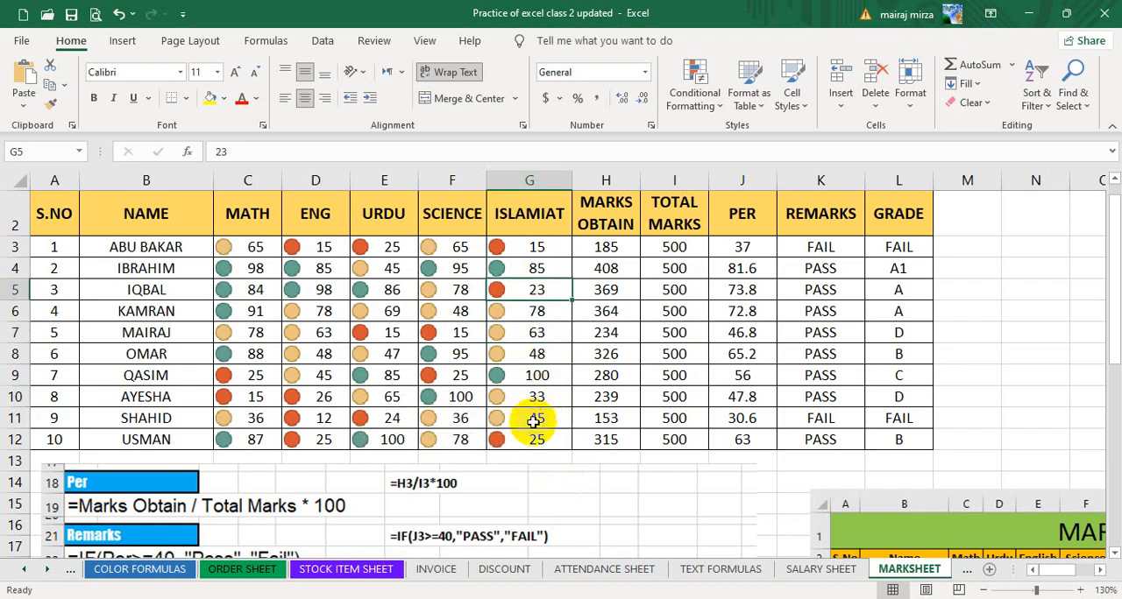
# Test the green icon threshold on the Islamiat mark in G7 by entering 80 and then 79.
pyautogui.click(531, 333)
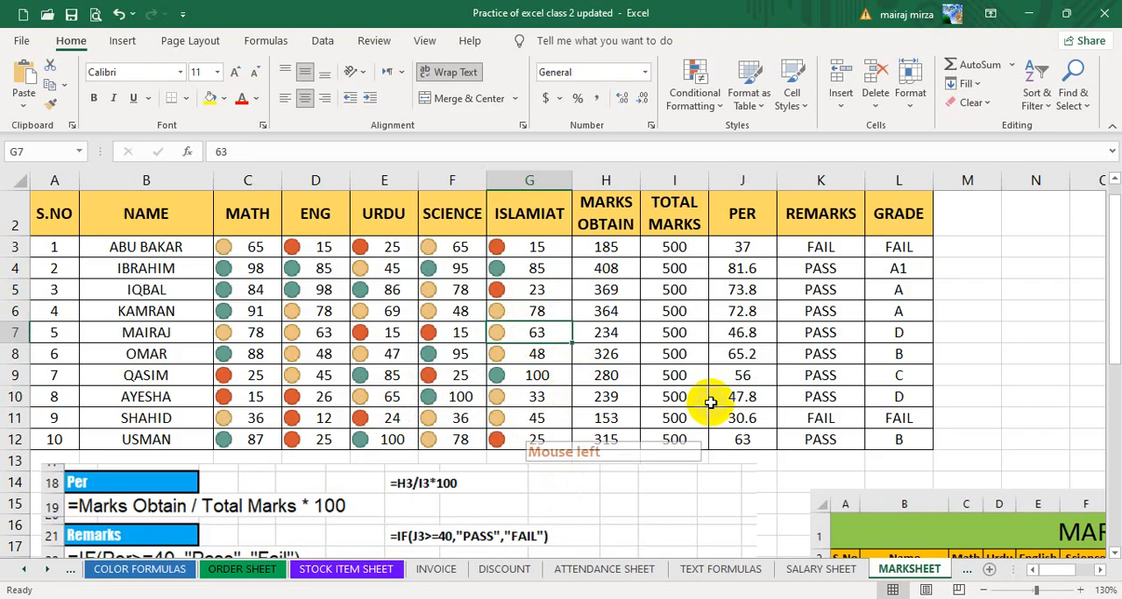
pyautogui.write('80')
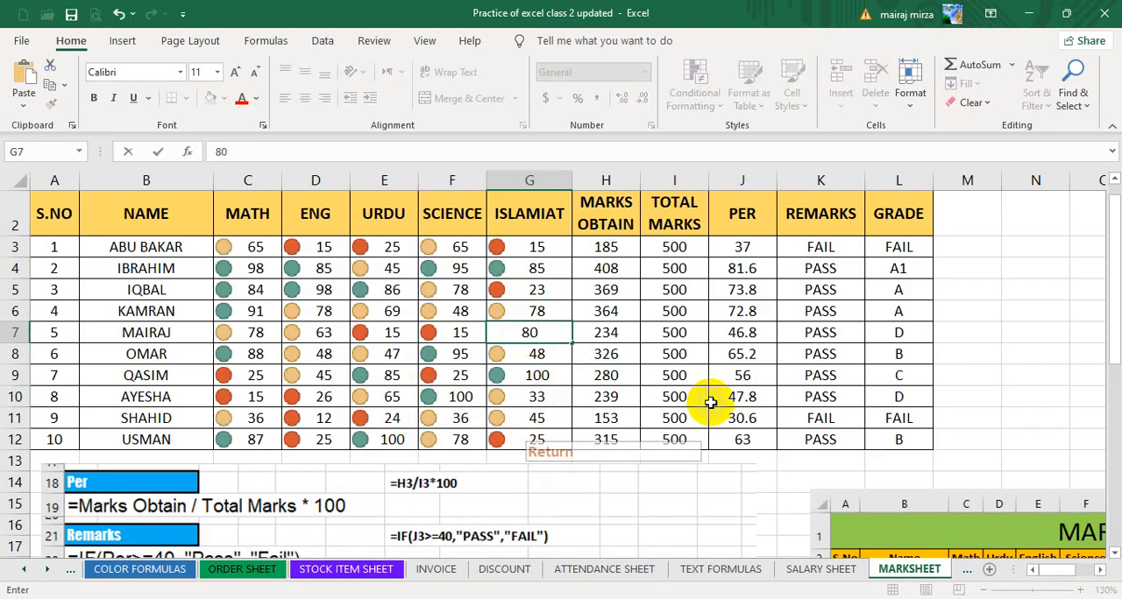
pyautogui.press('Return')
pyautogui.press('Up')
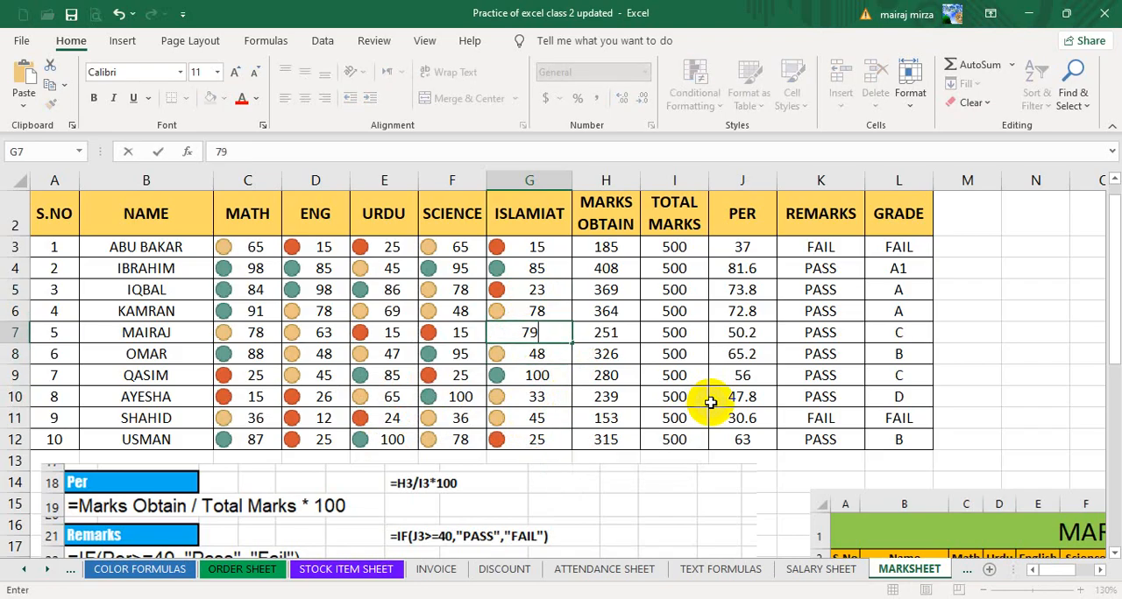
pyautogui.press('Return')
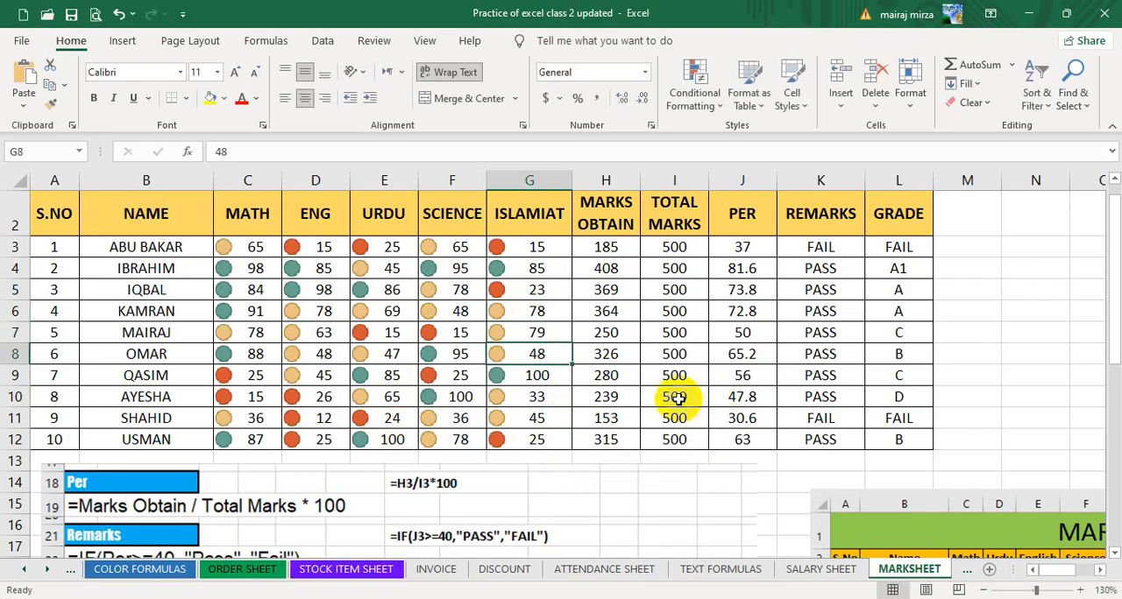
pyautogui.click(531, 270)
# Apply the 4 Ratings bar icon set to the subject marks in C3:G12.
pyautogui.moveTo(256, 247); pyautogui.dragTo(517, 441)
pyautogui.click(697, 96)
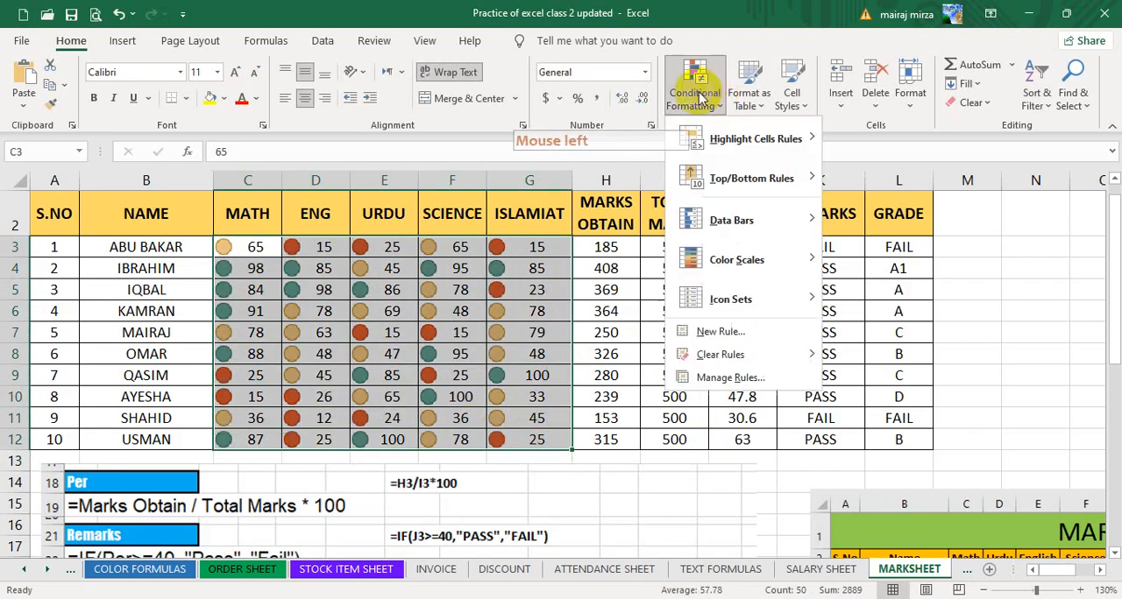
pyautogui.moveTo(726, 311)
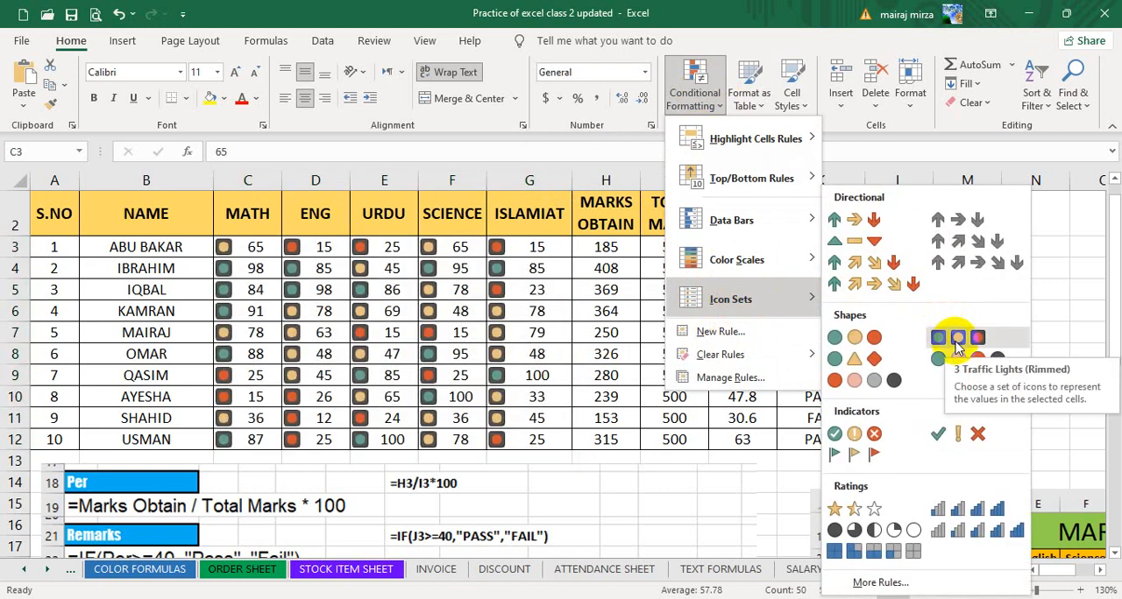
pyautogui.click(945, 513)
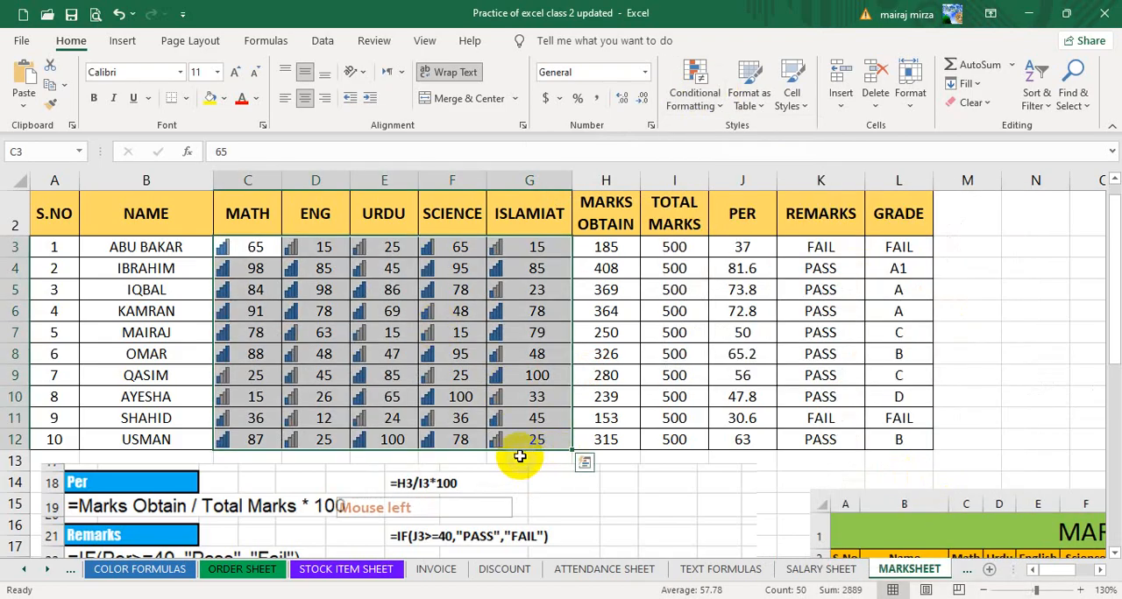
pyautogui.click(522, 447)
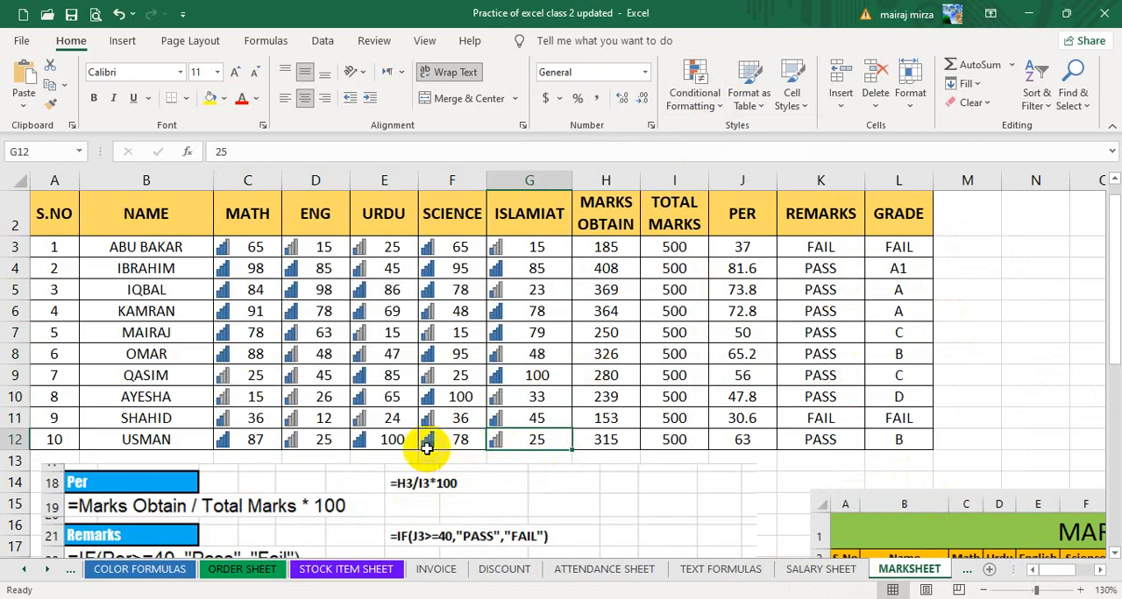
# Apply the 3 Stars icon set to the marks in C3:G12 and check the star icons of individual marks.
pyautogui.moveTo(253, 249); pyautogui.dragTo(533, 436)
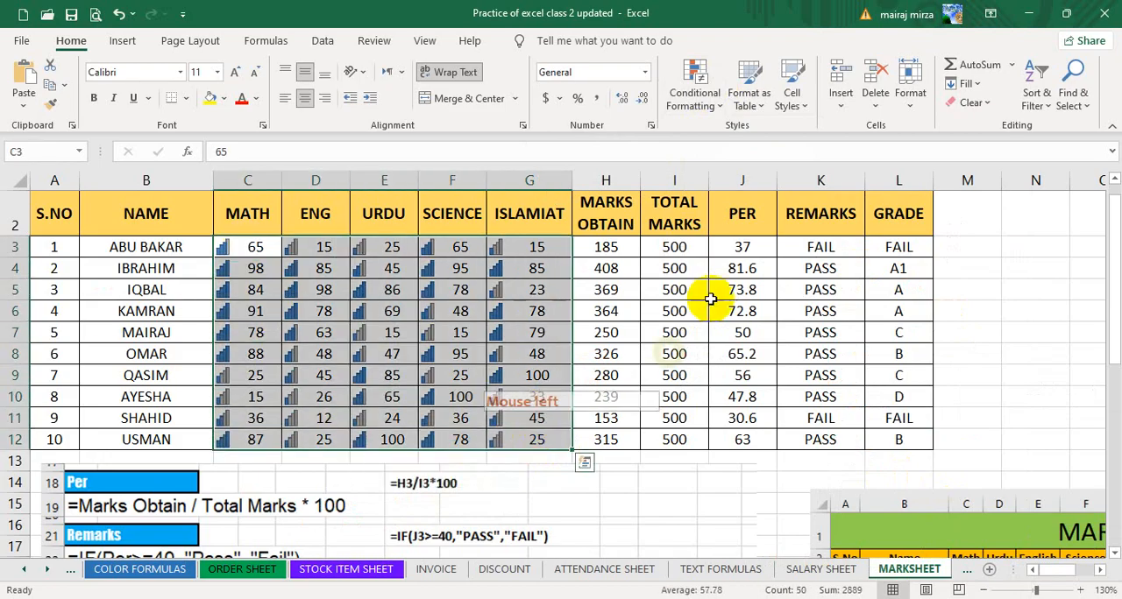
pyautogui.click(697, 91)
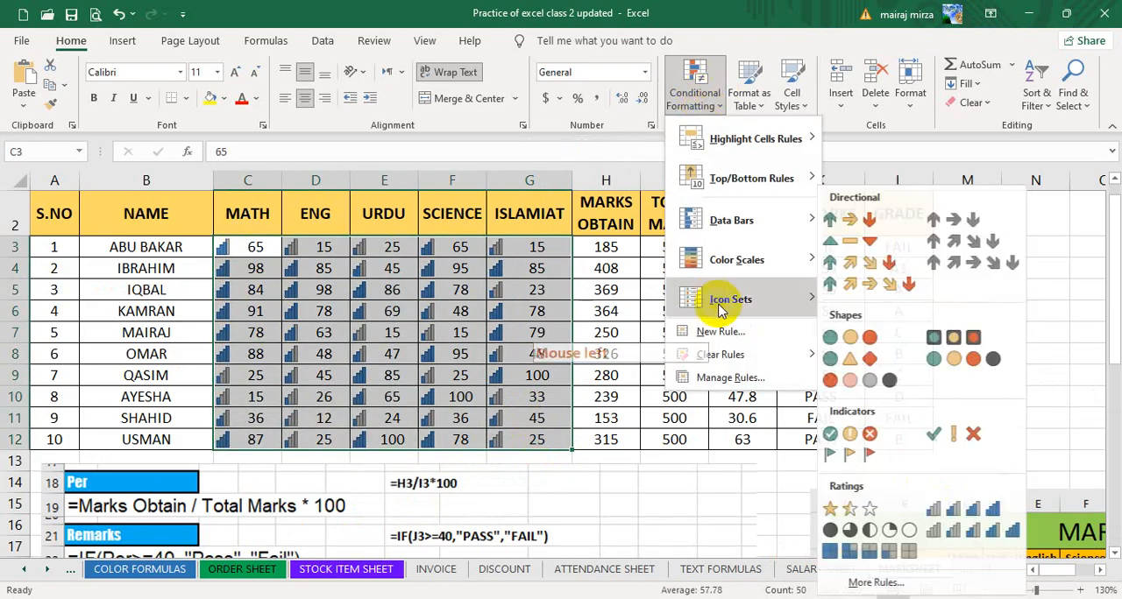
pyautogui.click(852, 510)
pyautogui.click(377, 421)
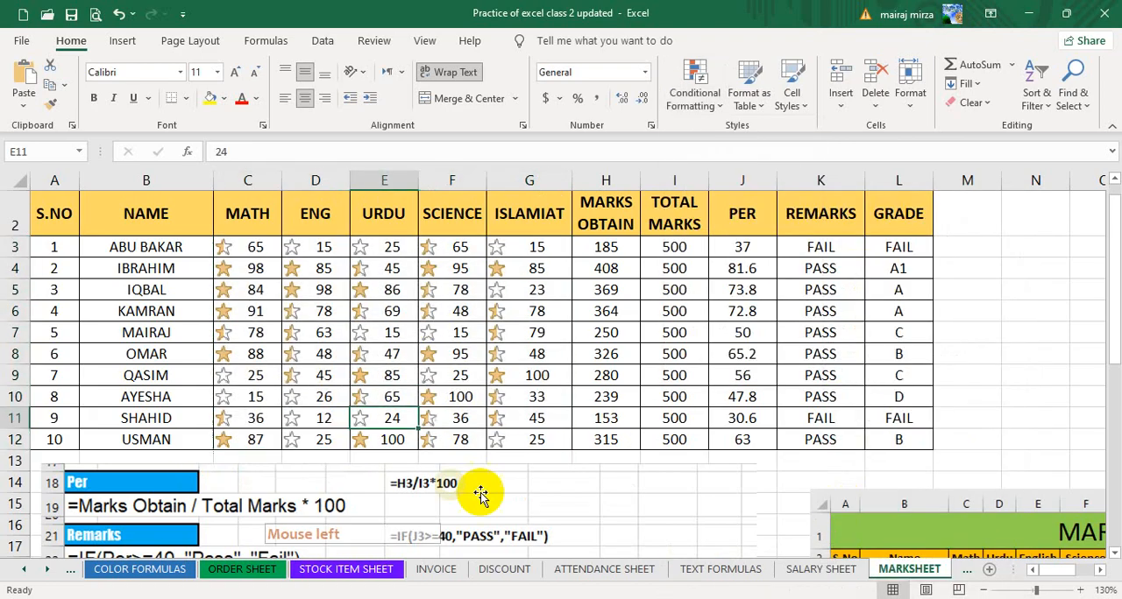
pyautogui.click(302, 419)
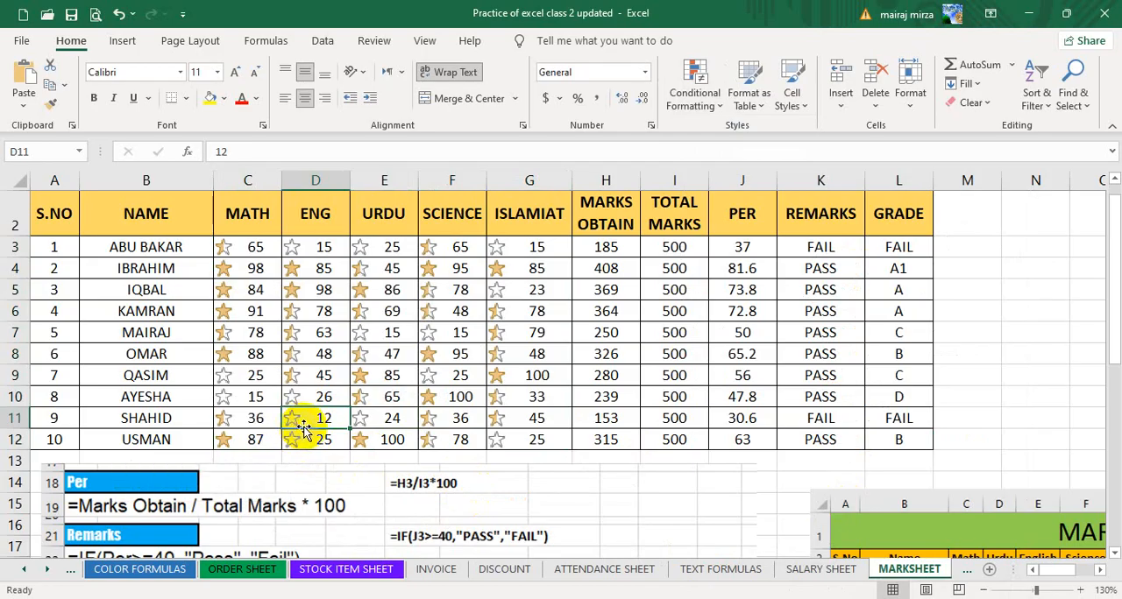
pyautogui.click(241, 314)
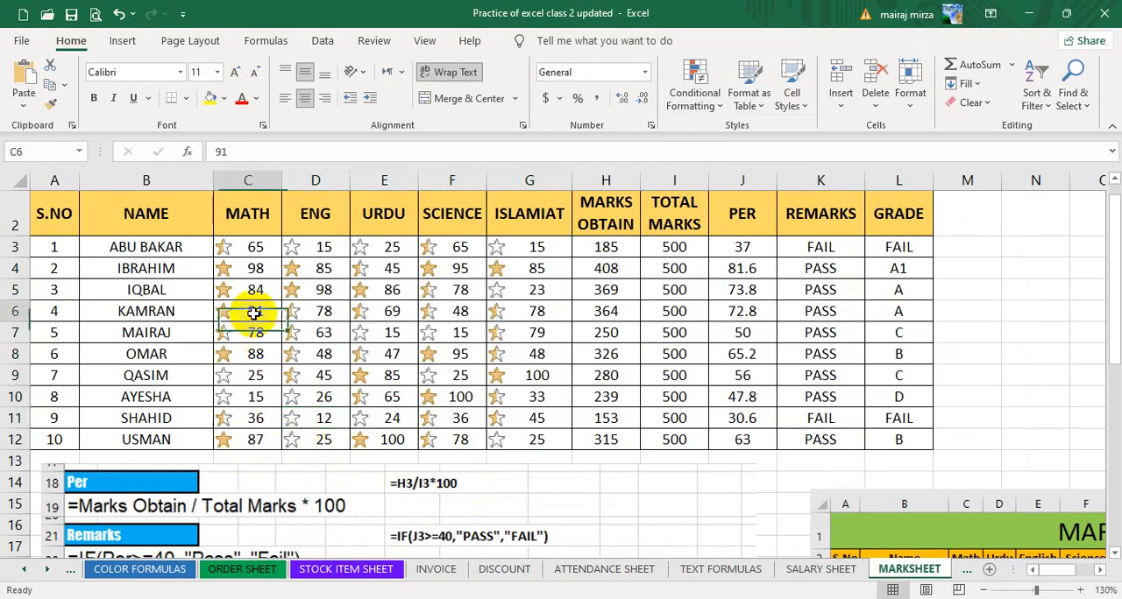
# Clear the conditional formatting rules from the selected marks in C3:G12.
pyautogui.moveTo(254, 246); pyautogui.dragTo(568, 450)
pyautogui.click(694, 95)
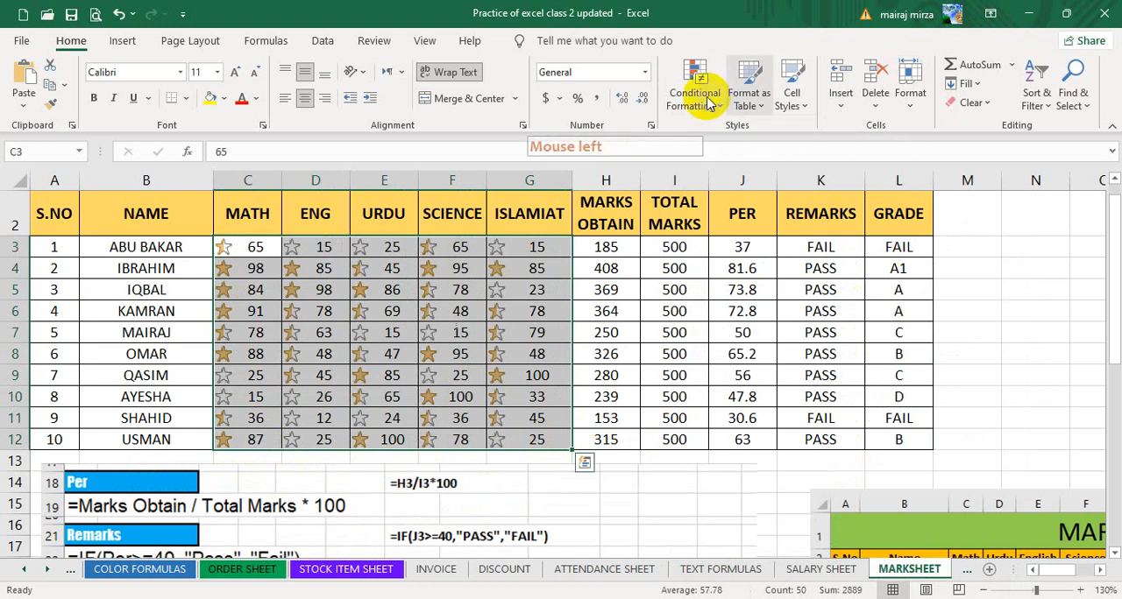
pyautogui.click(721, 354)
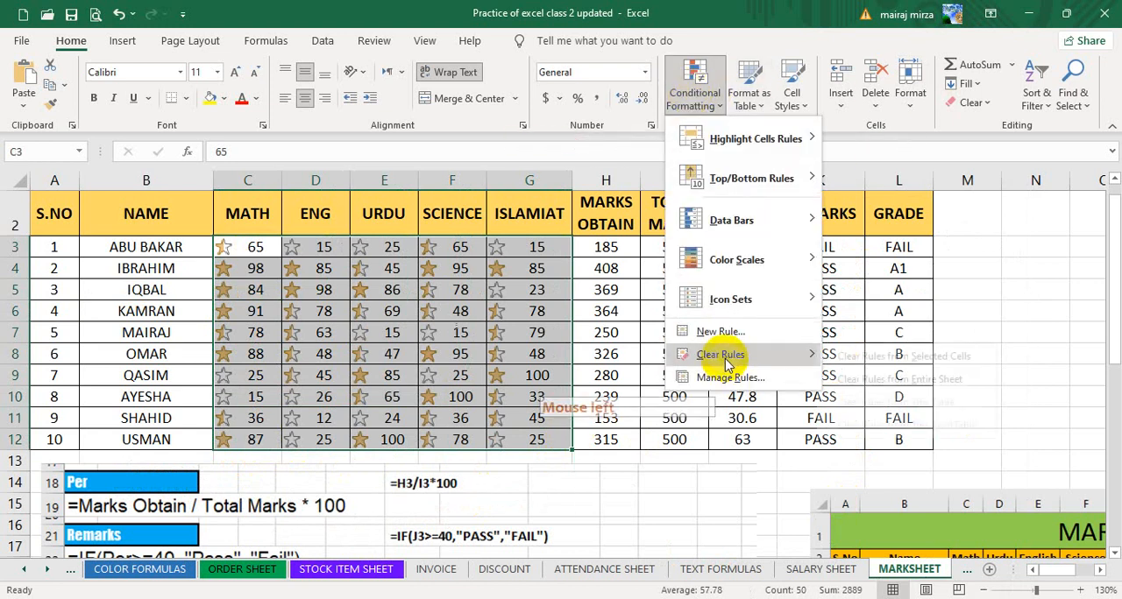
pyautogui.click(914, 358)
pyautogui.click(701, 84)
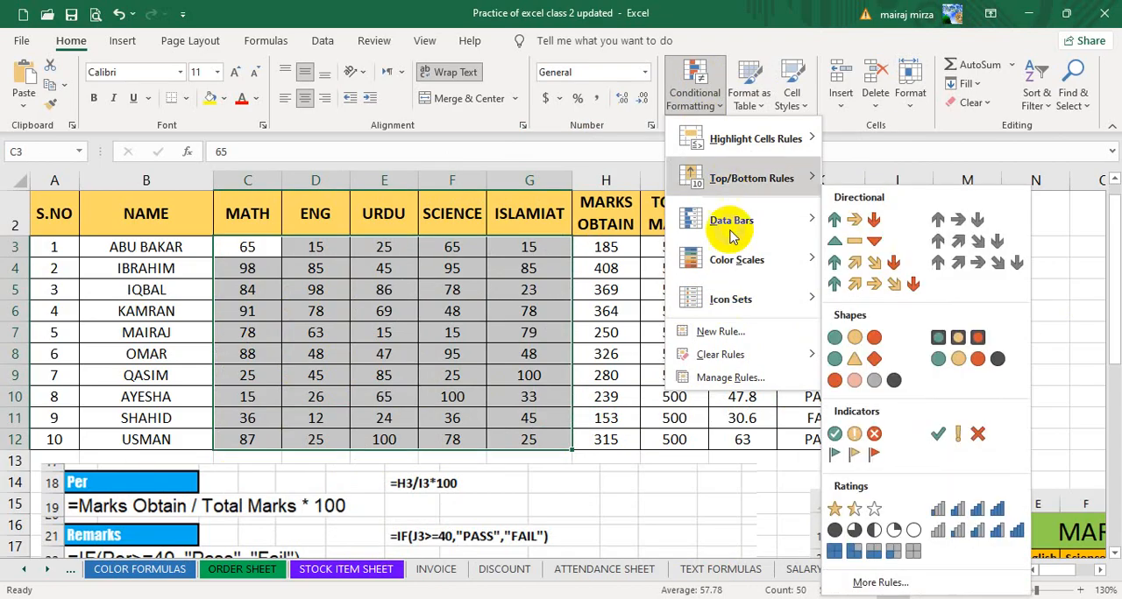
pyautogui.click(932, 268)
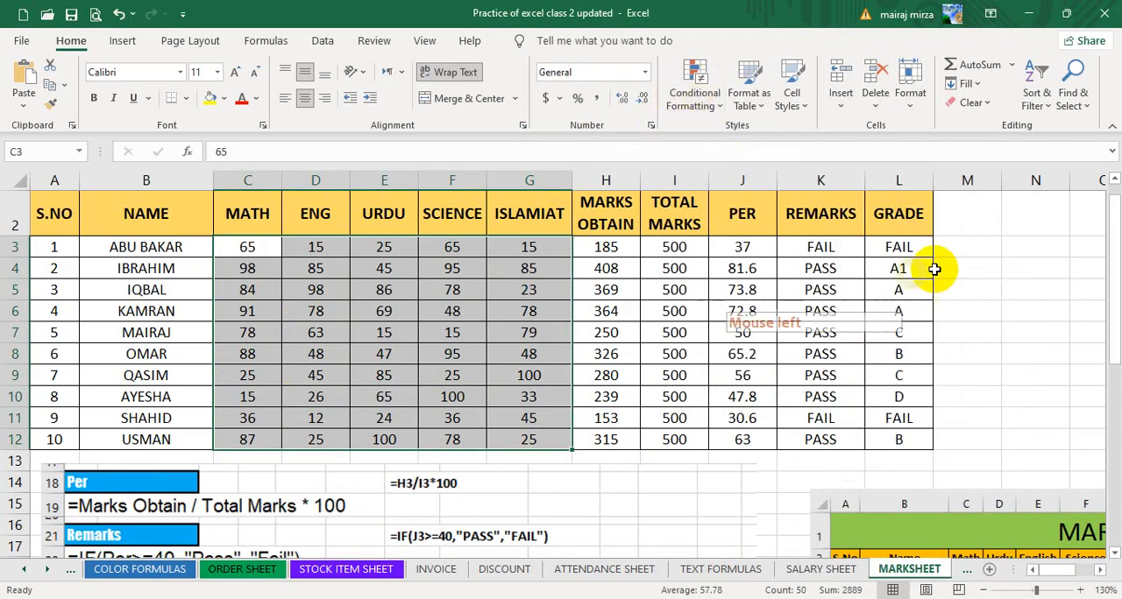
pyautogui.click(1034, 245)
pyautogui.click(939, 313)
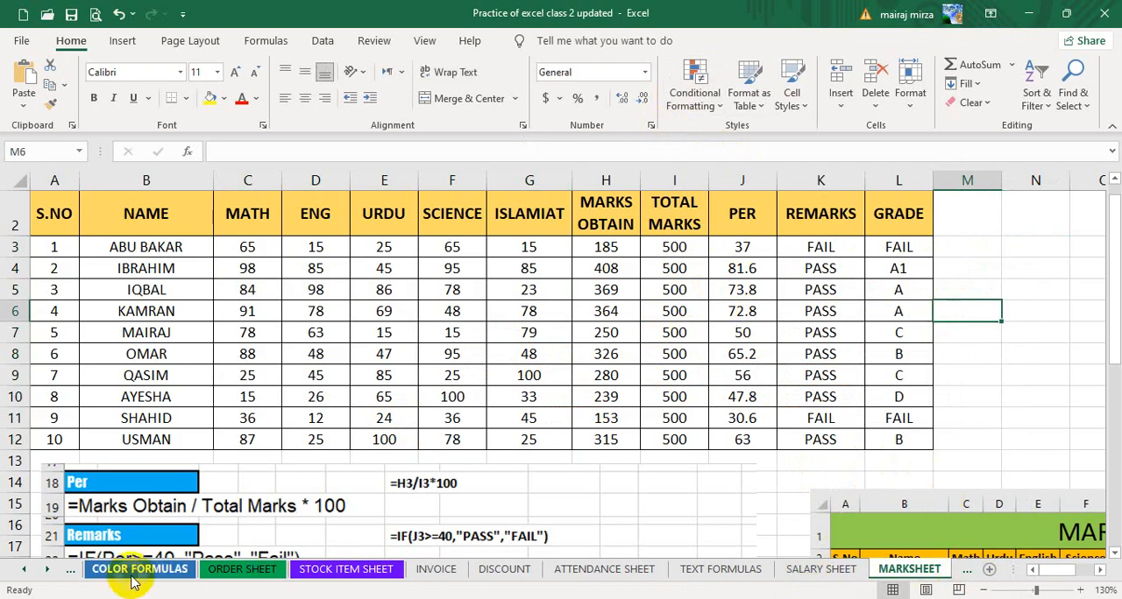
# Insert a new blank worksheet after MARKSHEET and select cell I5 in it.
pyautogui.click(50, 571)
pyautogui.click(50, 571)
pyautogui.click(50, 571)
pyautogui.click(50, 571)
pyautogui.click(50, 571)
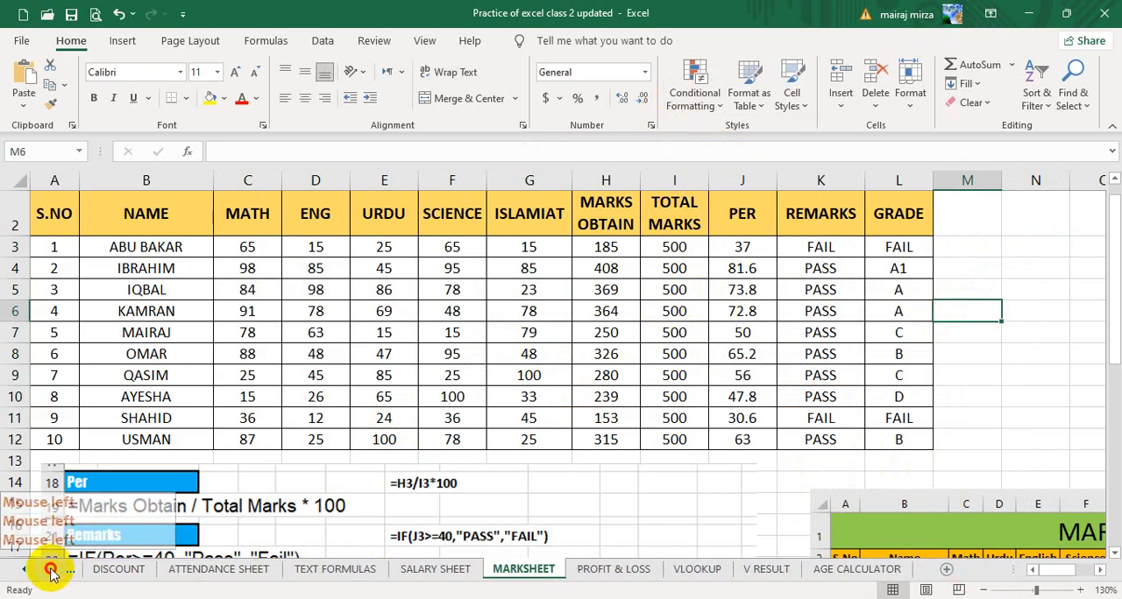
pyautogui.click(946, 570)
pyautogui.click(453, 265)
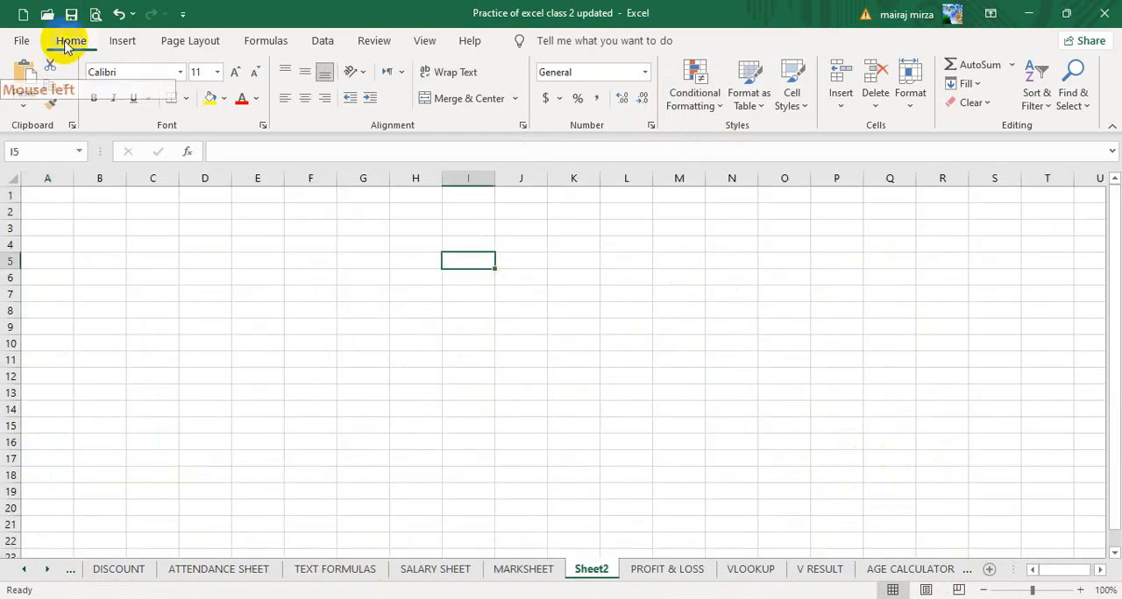
# Open the recent workbook NORMAL EXCEL LESSONS 8 without updating its external links.
pyautogui.click(22, 40)
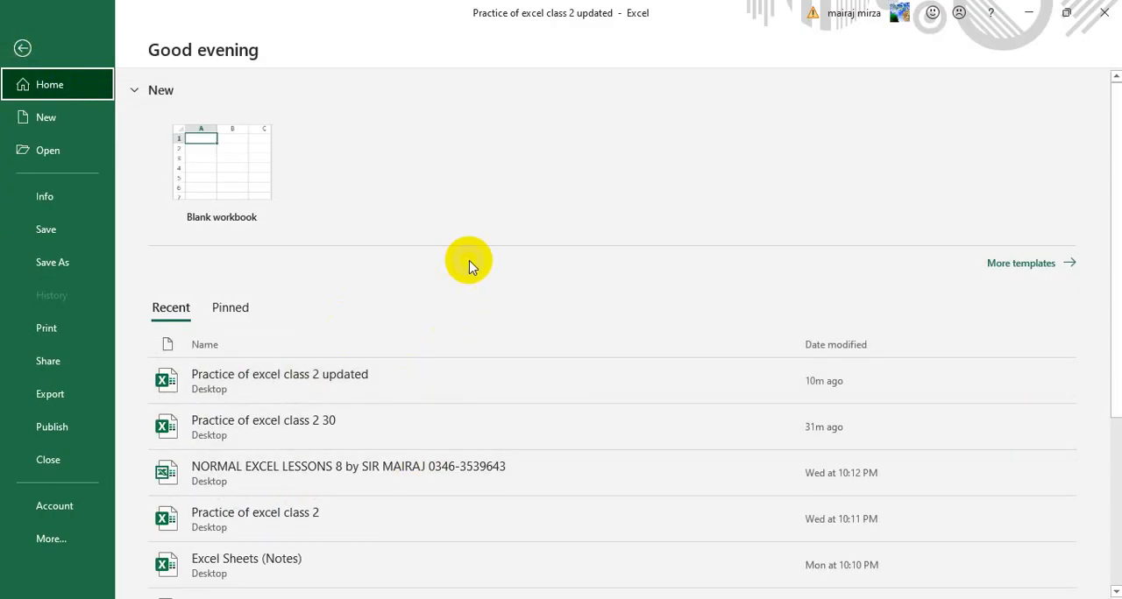
pyautogui.click(317, 472)
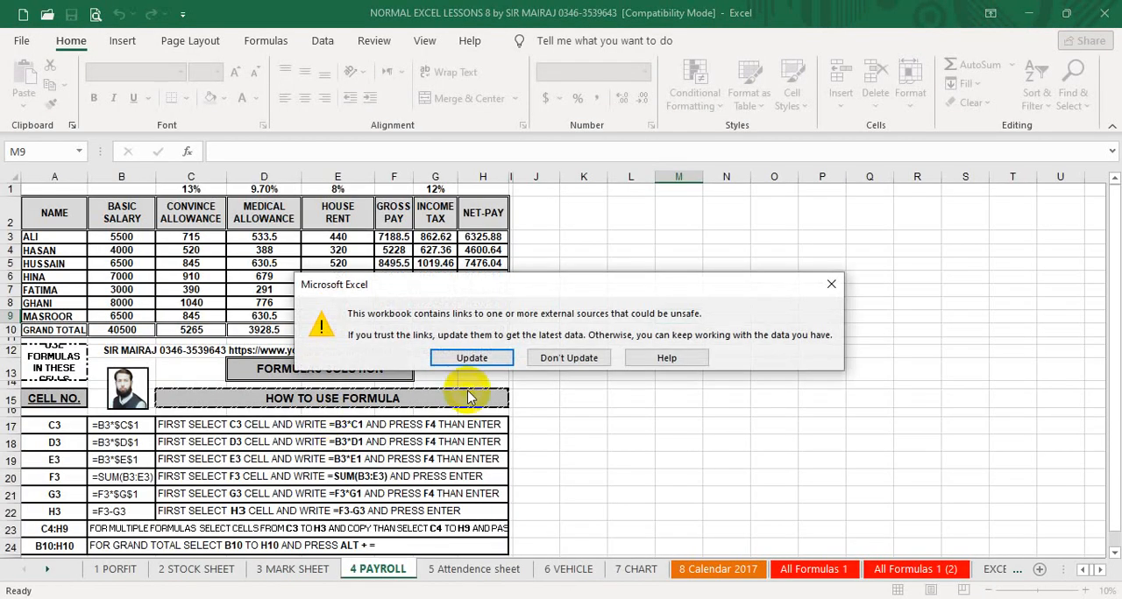
pyautogui.click(567, 359)
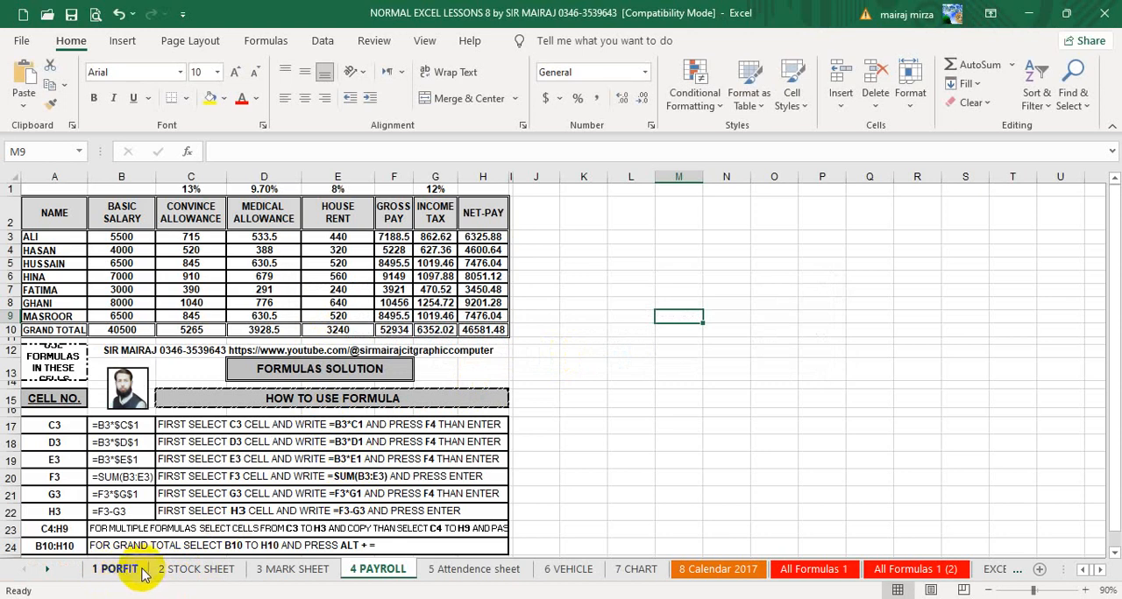
# Capture a rectangular screen snip of the Profit Distribution Sheet on the 1 PORFIT worksheet, including its row and column headings.
pyautogui.click(143, 571)
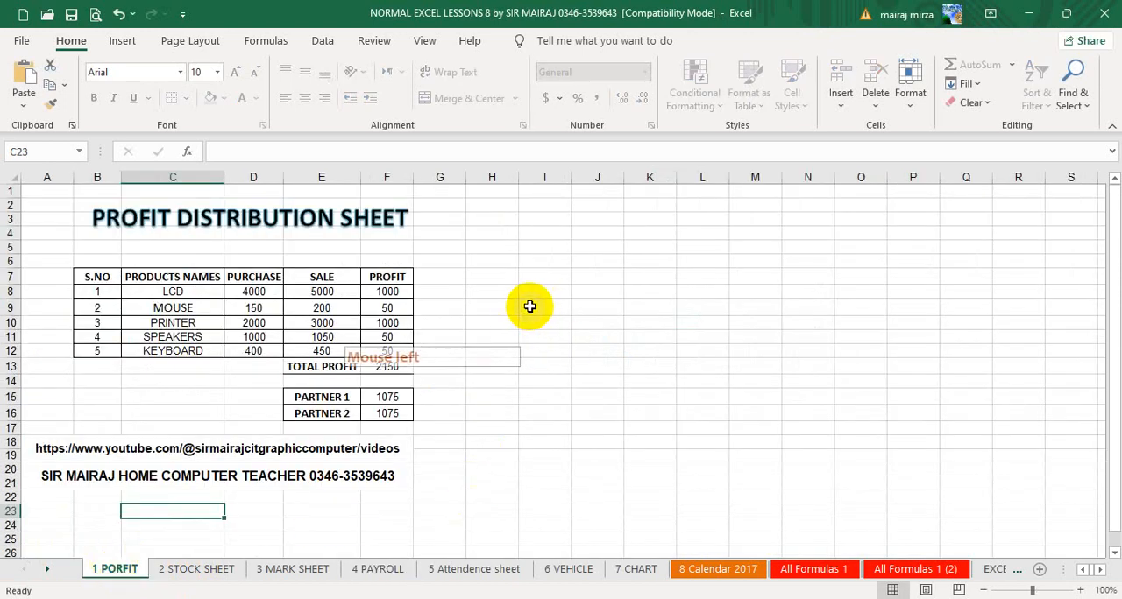
pyautogui.click(1084, 593)
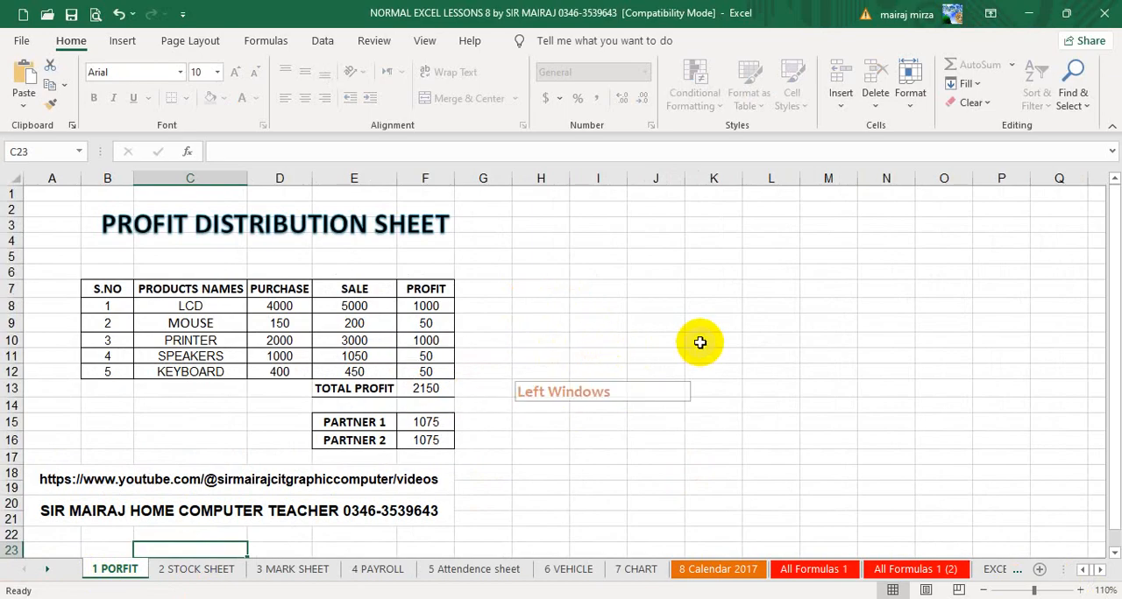
pyautogui.press('super+shift+s')
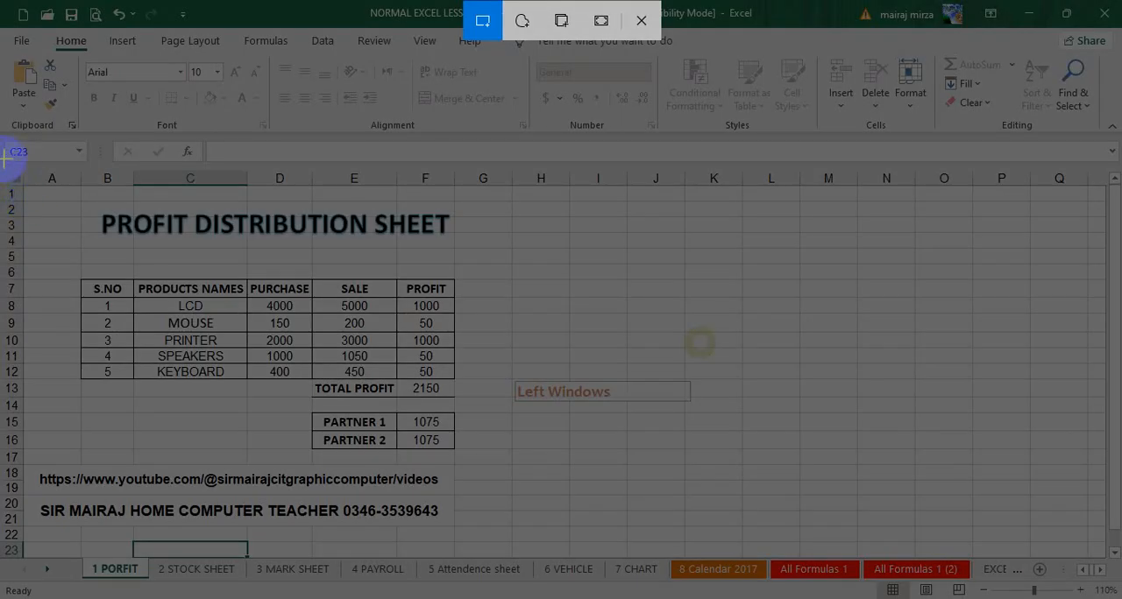
pyautogui.moveTo(2, 159); pyautogui.dragTo(465, 538)
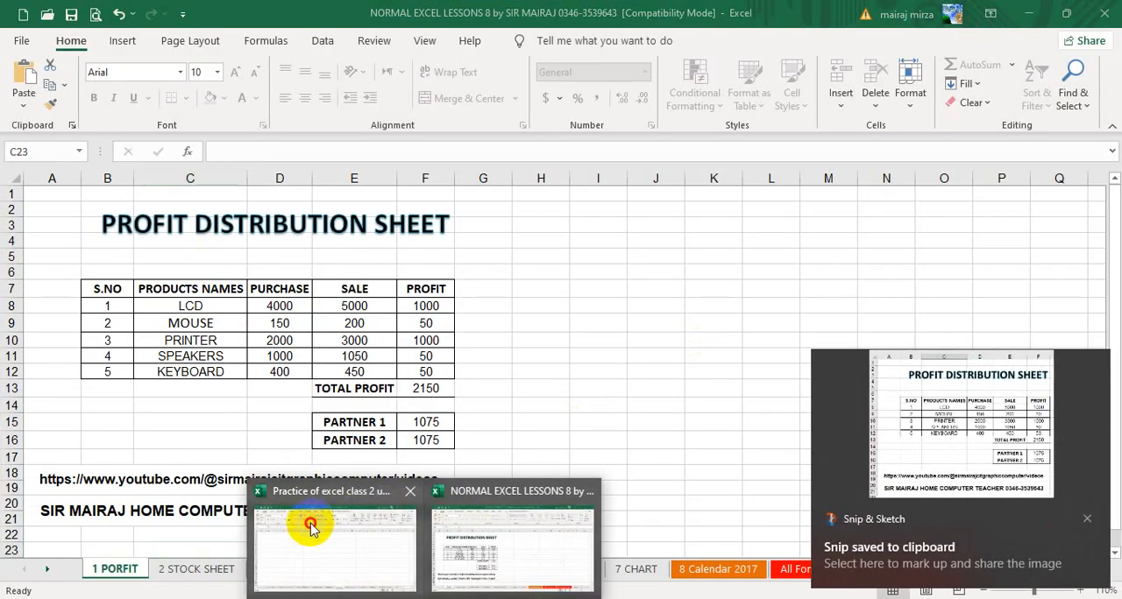
# Paste the snip into the new sheet of Practice of excel class 2 updated and move the picture towards the sheet's first columns.
pyautogui.click(301, 516)
pyautogui.click(25, 77)
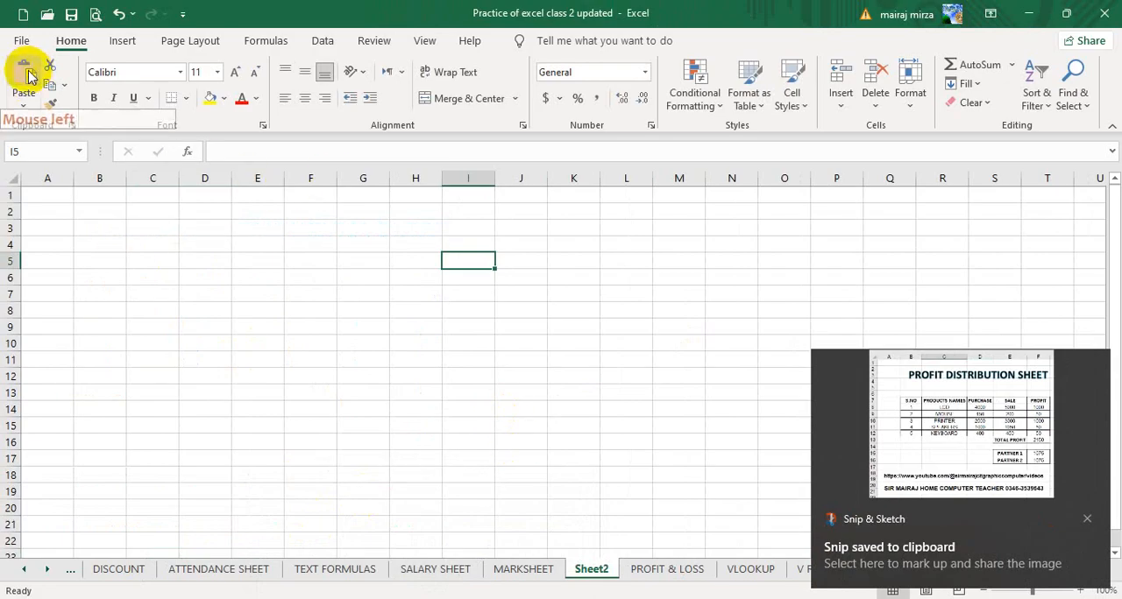
pyautogui.moveTo(576, 353); pyautogui.dragTo(325, 259)
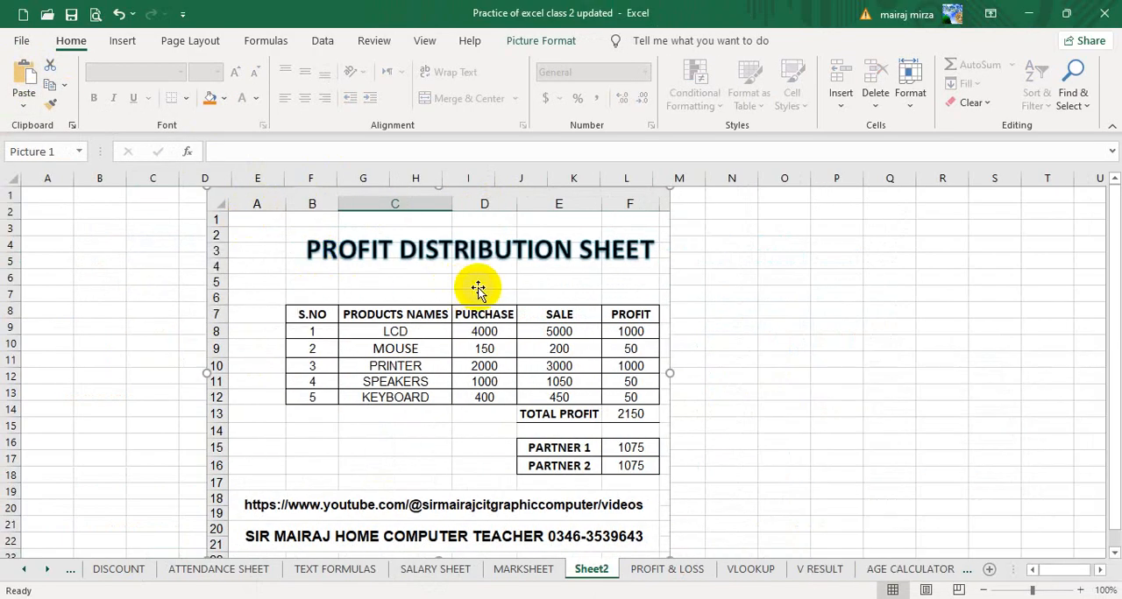
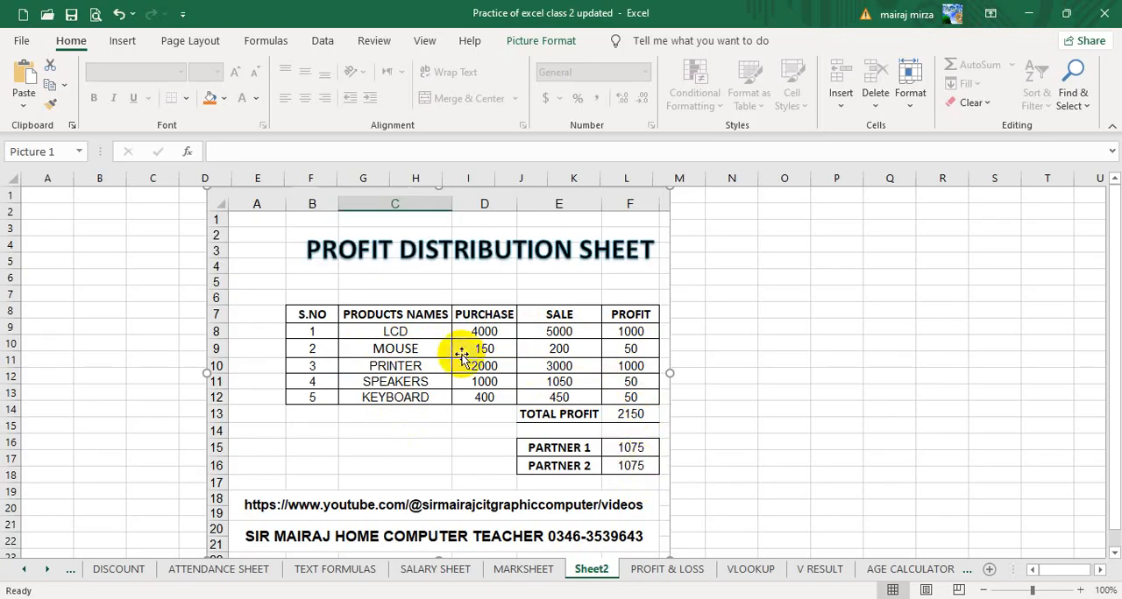
# Move the profit distribution reference picture to about columns L to T, then select cell C7.
pyautogui.moveTo(445, 369); pyautogui.dragTo(832, 374)
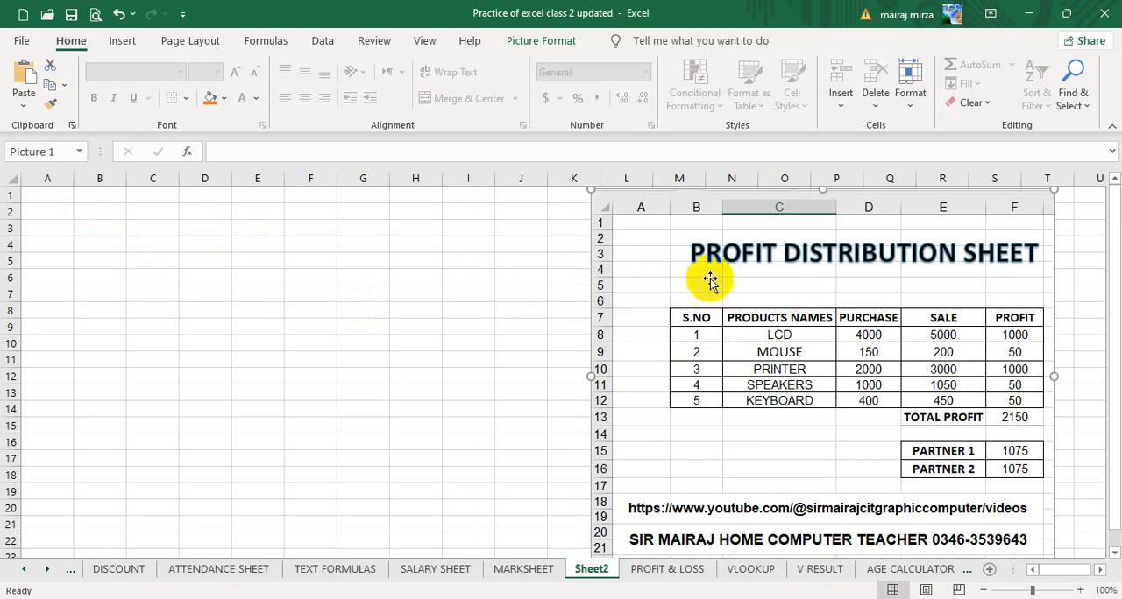
pyautogui.click(122, 41)
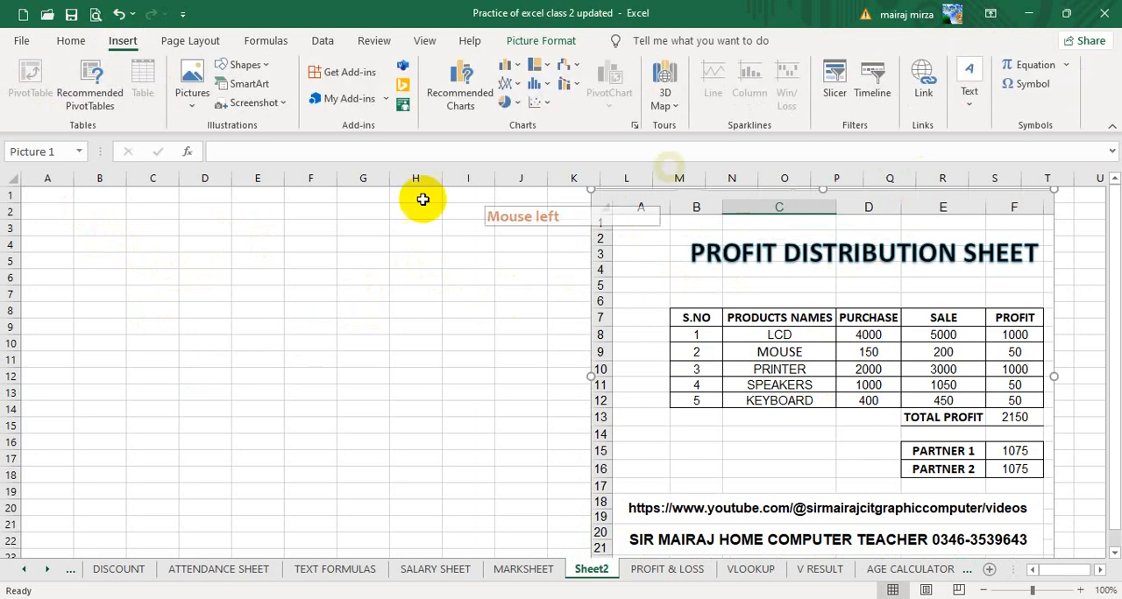
pyautogui.click(173, 290)
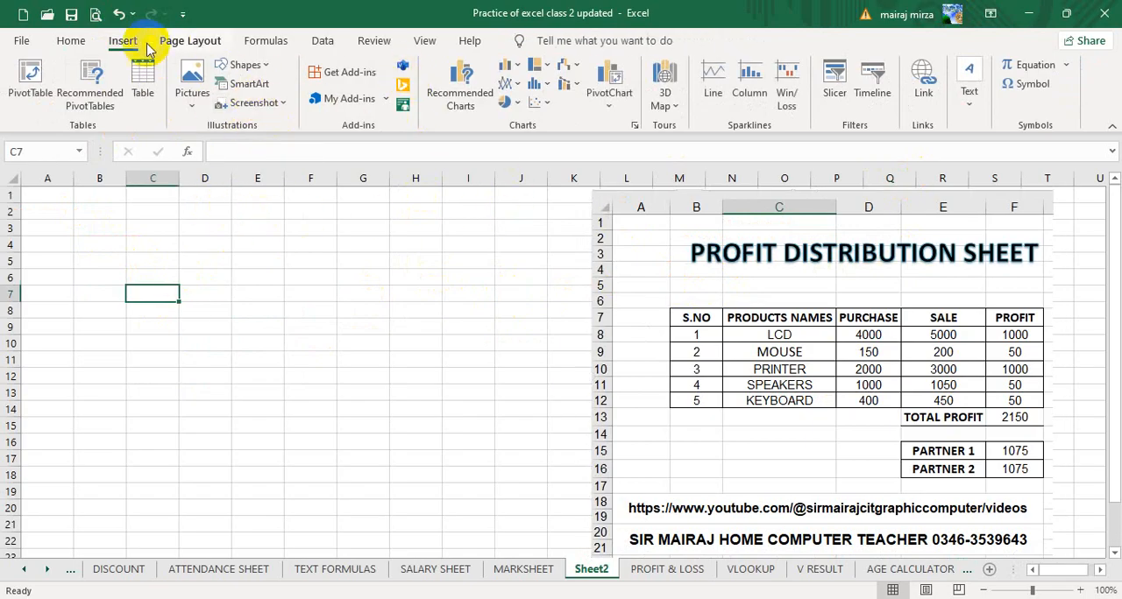
# Insert WordArt in the black style with a blue hard shadow, reading PROFIT DISTRIBUTION SHEET.
pyautogui.click(265, 67)
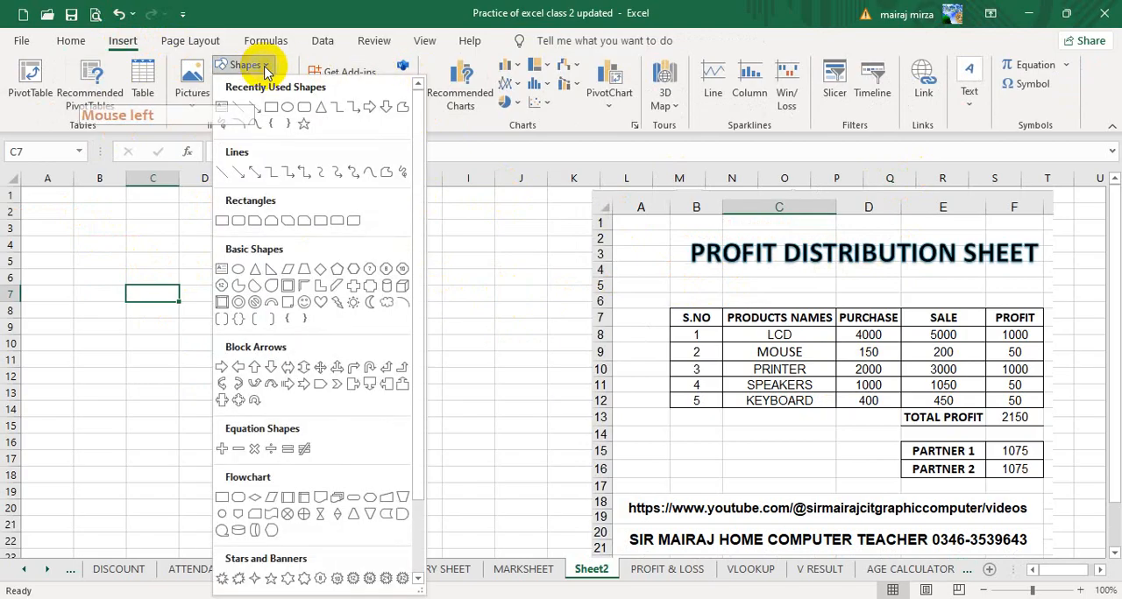
pyautogui.click(264, 66)
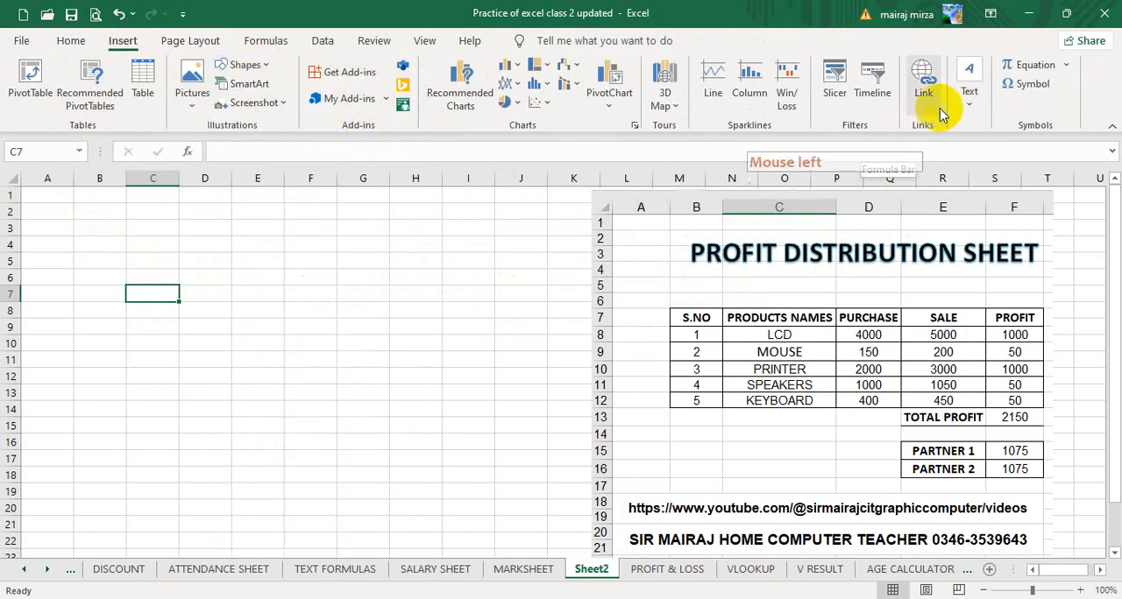
pyautogui.click(968, 95)
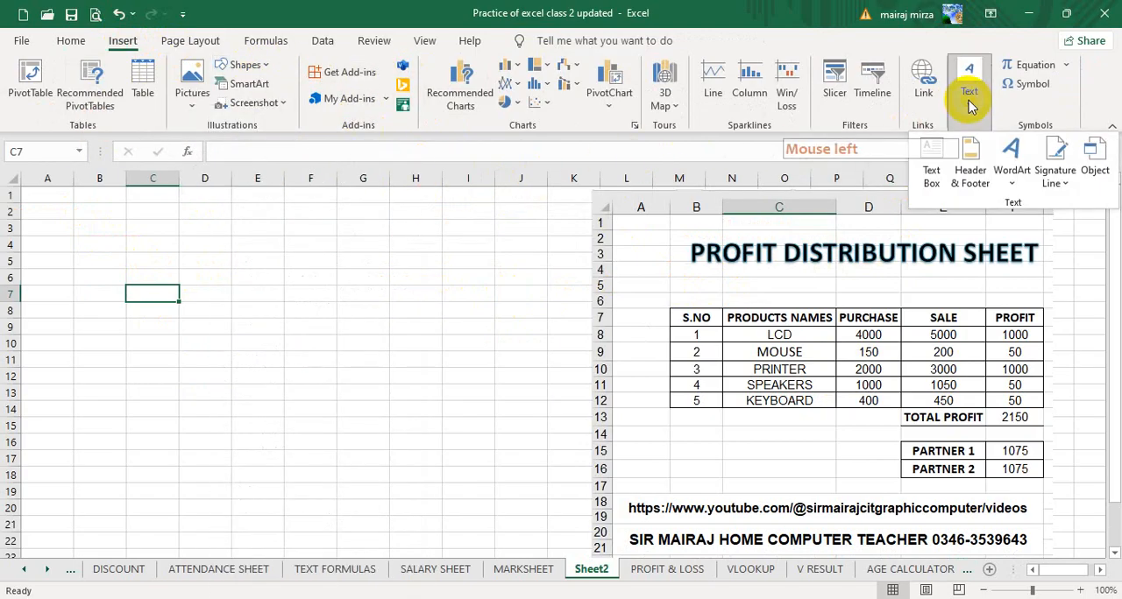
pyautogui.click(1017, 172)
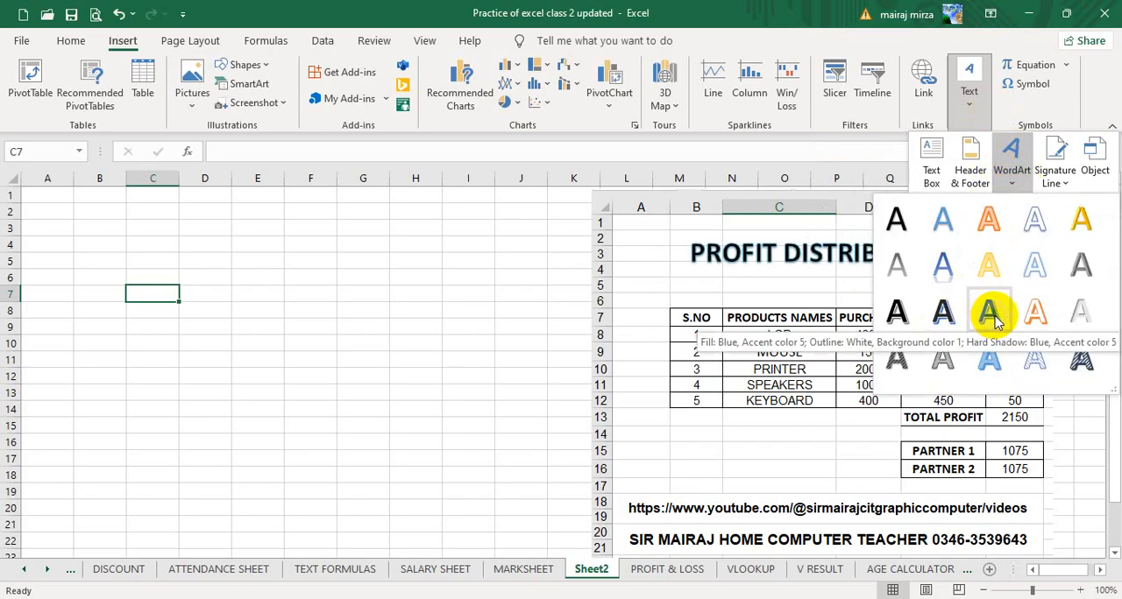
pyautogui.click(942, 313)
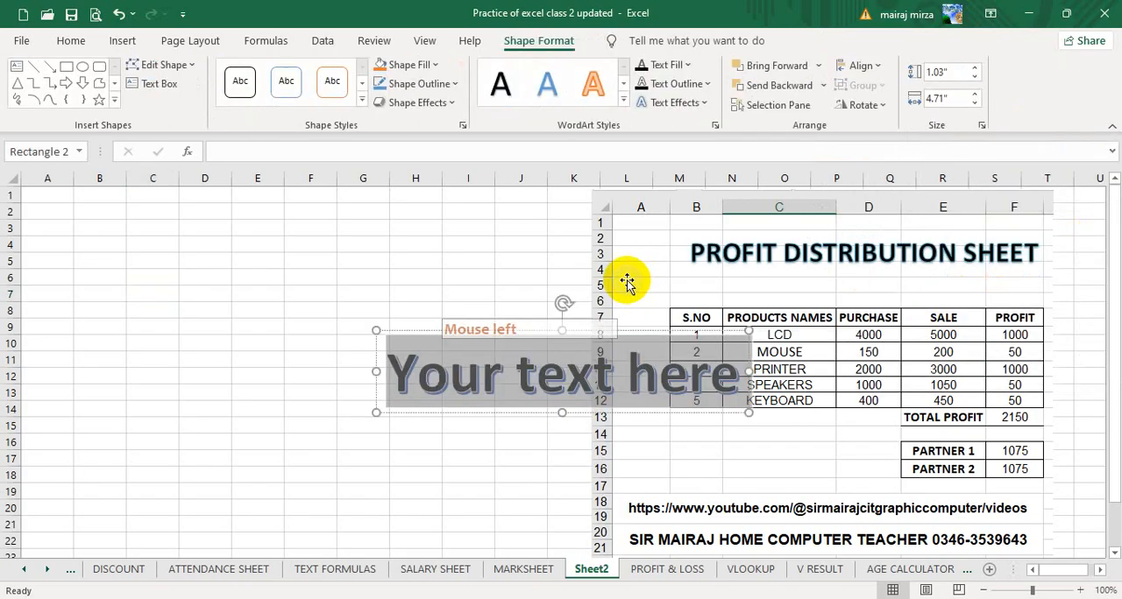
pyautogui.press('capslock')
pyautogui.write('PROF')
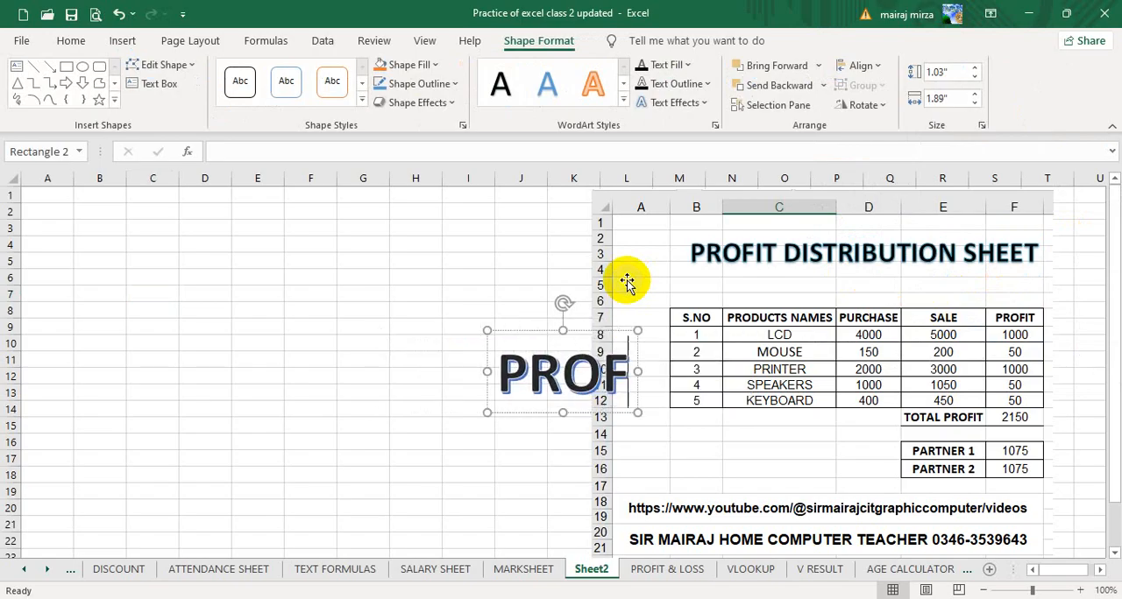
pyautogui.write('IT DIS')
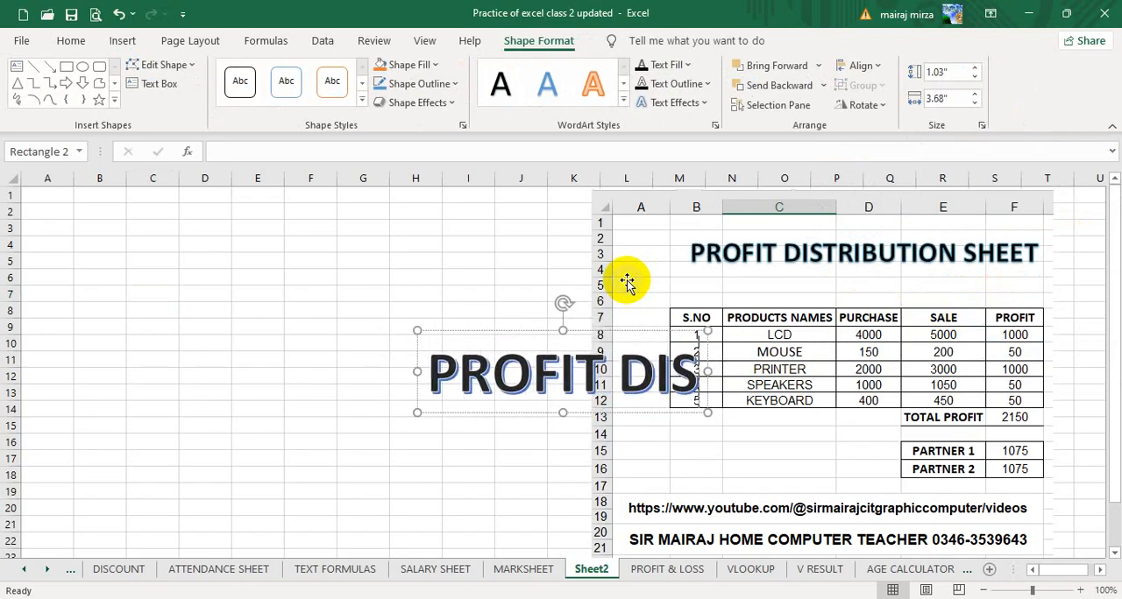
pyautogui.write('TRIBUTION')
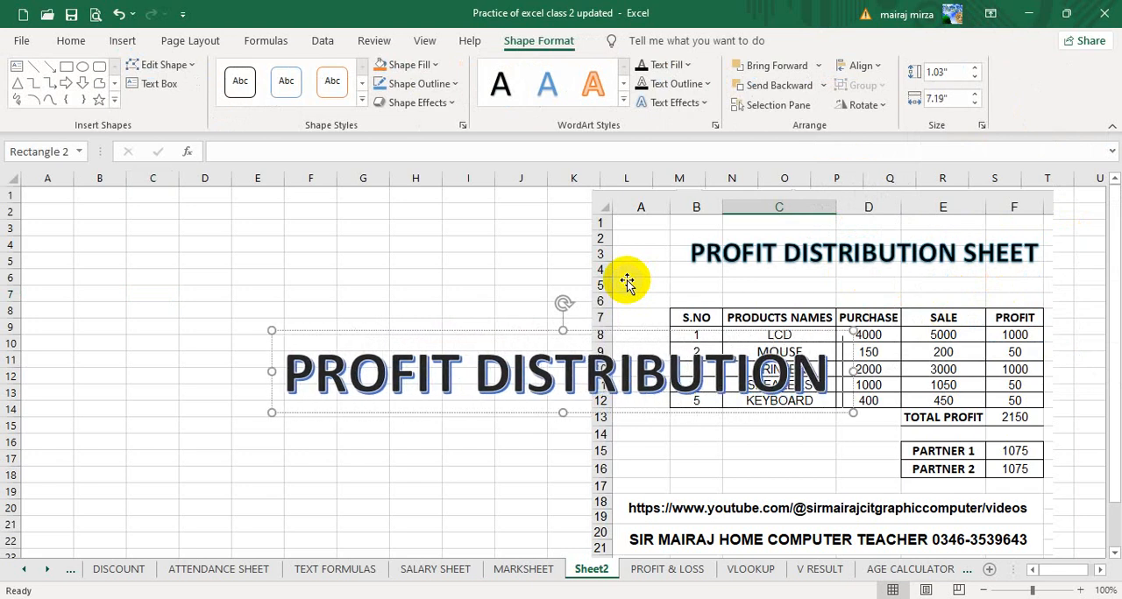
pyautogui.write(' SHEET')
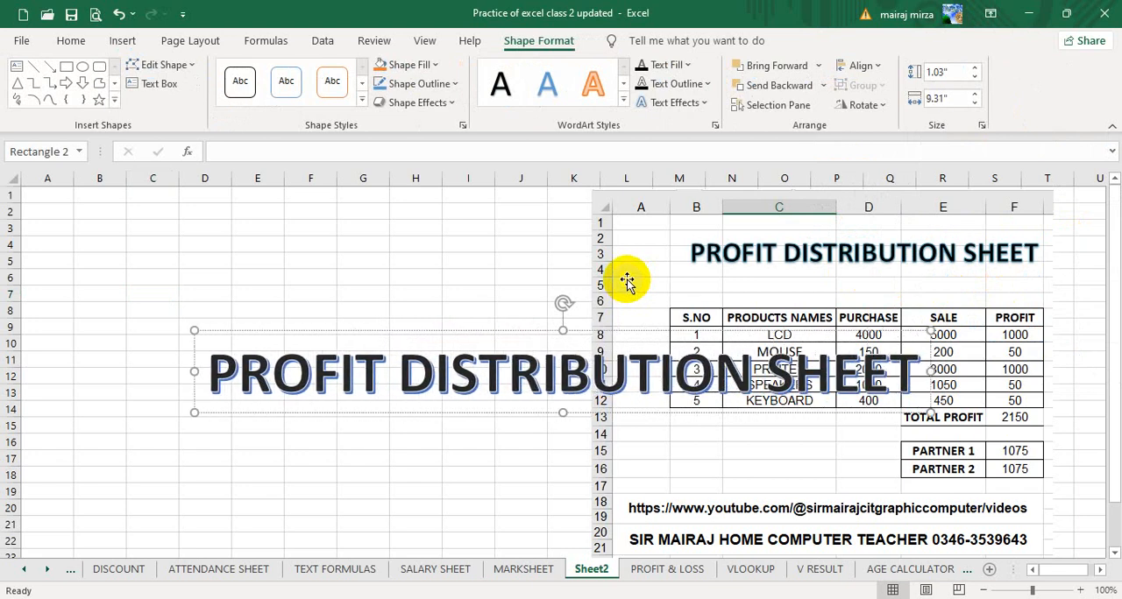
# Reduce the WordArt title's font size to 32 and move it to the top of the sheet, across about columns A to I.
pyautogui.tripleClick(490, 368)
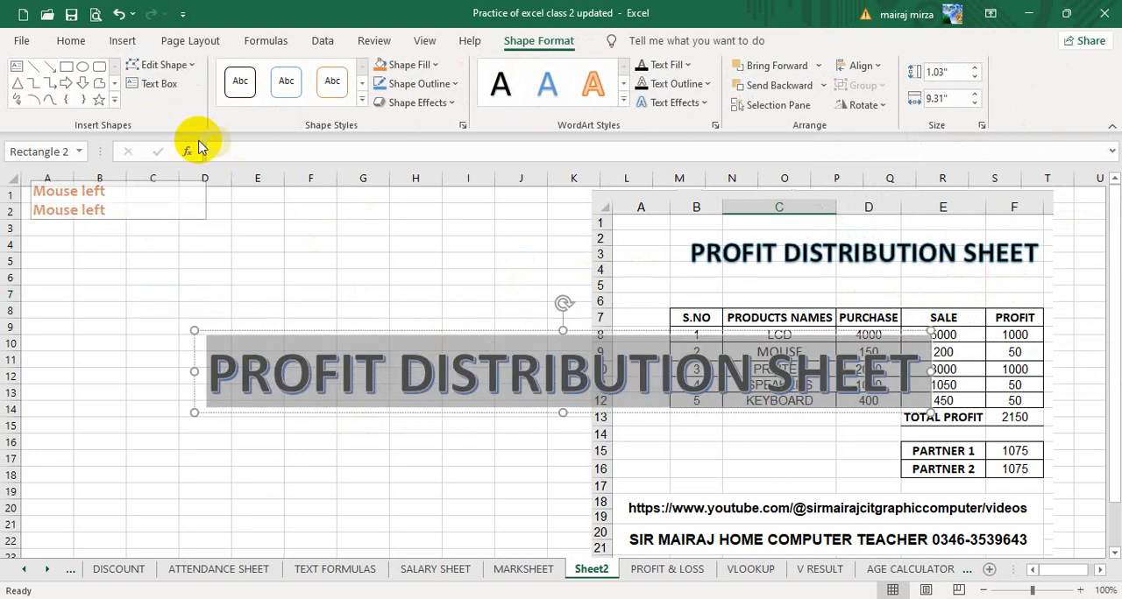
pyautogui.click(71, 41)
pyautogui.click(256, 76)
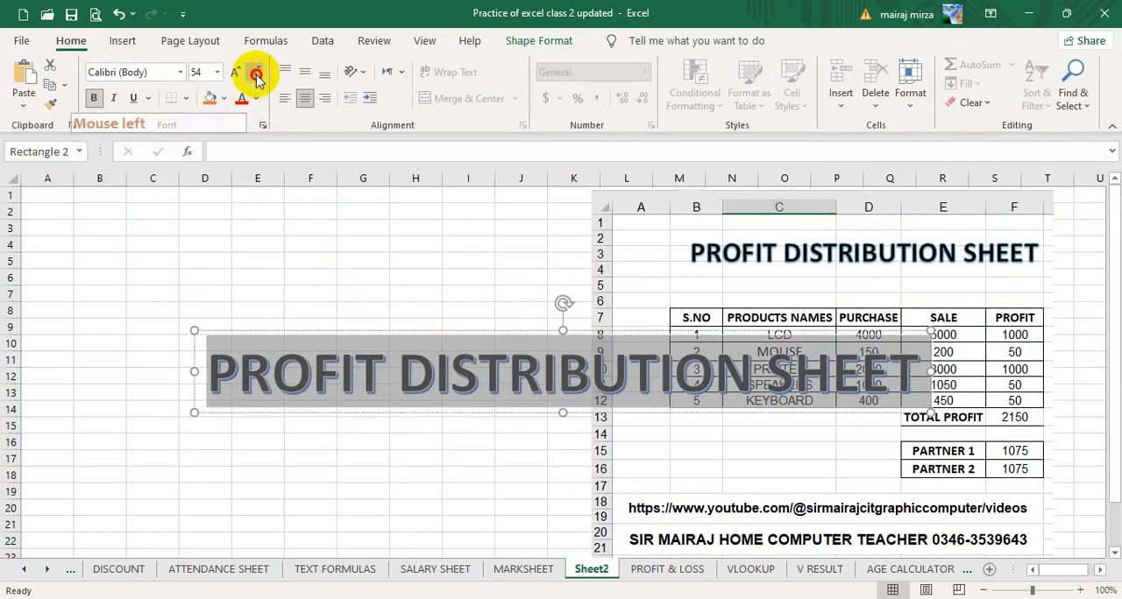
pyautogui.click(256, 75)
pyautogui.click(255, 75)
pyautogui.click(256, 75)
pyautogui.click(256, 75)
pyautogui.click(256, 75)
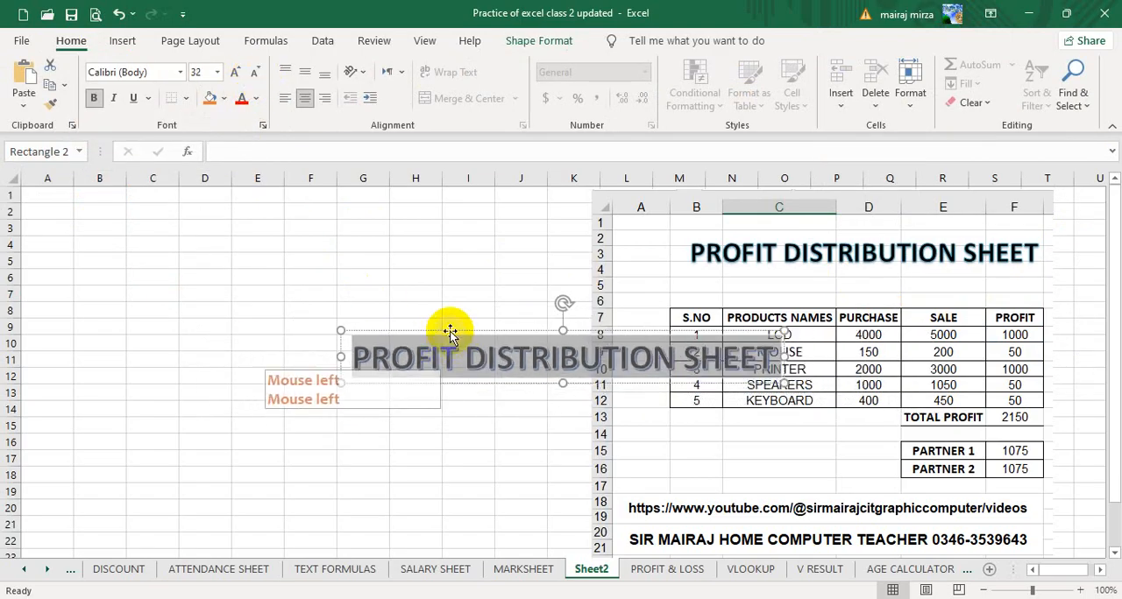
pyautogui.moveTo(450, 334); pyautogui.dragTo(148, 197)
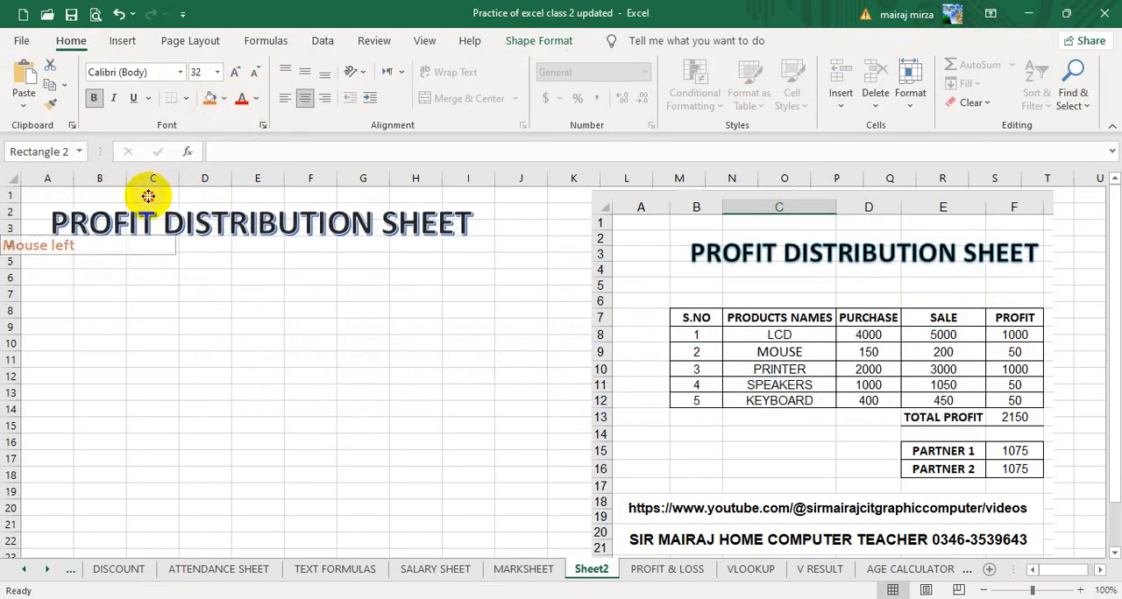
pyautogui.click(406, 356)
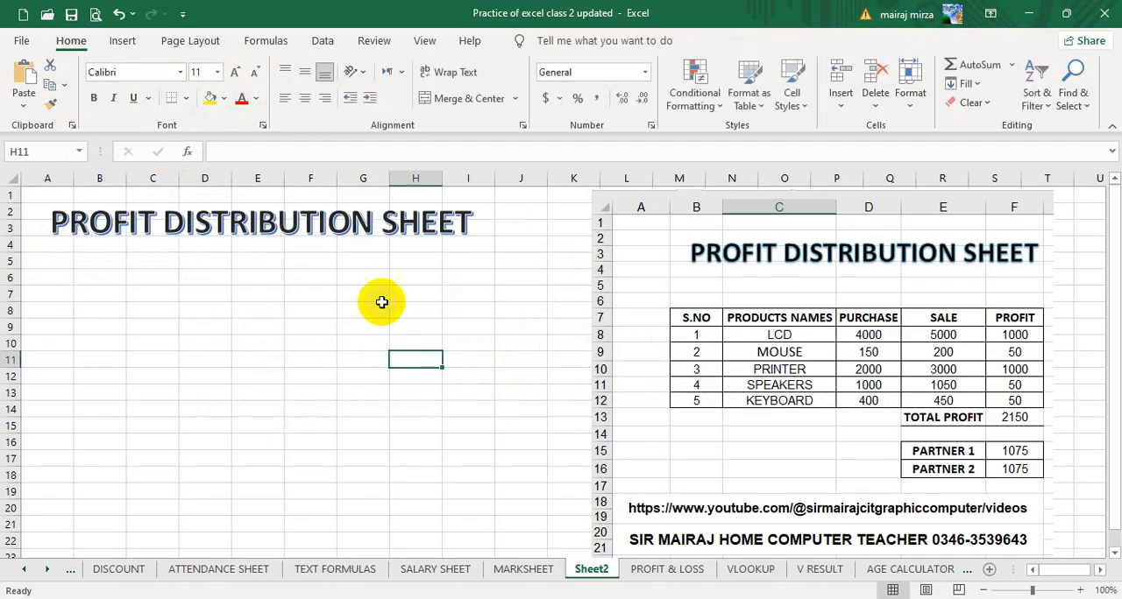
# Enter the table headings S.NO, PRODUCTS NAMES, PURCHASE, SALE and PROFIT in cells B6 to F6.
pyautogui.click(97, 279)
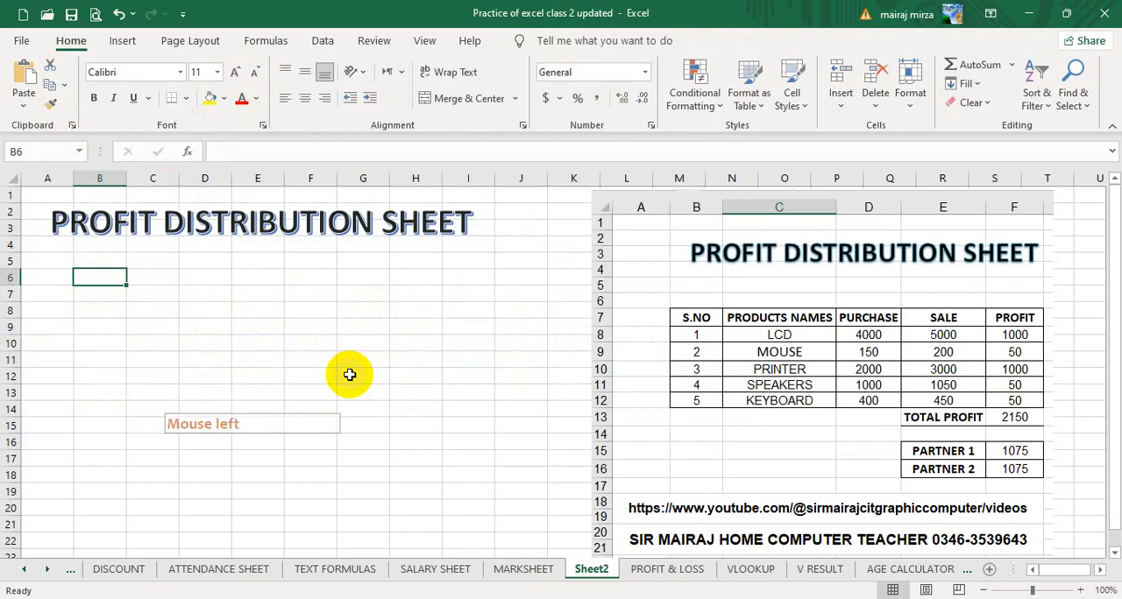
pyautogui.write('S.NO')
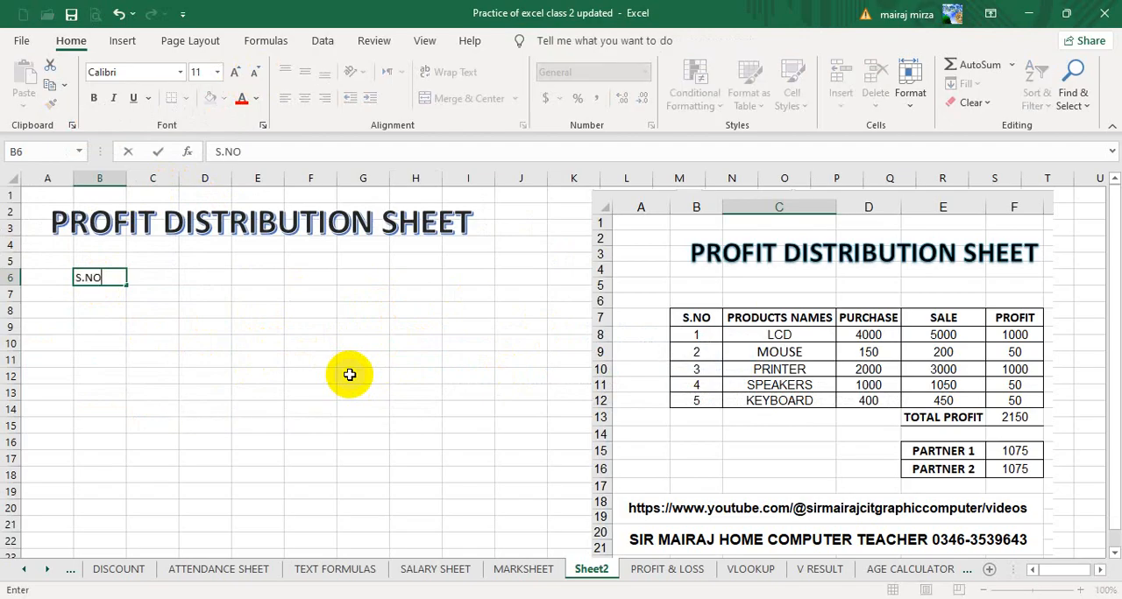
pyautogui.press('Tab')
pyautogui.write('P')
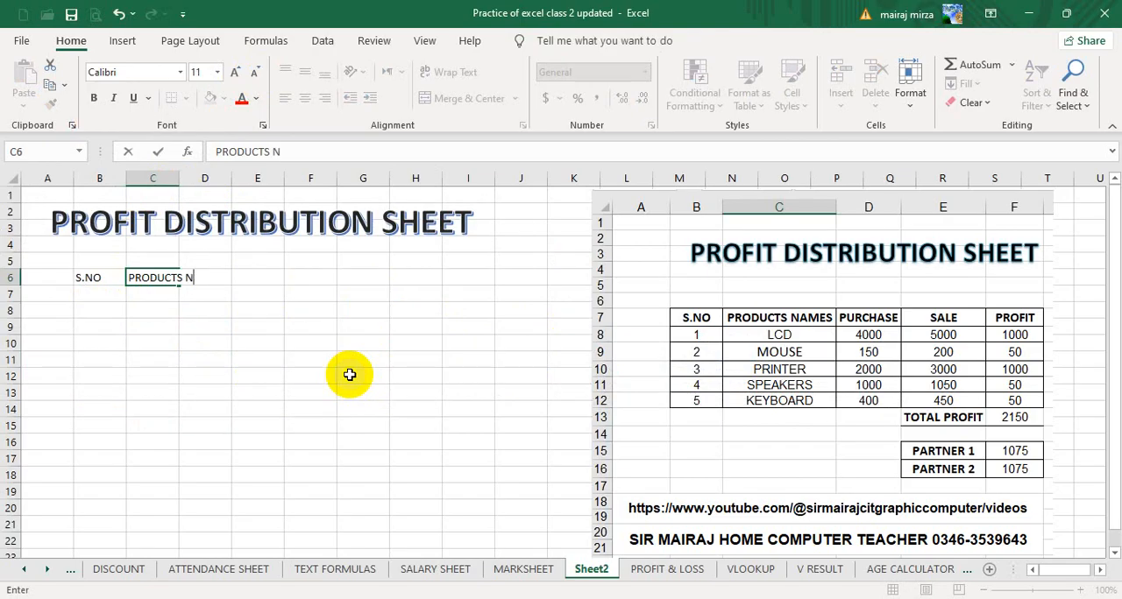
pyautogui.press('Tab')
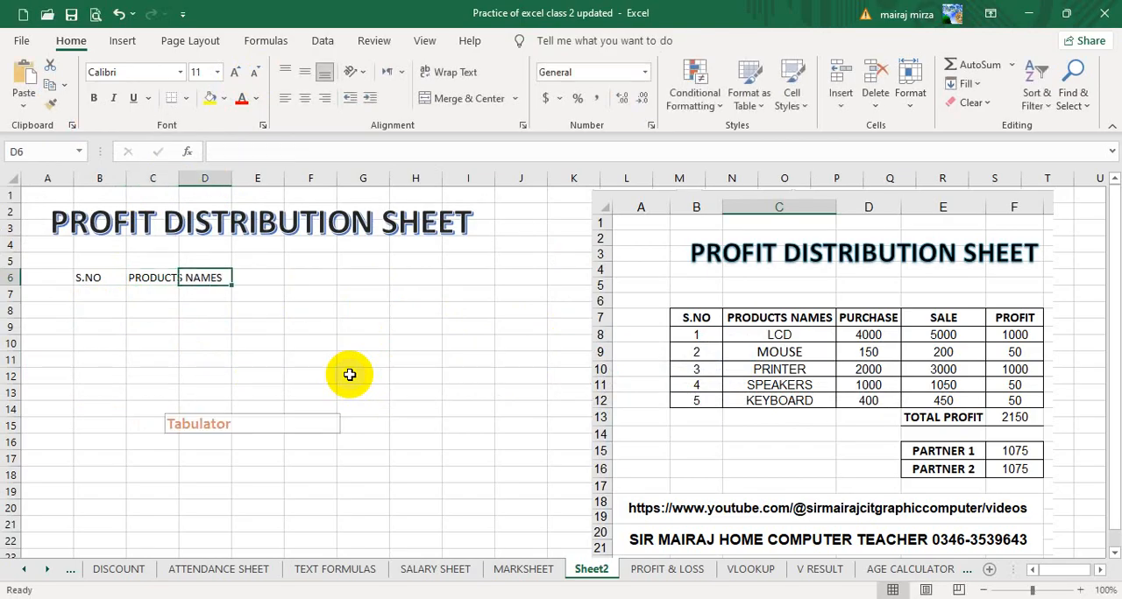
pyautogui.write('PURCHASE')
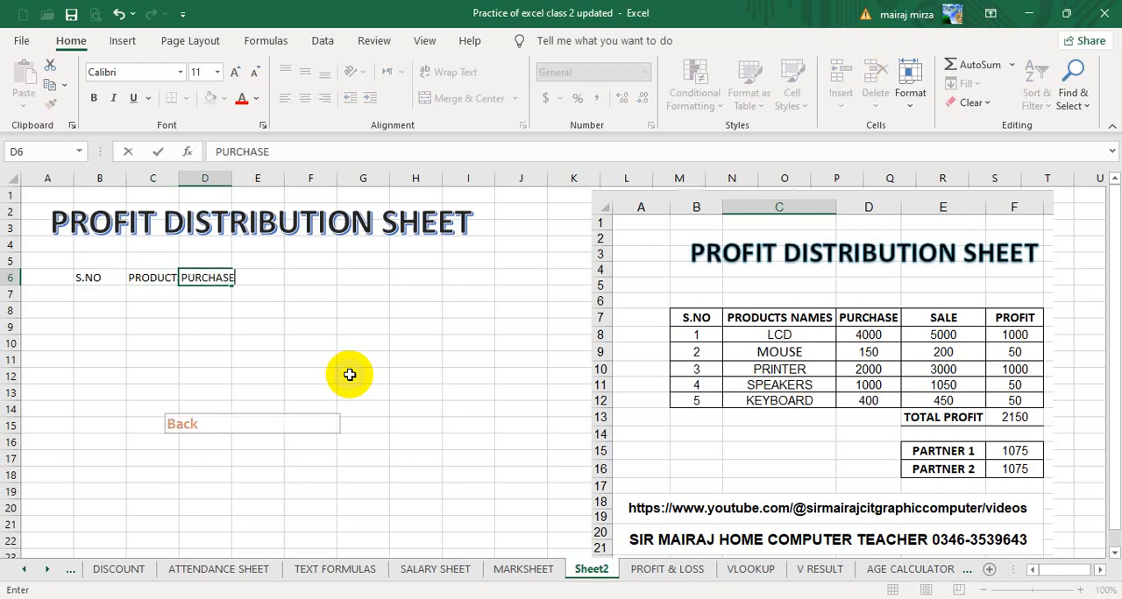
pyautogui.press('Tab')
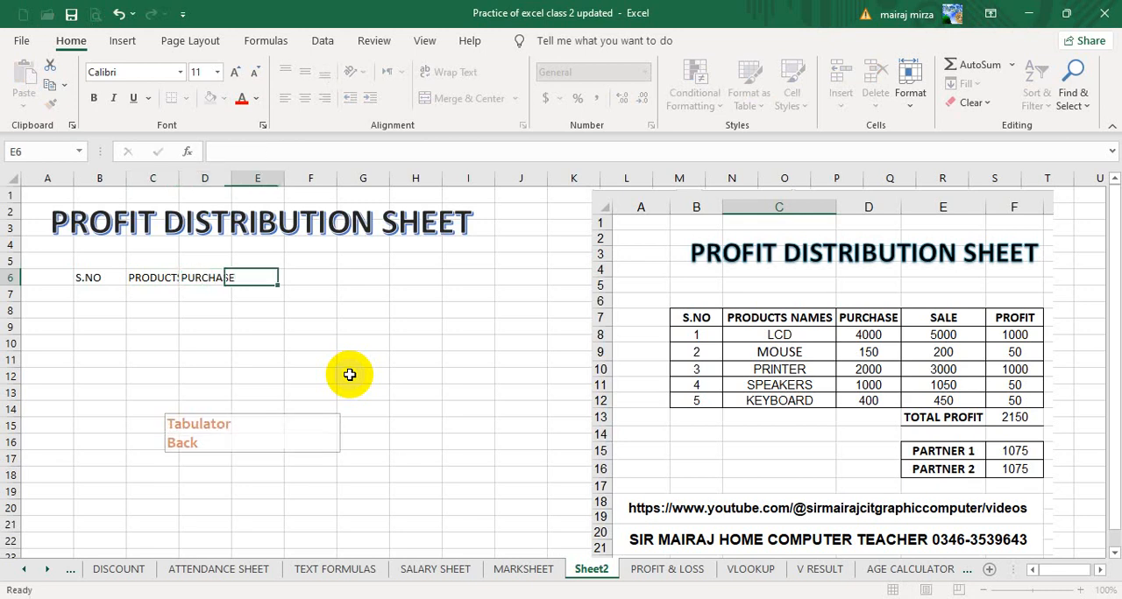
pyautogui.write('SALE')
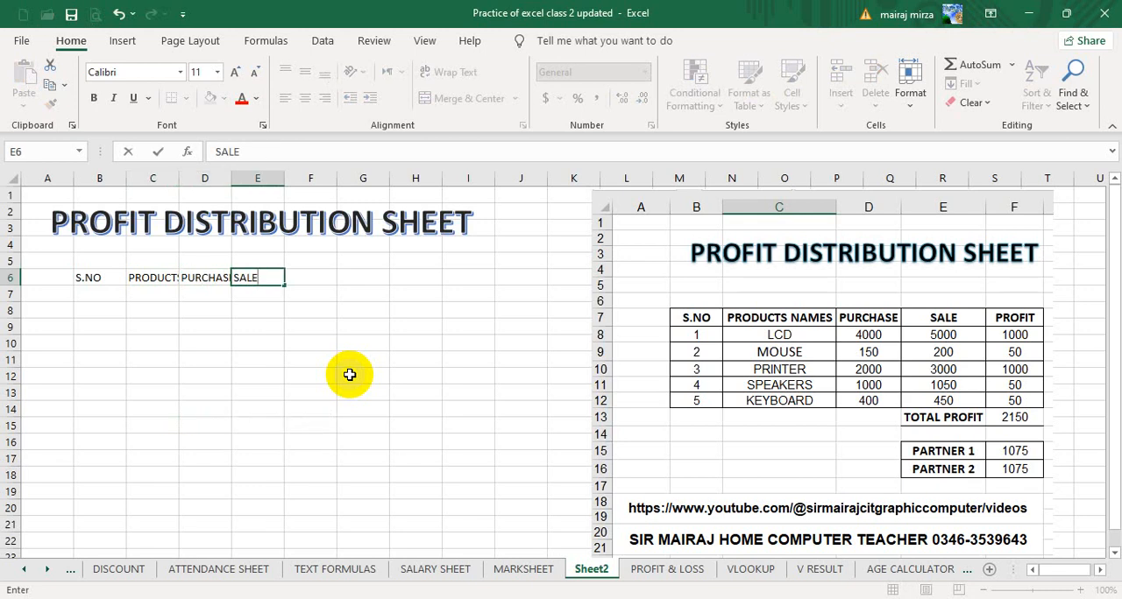
pyautogui.press('Tab')
pyautogui.write('PR')
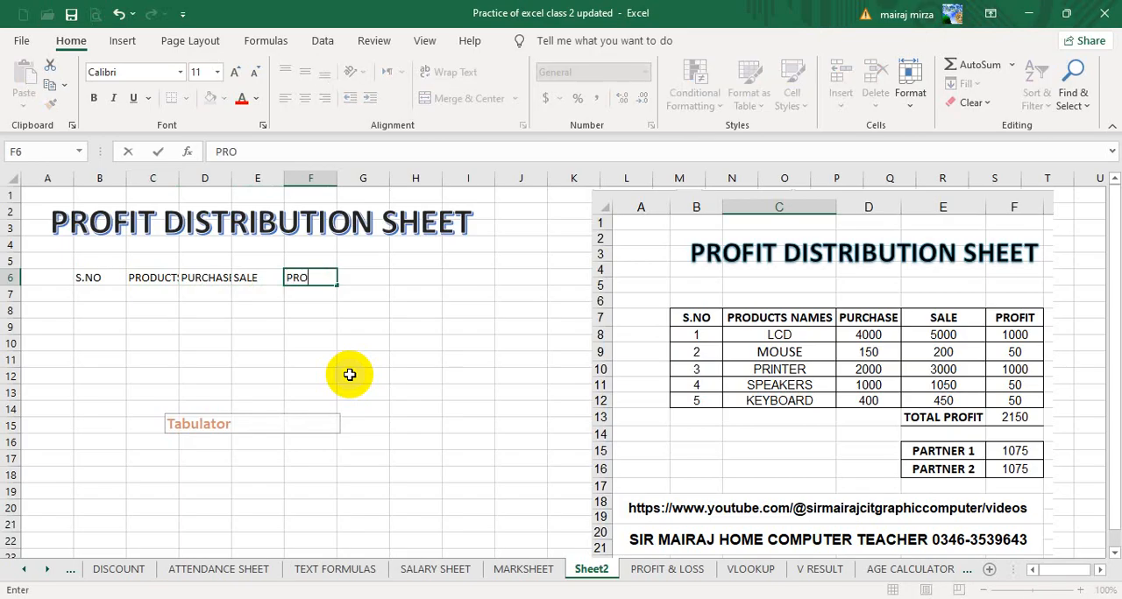
pyautogui.write('OFIT')
pyautogui.press('Return')
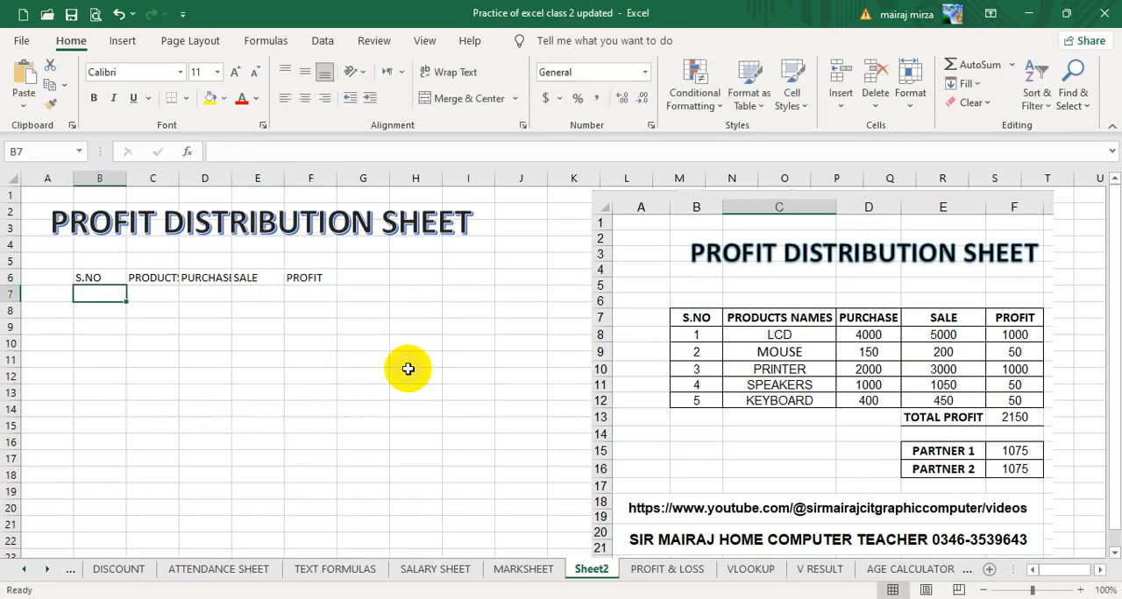
# Enter 1 in B7 and fill the serial numbers down to 5 in B11.
pyautogui.write('1')
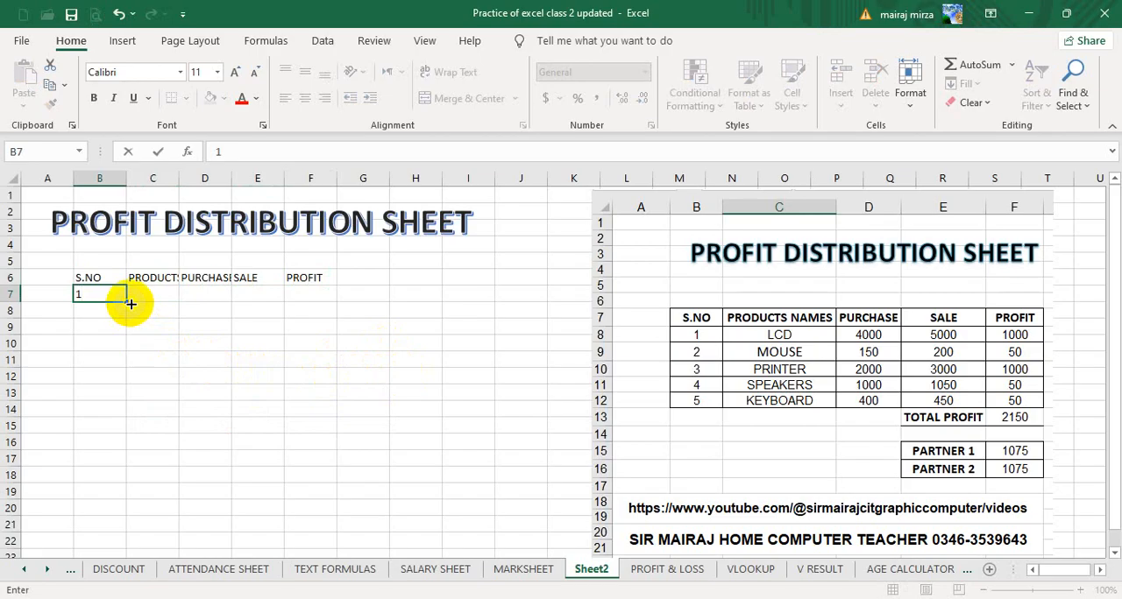
pyautogui.moveTo(129, 302); pyautogui.dragTo(129, 373)
pyautogui.click(159, 295)
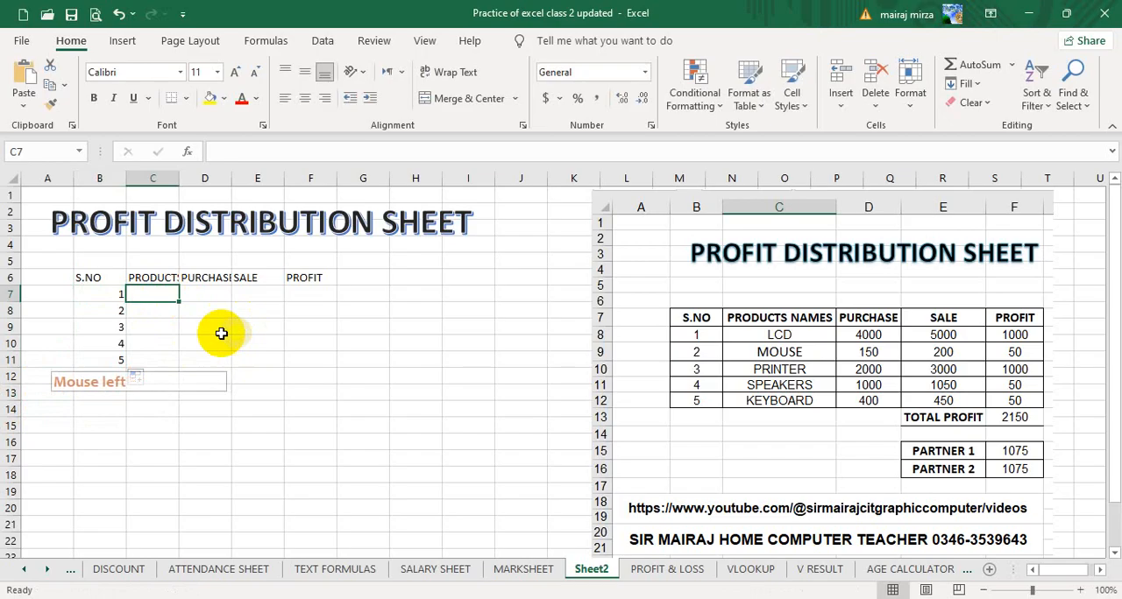
pyautogui.click(150, 280)
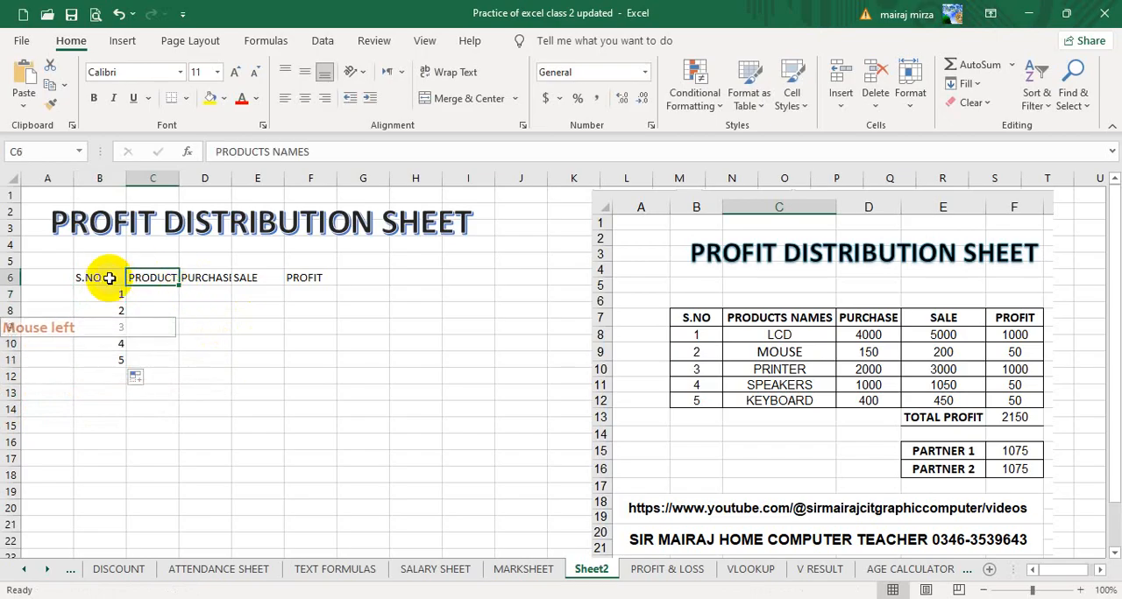
# Centre the contents of B6:F11 vertically and horizontally and apply All Borders to the range.
pyautogui.moveTo(106, 278); pyautogui.dragTo(305, 383)
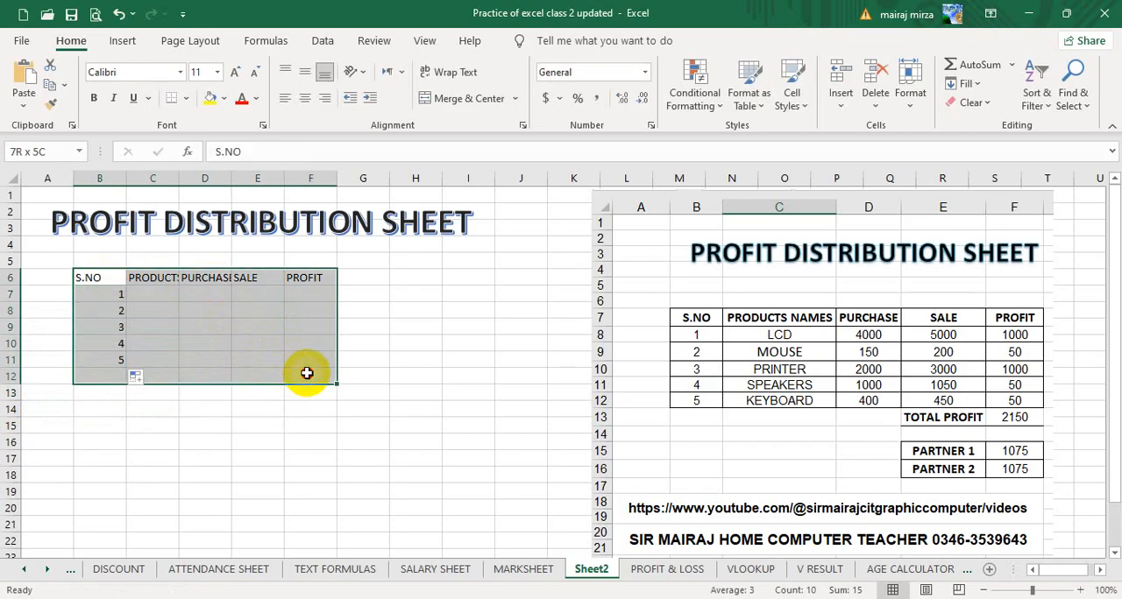
pyautogui.moveTo(307, 371); pyautogui.dragTo(306, 363)
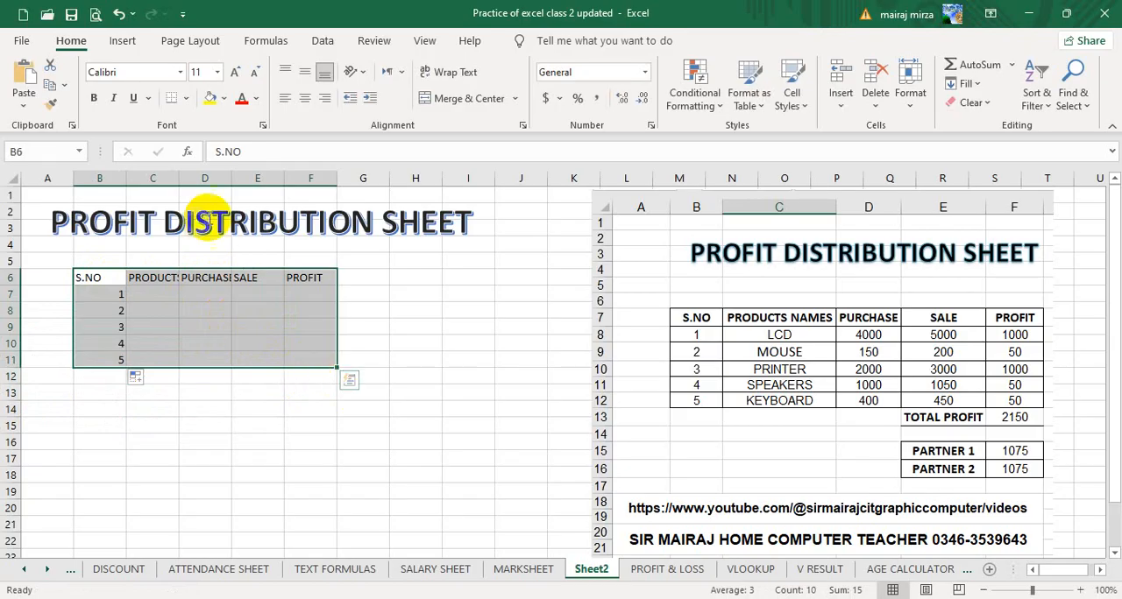
pyautogui.click(307, 75)
pyautogui.click(304, 98)
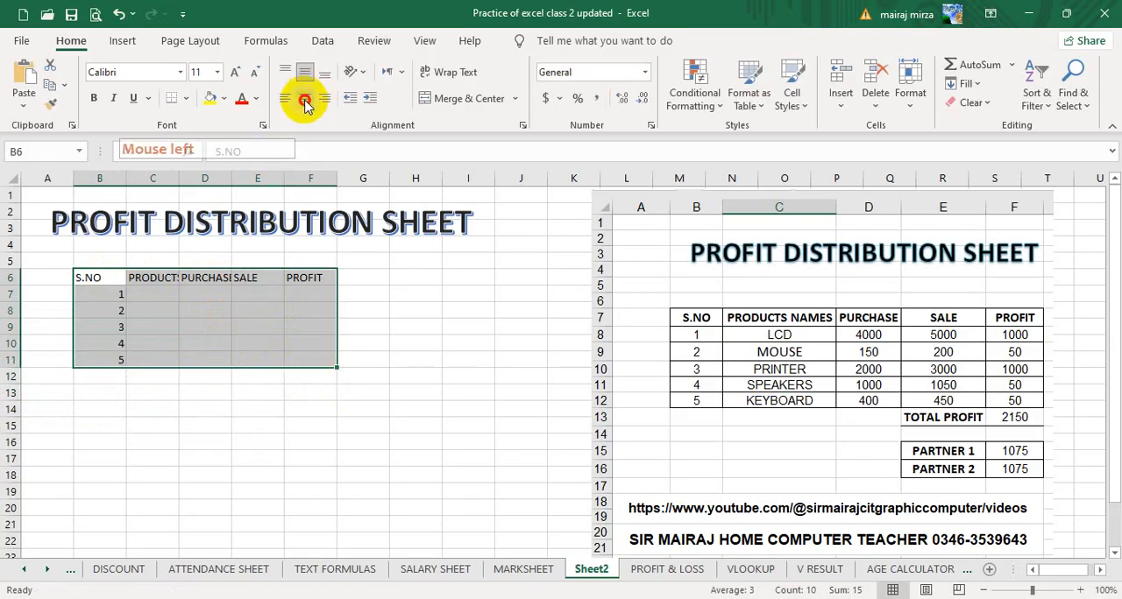
pyautogui.click(186, 99)
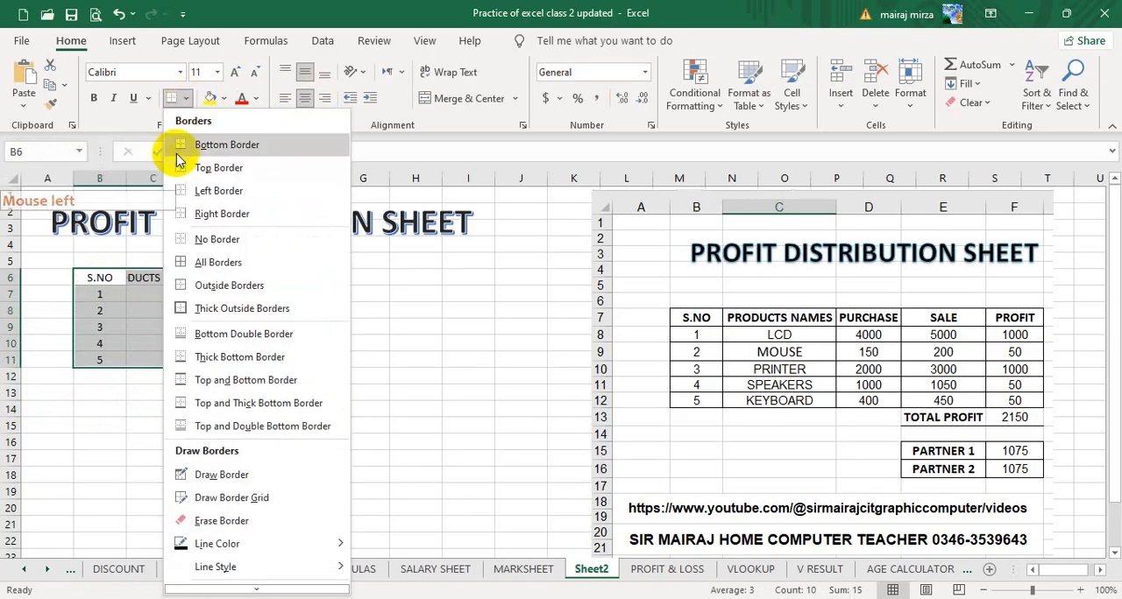
pyautogui.click(189, 261)
# Wrap the text in B6:F11 and widen column C so that PRODUCTS fits on one line of its heading.
pyautogui.click(440, 74)
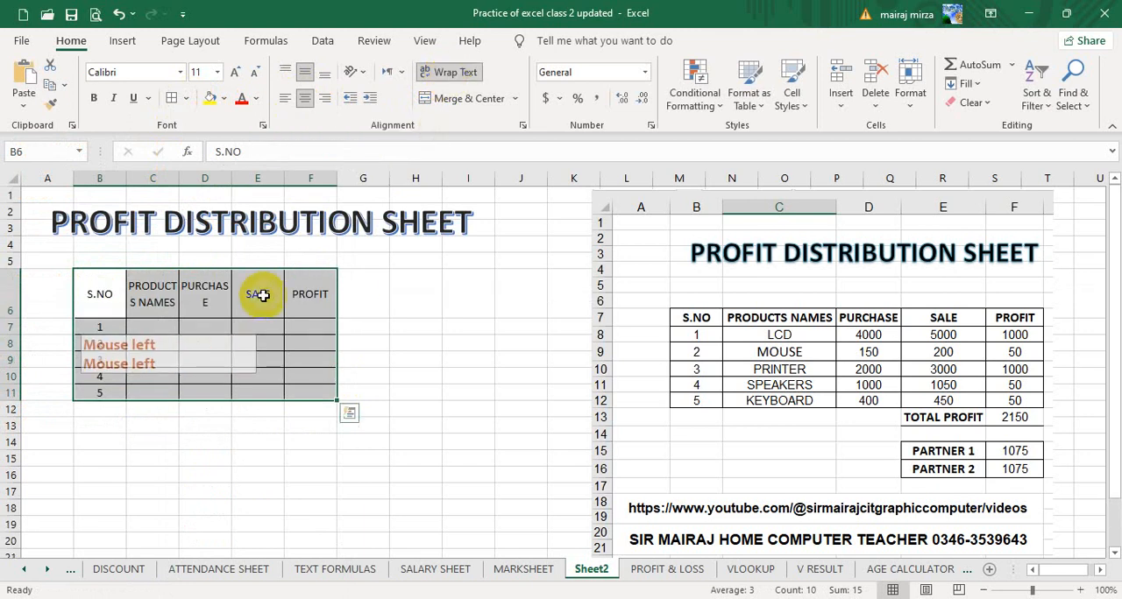
pyautogui.click(150, 299)
pyautogui.moveTo(179, 179); pyautogui.dragTo(188, 184)
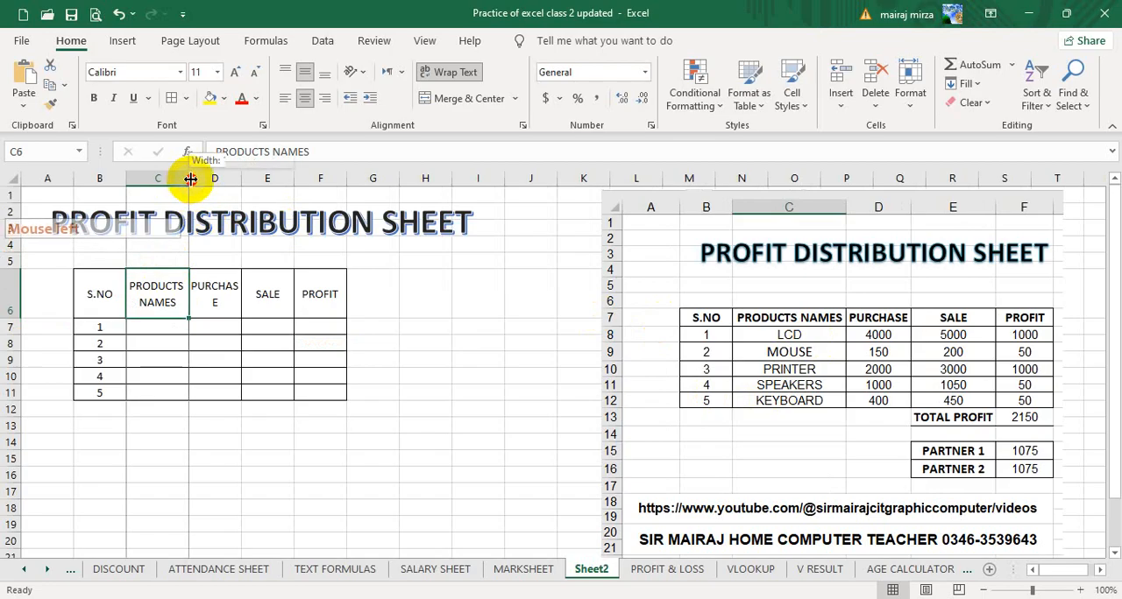
# Adjust the widths of columns C and D so PRODUCTS NAMES and PURCHASE fit on one line, and move the reference picture closer to the table.
pyautogui.moveTo(190, 175); pyautogui.dragTo(263, 295)
pyautogui.click(265, 295)
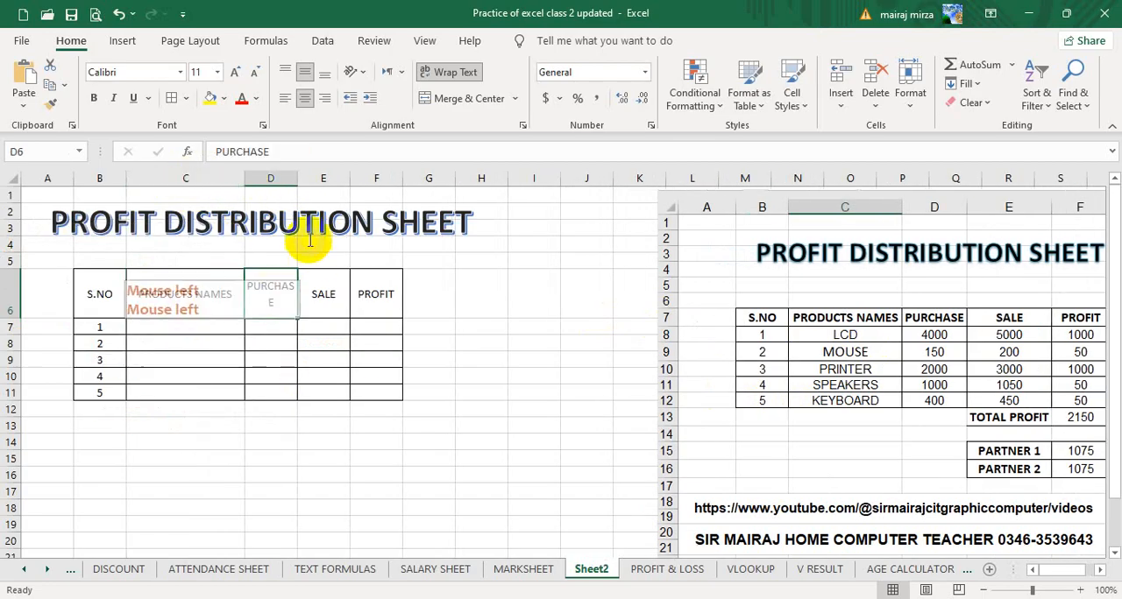
pyautogui.moveTo(300, 182); pyautogui.dragTo(334, 182)
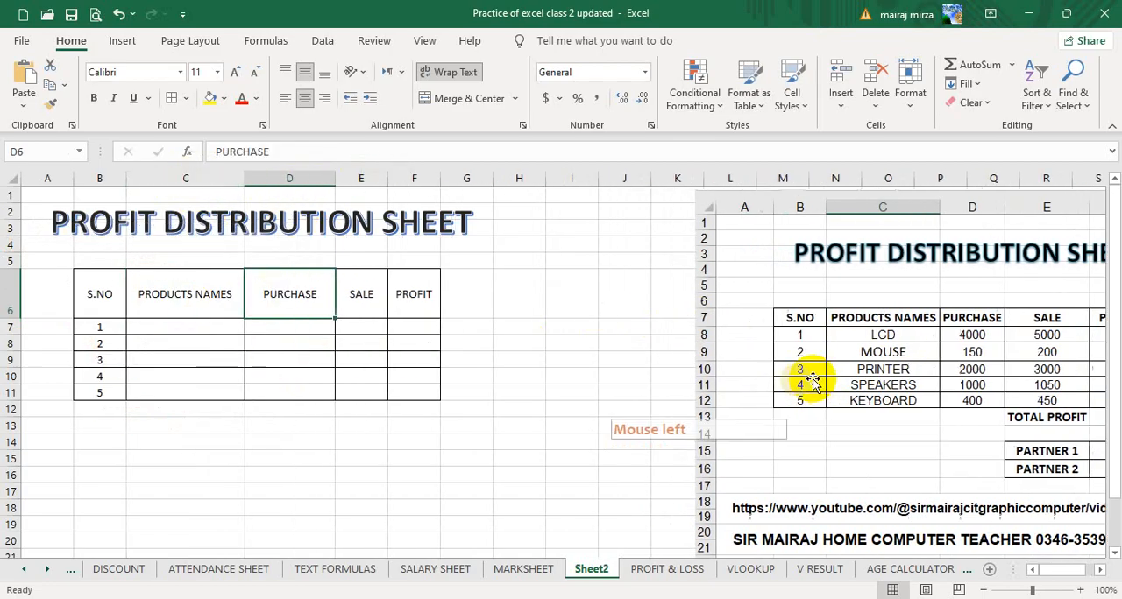
pyautogui.moveTo(802, 373); pyautogui.dragTo(660, 390)
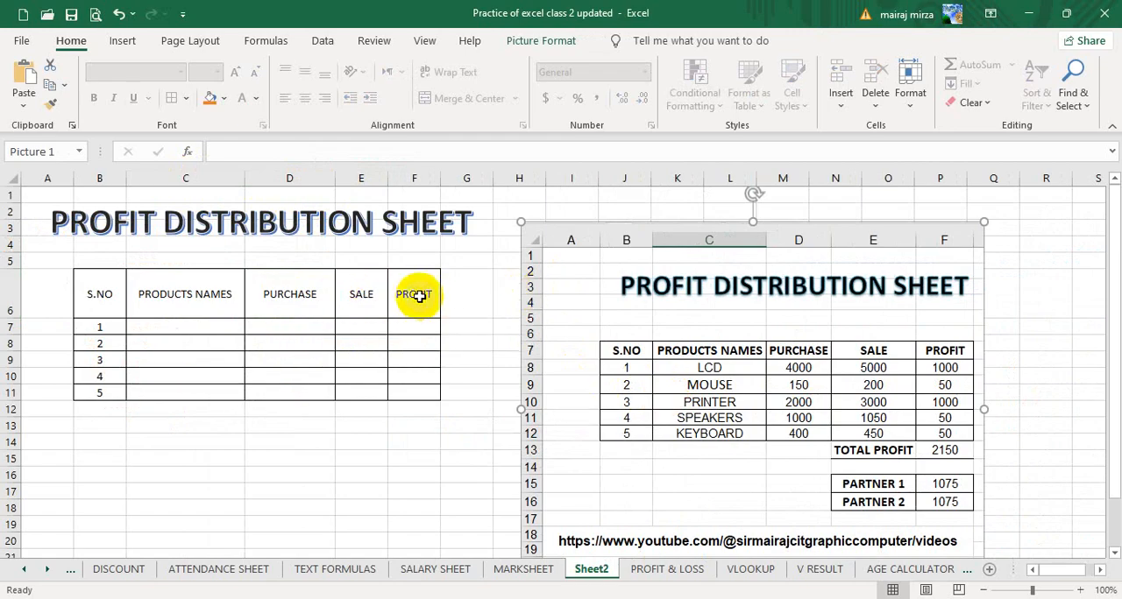
pyautogui.click(295, 293)
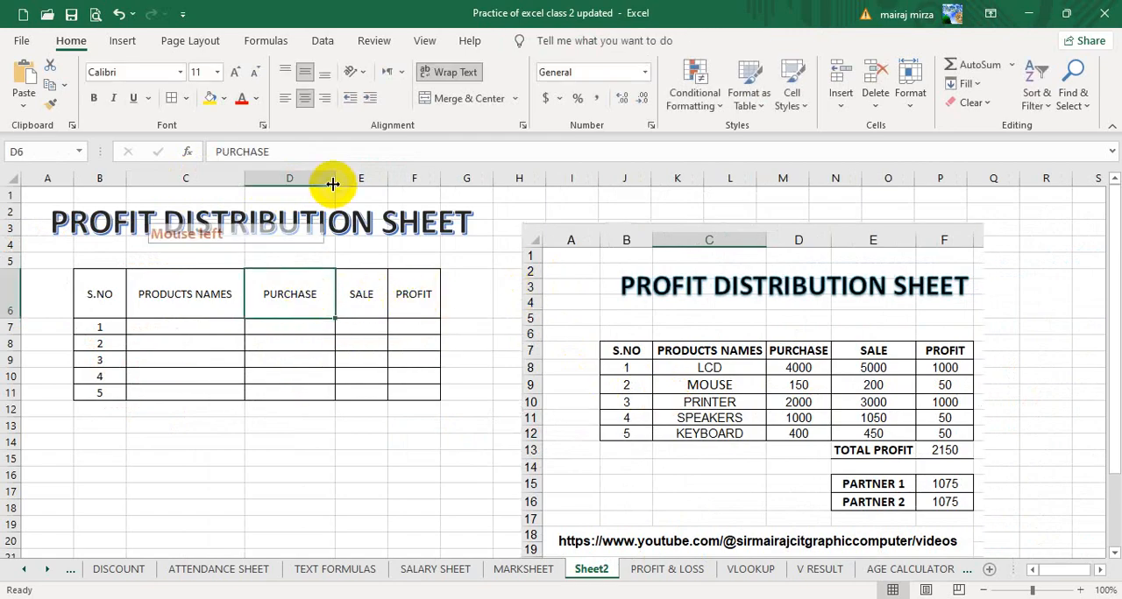
pyautogui.moveTo(334, 183); pyautogui.dragTo(317, 180)
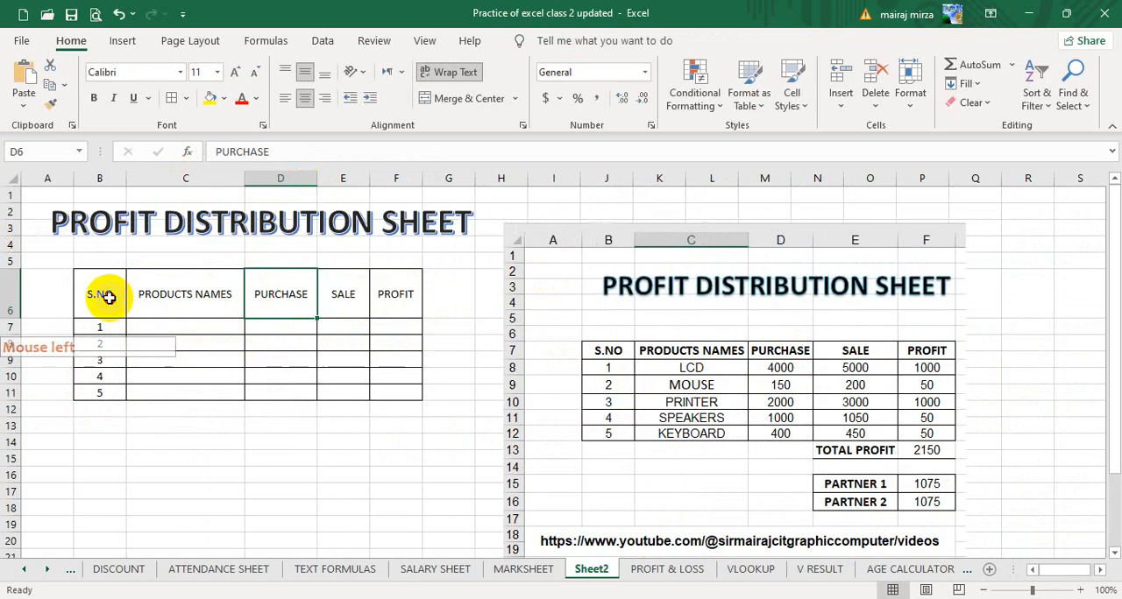
# Make the headings in B6:F6 bold at font size 12 and increase the height of row 6.
pyautogui.moveTo(97, 295); pyautogui.dragTo(375, 295)
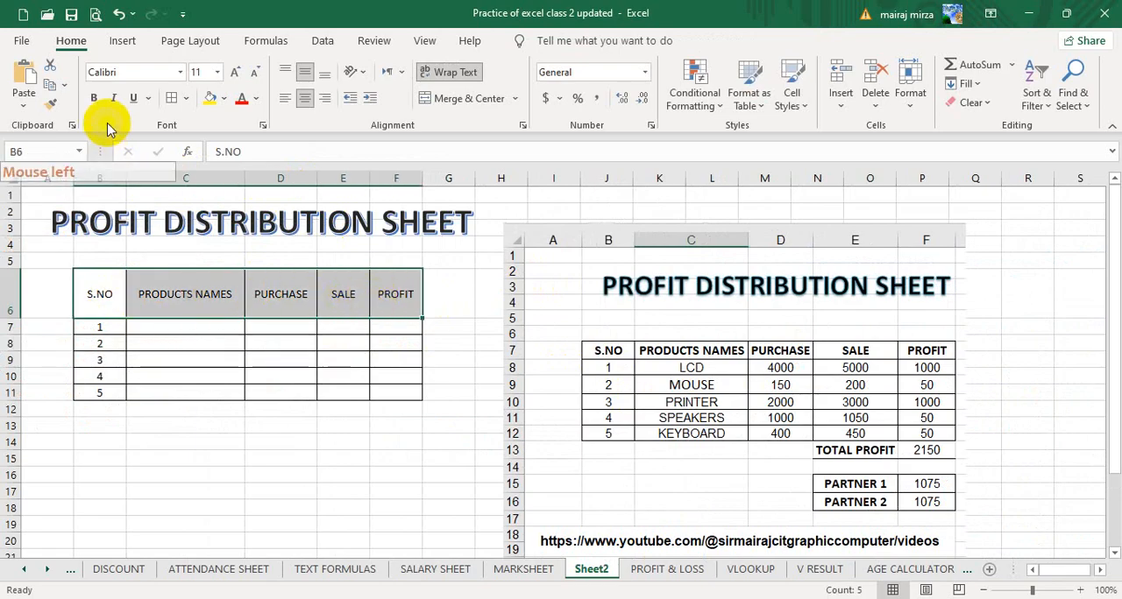
pyautogui.click(93, 97)
pyautogui.click(238, 76)
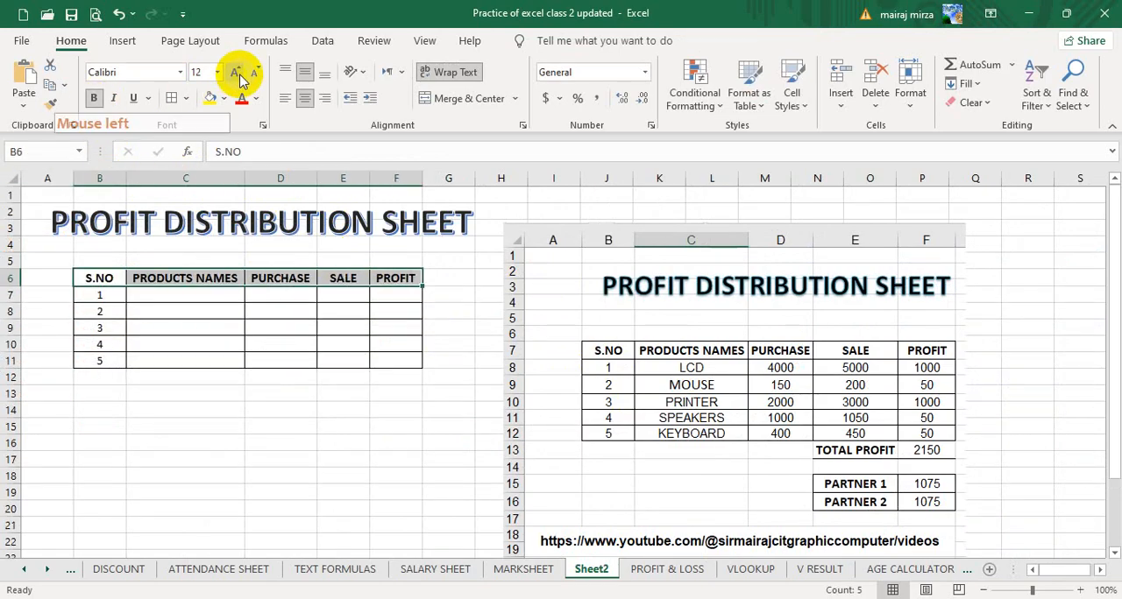
pyautogui.click(77, 289)
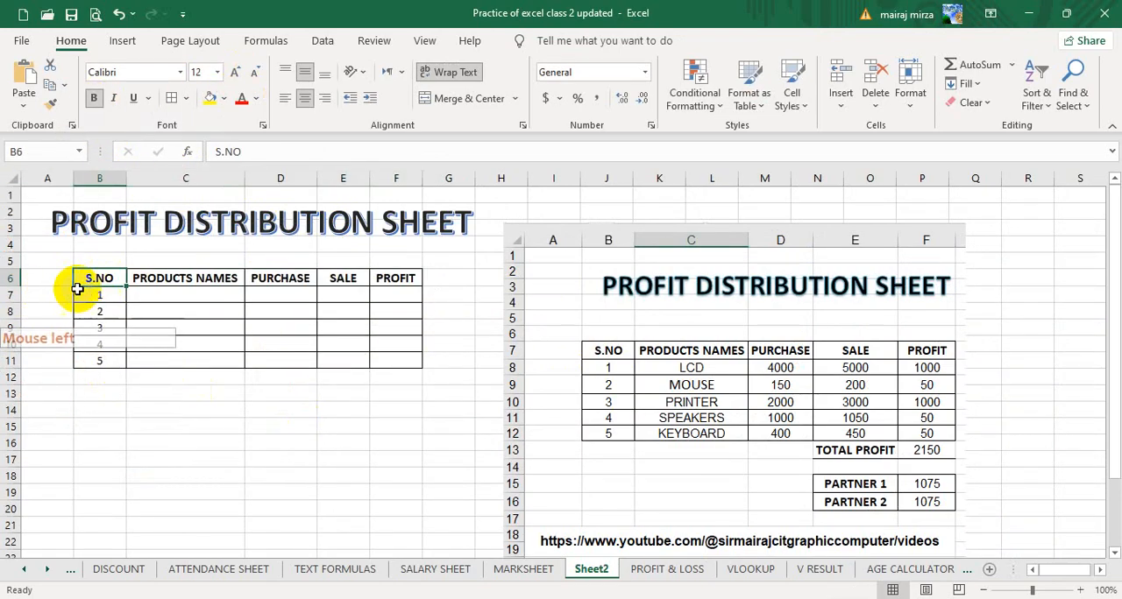
pyautogui.moveTo(12, 288); pyautogui.dragTo(12, 306)
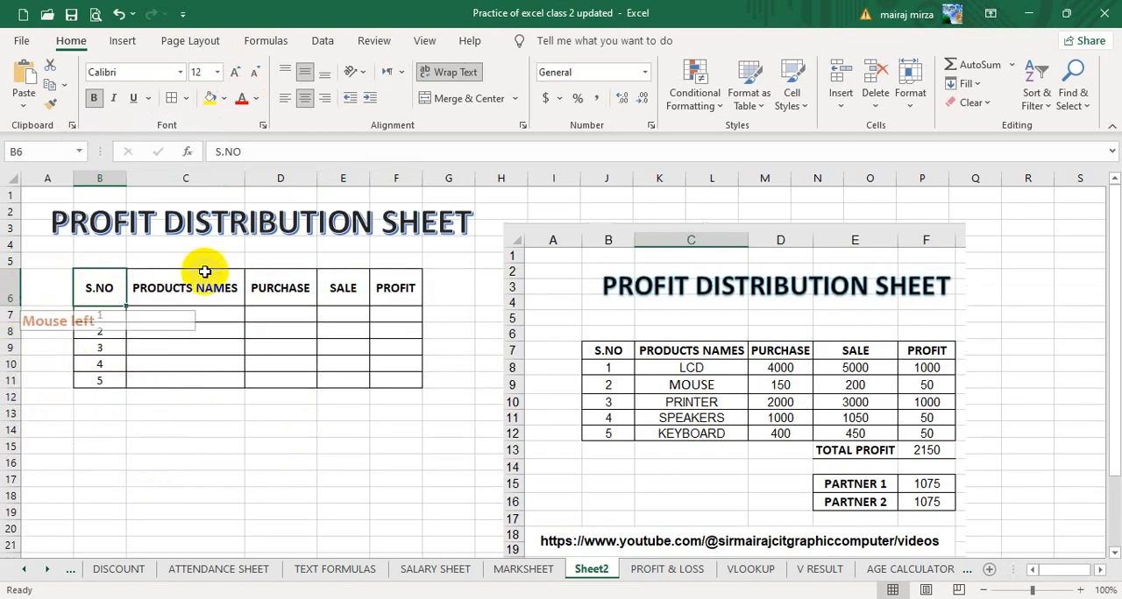
# Enter the product names LCD, MOUSE, PRINTER, SPEAKERS and KEYBOARD in cells C7 to C11.
pyautogui.click(398, 317)
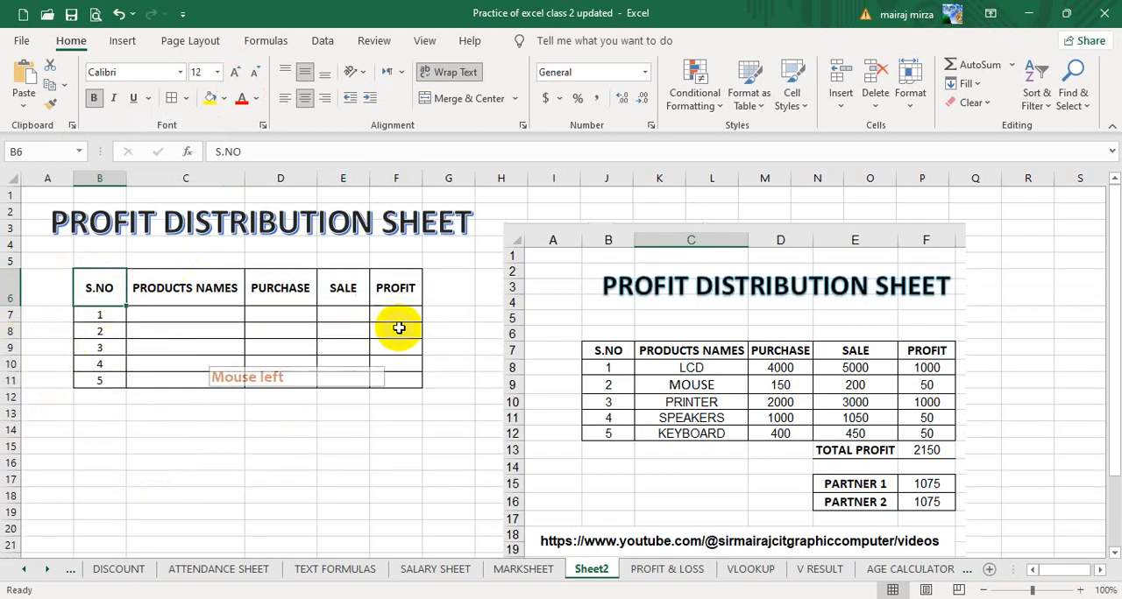
pyautogui.click(150, 314)
pyautogui.click(506, 539)
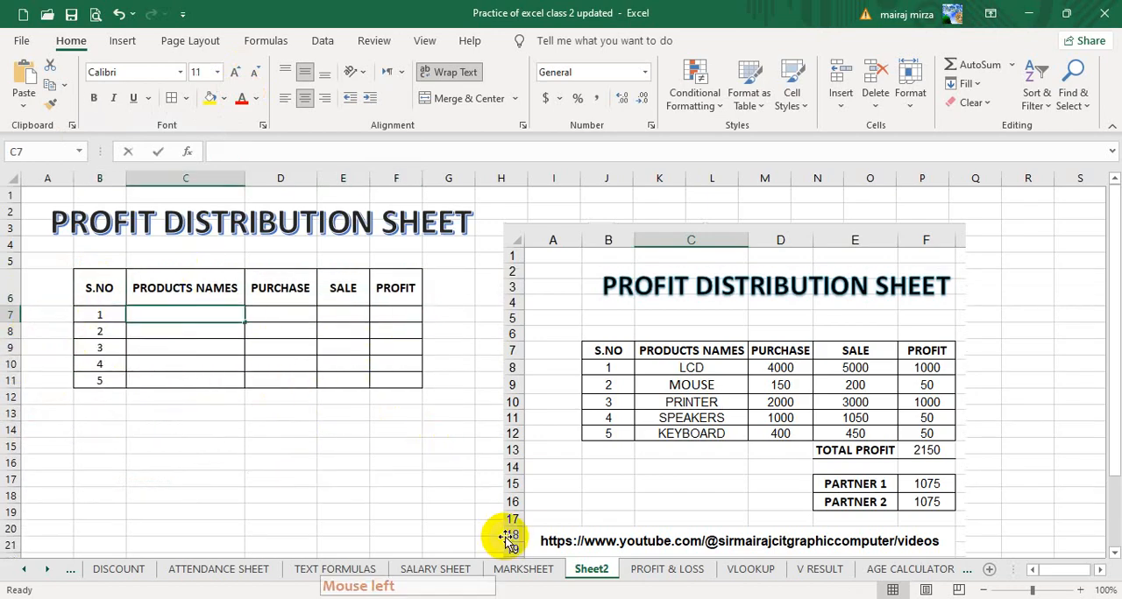
pyautogui.write('LCD')
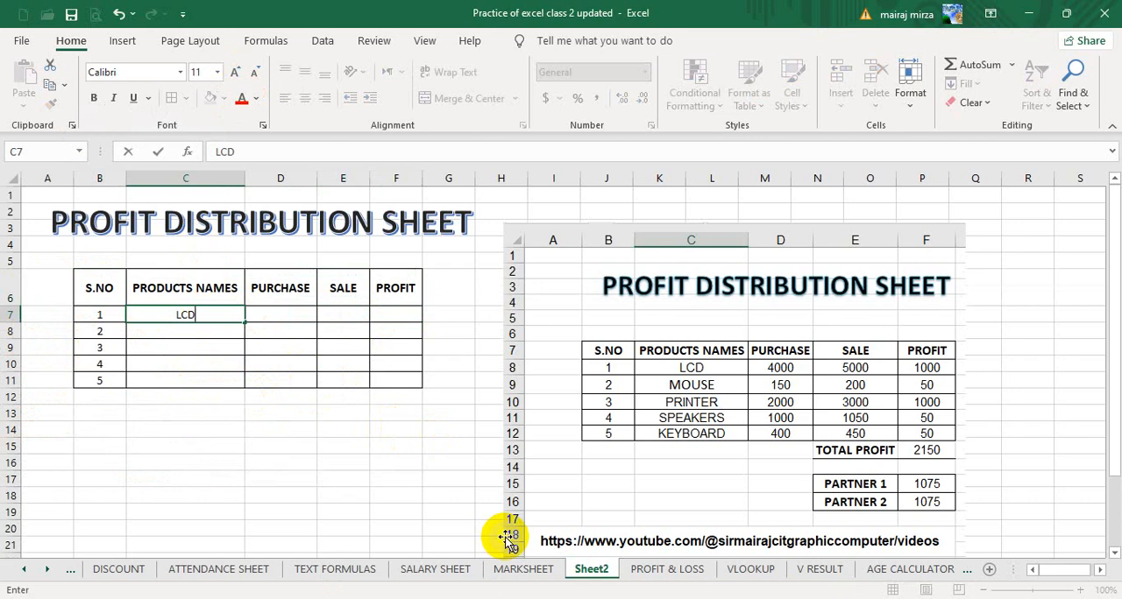
pyautogui.press('Return')
pyautogui.write('MOUSE')
pyautogui.press('Return')
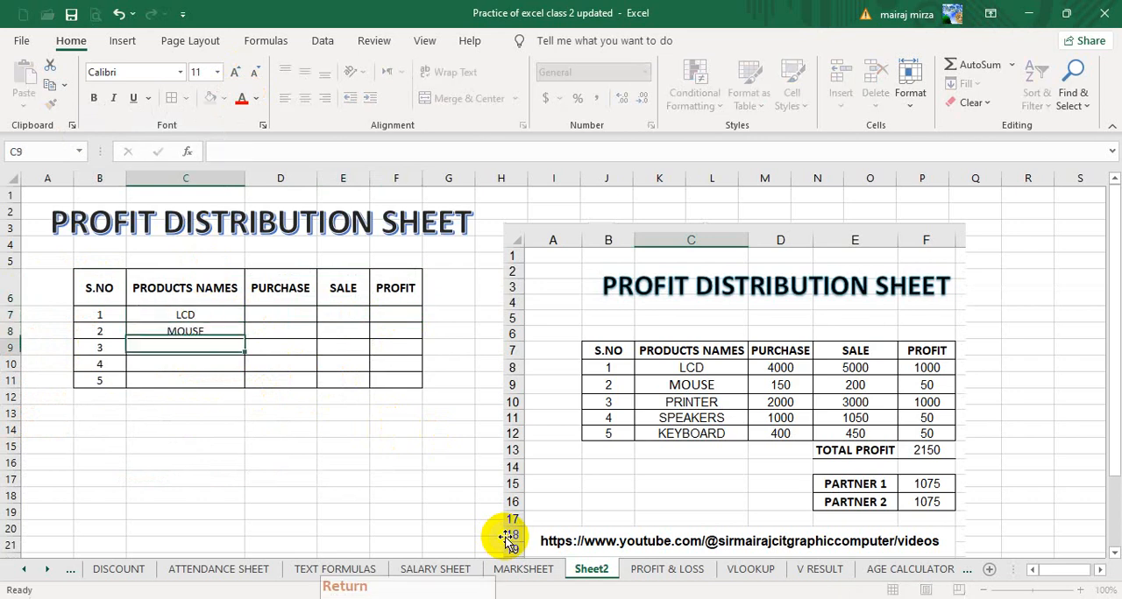
pyautogui.write('PRINTER')
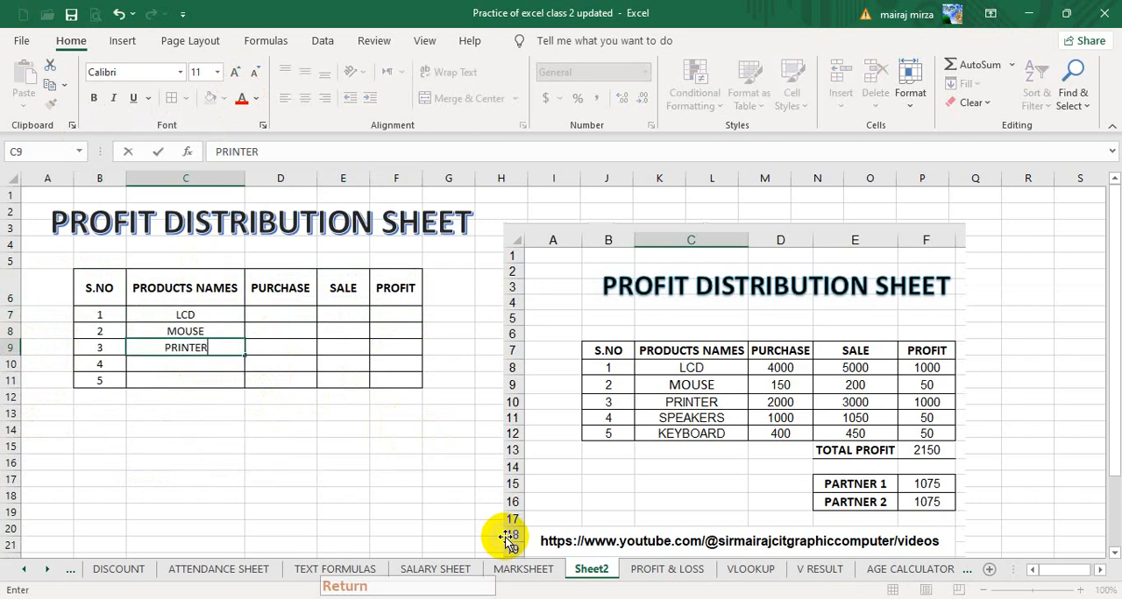
pyautogui.press('Return')
pyautogui.write('SPEAKE')
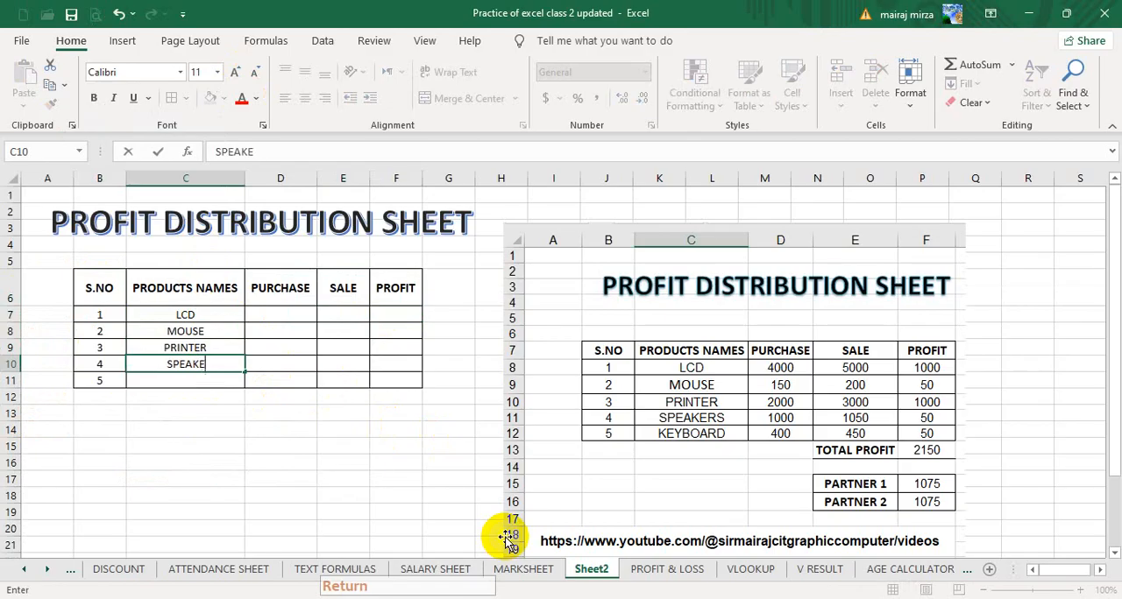
pyautogui.write('RS')
pyautogui.press('Return')
pyautogui.write('KEY')
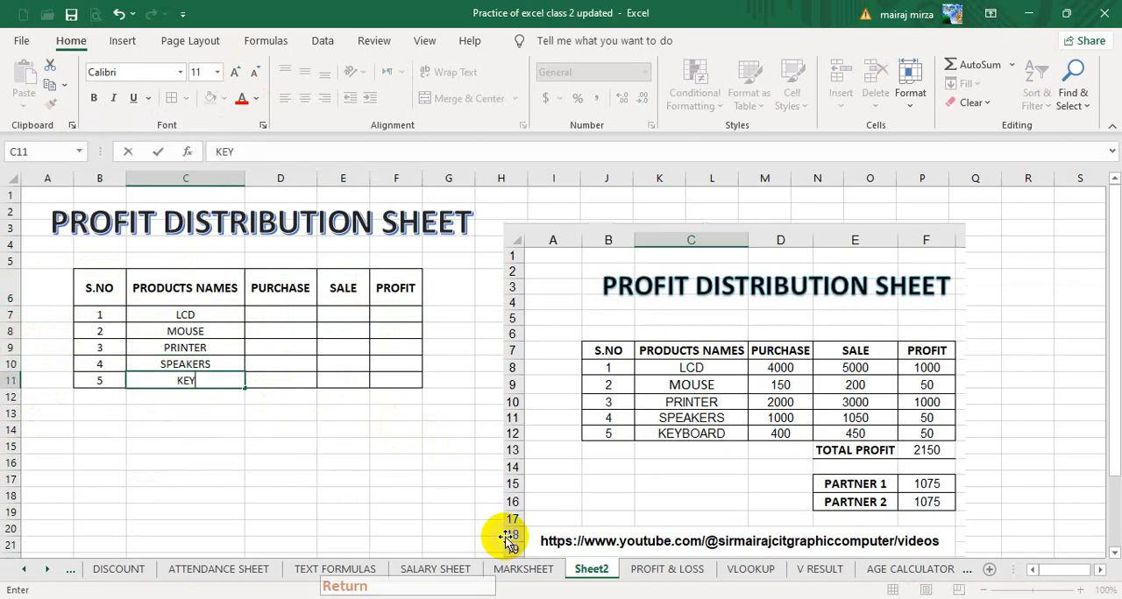
pyautogui.write('BOARD')
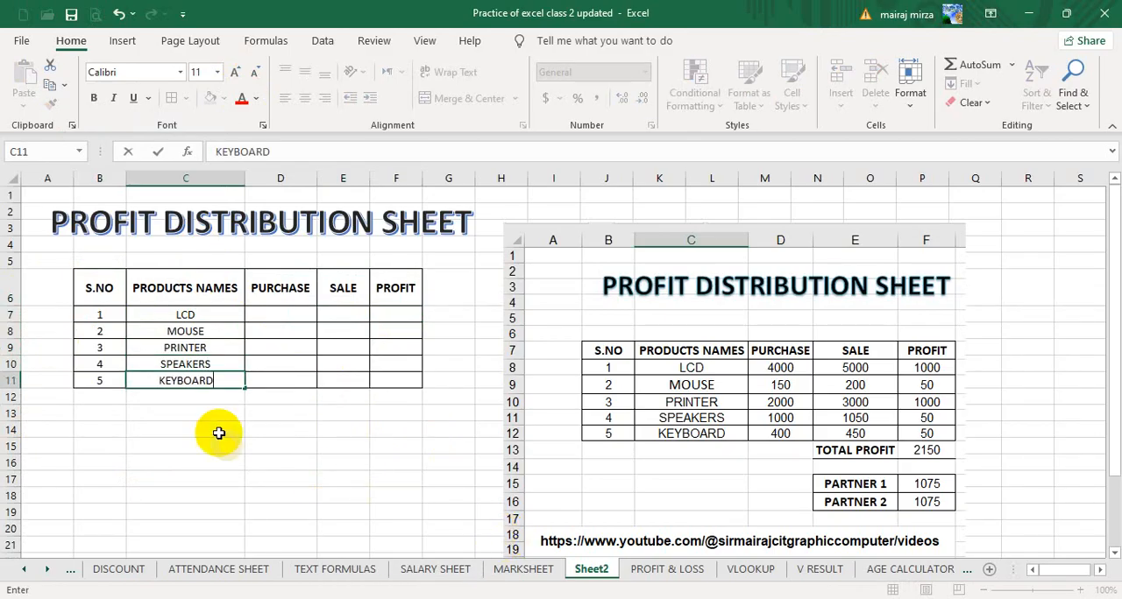
# Enter the purchase amounts 4000, 150, 2000, 1000 and 400 in cells D7 to D11.
pyautogui.click(266, 314)
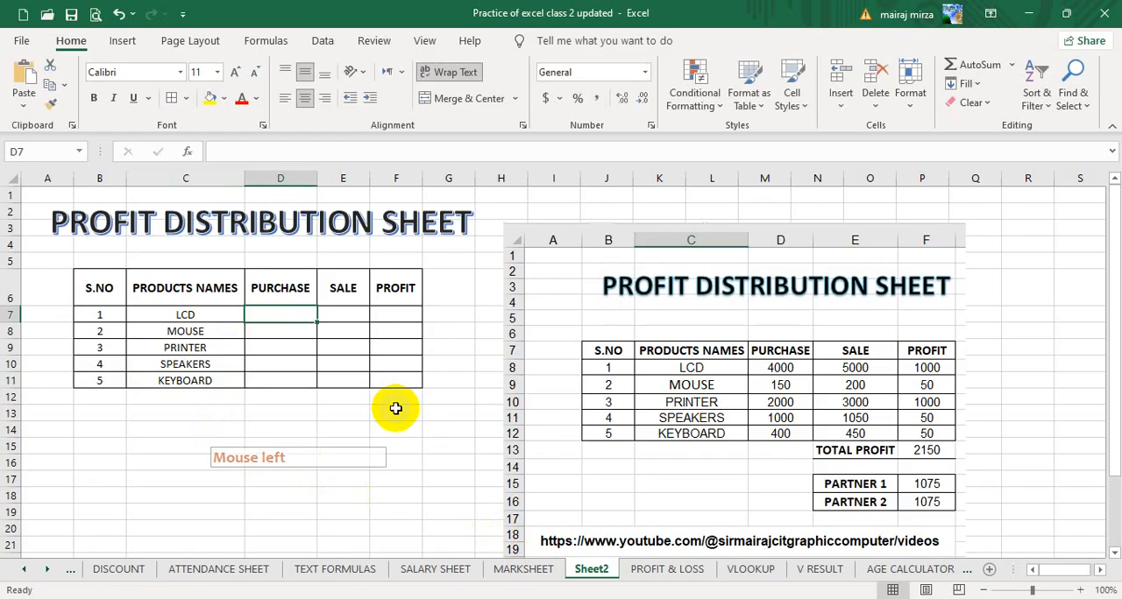
pyautogui.write('4000')
pyautogui.press('Return')
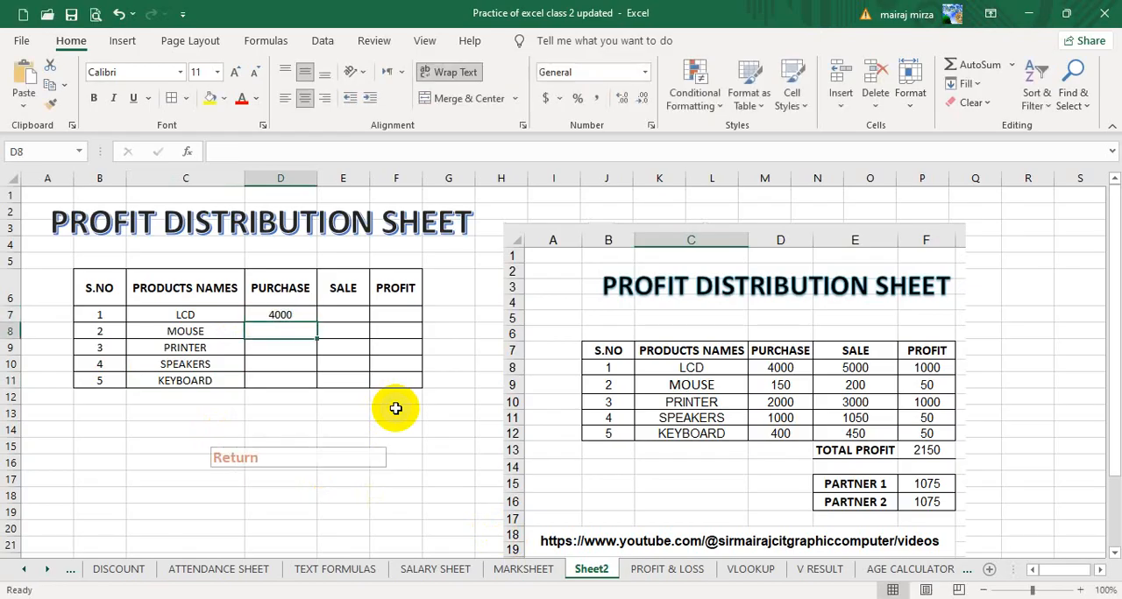
pyautogui.write('150')
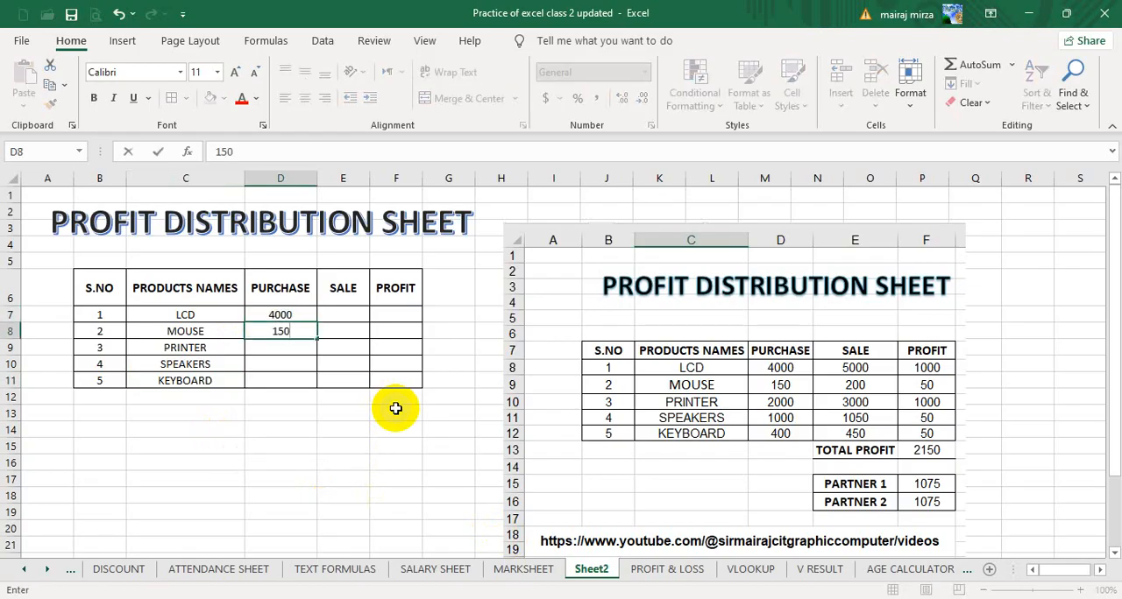
pyautogui.press('Return')
pyautogui.write('2000')
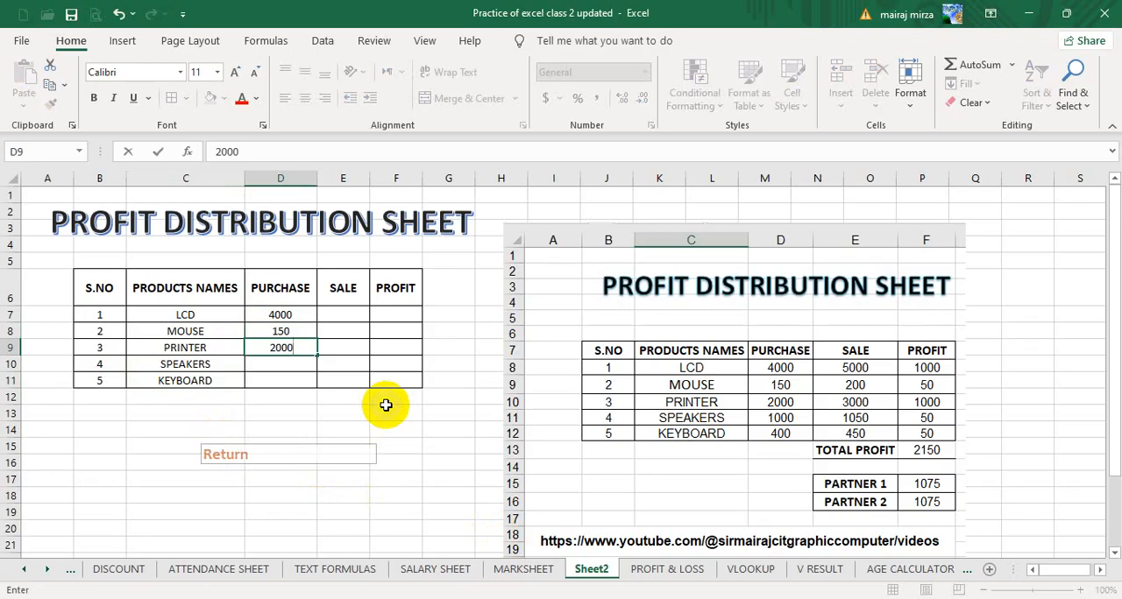
pyautogui.press('Return')
pyautogui.write('1000')
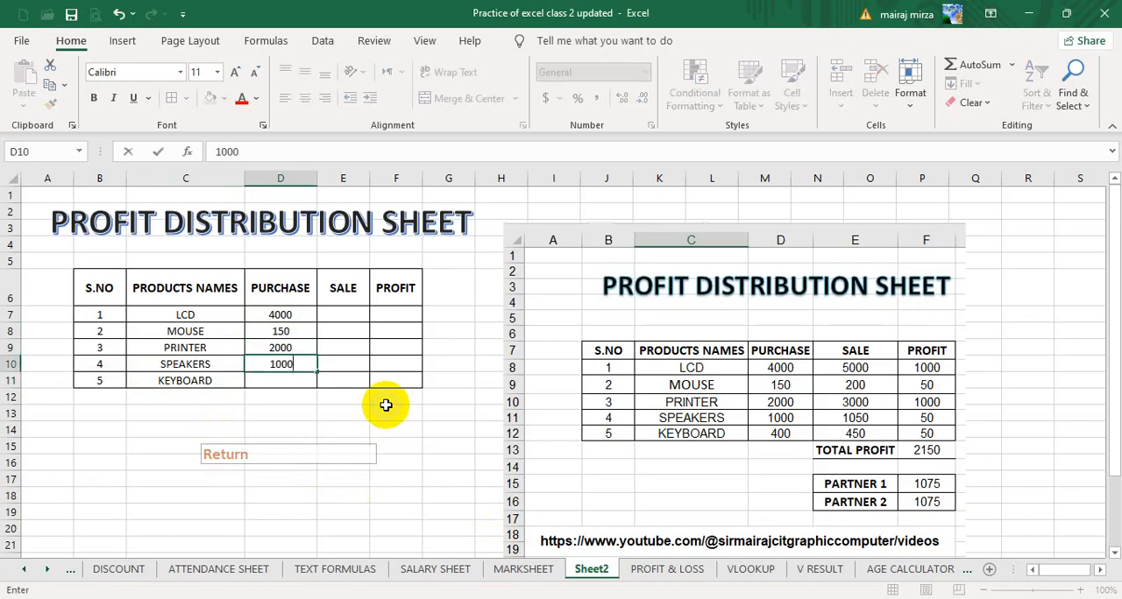
pyautogui.press('Return')
pyautogui.write('4')
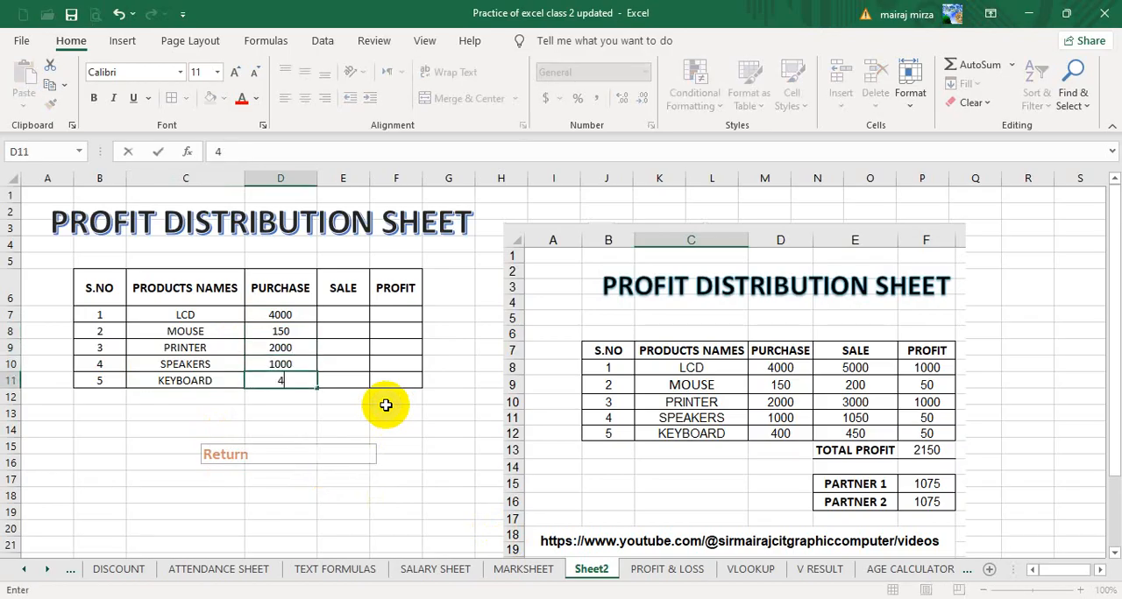
pyautogui.write('00')
pyautogui.press('Right')
# Enter the sale amounts 5000, 200 and 3000 for LCD, MOUSE and PRINTER in cells E7 to E9.
pyautogui.press('Up')
pyautogui.press('Up')
pyautogui.press('Up')
pyautogui.press('Up')
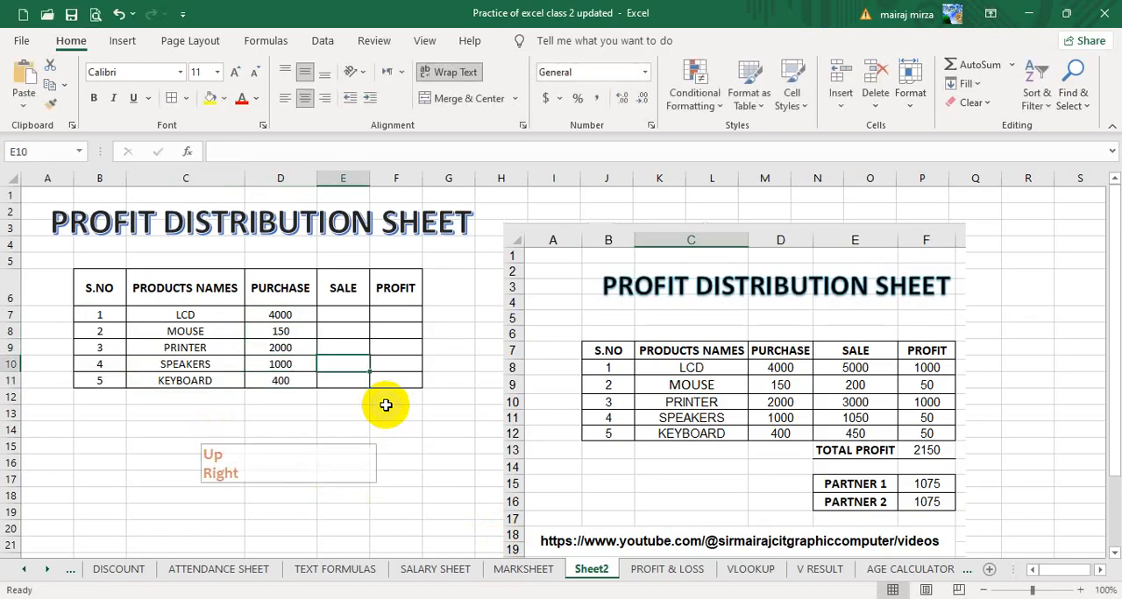
pyautogui.write('5000')
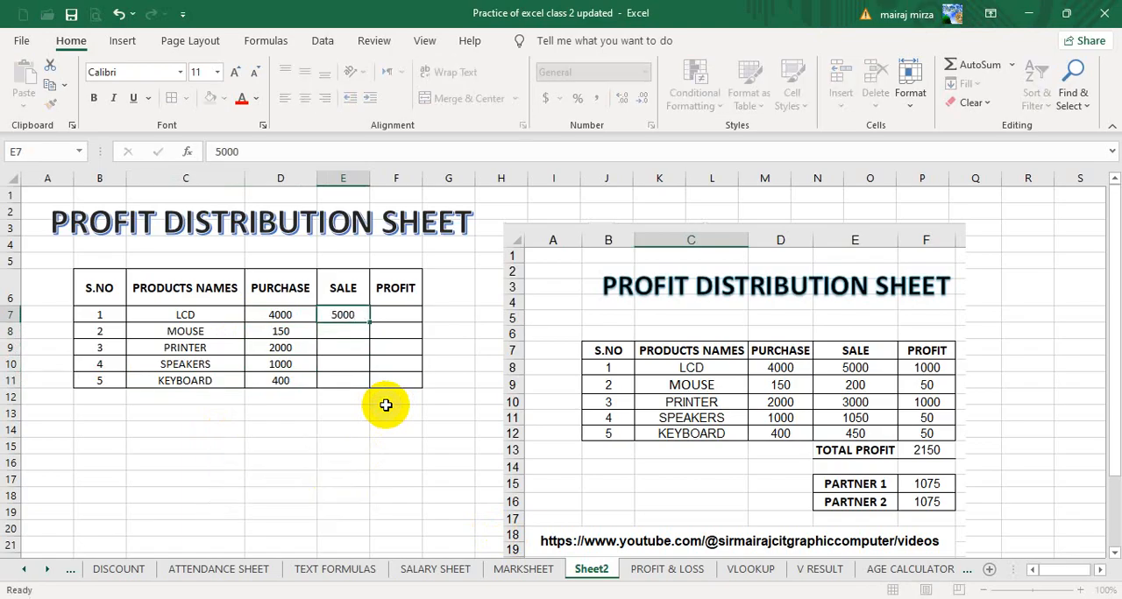
pyautogui.press('Return')
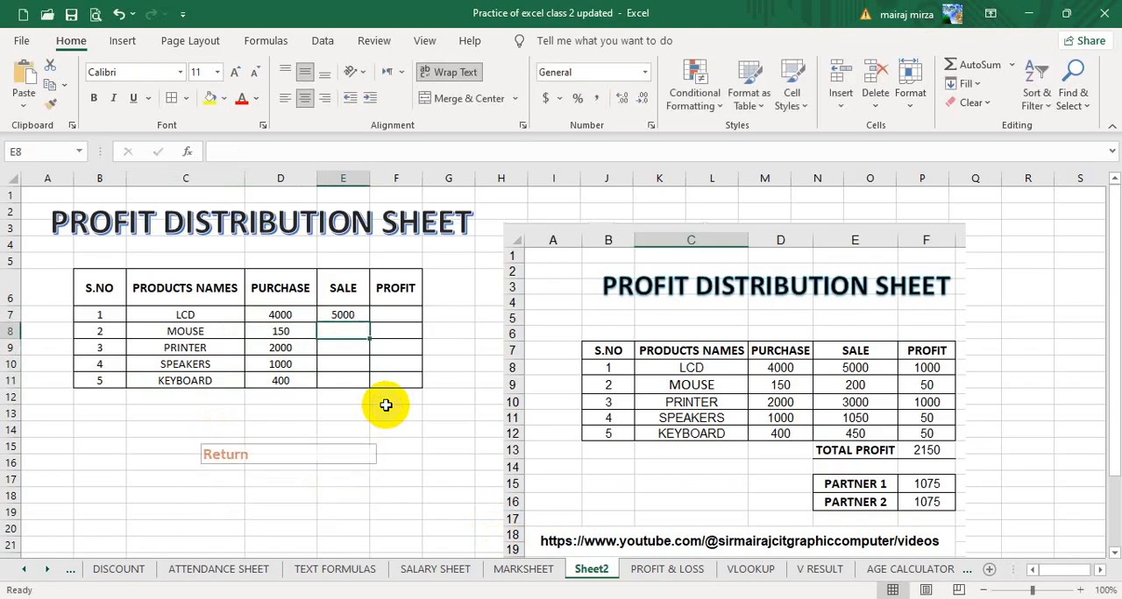
pyautogui.write('200')
pyautogui.press('Return')
pyautogui.write('3')
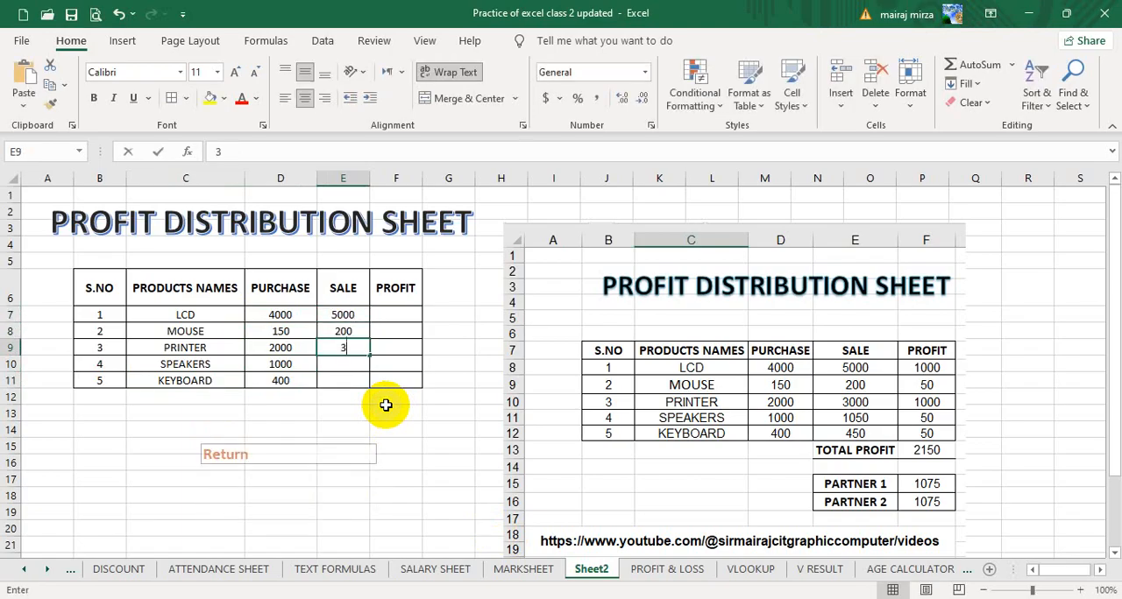
pyautogui.write('000')
pyautogui.press('Return')
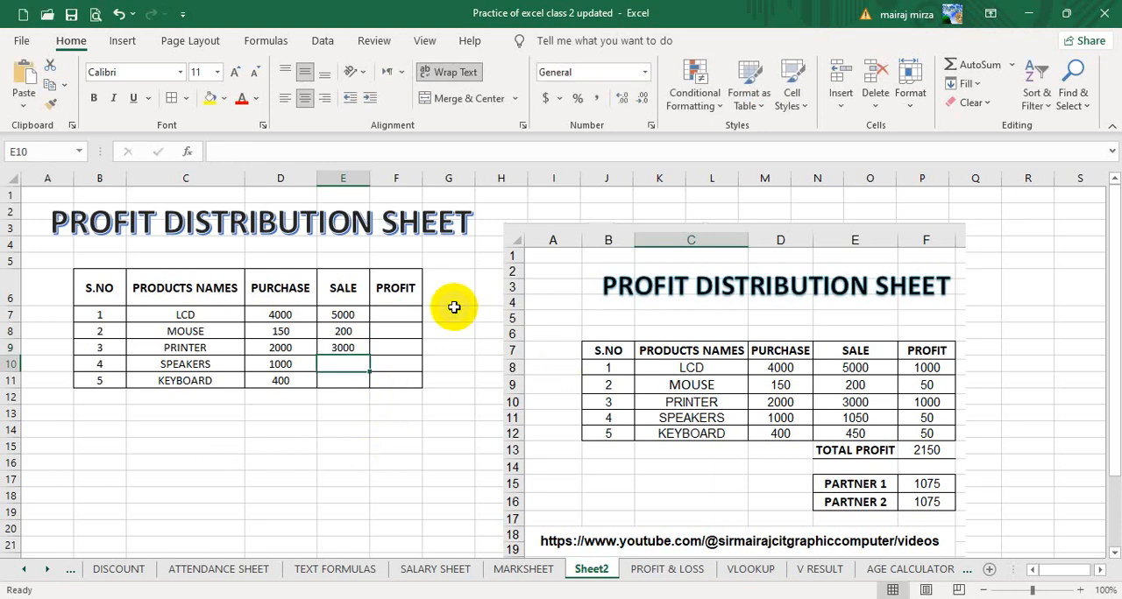
# Change the heading in E6 to SALING RATE and widen column E.
pyautogui.click(342, 293)
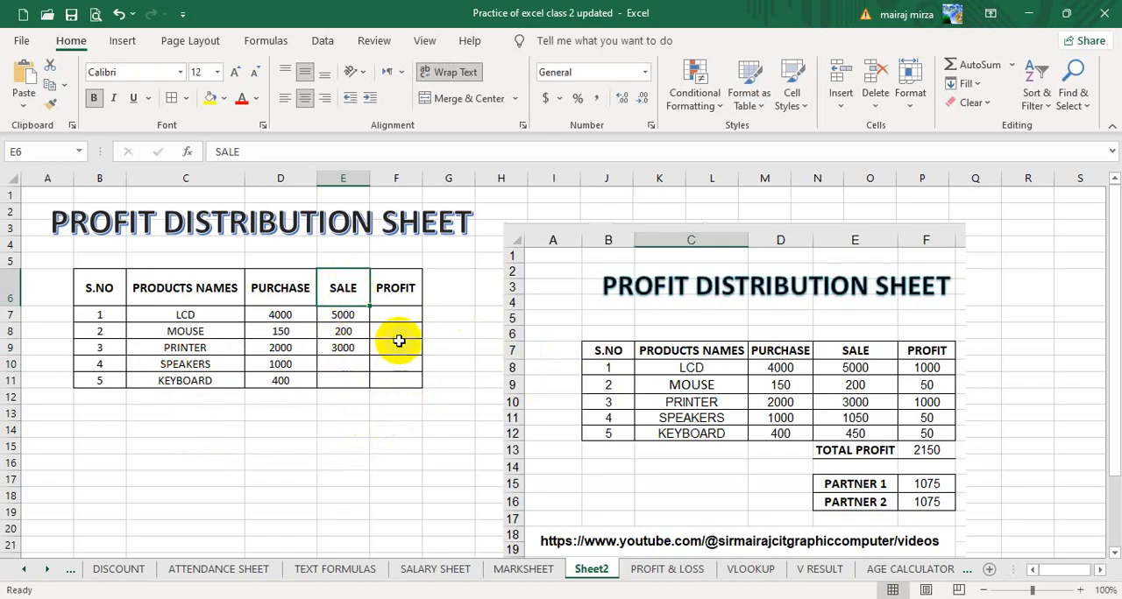
pyautogui.click(257, 156)
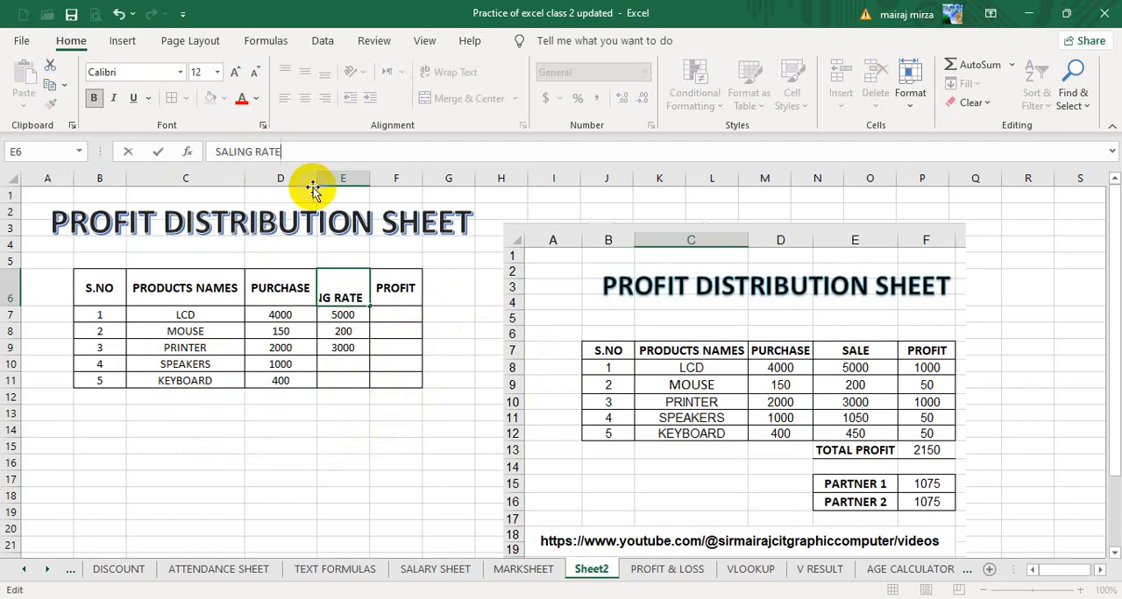
pyautogui.click(416, 368)
pyautogui.click(343, 289)
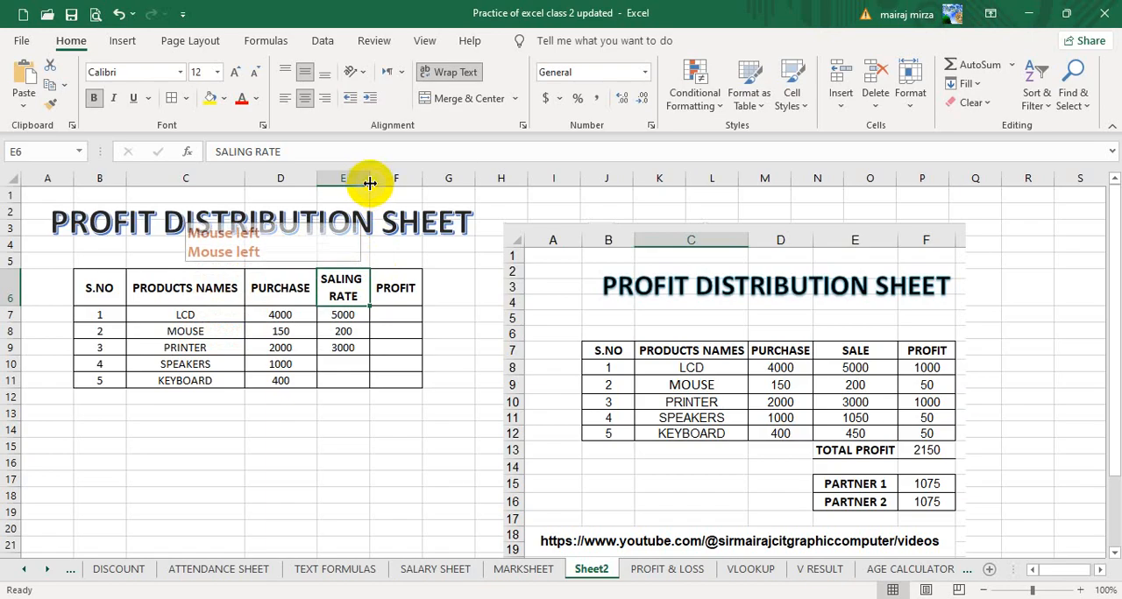
pyautogui.moveTo(370, 183); pyautogui.dragTo(393, 182)
pyautogui.click(220, 314)
pyautogui.click(280, 316)
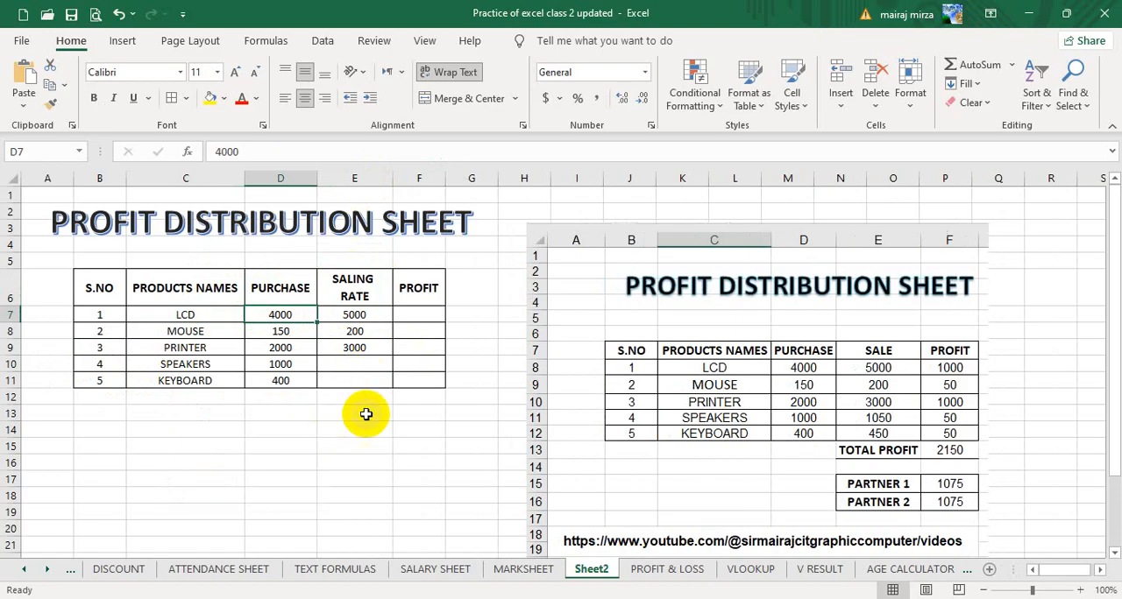
# Enter the sale amounts 1050 for SPEAKERS in E10 and 450 for KEYBOARD in E11.
pyautogui.click(357, 364)
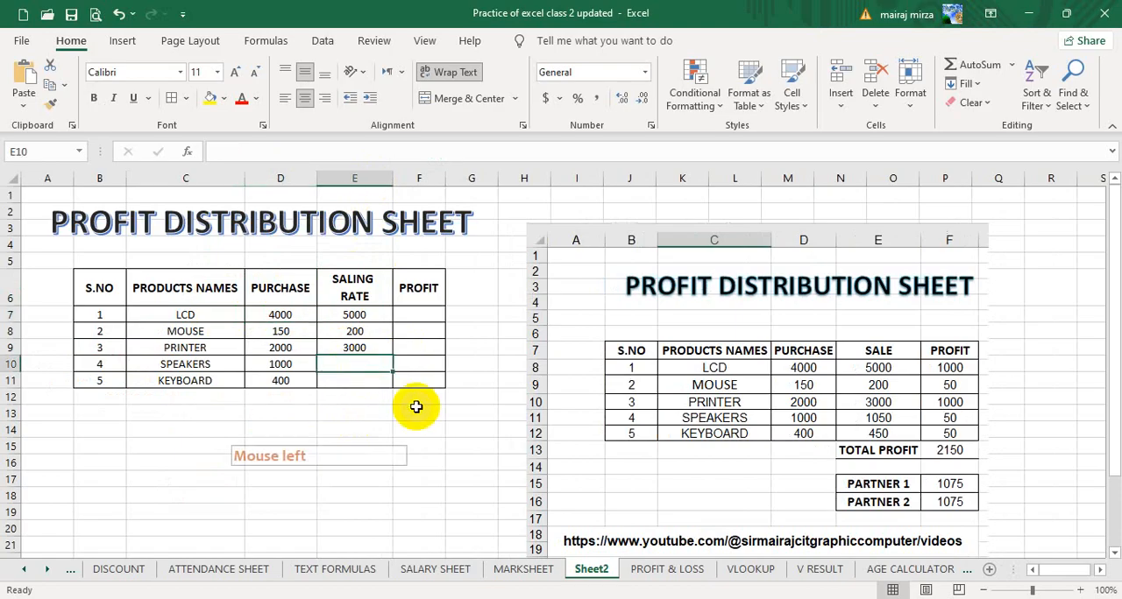
pyautogui.write('1050')
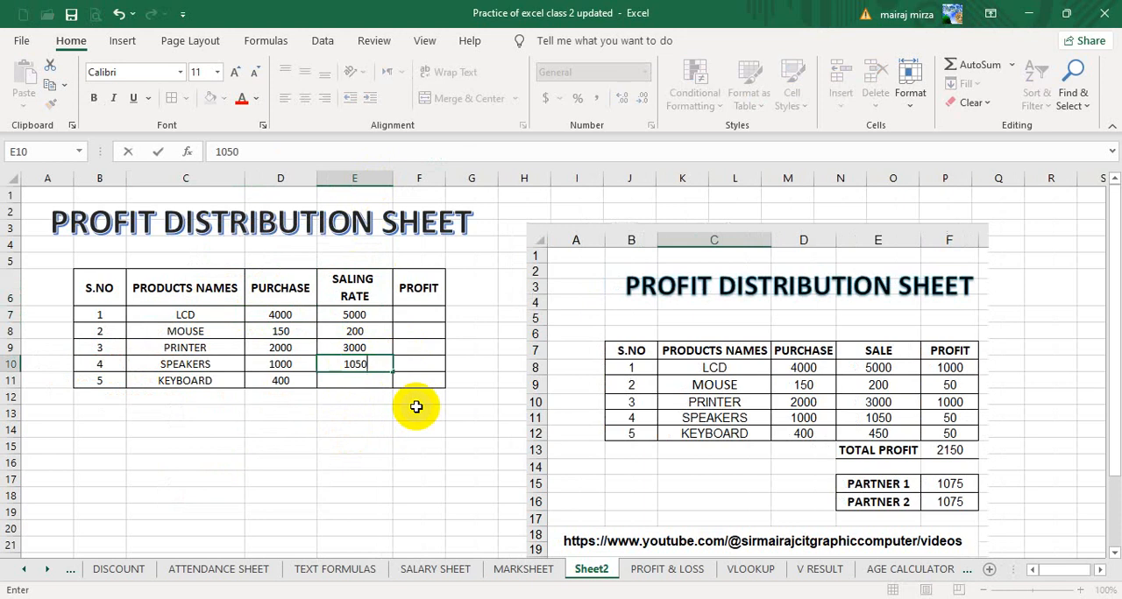
pyautogui.press('Return')
pyautogui.write('45')
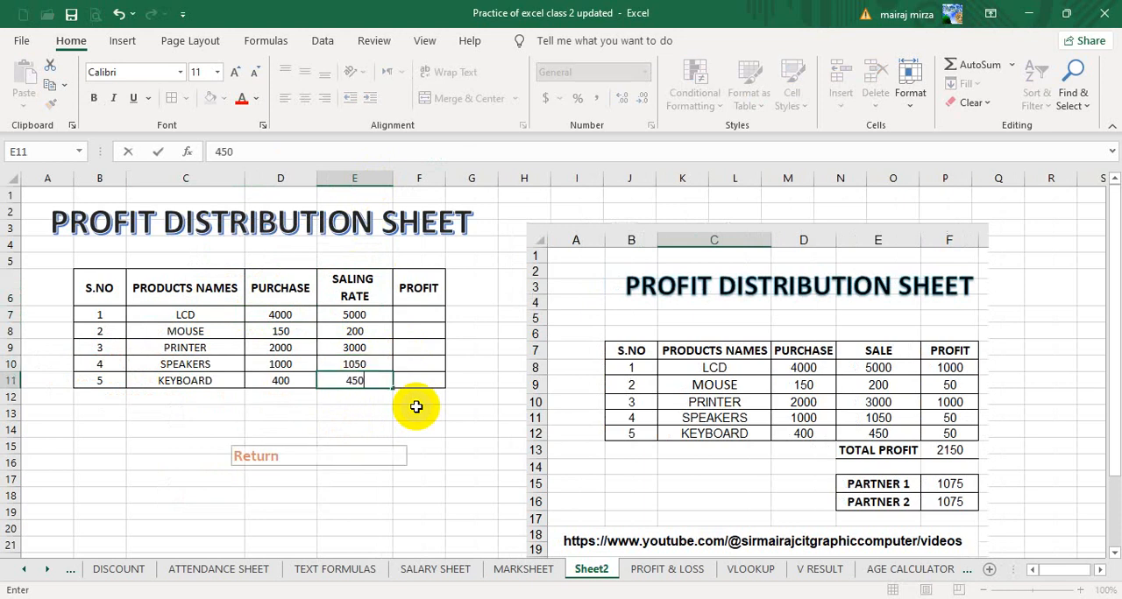
pyautogui.write('0')
# Complete the KEYBOARD sale amount as 450 in E11.
pyautogui.press('Return')
# Calculate the LCD profit in F7 with =E7-D7 and fill the formula down to F11.
pyautogui.click(427, 317)
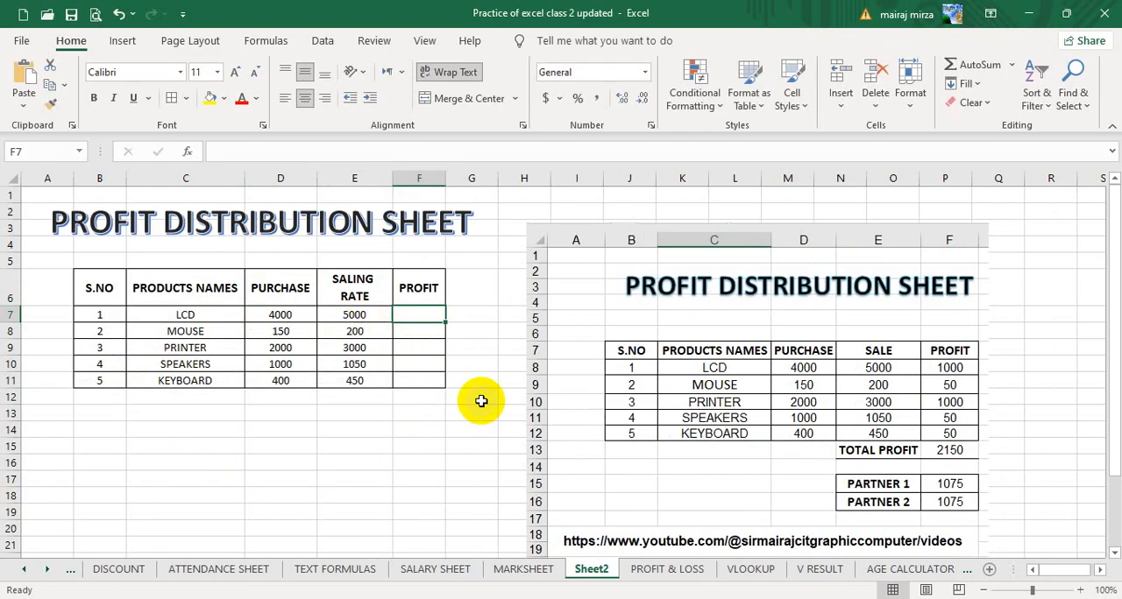
pyautogui.write('=')
pyautogui.press('Left')
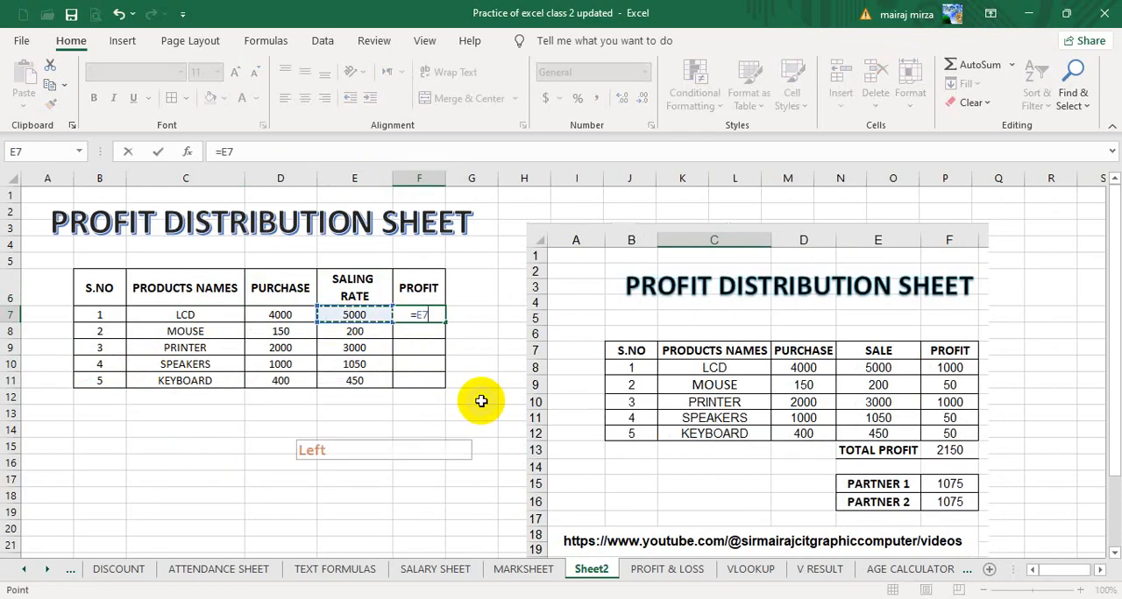
pyautogui.write('-')
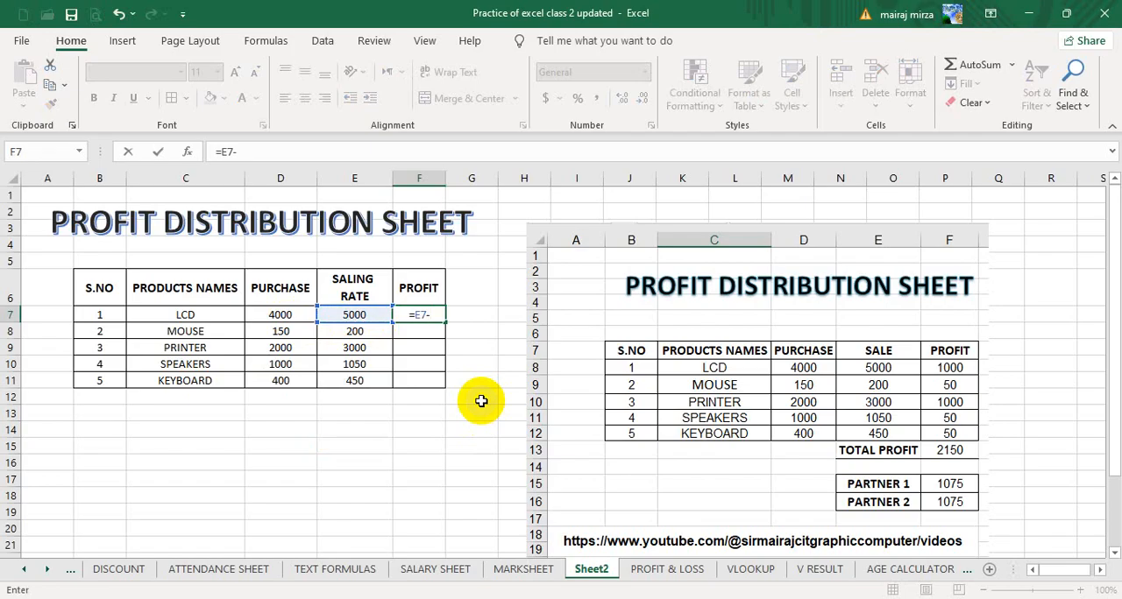
pyautogui.press('Left')
pyautogui.press('Return')
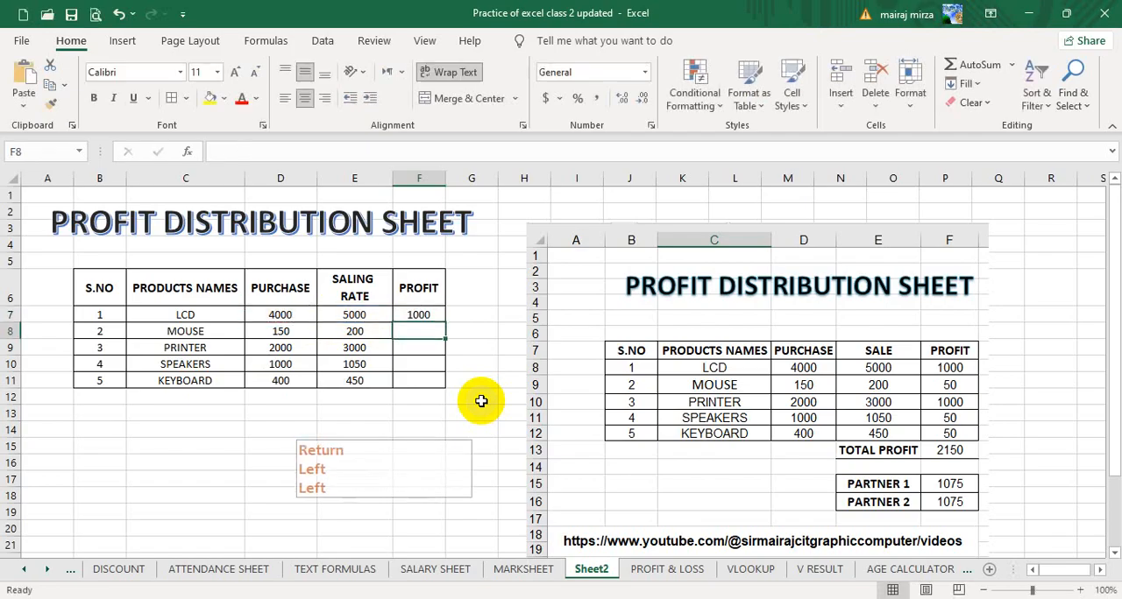
pyautogui.press('Up')
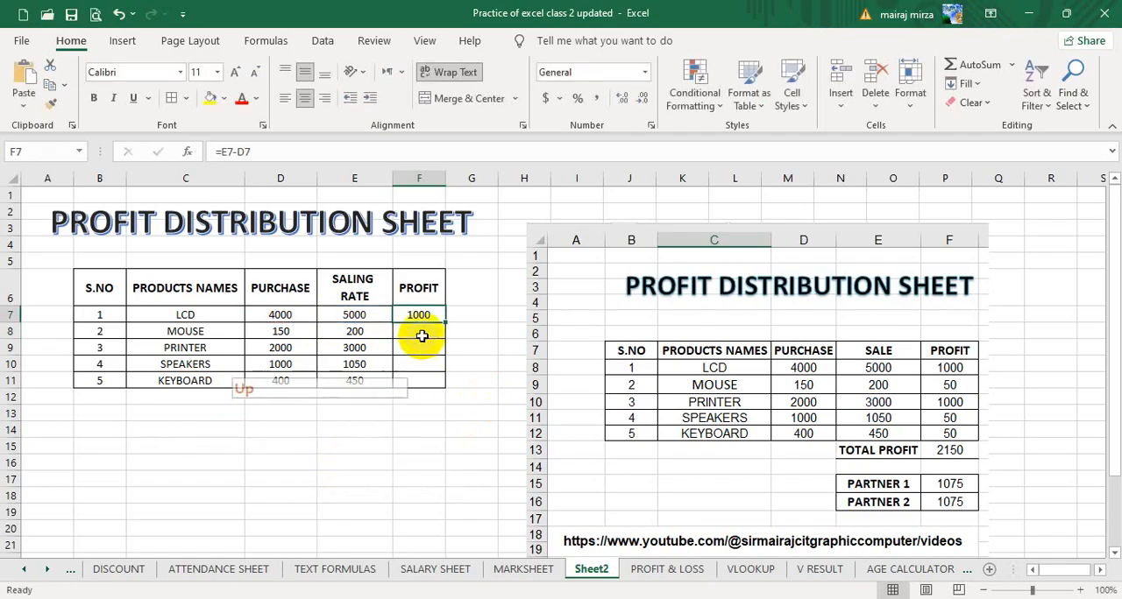
pyautogui.moveTo(444, 323); pyautogui.dragTo(439, 384)
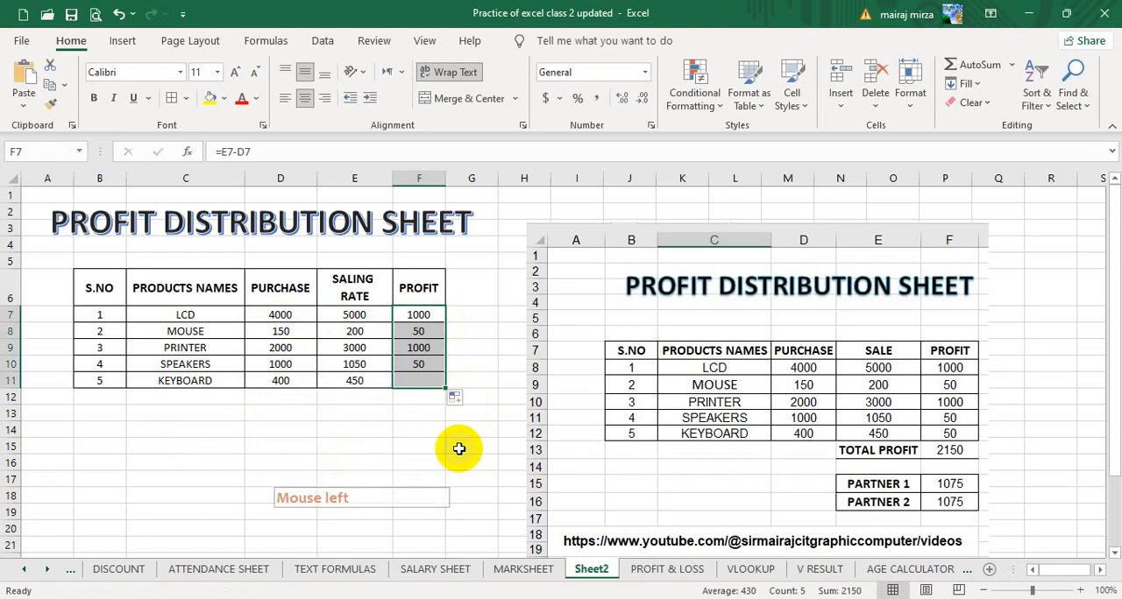
# Total the profits F7:F11 in cell F12 with AutoSum.
pyautogui.click(416, 396)
pyautogui.click(978, 66)
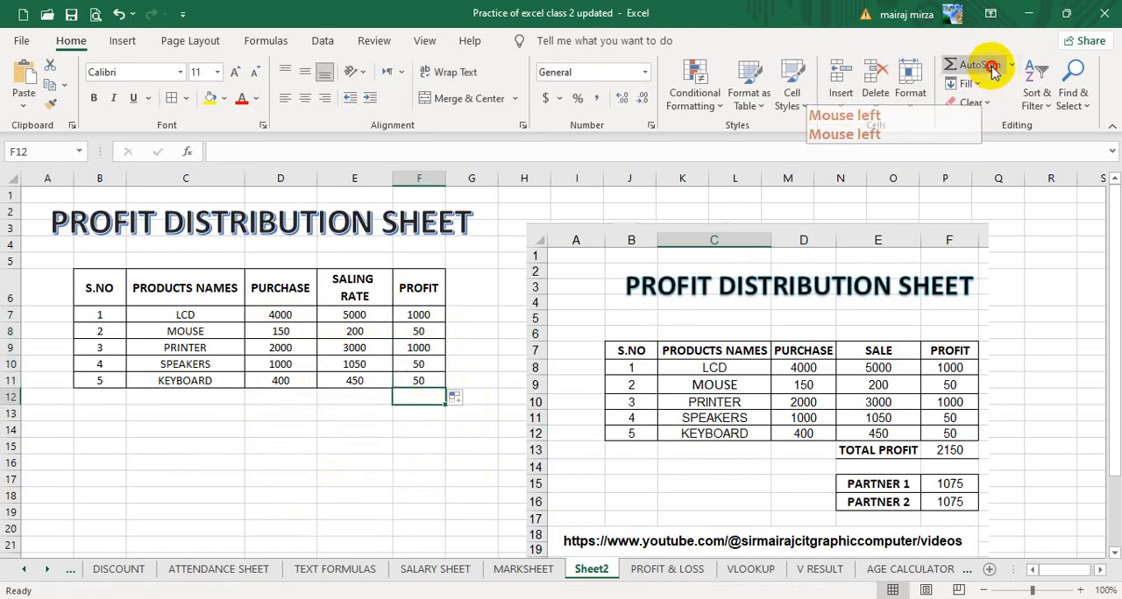
pyautogui.press('Return')
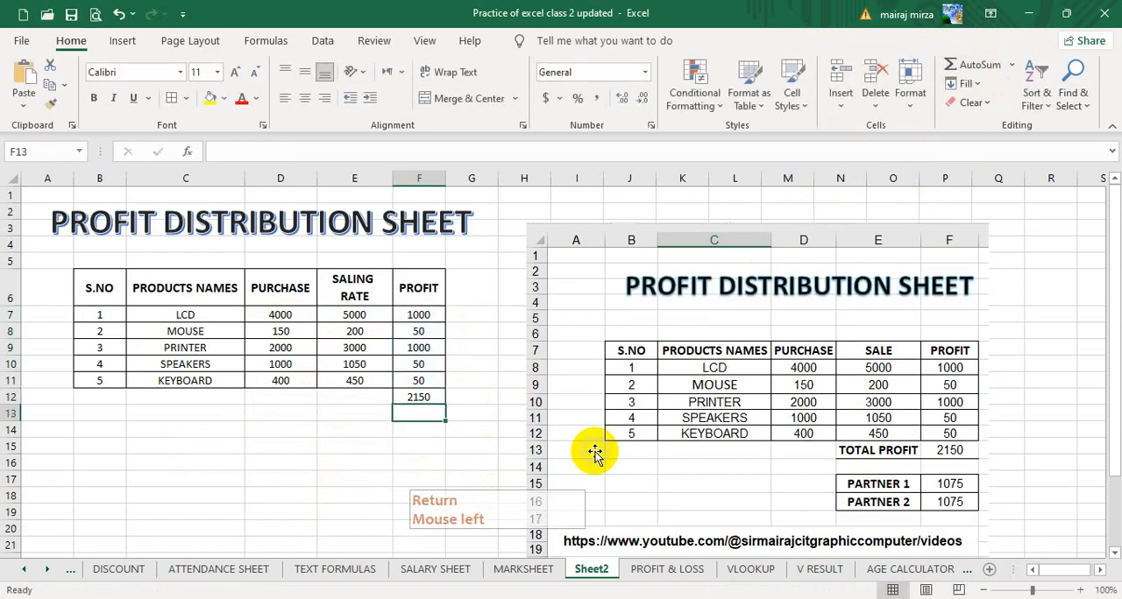
# Label cell E12 as TOTAL PROFIT and widen column E so that the text fits.
pyautogui.click(331, 396)
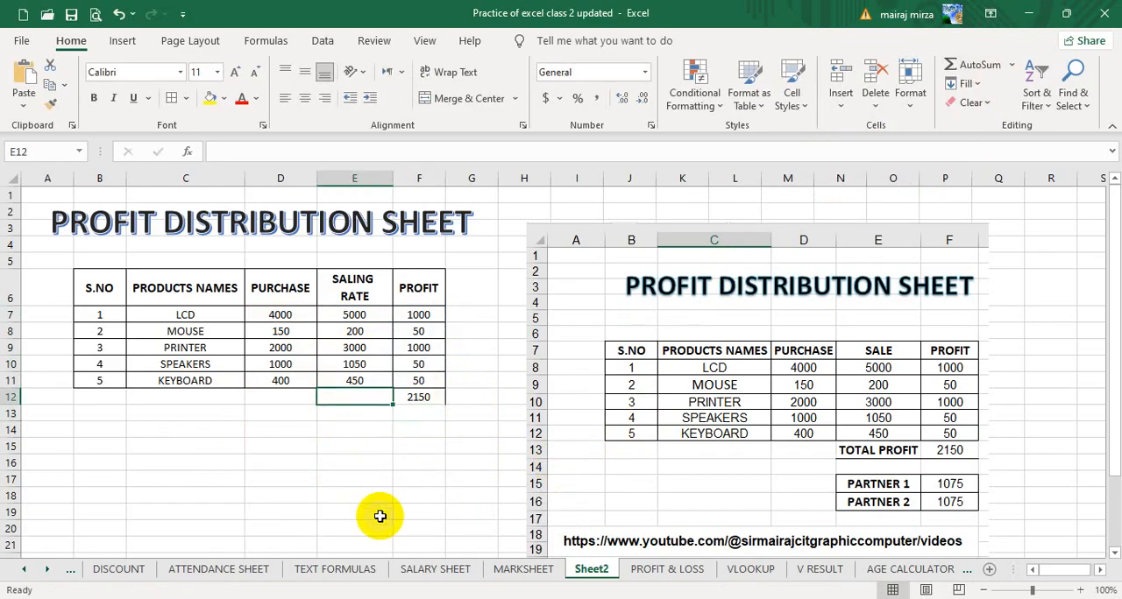
pyautogui.write('TOTAL PROFIT')
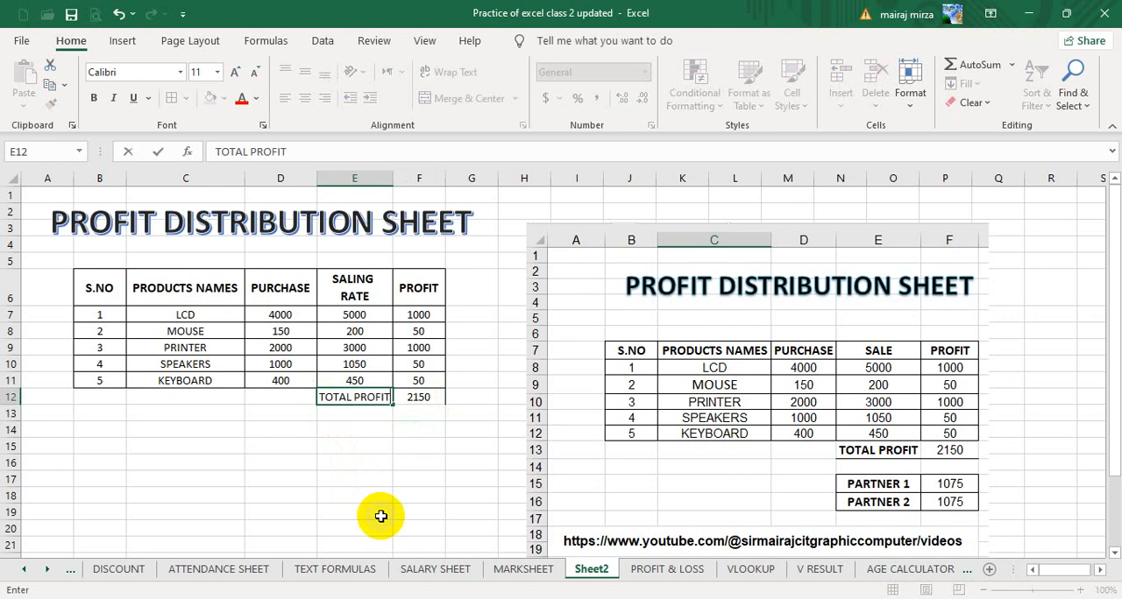
pyautogui.click(412, 446)
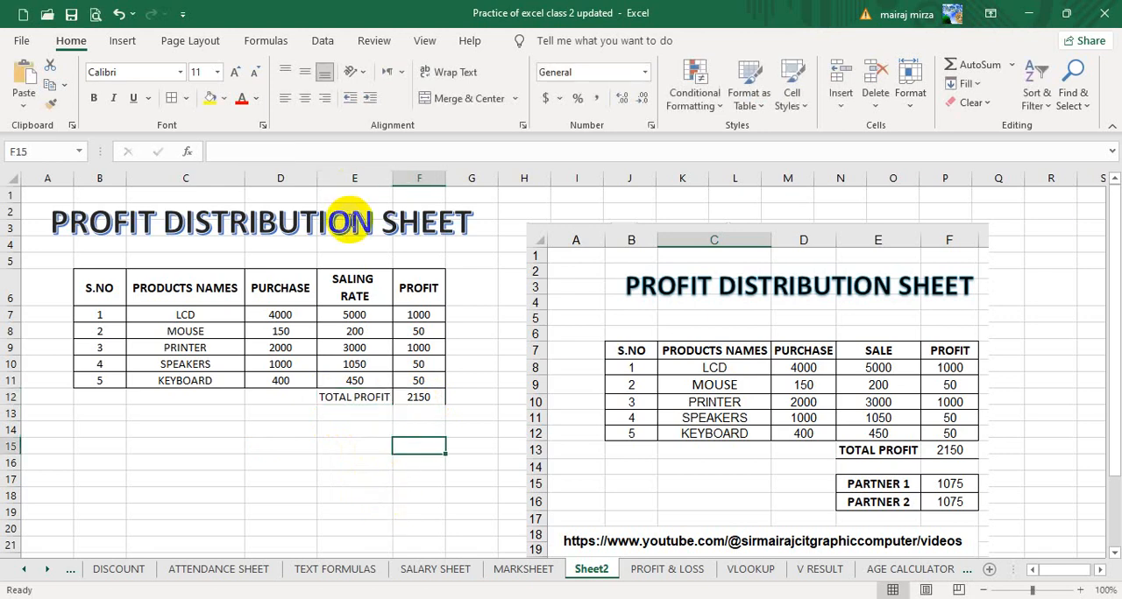
pyautogui.moveTo(393, 179); pyautogui.dragTo(404, 179)
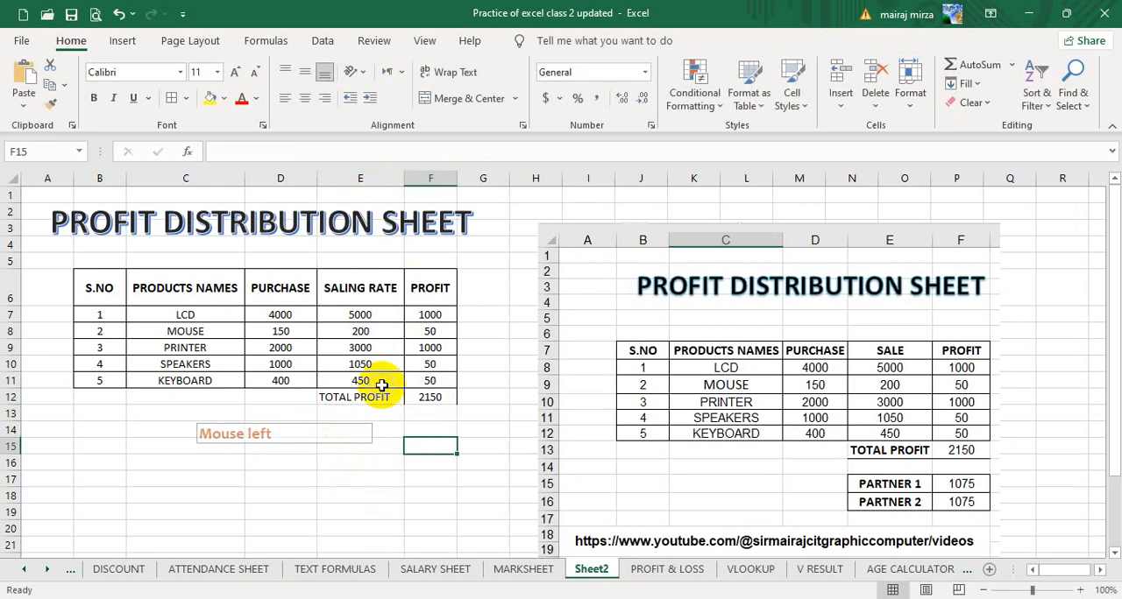
# Center the total row cells E12:F12 horizontally and vertically and make them bold.
pyautogui.moveTo(390, 402); pyautogui.dragTo(438, 398)
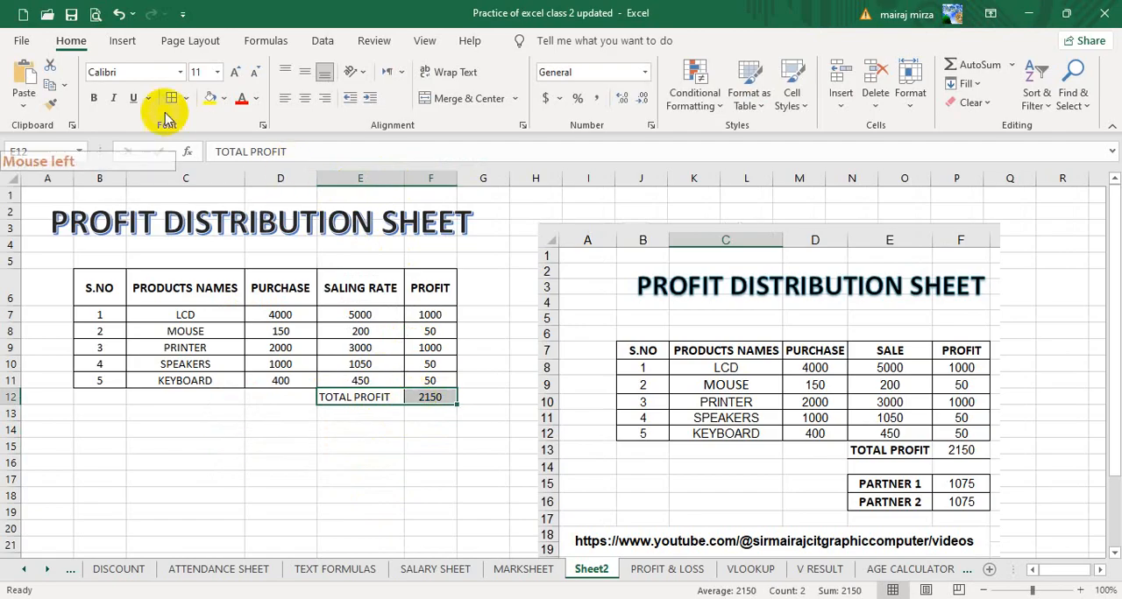
pyautogui.click(304, 99)
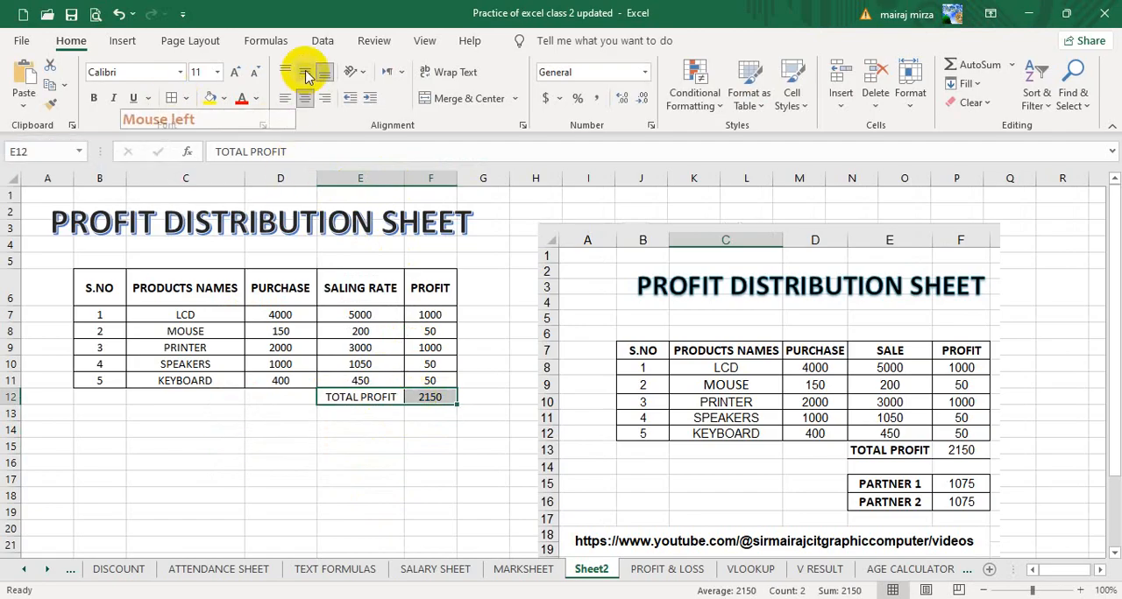
pyautogui.click(304, 72)
pyautogui.click(94, 98)
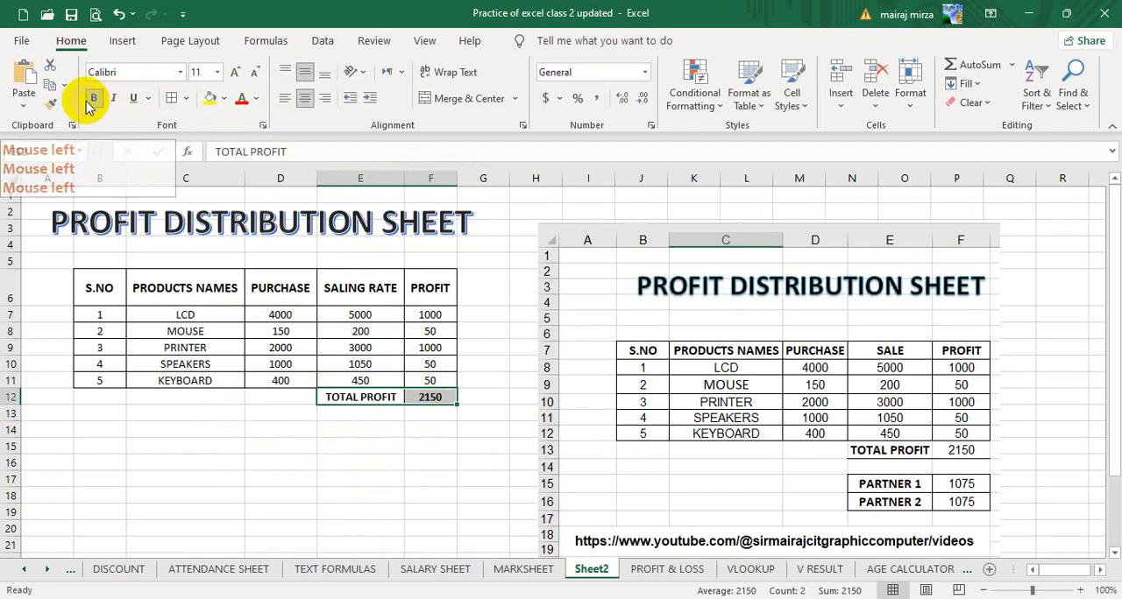
pyautogui.click(428, 400)
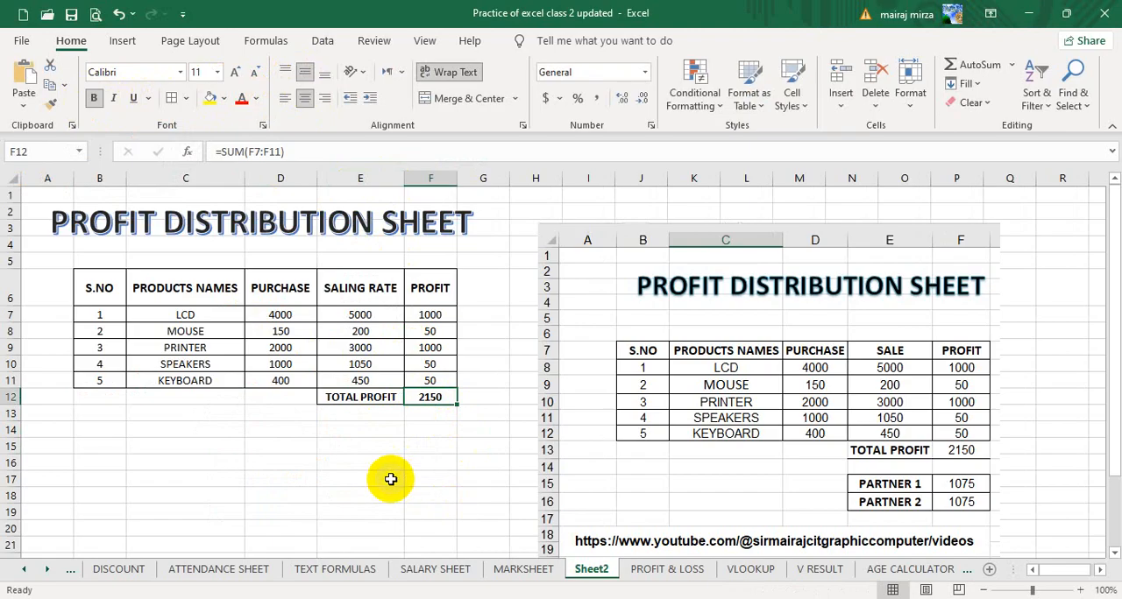
# Enter the labels PARTNER 1 in C15 and PARTNER 2 in C16.
pyautogui.click(182, 444)
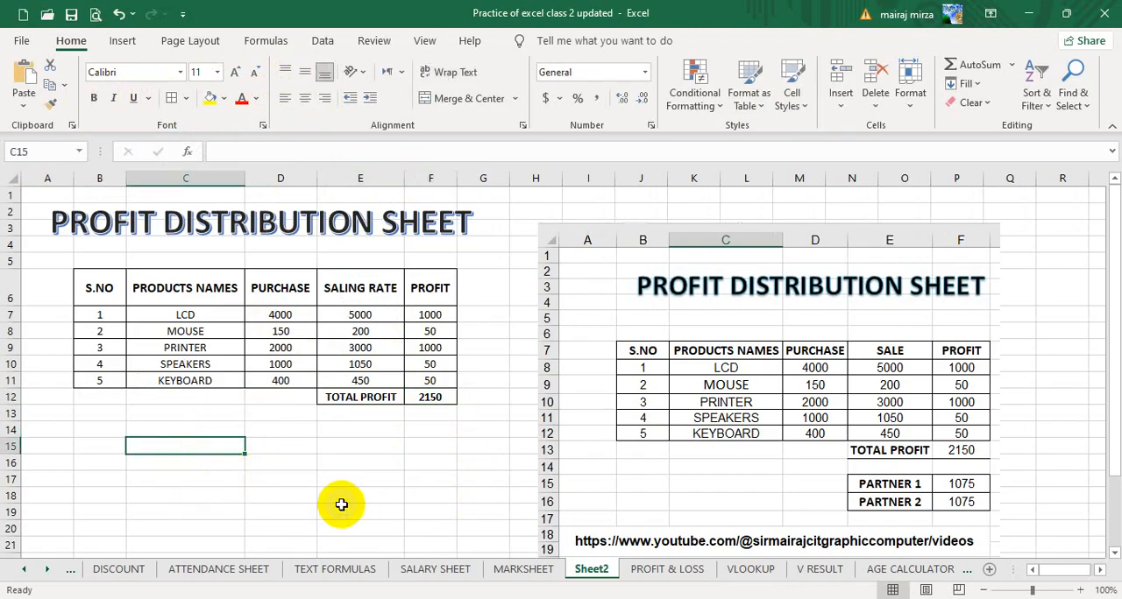
pyautogui.write('PARTNER 1')
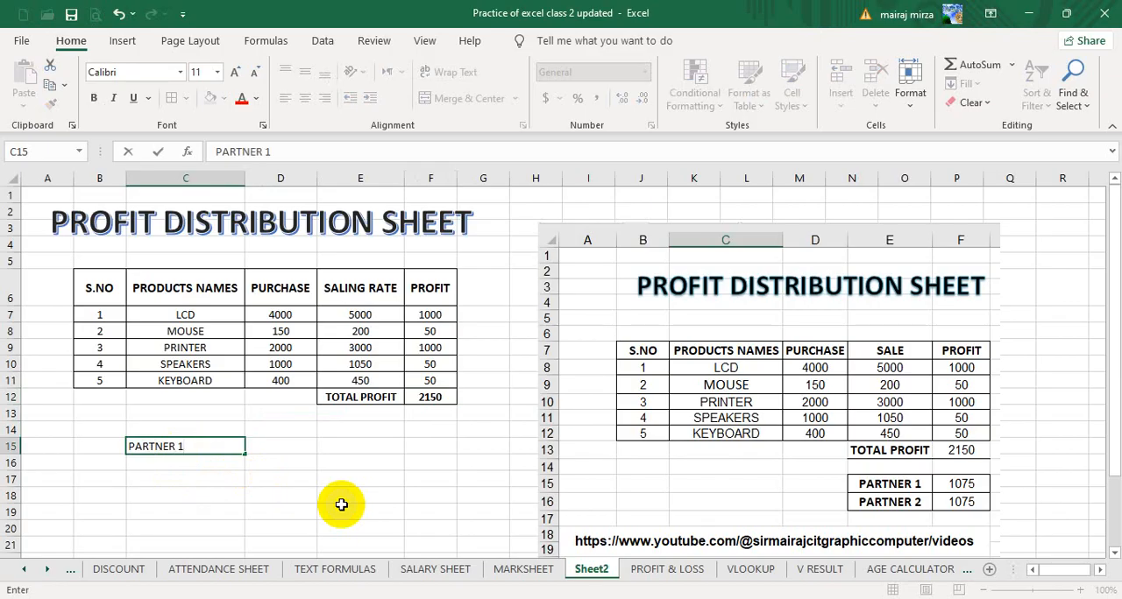
pyautogui.press('Return')
pyautogui.write('PARTNER 2')
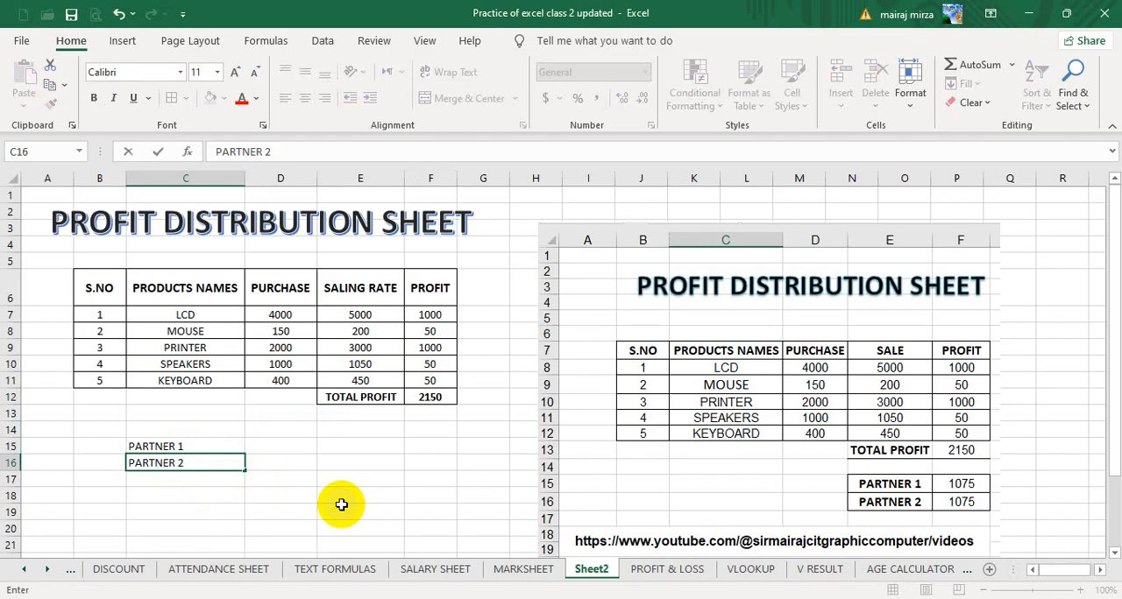
pyautogui.press('Right')
pyautogui.press('Up')
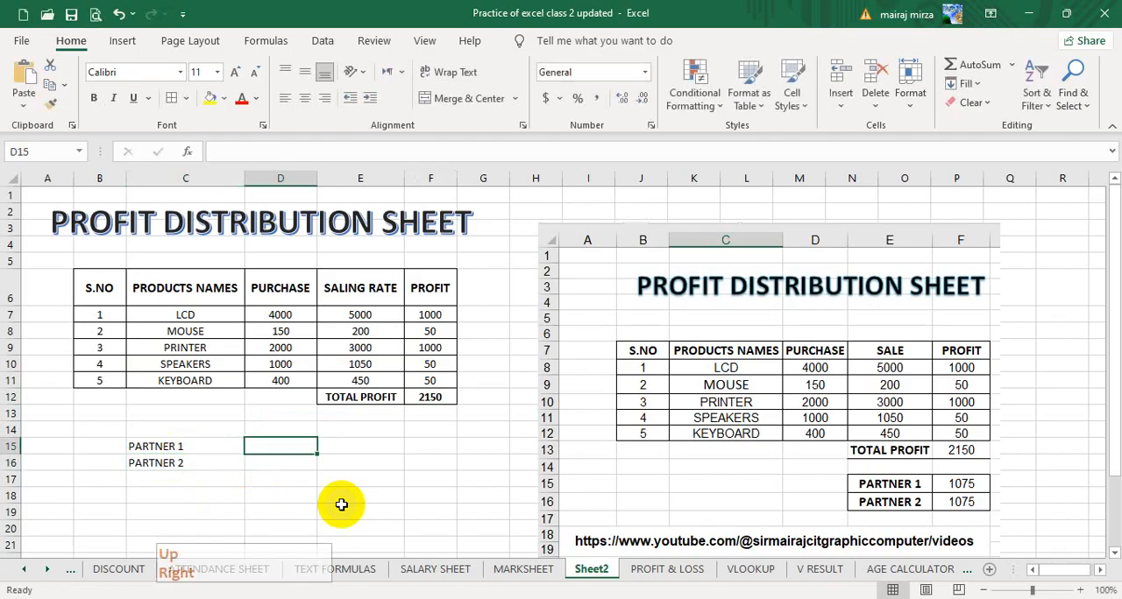
# Copy the formatting of the TOTAL PROFIT cell onto the partner cells C15:D16 with Format Painter.
pyautogui.moveTo(198, 438); pyautogui.dragTo(250, 460)
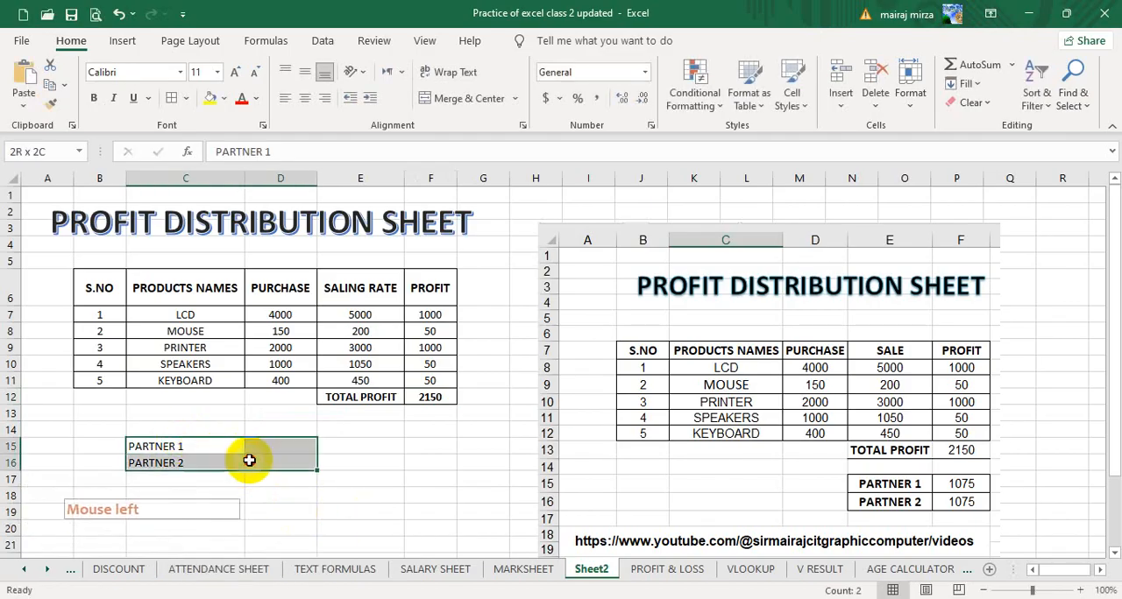
pyautogui.click(368, 397)
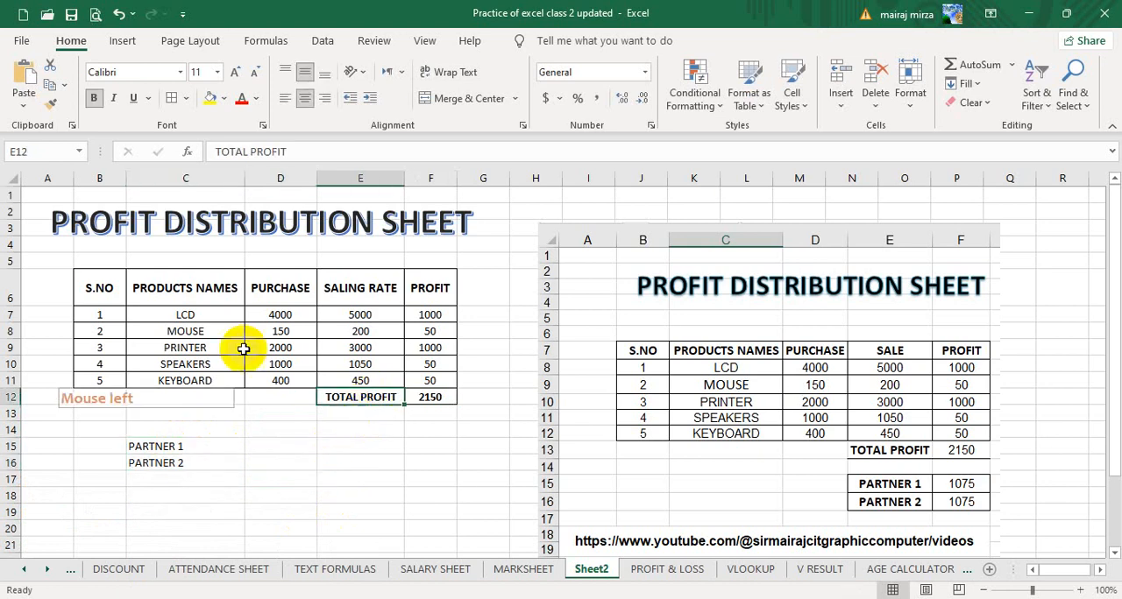
pyautogui.click(51, 104)
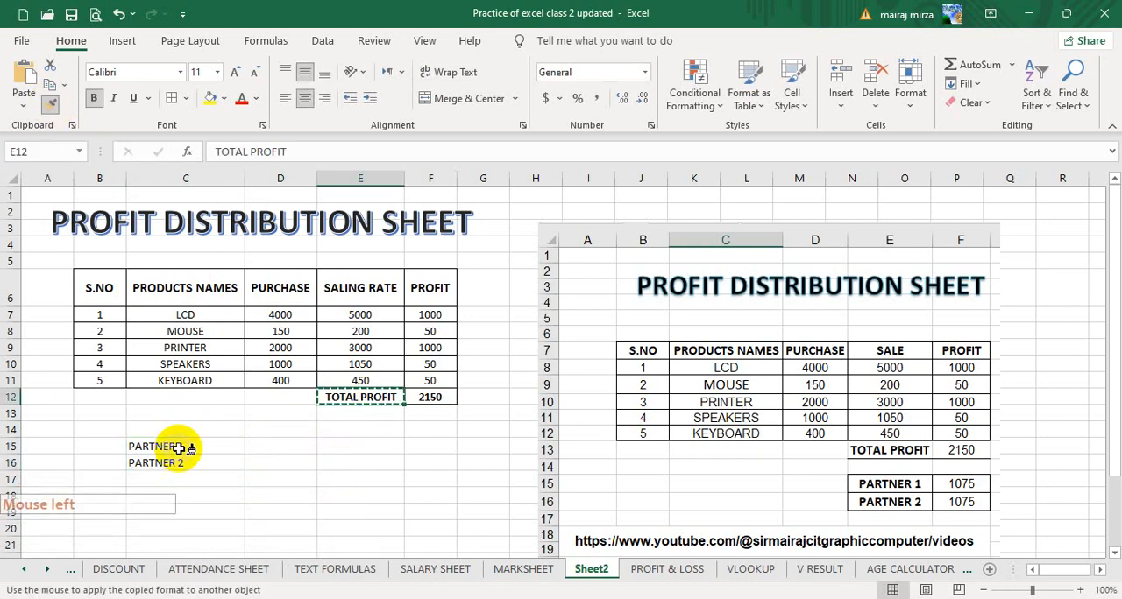
pyautogui.moveTo(200, 447); pyautogui.dragTo(284, 463)
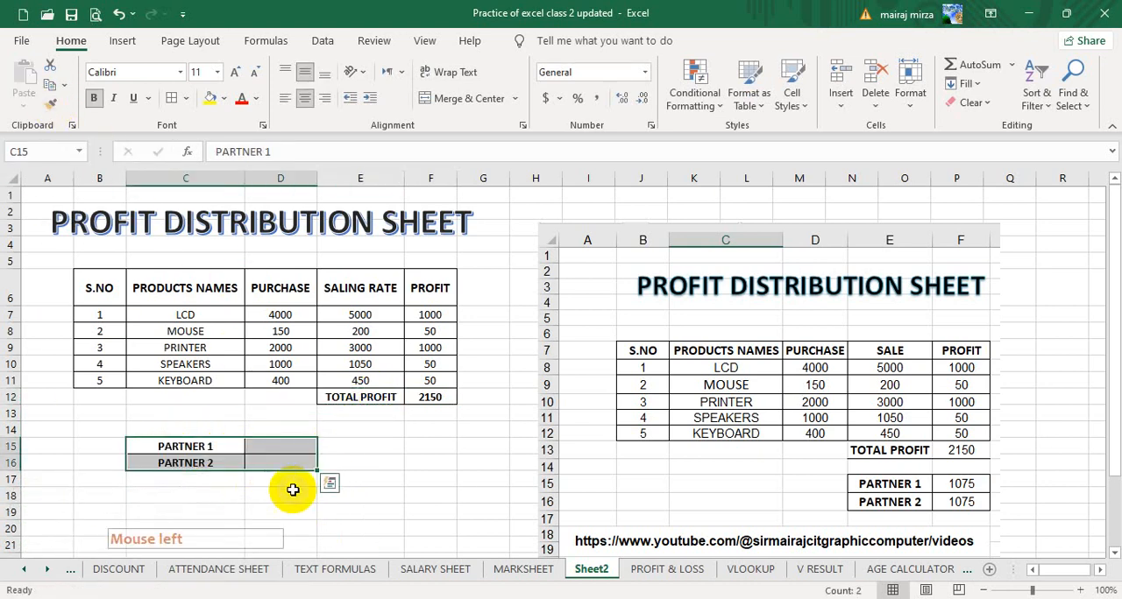
# Calculate the share of PARTNER 1 in D15 with the formula =F12/2.
pyautogui.click(290, 449)
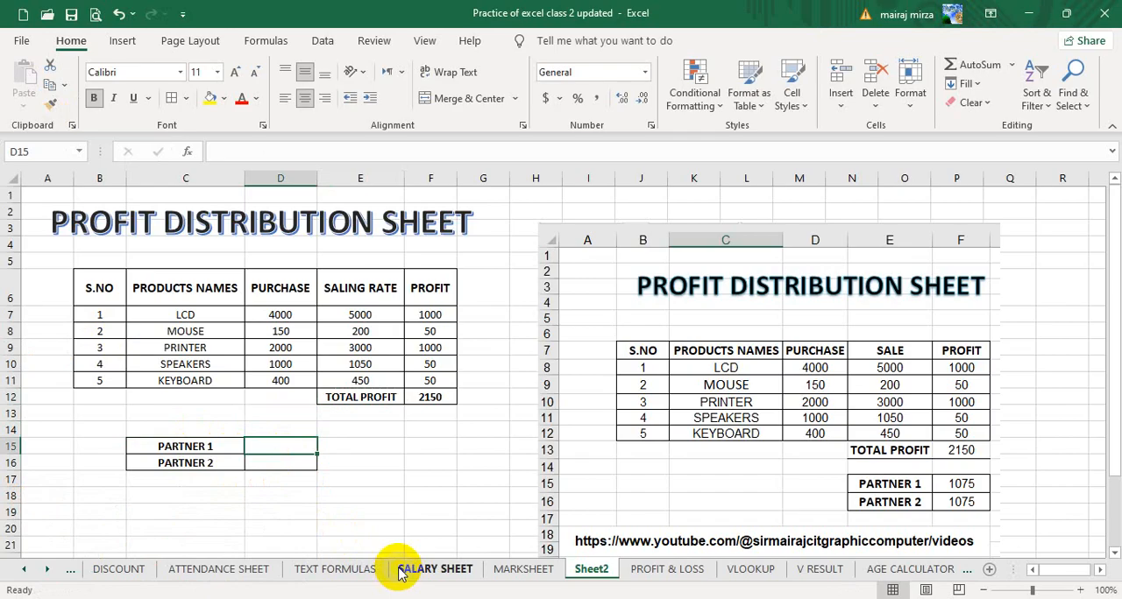
pyautogui.click(304, 449)
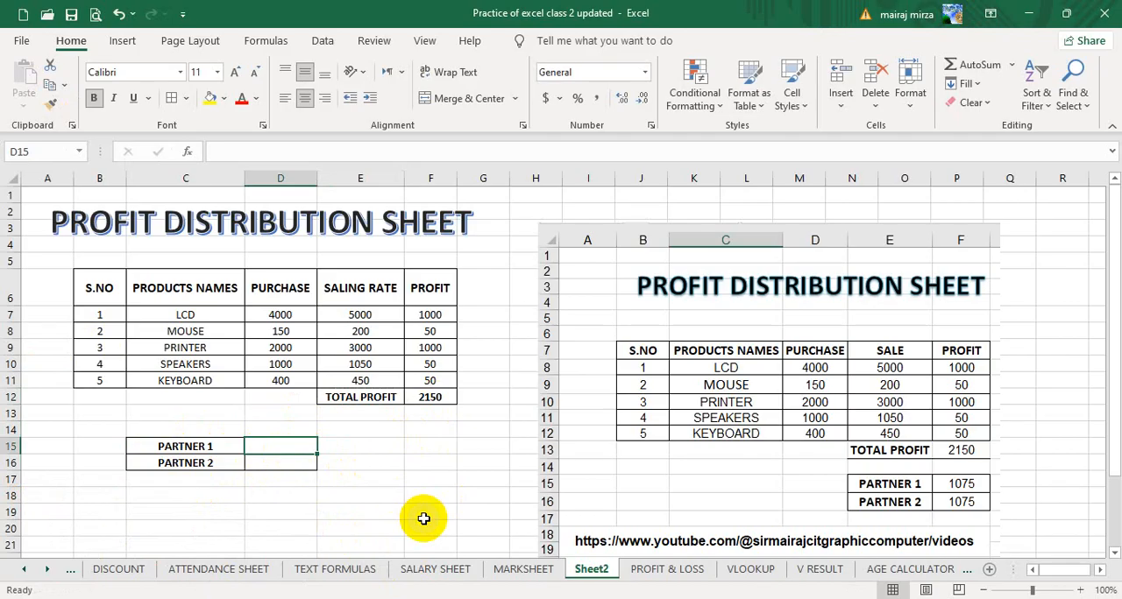
pyautogui.write('=')
pyautogui.press('Right')
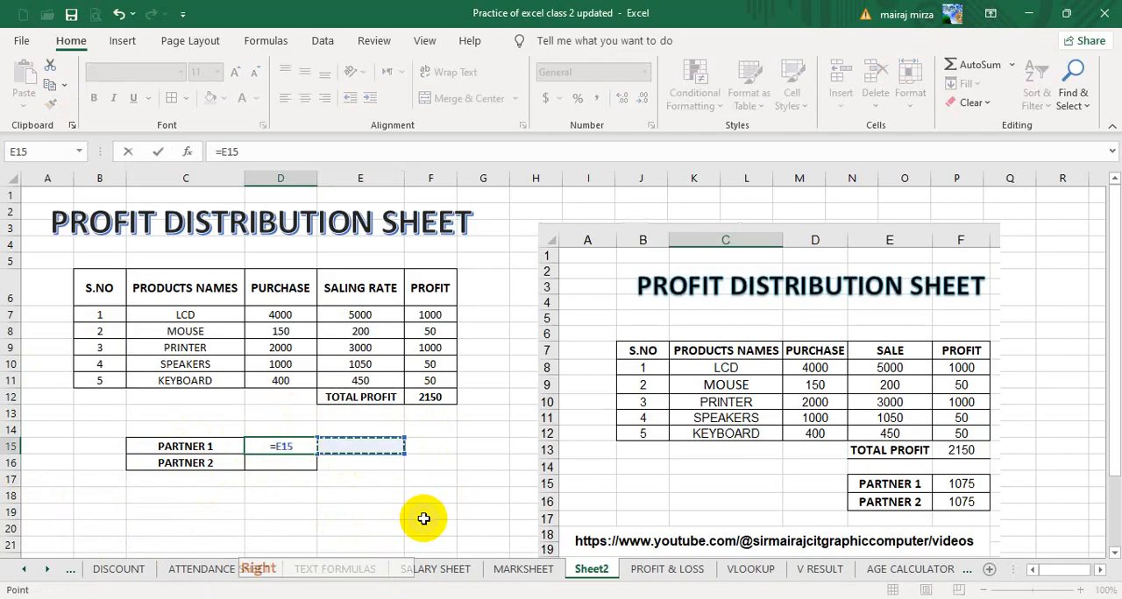
pyautogui.press('Up')
pyautogui.press('Up')
pyautogui.press('Up')
pyautogui.press('Right')
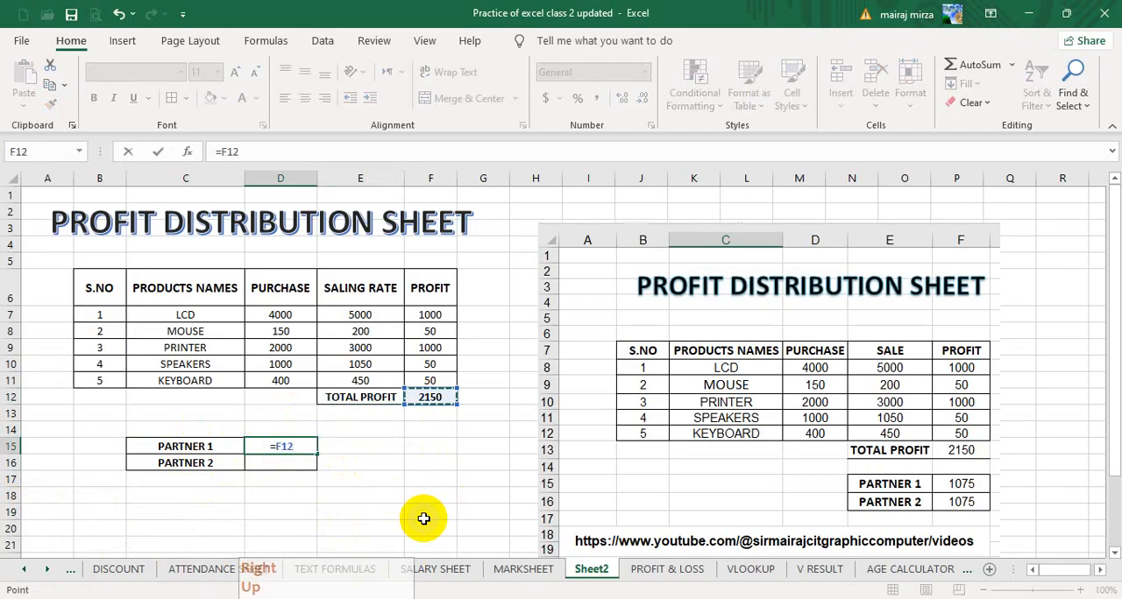
pyautogui.write('/2')
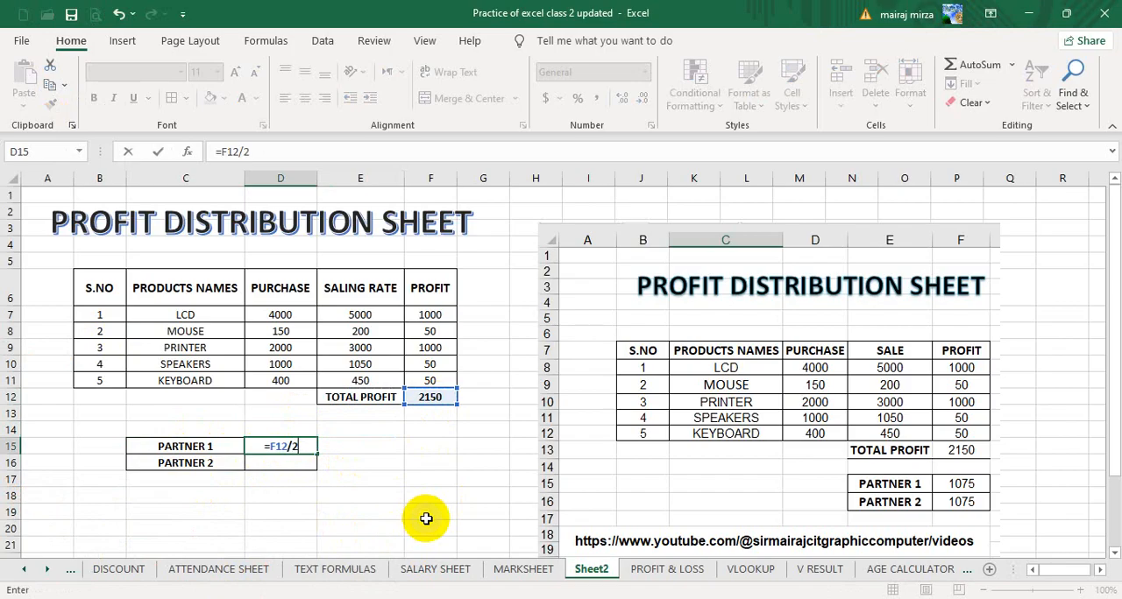
pyautogui.press('Return')
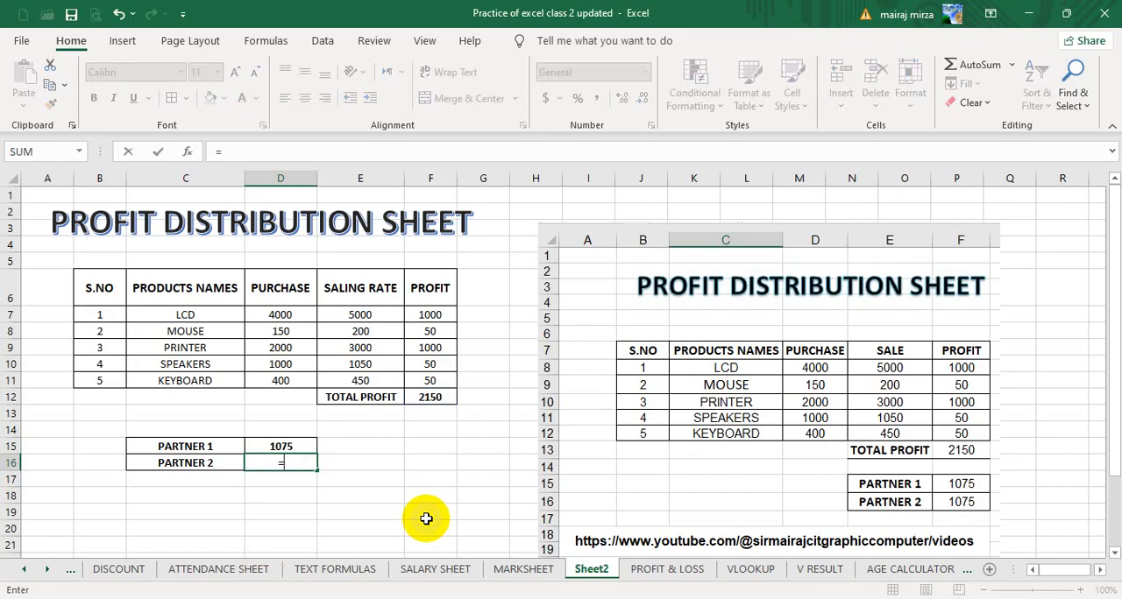
# Calculate the share of PARTNER 2 in D16 with the formula =F12/2.
pyautogui.write('=')
pyautogui.press('Right')
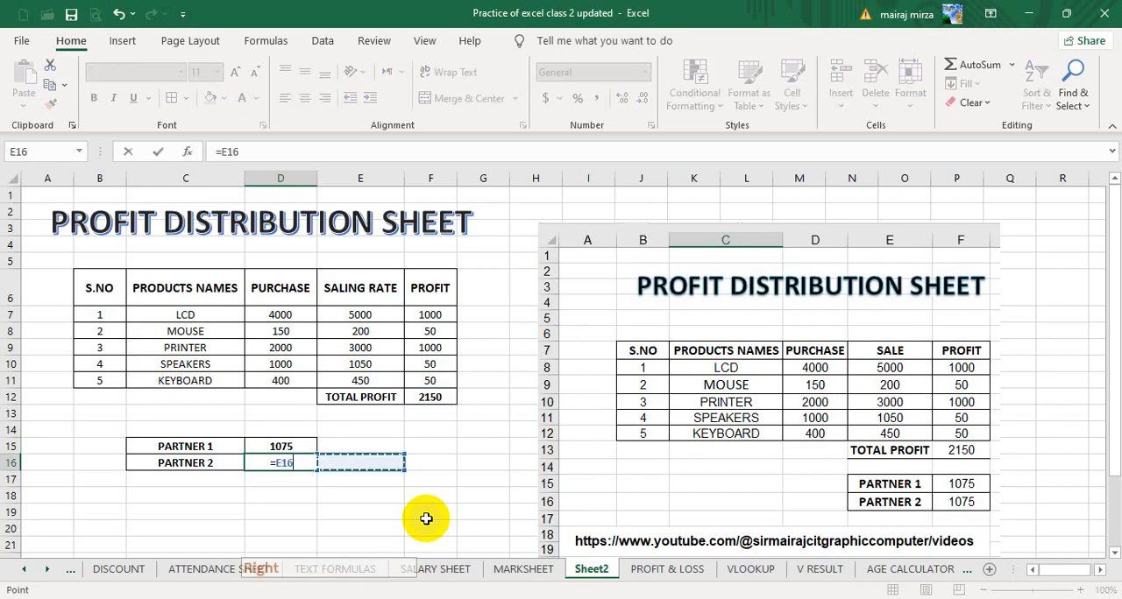
pyautogui.press('Right')
pyautogui.press('Up')
pyautogui.press('Up')
pyautogui.press('Up')
pyautogui.press('Up')
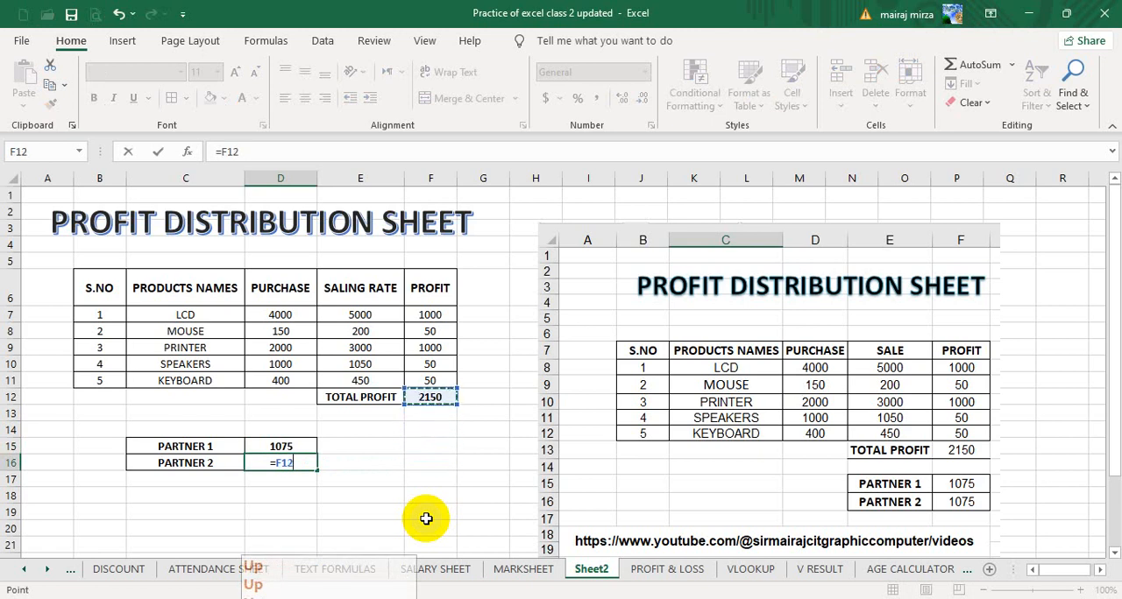
pyautogui.write('/2')
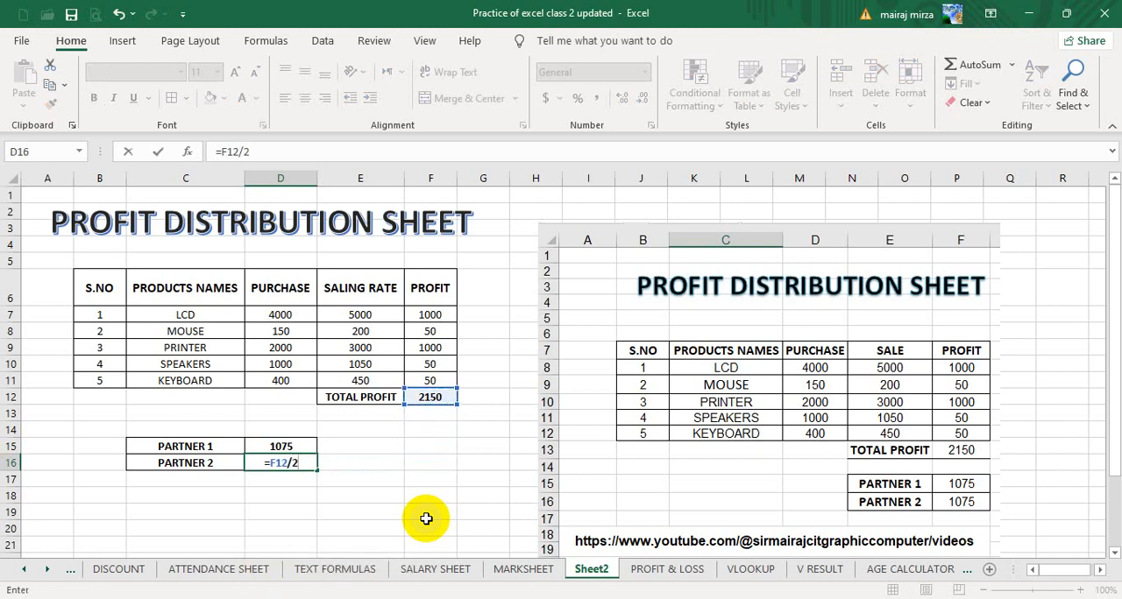
pyautogui.press('Return')
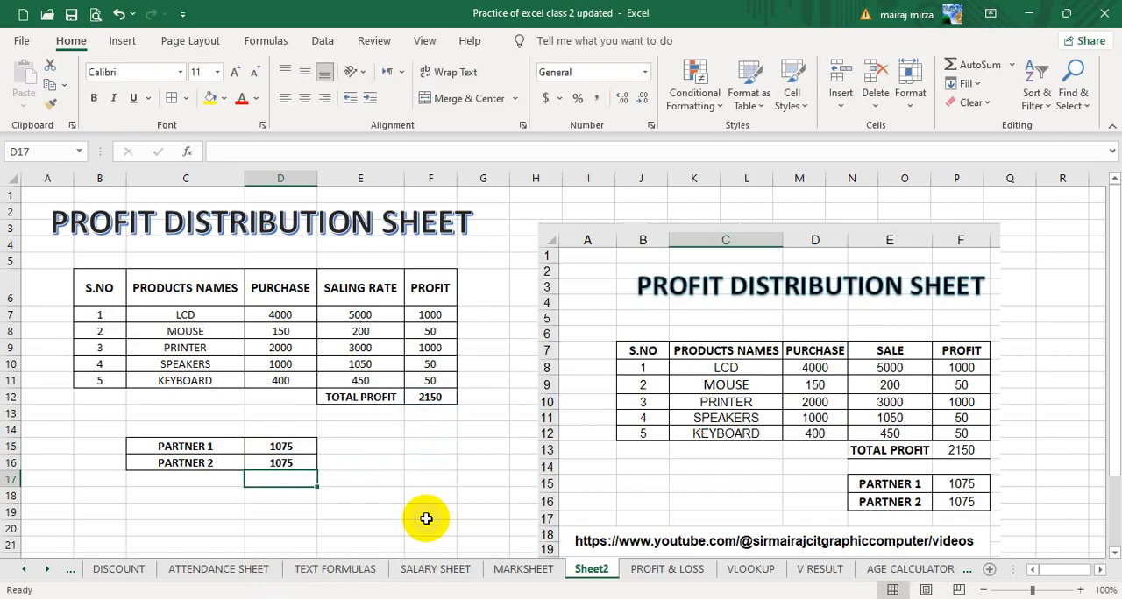
# Total the partner shares D15:D16 in D17 with AutoSum and copy the formatting of D16 onto it with Format Painter.
pyautogui.click(973, 65)
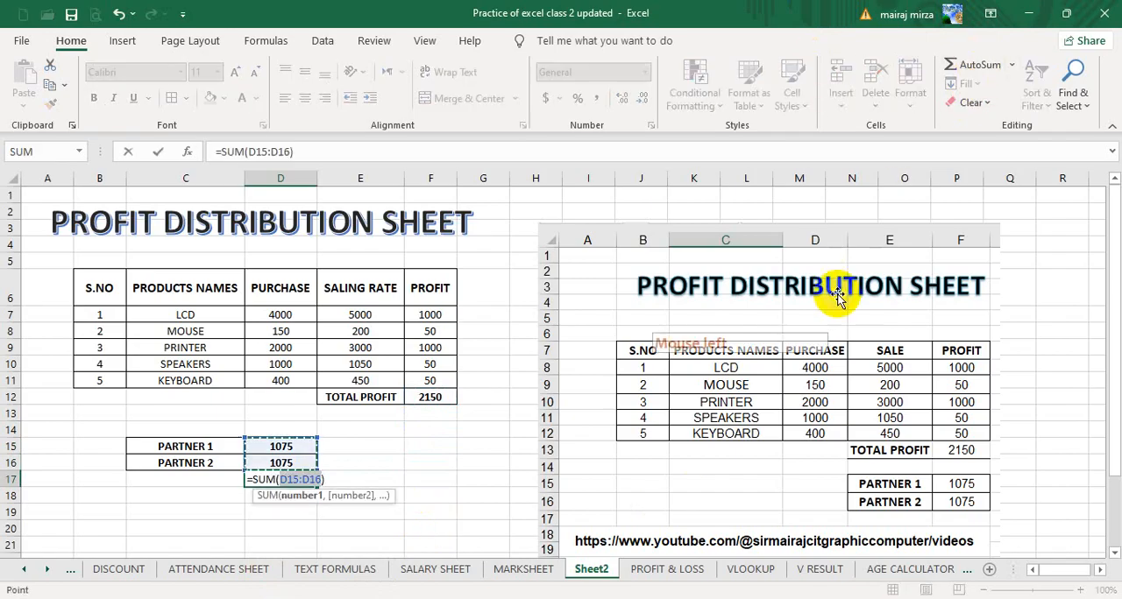
pyautogui.press('Return')
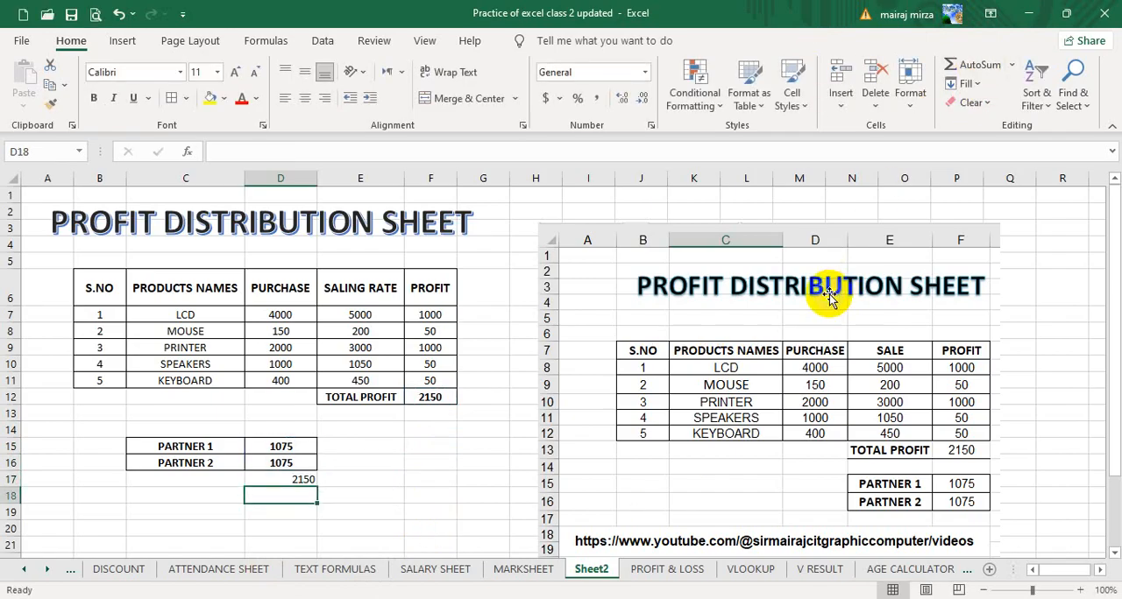
pyautogui.click(302, 462)
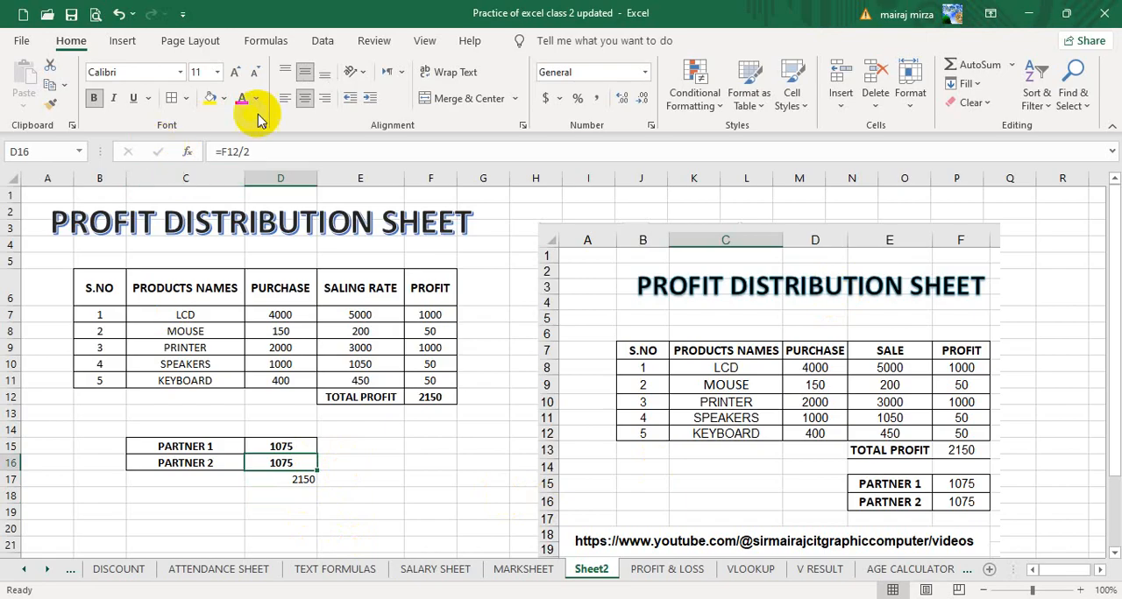
pyautogui.click(50, 103)
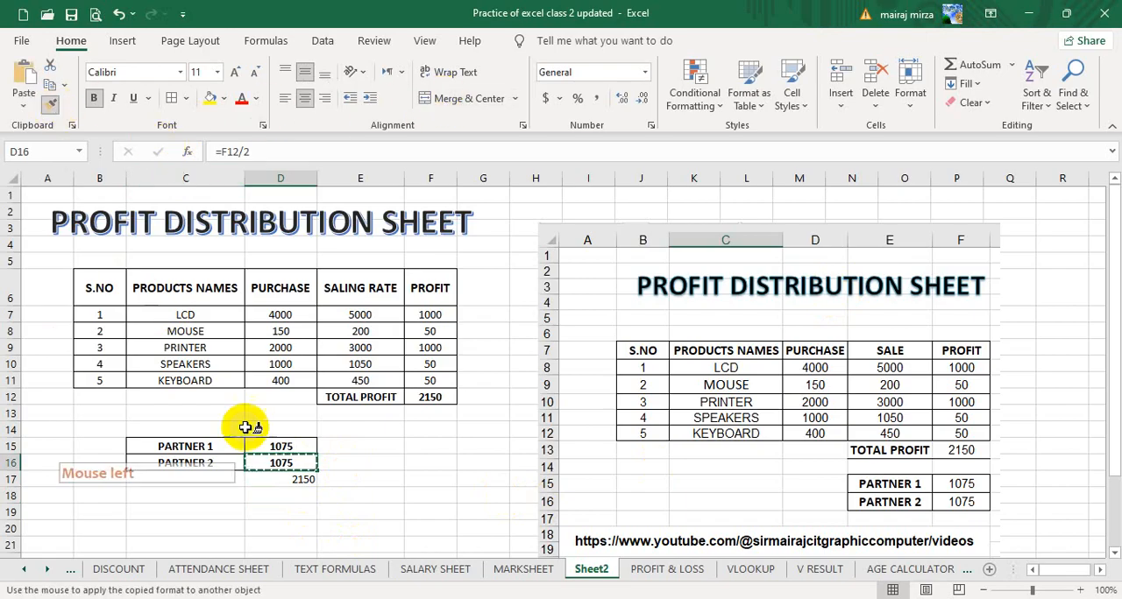
pyautogui.click(264, 480)
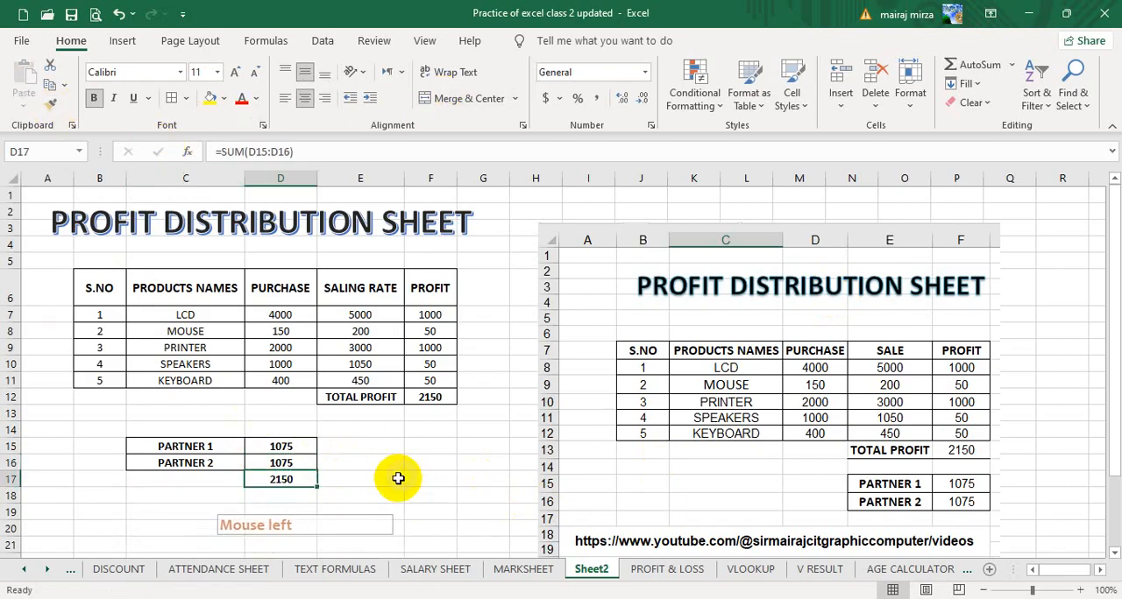
# Copy the formula text =F12/2 from D15 and paste it as visible text into E15.
pyautogui.click(298, 448)
pyautogui.moveTo(275, 155); pyautogui.dragTo(206, 152)
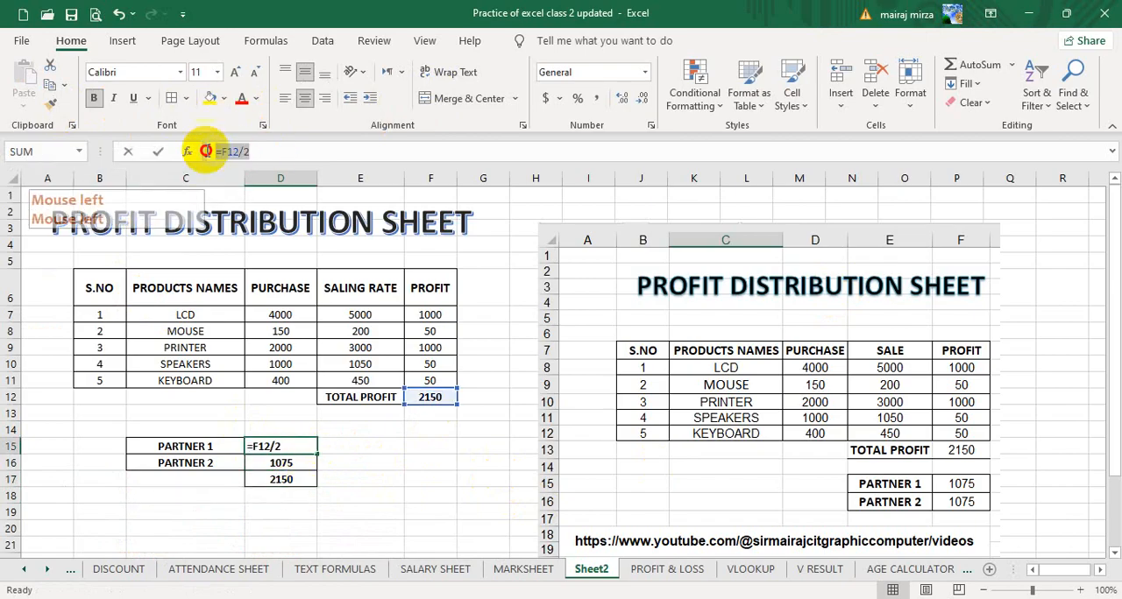
pyautogui.hotkey('ctrl', 'c')
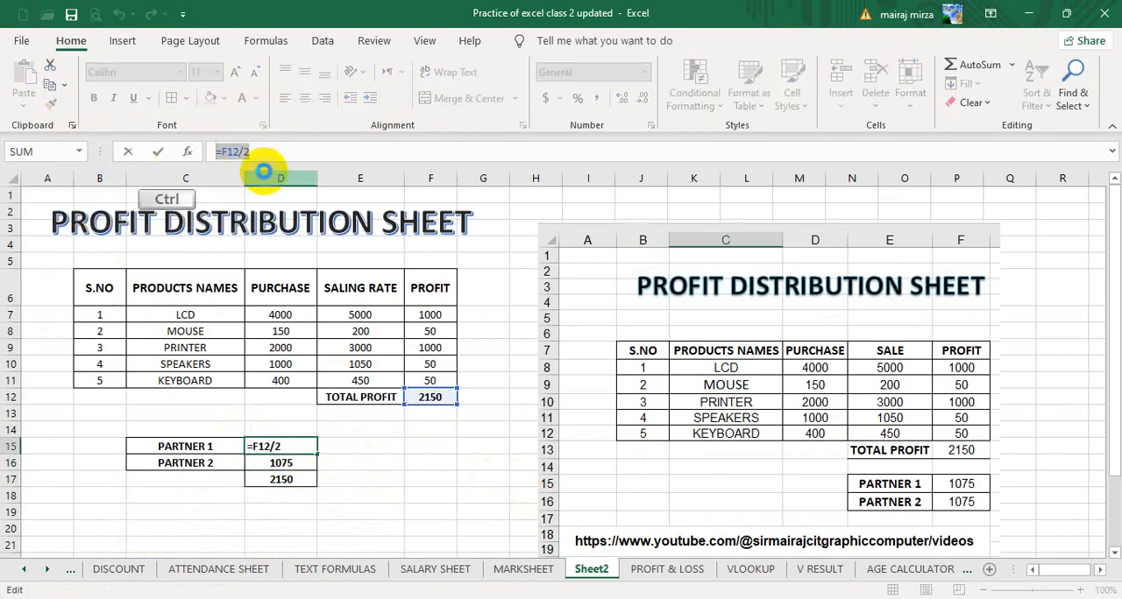
pyautogui.click(379, 449)
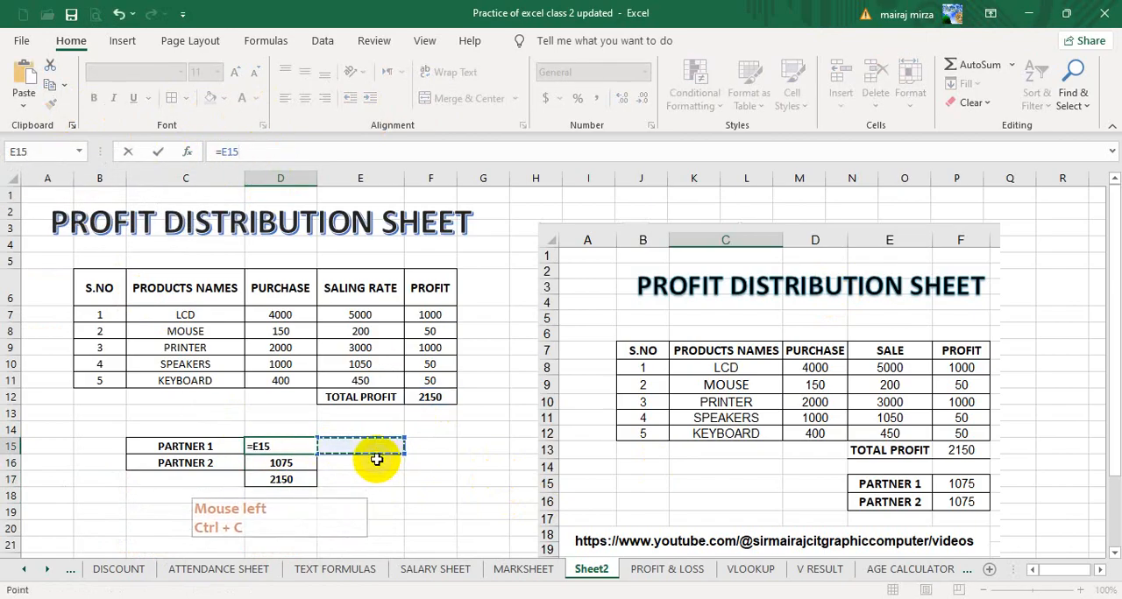
pyautogui.press('Escape')
pyautogui.click(373, 448)
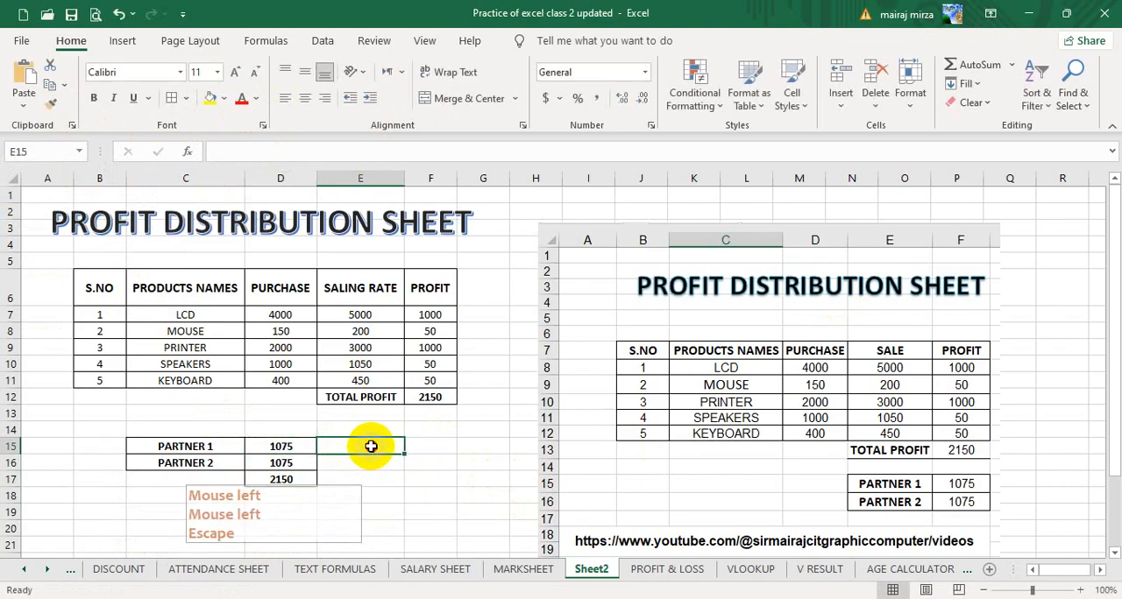
pyautogui.doubleClick(371, 447)
pyautogui.hotkey('ctrl', 'v')
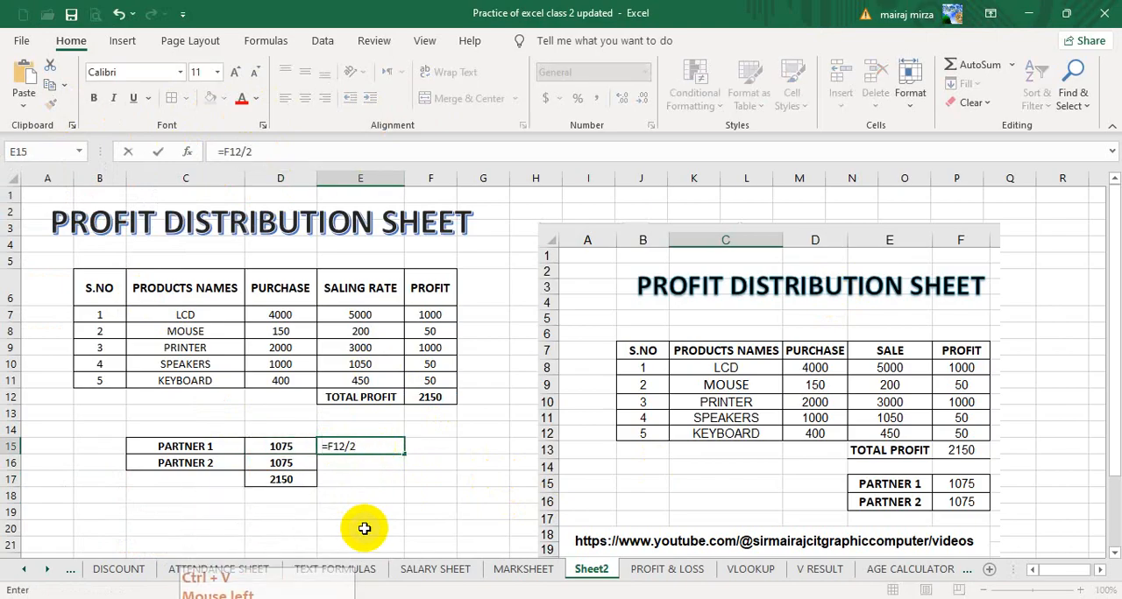
pyautogui.click(395, 501)
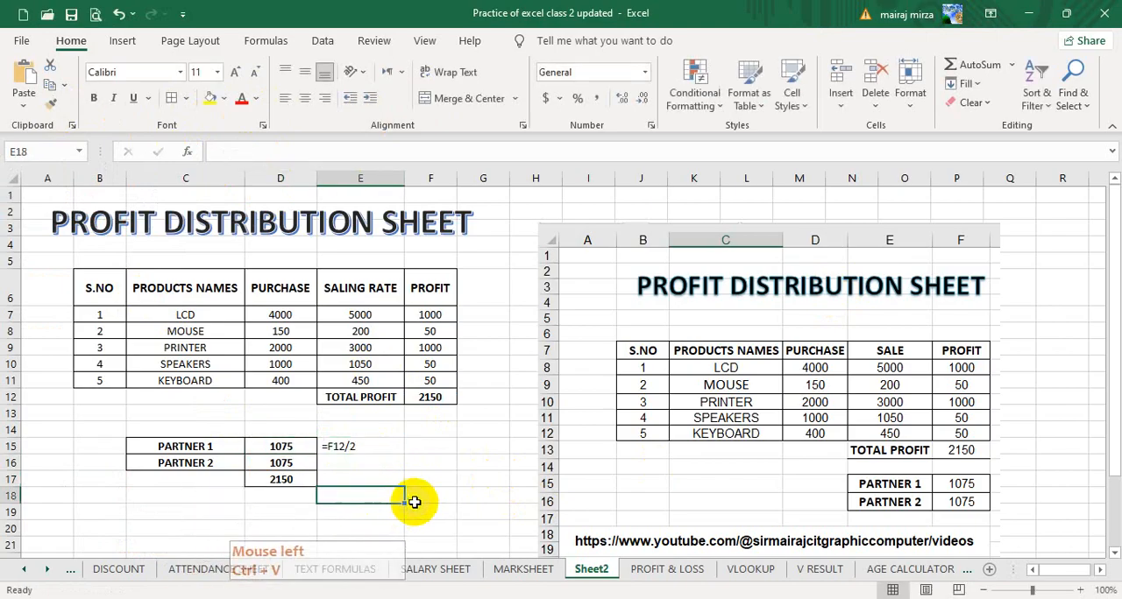
# Center the formula text in E15 horizontally.
pyautogui.click(324, 516)
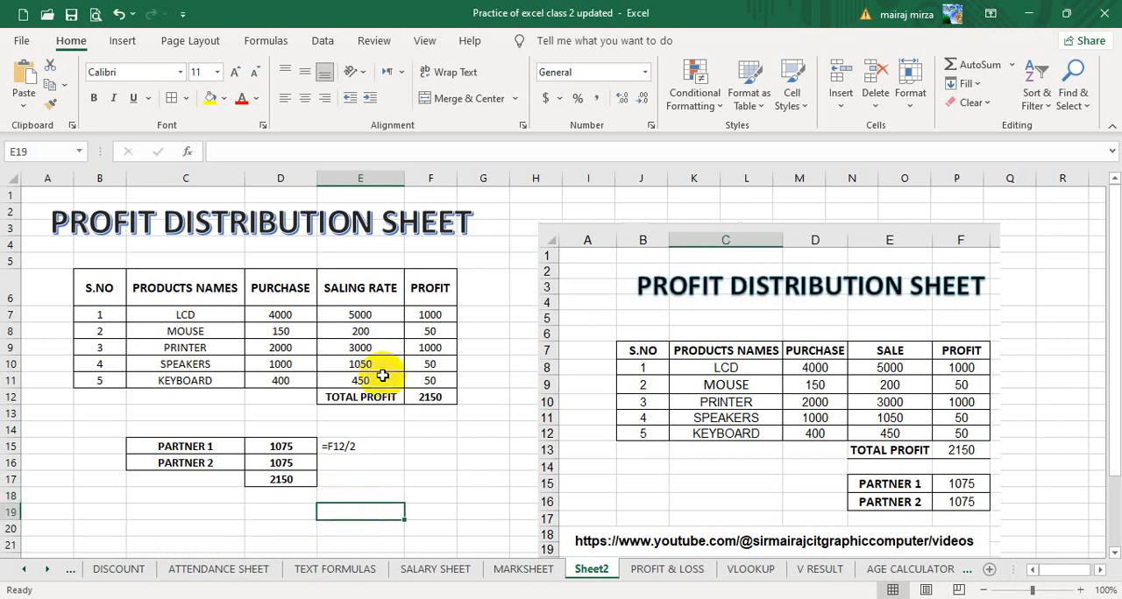
pyautogui.click(371, 446)
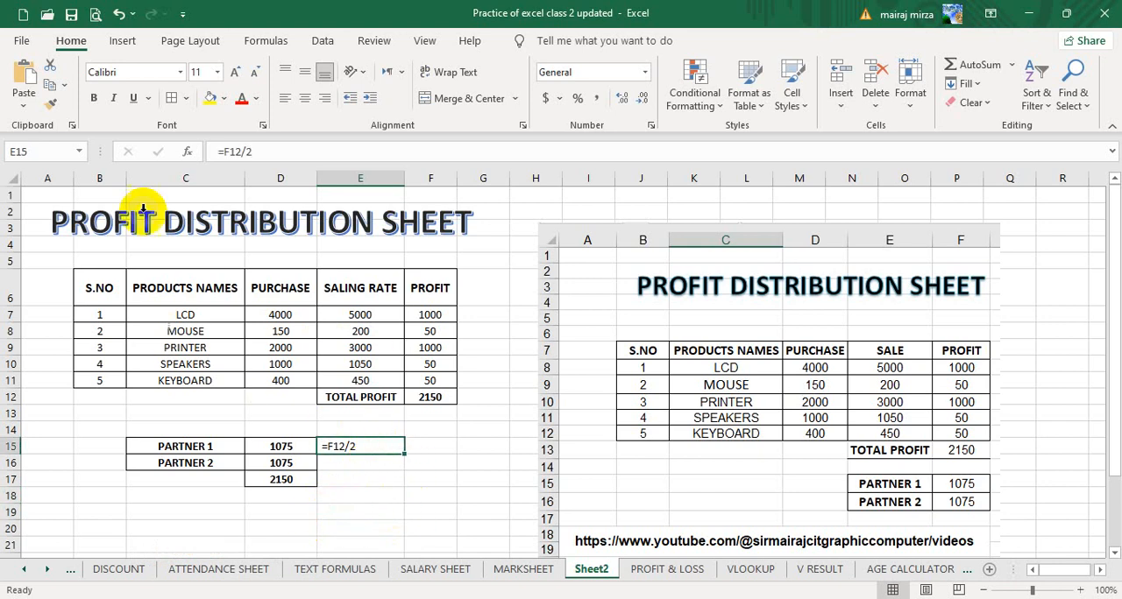
pyautogui.click(304, 97)
pyautogui.click(371, 496)
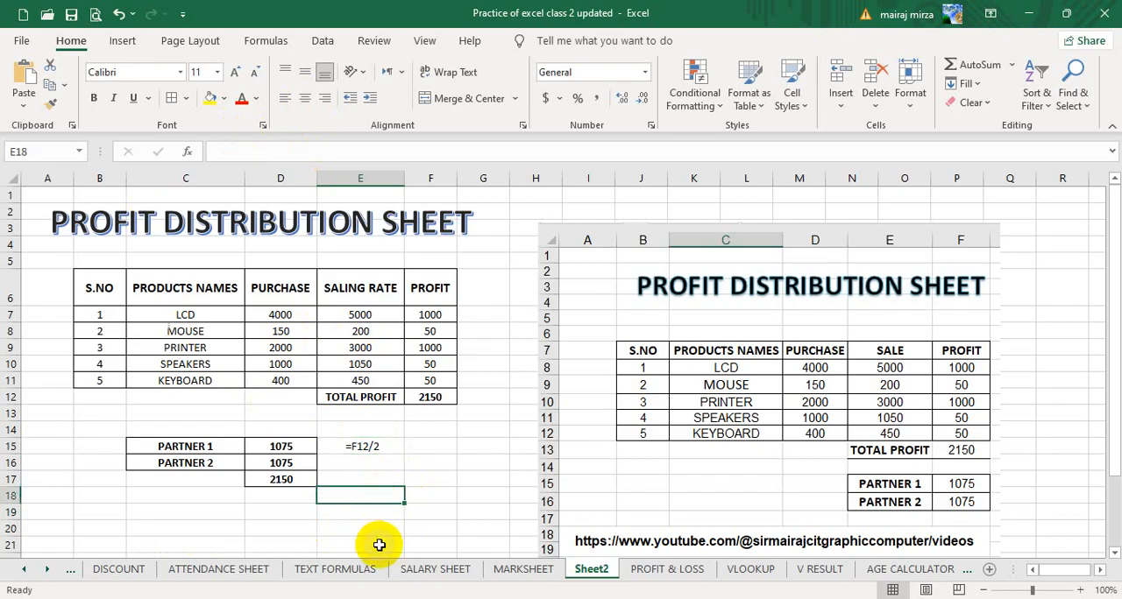
# Copy the partner table C15:D16 and paste the duplicate at C20.
pyautogui.scroll(-1, 411, 476)
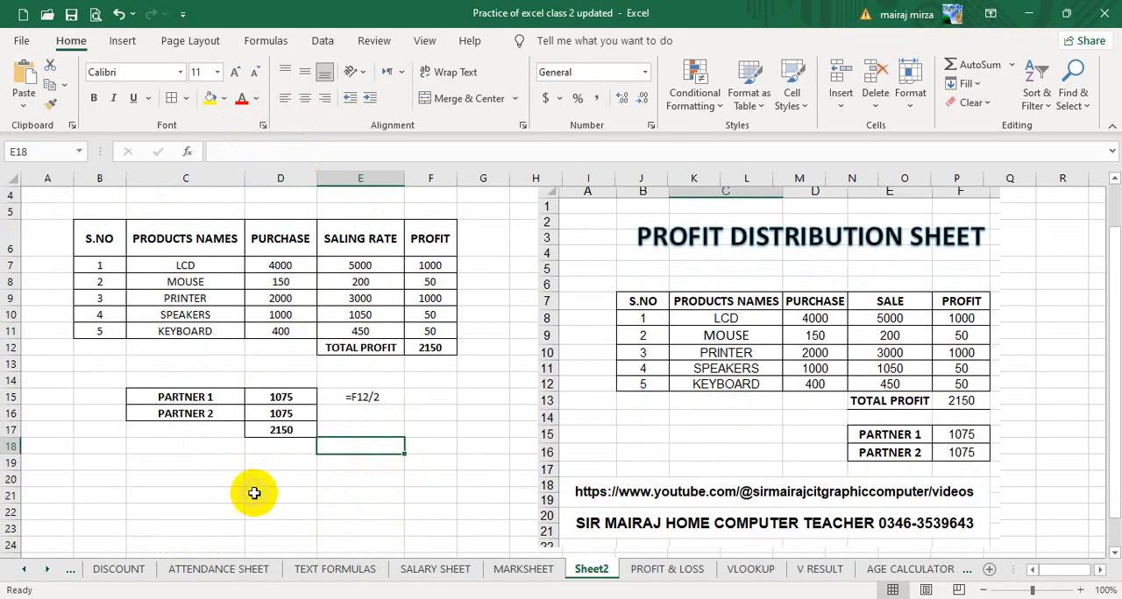
pyautogui.moveTo(187, 394); pyautogui.dragTo(253, 412)
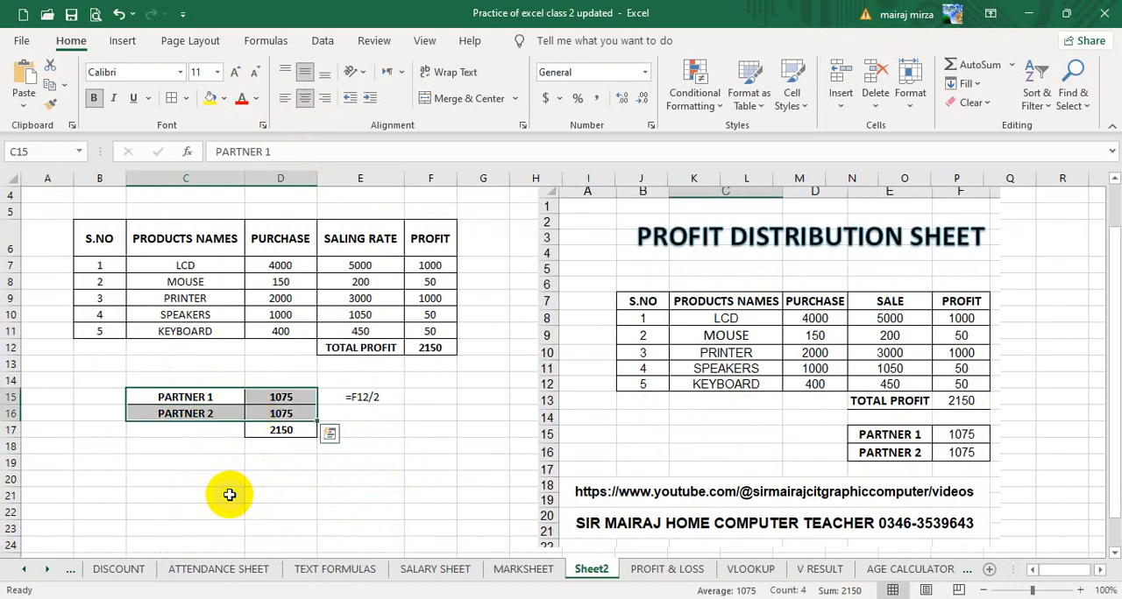
pyautogui.hotkey('ctrl', 'c')
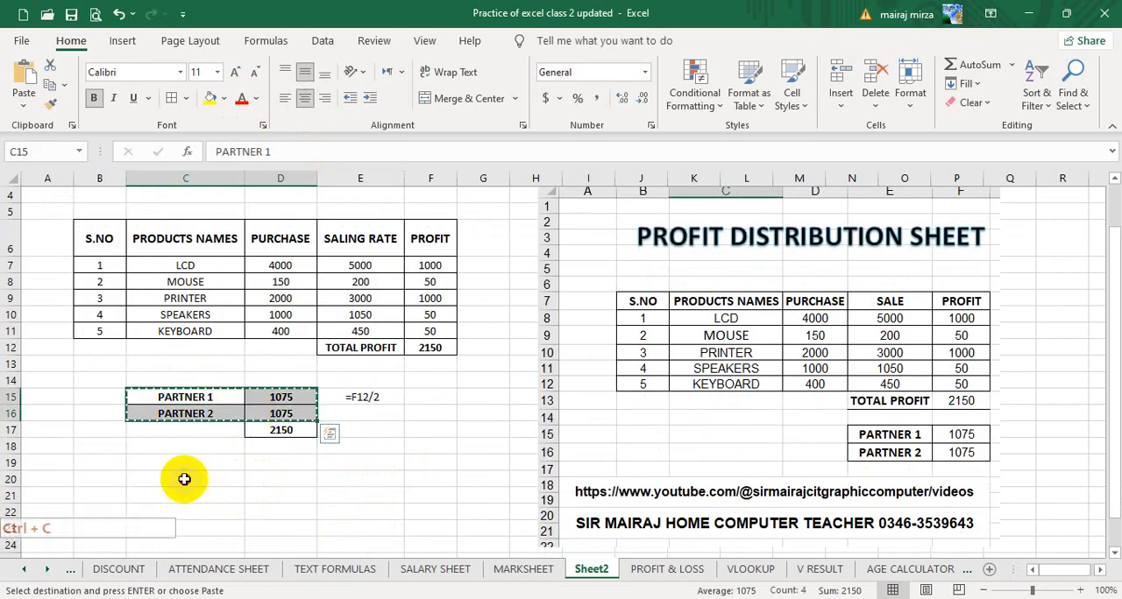
pyautogui.click(219, 480)
pyautogui.hotkey('ctrl', 'v')
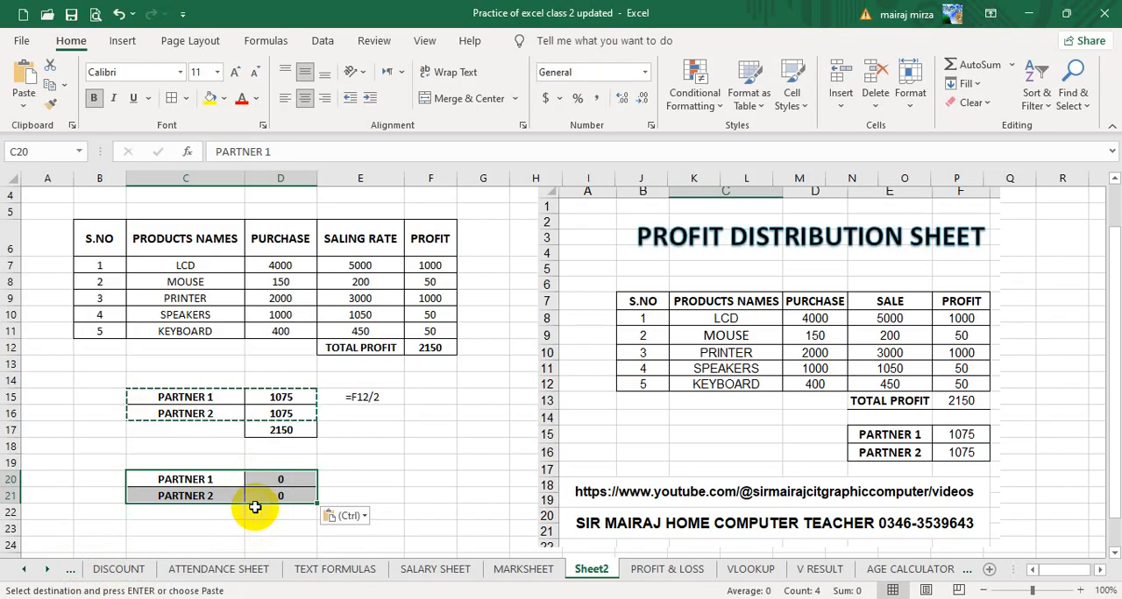
pyautogui.click(216, 480)
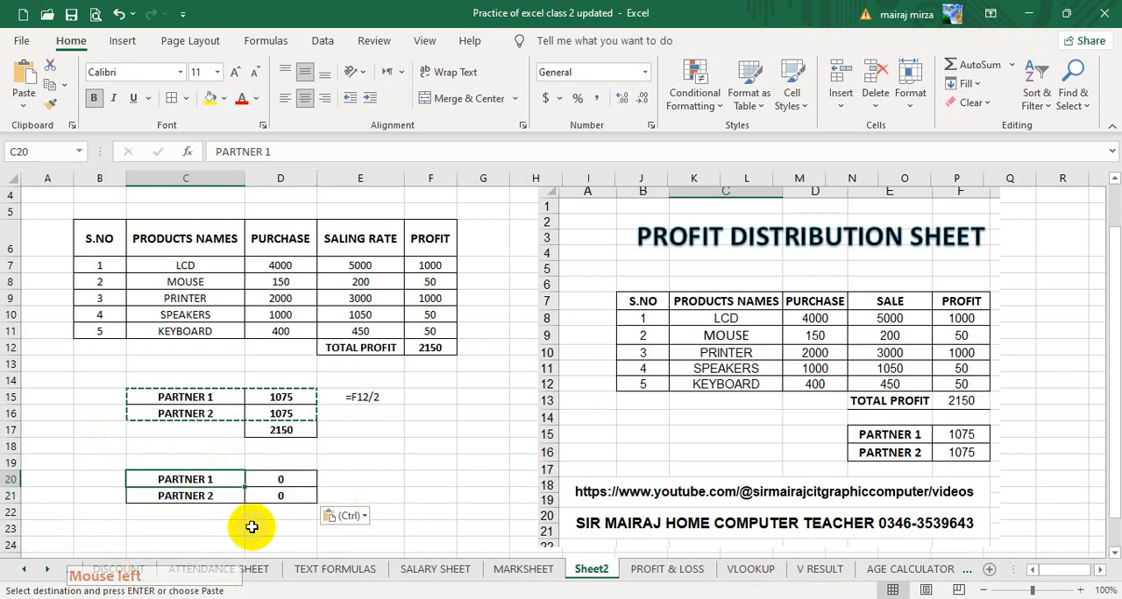
pyautogui.click(192, 496)
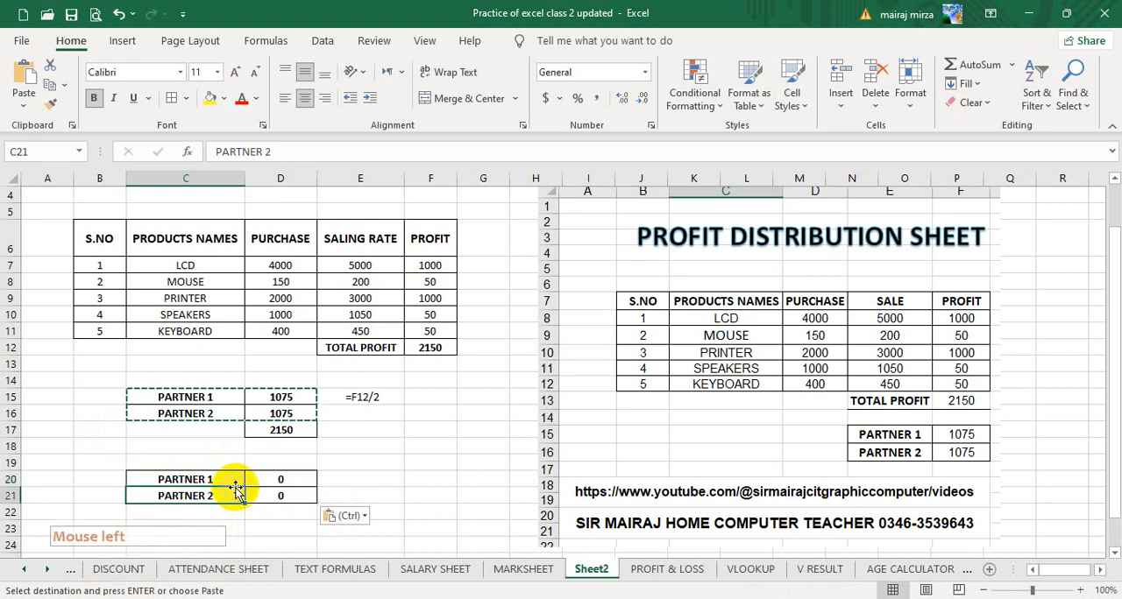
pyautogui.doubleClick(223, 480)
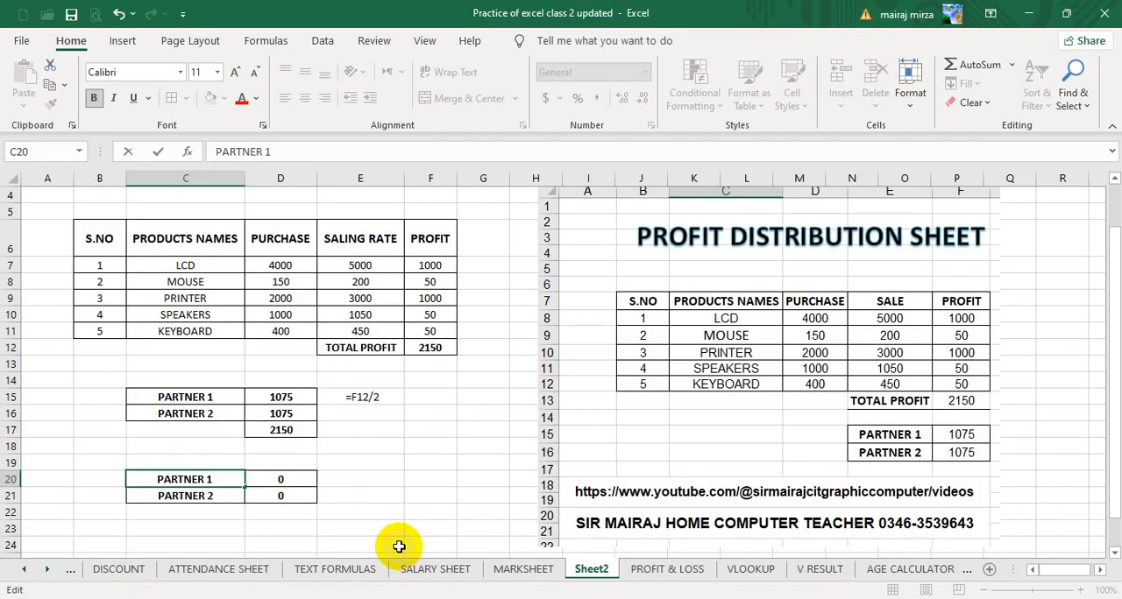
pyautogui.write('70%')
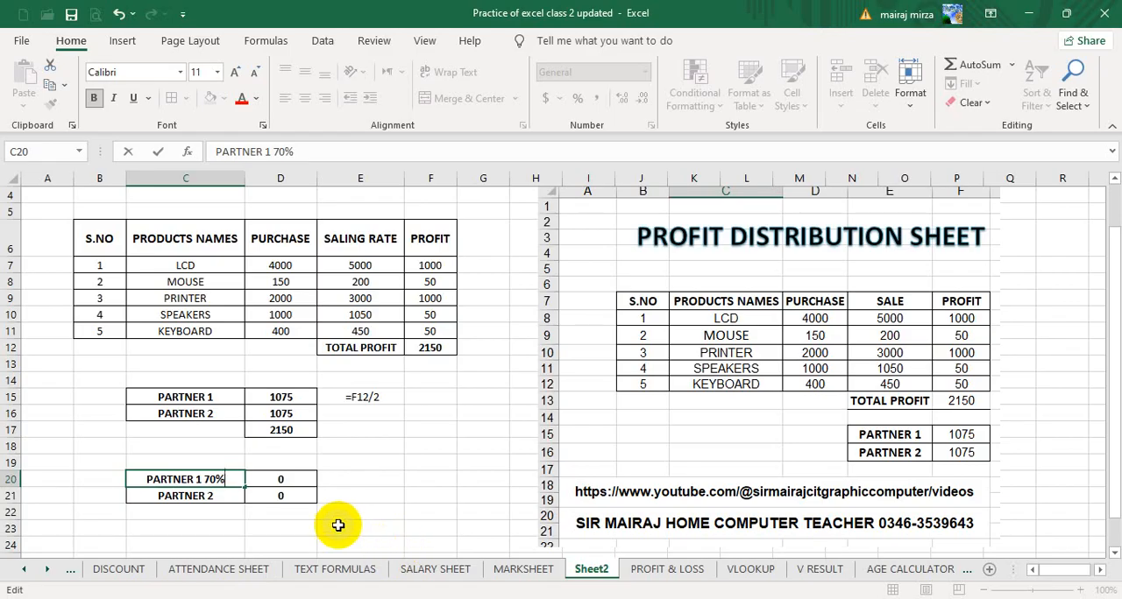
pyautogui.press('BackSpace')
pyautogui.press('BackSpace')
pyautogui.press('BackSpace')
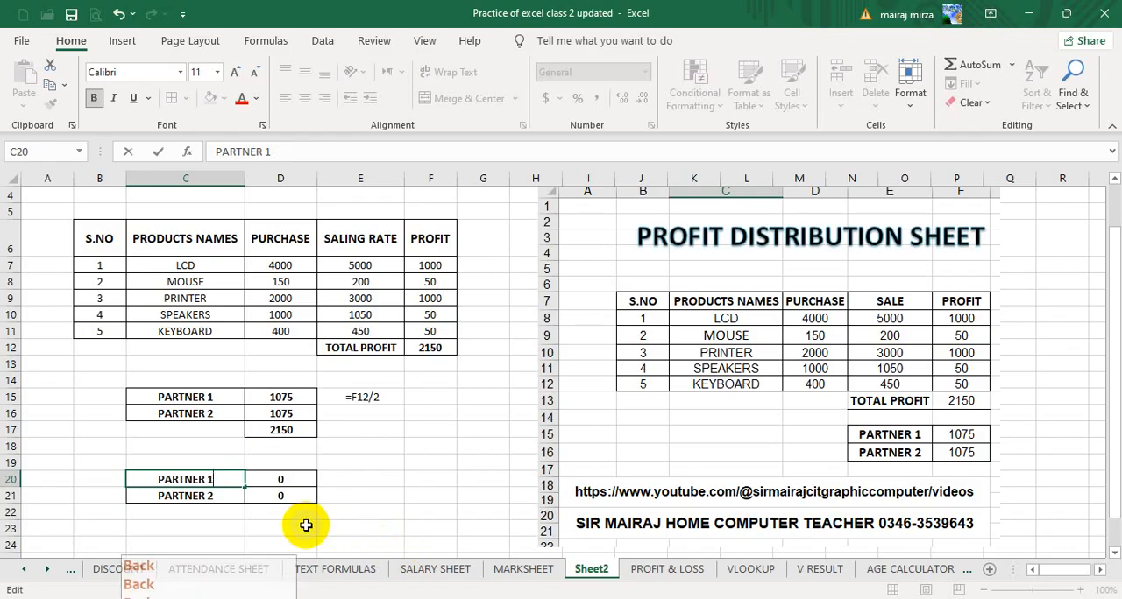
# Enter the profit percentages 70% in B20 for PARTNER 1 and 30% in B21 for PARTNER 2.
pyautogui.click(95, 479)
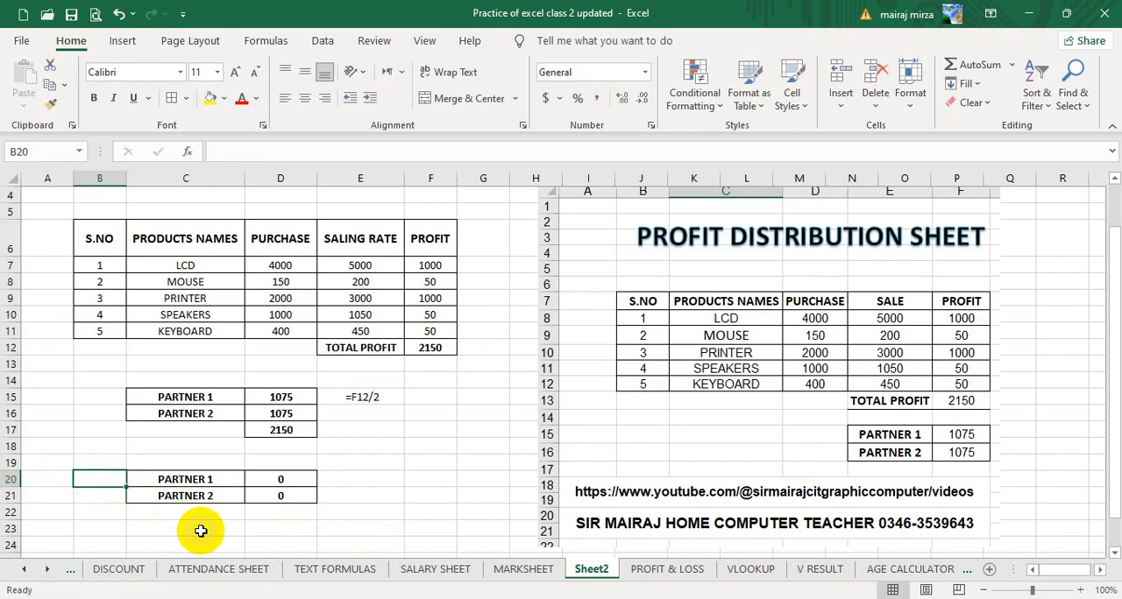
pyautogui.write('7')
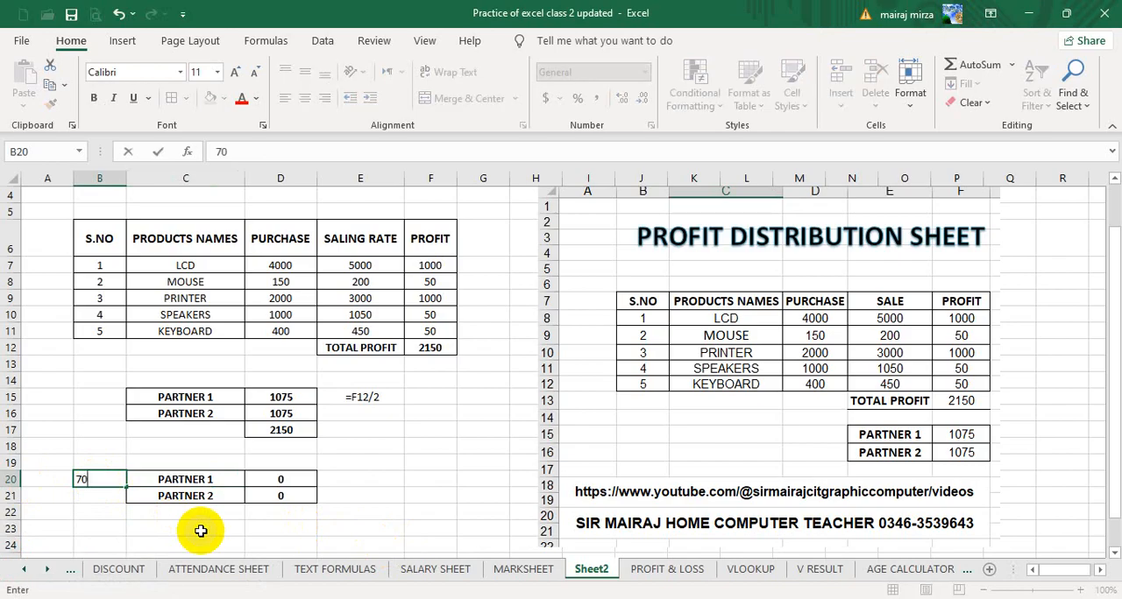
pyautogui.write('0%')
pyautogui.press('Return')
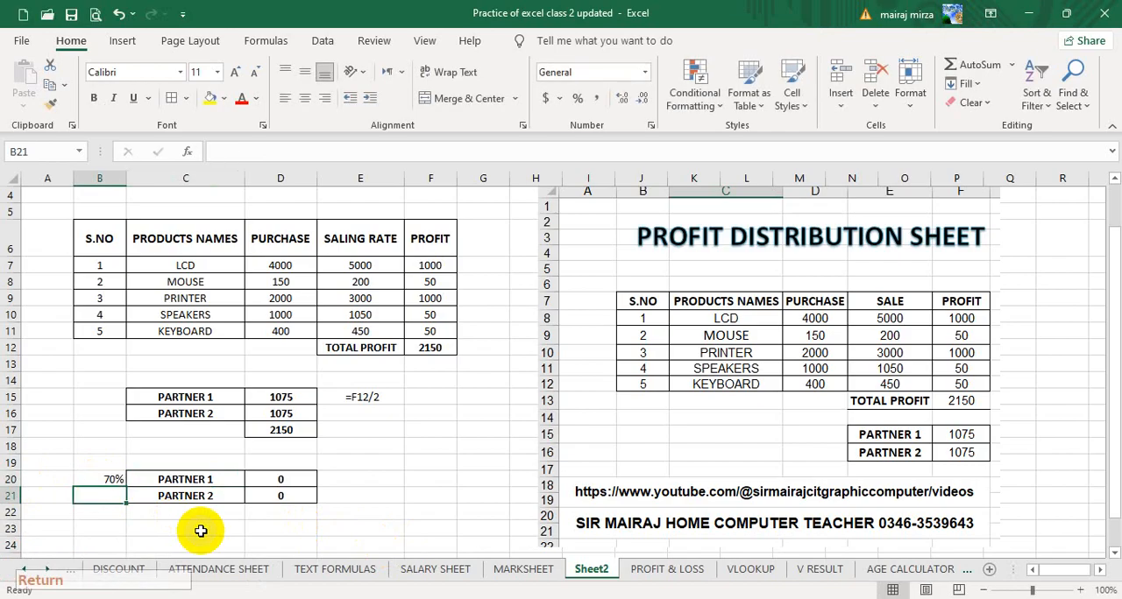
pyautogui.write('3')
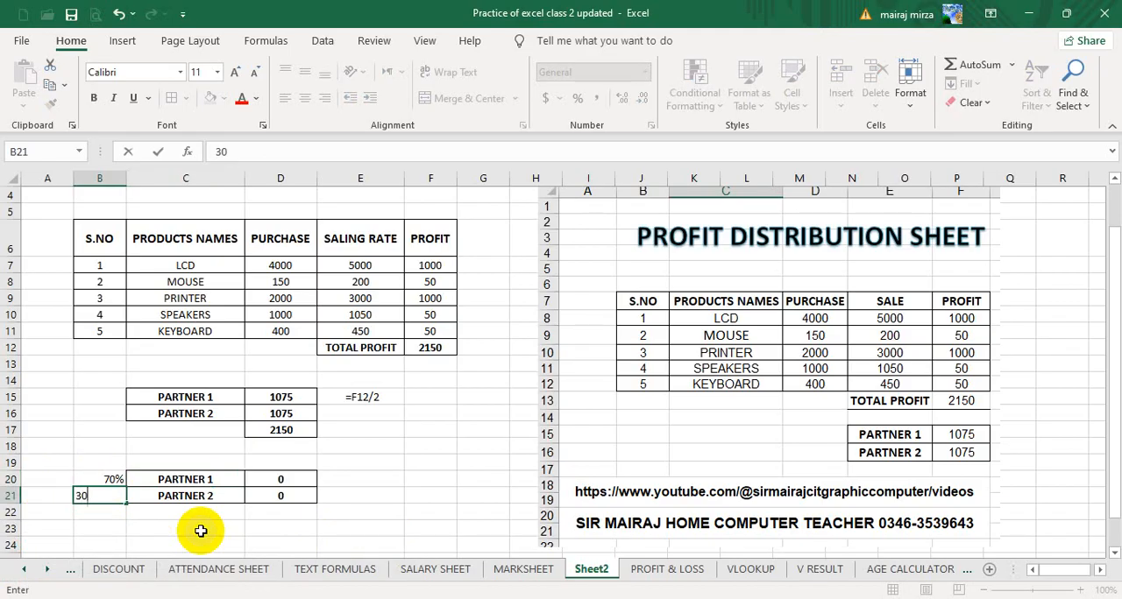
pyautogui.write('0')
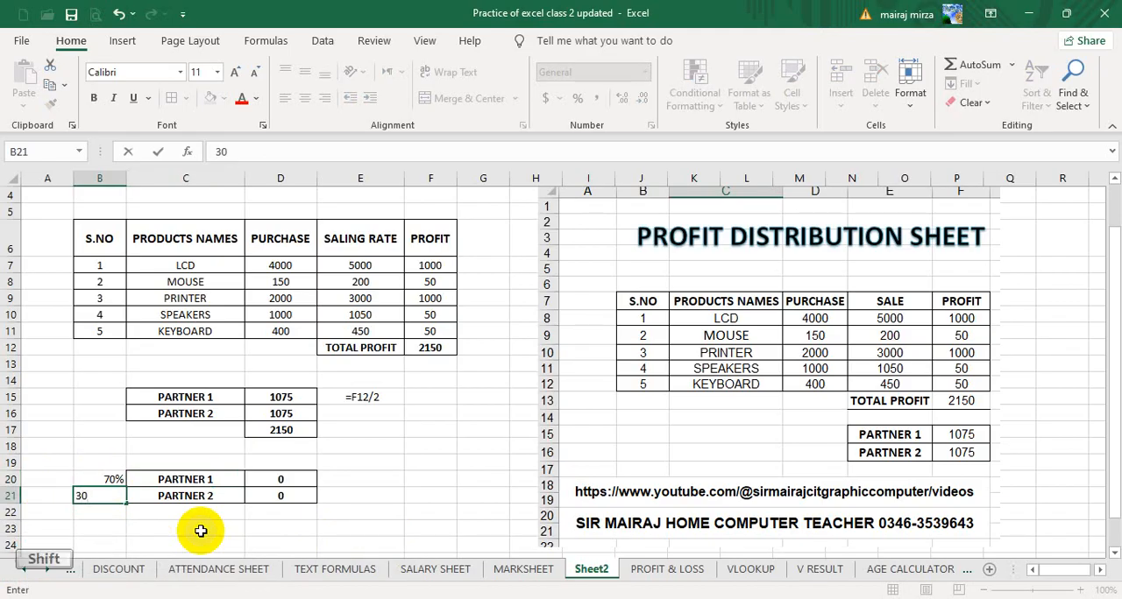
pyautogui.write('%')
pyautogui.press('Return')
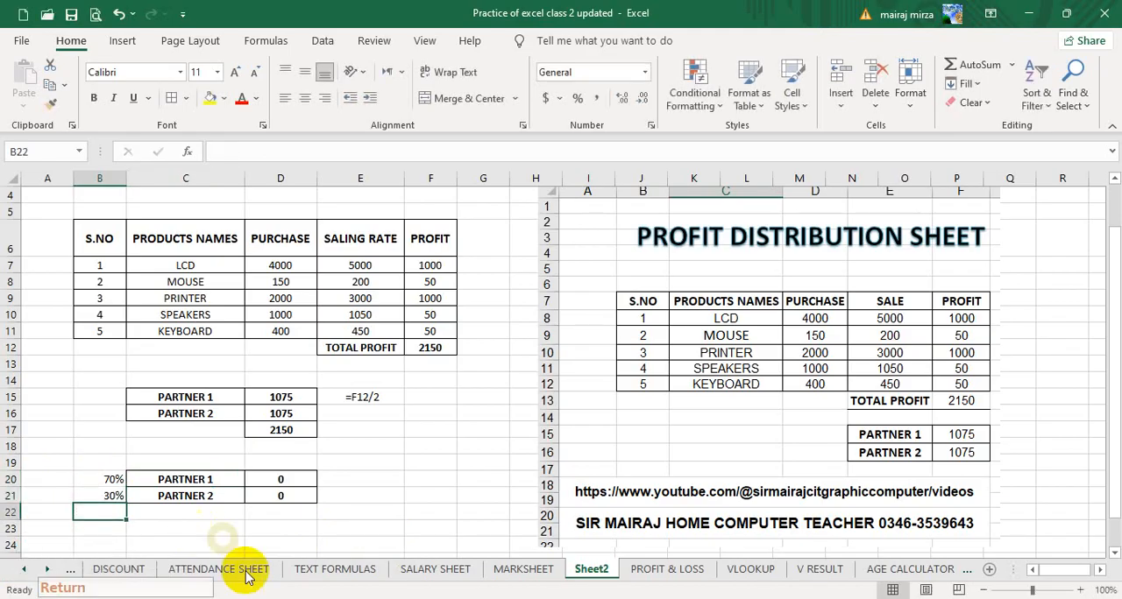
# Clear the copied share formulas from D20 and D21.
pyautogui.click(300, 481)
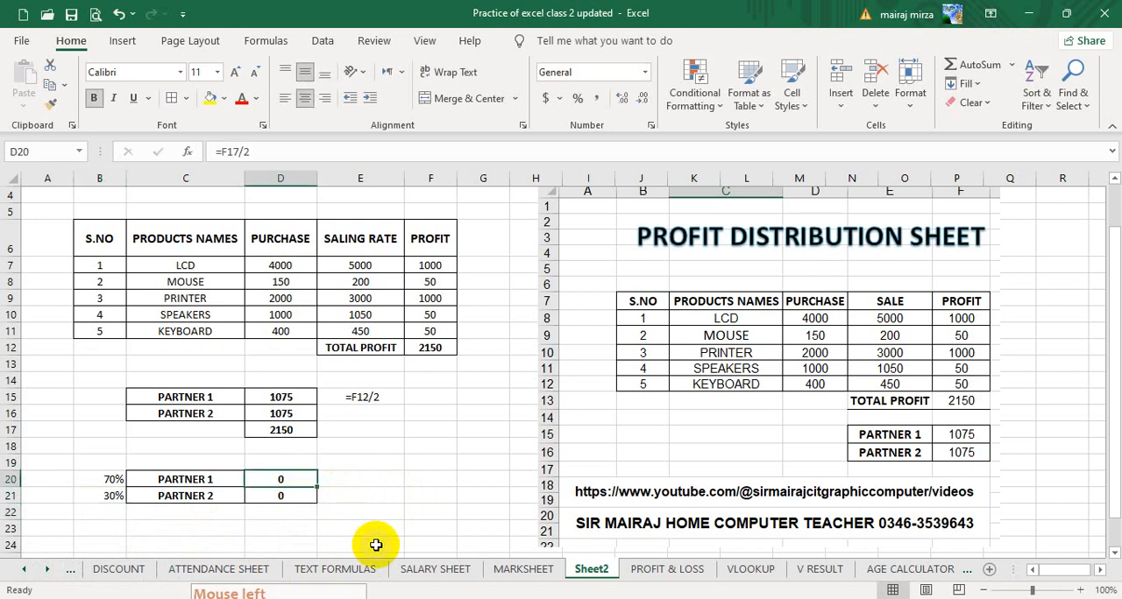
pyautogui.press('Delete')
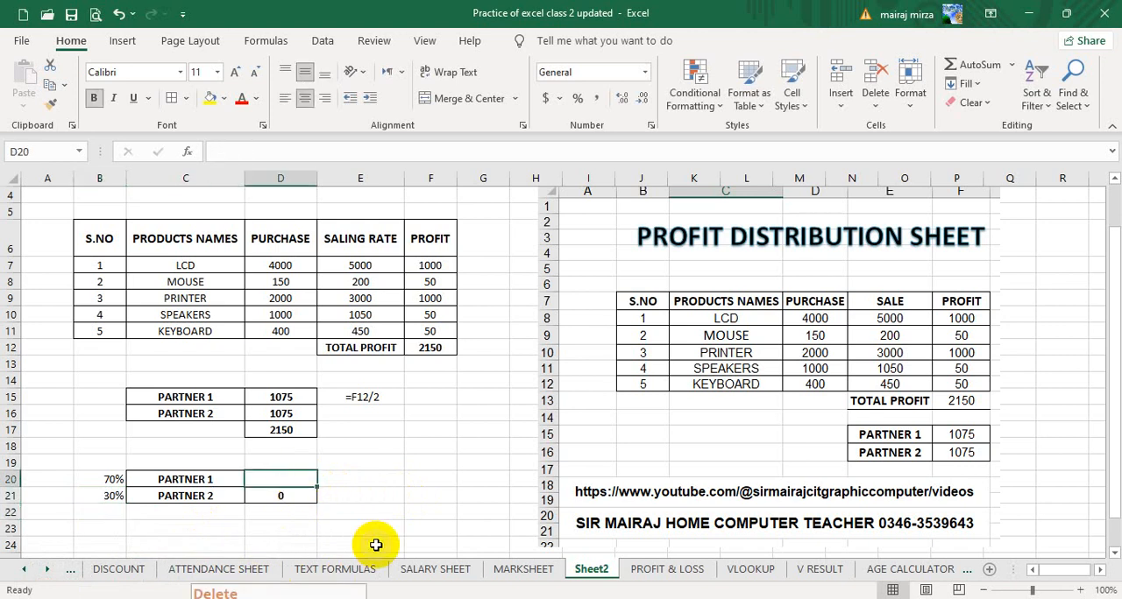
pyautogui.press('Down')
pyautogui.press('Delete')
pyautogui.press('Up')
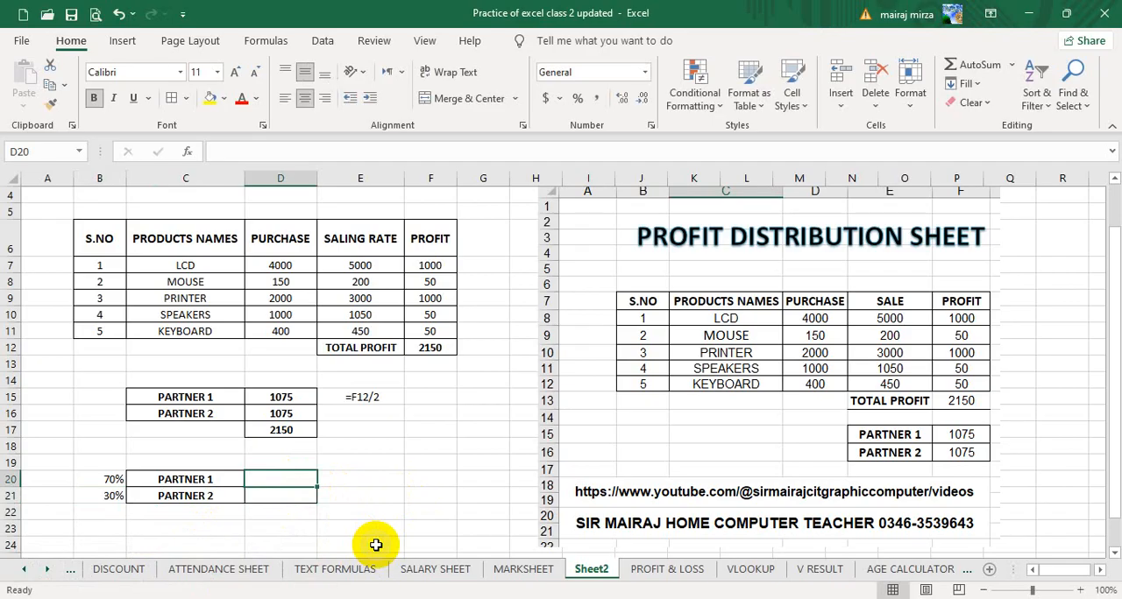
# Calculate PARTNER 1's share in D20 with the formula =F12*B20.
pyautogui.write('=')
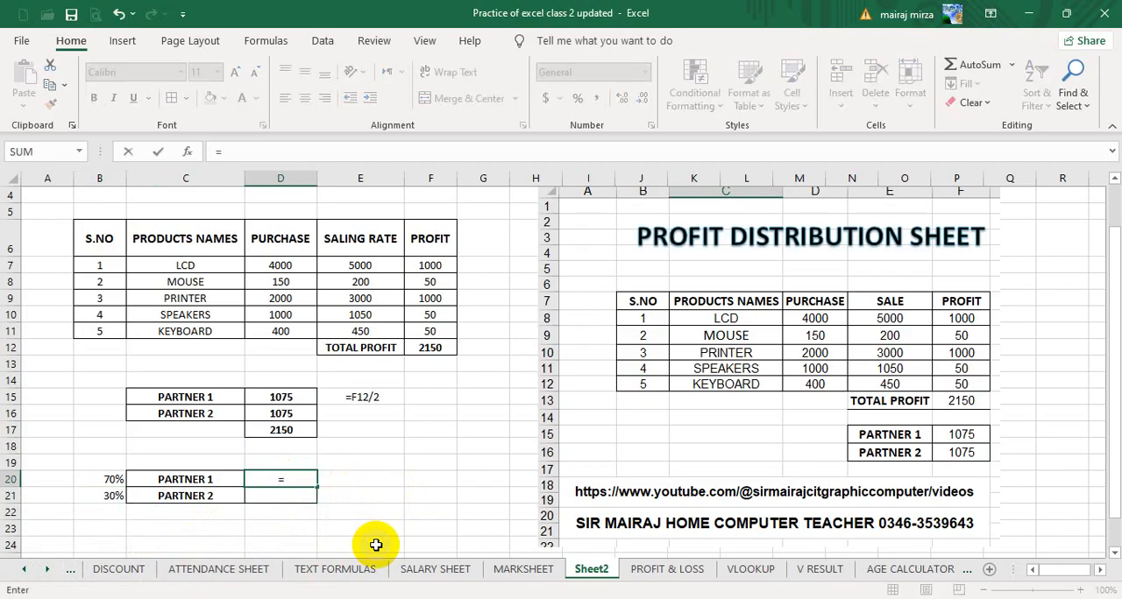
pyautogui.press('Right')
pyautogui.press('Up')
pyautogui.press('Up')
pyautogui.press('Up')
pyautogui.press('Up')
pyautogui.press('Up')
pyautogui.press('Up')
pyautogui.press('Up')
pyautogui.press('Up')
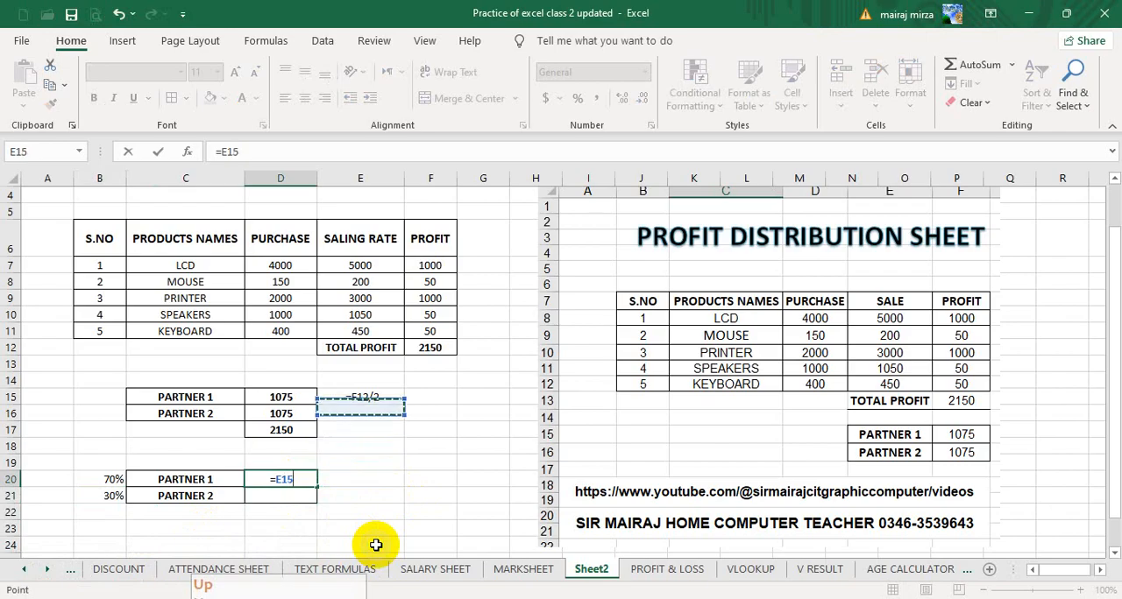
pyautogui.press('Right')
pyautogui.write('*')
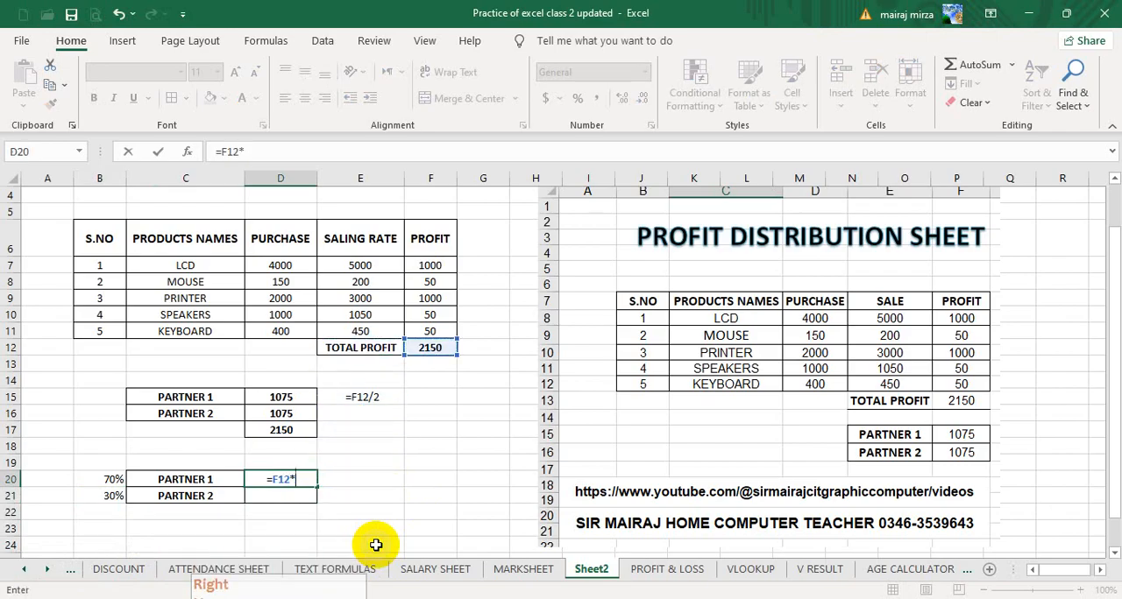
pyautogui.click(91, 483)
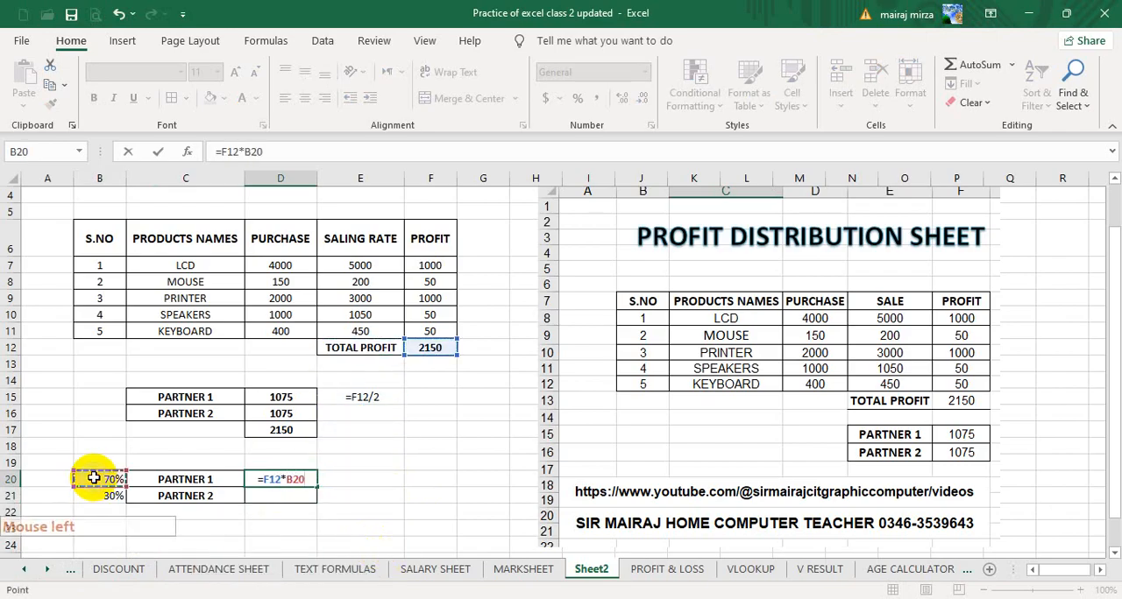
pyautogui.press('Return')
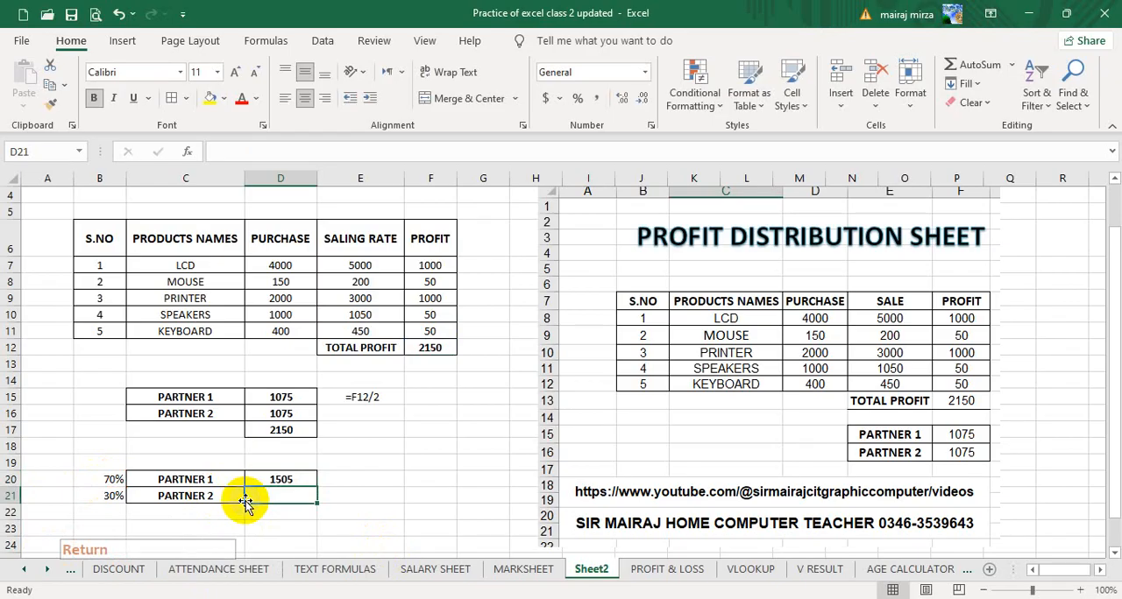
# Calculate PARTNER 2's share in D21 with the formula =F12*B21.
pyautogui.click(401, 497)
pyautogui.click(279, 495)
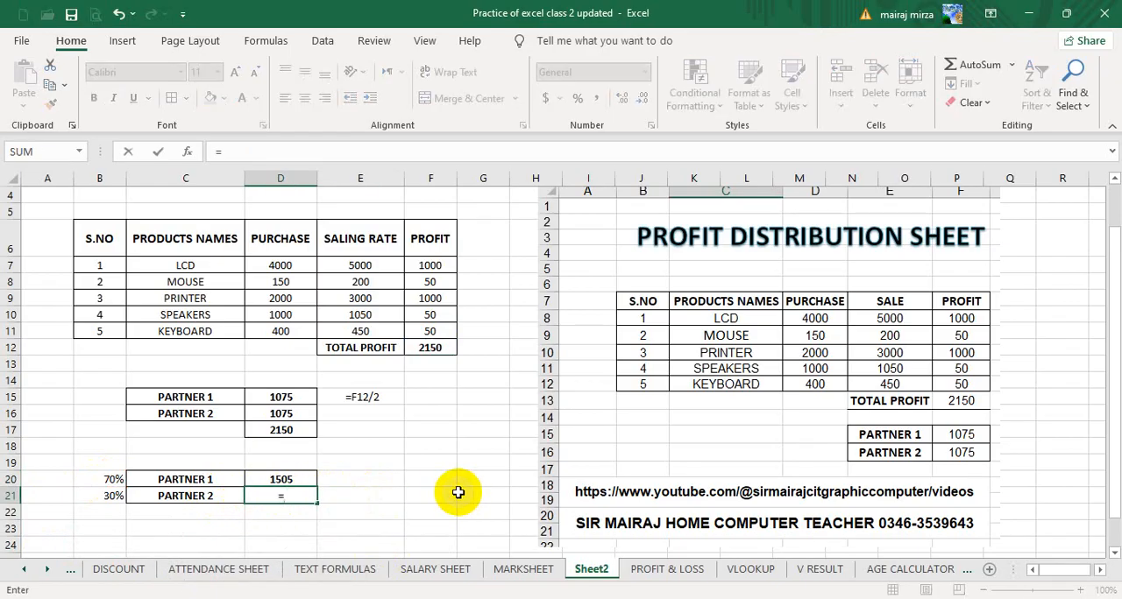
pyautogui.click(430, 348)
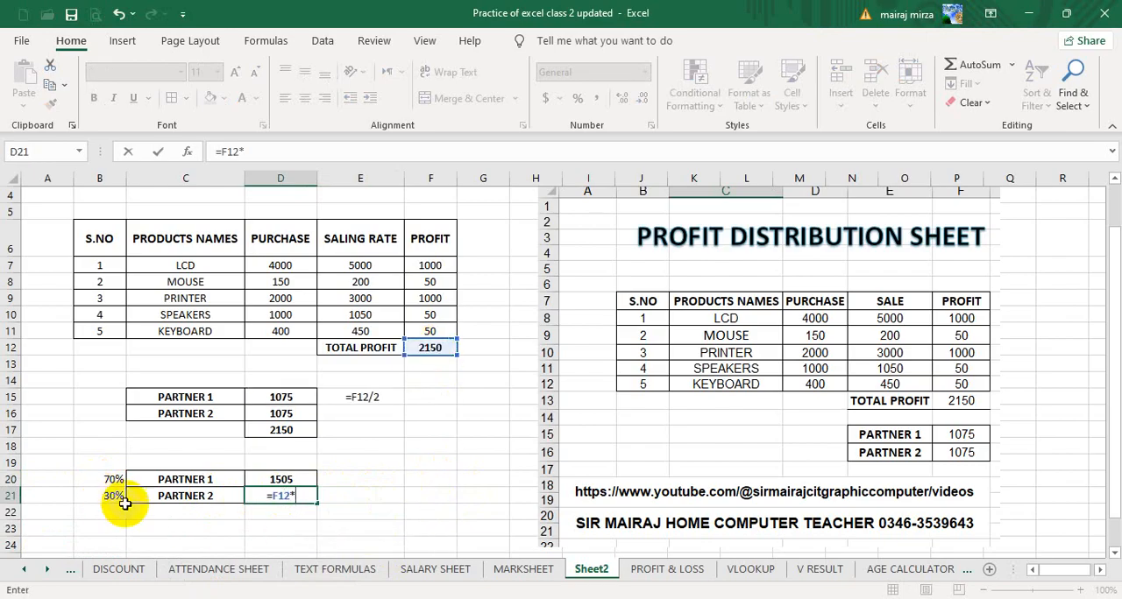
pyautogui.click(99, 497)
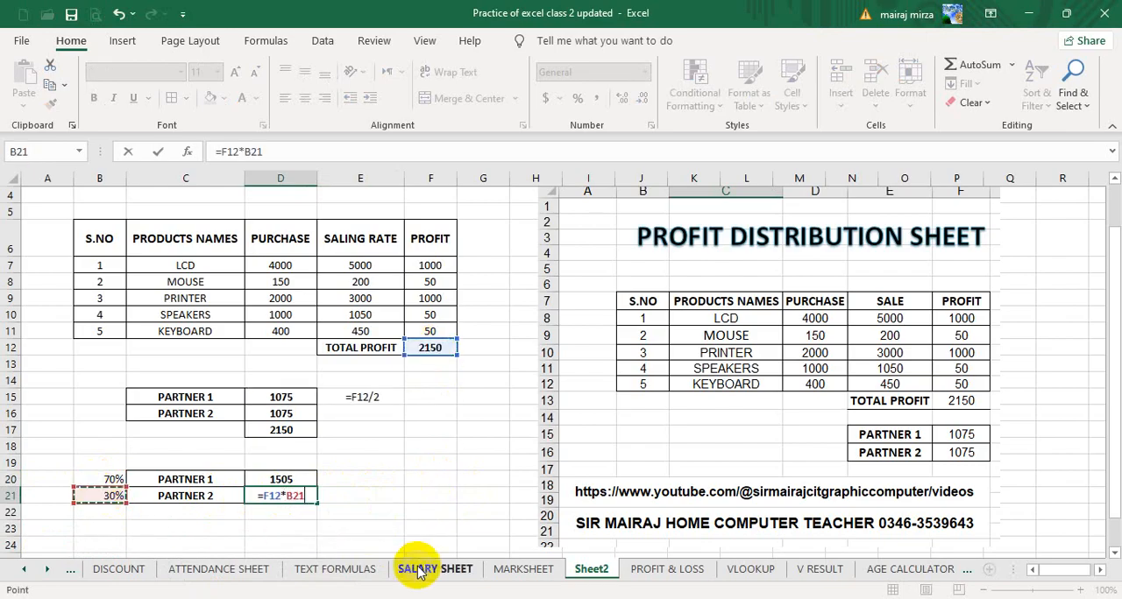
pyautogui.press('Return')
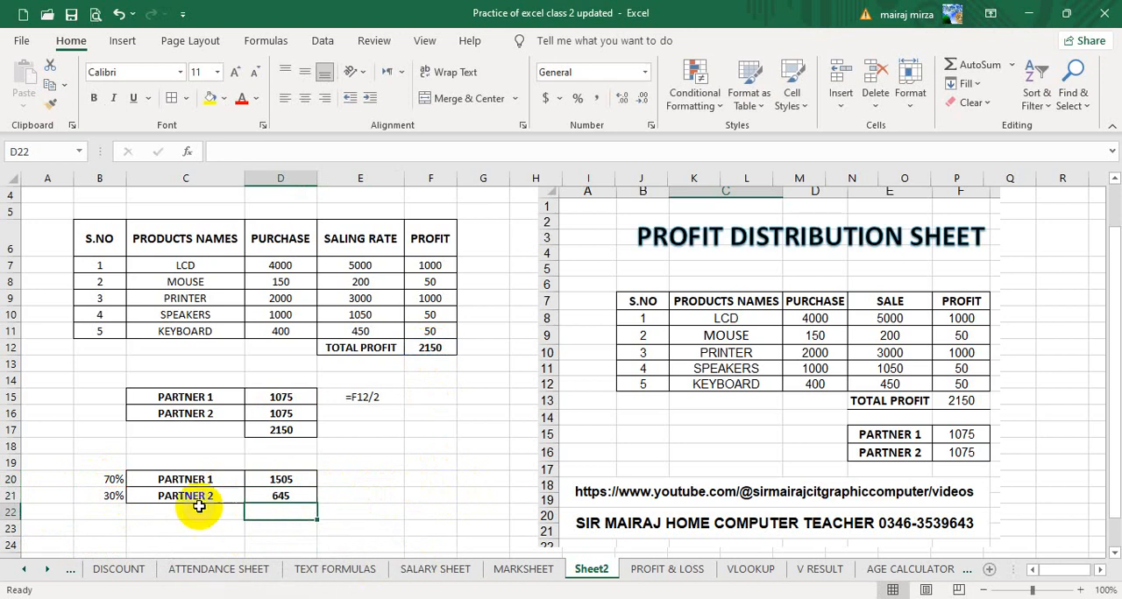
# Total the two percentage-based partner shares in D22 with =SUM(D20:D21).
pyautogui.click(275, 496)
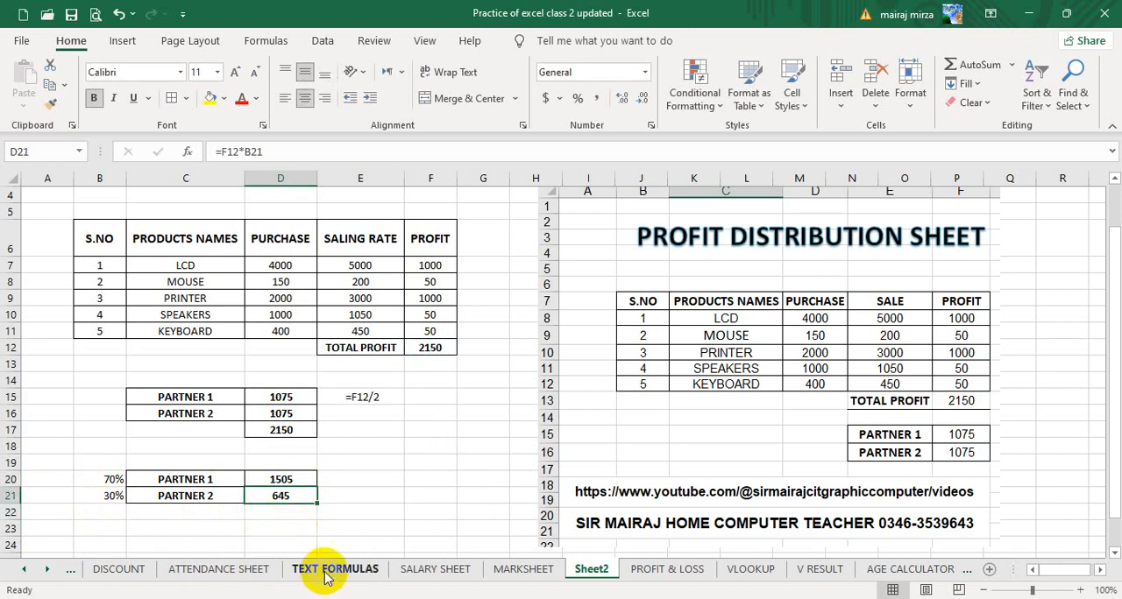
pyautogui.click(113, 479)
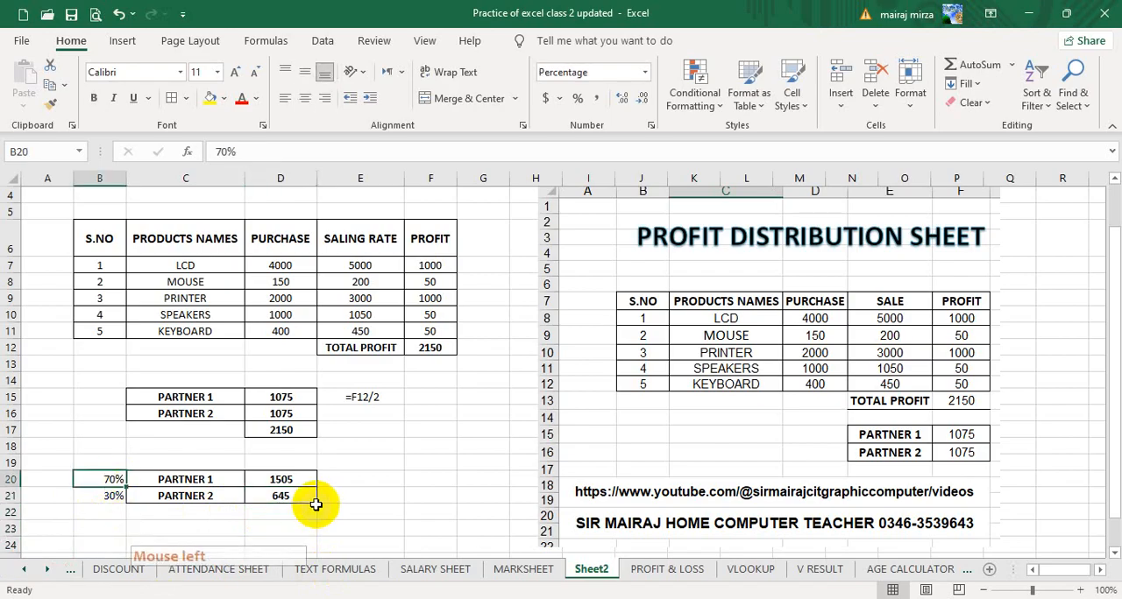
pyautogui.click(296, 479)
pyautogui.click(307, 518)
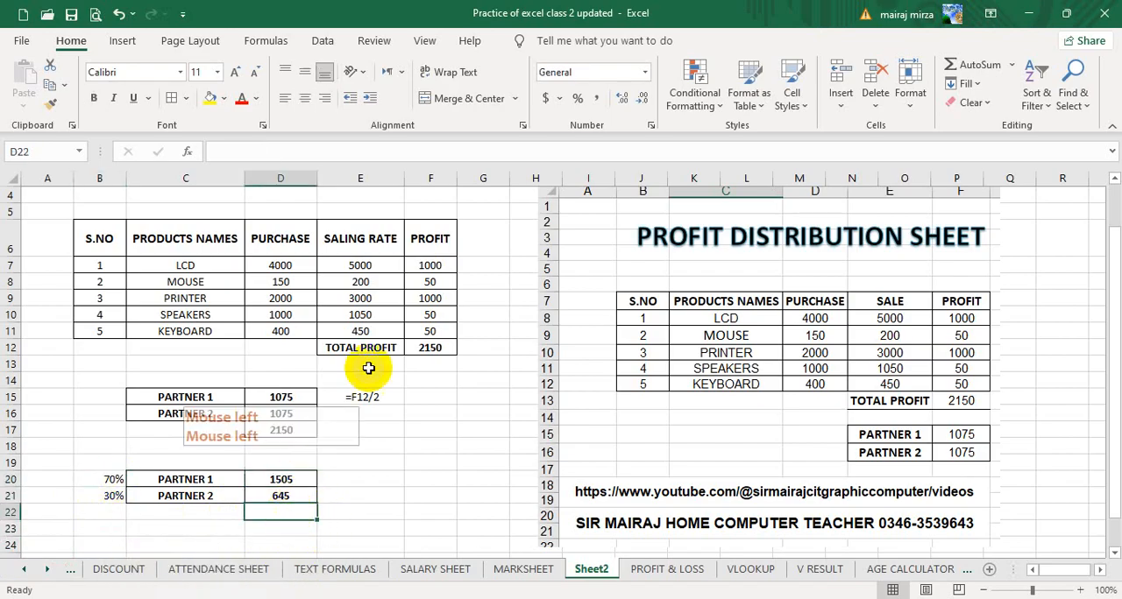
pyautogui.click(977, 64)
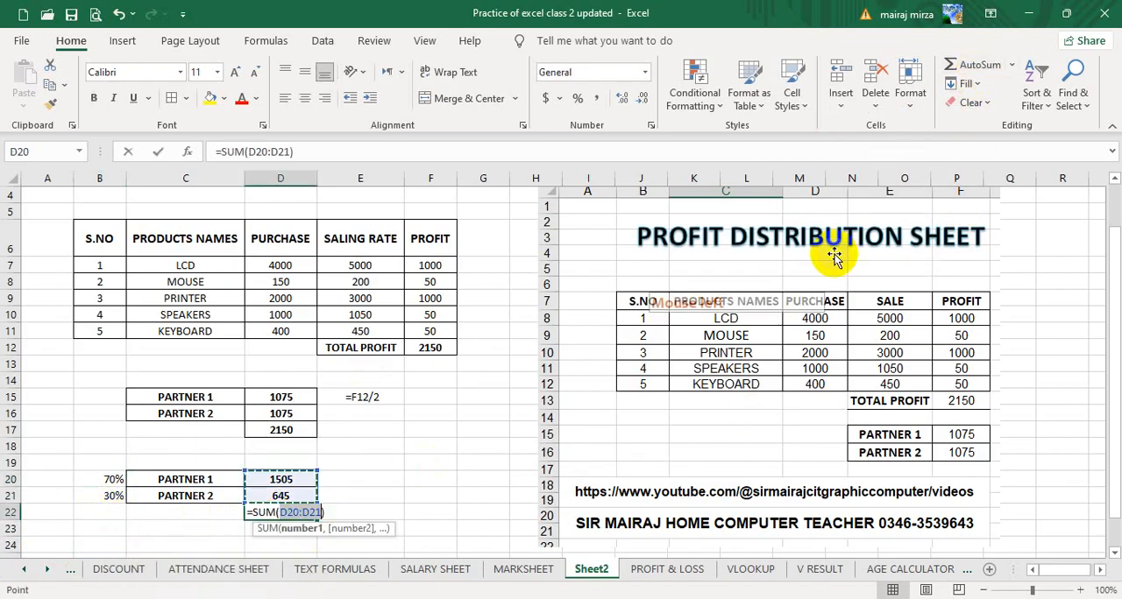
pyautogui.press('Return')
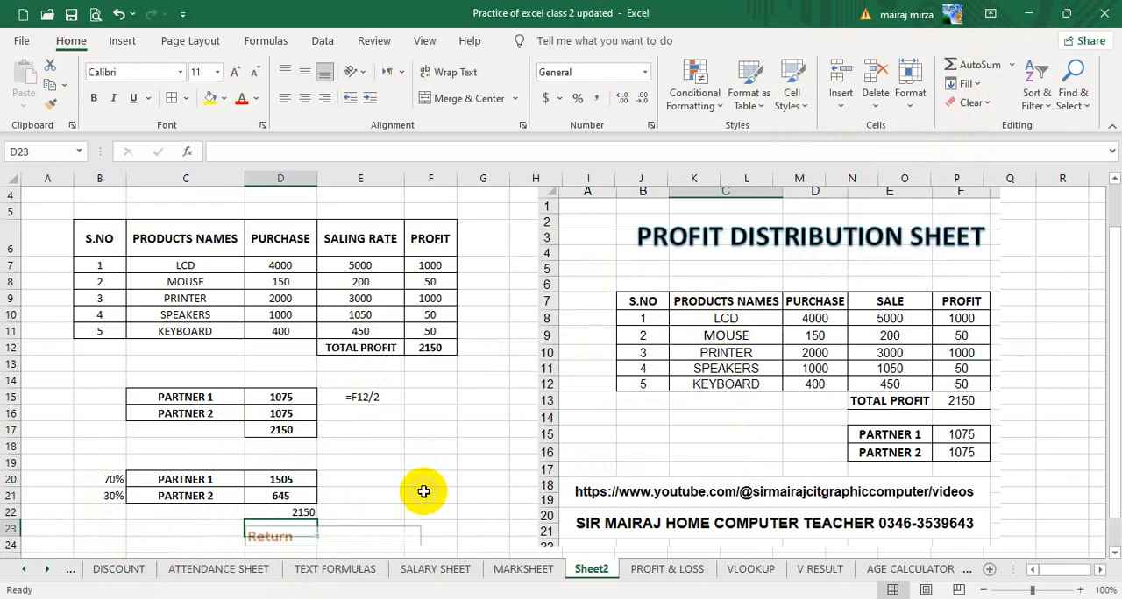
# Center the total in D22 horizontally and make it bold.
pyautogui.click(295, 512)
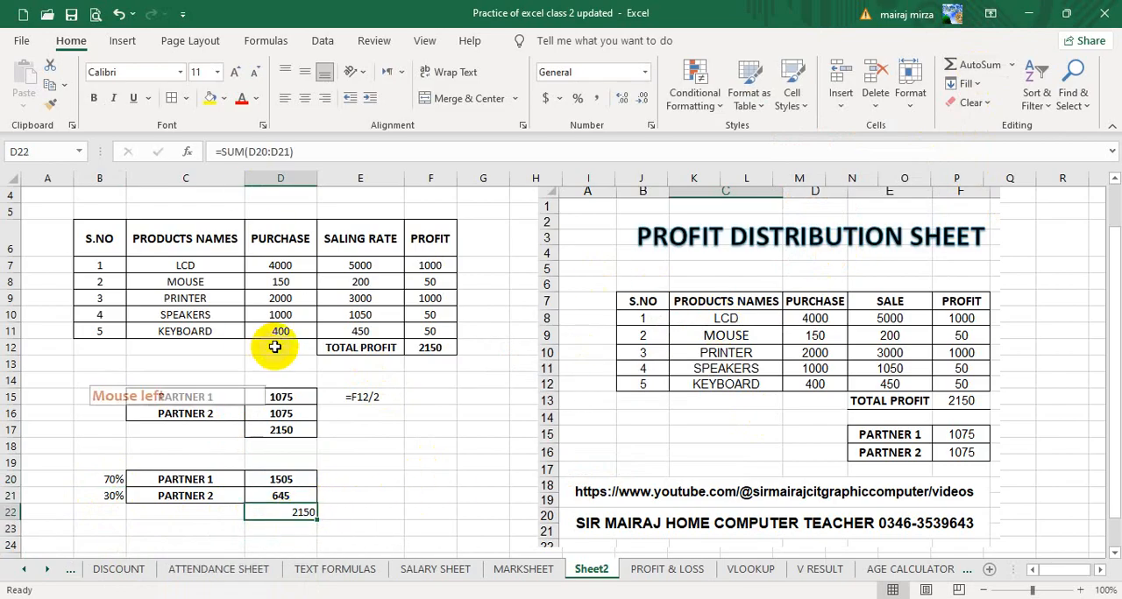
pyautogui.click(304, 97)
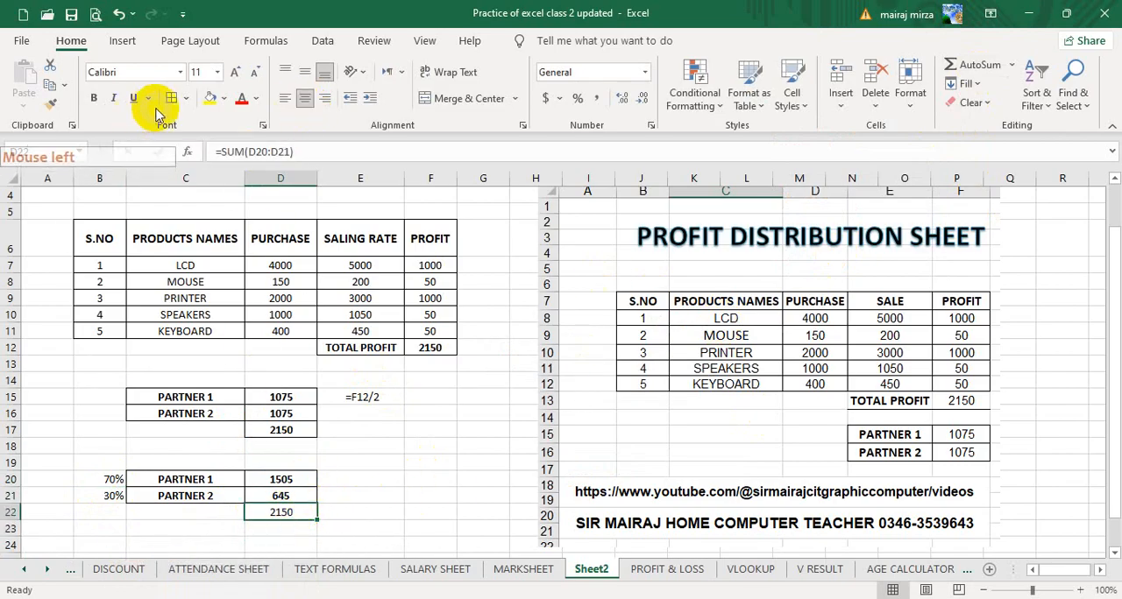
pyautogui.click(93, 99)
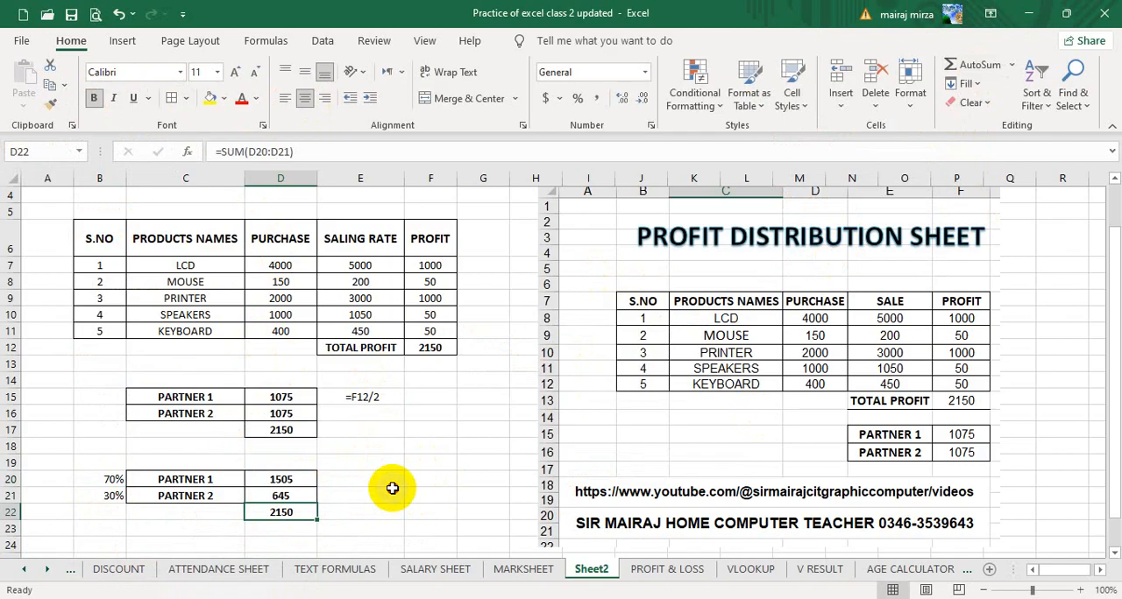
pyautogui.click(414, 462)
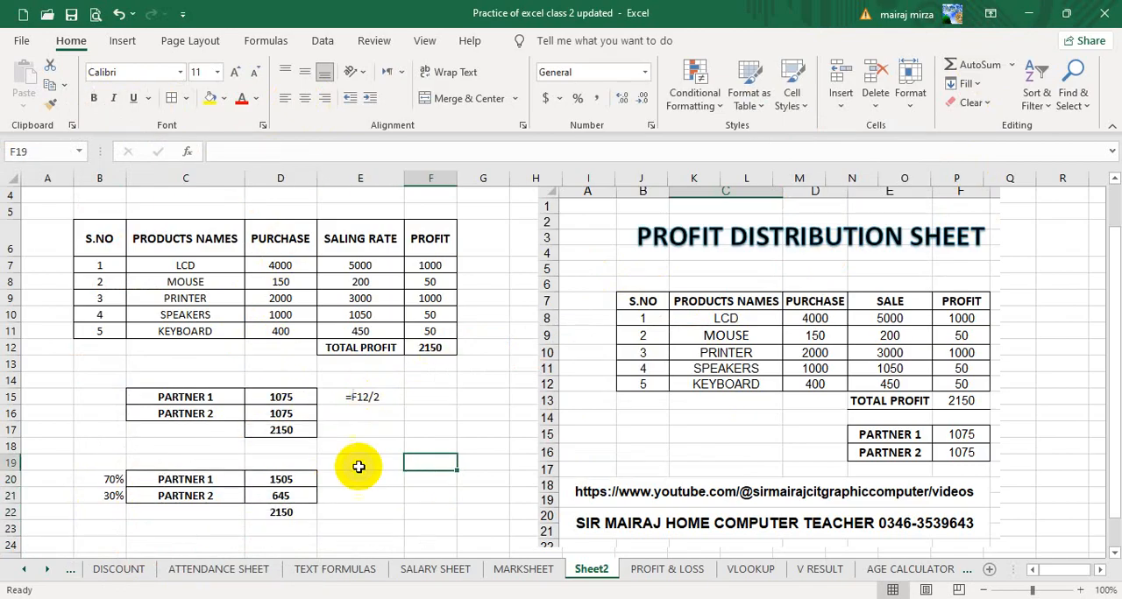
pyautogui.click(112, 516)
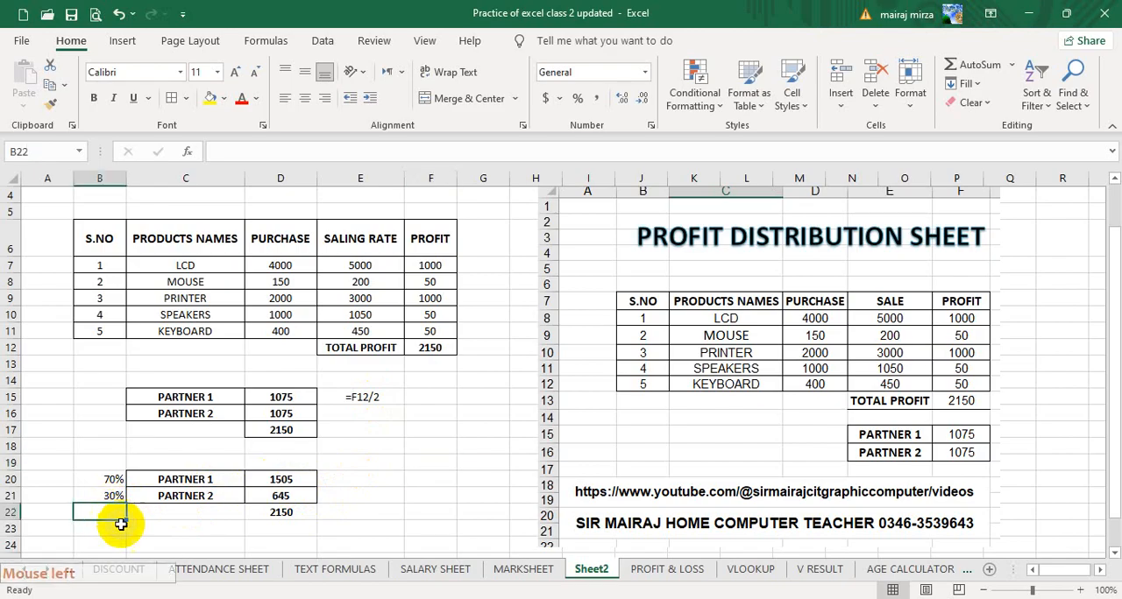
pyautogui.click(365, 512)
pyautogui.click(281, 500)
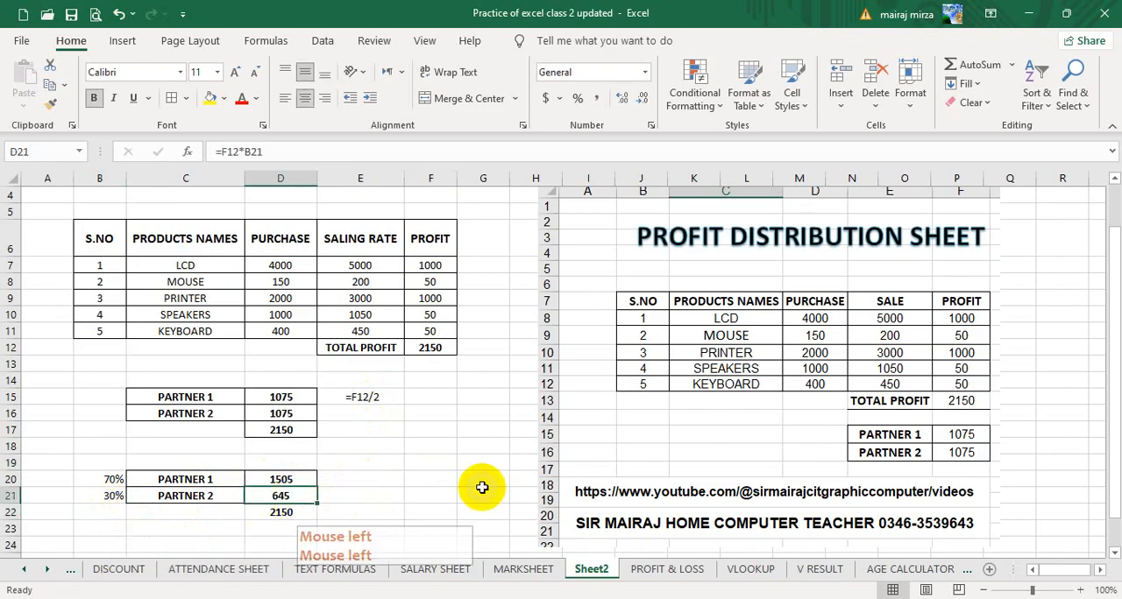
pyautogui.click(426, 478)
pyautogui.click(326, 534)
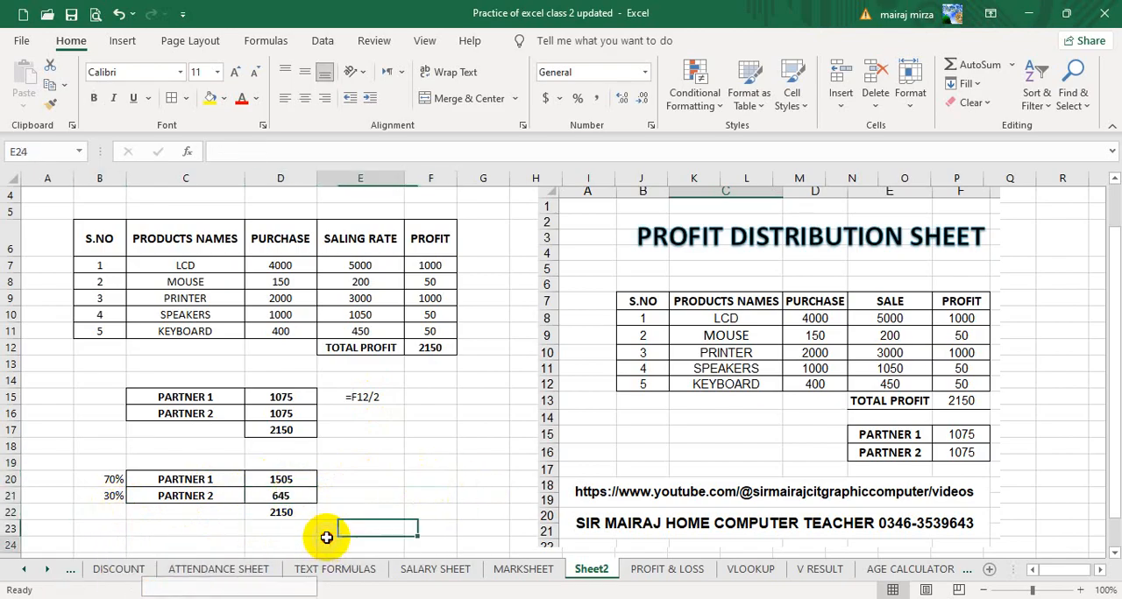
pyautogui.click(400, 538)
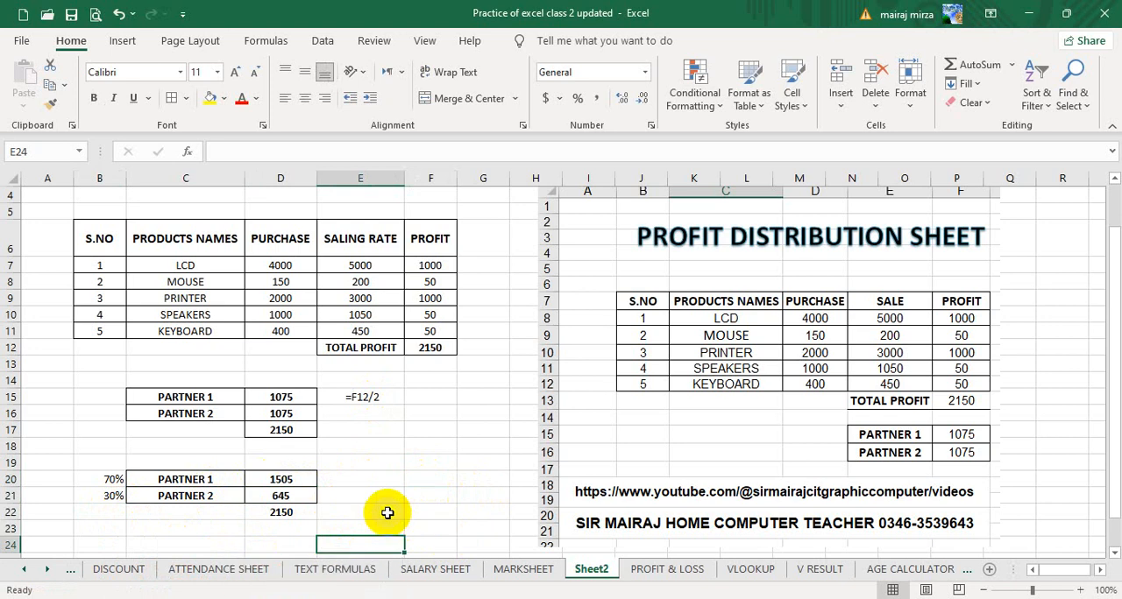
pyautogui.click(432, 461)
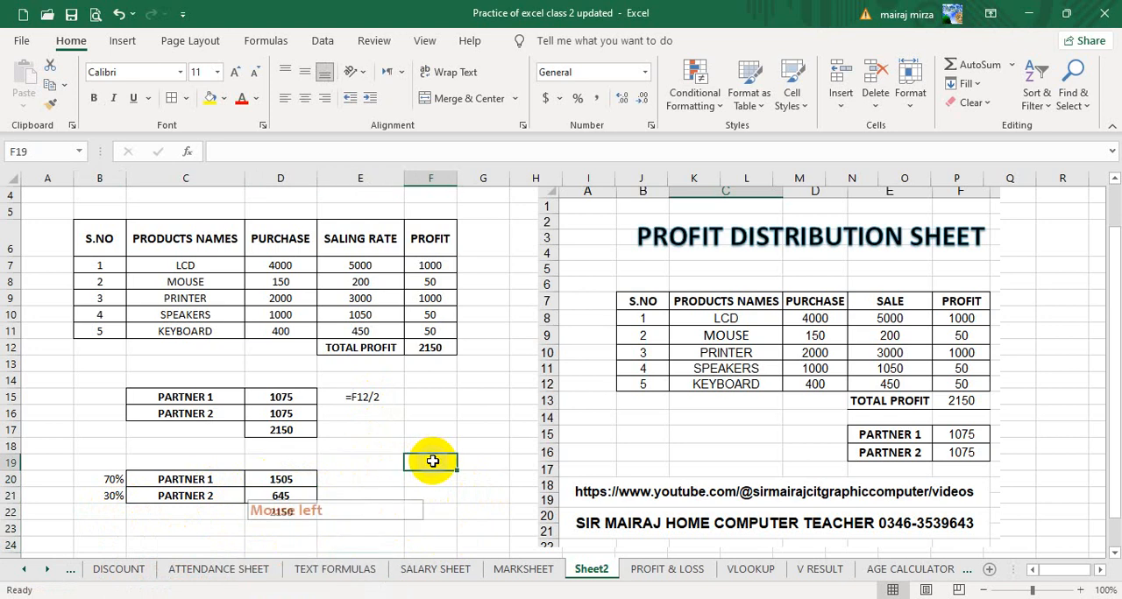
pyautogui.click(430, 429)
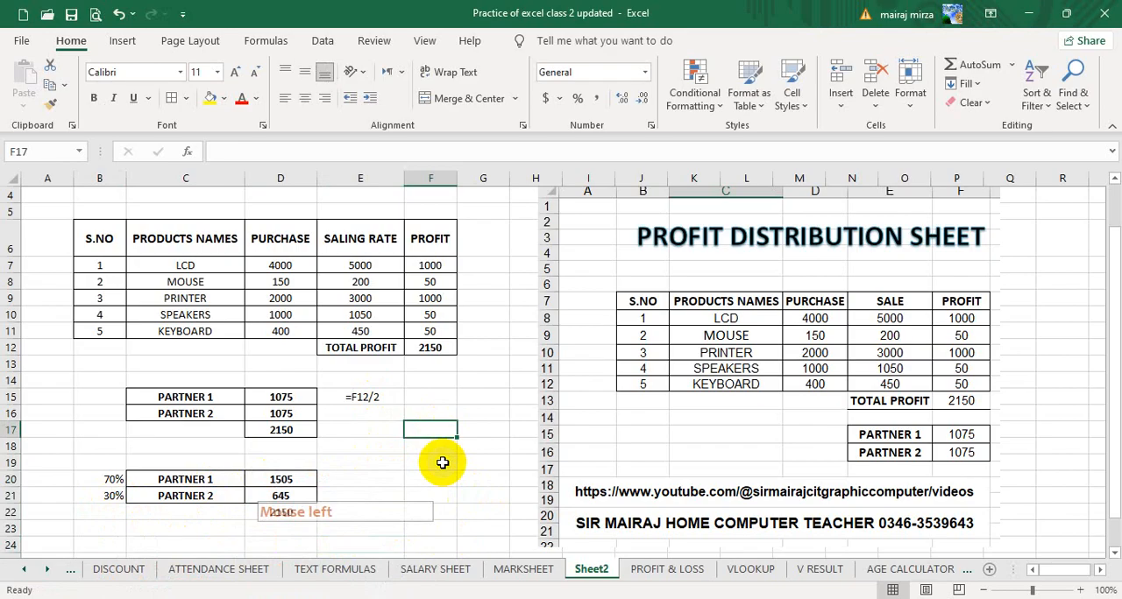
pyautogui.click(424, 493)
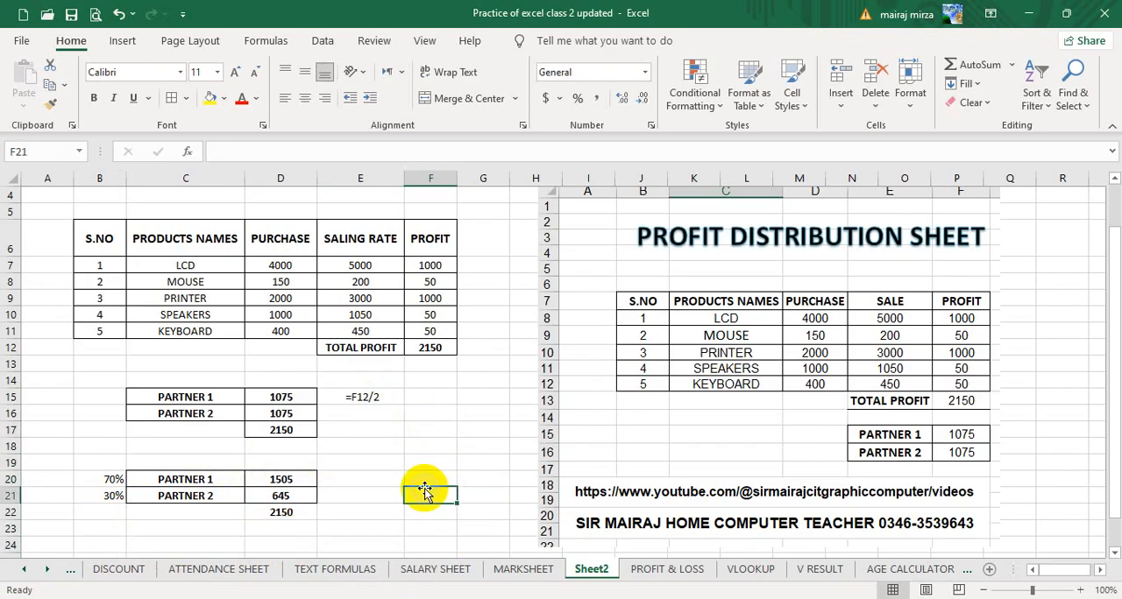
pyautogui.scroll(1, 424, 493)
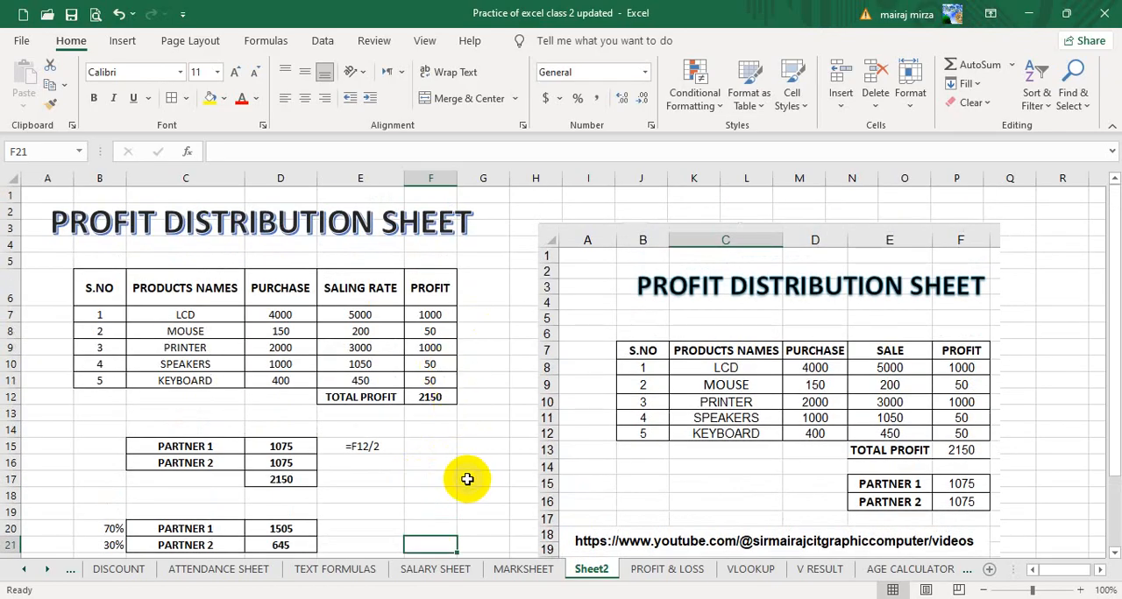
pyautogui.scroll(-2, 426, 493)
pyautogui.click(280, 325)
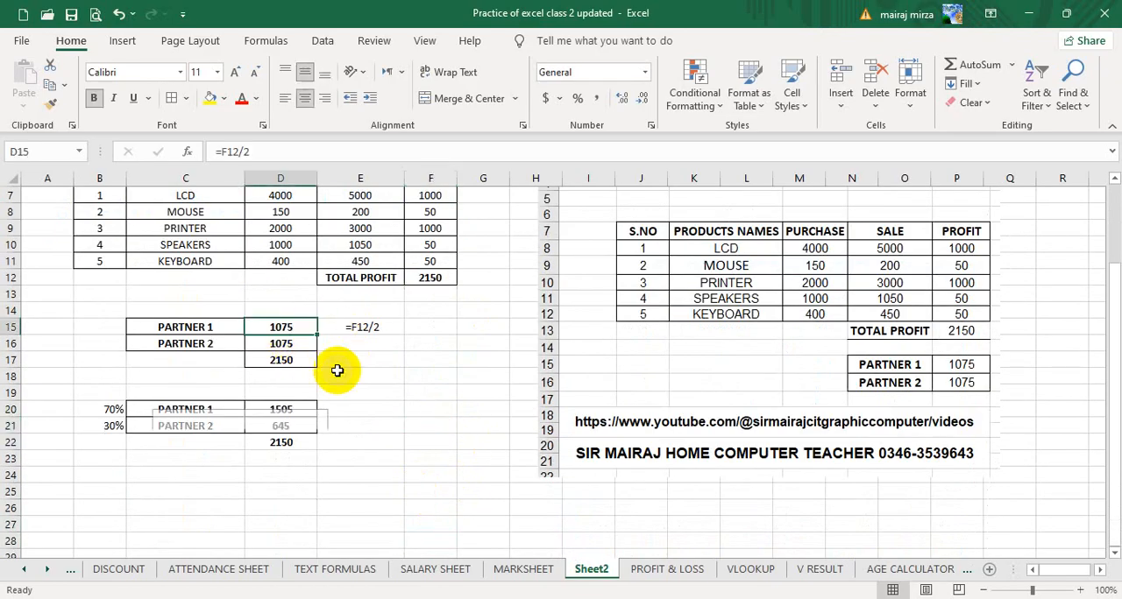
pyautogui.click(429, 412)
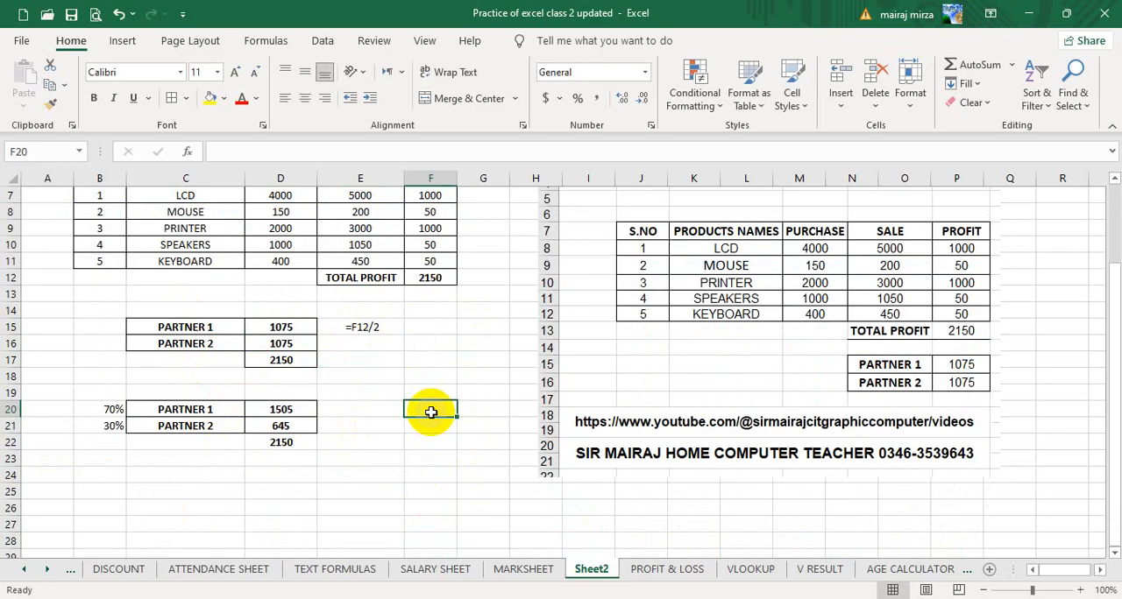
pyautogui.scroll(2, 400, 438)
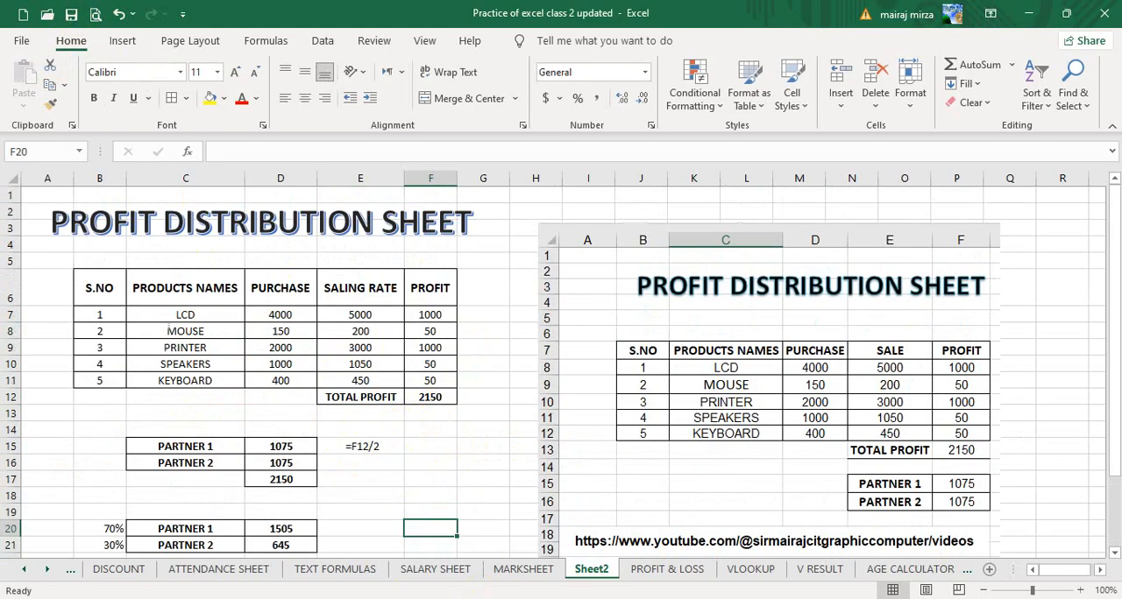
# Switch to the NORMAL EXCEL LESSONS 8 workbook, open its 2 STOCK SHEET worksheet and inspect the TOTAL LCD formula in H10.
pyautogui.click(495, 493)
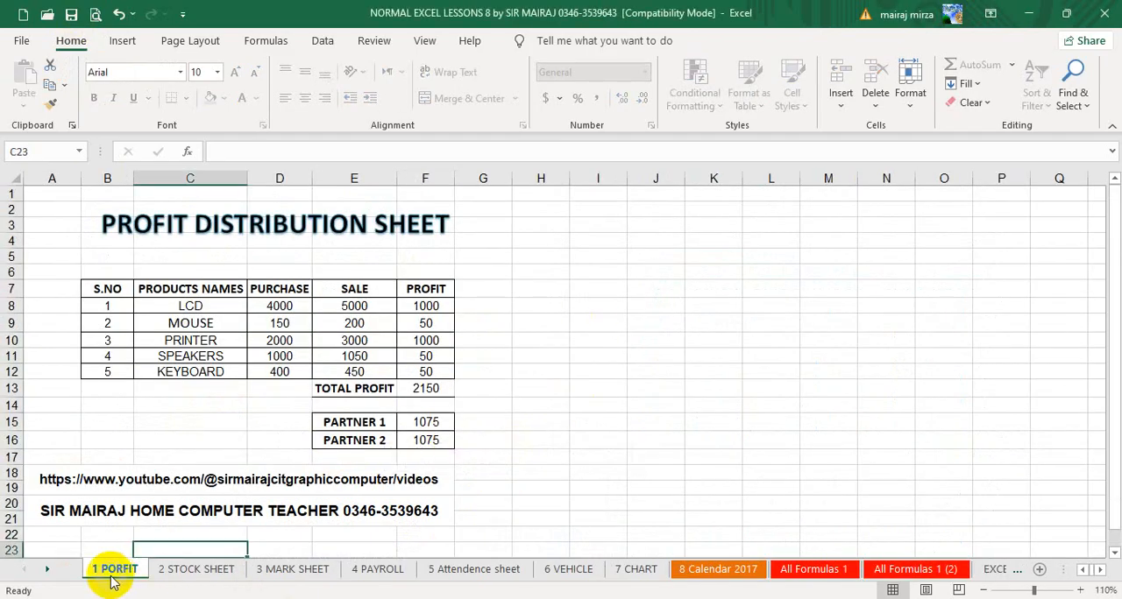
pyautogui.click(198, 569)
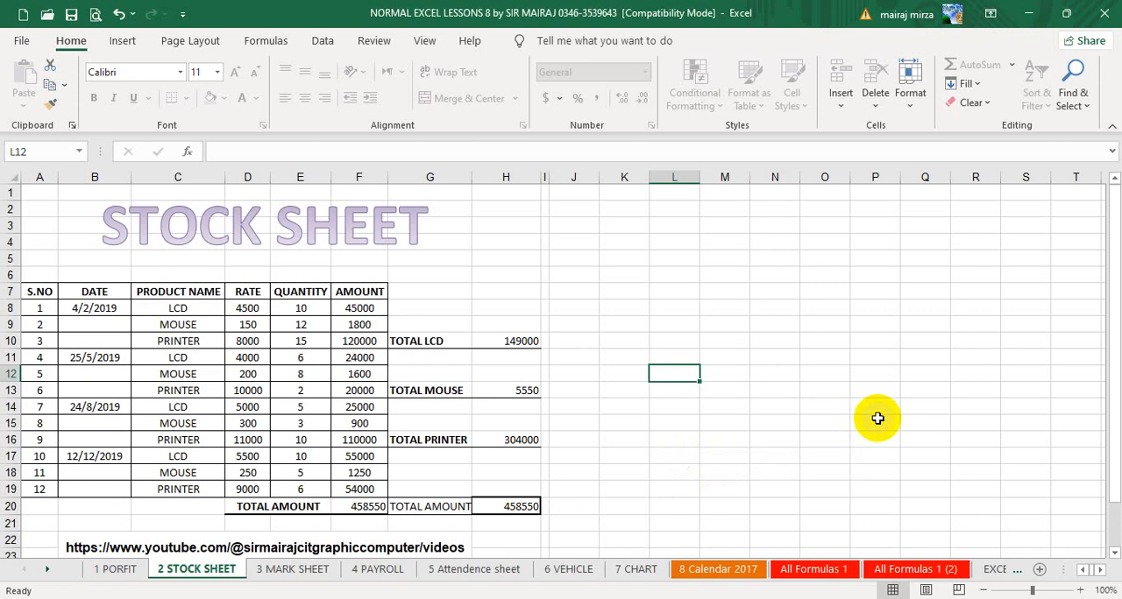
pyautogui.scroll(-2, 877, 418)
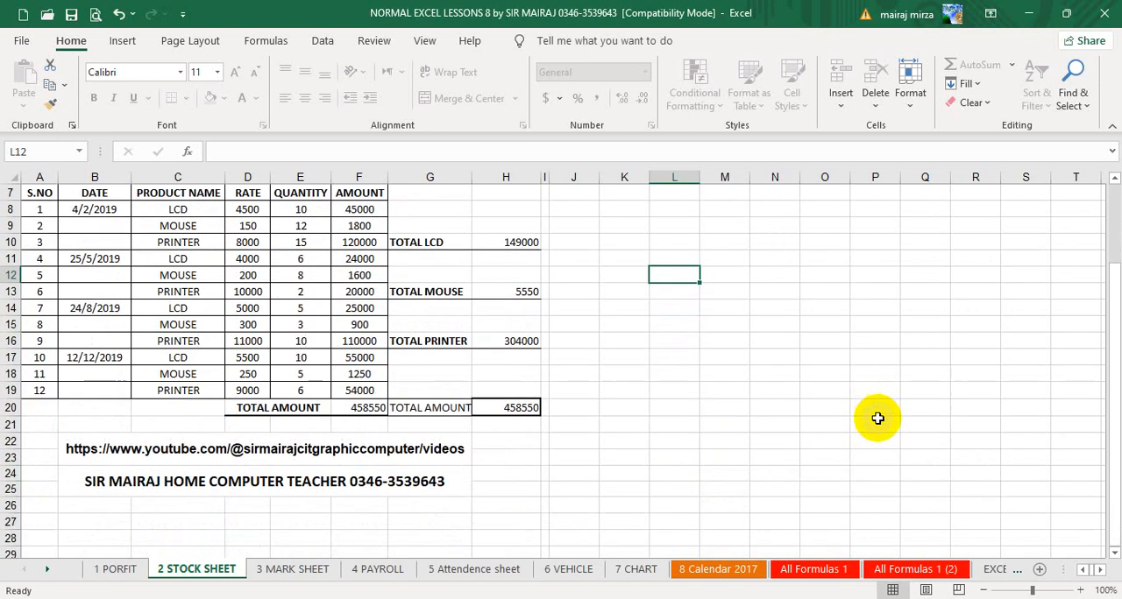
pyautogui.scroll(2, 849, 421)
pyautogui.click(513, 343)
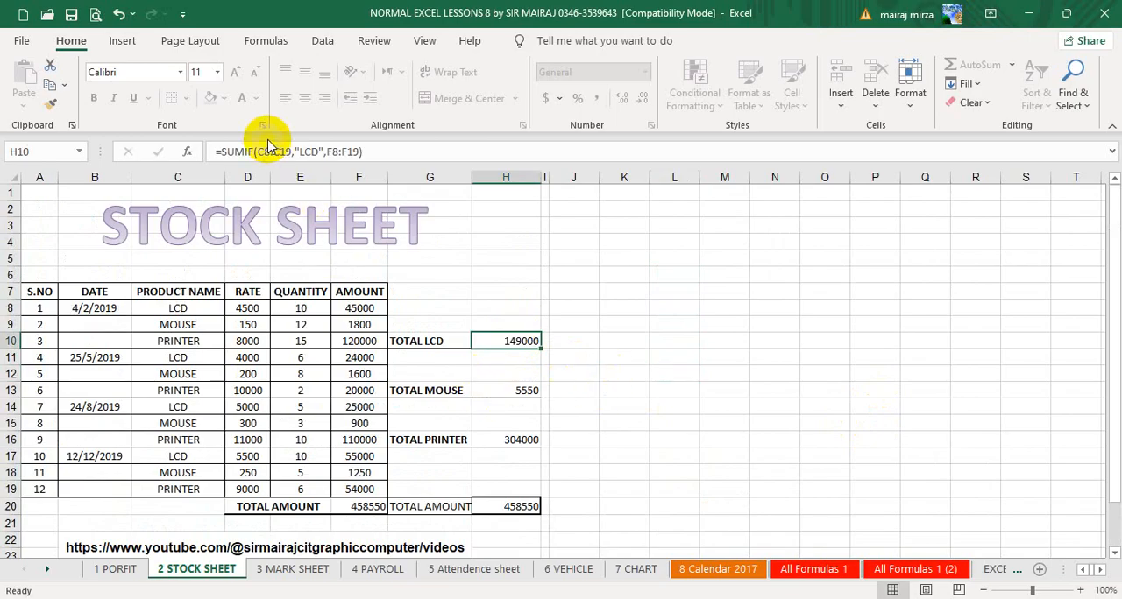
pyautogui.click(805, 327)
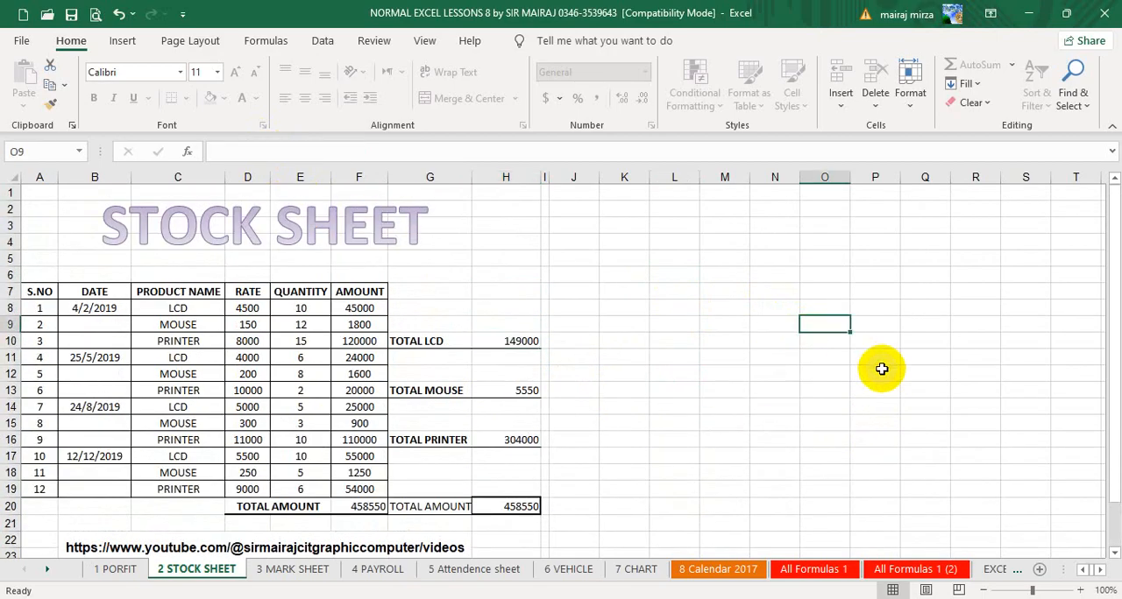
# Capture a rectangular screen snip of the STOCK SHEET title and table, including its product totals, to the clipboard.
pyautogui.press('super+shift+s')
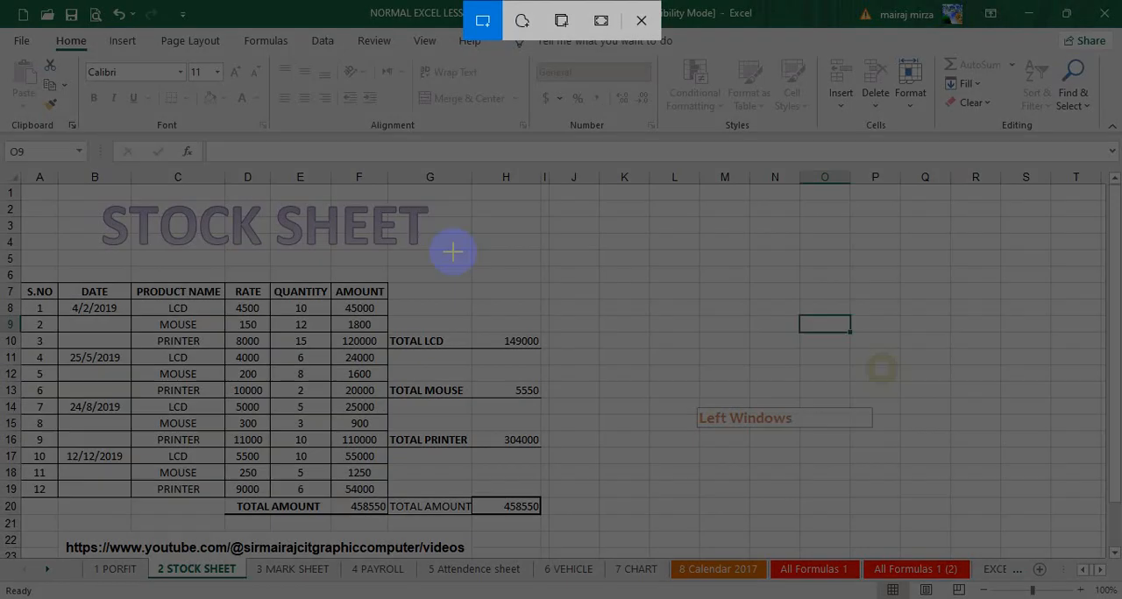
pyautogui.moveTo(5, 158)
pyautogui.mouseDown()
pyautogui.moveTo(402, 456)
pyautogui.moveTo(556, 524)
pyautogui.mouseUp()
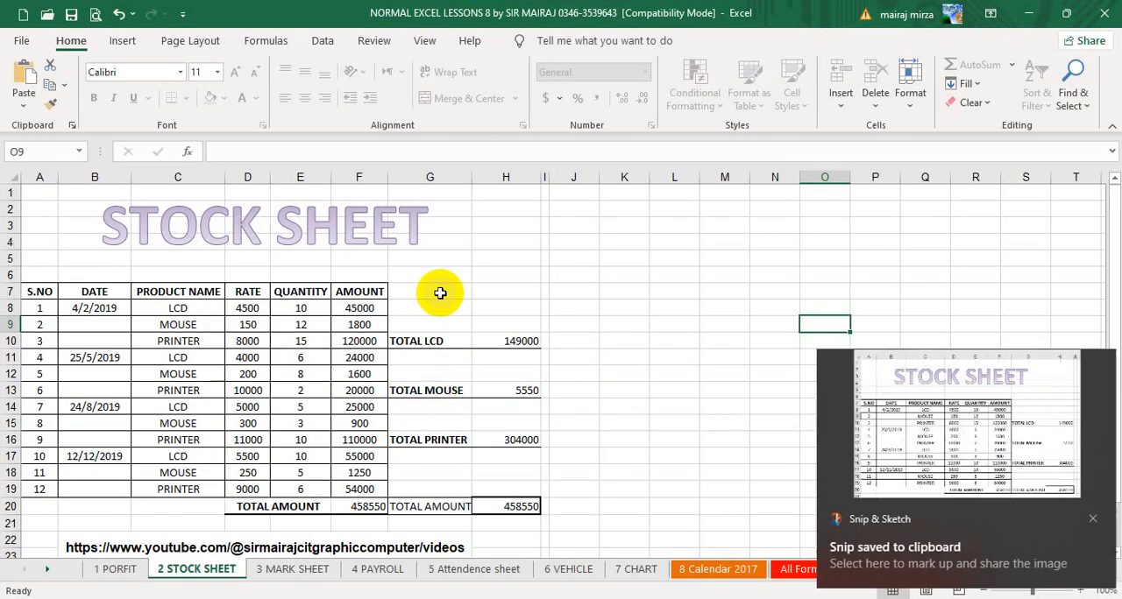
pyautogui.click(1088, 520)
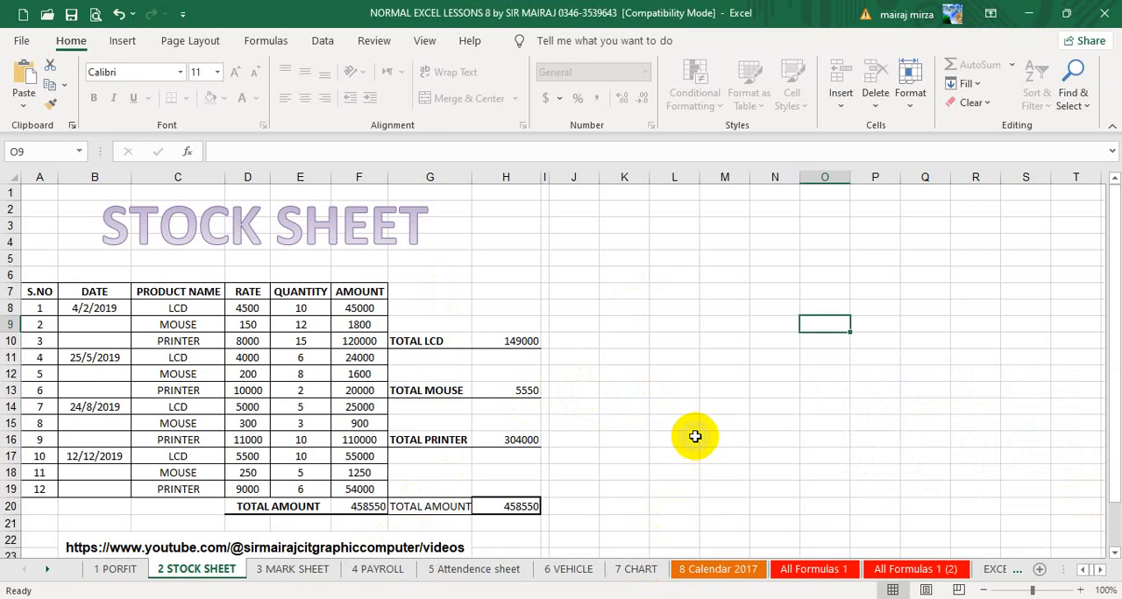
# Switch to the Practice of excel class 2 updated workbook and rename Sheet2 as PROFIT DIS.
pyautogui.click(424, 598)
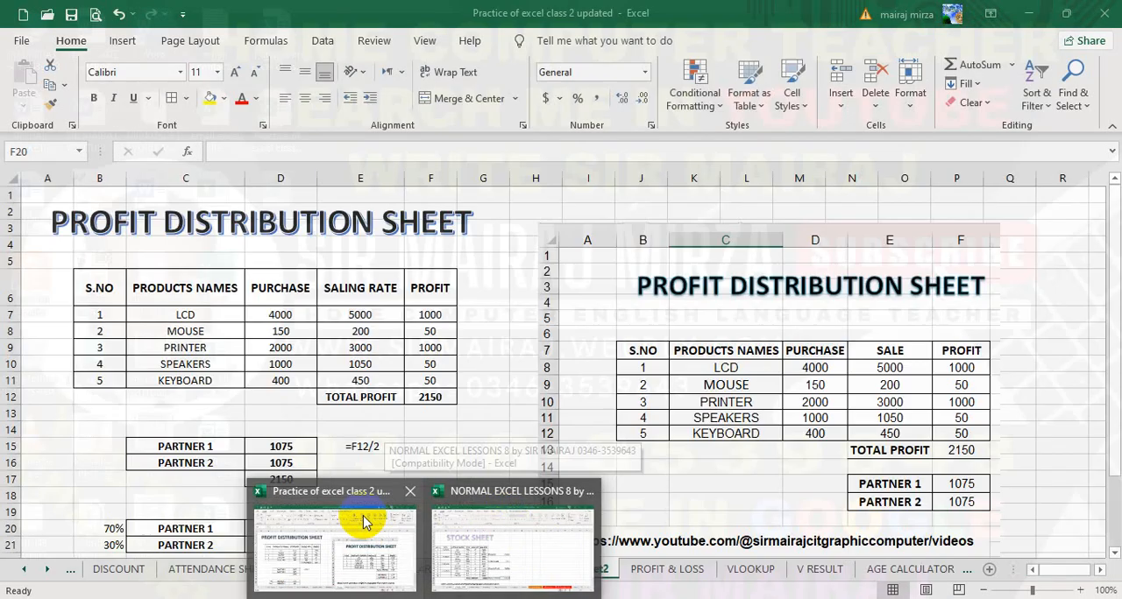
pyautogui.click(363, 518)
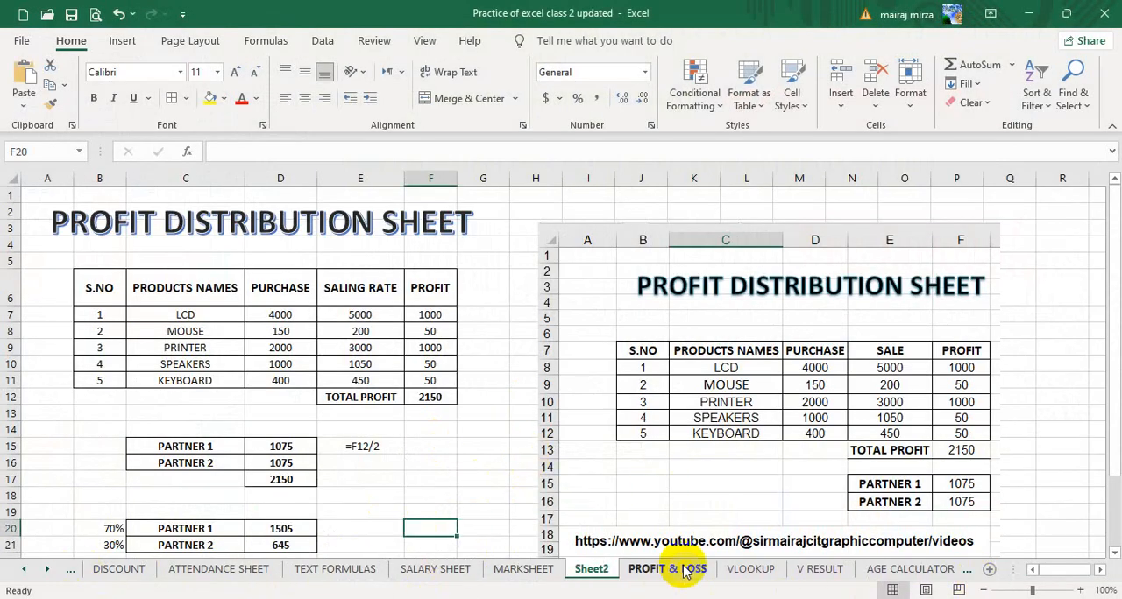
pyautogui.doubleClick(592, 570)
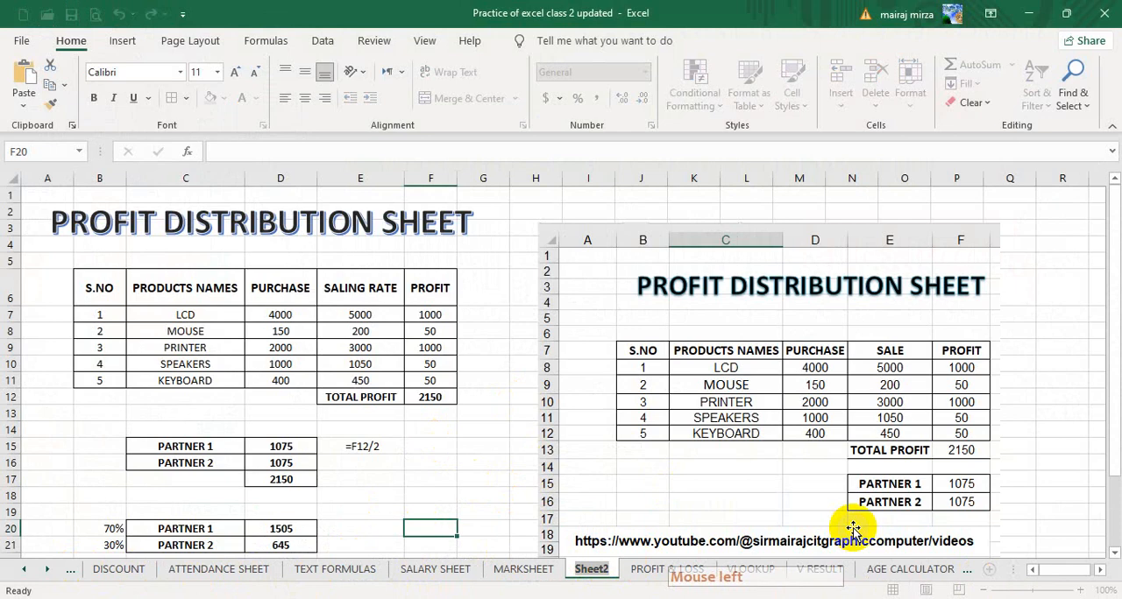
pyautogui.write('PROFIT DIS')
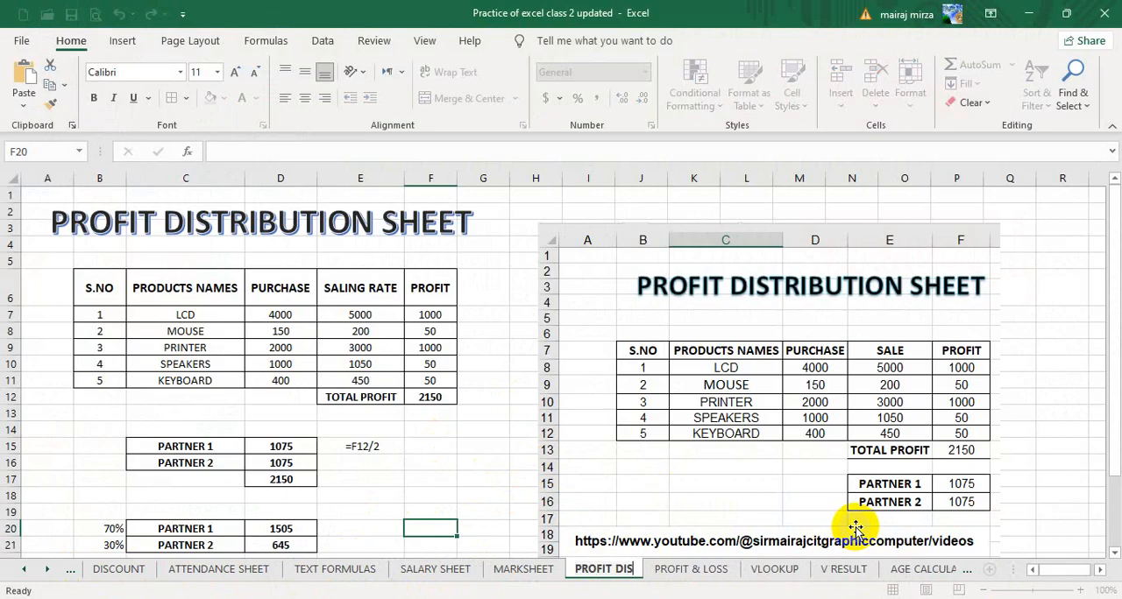
pyautogui.click(485, 496)
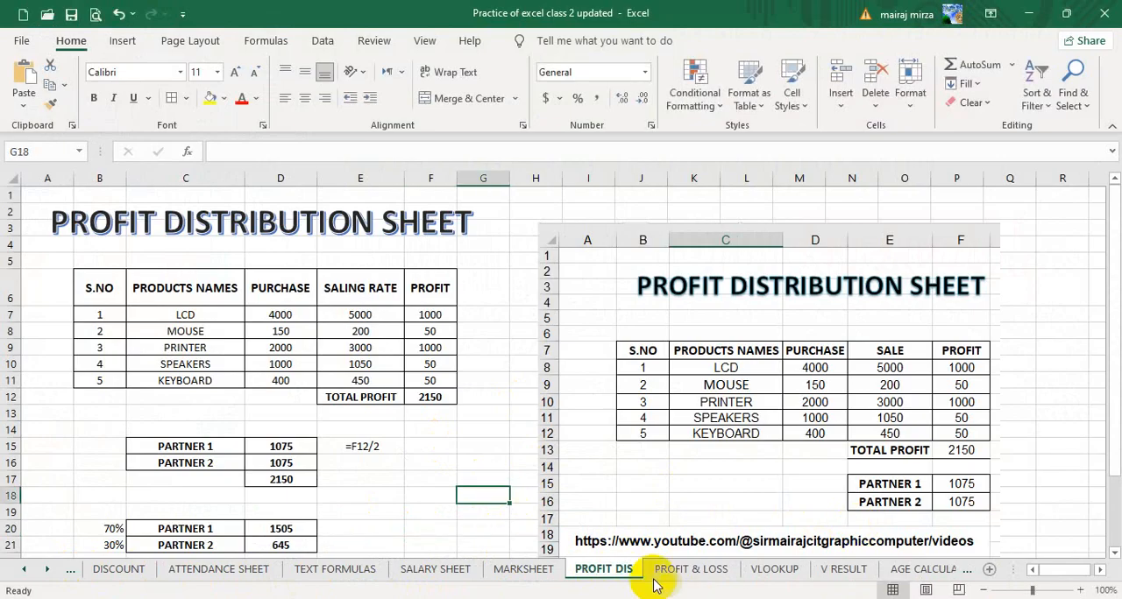
pyautogui.click(481, 488)
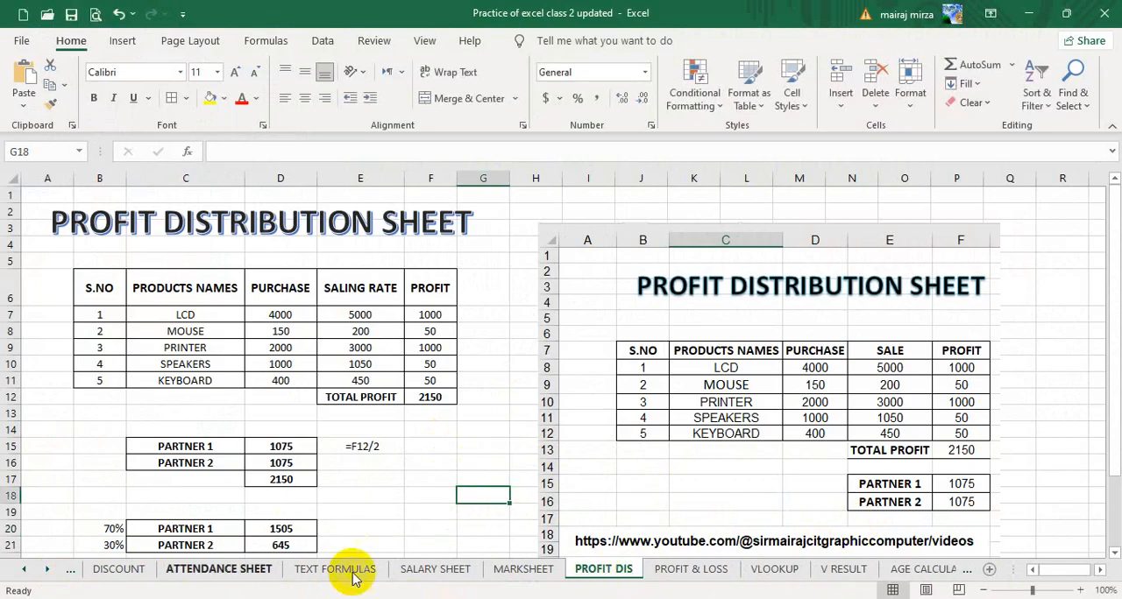
# Add a new worksheet after AGE CALCULATOR and paste the captured STOCK SHEET picture into it.
pyautogui.click(46, 569)
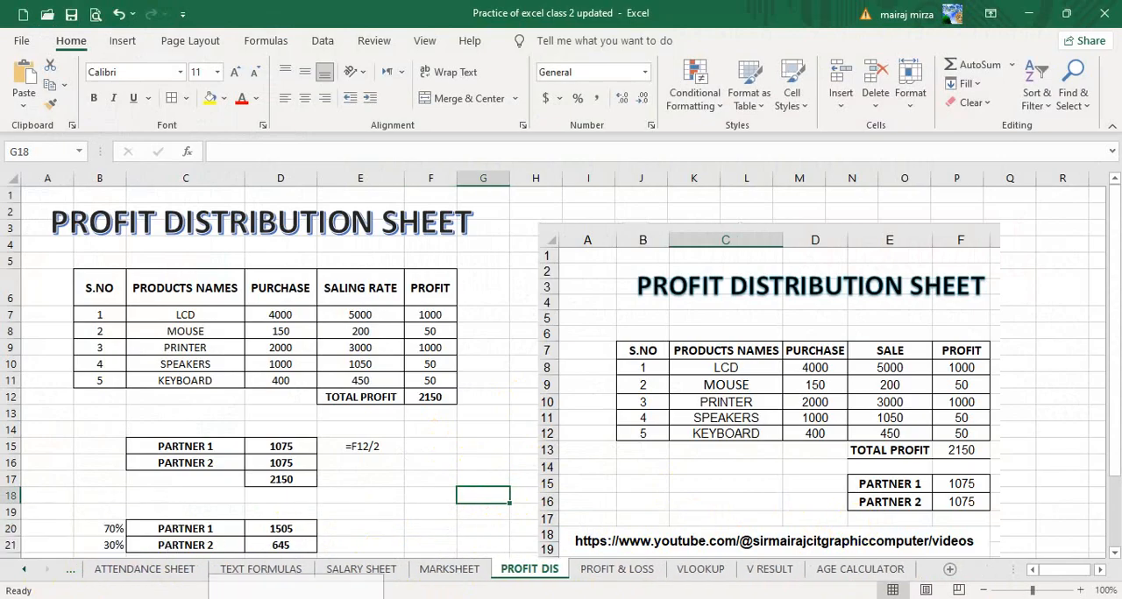
pyautogui.click(860, 570)
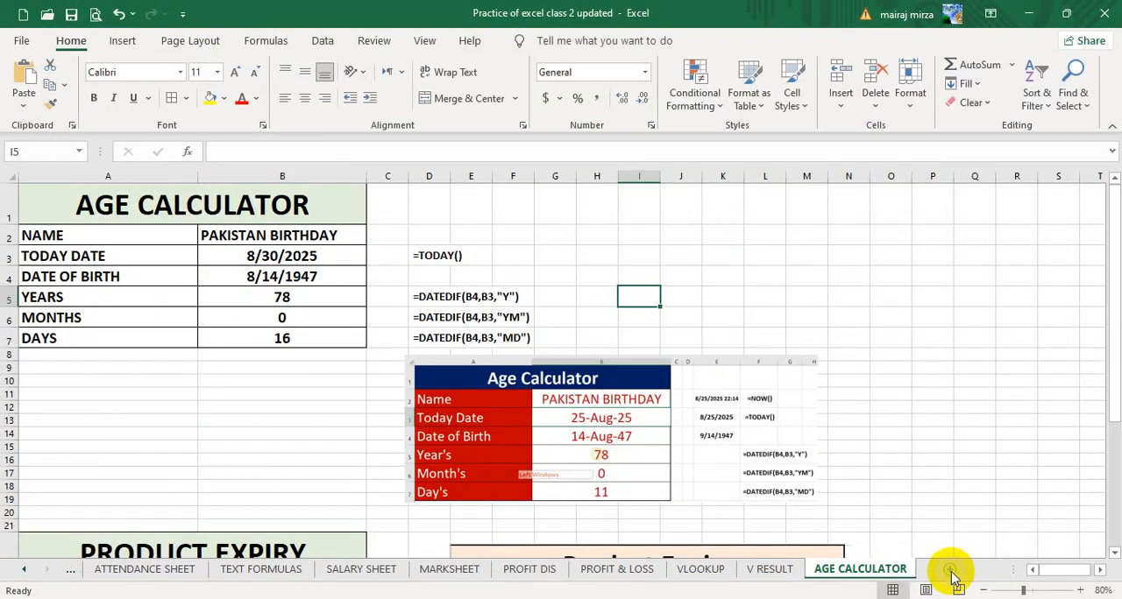
pyautogui.click(951, 570)
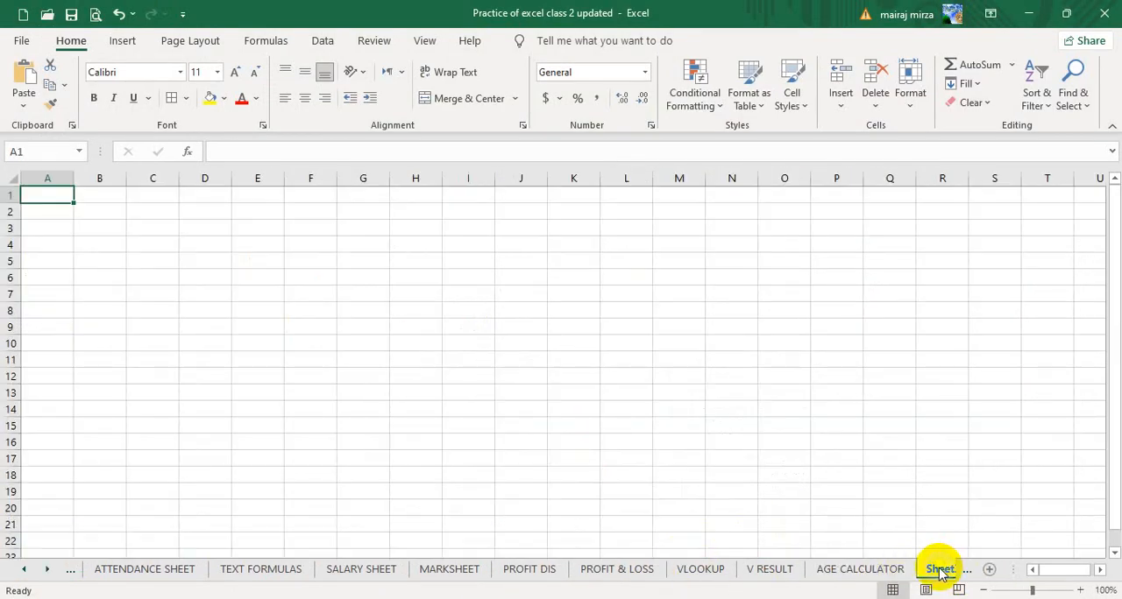
pyautogui.click(25, 77)
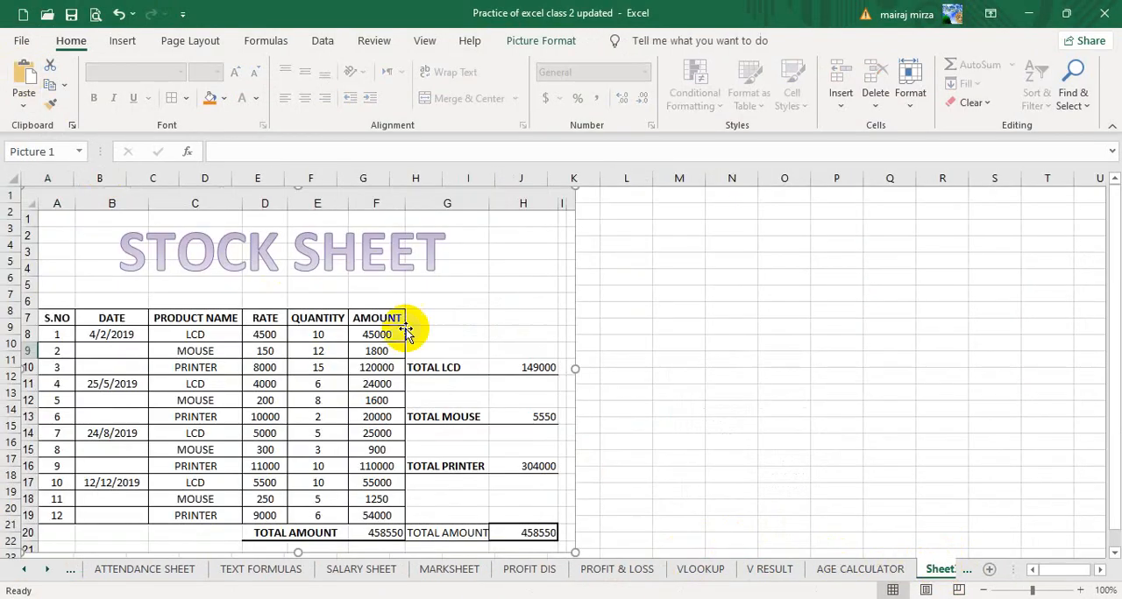
# Rename the new worksheet as STOCK SH.
pyautogui.click(936, 570)
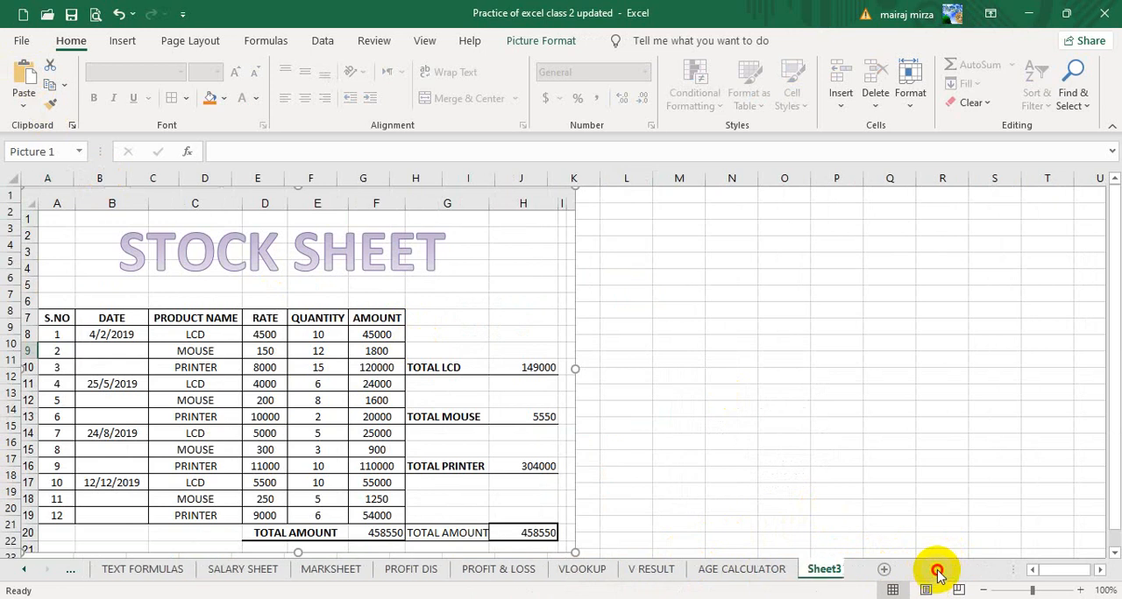
pyautogui.doubleClick(818, 572)
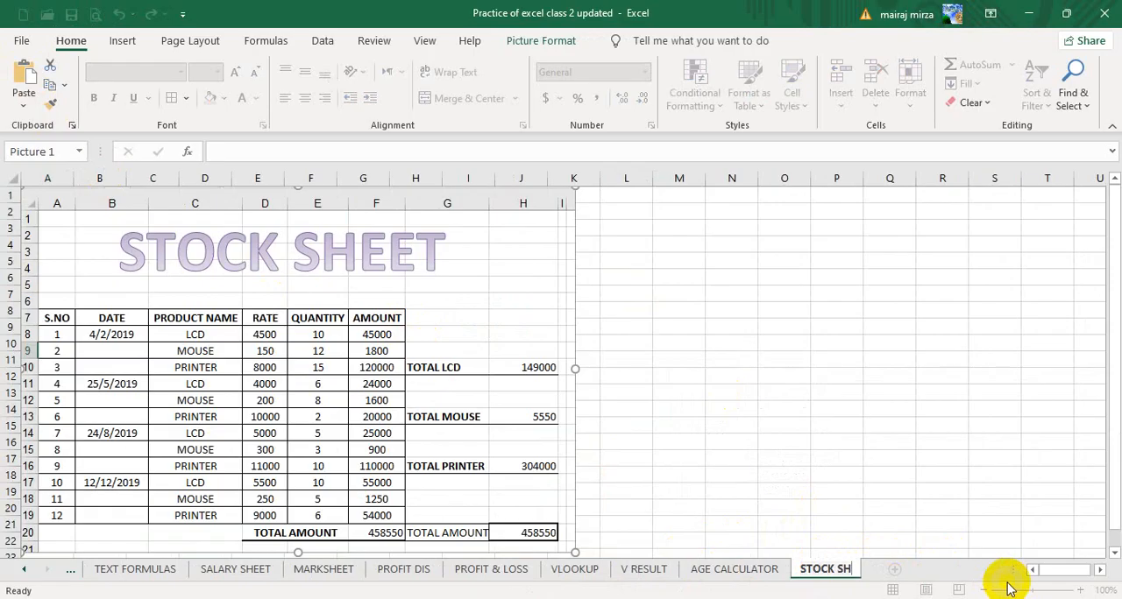
pyautogui.click(890, 408)
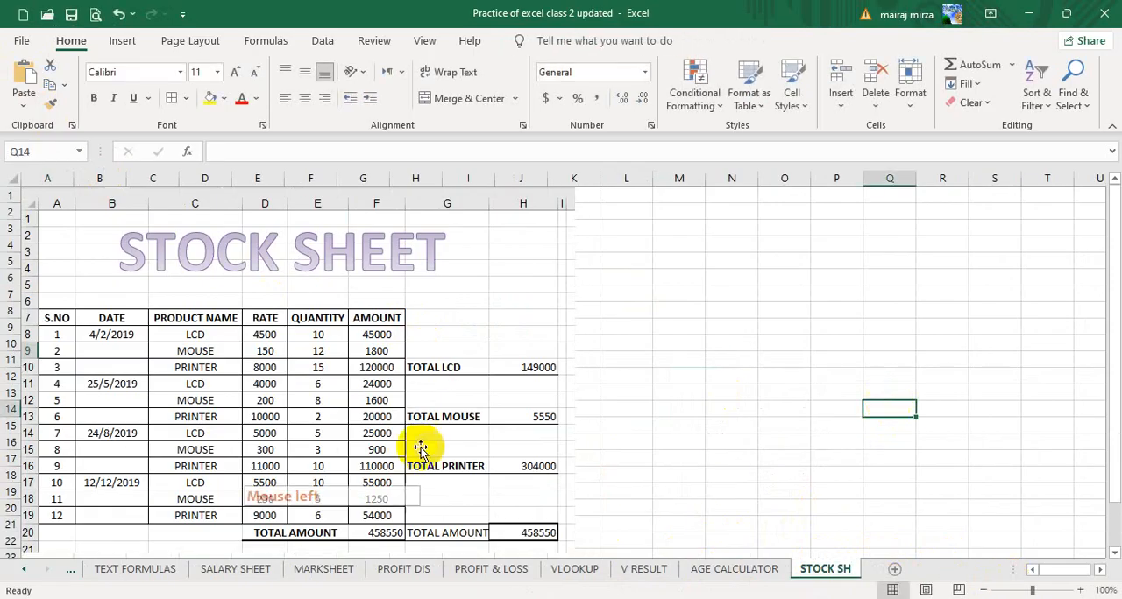
# Resize the pasted reference picture and place it over columns J to R, leaving the first columns free.
pyautogui.click(88, 251)
pyautogui.moveTo(88, 251); pyautogui.dragTo(307, 313)
pyautogui.moveTo(267, 267); pyautogui.dragTo(516, 430)
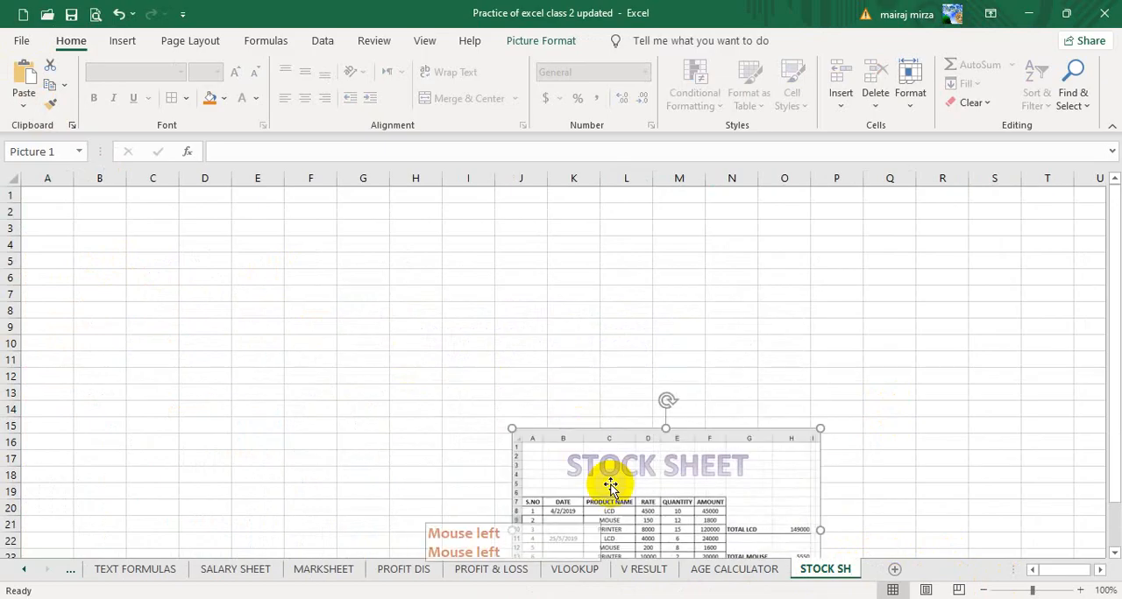
pyautogui.moveTo(620, 490); pyautogui.dragTo(627, 290)
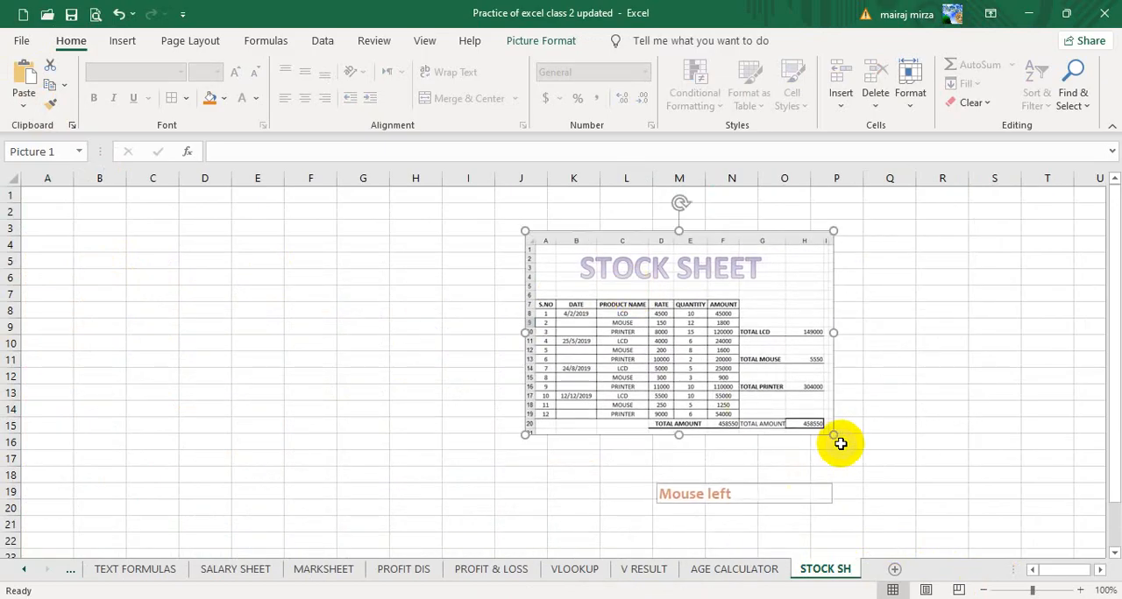
pyautogui.moveTo(832, 429); pyautogui.dragTo(1002, 510)
pyautogui.moveTo(743, 412); pyautogui.dragTo(720, 381)
pyautogui.click(362, 342)
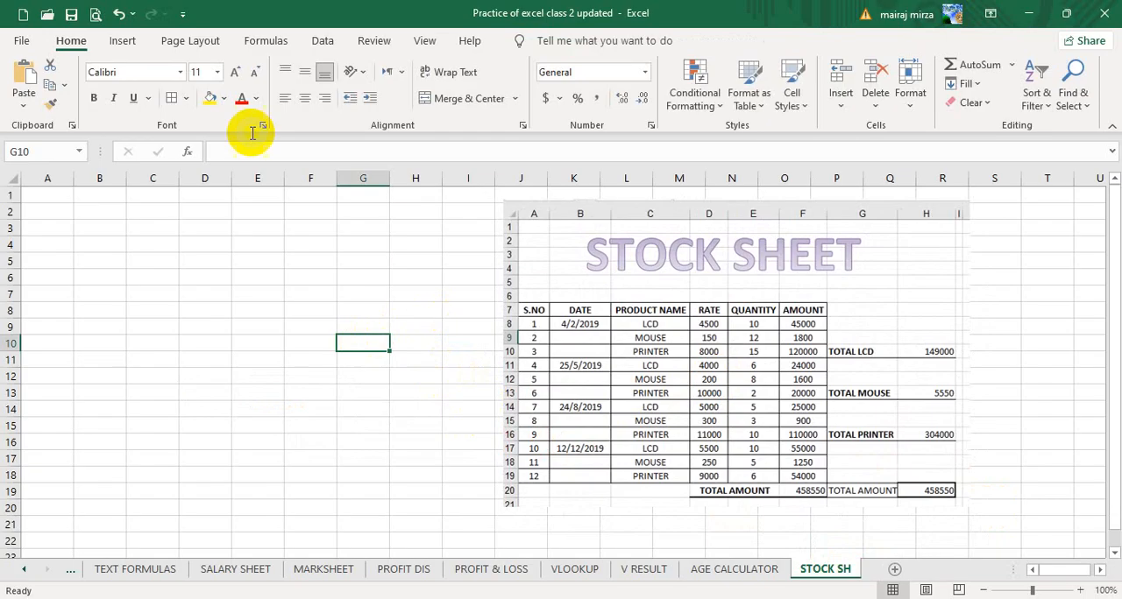
# Insert a gray gradient WordArt title reading STOCK SHEET and place it over columns B to H, near row 2.
pyautogui.click(124, 41)
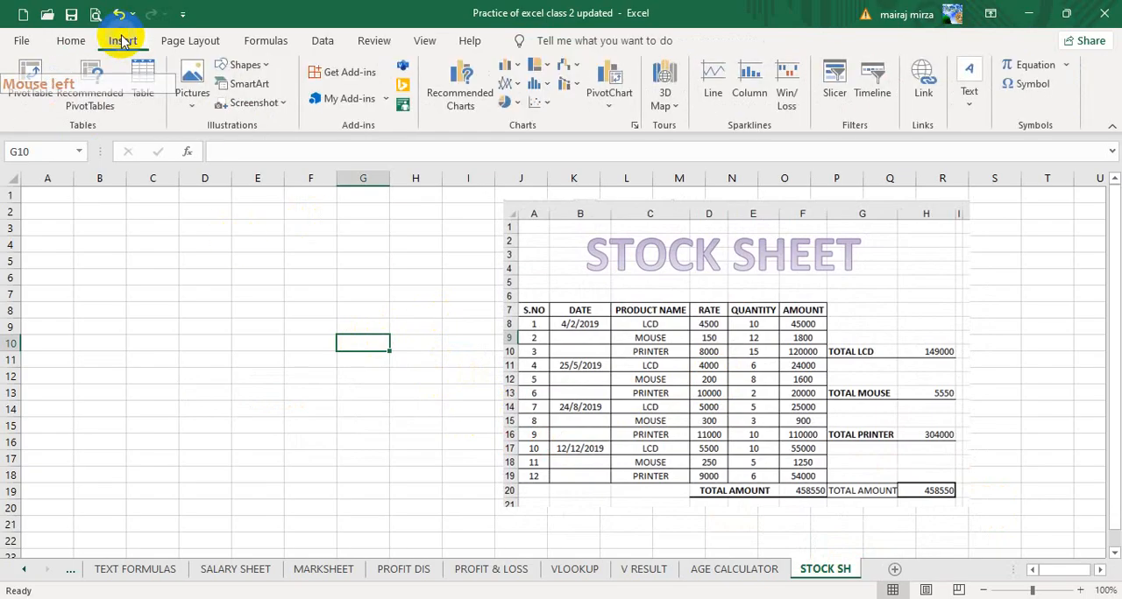
pyautogui.click(968, 86)
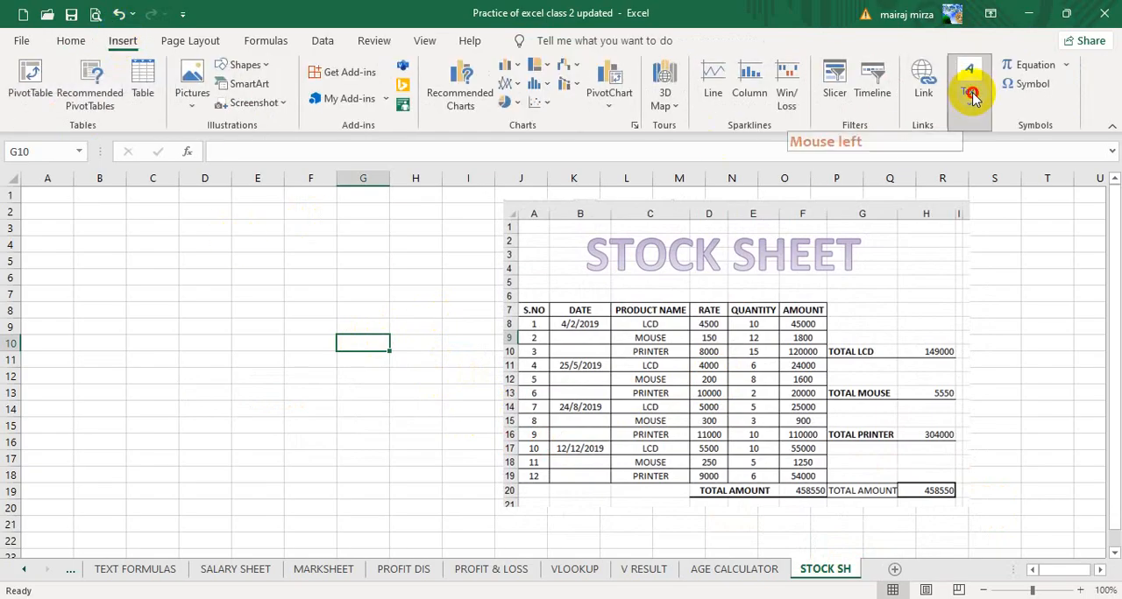
pyautogui.click(1009, 172)
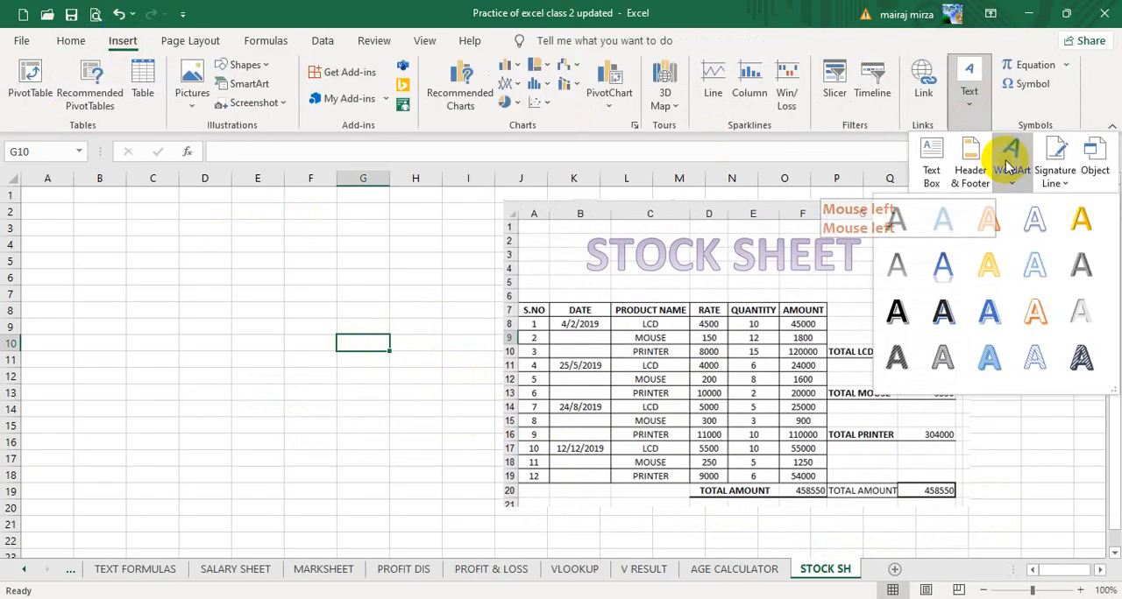
pyautogui.click(896, 268)
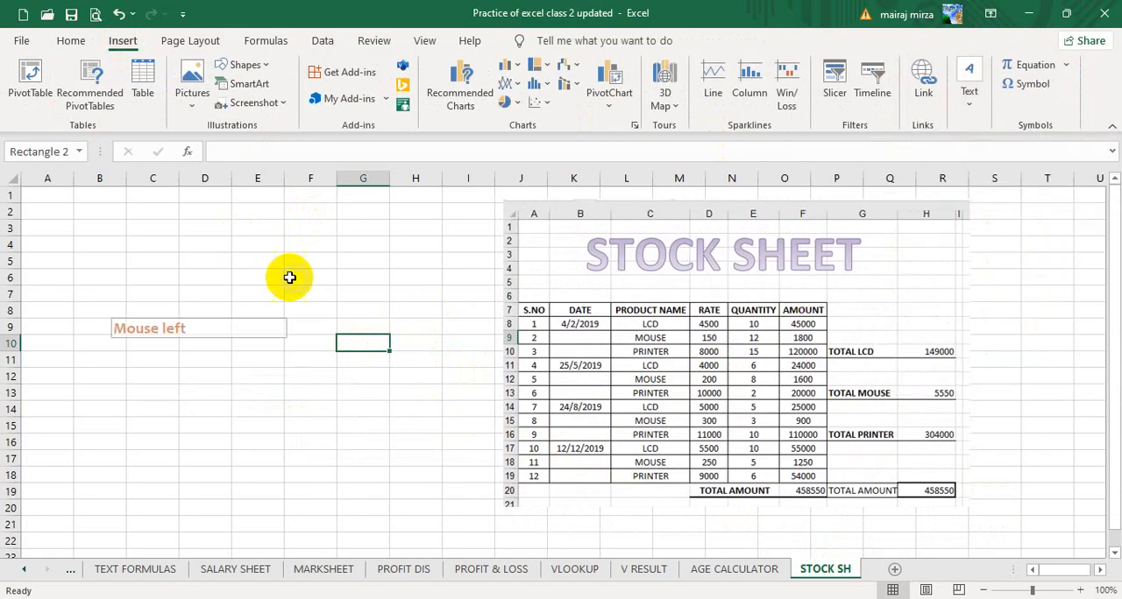
pyautogui.write('S')
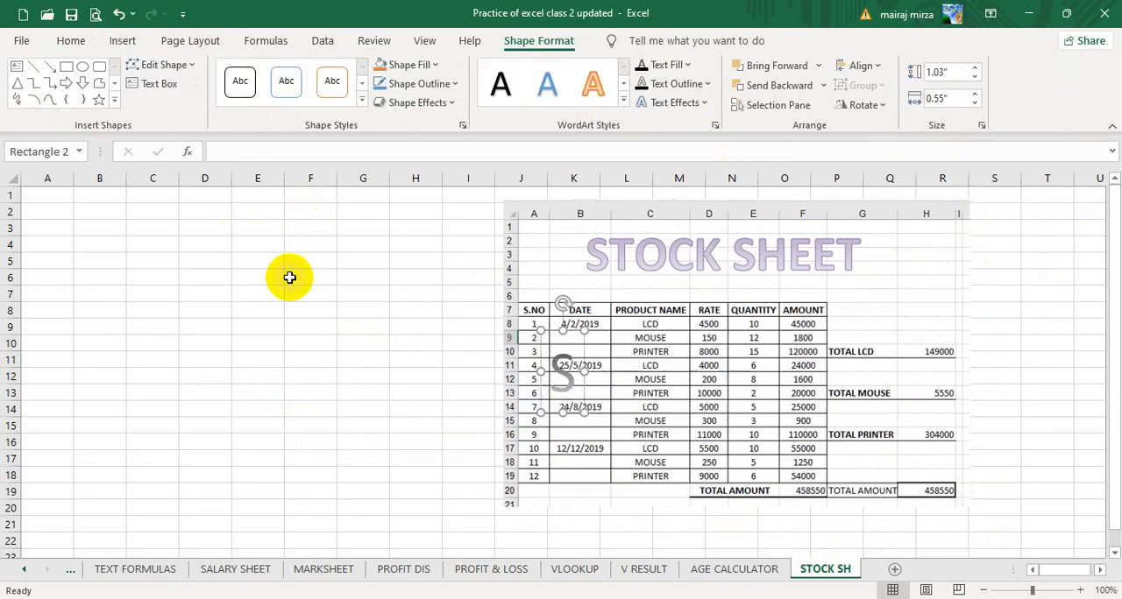
pyautogui.write('TOCK SHEET')
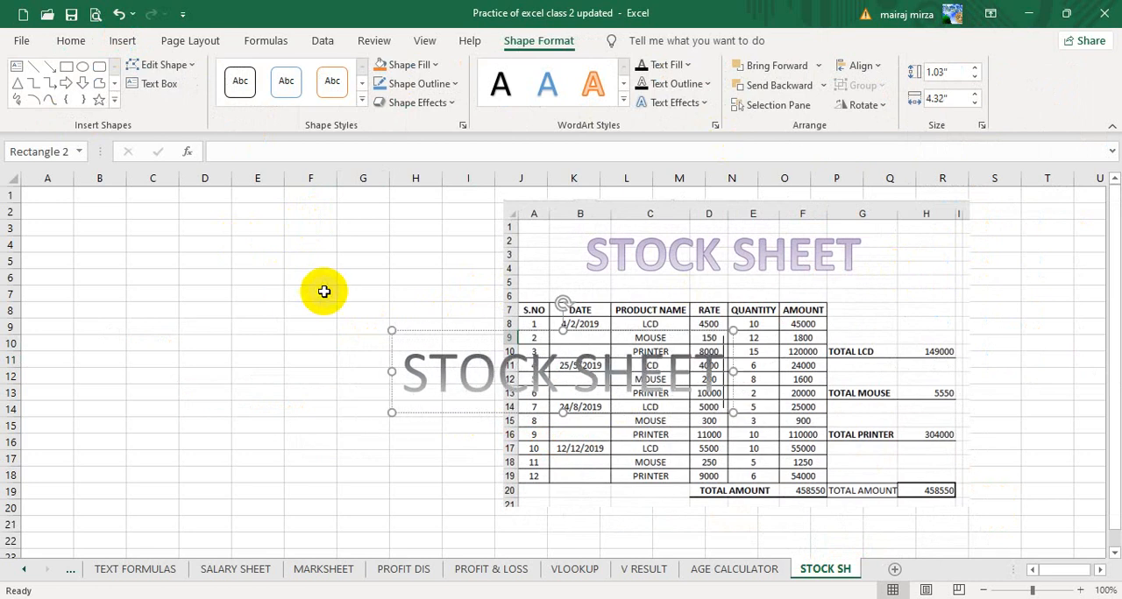
pyautogui.moveTo(444, 333); pyautogui.dragTo(123, 207)
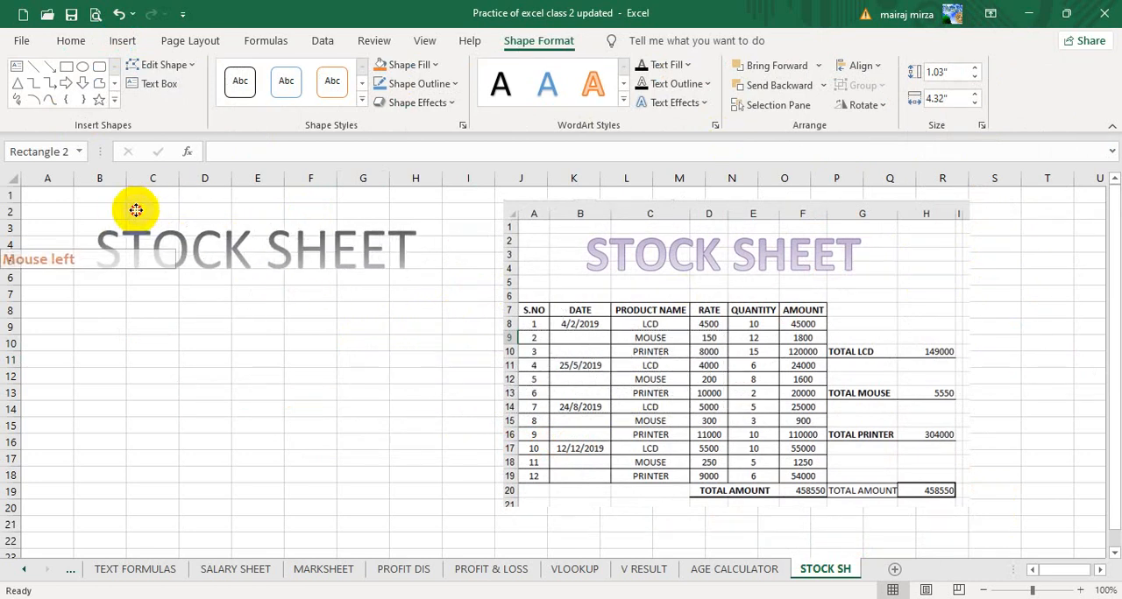
# Set the STOCK SHEET title's font to Algerian and make it bold.
pyautogui.click(71, 41)
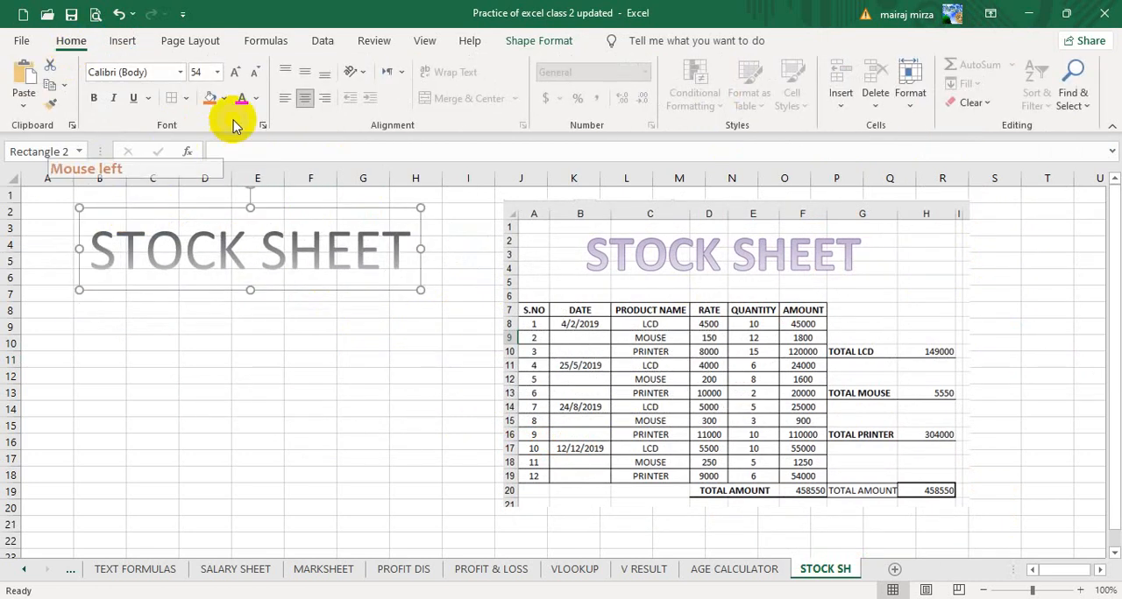
pyautogui.click(181, 72)
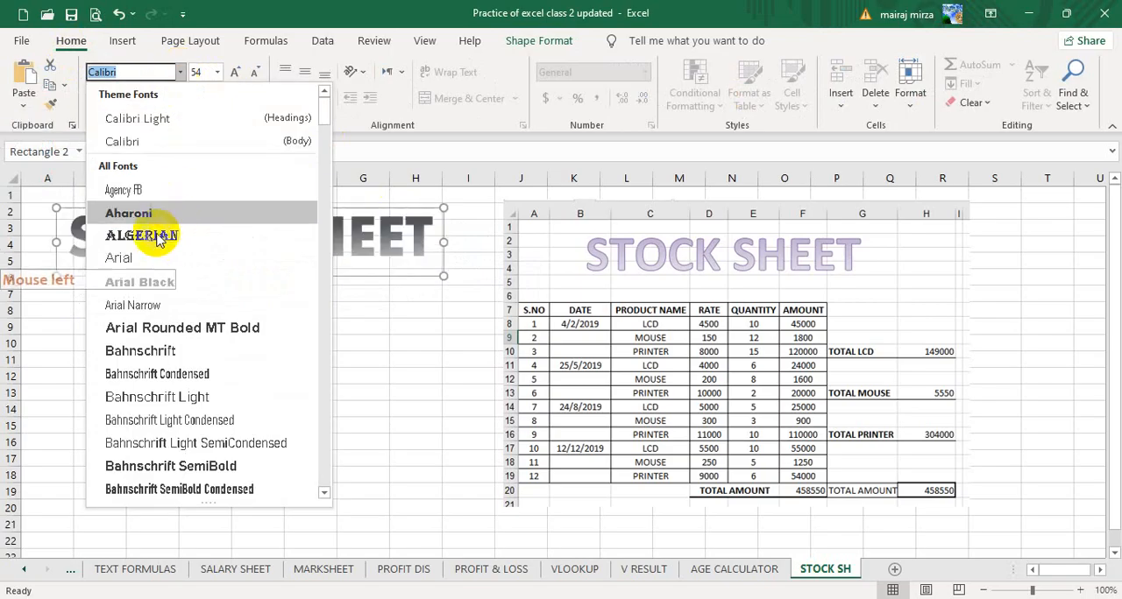
pyautogui.click(161, 237)
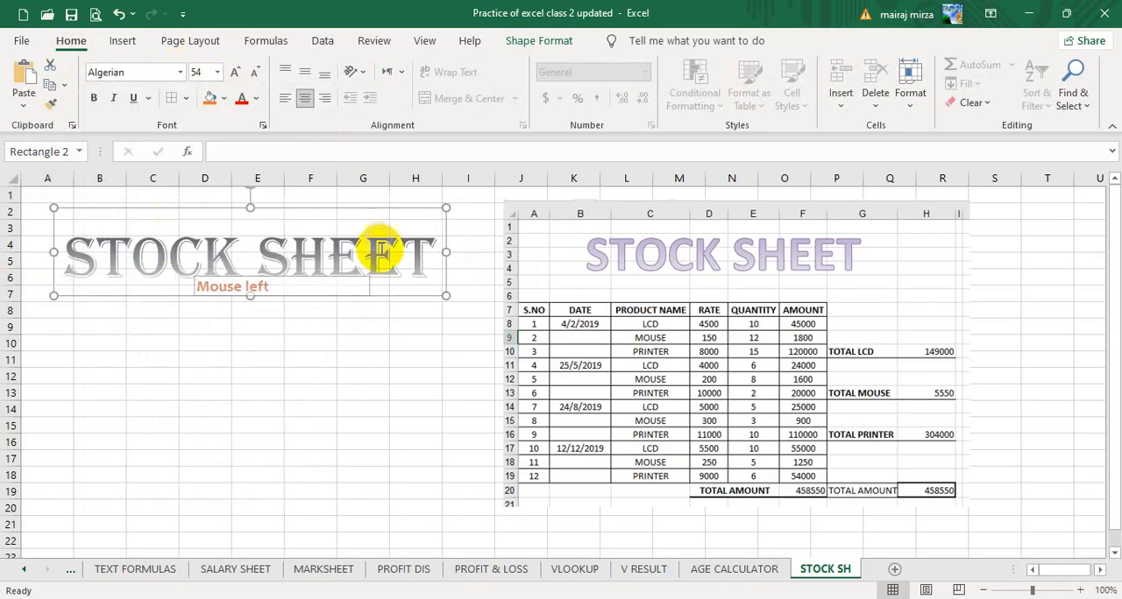
pyautogui.click(95, 99)
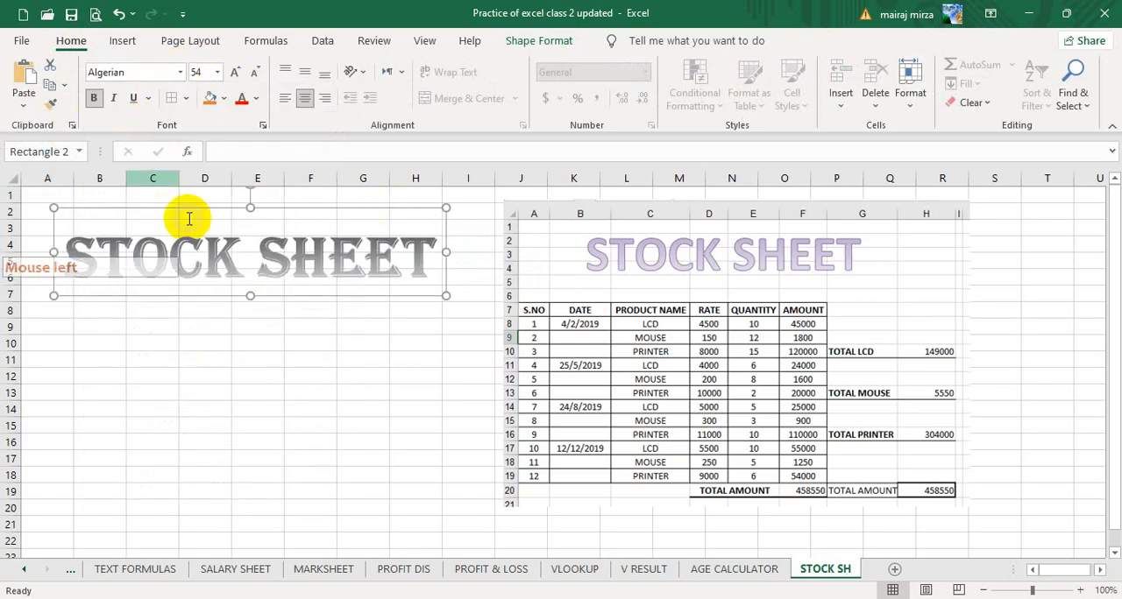
pyautogui.click(337, 205)
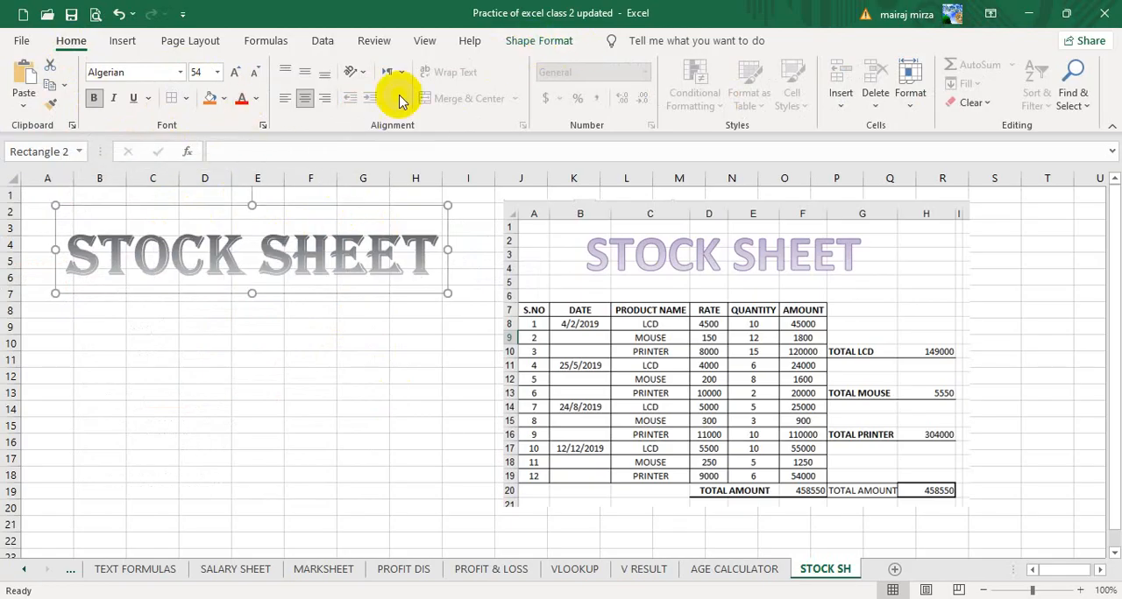
# Fill the STOCK SHEET title text with violet and move the title slightly up.
pyautogui.click(541, 44)
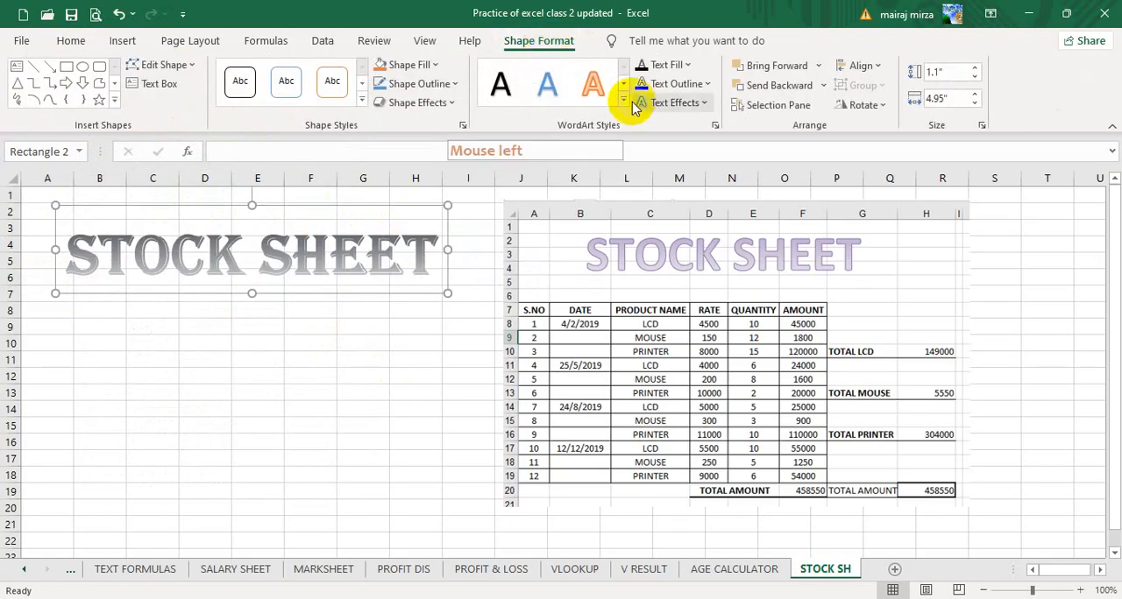
pyautogui.click(688, 66)
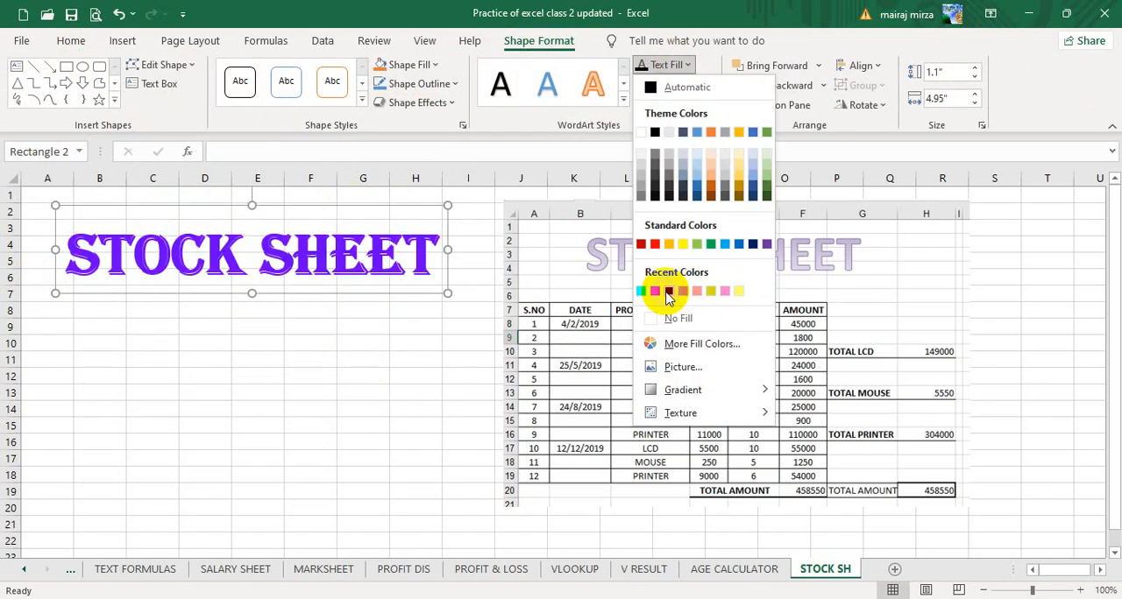
pyautogui.click(667, 291)
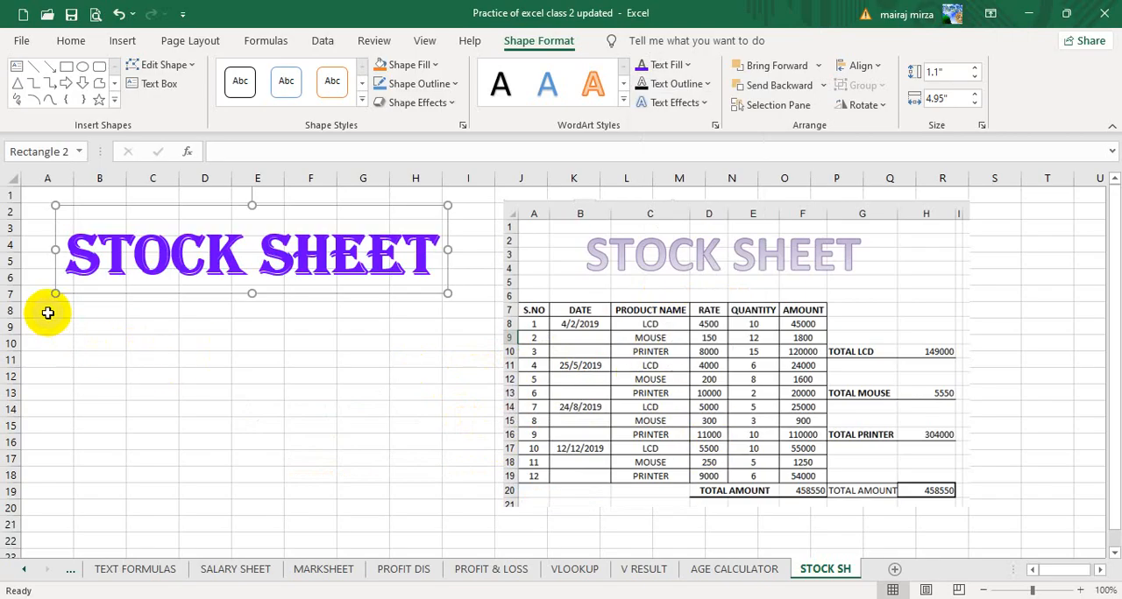
pyautogui.moveTo(194, 213); pyautogui.dragTo(193, 208)
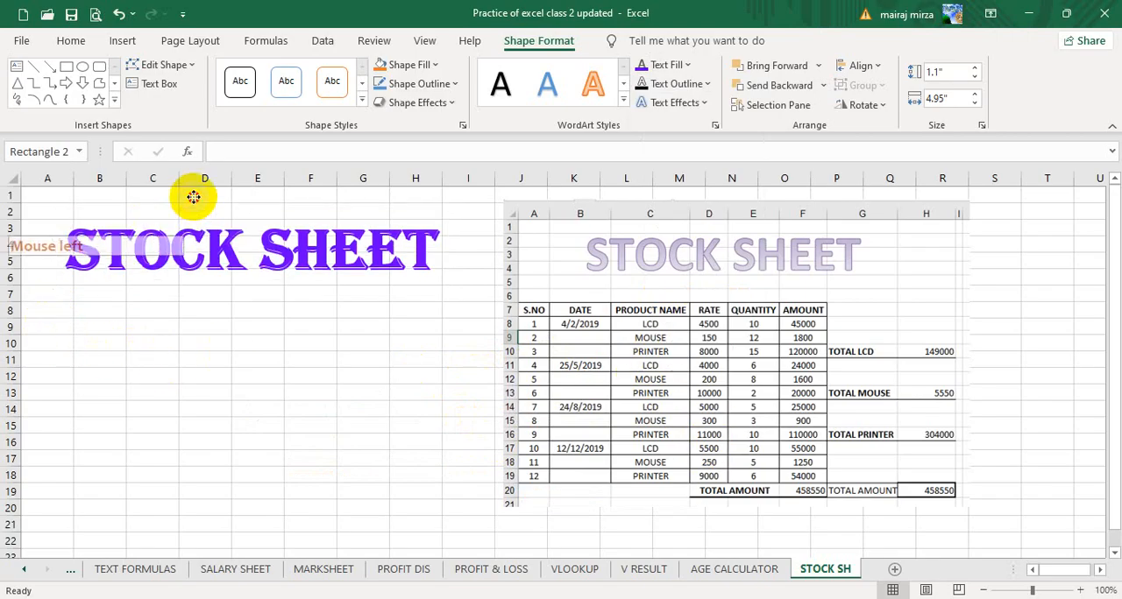
# Enter the headings S.NO, DATE and PRODUCT NAME in cells A8 to C8.
pyautogui.click(52, 312)
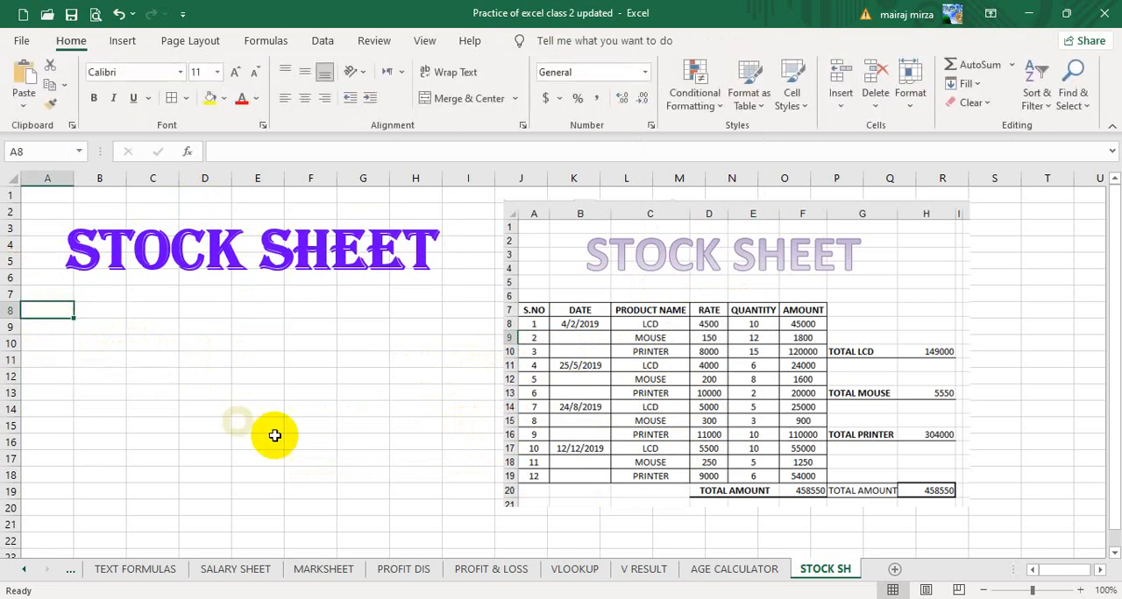
pyautogui.write('S.N')
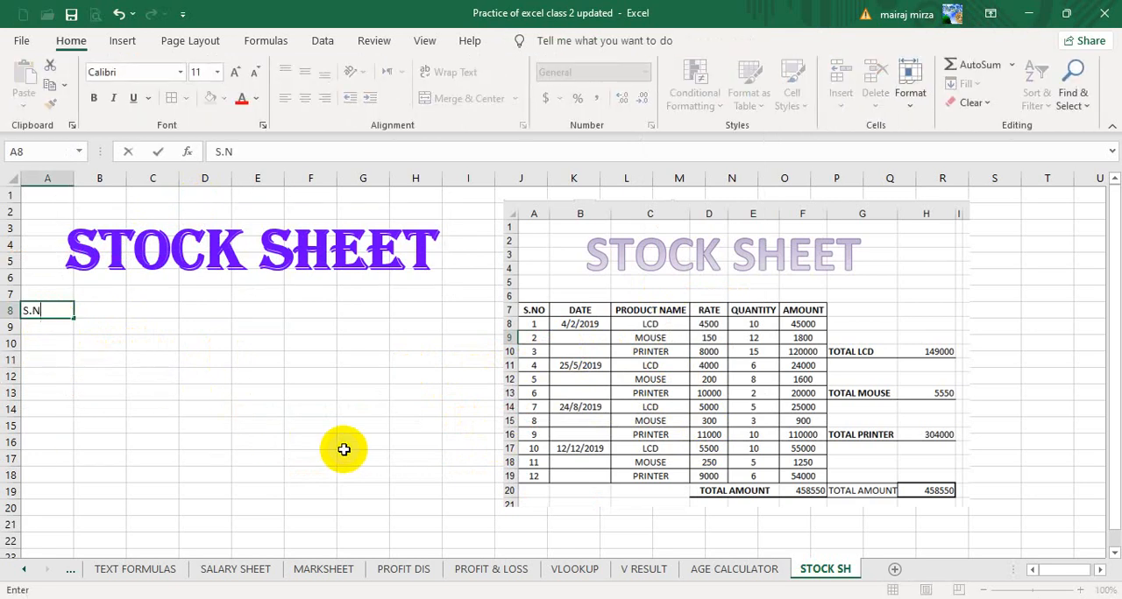
pyautogui.write('O')
pyautogui.press('Tab')
pyautogui.write('D')
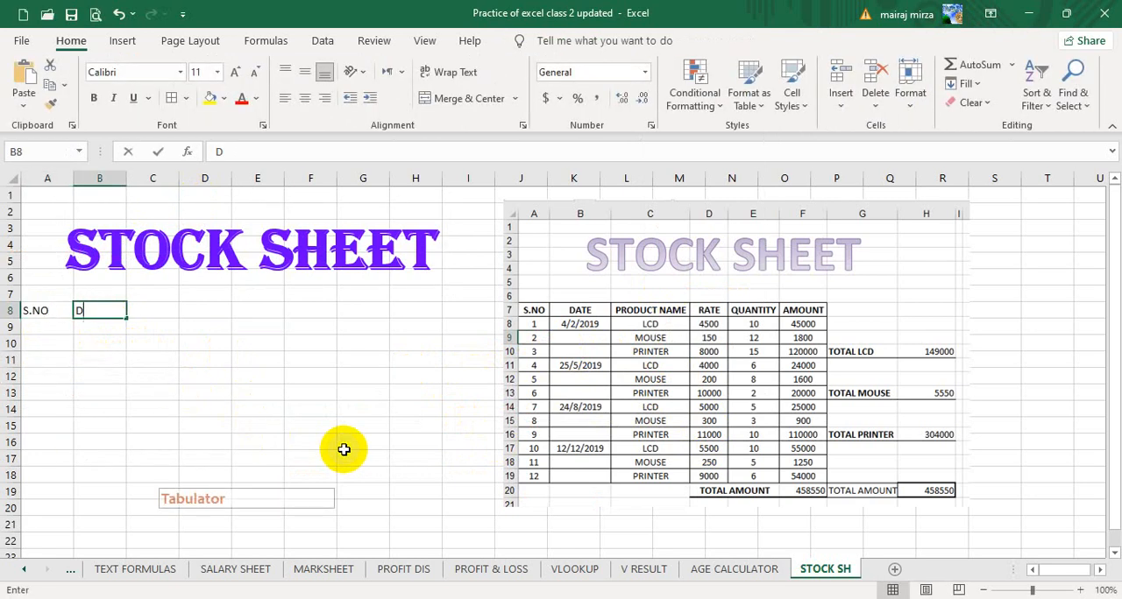
pyautogui.write('ATE')
pyautogui.press('Tab')
pyautogui.write('P')
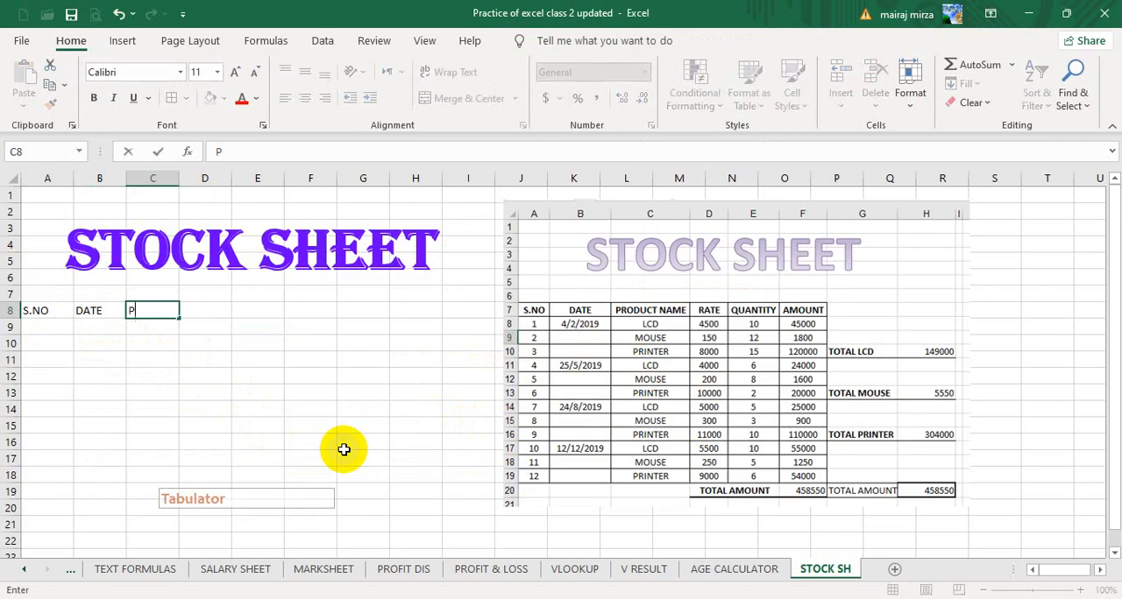
pyautogui.write('RODUCT')
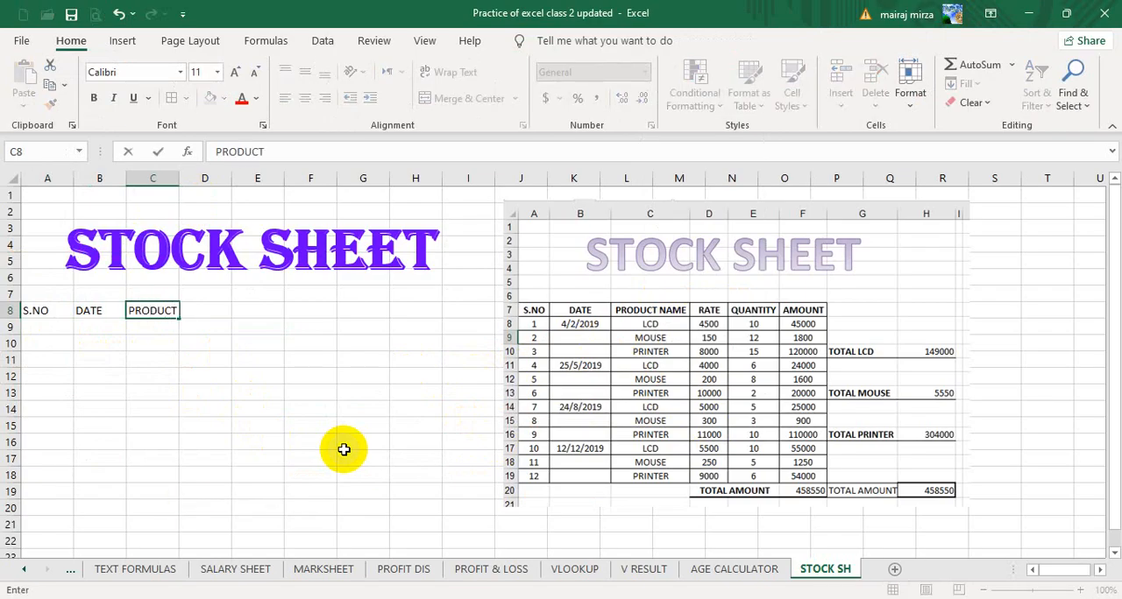
pyautogui.write(' NAME')
pyautogui.press('Tab')
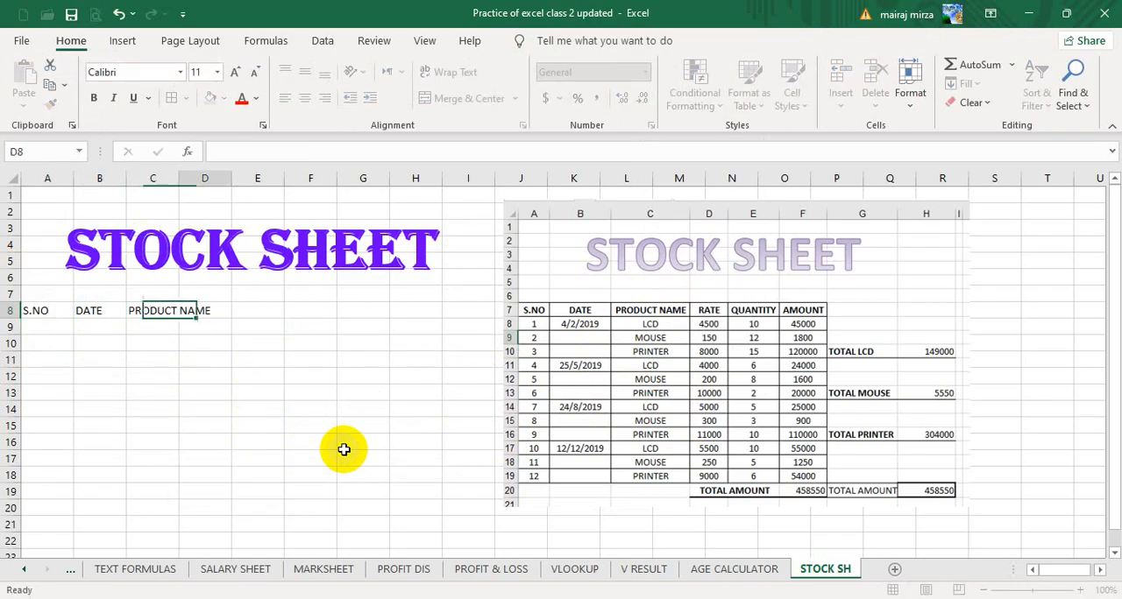
# Enter the headings RATE and QUANTITY in cells D8 and E8.
pyautogui.write('RATE')
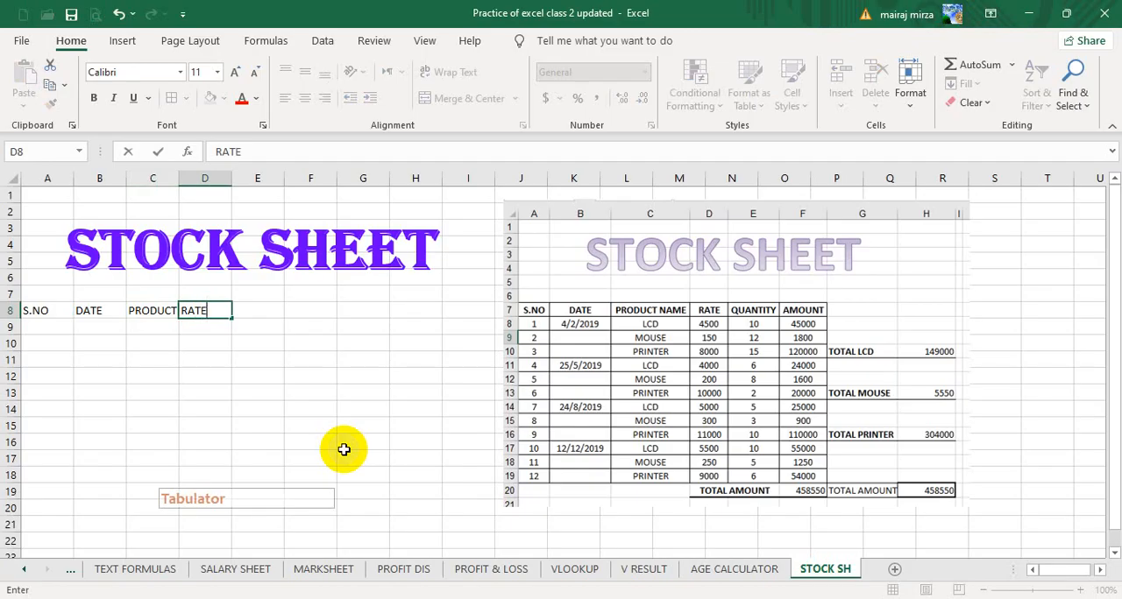
pyautogui.press('Tab')
pyautogui.write('Q')
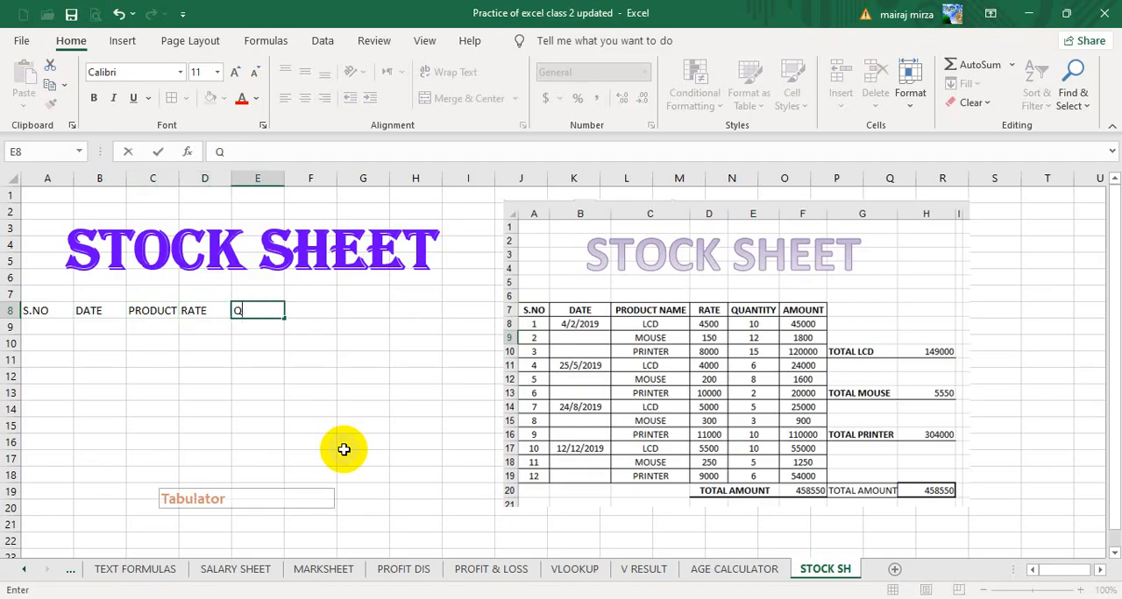
pyautogui.write('UANTITY')
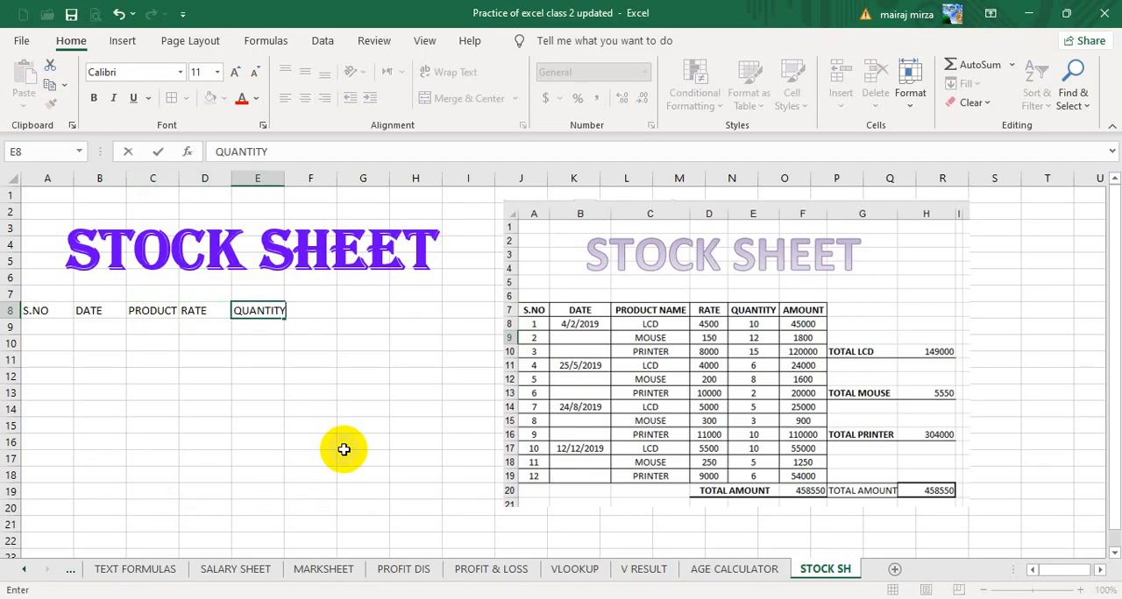
pyautogui.press('Tab')
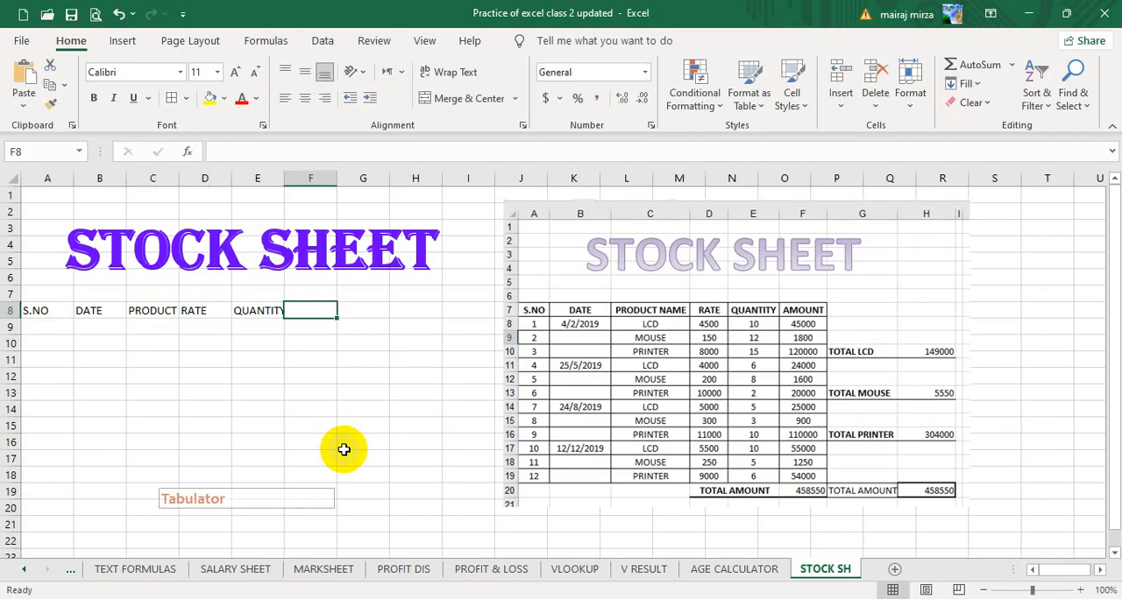
pyautogui.press('Down')
pyautogui.press('Down')
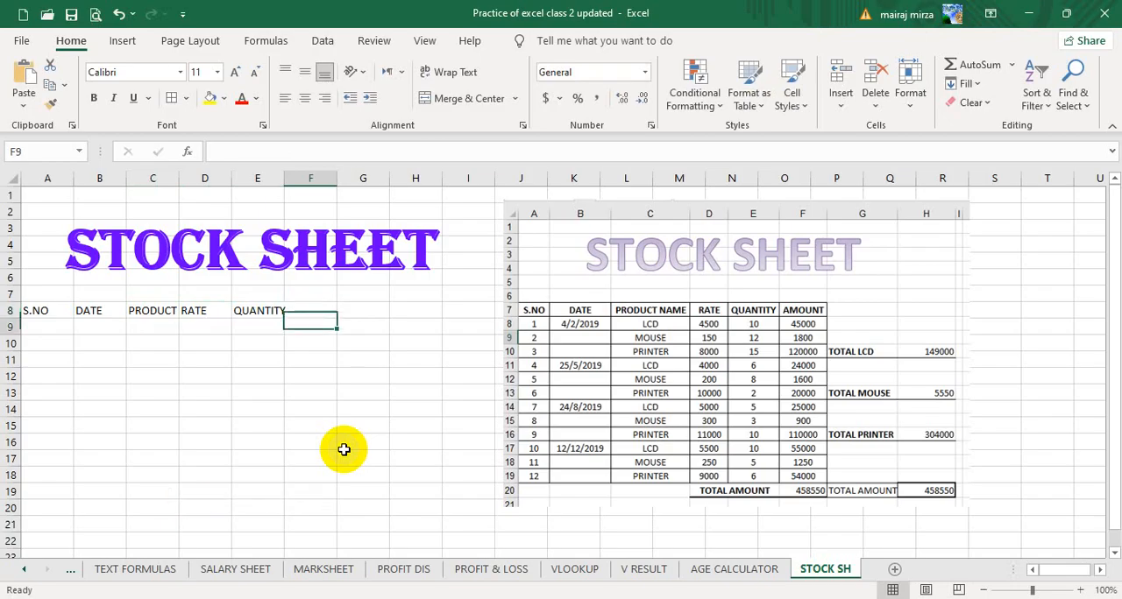
pyautogui.write('QT')
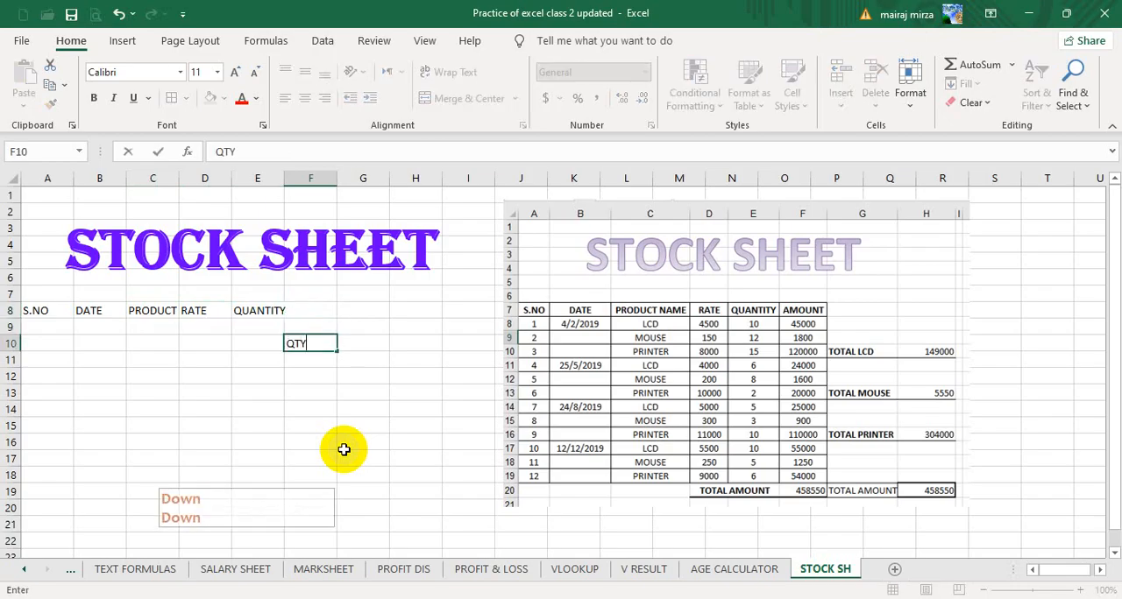
pyautogui.write('Y')
pyautogui.press('Right')
pyautogui.press('Up')
pyautogui.press('Down')
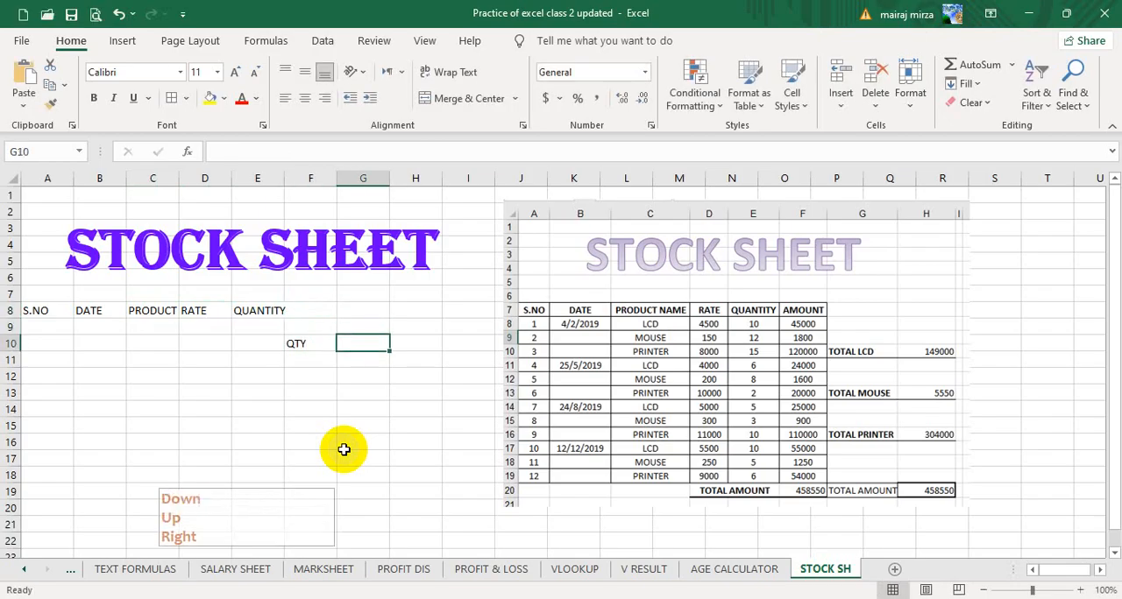
pyautogui.press('Left')
pyautogui.press('Delete')
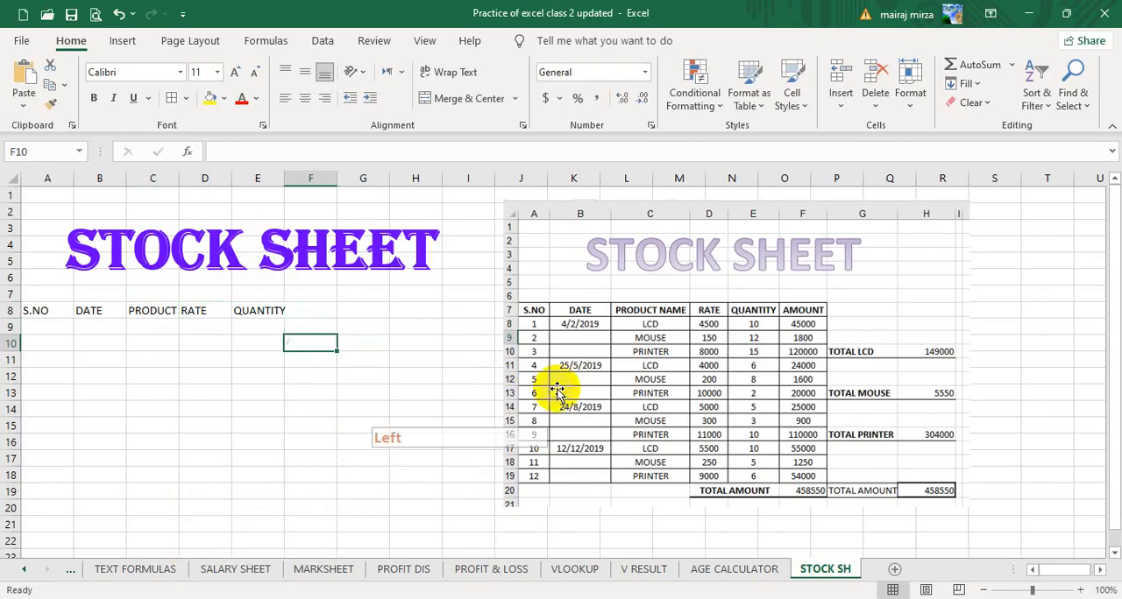
pyautogui.press('Up')
pyautogui.press('Up')
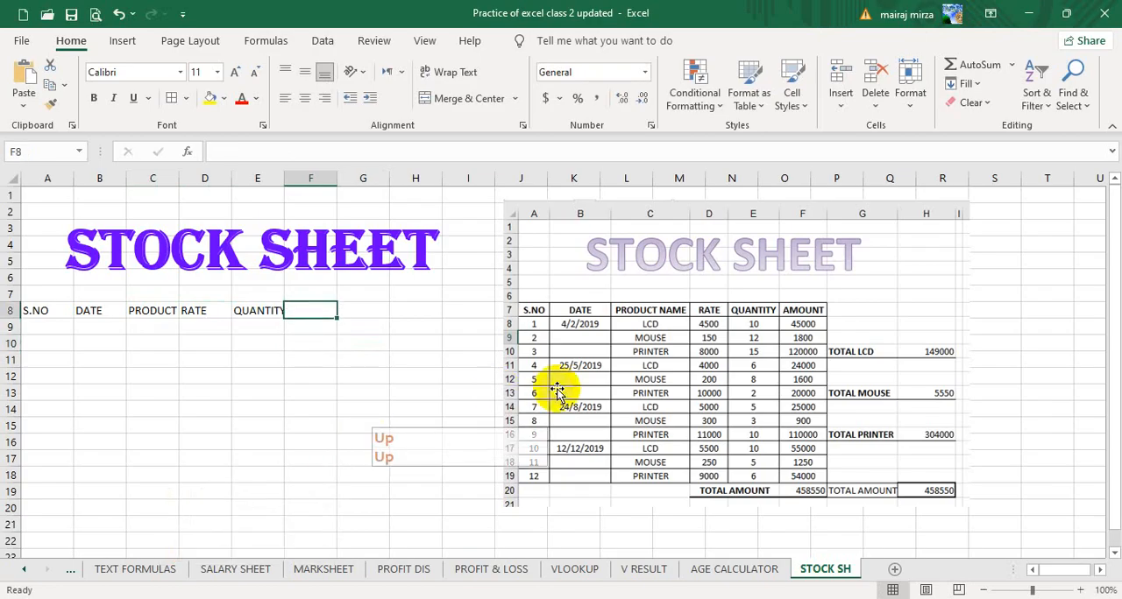
# Enter the heading AMOUNT in F8 and fill the serial numbers 1 to 12 down A9:A20.
pyautogui.write('AMOUNT')
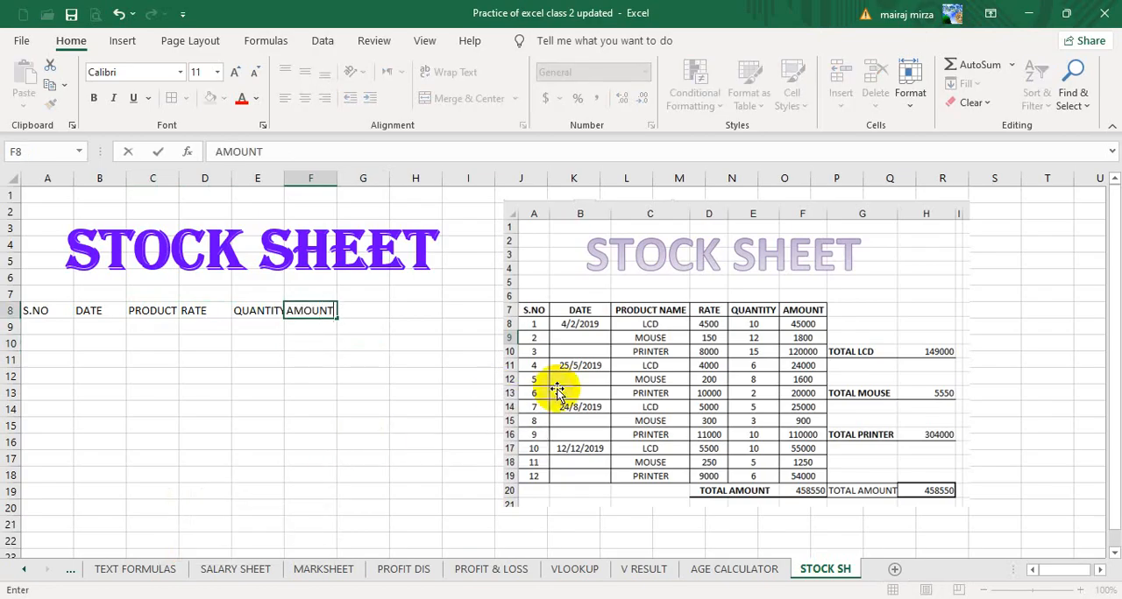
pyautogui.click(366, 408)
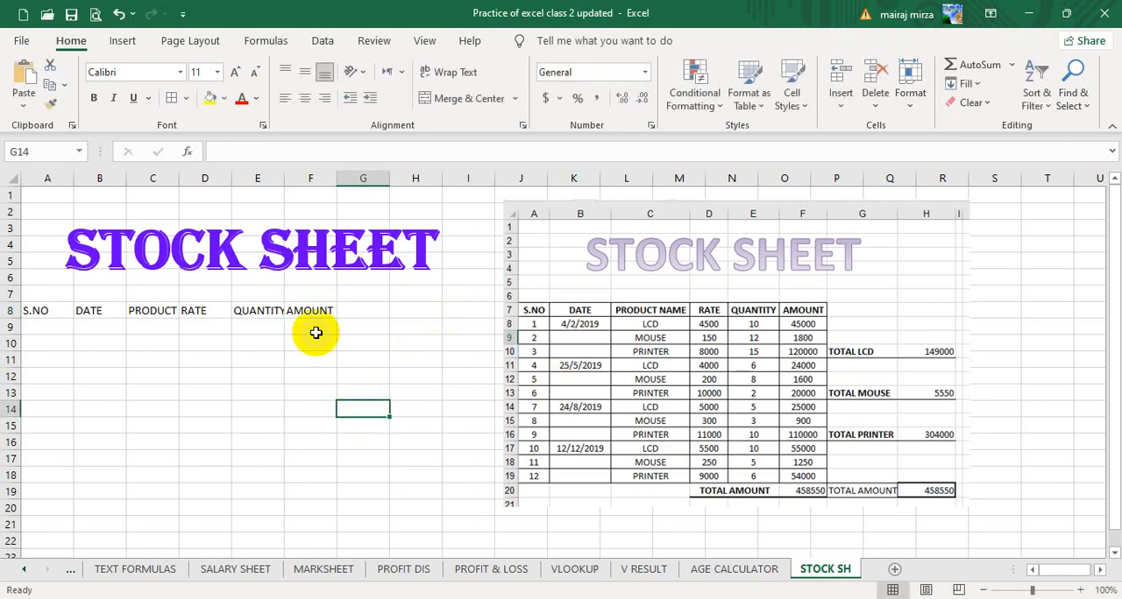
pyautogui.click(35, 325)
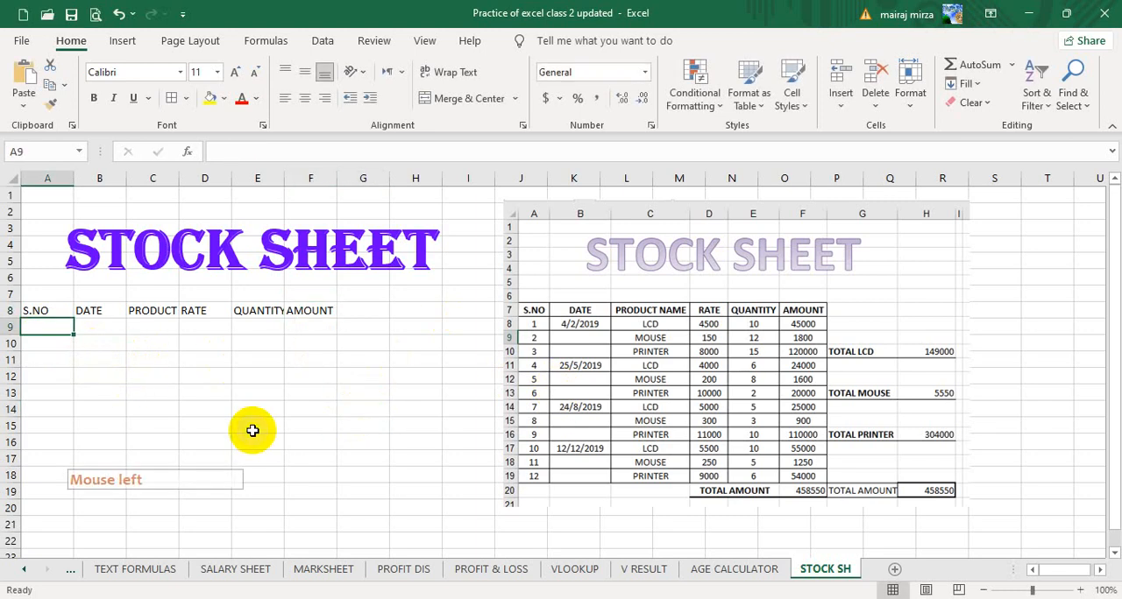
pyautogui.write('1')
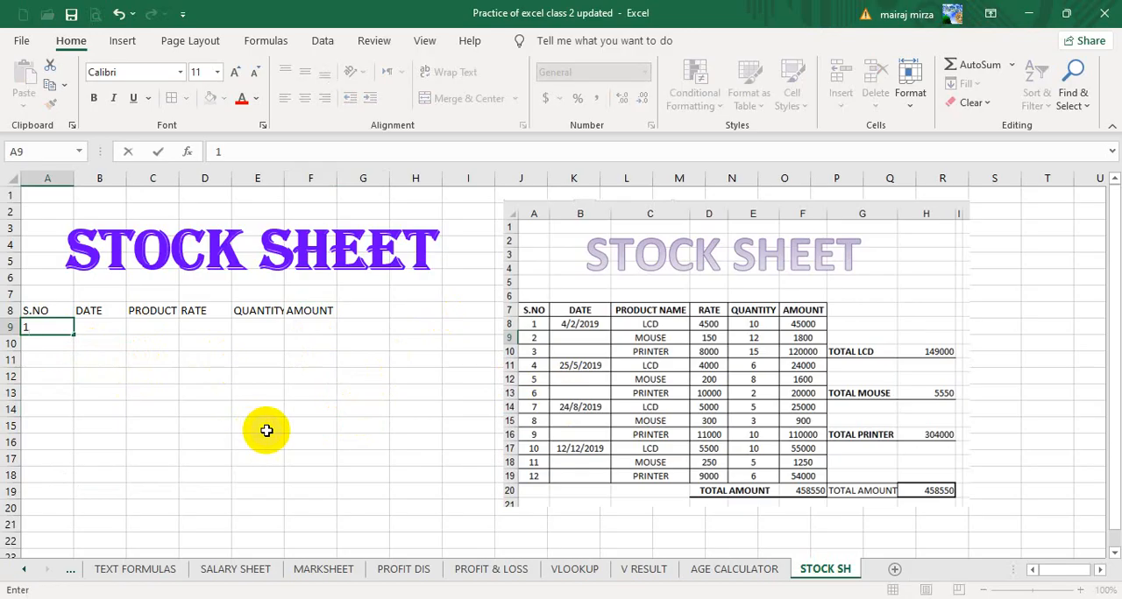
pyautogui.moveTo(74, 334); pyautogui.dragTo(78, 508)
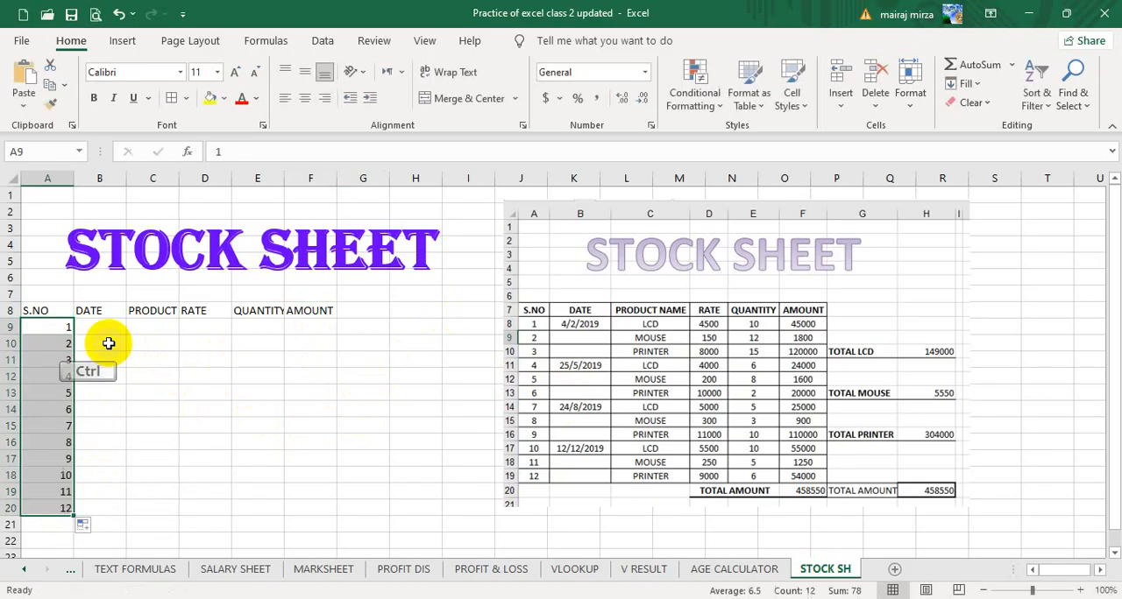
# Widen the DATE column and format A8:F20 with centred, middle-aligned, wrapped text and all borders.
pyautogui.click(99, 326)
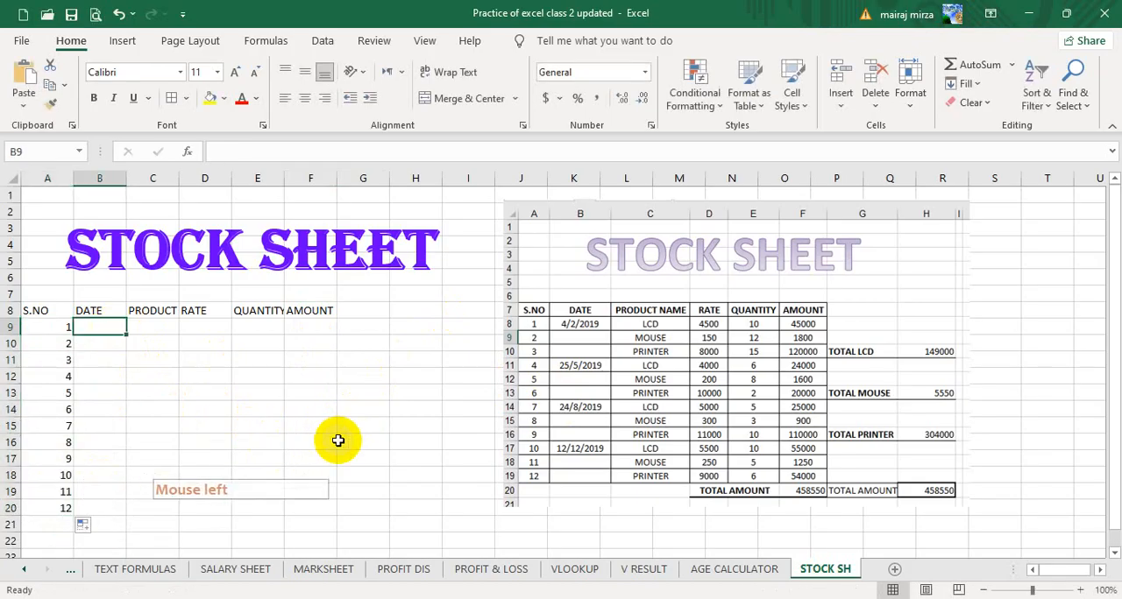
pyautogui.moveTo(126, 178); pyautogui.dragTo(155, 181)
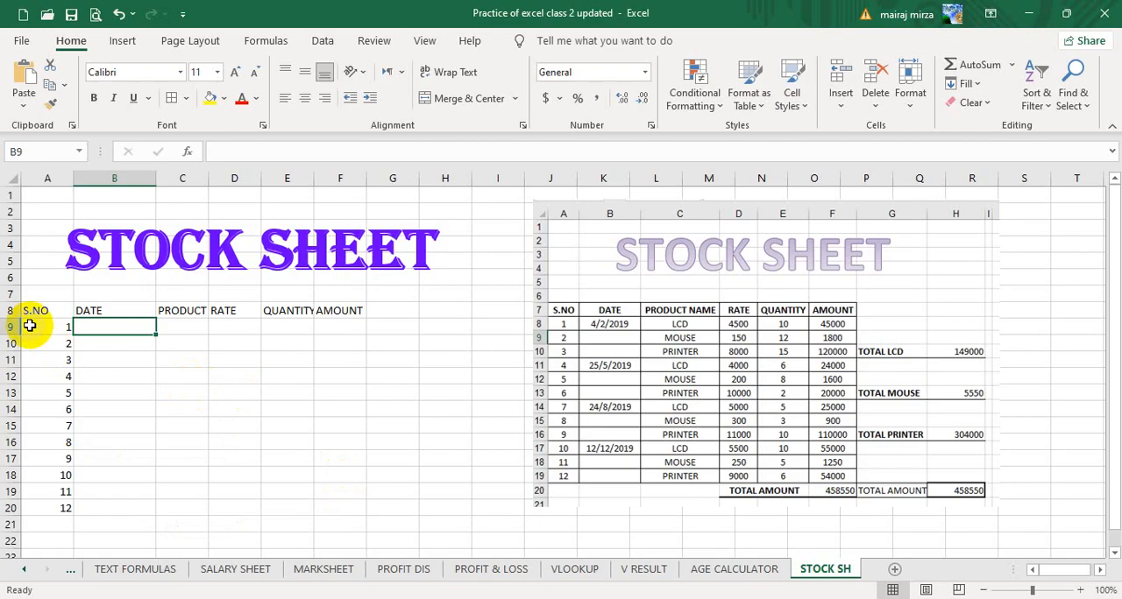
pyautogui.moveTo(30, 312); pyautogui.dragTo(327, 502)
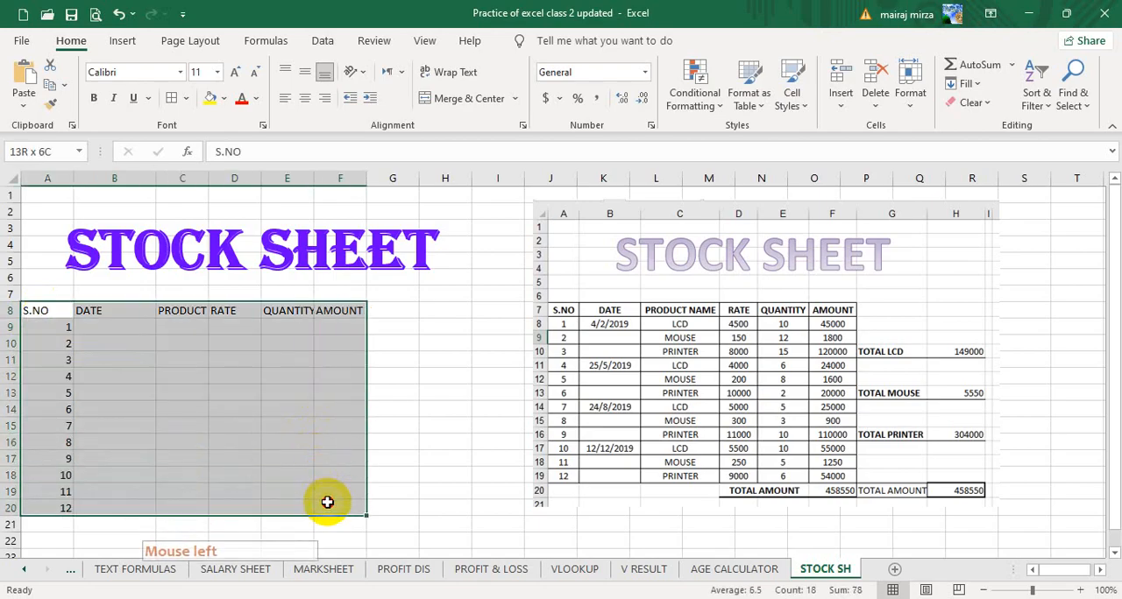
pyautogui.click(304, 97)
pyautogui.click(304, 72)
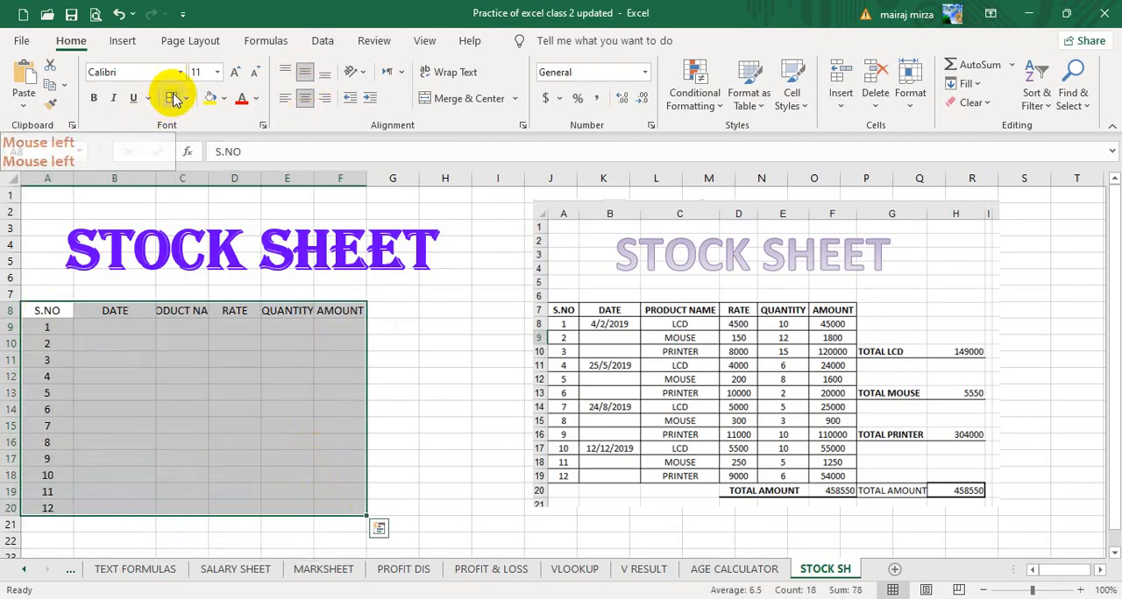
pyautogui.click(452, 72)
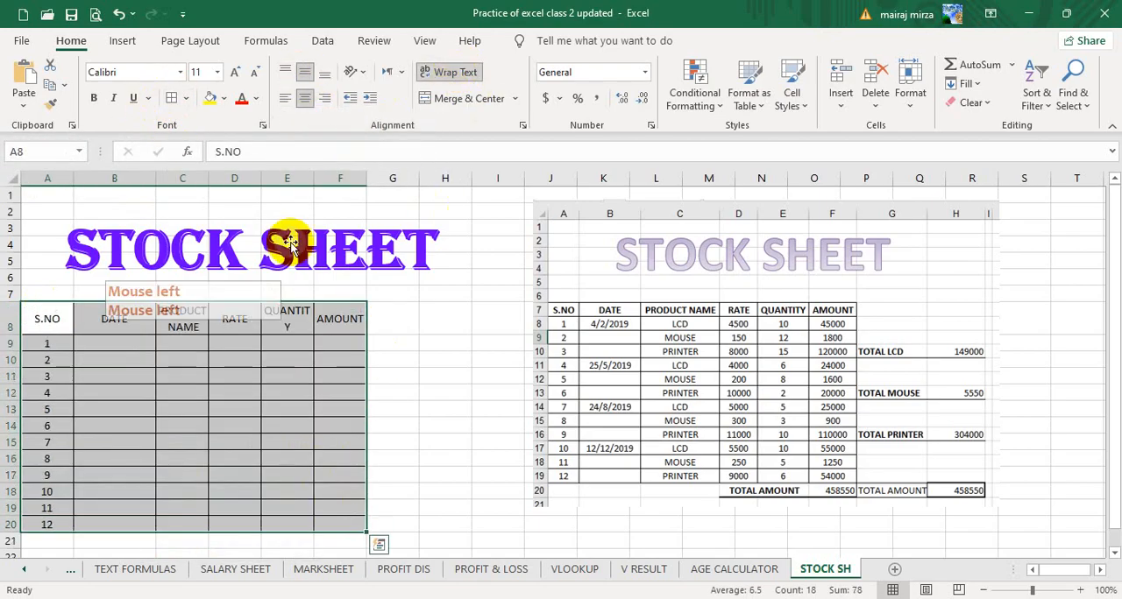
# Narrow the S.NO and DATE columns slightly and widen the PRODUCT NAME column to fit its heading on one line.
pyautogui.click(182, 323)
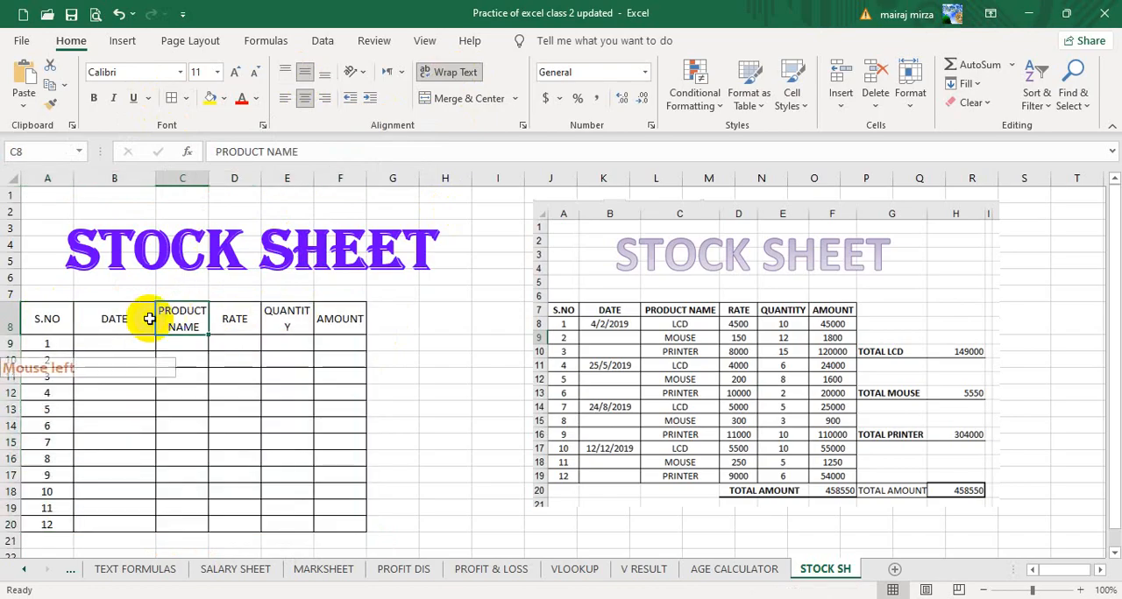
pyautogui.click(113, 318)
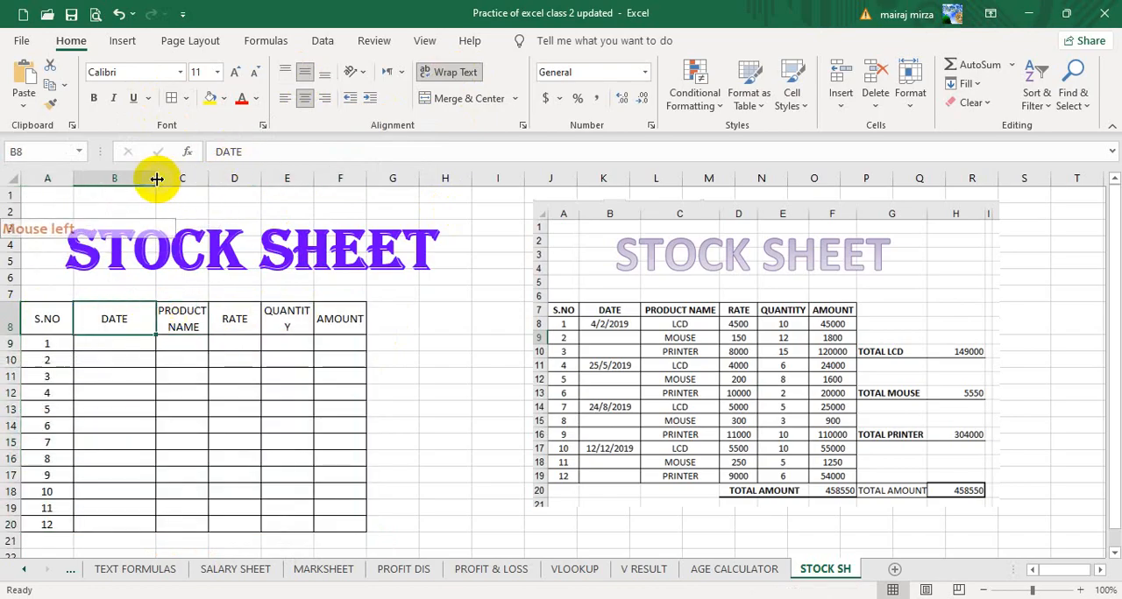
pyautogui.moveTo(156, 179); pyautogui.dragTo(63, 179)
pyautogui.click(48, 319)
pyautogui.click(156, 319)
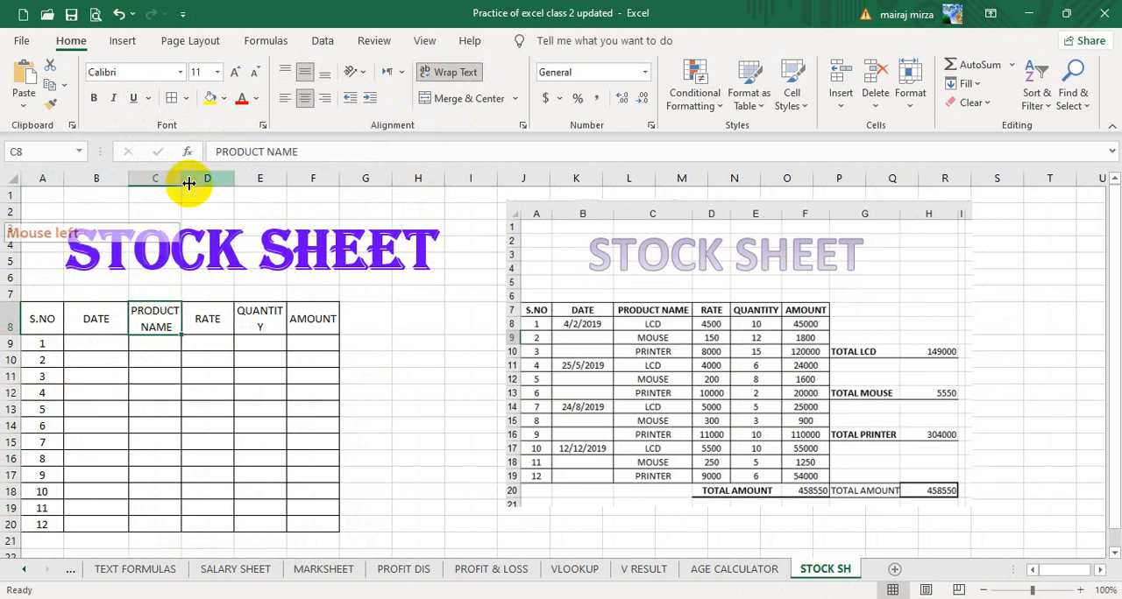
pyautogui.moveTo(181, 178); pyautogui.dragTo(235, 182)
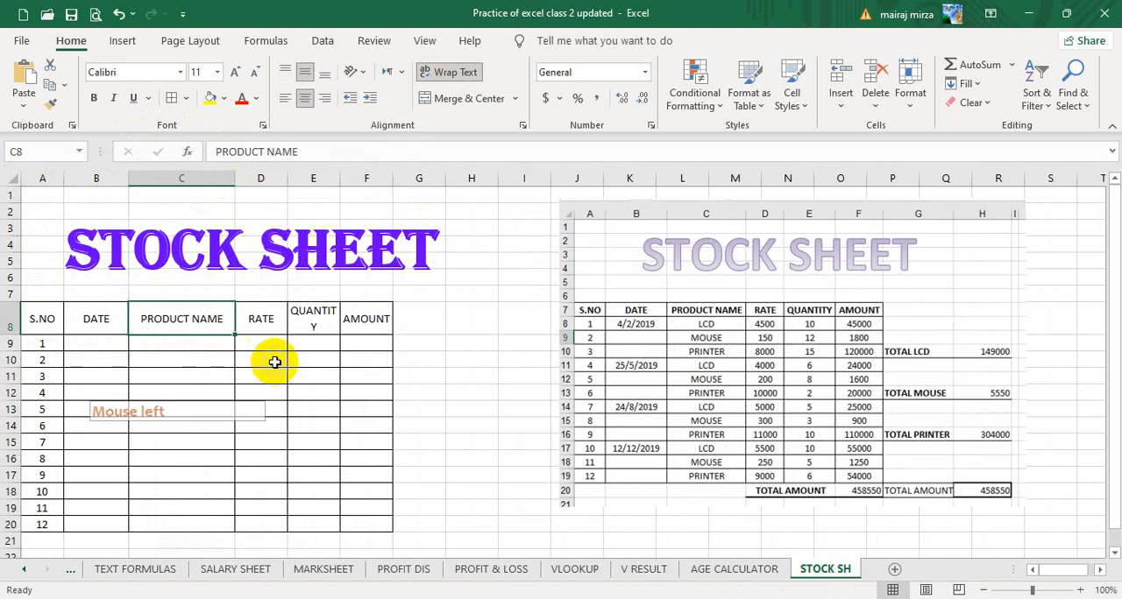
# Widen the QUANTITY column to fit its heading on one line and make the AMOUNT column wider.
pyautogui.click(312, 326)
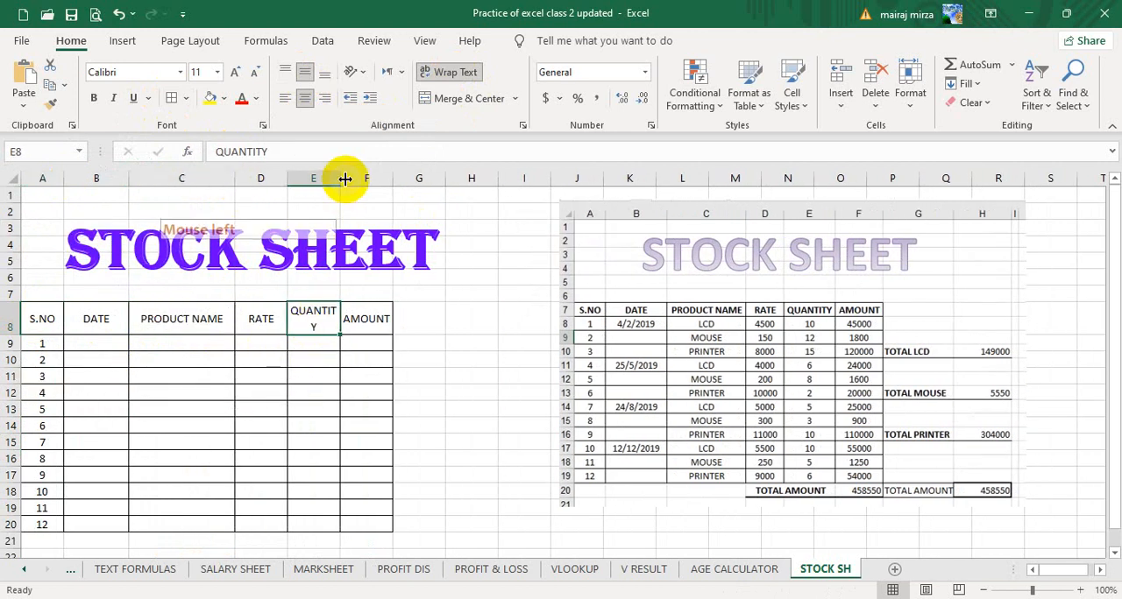
pyautogui.moveTo(340, 179); pyautogui.dragTo(413, 180)
pyautogui.click(386, 326)
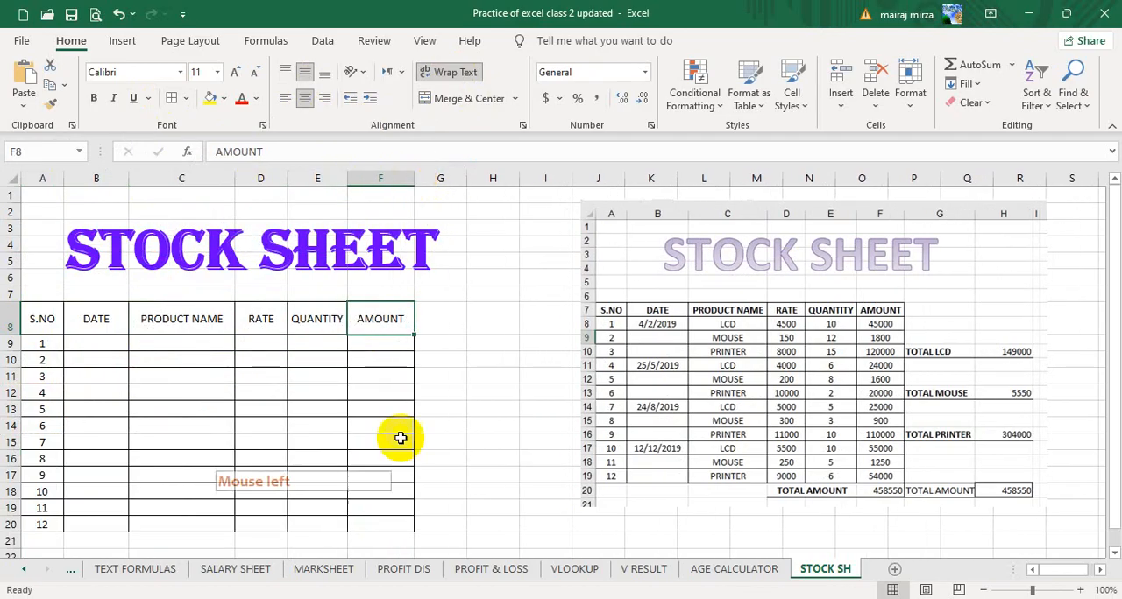
# Make the header row A8:F8 bold and increase its font size to 12.
pyautogui.moveTo(42, 320); pyautogui.dragTo(390, 320)
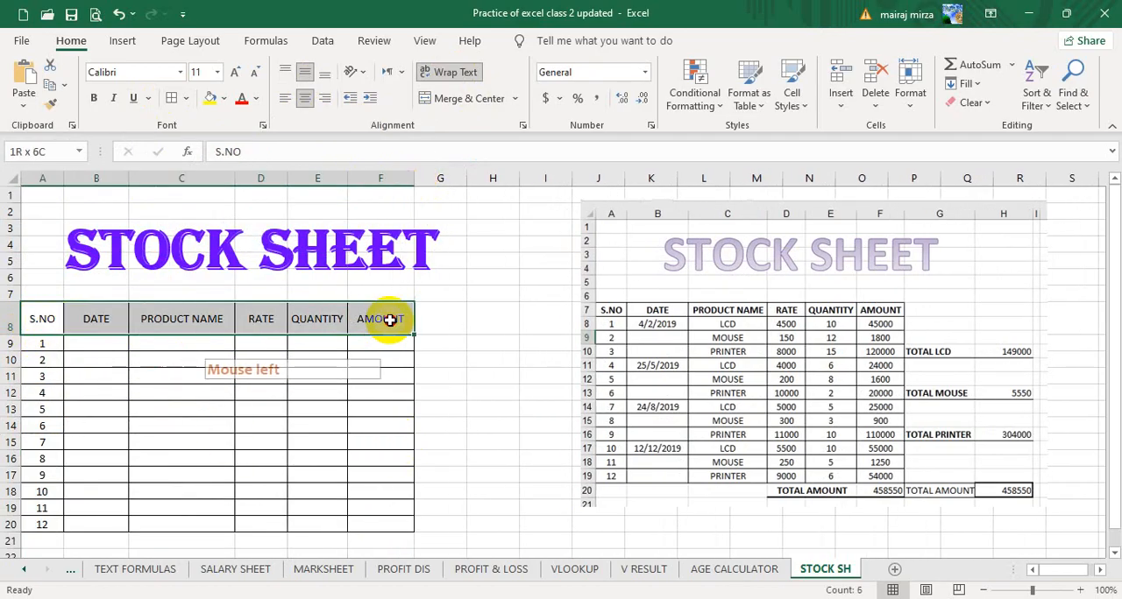
pyautogui.click(94, 98)
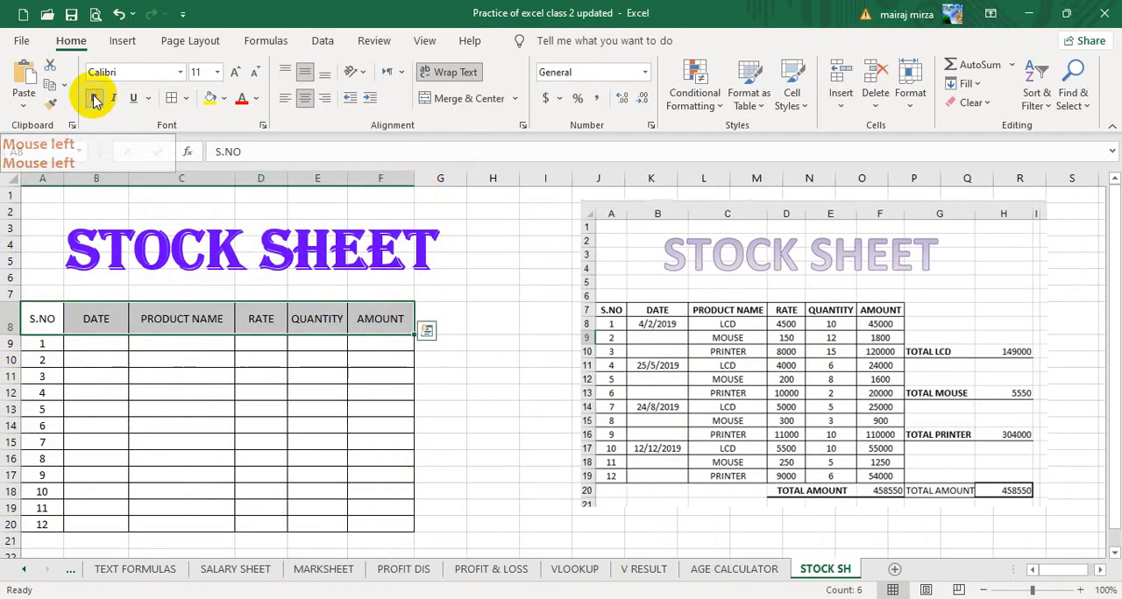
pyautogui.click(233, 73)
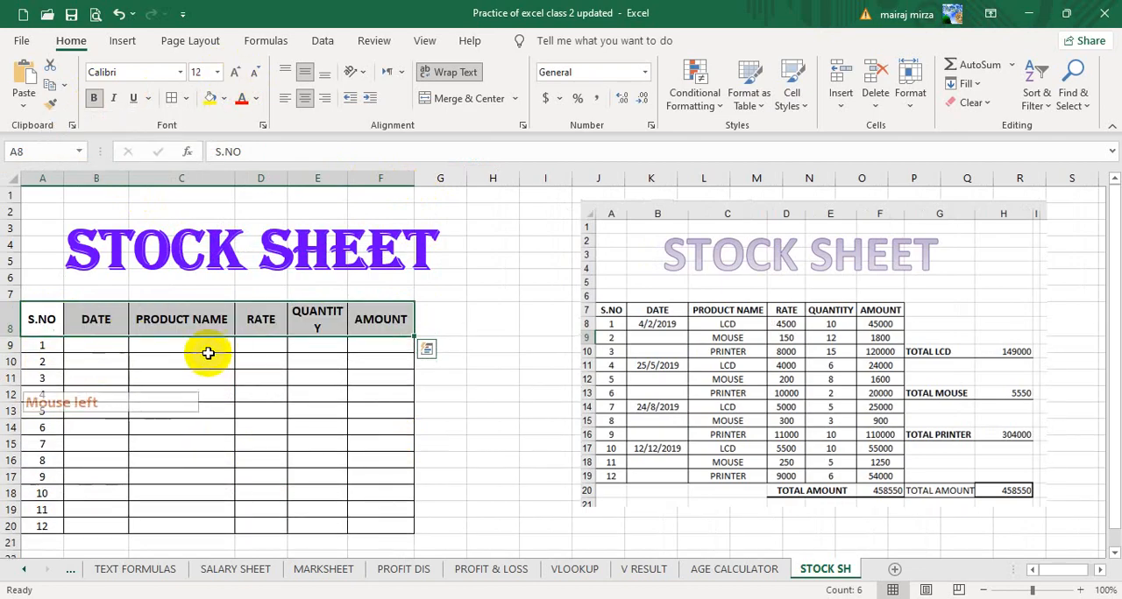
# Widen the QUANTITY column so its heading fits on one line and move the reference picture slightly lower.
pyautogui.click(316, 321)
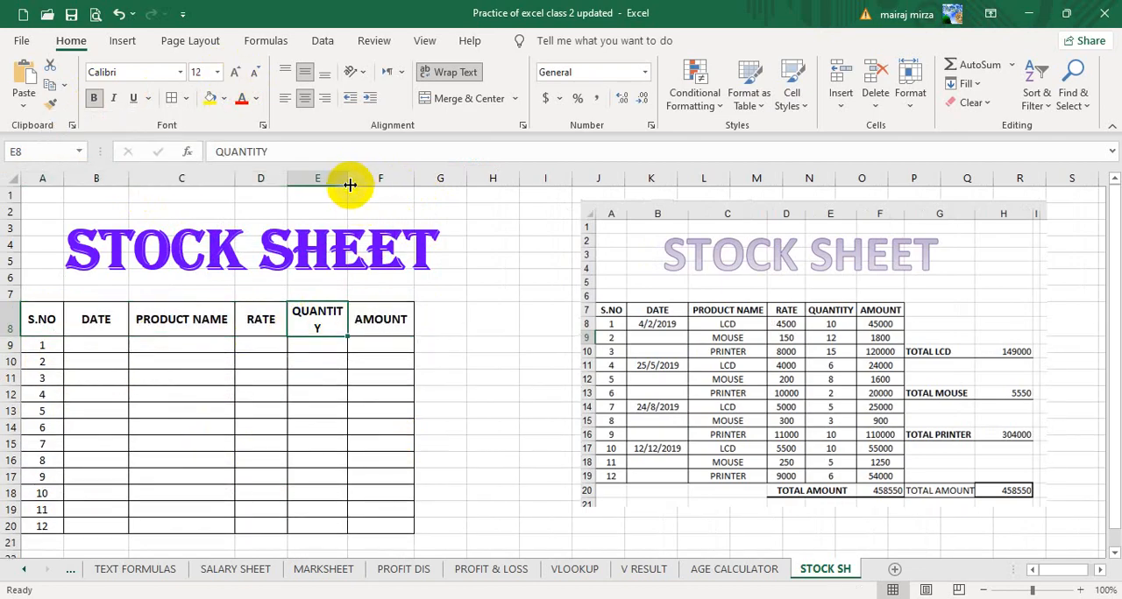
pyautogui.moveTo(359, 179); pyautogui.dragTo(362, 179)
pyautogui.click(727, 316)
pyautogui.moveTo(727, 315); pyautogui.dragTo(692, 330)
# Insert the current date, 8/30/2025, in cell B9 of the DATE column.
pyautogui.click(95, 343)
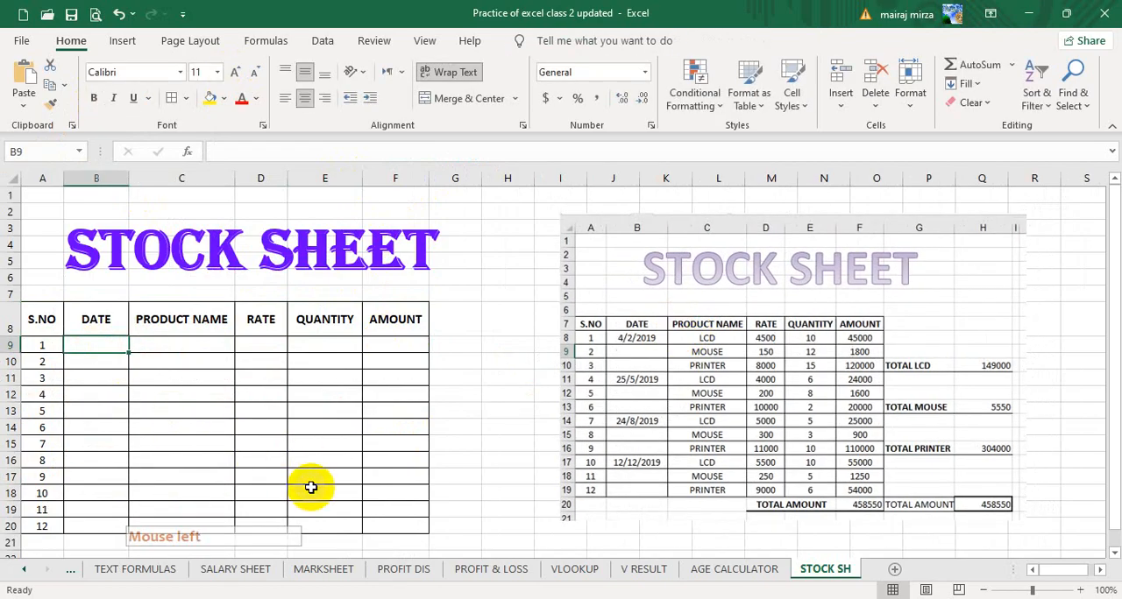
pyautogui.hotkey('ctrl', ';')
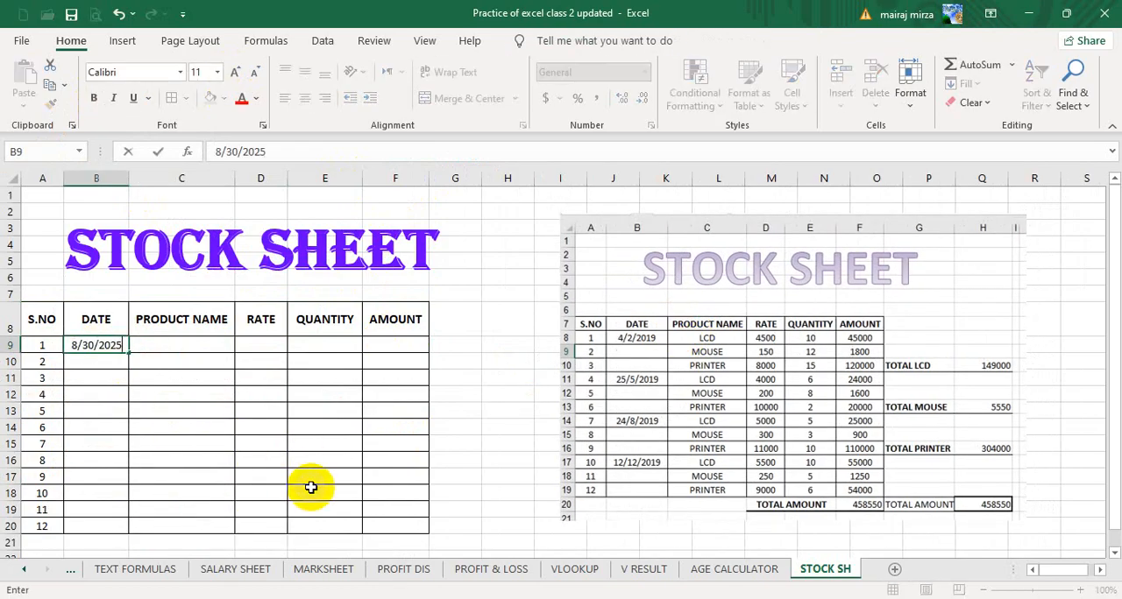
pyautogui.press('Return')
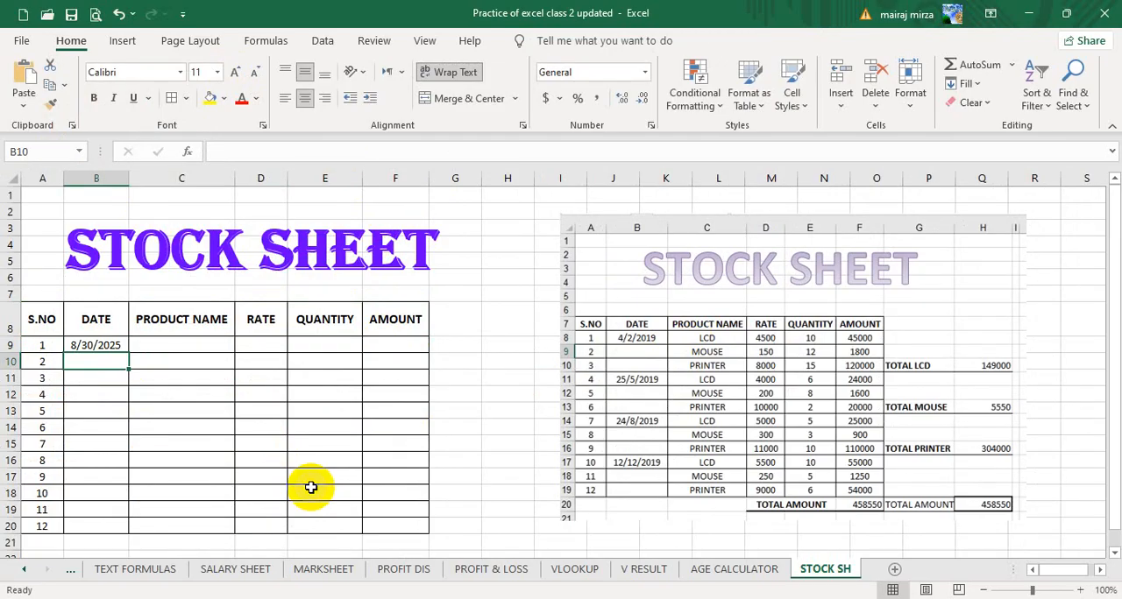
# Insert the current date in B12 and change its day so the entry reads 8/24/2025.
pyautogui.press('Down')
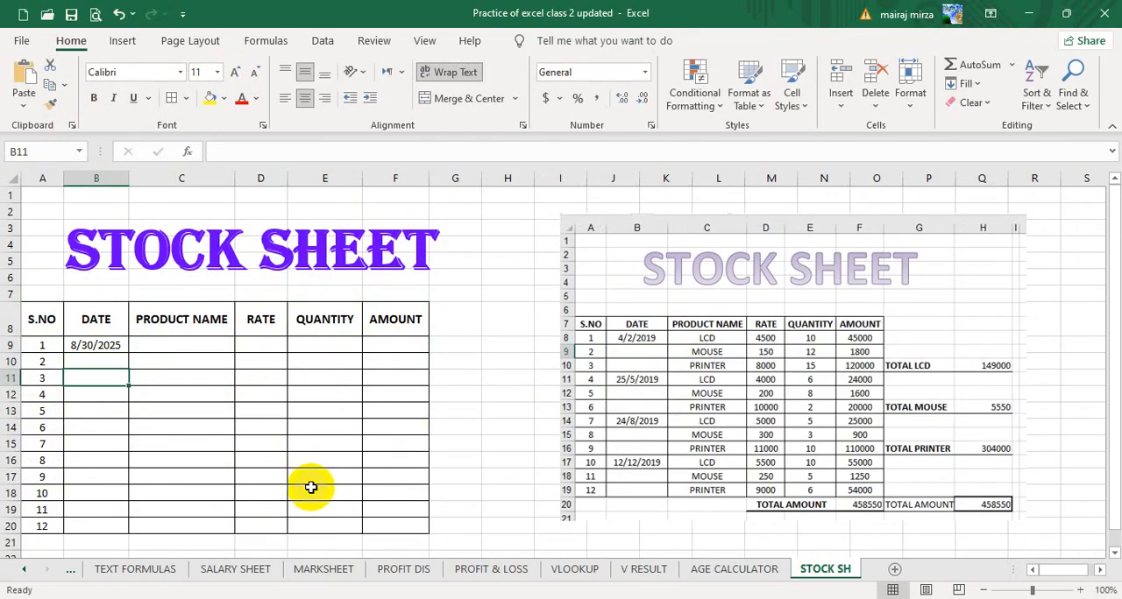
pyautogui.press('Down')
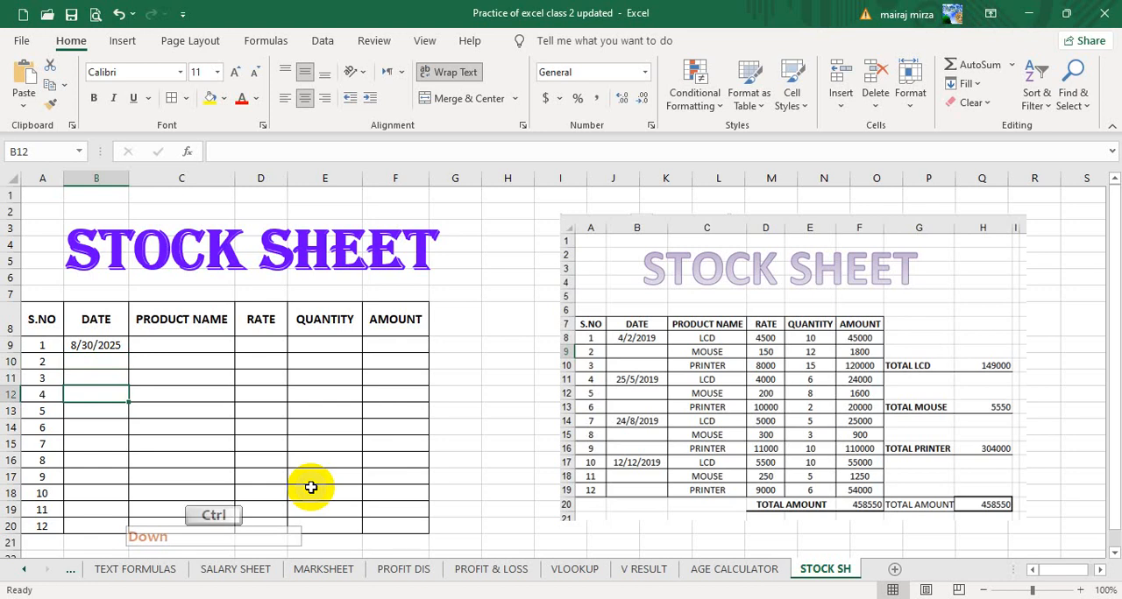
pyautogui.hotkey('ctrl', ';')
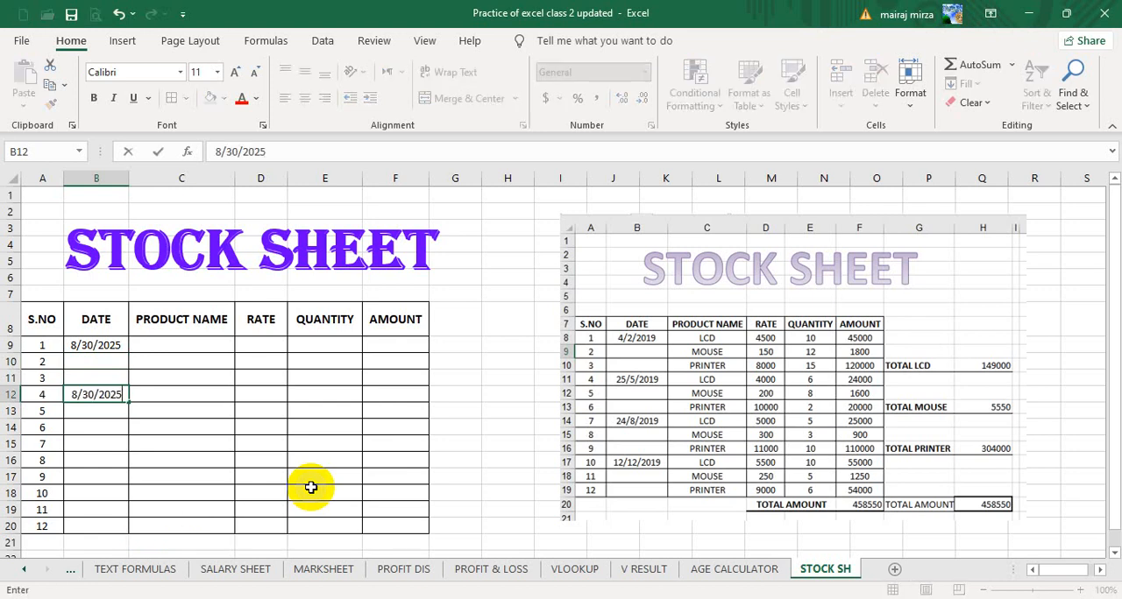
pyautogui.click(85, 394)
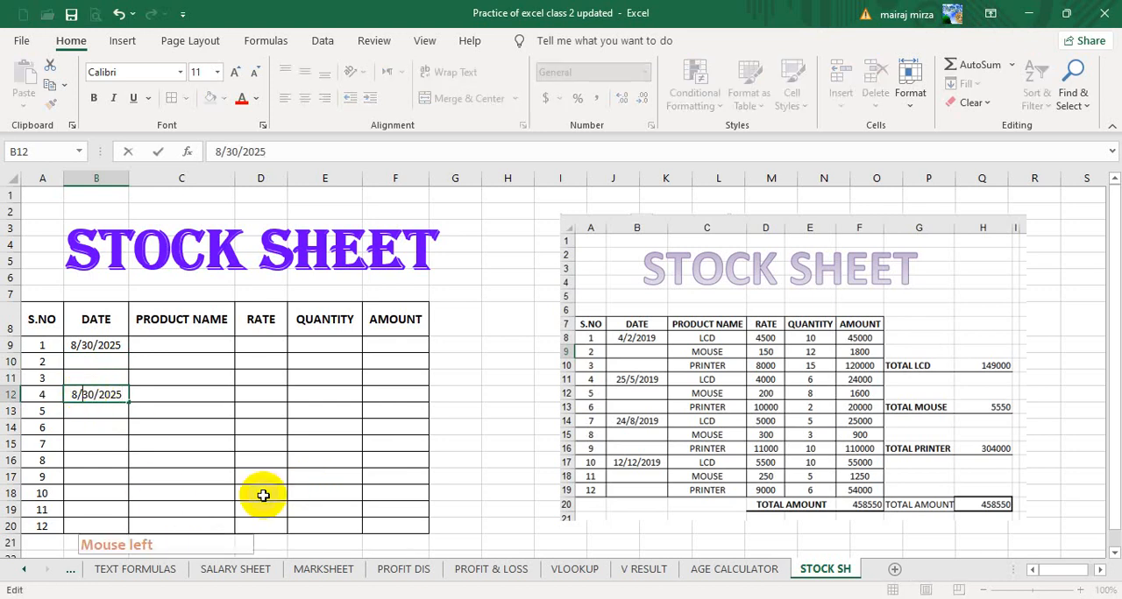
pyautogui.hotkey('shift', 'Right')
pyautogui.hotkey('shift', 'Right')
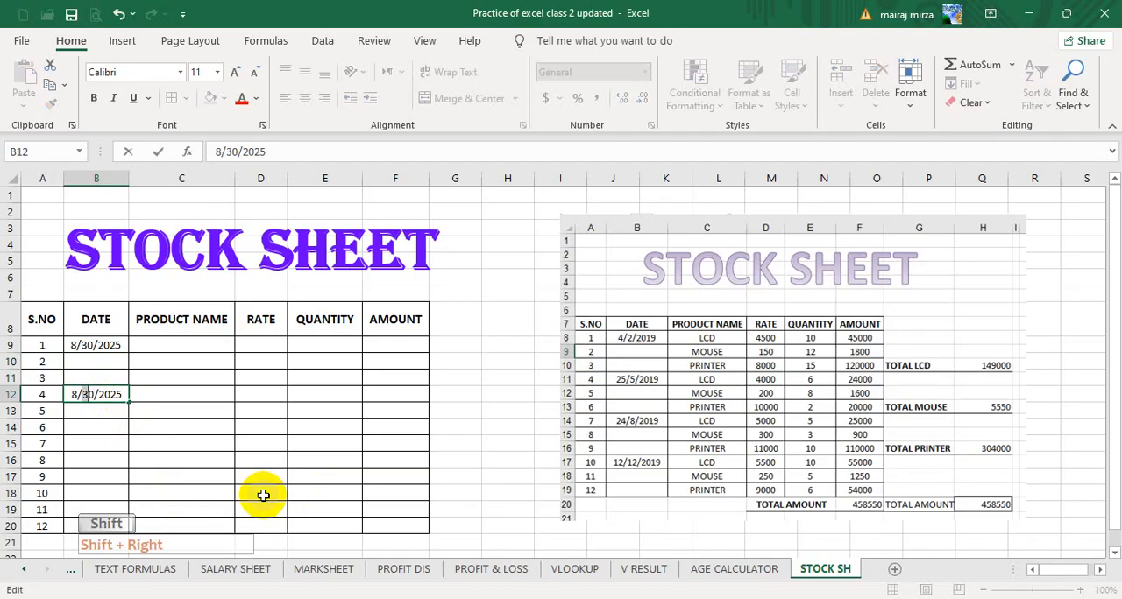
pyautogui.write('24')
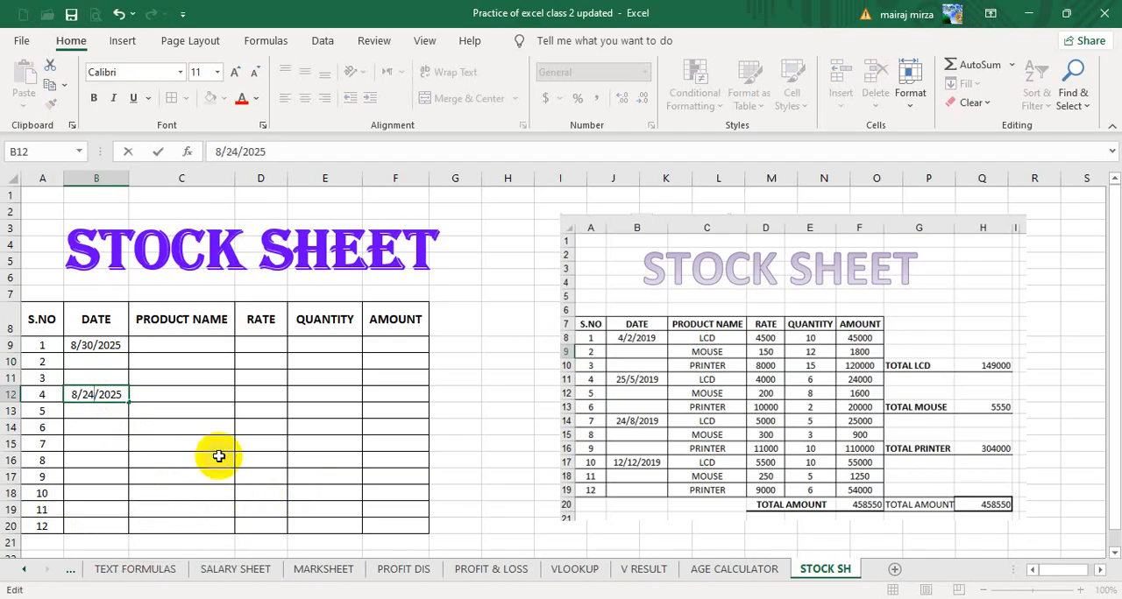
pyautogui.press('Return')
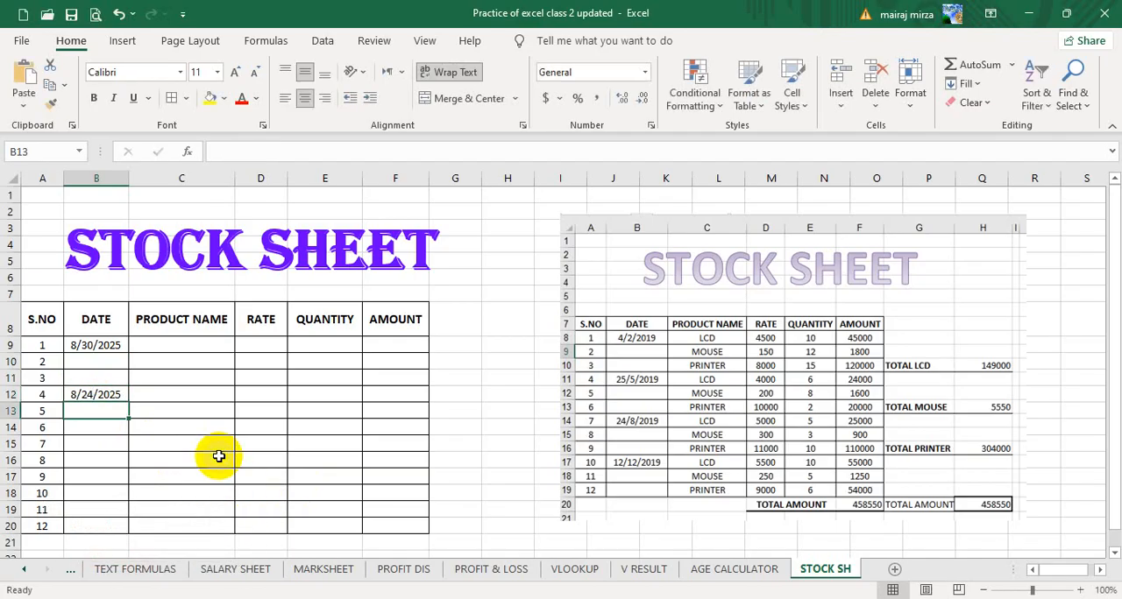
pyautogui.click(89, 455)
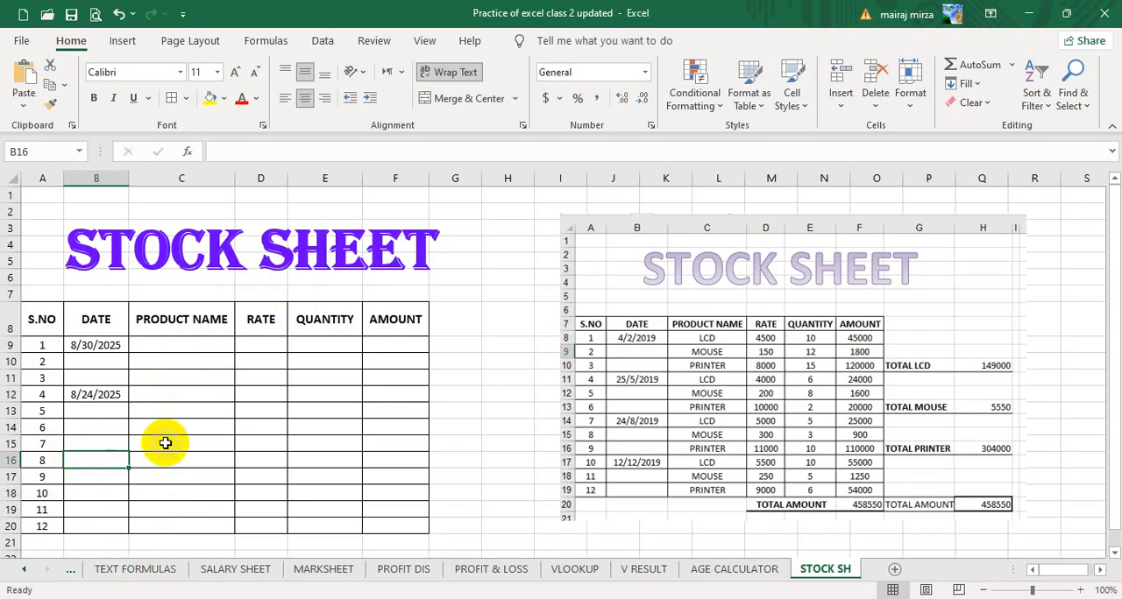
# Enter LCD, MOUSE and PRINTER in C9:C11 as the product names for serial numbers 1 to 3.
pyautogui.click(188, 346)
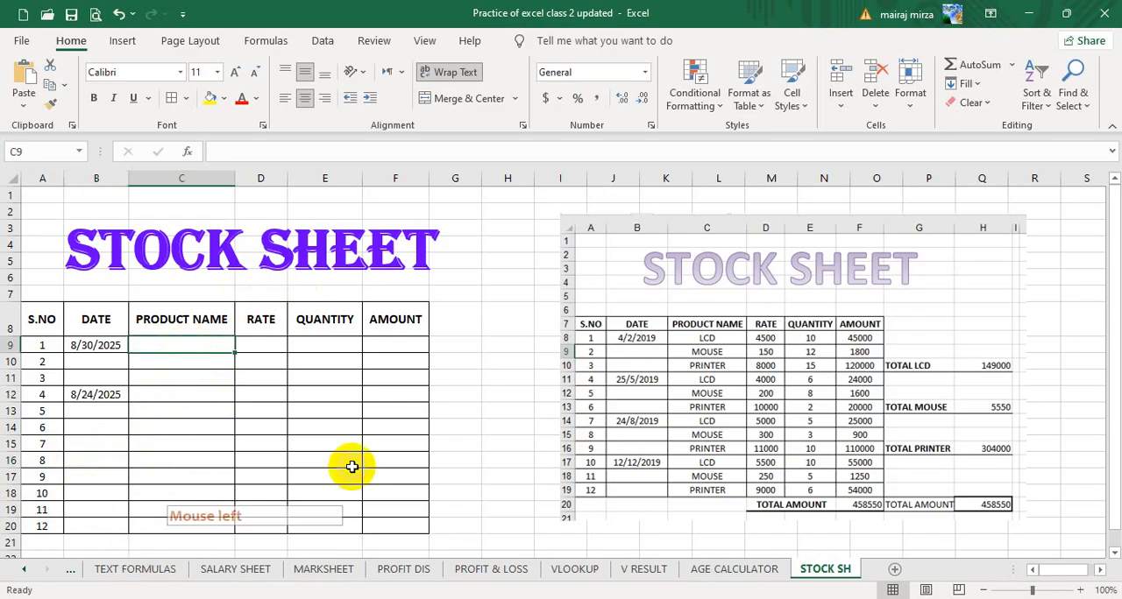
pyautogui.write('LCD')
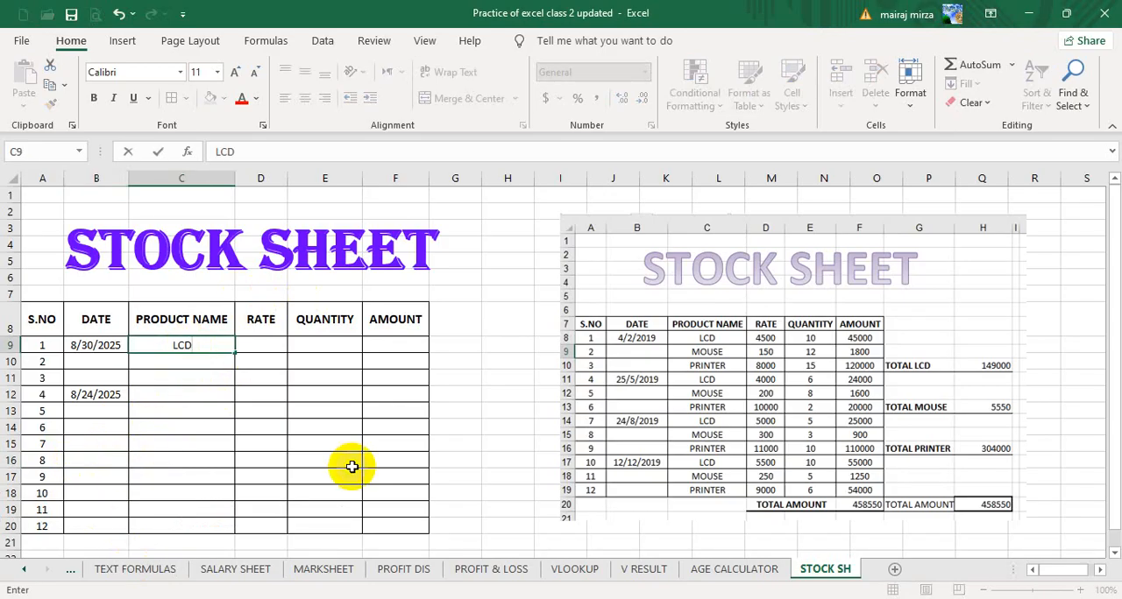
pyautogui.press('Return')
pyautogui.write('MO')
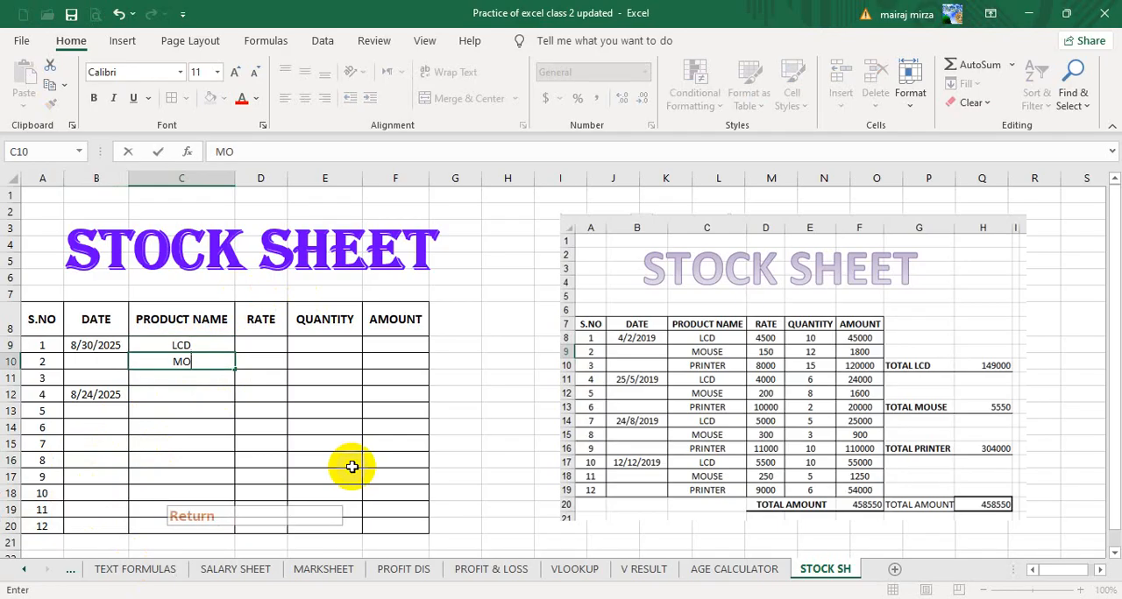
pyautogui.write('USE')
pyautogui.press('Return')
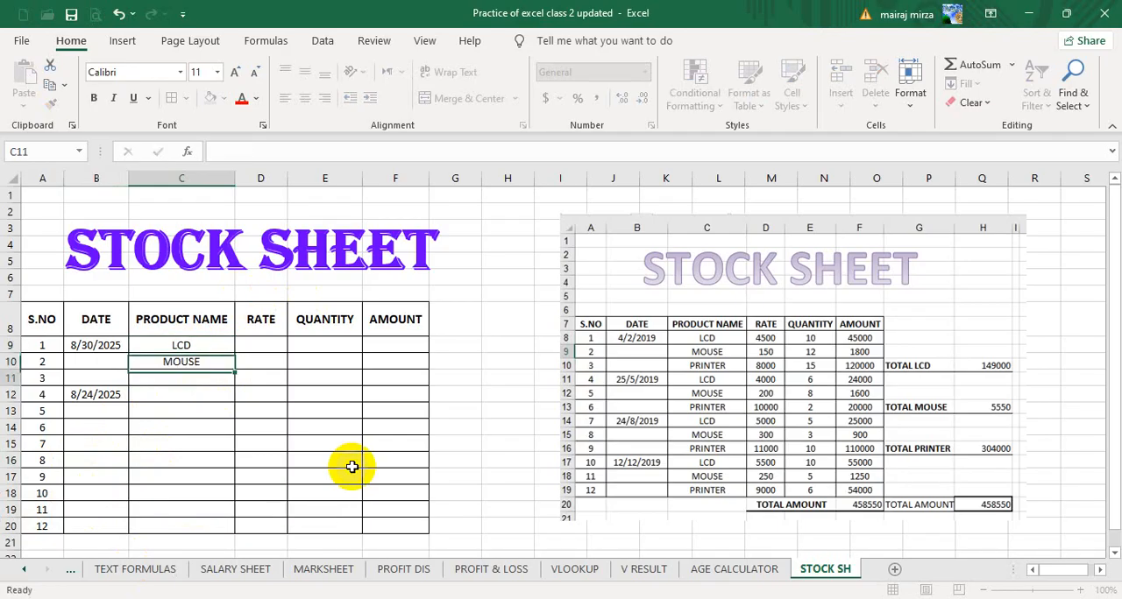
pyautogui.write('PRINTER')
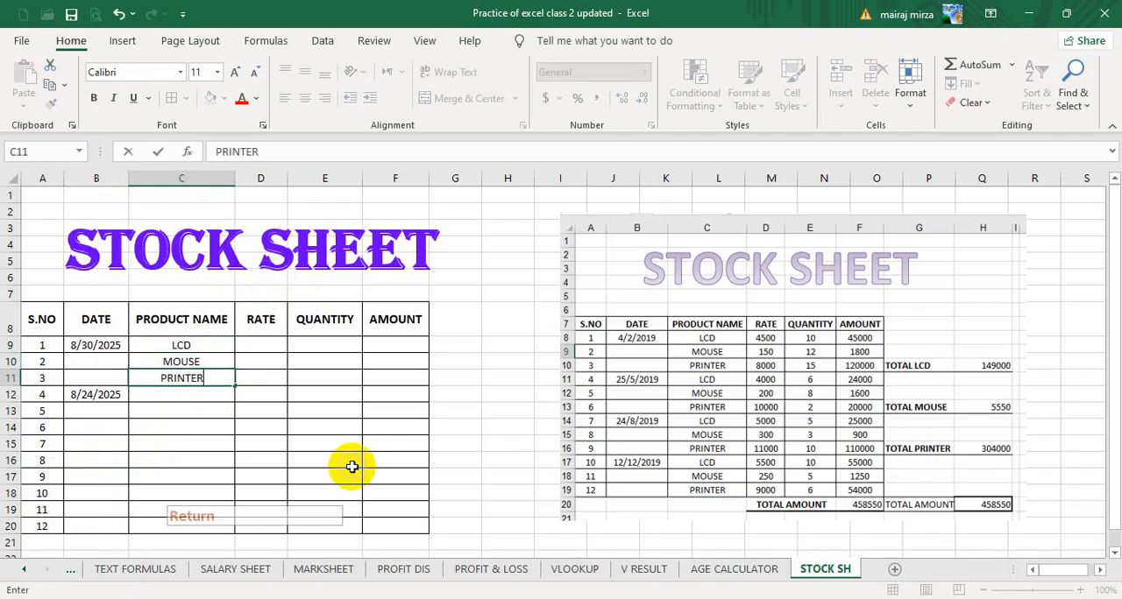
pyautogui.press('Return')
# Fill C12:C14 with the product names LCD, MOUSE and PRINTER for serial numbers 4 to 6.
pyautogui.write('LCD')
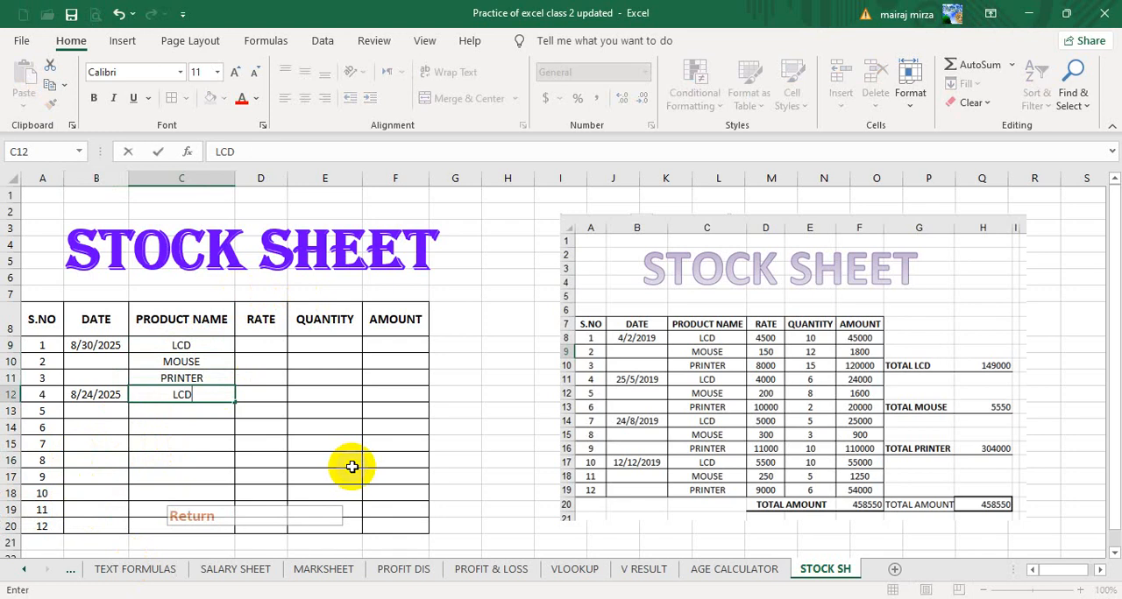
pyautogui.press('Return')
pyautogui.write('MOUSE')
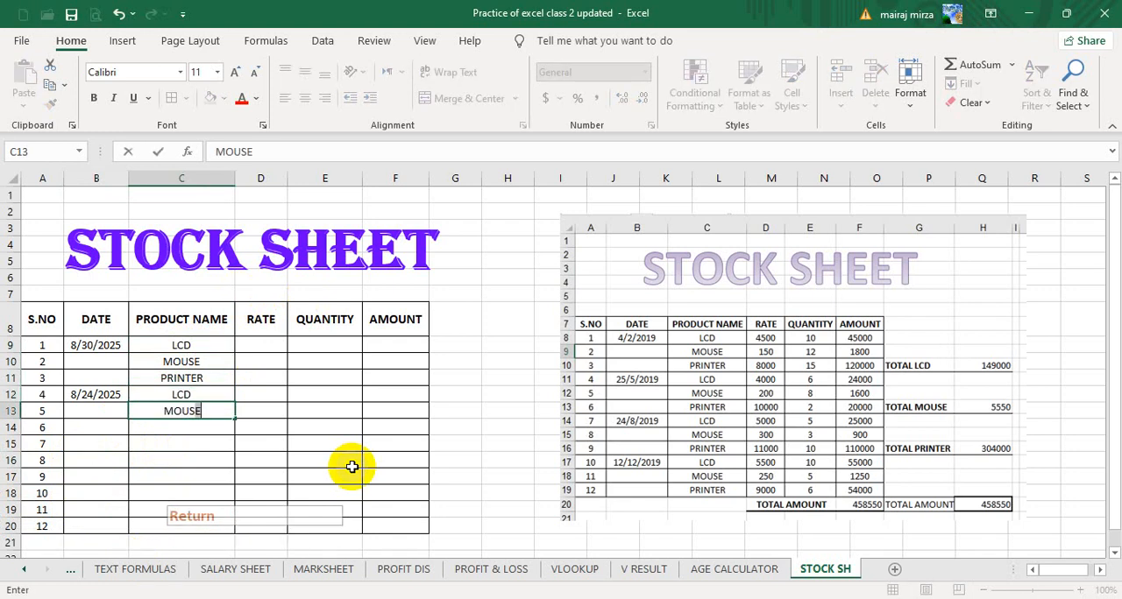
pyautogui.press('Return')
pyautogui.write('PRINTER')
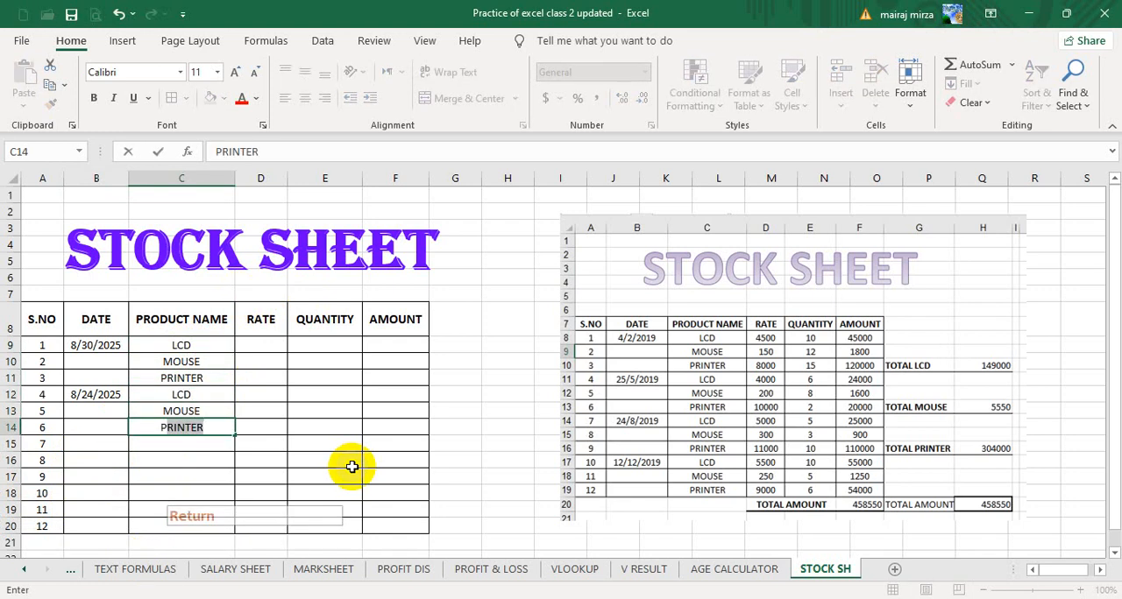
pyautogui.press('Return')
# Enter LCD, MOUSE and PRINTER in C15:C17 for serial numbers 7 to 9.
pyautogui.write('LCD')
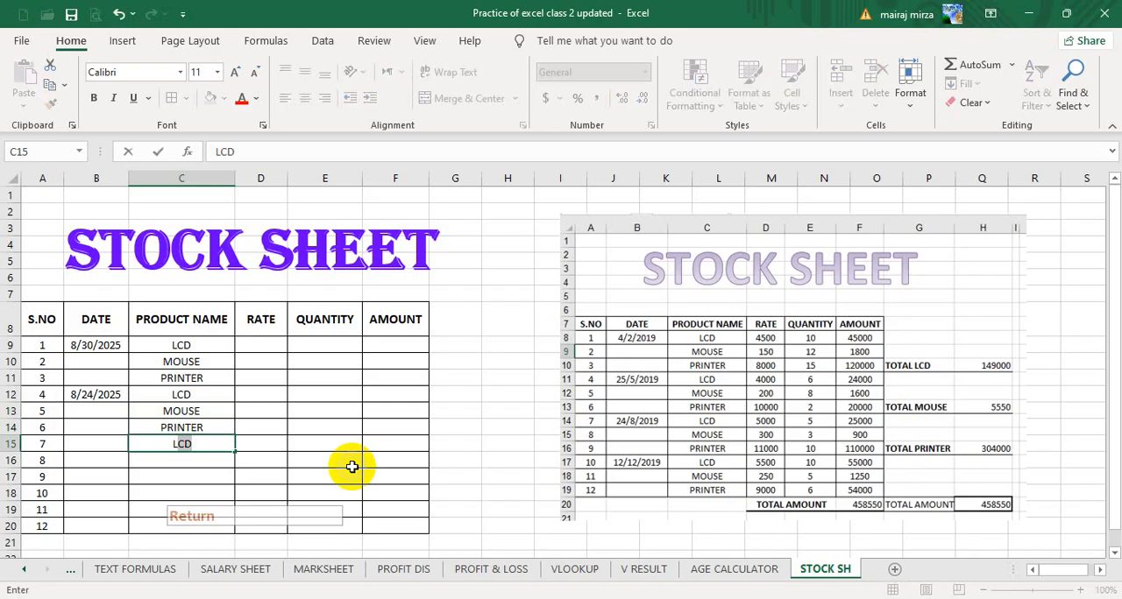
pyautogui.press('Return')
pyautogui.press('Return')
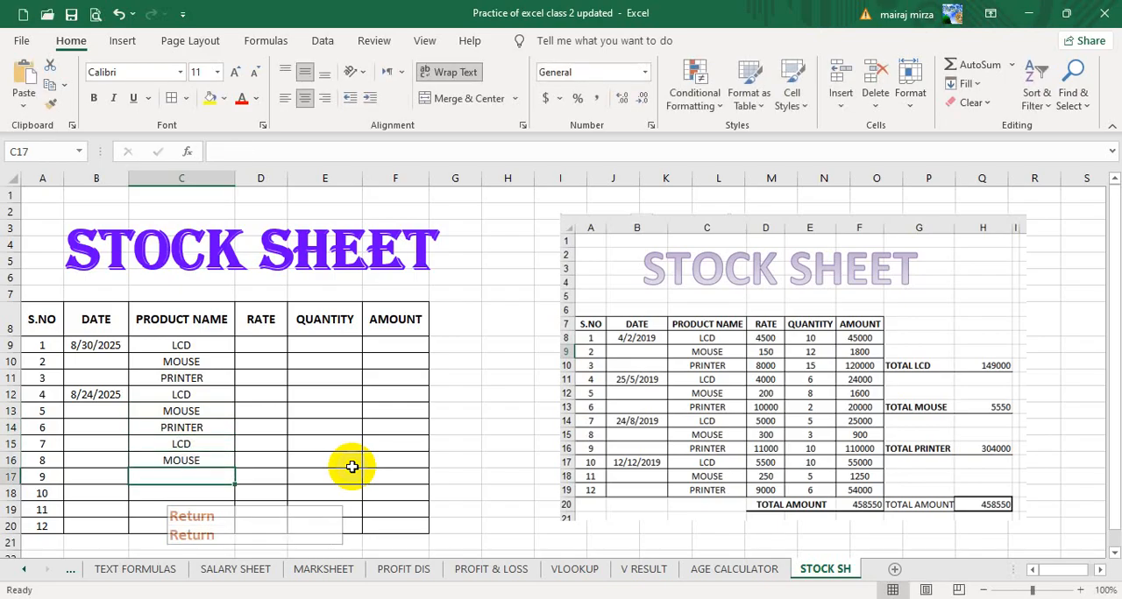
pyautogui.write('P')
# Complete the PRODUCT NAME column by entering LCD, MOUSE and PRINTER in C18:C20.
pyautogui.press('Return')
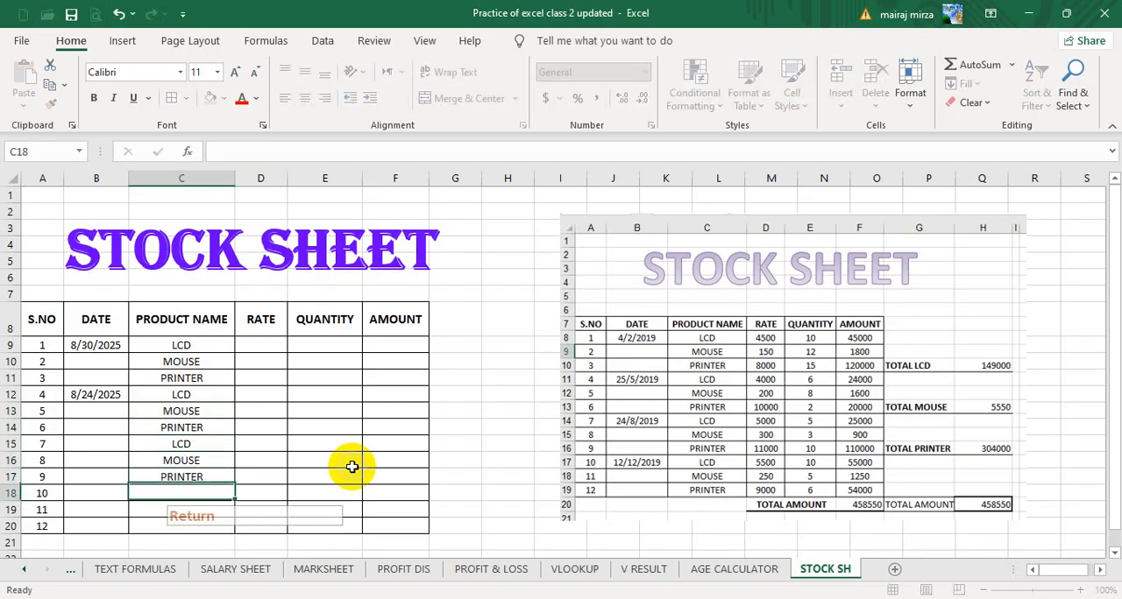
pyautogui.write('L')
pyautogui.press('Return')
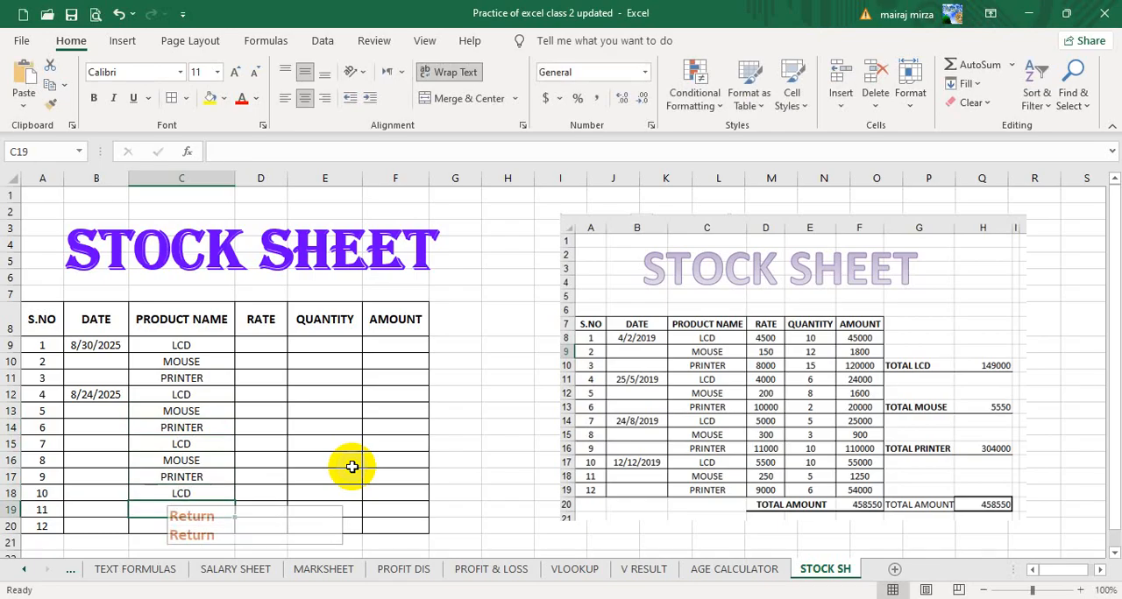
pyautogui.write('MOUSE')
pyautogui.press('Return')
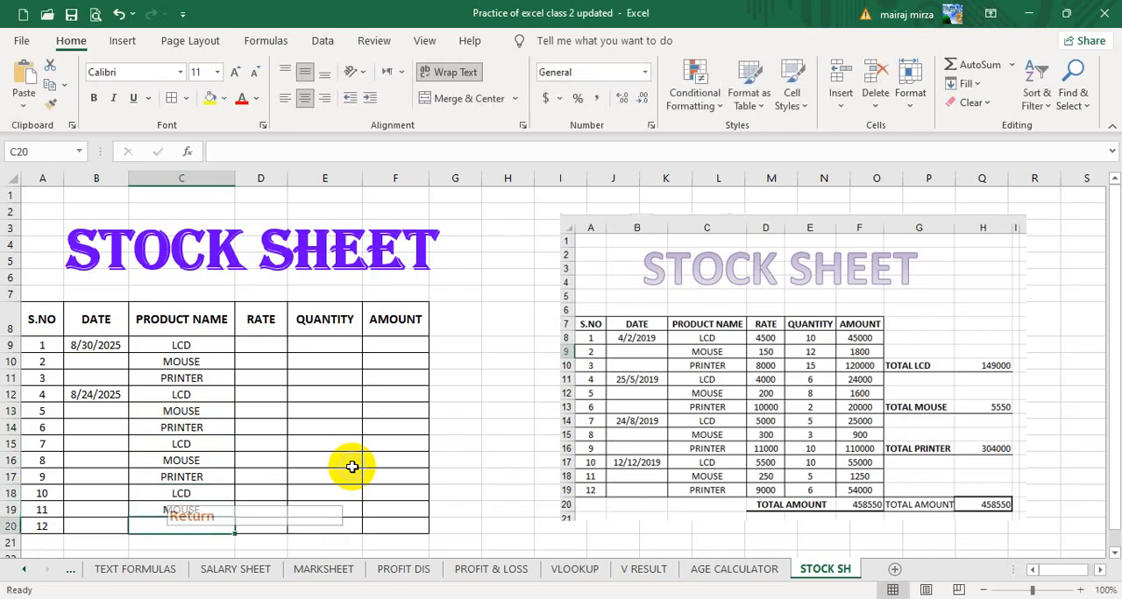
pyautogui.write('PRINTER')
pyautogui.press('Return')
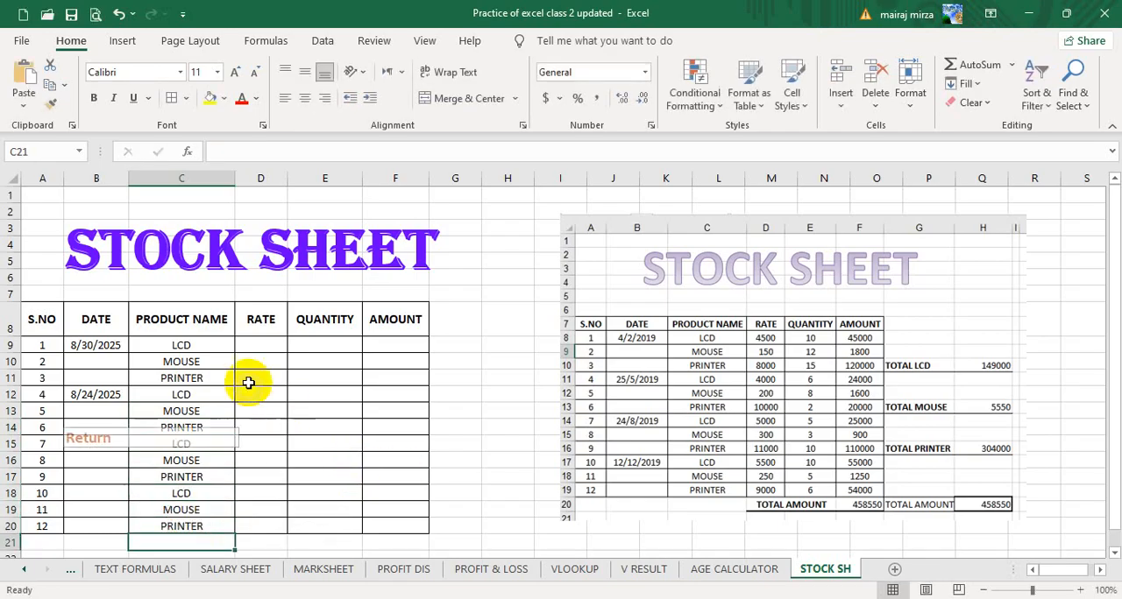
# Enter the rates 4500, 150 and 8000 in D9:D11 for the first three products.
pyautogui.click(260, 346)
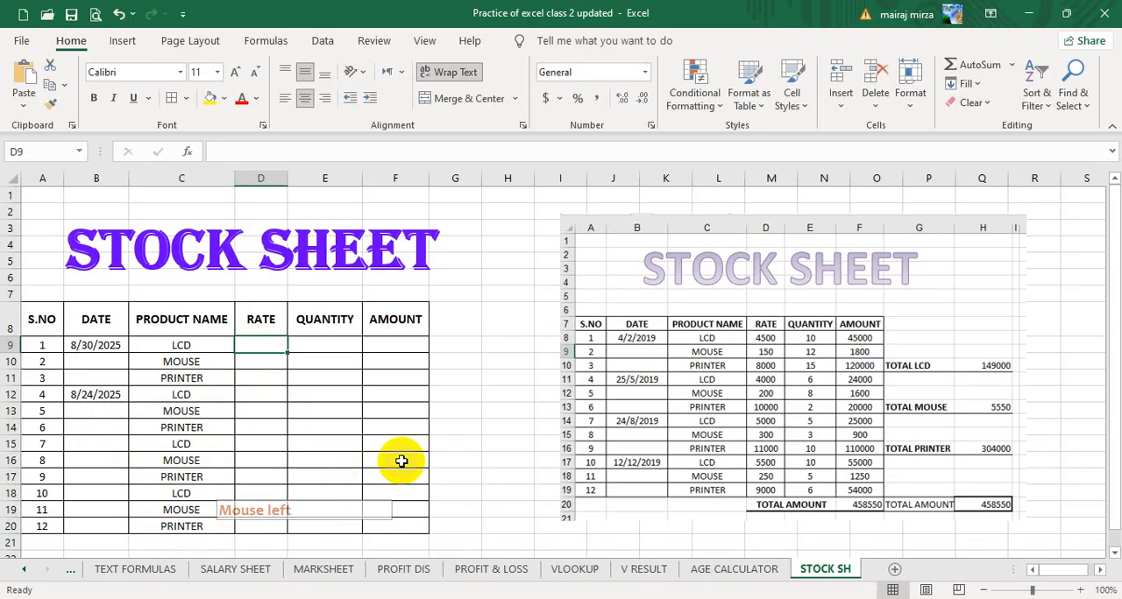
pyautogui.write('4500')
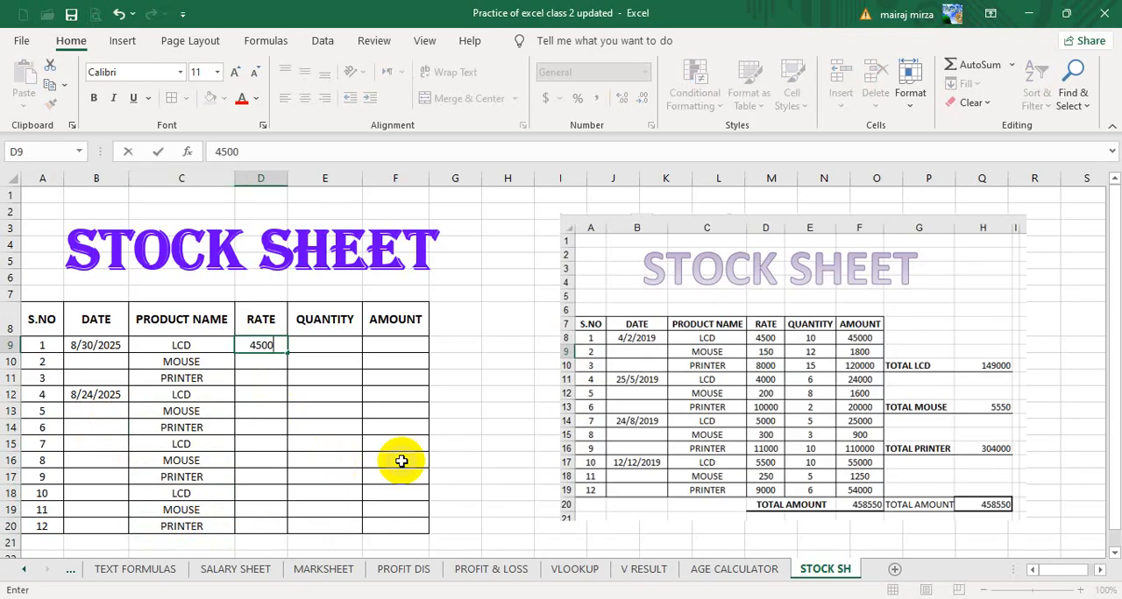
pyautogui.press('Return')
pyautogui.write('150')
pyautogui.press('Return')
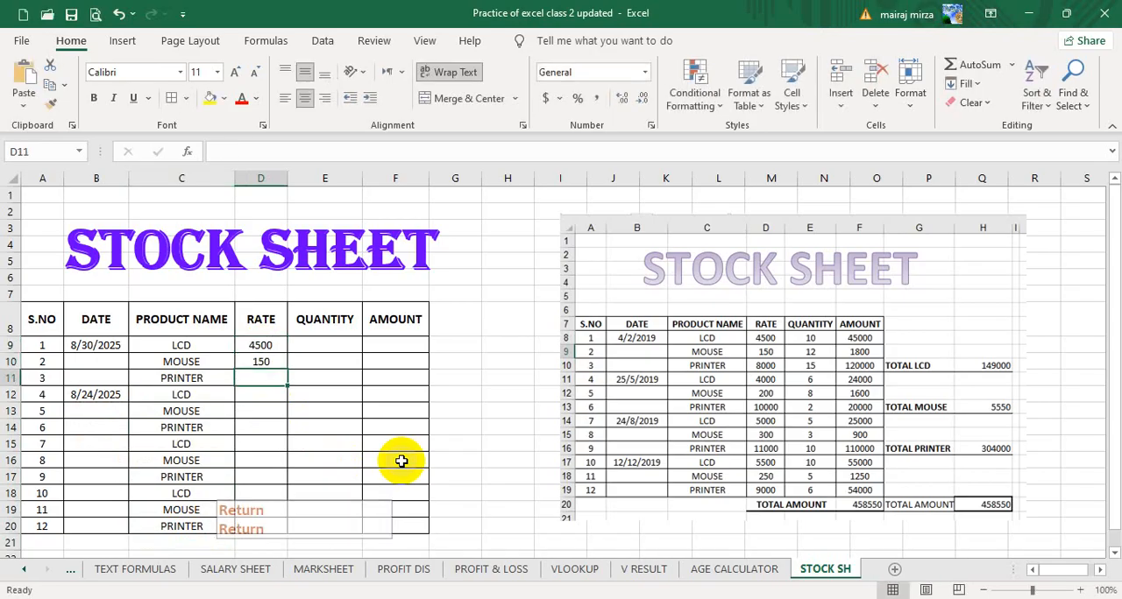
pyautogui.write('8000')
pyautogui.press('Return')
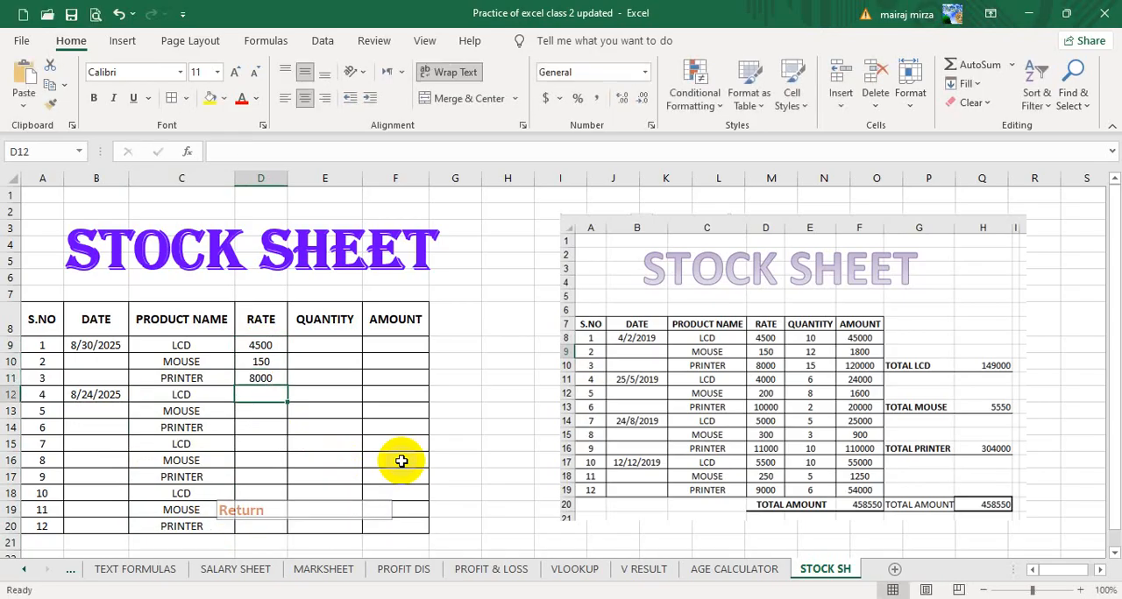
# Enter the rates 4000, 200, 10000 and 5000 in D12:D15 for serial numbers 4 to 7.
pyautogui.write('4000')
pyautogui.press('Return')
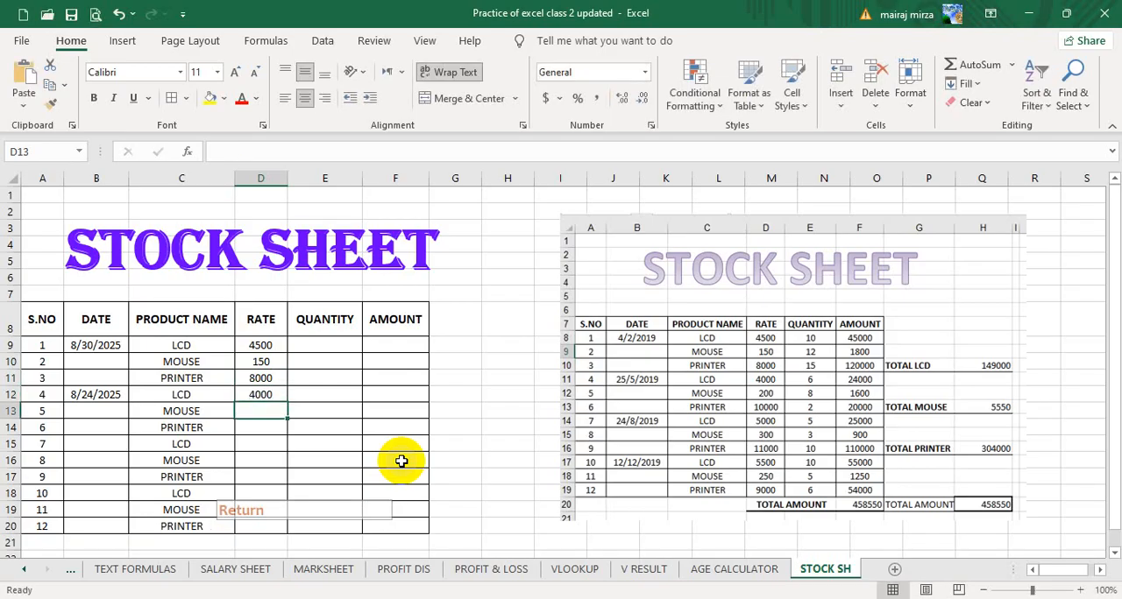
pyautogui.write('200')
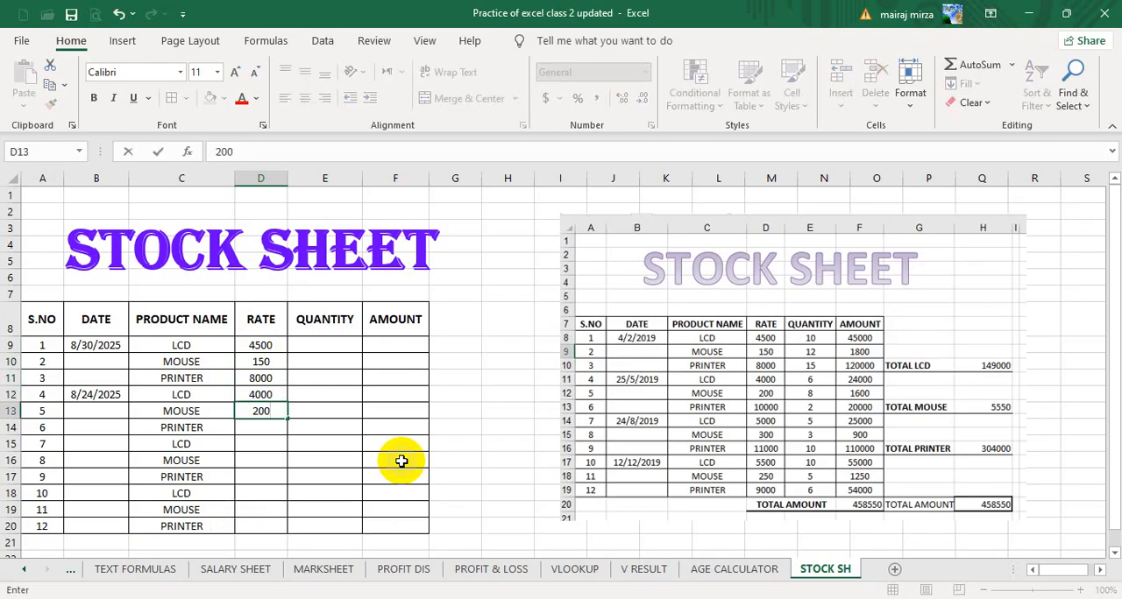
pyautogui.press('Return')
pyautogui.write('10')
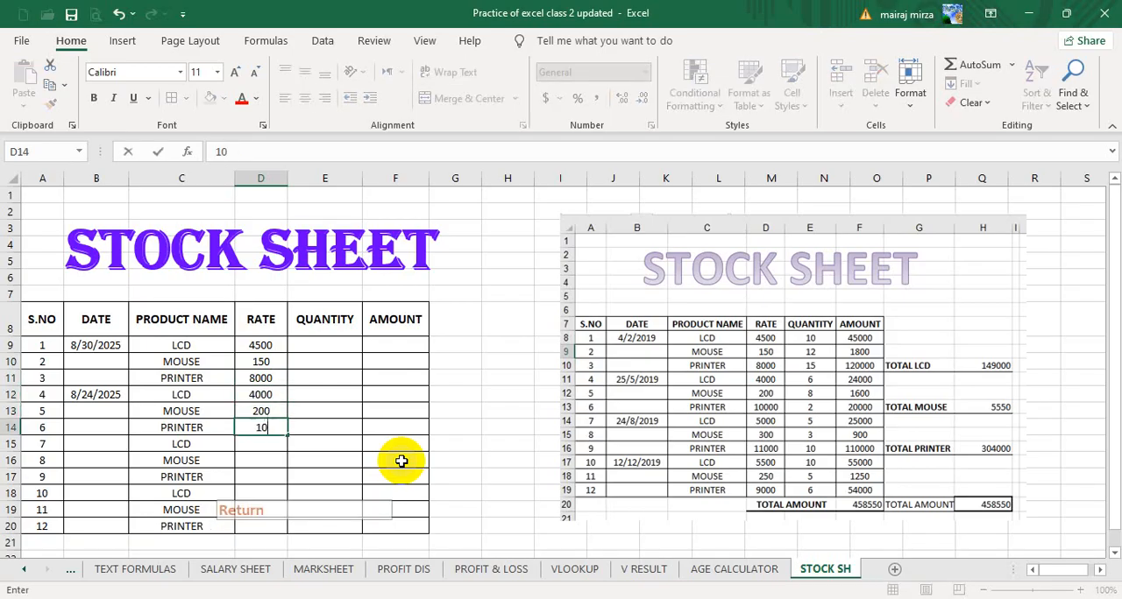
pyautogui.write('000')
pyautogui.press('Return')
pyautogui.write('500')
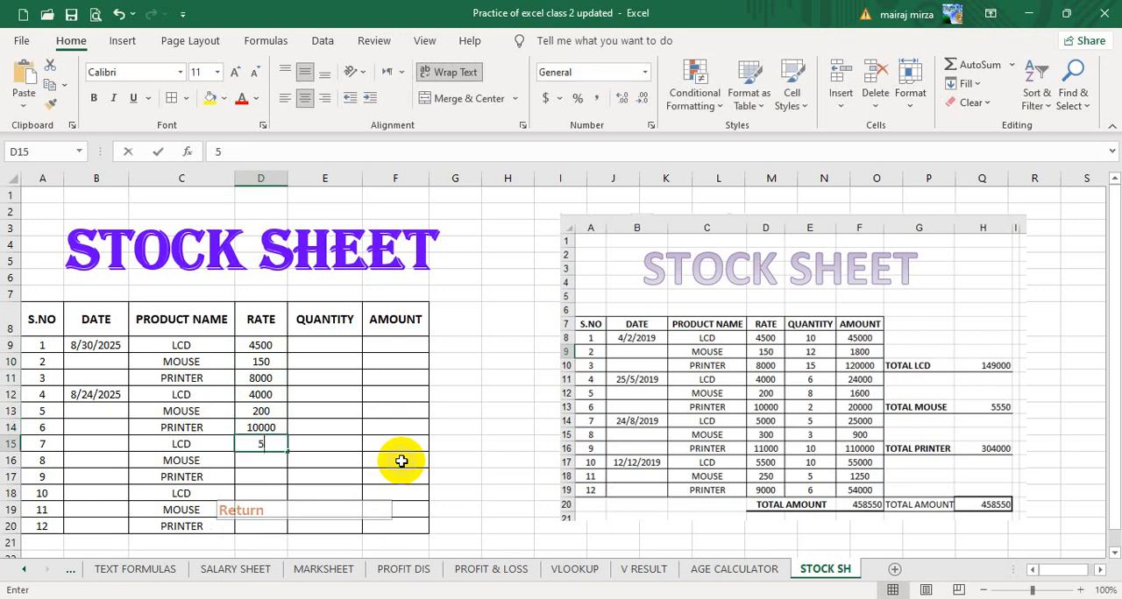
pyautogui.press('Return')
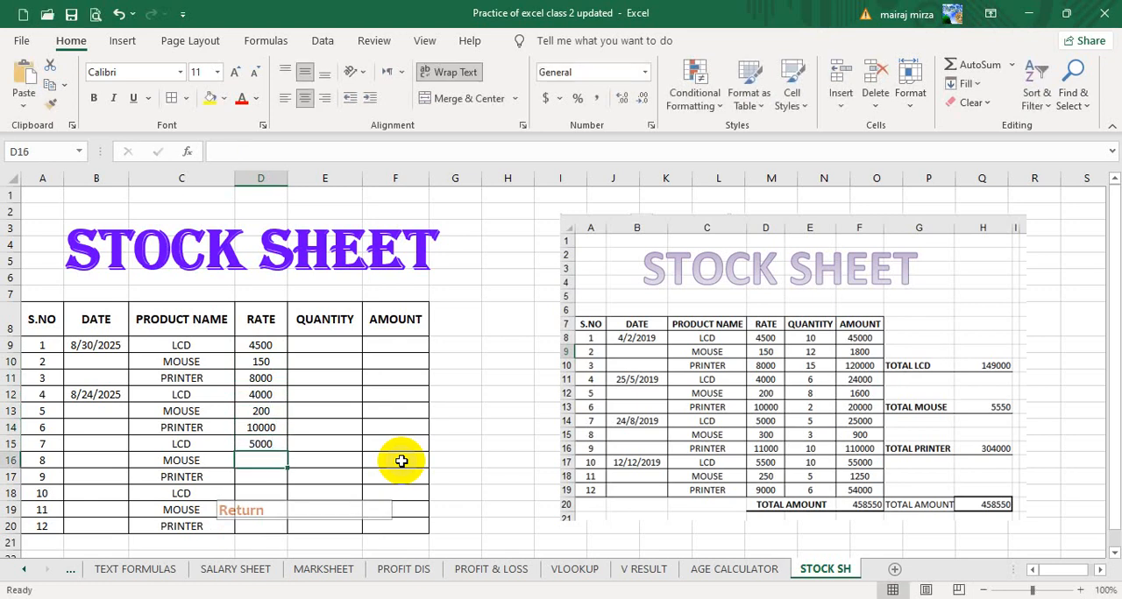
# Complete the RATE column by entering 300, 11000, 5500, 250 and 9000 in D16:D20.
pyautogui.write('300')
pyautogui.press('Return')
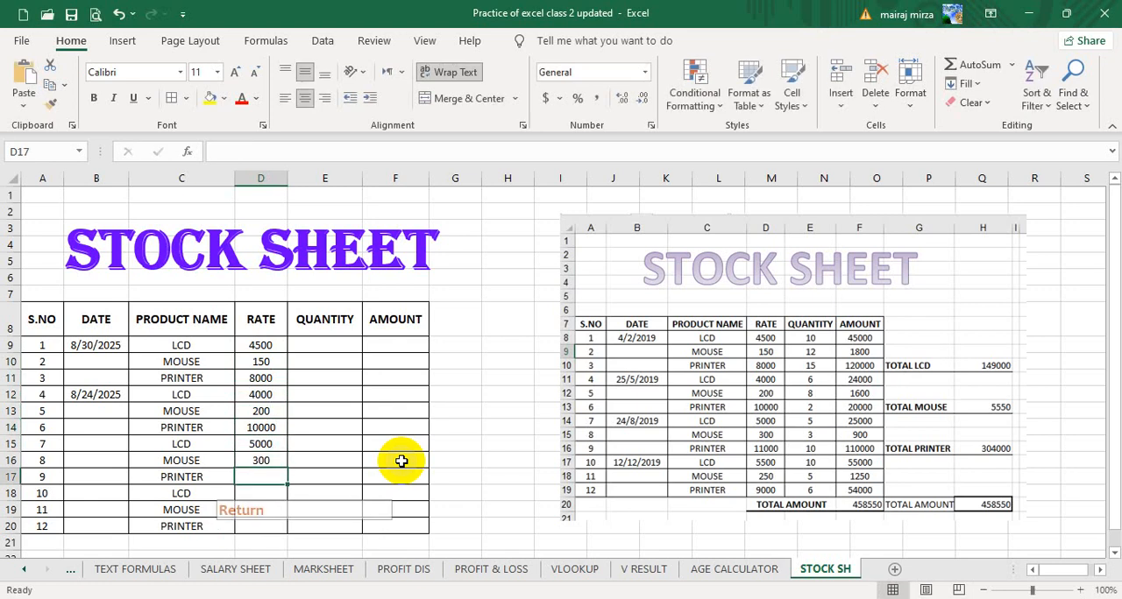
pyautogui.write('11000')
pyautogui.press('Return')
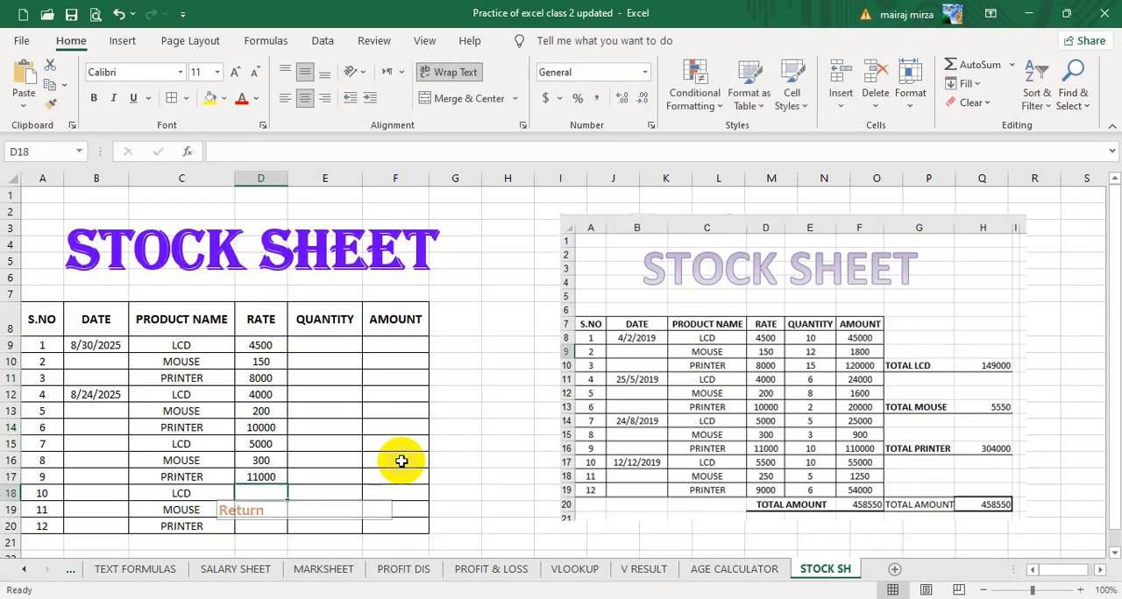
pyautogui.write('5500')
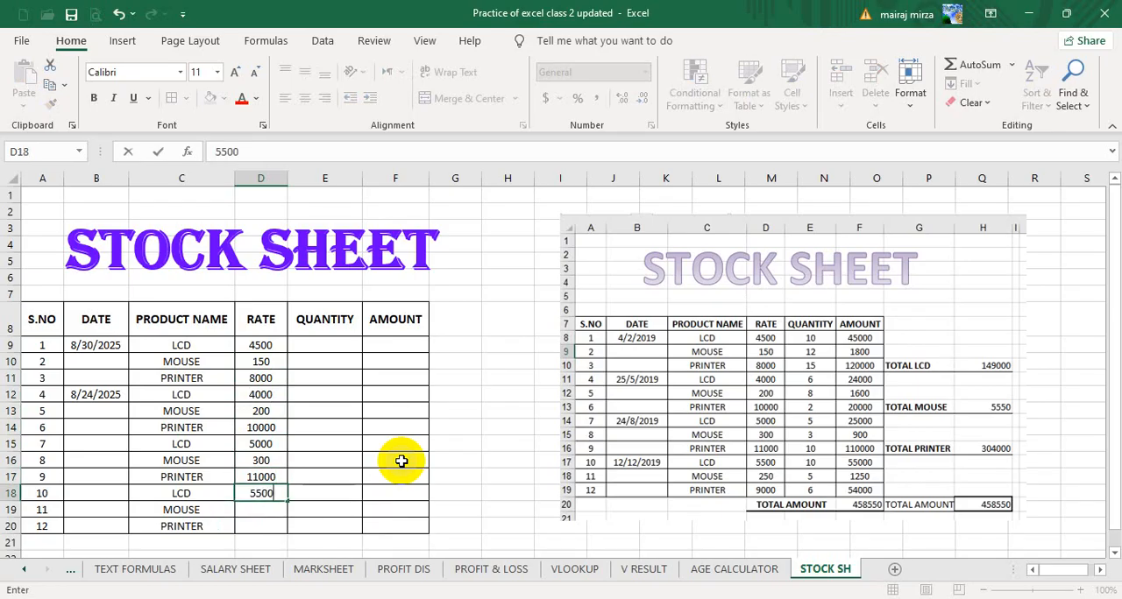
pyautogui.press('Return')
pyautogui.write('250')
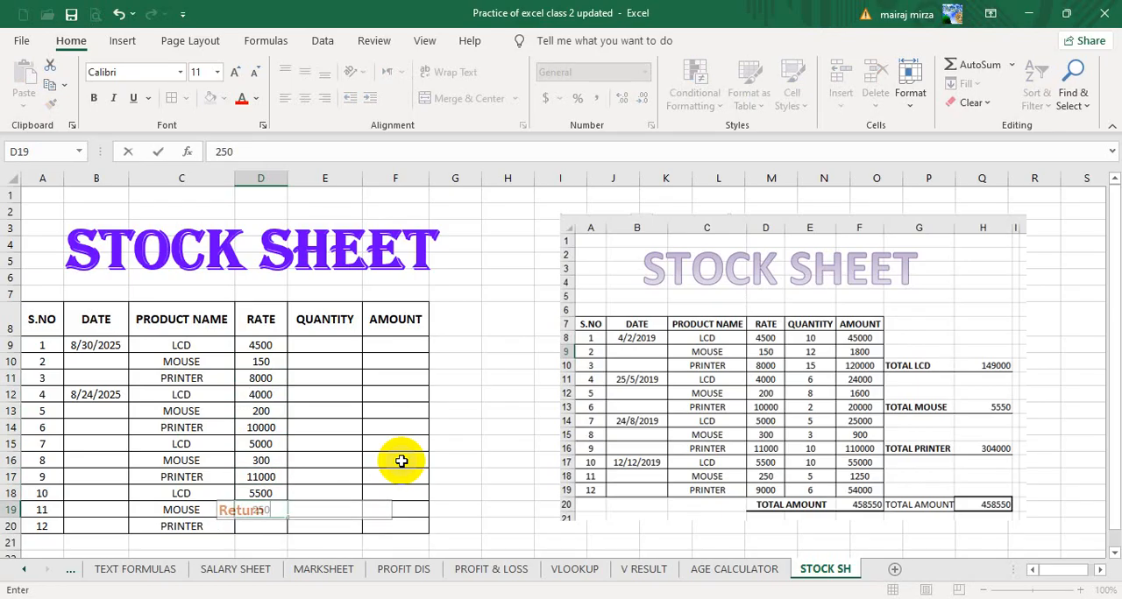
pyautogui.press('Return')
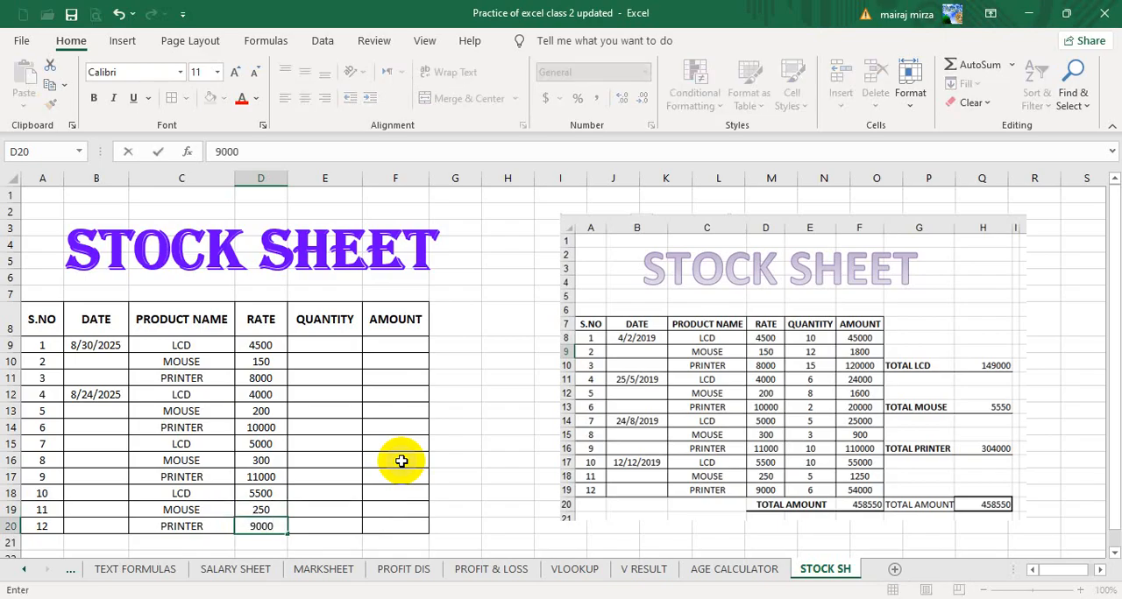
pyautogui.write('9000')
pyautogui.press('Right')
# Enter the quantities 10, 12 and 15 in E9:E11 for the first three products.
pyautogui.press('Up')
pyautogui.press('Up')
pyautogui.press('Up')
pyautogui.press('Up')
pyautogui.press('Up')
pyautogui.press('Up')
pyautogui.press('Up')
pyautogui.press('Up')
pyautogui.press('Up')
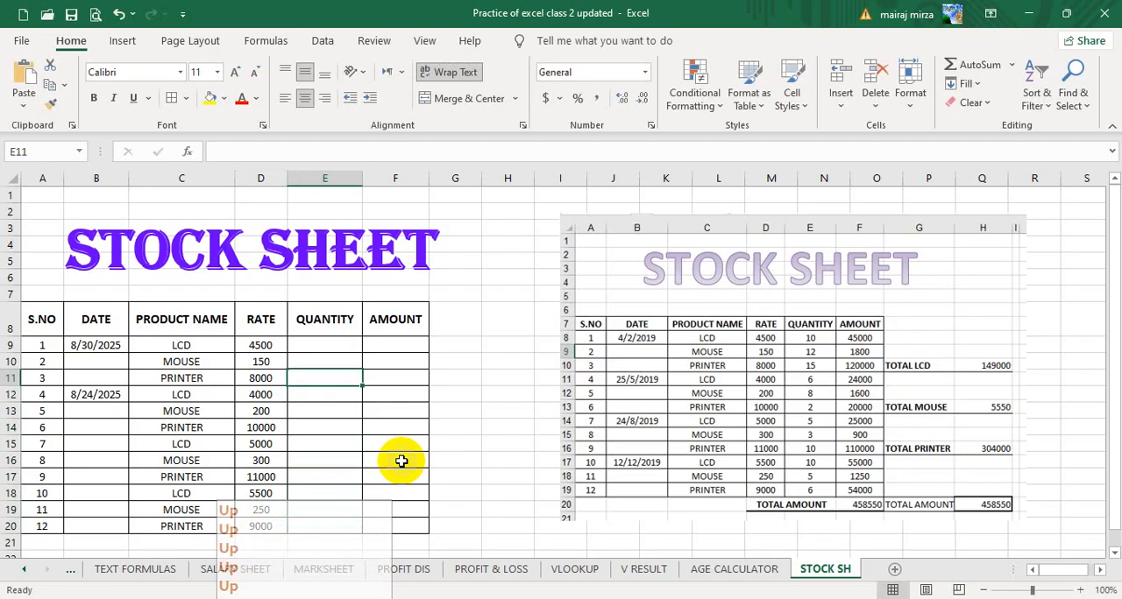
pyautogui.press('Up')
pyautogui.press('Up')
pyautogui.write('10')
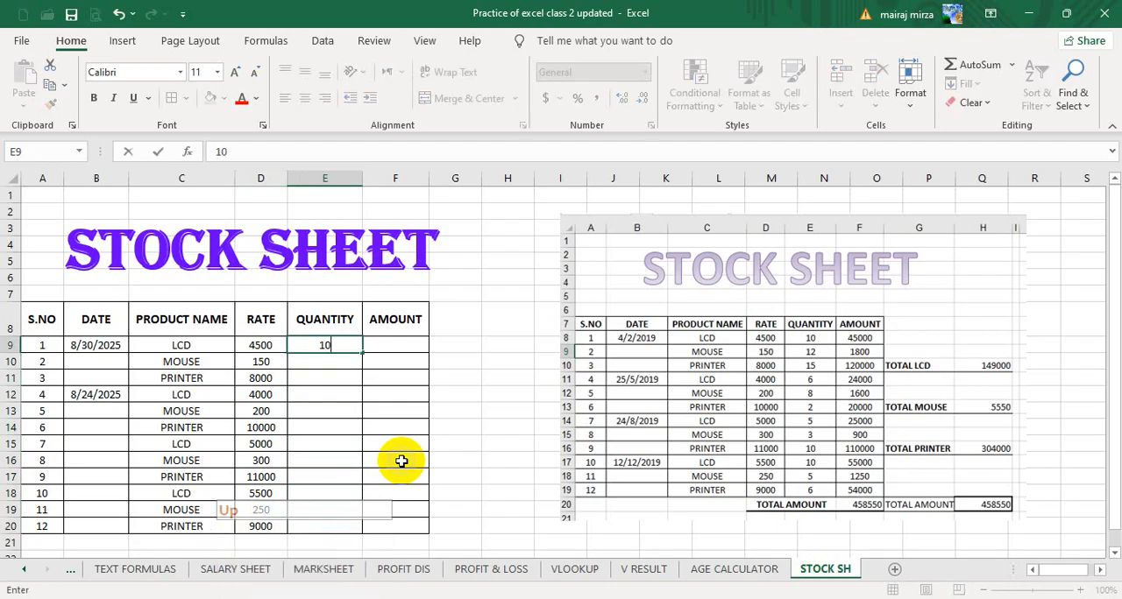
pyautogui.press('Return')
pyautogui.write('12')
pyautogui.press('Return')
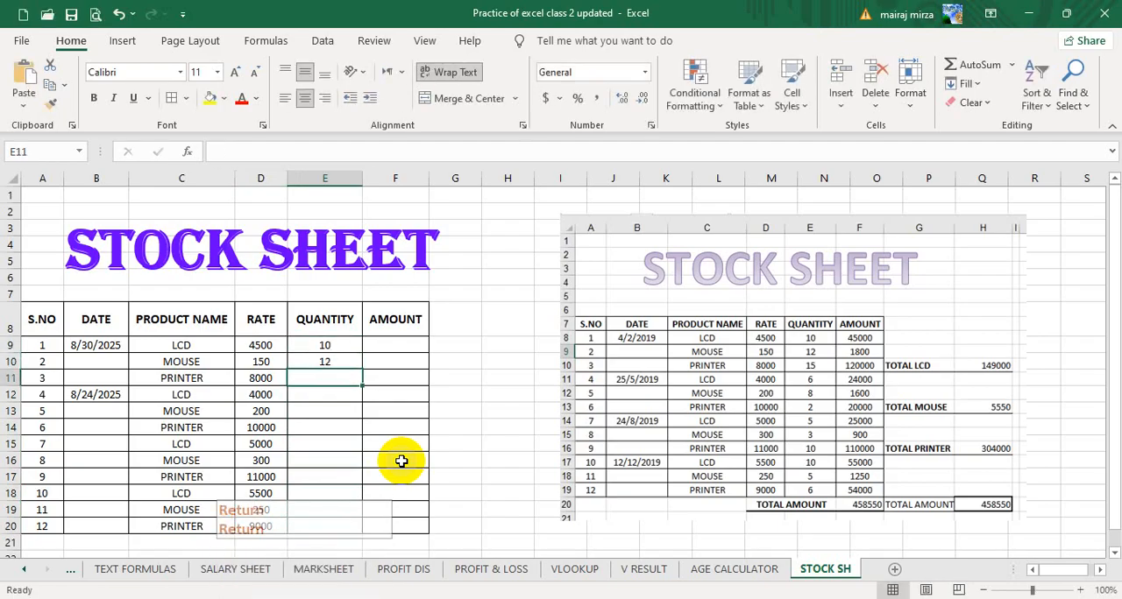
pyautogui.write('15')
pyautogui.press('Return')
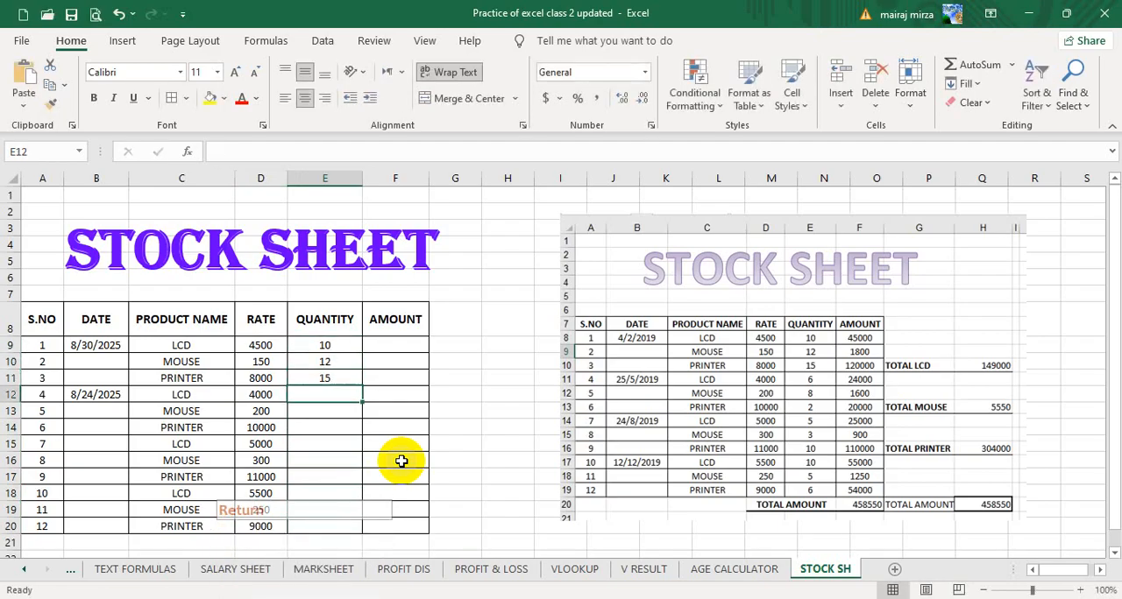
# Enter the quantities 6, 8, 2 and 5 in E12:E15 for serial numbers 4 to 7.
pyautogui.write('6')
pyautogui.press('Return')
pyautogui.write('8')
pyautogui.press('Return')
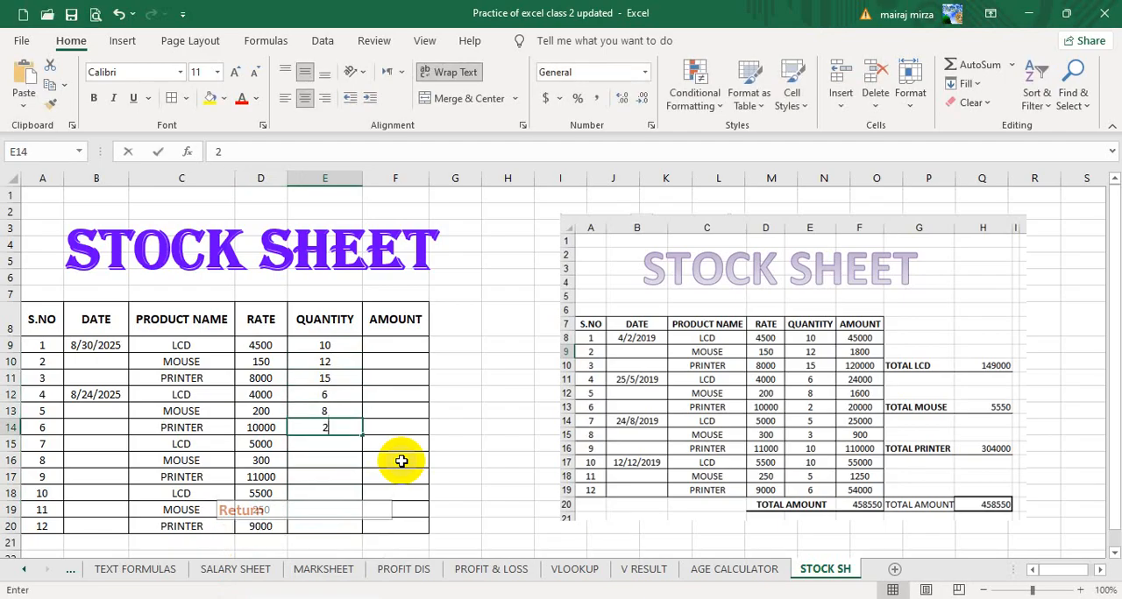
pyautogui.press('Return')
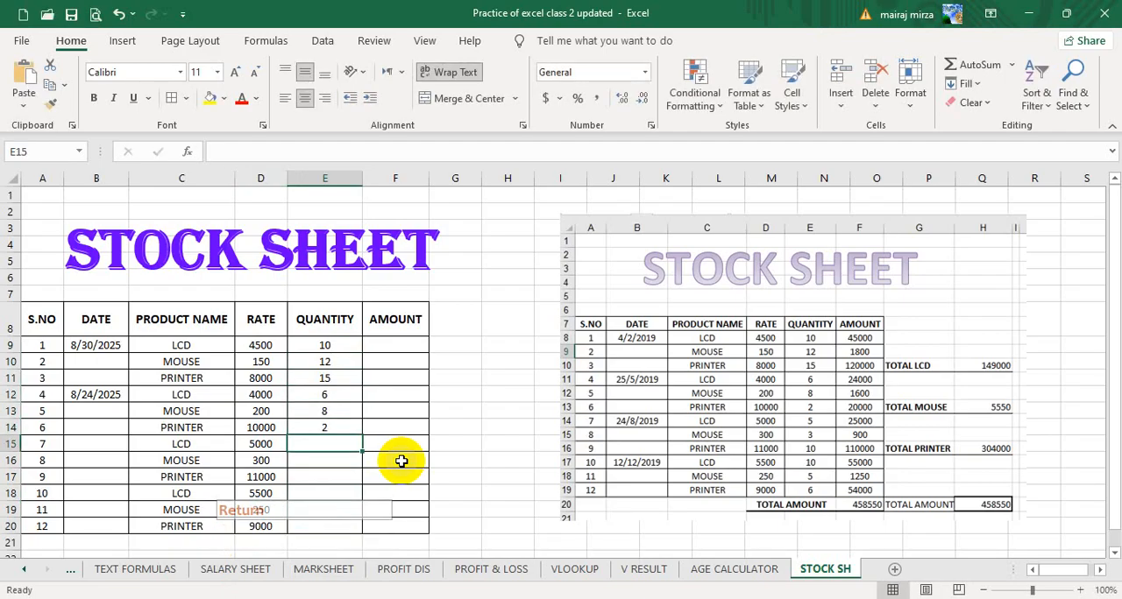
pyautogui.press('Return')
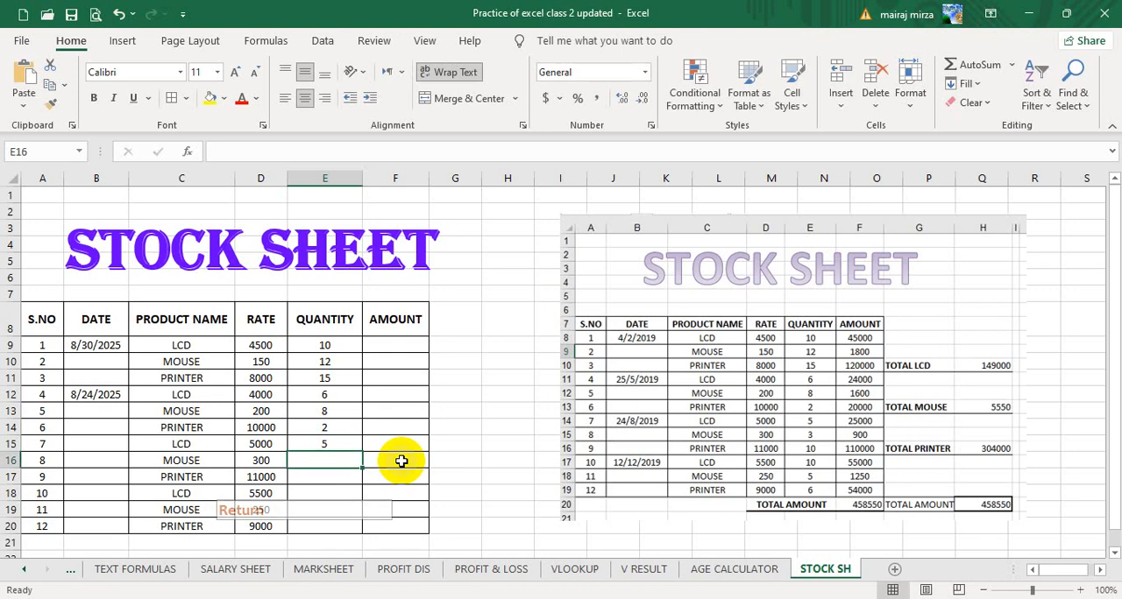
# Complete the QUANTITY column by entering 3, 10, 10, 5 and 6 in E16:E20.
pyautogui.write('3')
pyautogui.press('Return')
pyautogui.write('10')
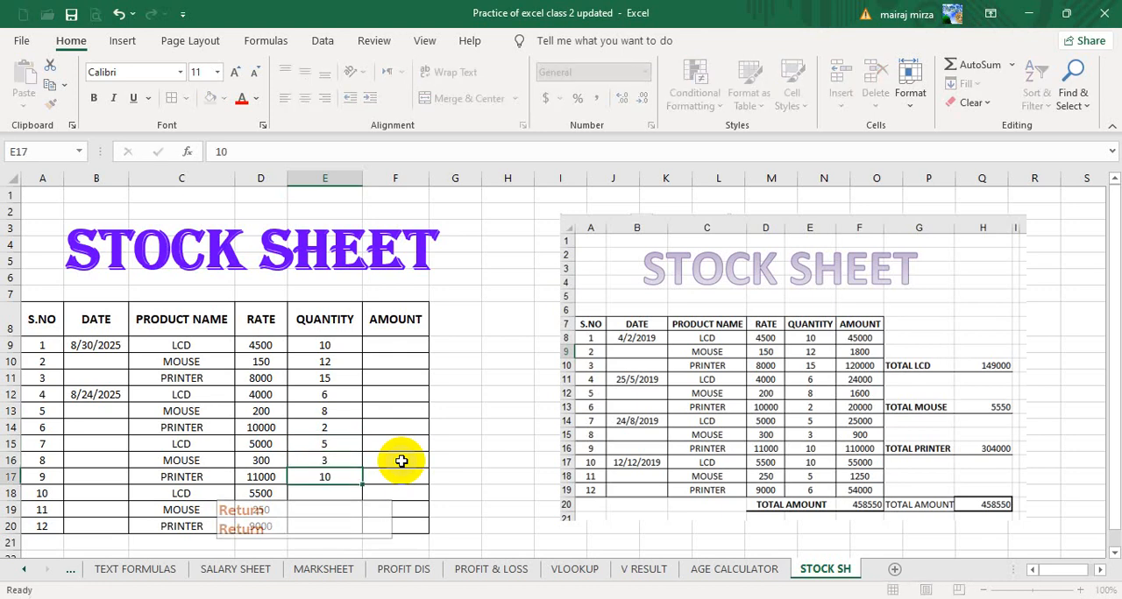
pyautogui.press('Return')
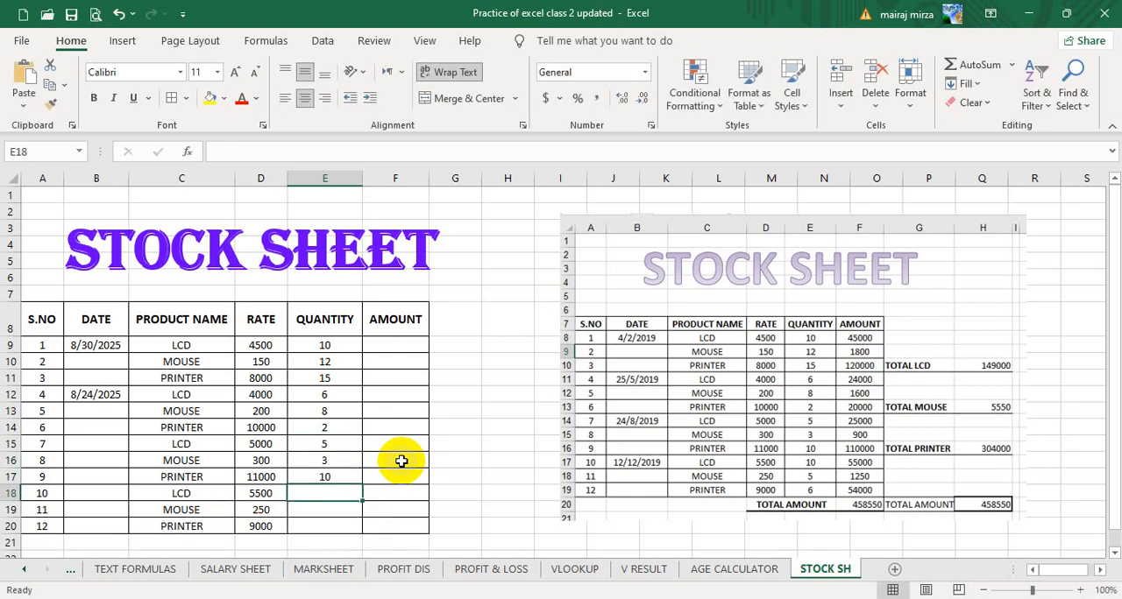
pyautogui.write('10')
pyautogui.press('Return')
pyautogui.write('5')
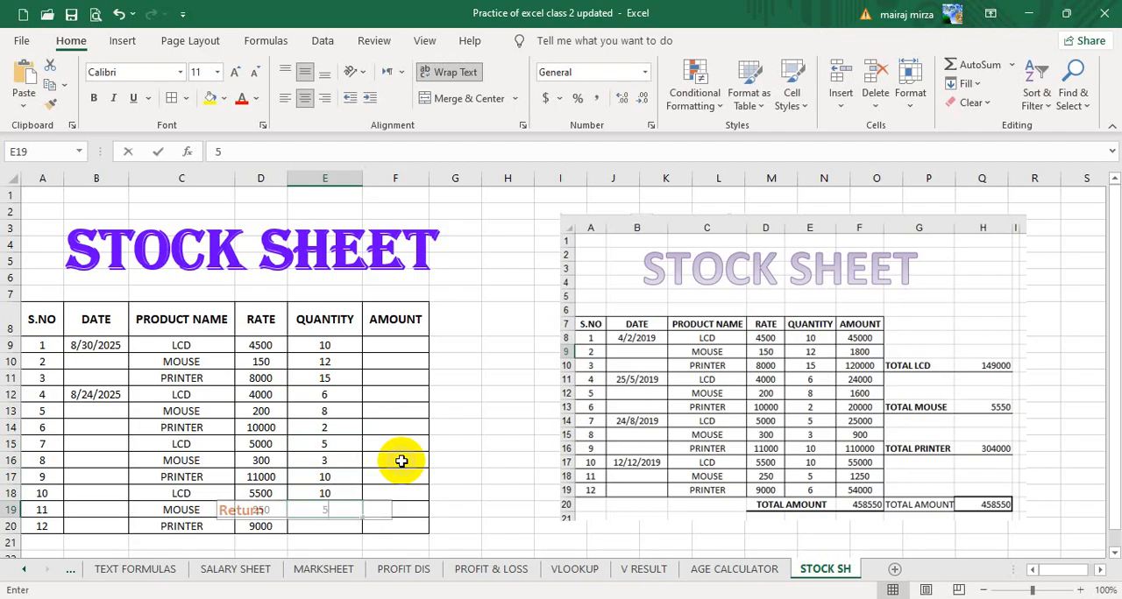
pyautogui.press('Return')
pyautogui.write('6')
pyautogui.press('Return')
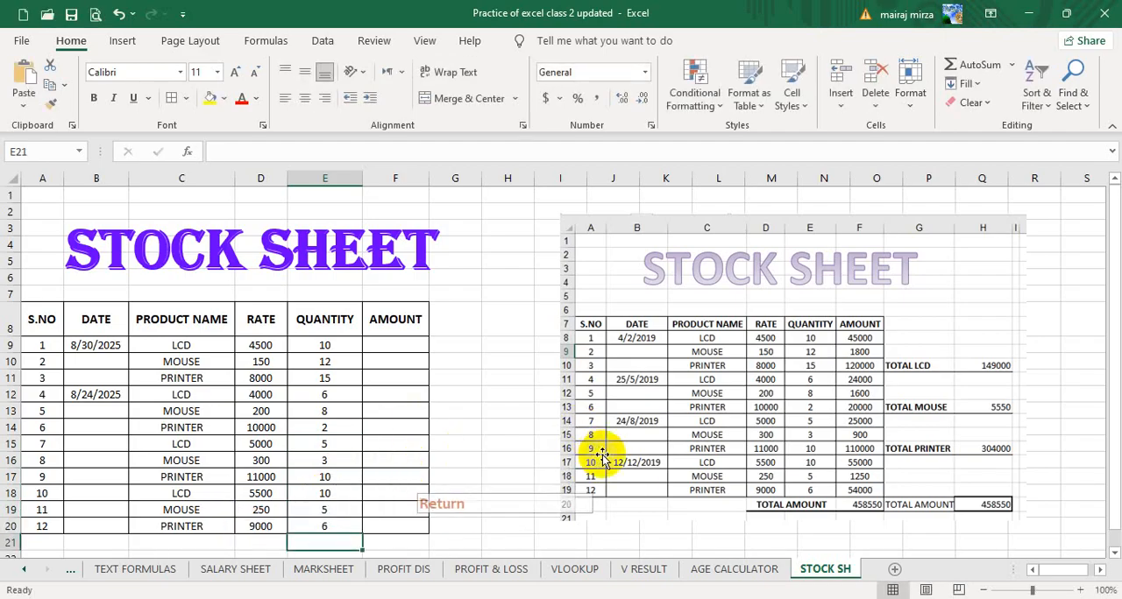
# Select F9, the first empty cell of the AMOUNT column, for the first LCD entry.
pyautogui.click(258, 347)
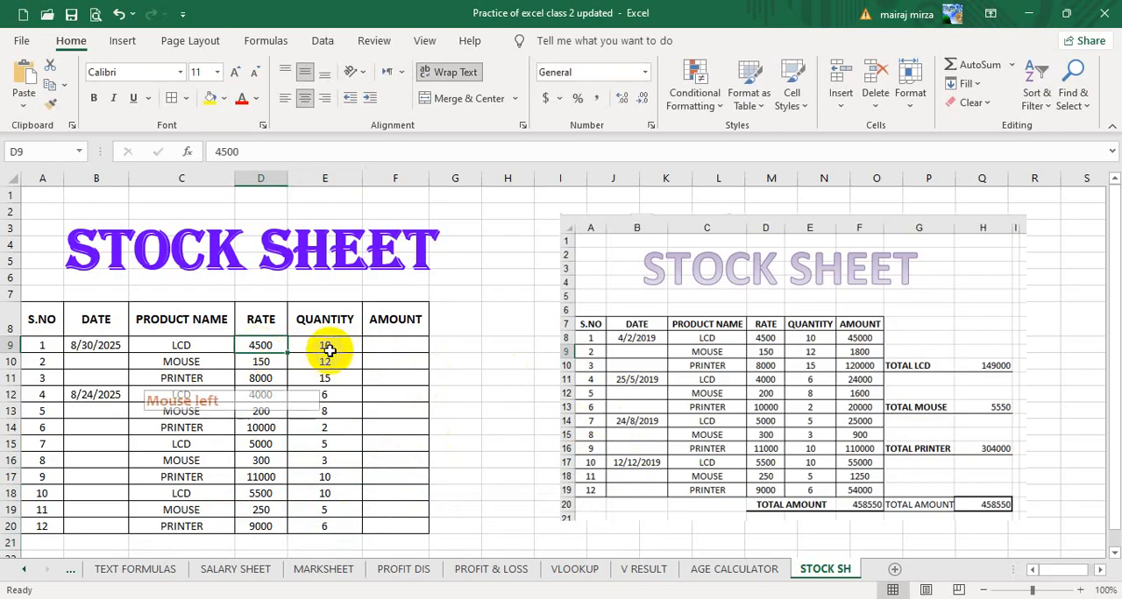
pyautogui.click(408, 349)
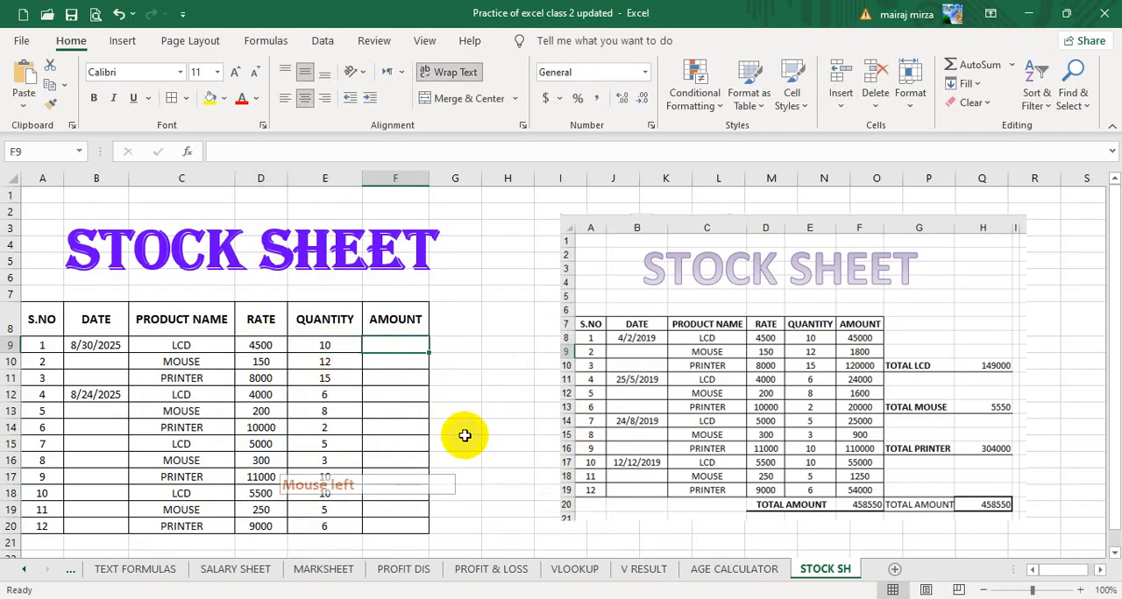
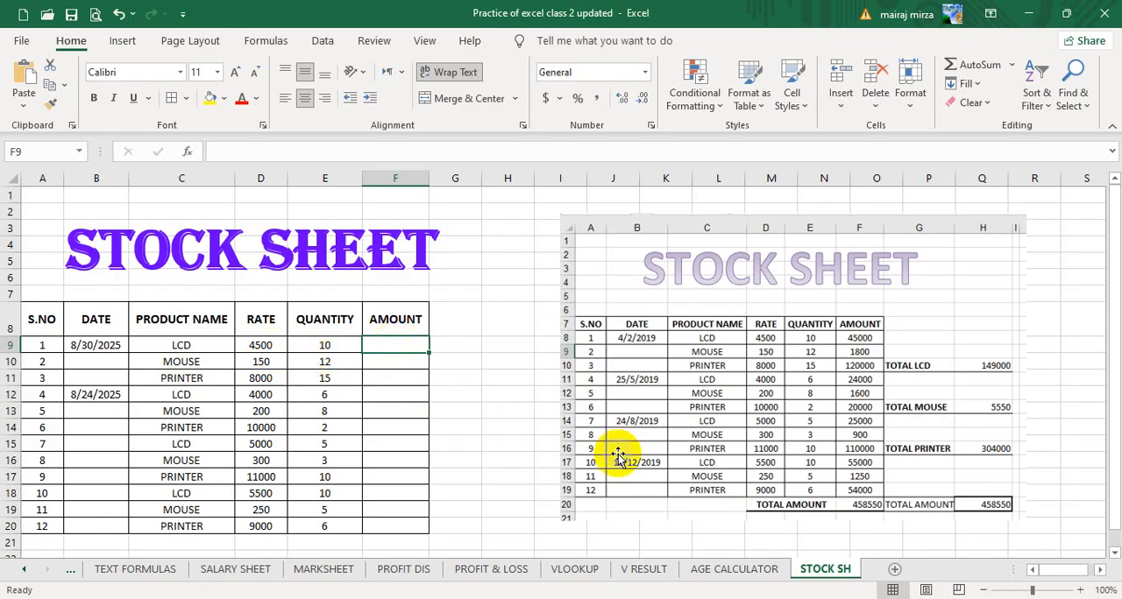
# Calculate the first AMOUNT in F9 as =D9*E9 and fill the formula down through F20.
pyautogui.write('=')
pyautogui.press('Left')
pyautogui.press('Left')
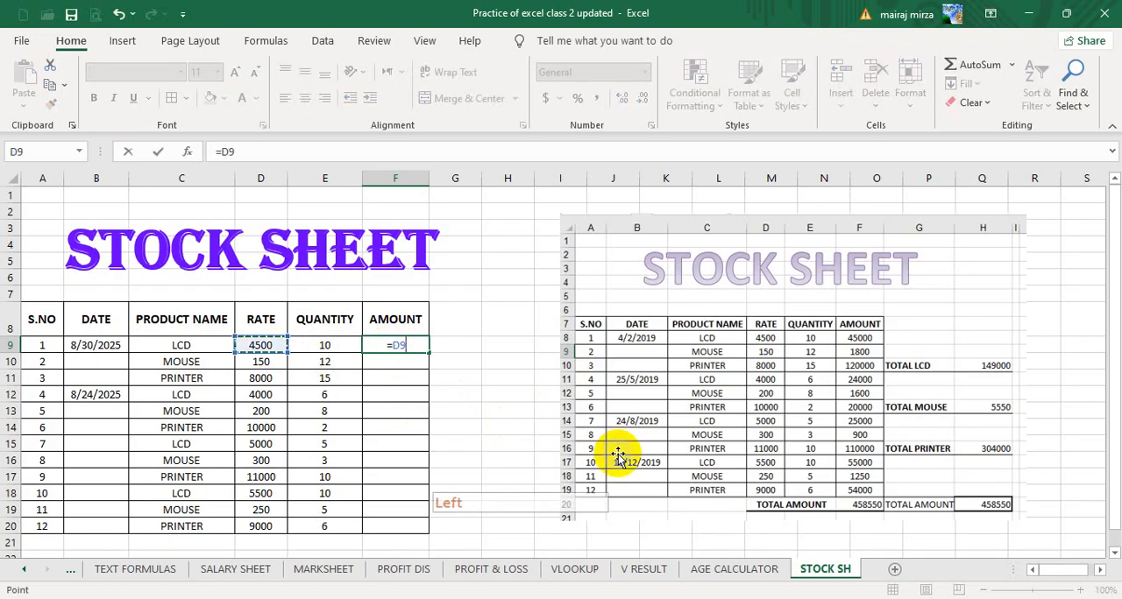
pyautogui.write('*')
pyautogui.press('Left')
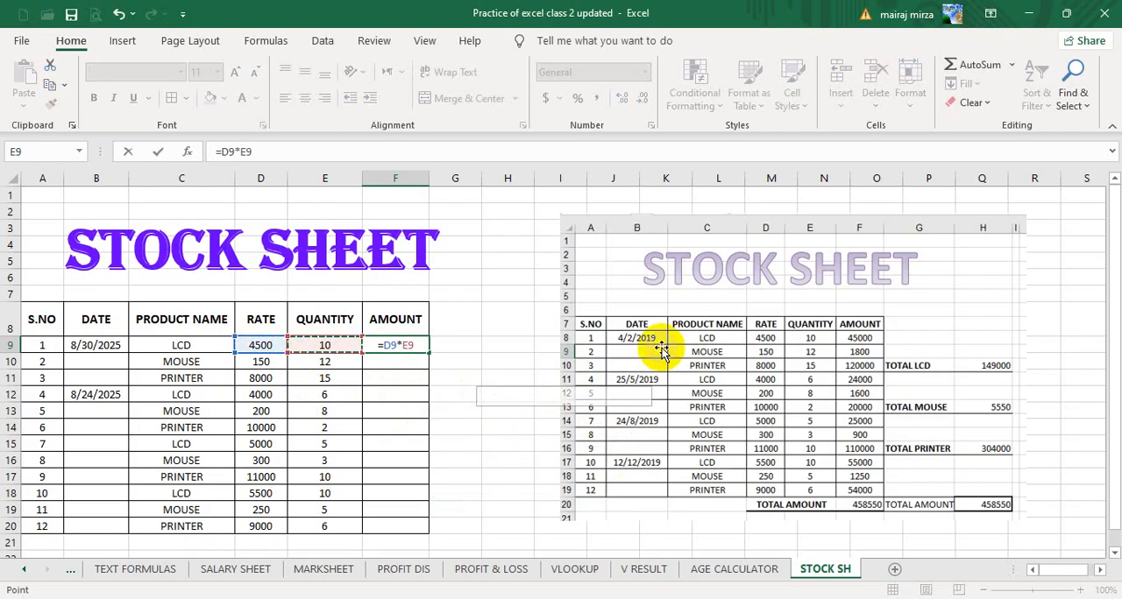
pyautogui.press('Return')
pyautogui.click(401, 347)
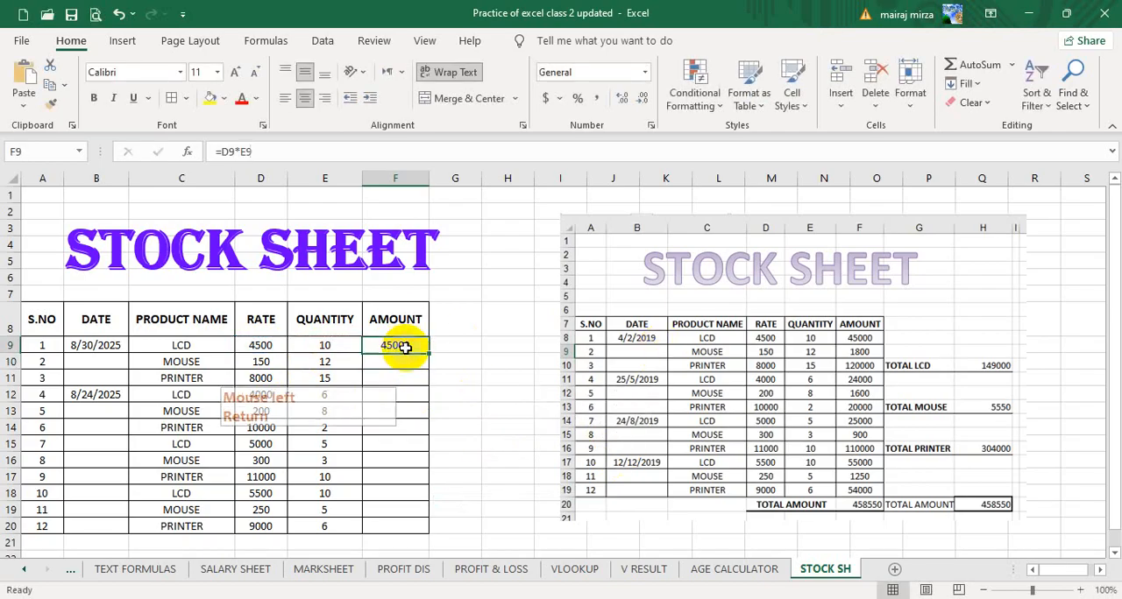
pyautogui.moveTo(430, 354); pyautogui.dragTo(423, 532)
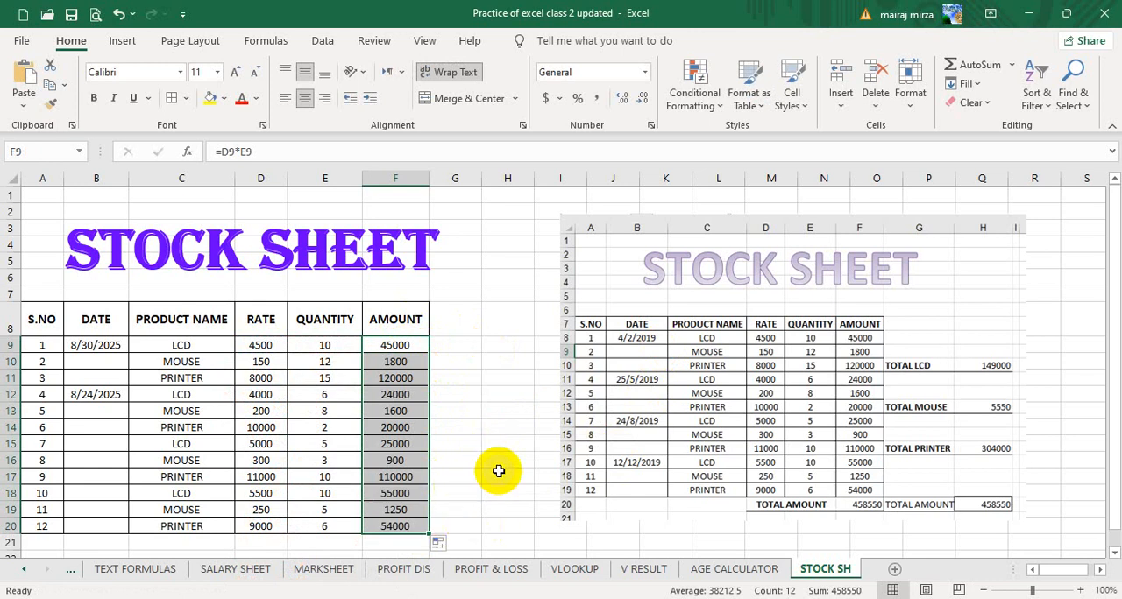
# Merge and center D21:E21 below the table and enter the label TOTAL AMOUNT in it.
pyautogui.scroll(-1, 421, 509)
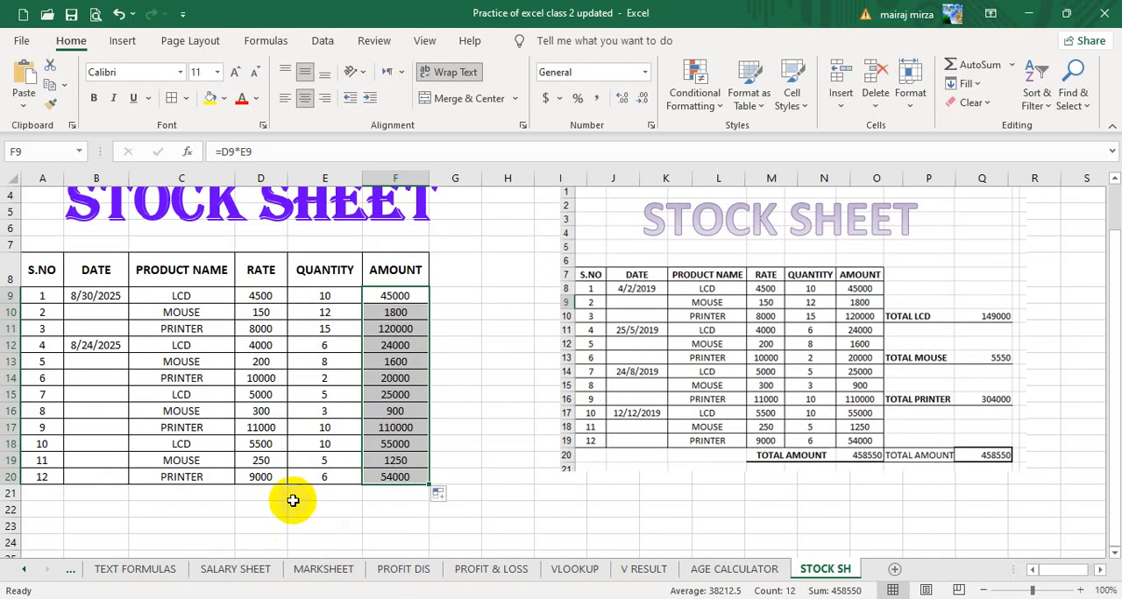
pyautogui.moveTo(265, 497); pyautogui.dragTo(300, 492)
pyautogui.click(457, 105)
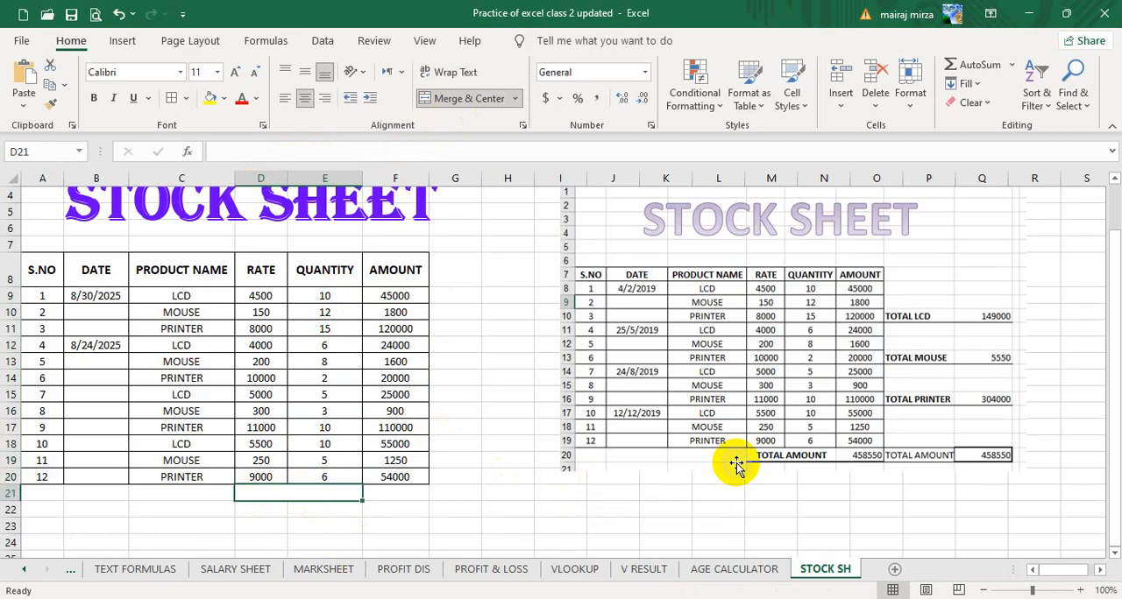
pyautogui.write('TOTAL AMOUNT')
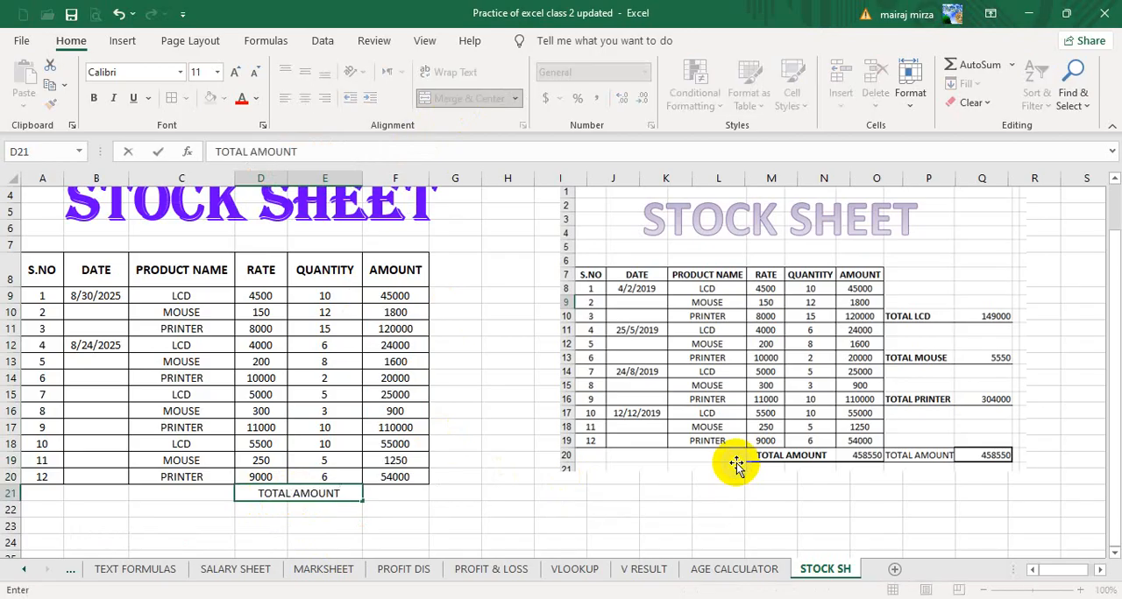
pyautogui.press('Tab')
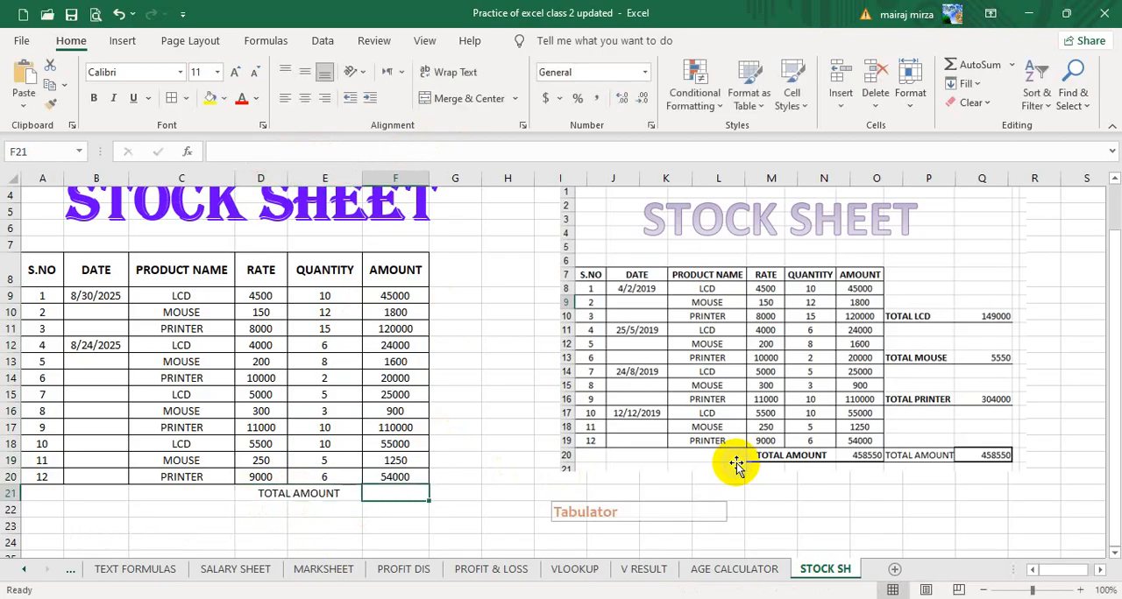
# Sum the amounts F9:F20 in F21 and clear that result again.
pyautogui.hotkey('alt', '=')
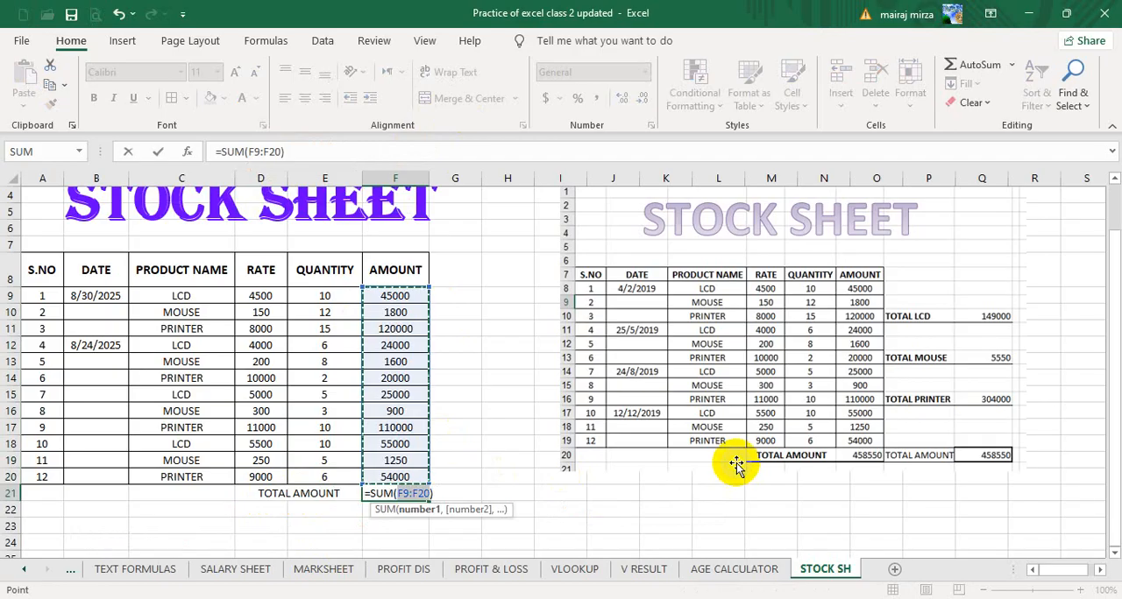
pyautogui.press('Return')
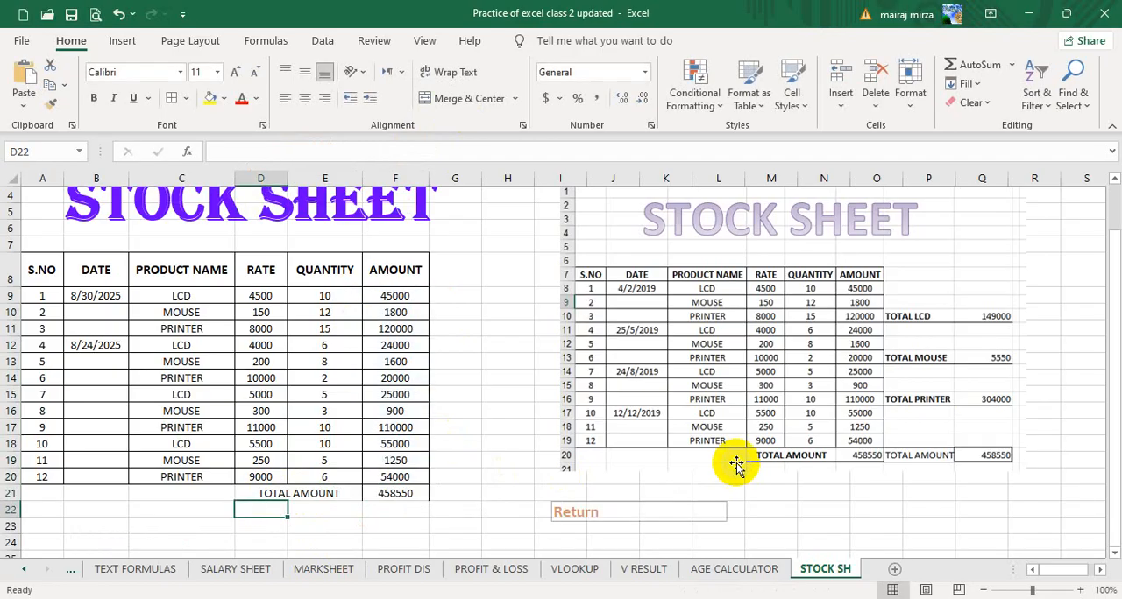
pyautogui.click(401, 494)
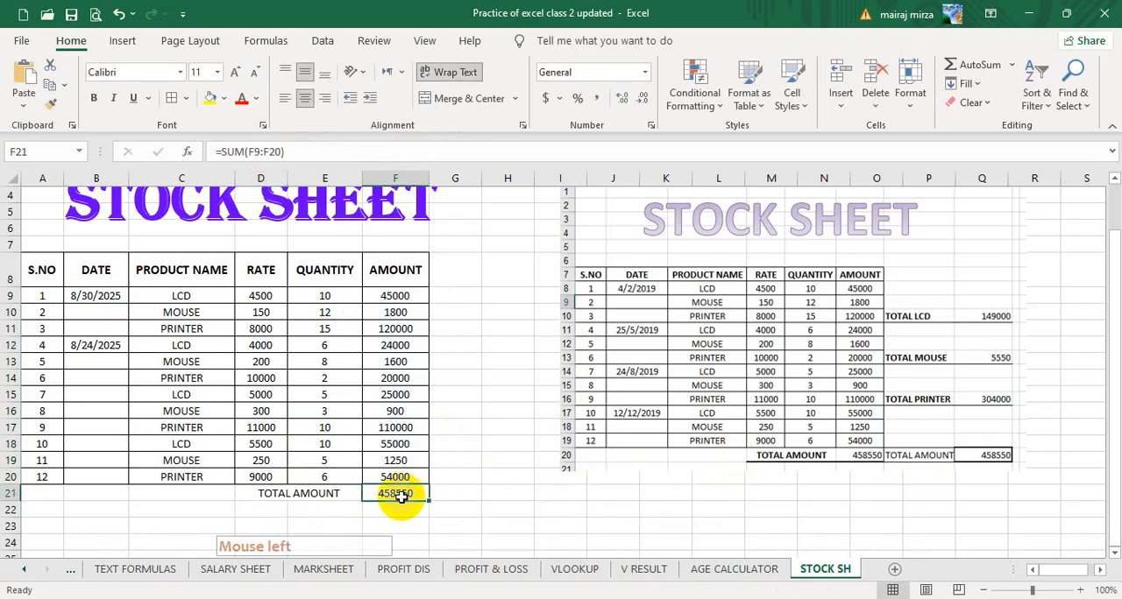
pyautogui.press('Delete')
pyautogui.click(505, 496)
# Total the AMOUNT column in F21 with AutoSum over F9:F20.
pyautogui.click(387, 496)
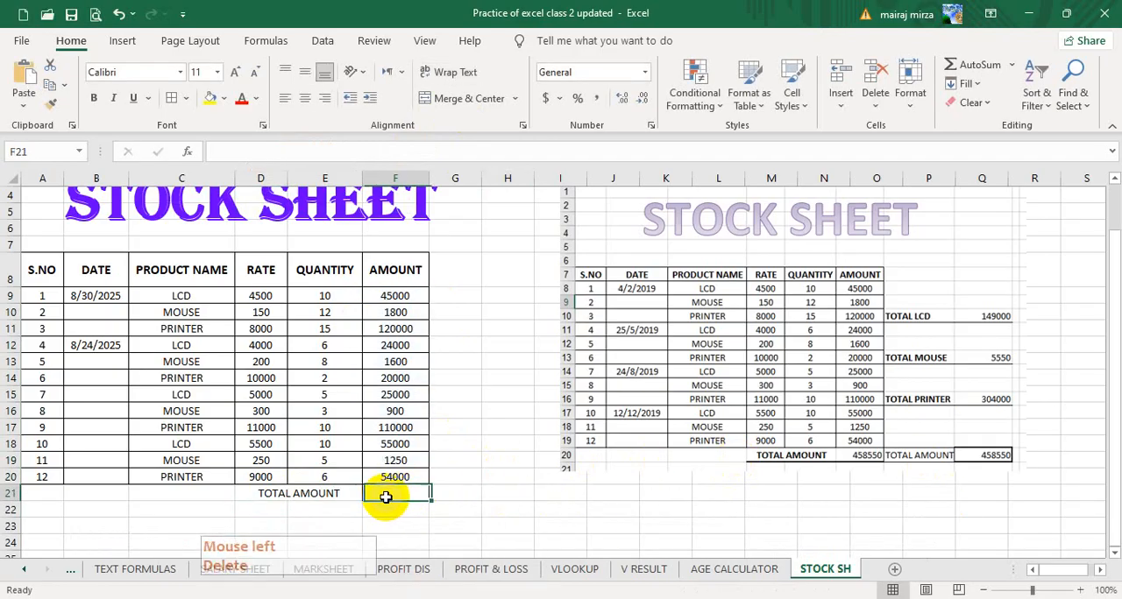
pyautogui.click(975, 64)
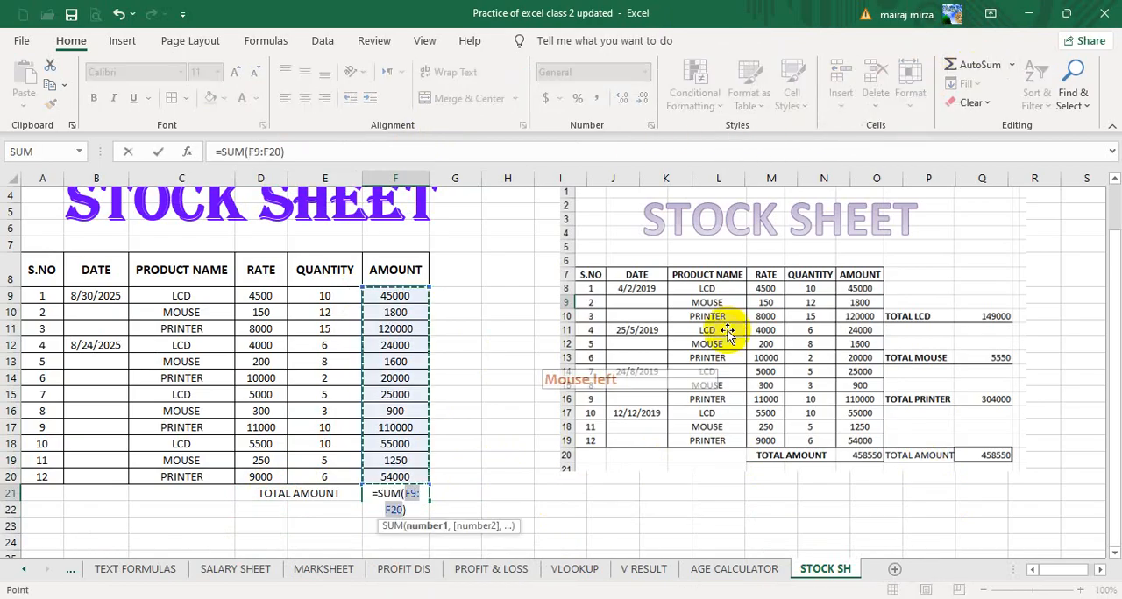
pyautogui.press('Return')
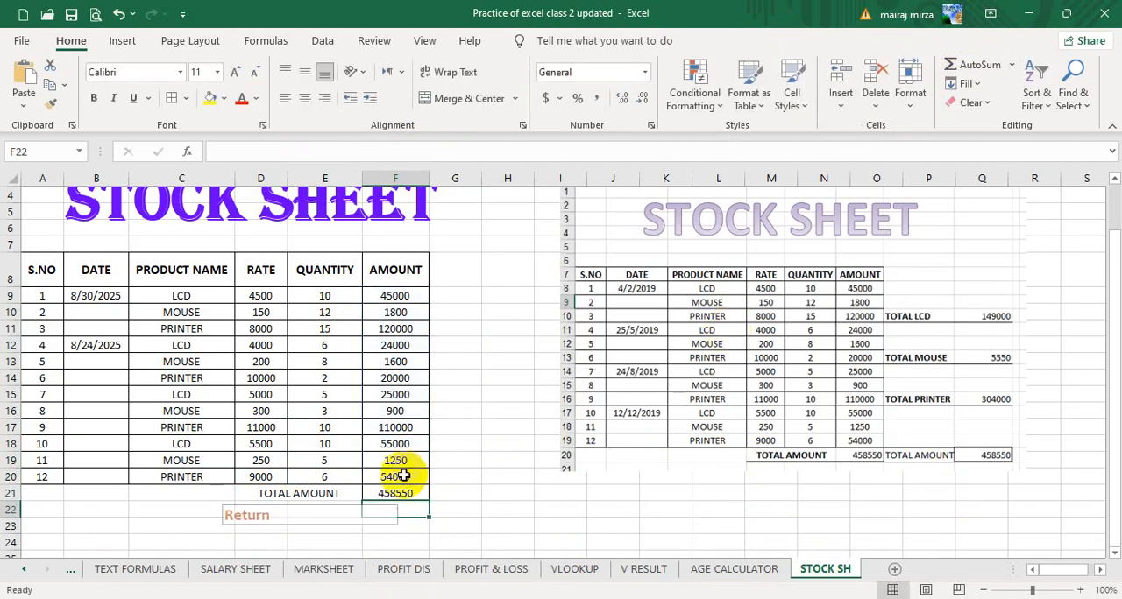
# Make the TOTAL AMOUNT label and its sum in D21:F21 bold.
pyautogui.click(358, 493)
pyautogui.moveTo(361, 493); pyautogui.dragTo(377, 491)
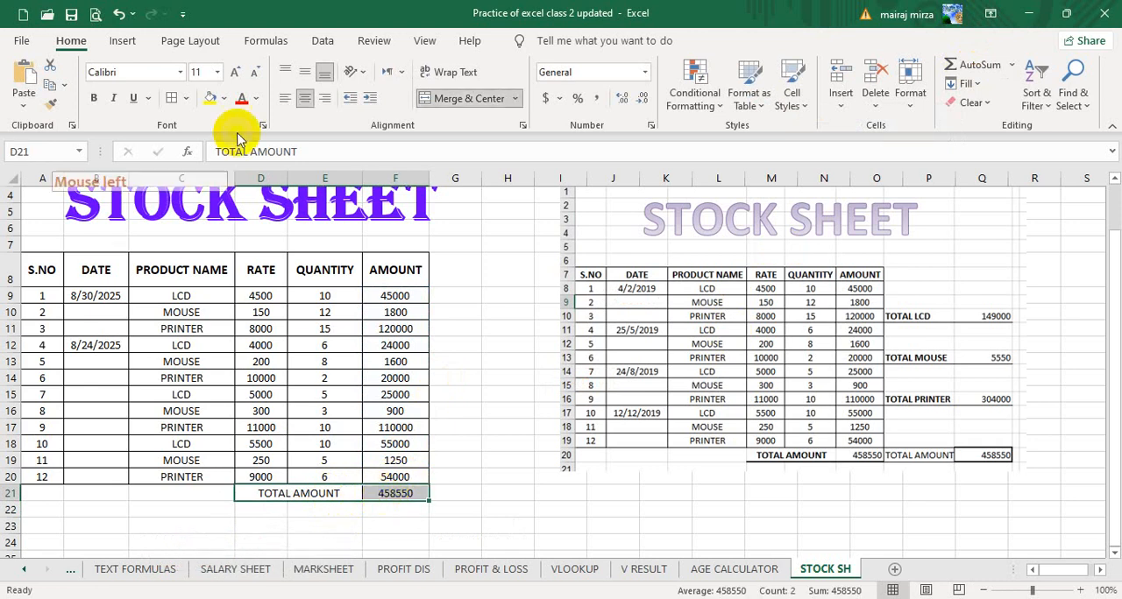
pyautogui.click(98, 102)
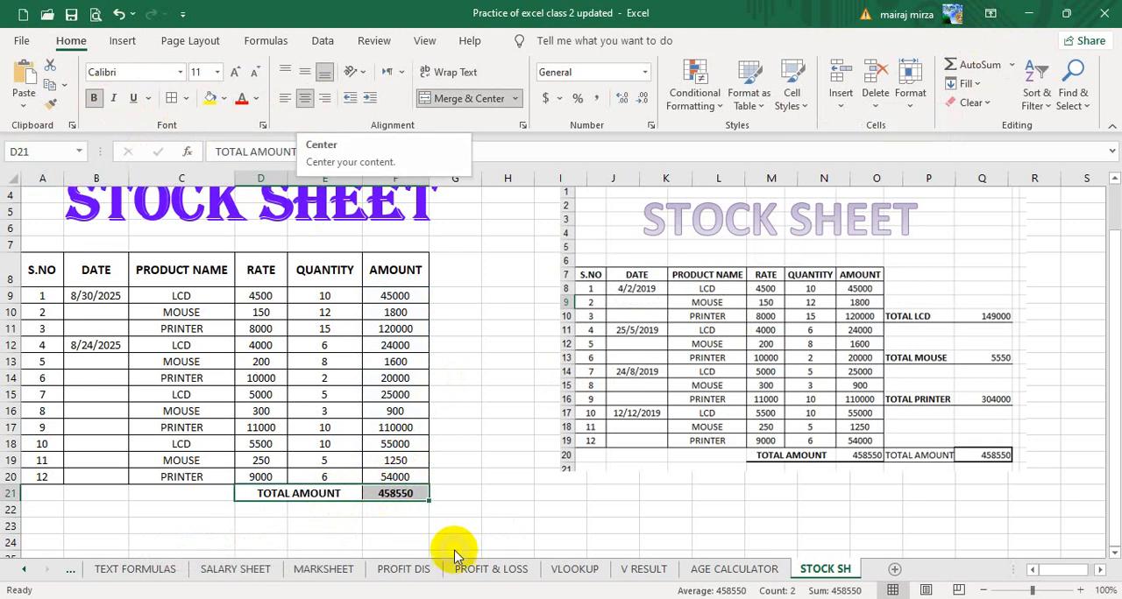
pyautogui.click(496, 477)
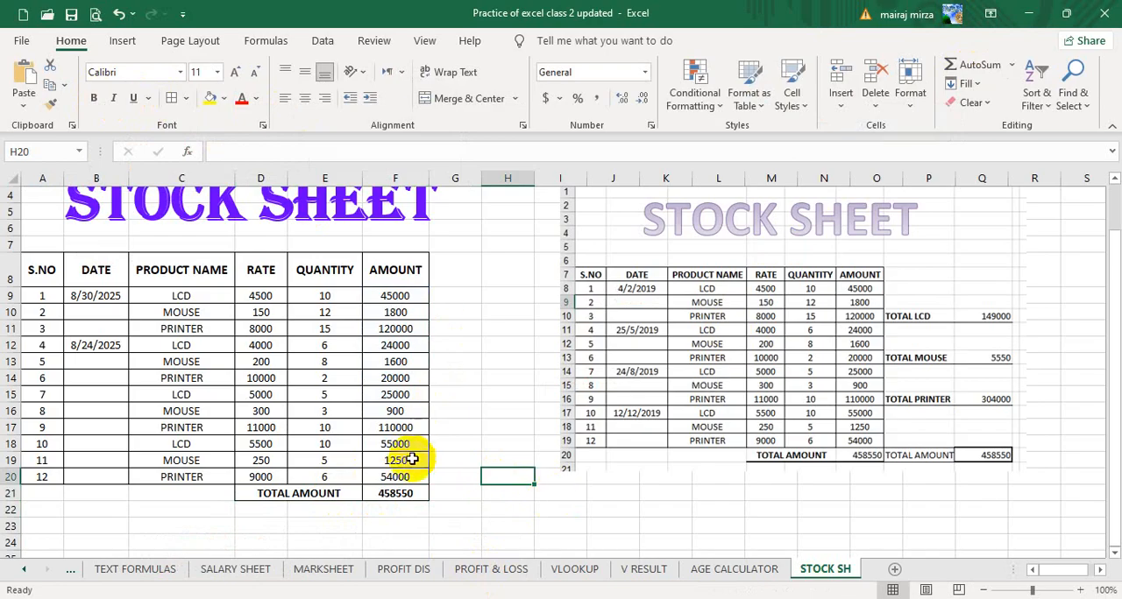
pyautogui.click(402, 494)
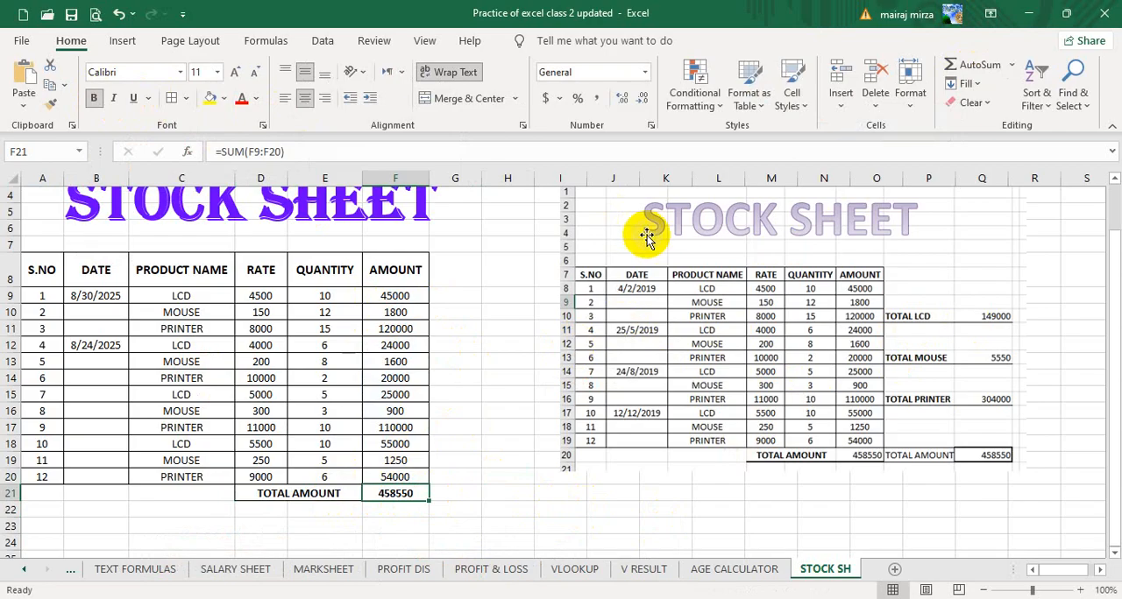
# Shift the reference picture slightly down and away from the table, and enter the label TOTAL LCD in G11.
pyautogui.moveTo(646, 237); pyautogui.dragTo(659, 285)
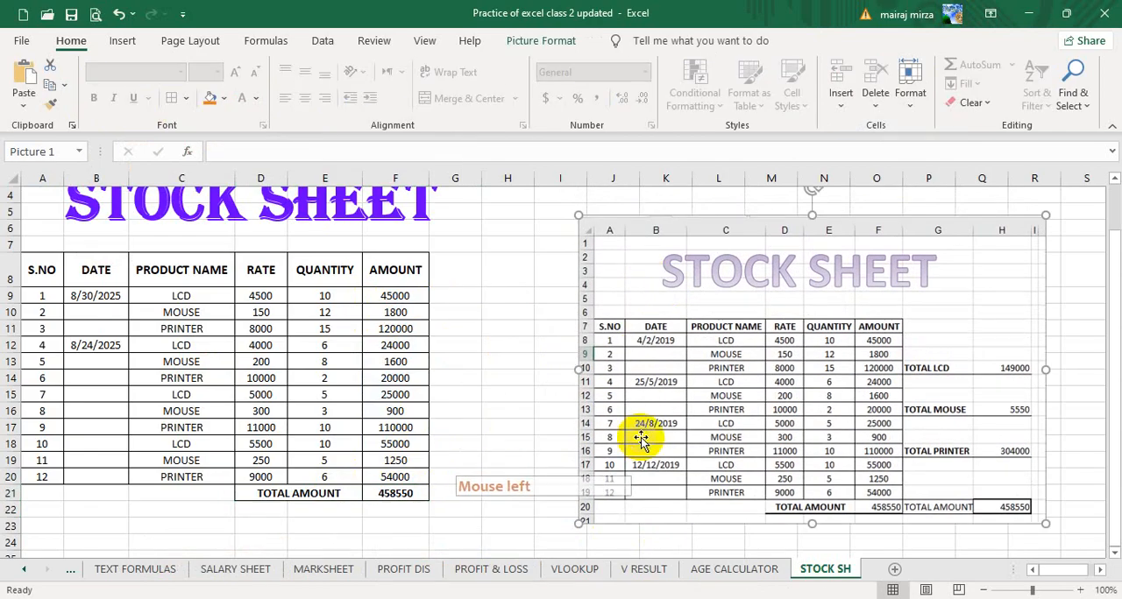
pyautogui.click(447, 333)
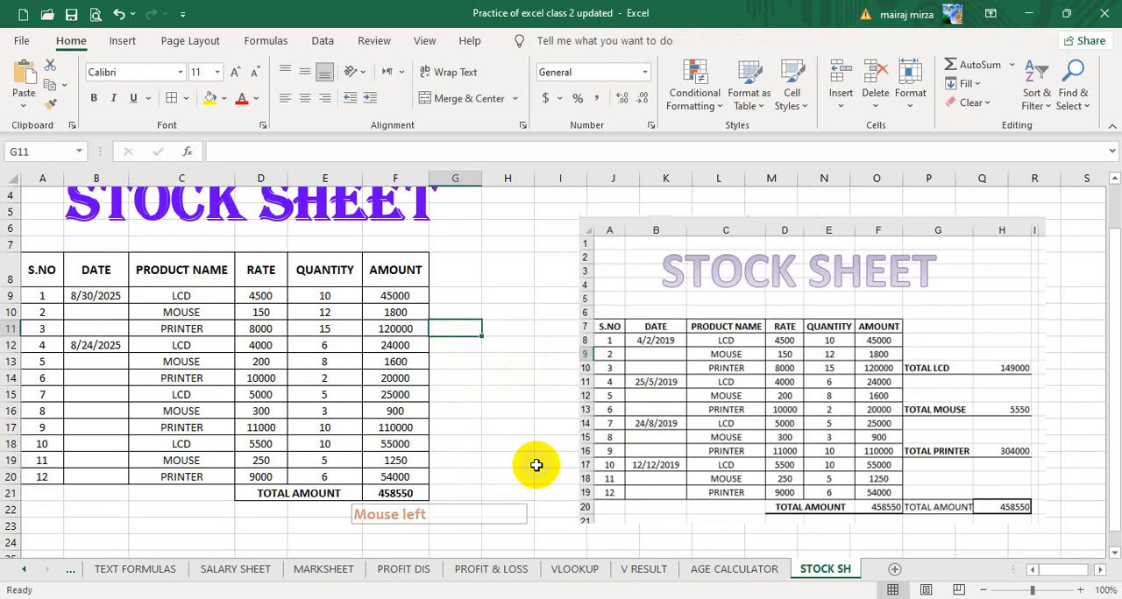
pyautogui.write('TOTAL')
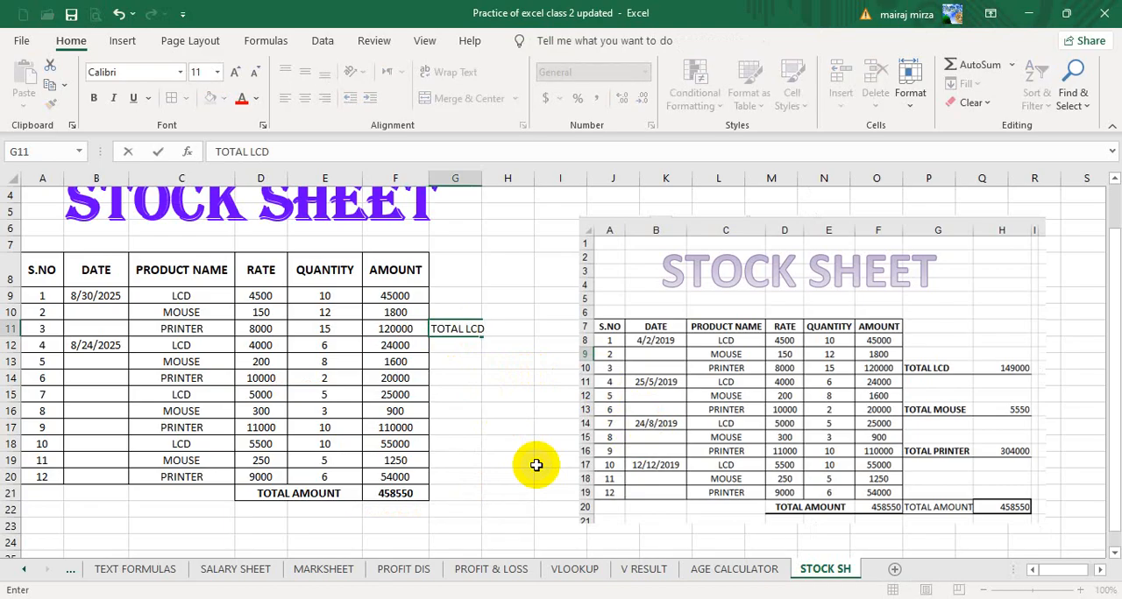
pyautogui.write(' LCD')
pyautogui.press('Return')
pyautogui.press('Return')
pyautogui.press('Return')
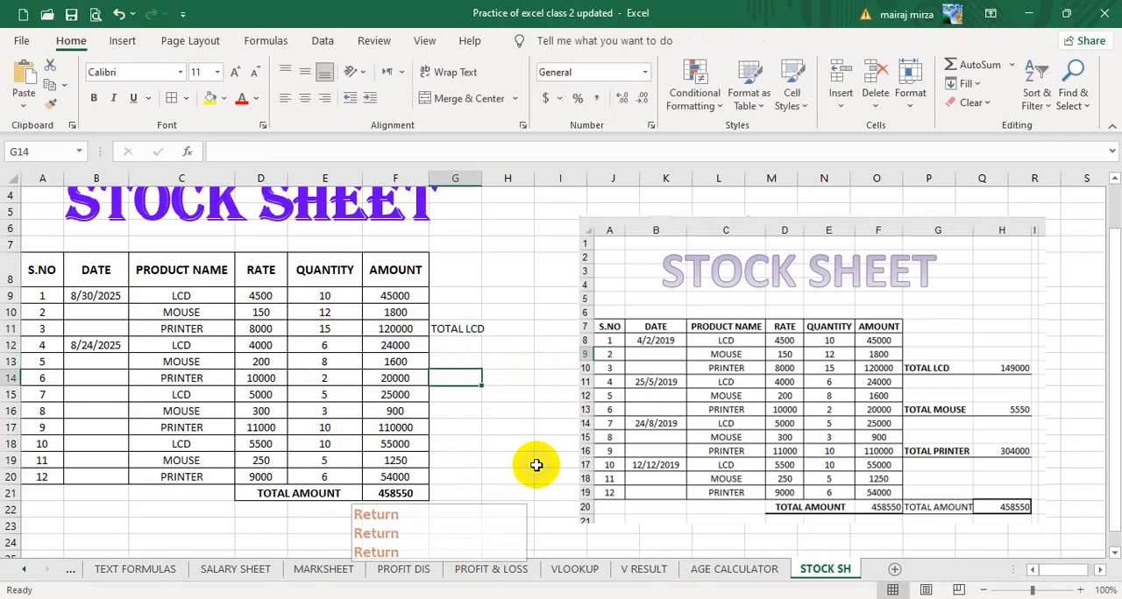
# Enter the labels TOTAL MOUSE in G14 and TOTAL PRINTER in G17.
pyautogui.write('T')
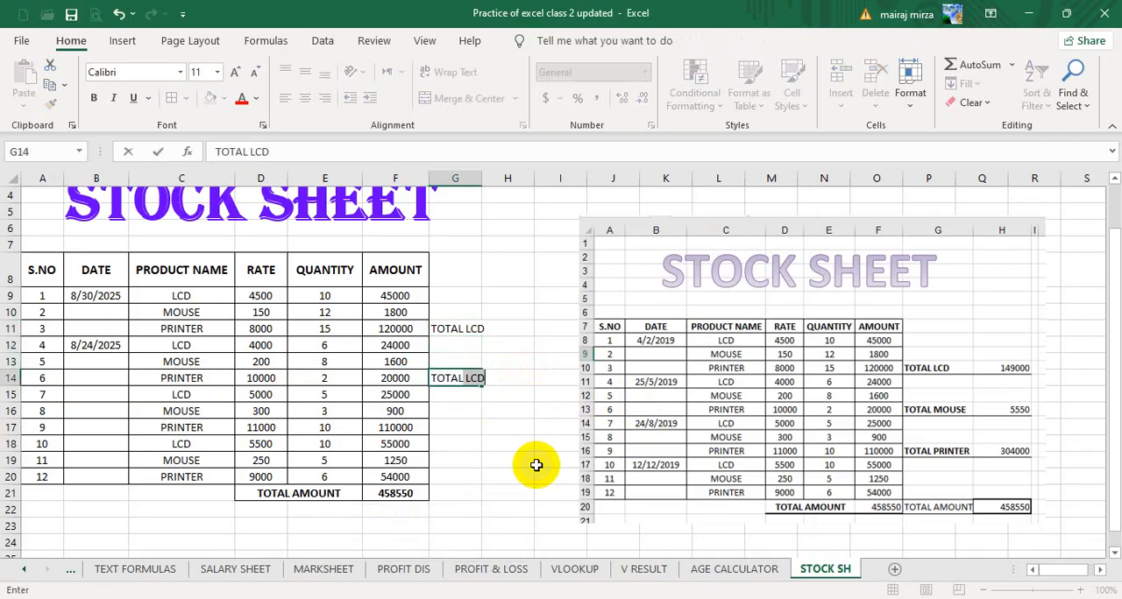
pyautogui.write('OTAL MOUSE')
pyautogui.press('Return')
pyautogui.press('Return')
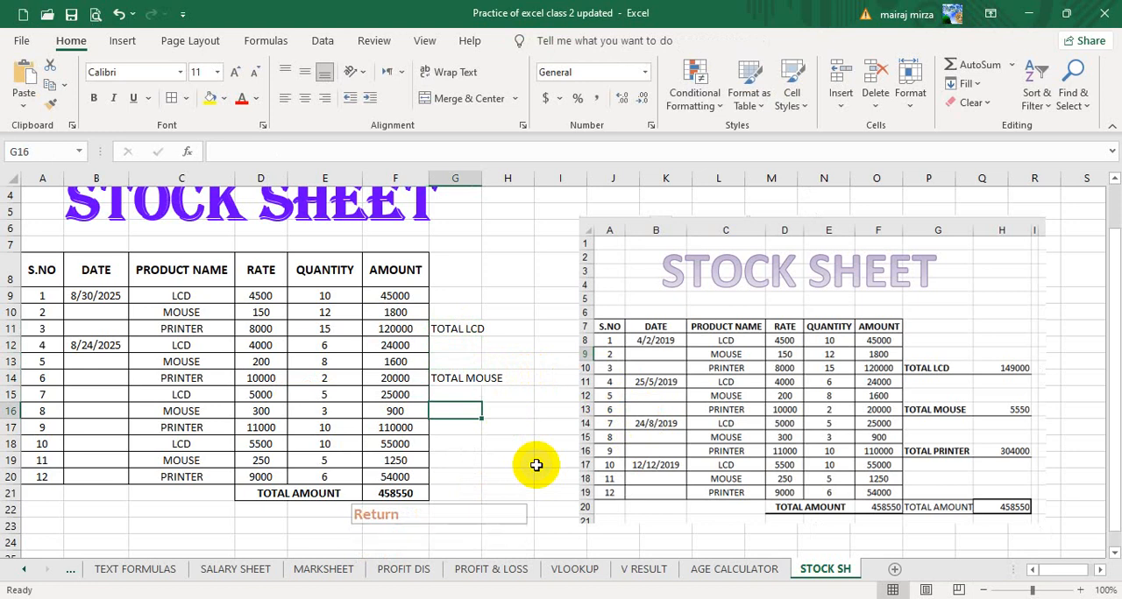
pyautogui.press('Return')
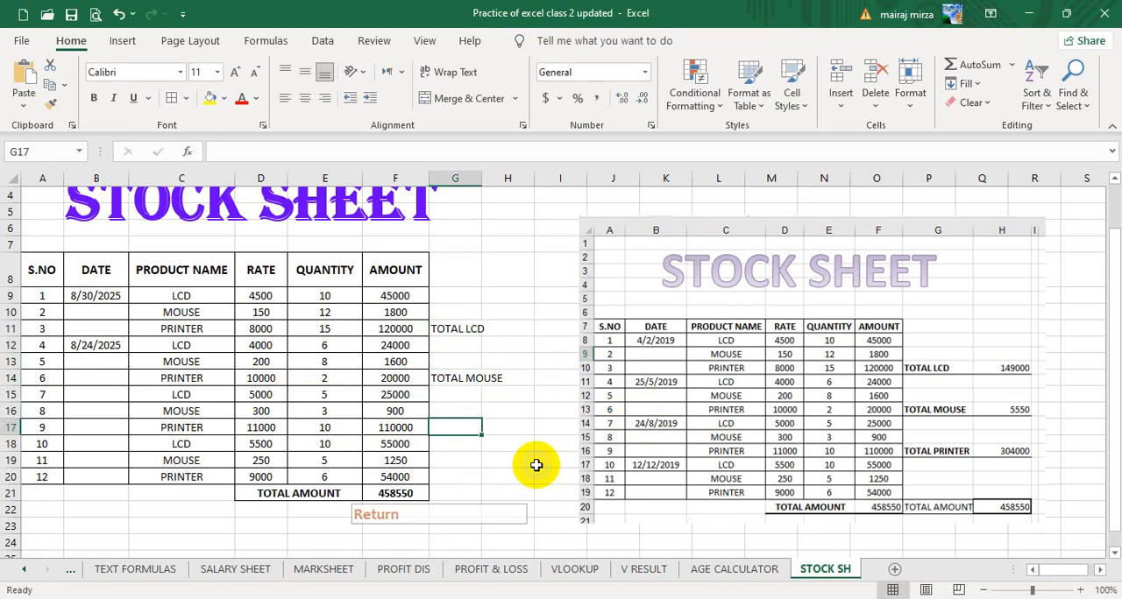
pyautogui.write('TOTAL ')
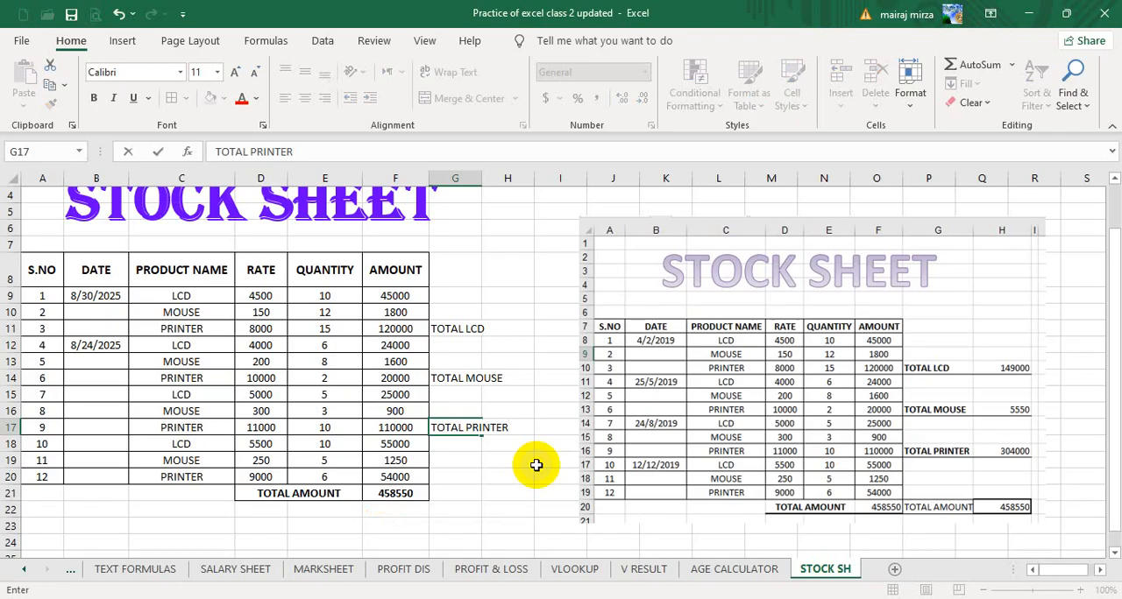
pyautogui.write('PRINTER')
pyautogui.click(542, 428)
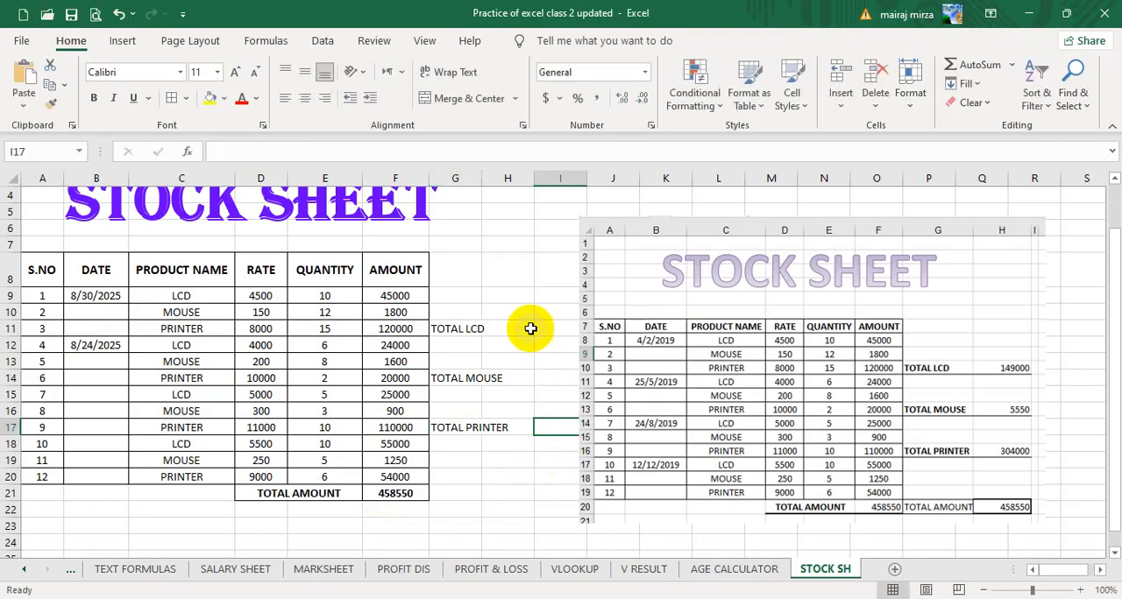
# Widen columns G and H so that the product total labels fit within column G.
pyautogui.click(556, 340)
pyautogui.click(548, 329)
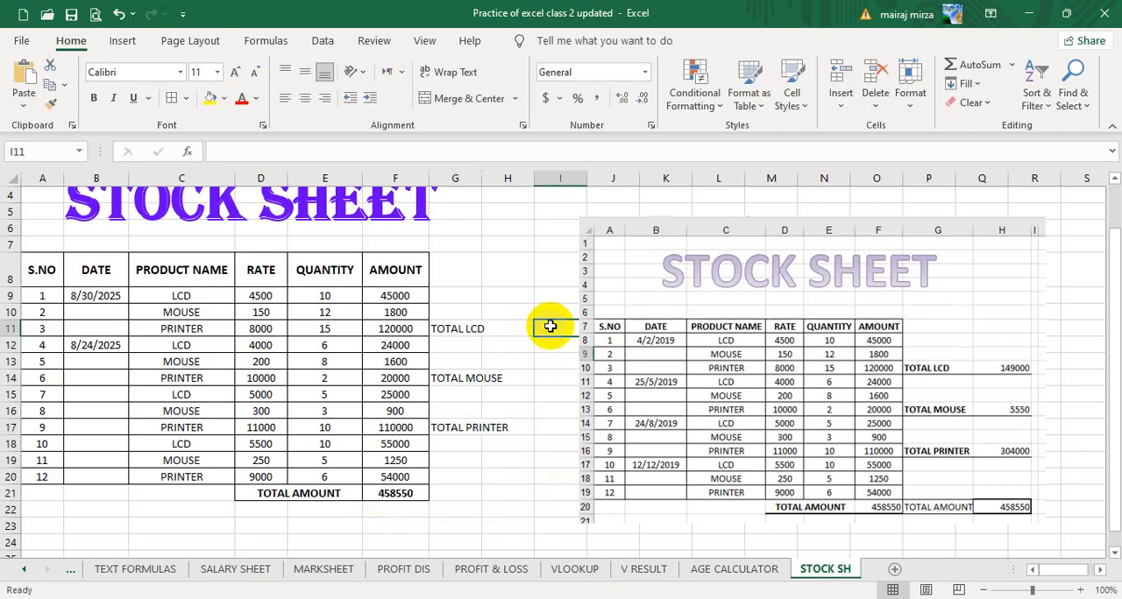
pyautogui.click(508, 326)
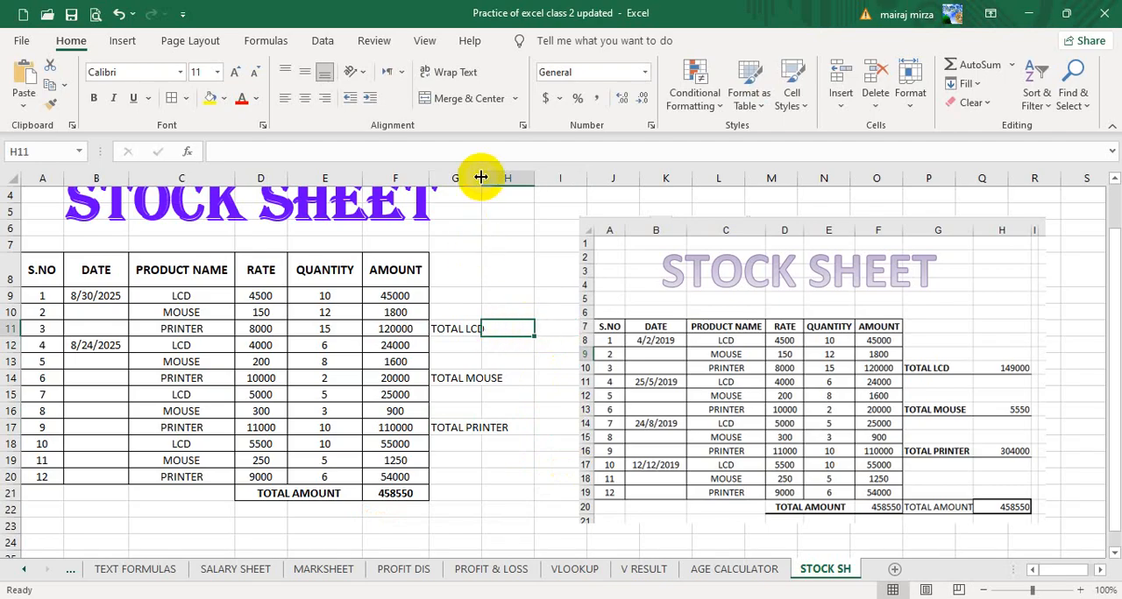
pyautogui.moveTo(481, 178); pyautogui.dragTo(572, 178)
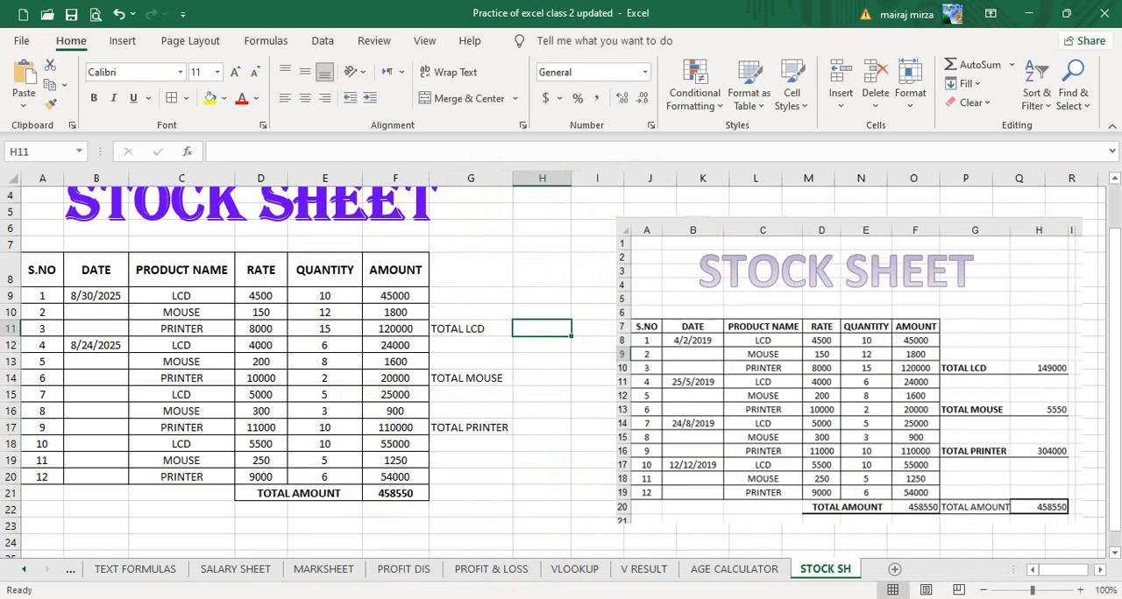
# Switch to the NORMAL EXCEL LESSONS workbook and examine the TOTAL LCD formula in H10 of the 2 STOCK SHEET sheet.
pyautogui.click(424, 598)
pyautogui.click(364, 556)
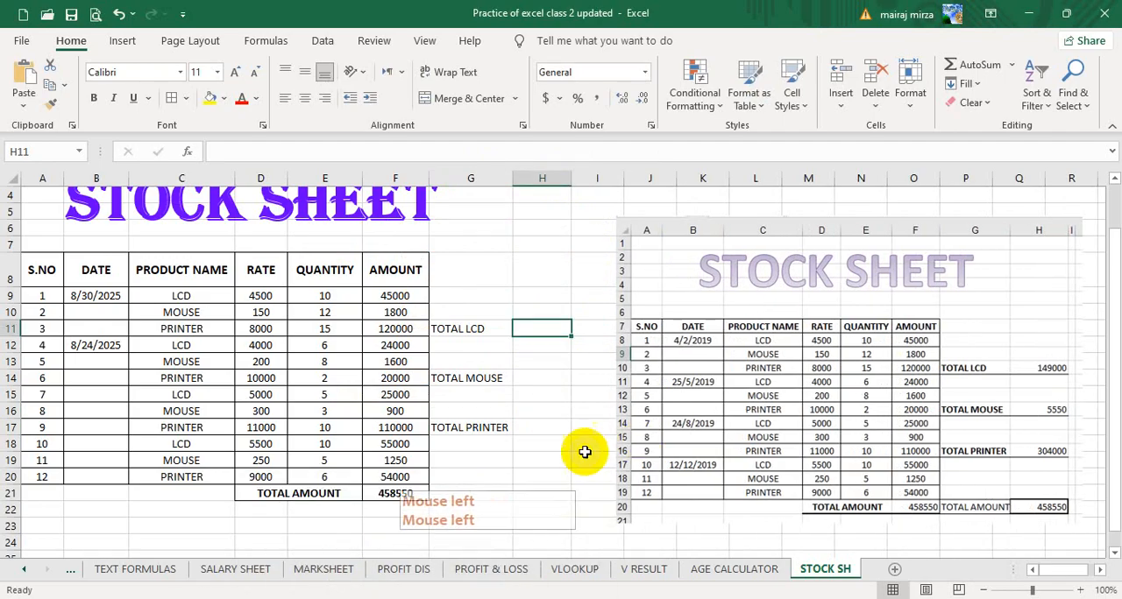
pyautogui.click(426, 598)
pyautogui.click(570, 535)
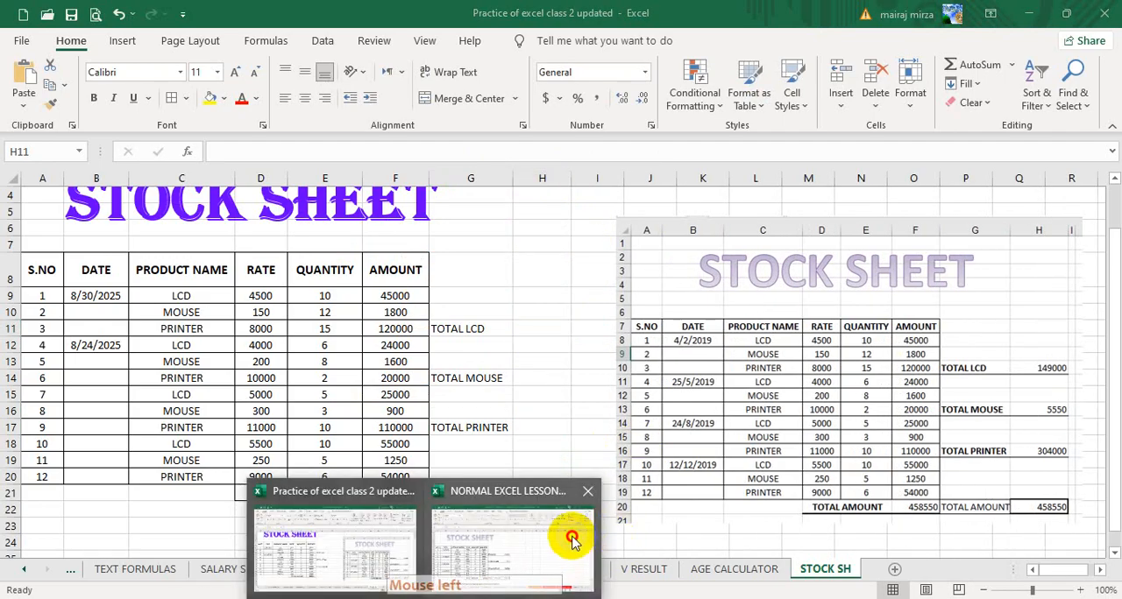
pyautogui.click(521, 342)
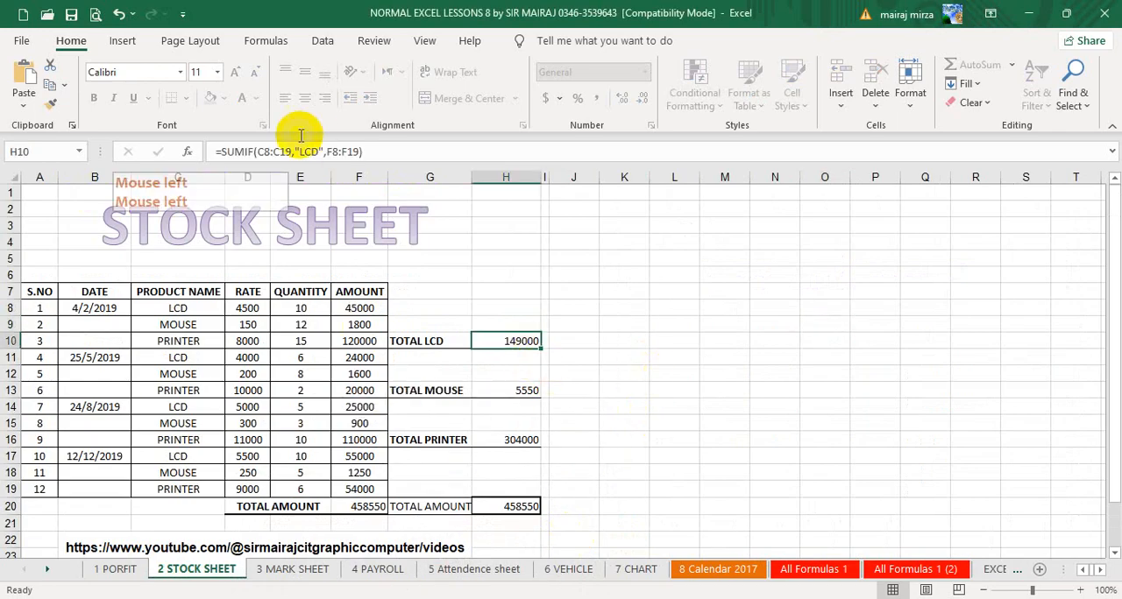
pyautogui.click(241, 156)
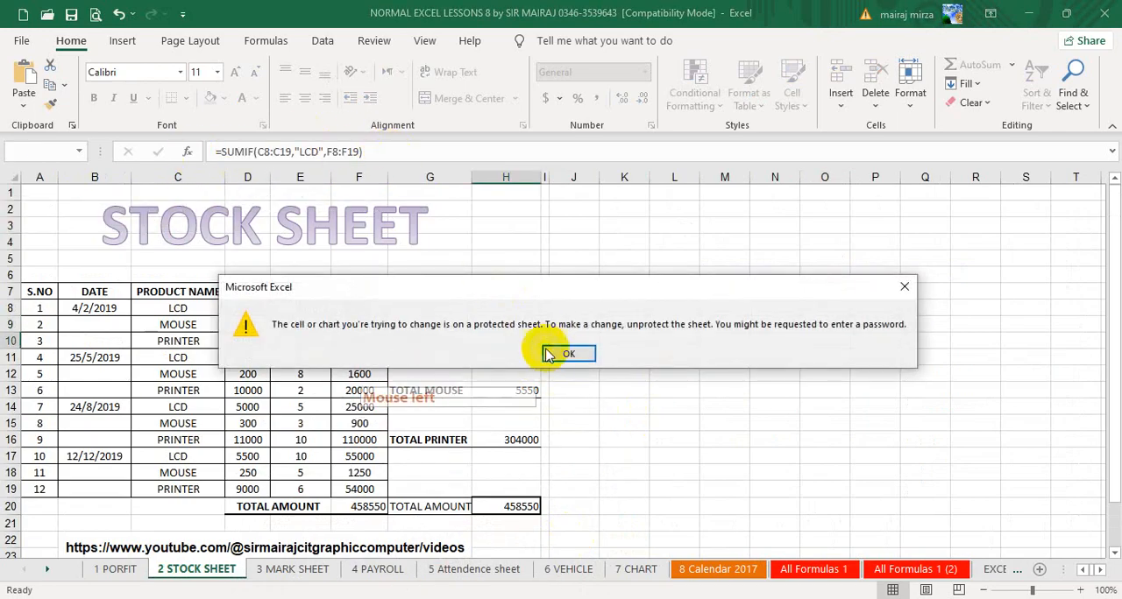
pyautogui.click(567, 352)
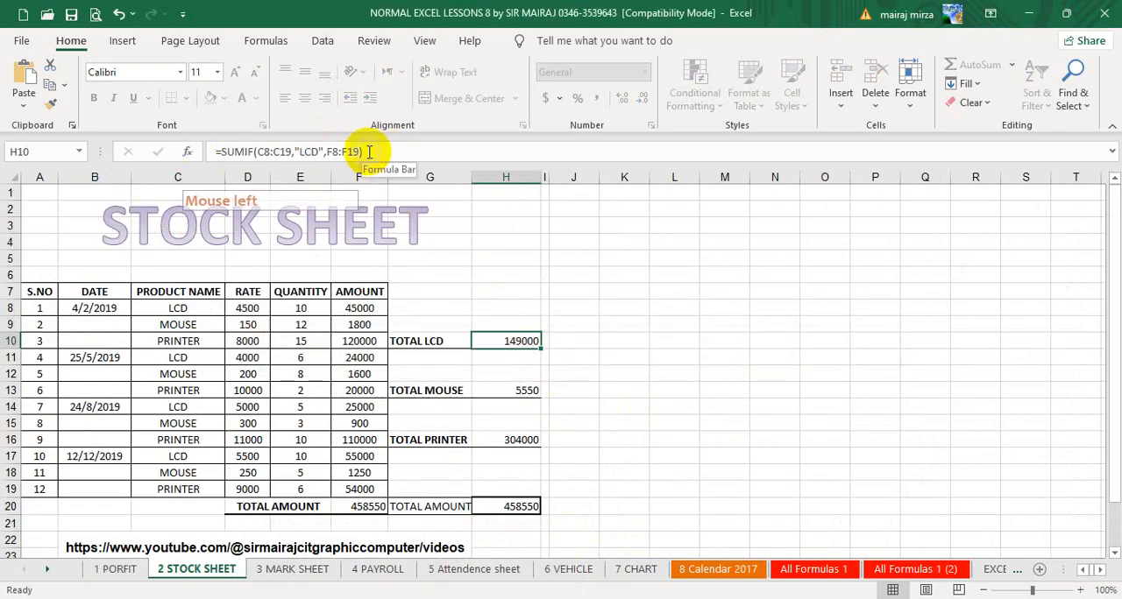
# Try to open the TOTAL LCD formula in H10 of the 2 STOCK SHEET sheet for editing.
pyautogui.click(313, 151)
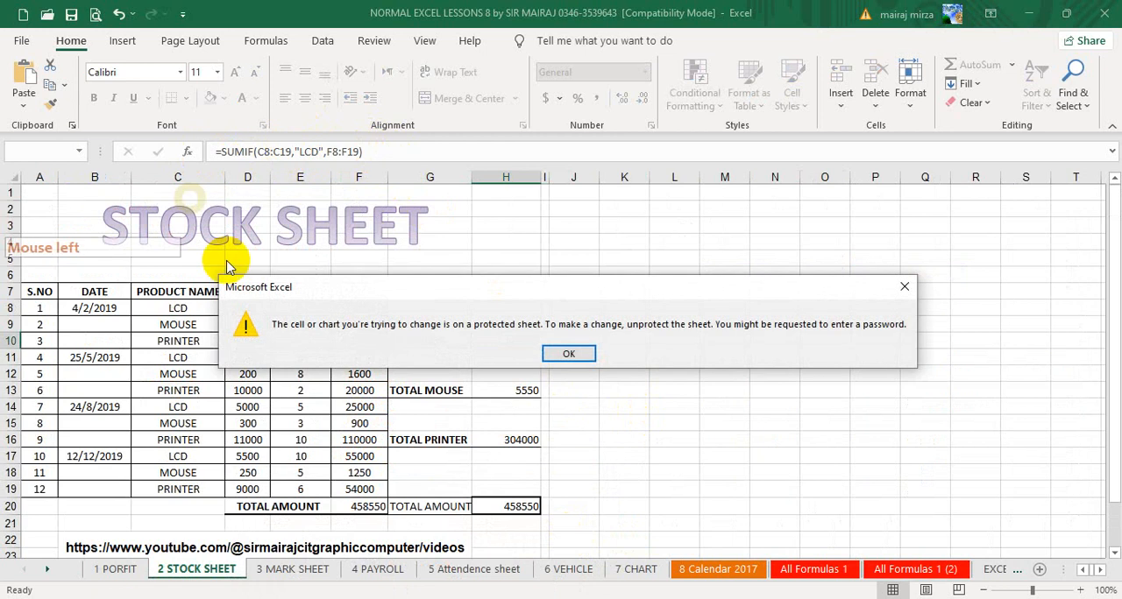
pyautogui.click(568, 353)
pyautogui.click(648, 414)
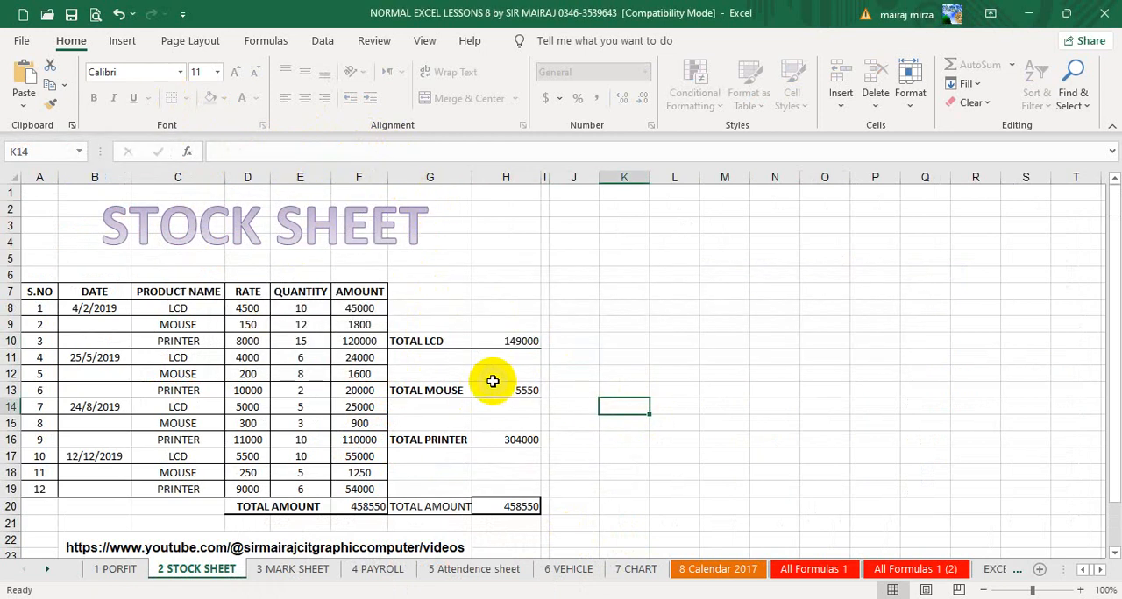
pyautogui.click(519, 343)
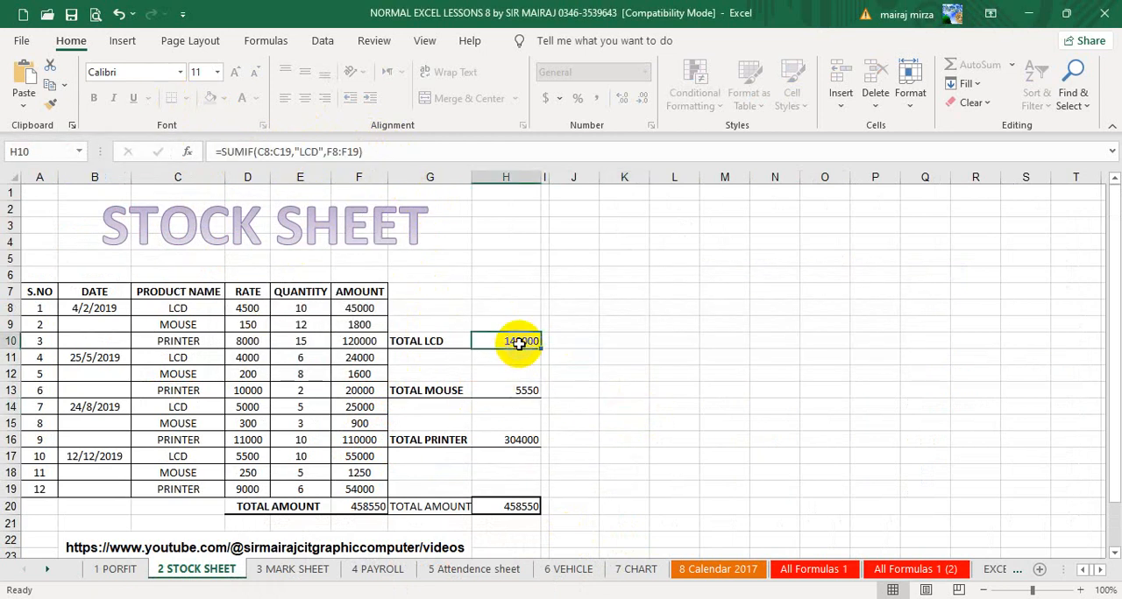
pyautogui.click(221, 152)
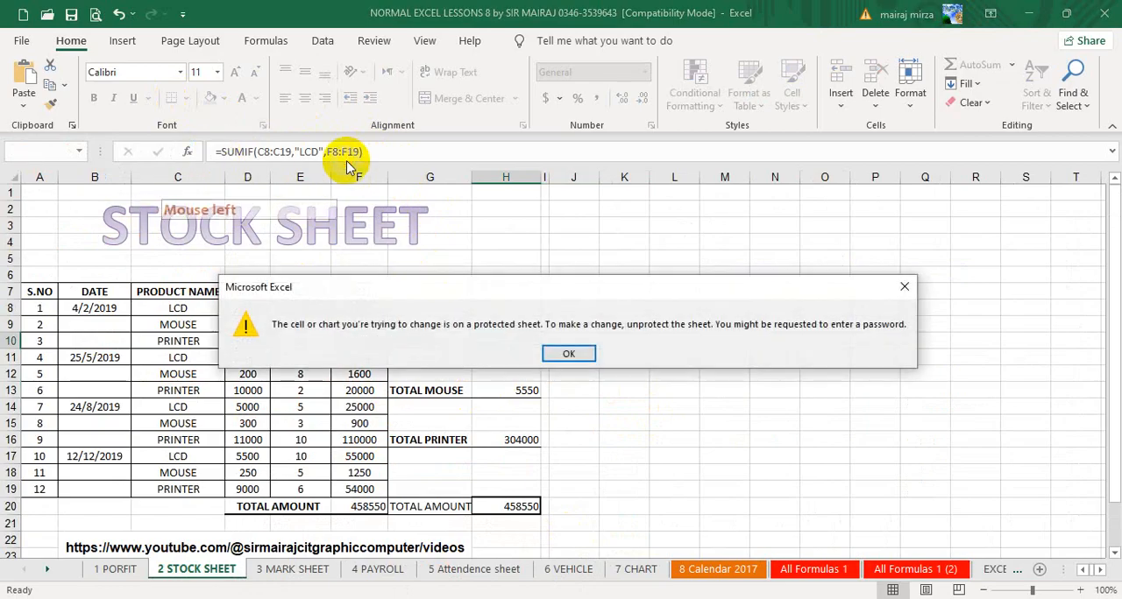
pyautogui.click(573, 348)
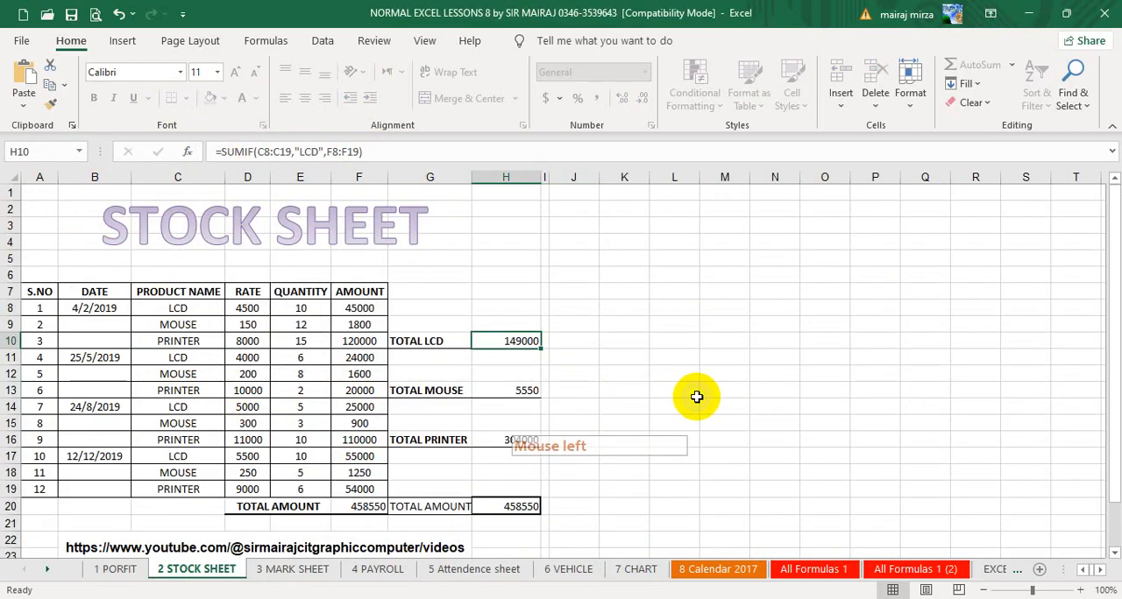
# Capture the SUMIF formula as a screen snip and paste it into the practice workbook's STOCK SH sheet, above the product total labels.
pyautogui.press('super+shift+s')
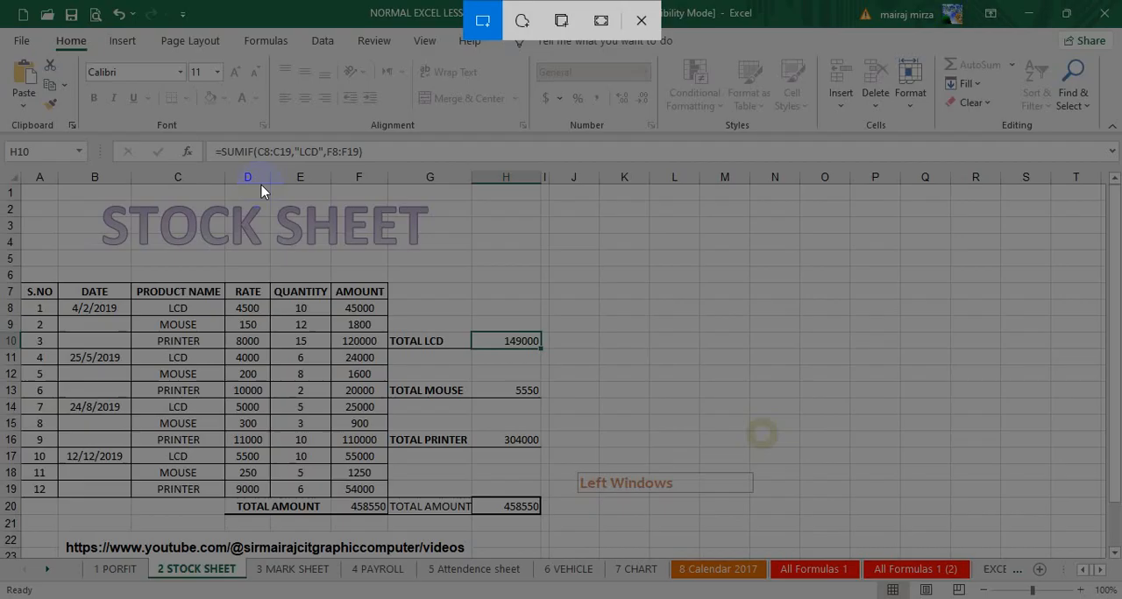
pyautogui.moveTo(219, 145); pyautogui.dragTo(369, 167)
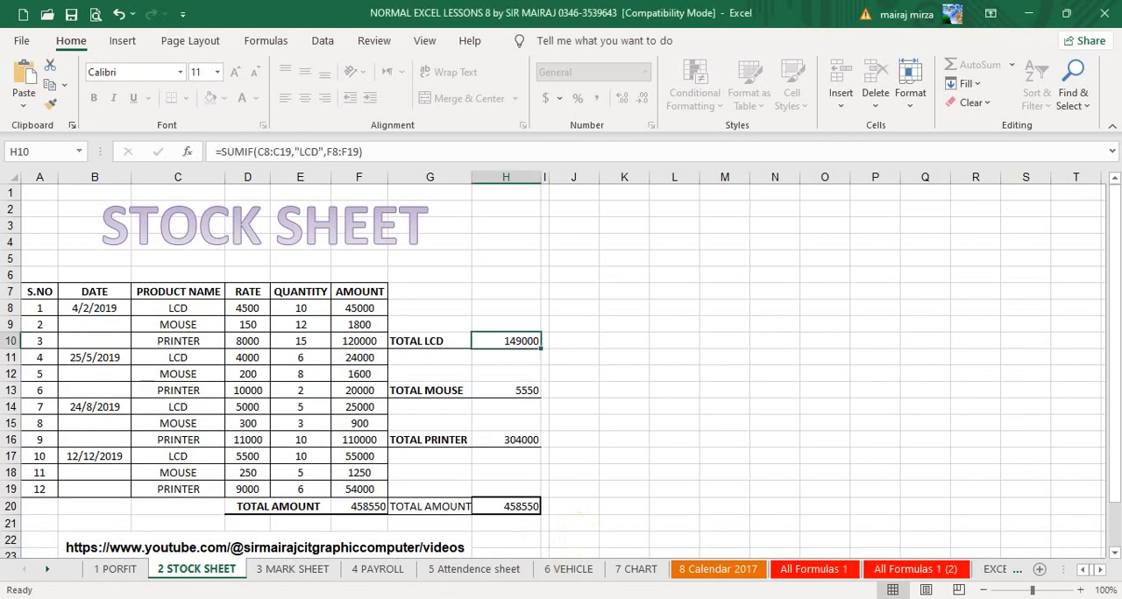
pyautogui.click(284, 565)
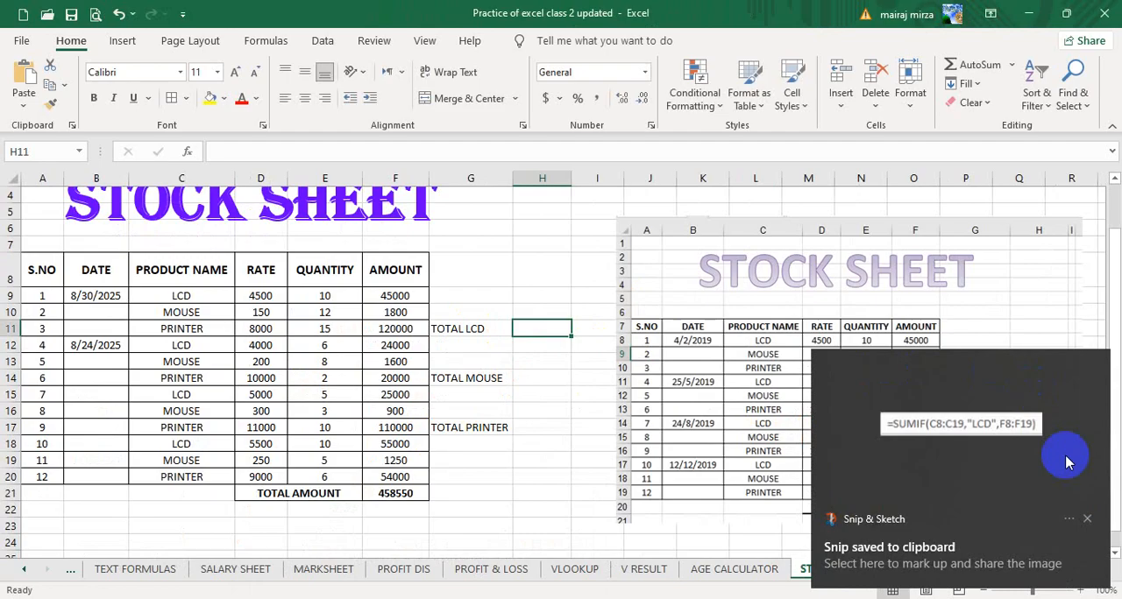
pyautogui.click(1087, 519)
pyautogui.click(22, 78)
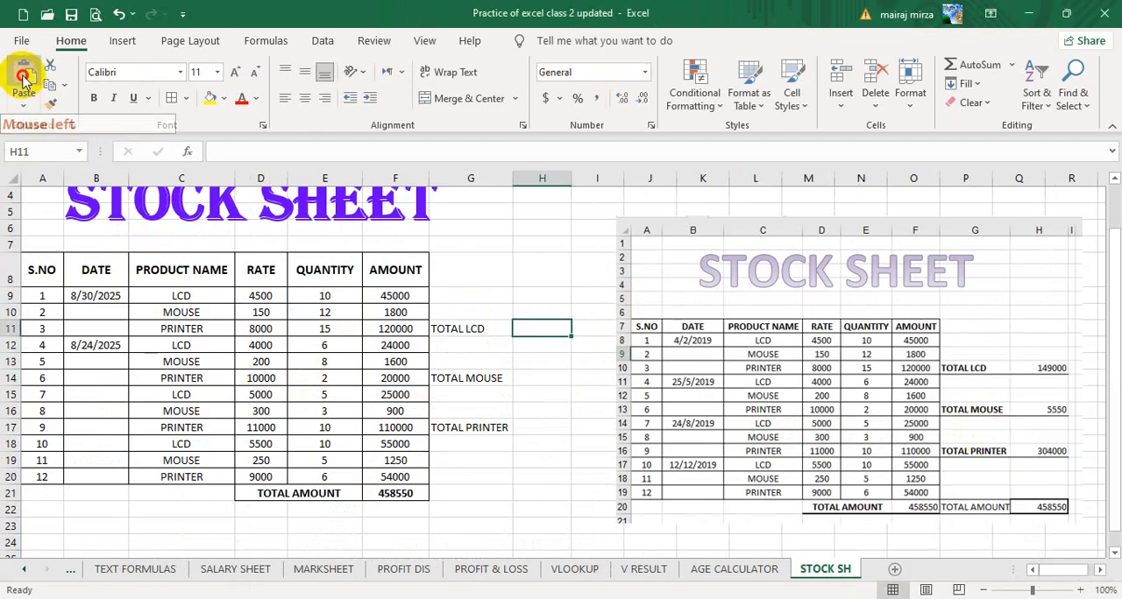
pyautogui.moveTo(518, 325); pyautogui.dragTo(495, 216)
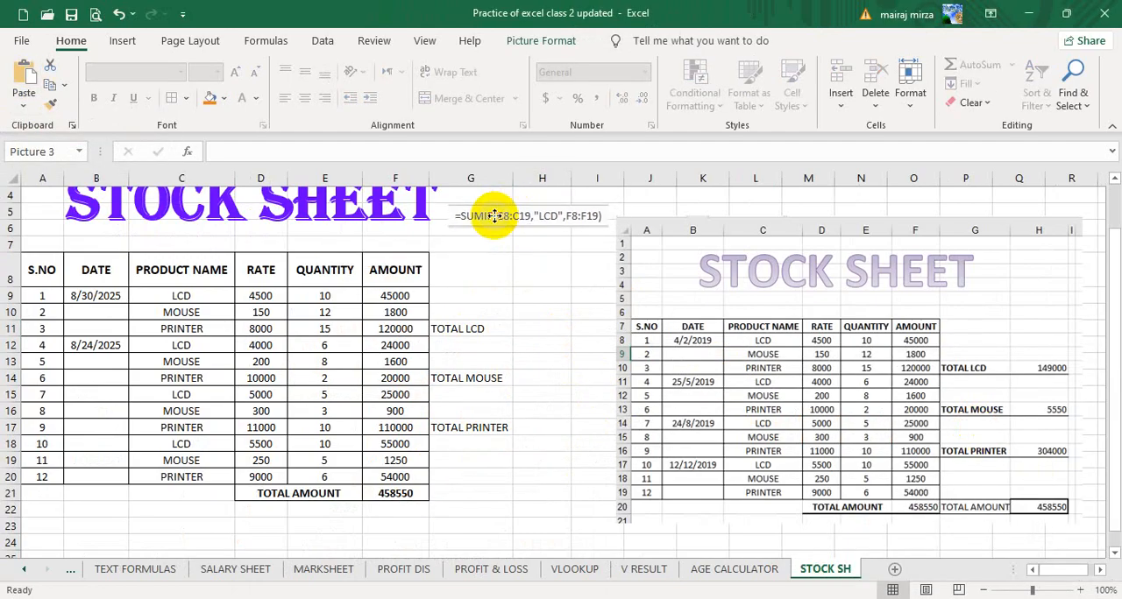
# Try to total the LCD quantities in H11 with a SUMIF over C9:C20 using the criterion "LCD".
pyautogui.click(535, 329)
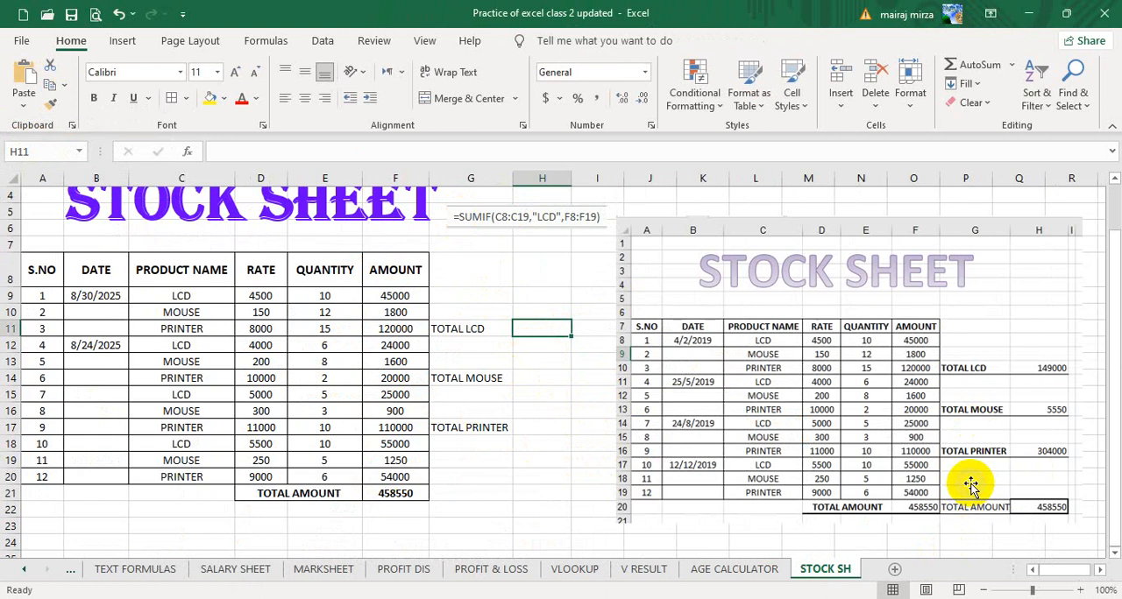
pyautogui.write('=SUMIF')
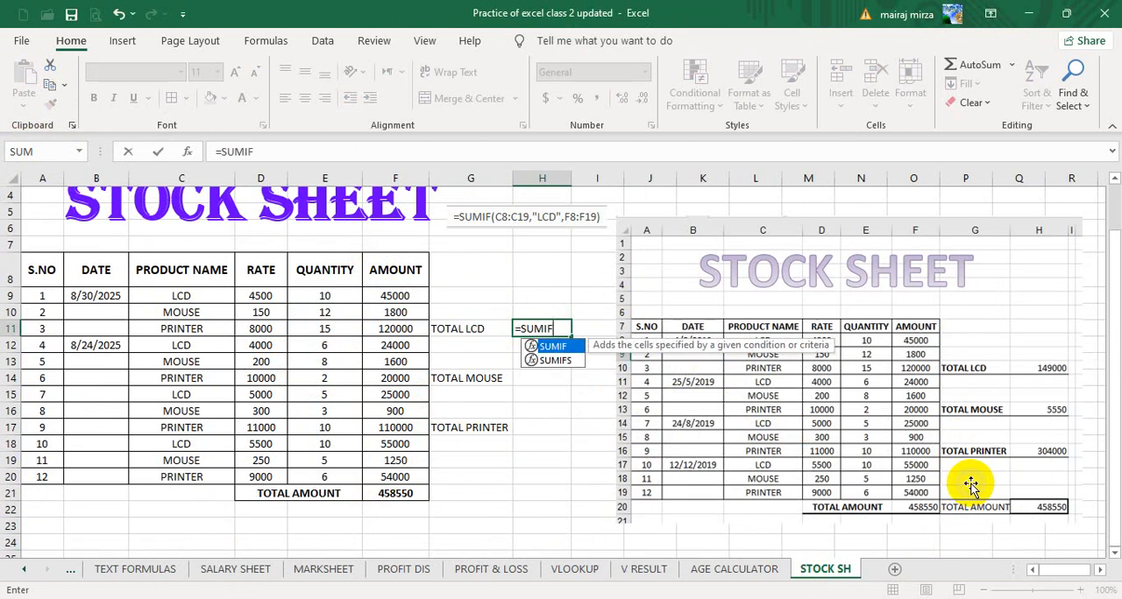
pyautogui.write('(')
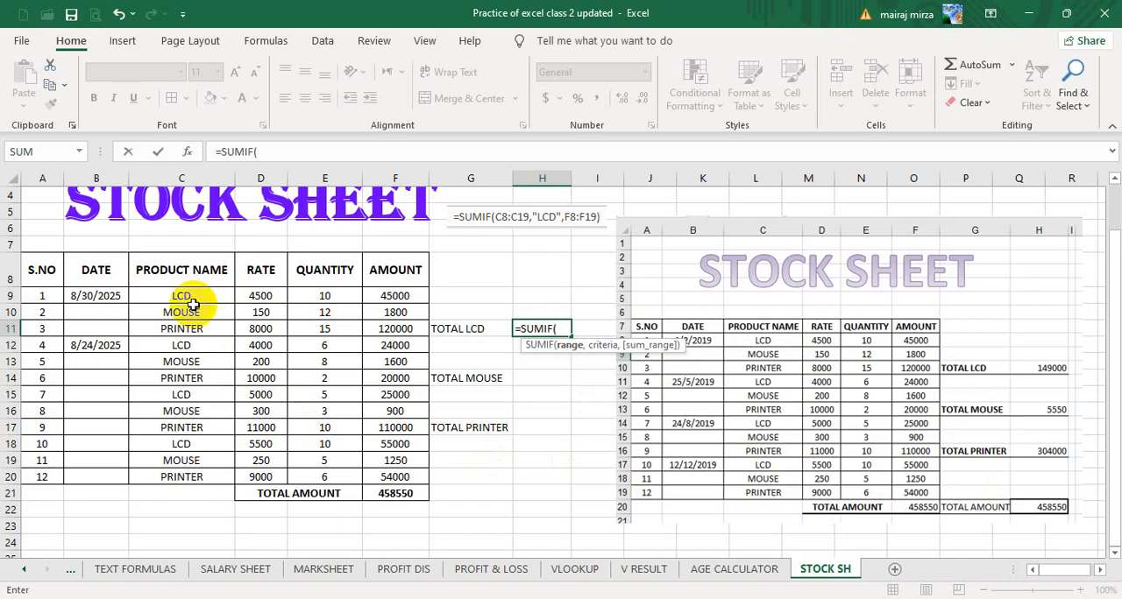
pyautogui.moveTo(190, 294); pyautogui.dragTo(180, 482)
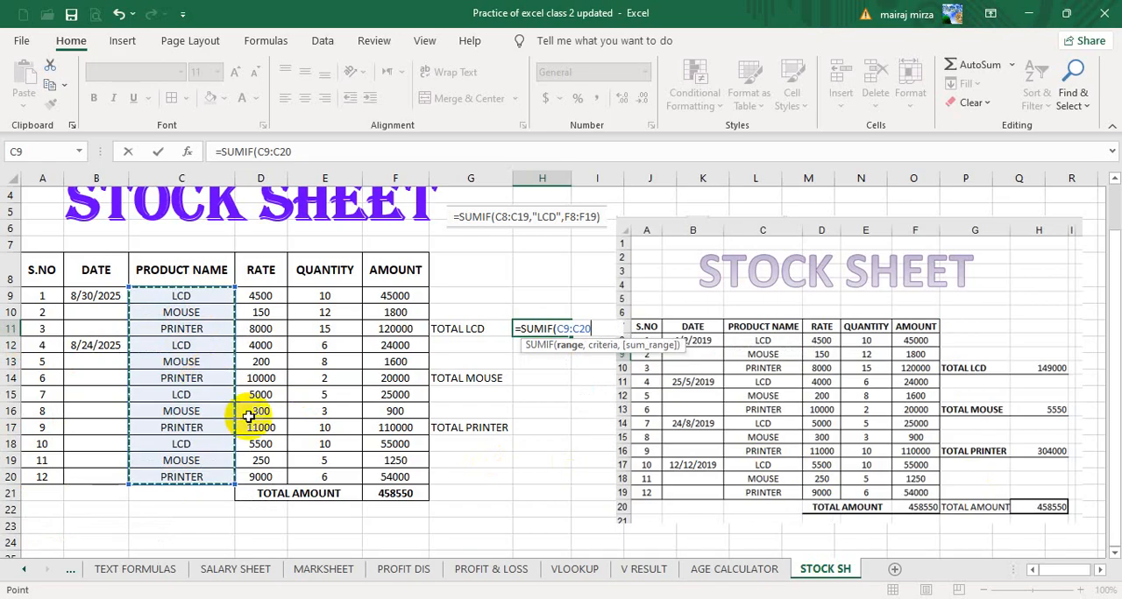
pyautogui.write(',"LCD')
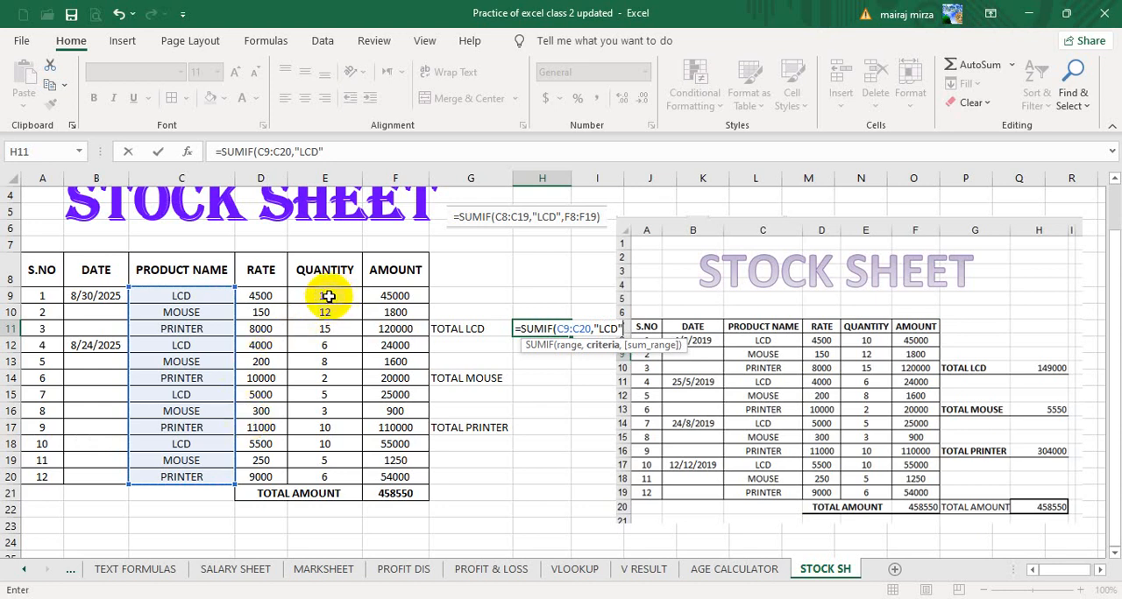
pyautogui.moveTo(327, 295); pyautogui.dragTo(328, 474)
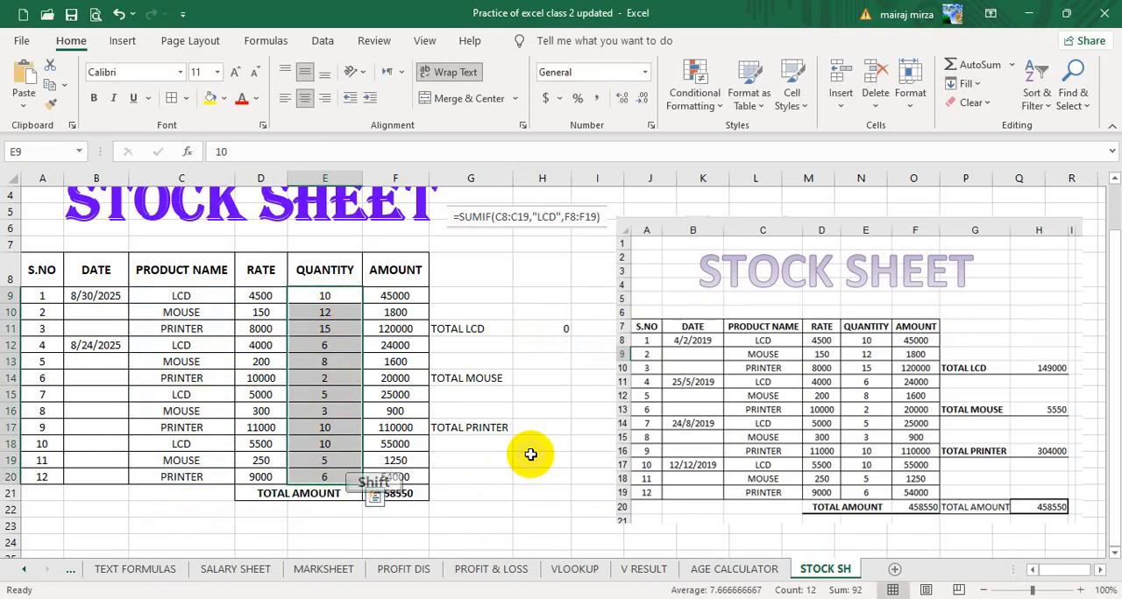
pyautogui.write(')')
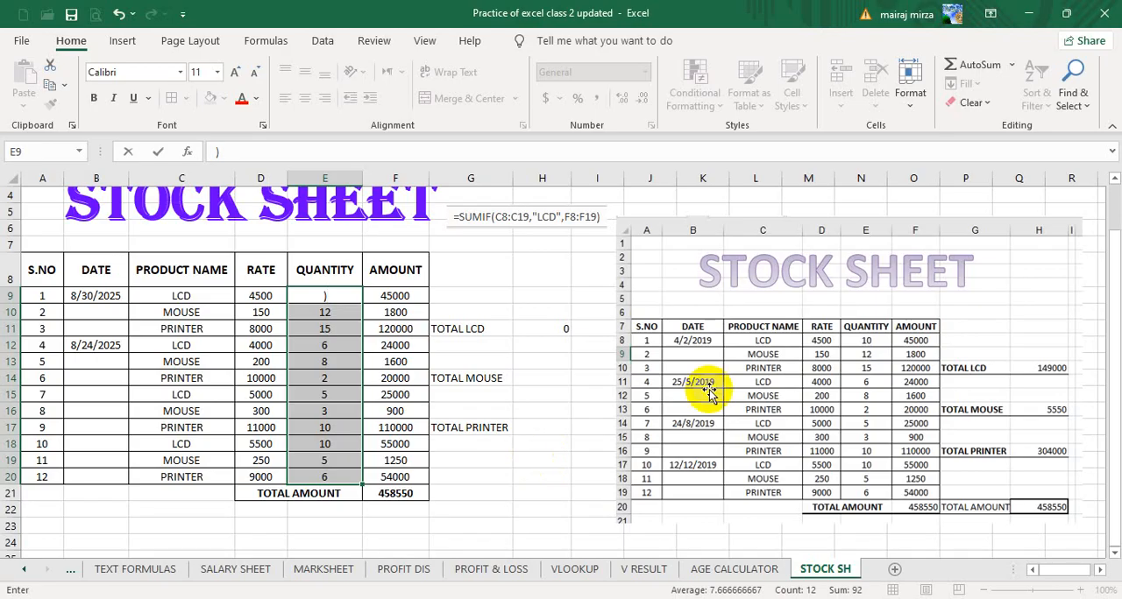
# Move the reference picture away from the table and try to add a sum range to the SUMIF formula in H11.
pyautogui.moveTo(688, 335); pyautogui.dragTo(777, 368)
pyautogui.click(538, 333)
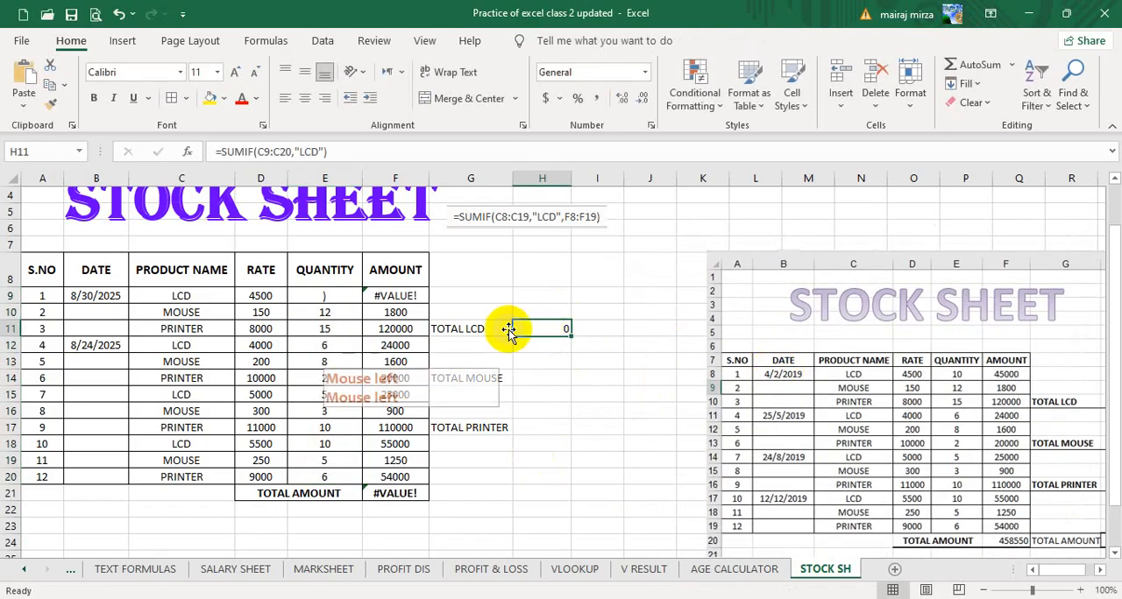
pyautogui.click(324, 151)
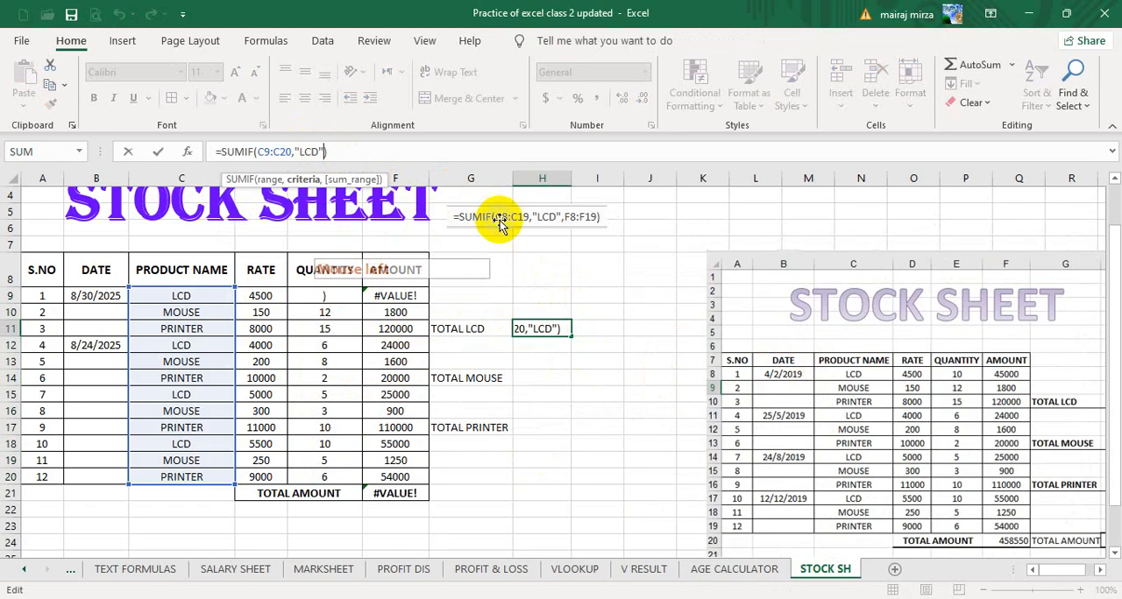
pyautogui.write(',')
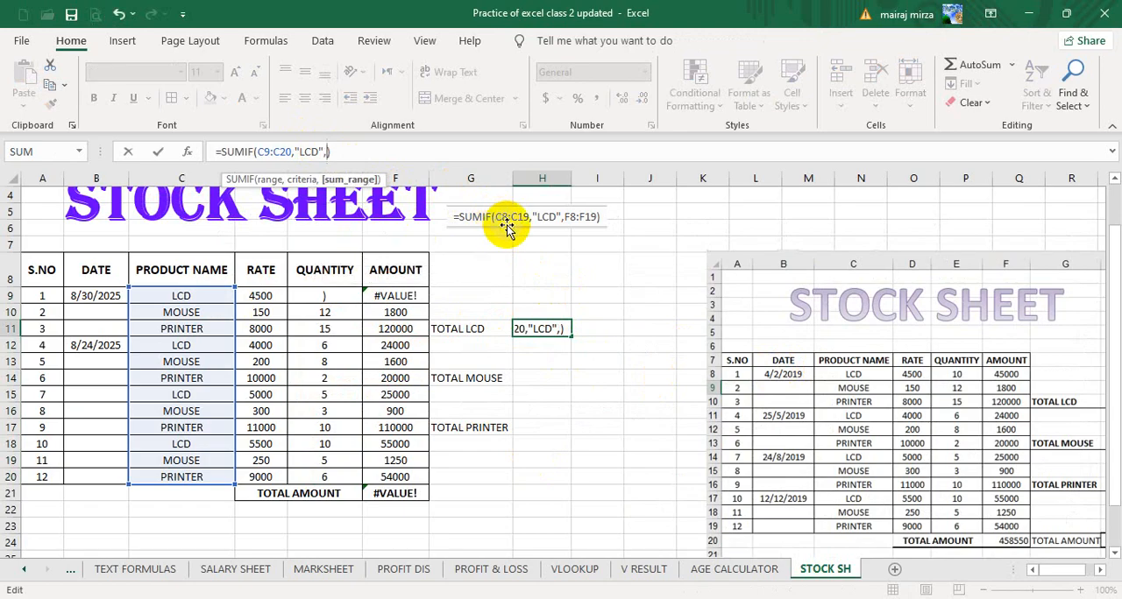
pyautogui.click(334, 297)
pyautogui.moveTo(334, 296); pyautogui.dragTo(375, 337)
pyautogui.press('Escape')
# Undo the reference picture's move and the stray bracket entered in quantity cell E9.
pyautogui.click(385, 361)
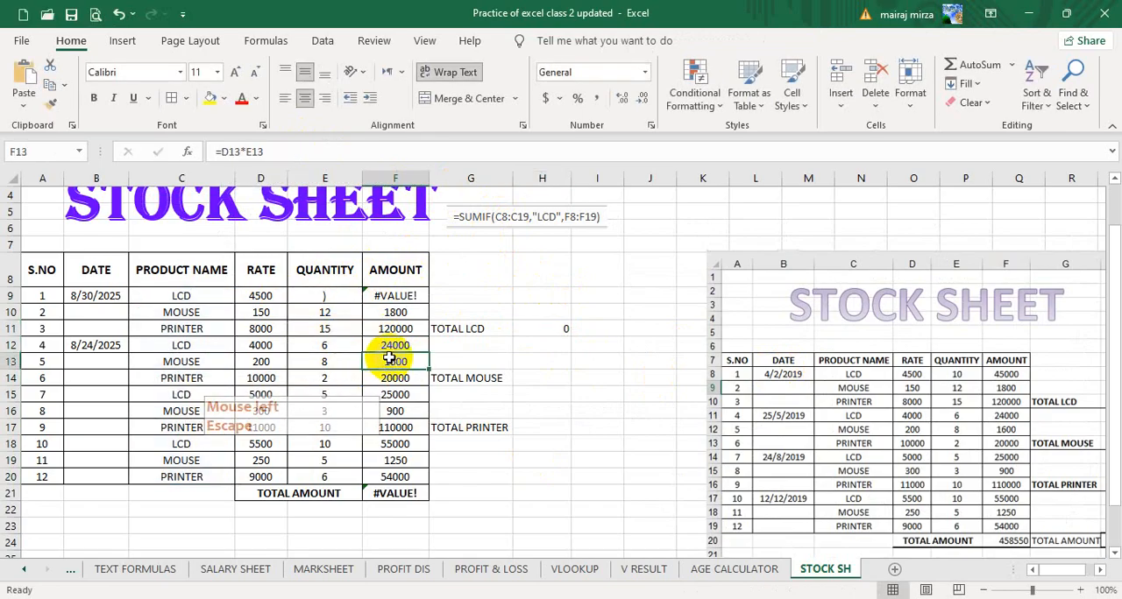
pyautogui.hotkey('ctrl', 'z')
pyautogui.hotkey('ctrl', 'z')
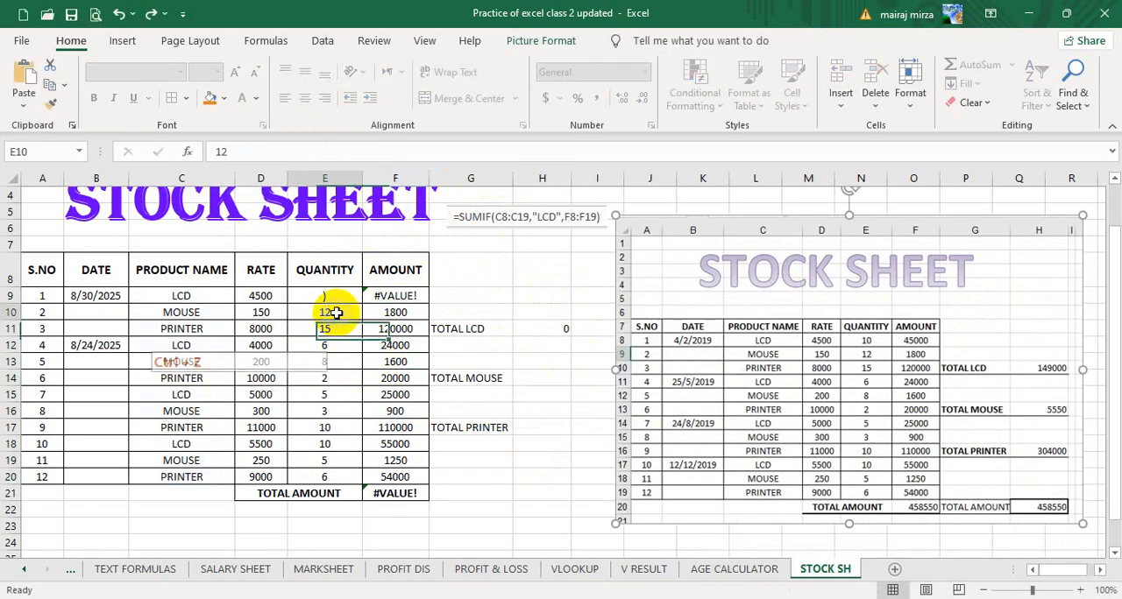
pyautogui.hotkey('ctrl', 'z')
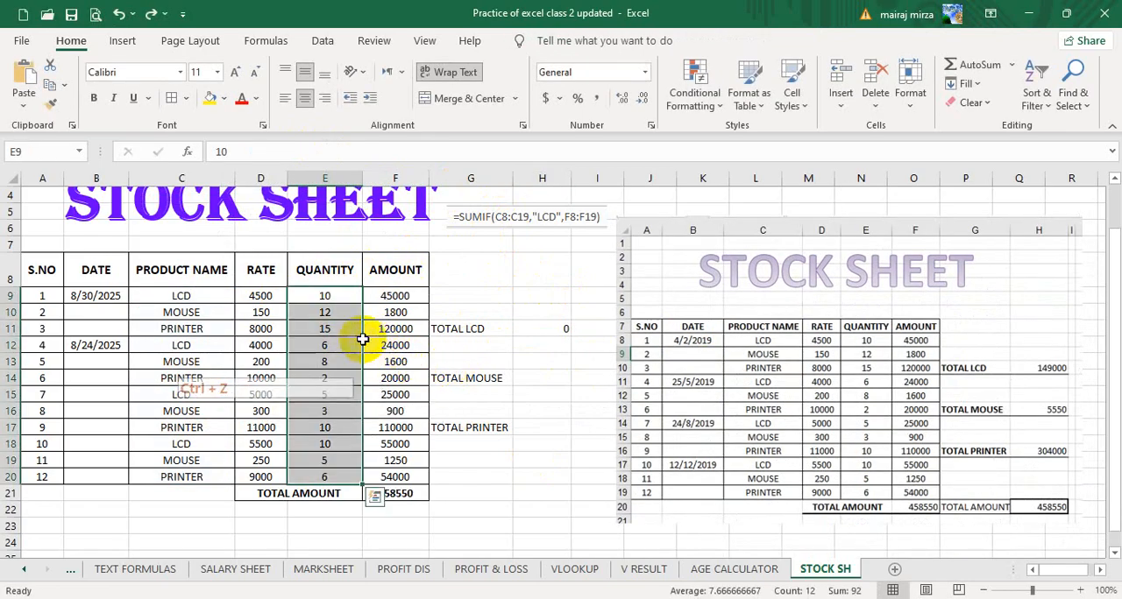
# Replace the TOTAL LCD formula in H11 with =SUMIF(C9:C20,"LCD",E9:E20).
pyautogui.click(560, 329)
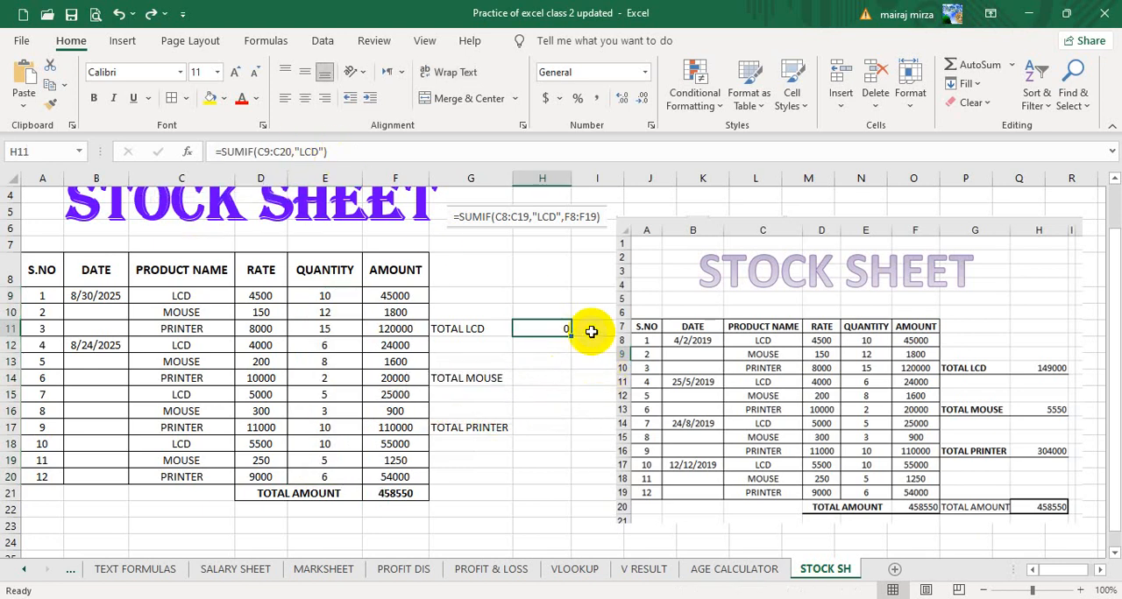
pyautogui.press('Delete')
pyautogui.write('=')
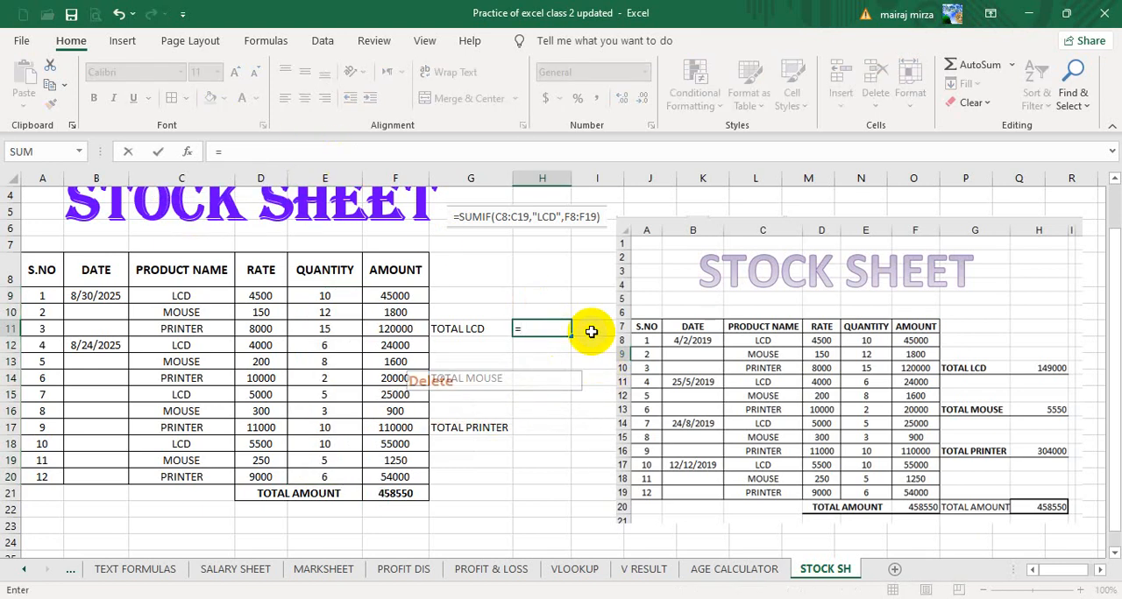
pyautogui.write('SUMIF')
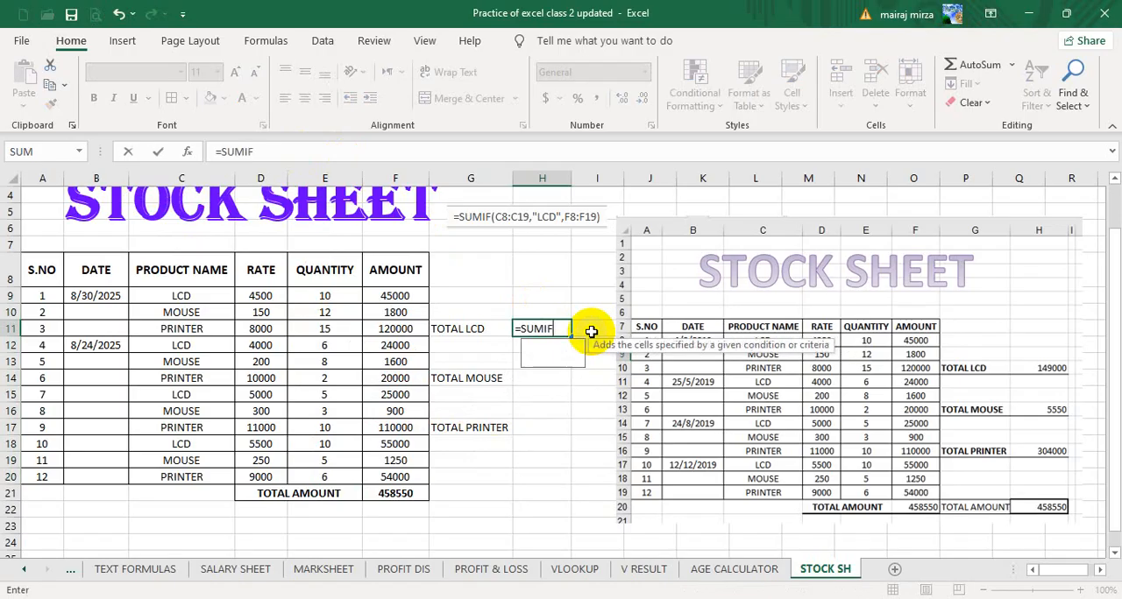
pyautogui.write('(')
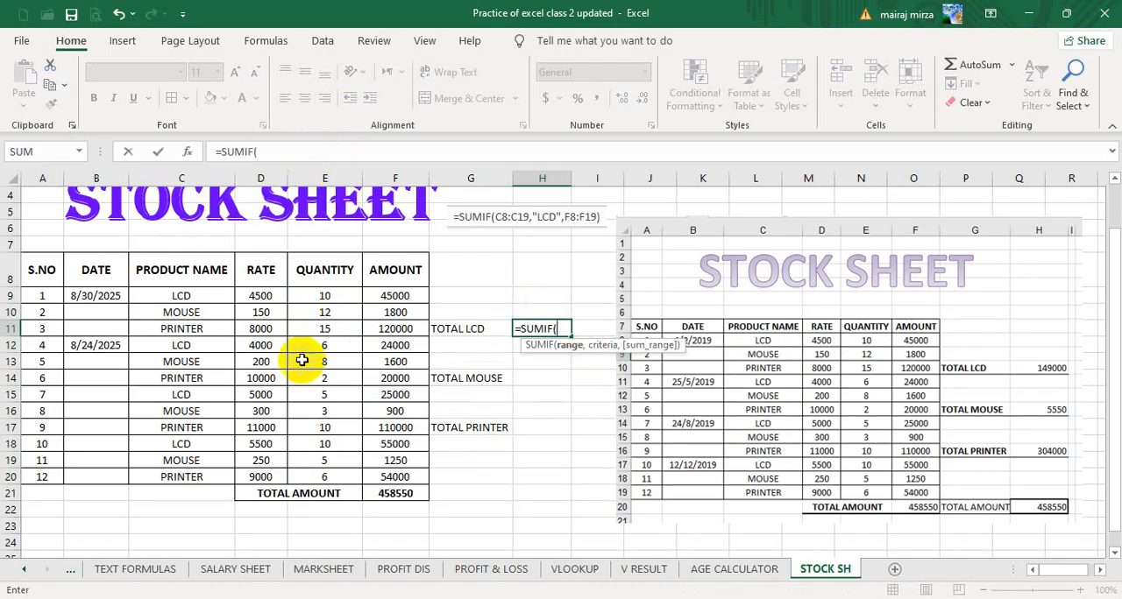
pyautogui.moveTo(191, 292); pyautogui.dragTo(181, 477)
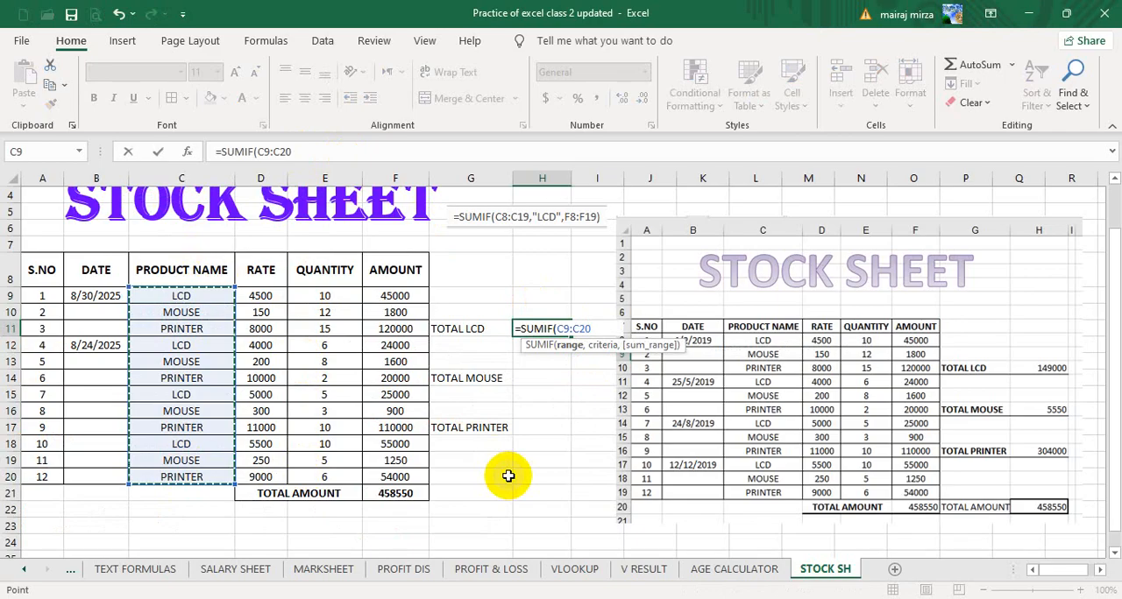
pyautogui.write(',"LCD",')
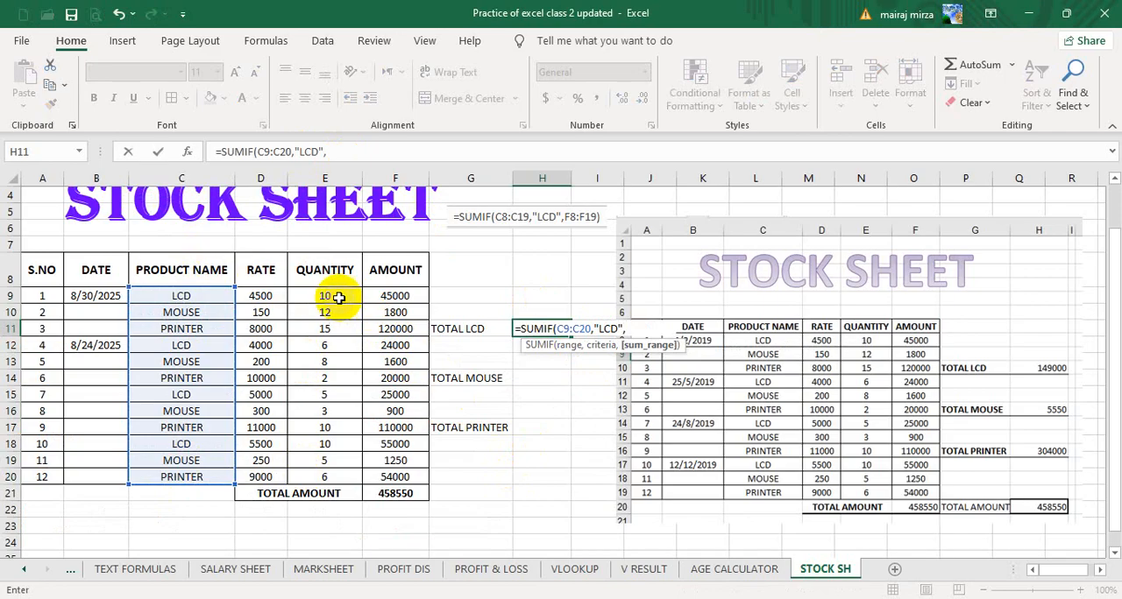
pyautogui.moveTo(331, 295); pyautogui.dragTo(341, 476)
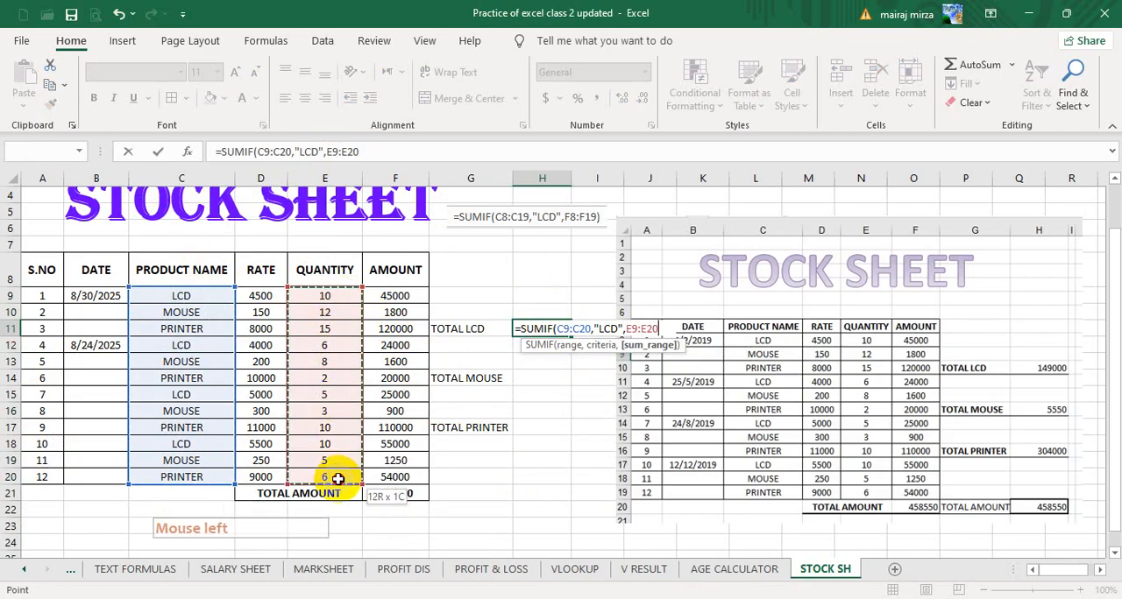
pyautogui.write(')')
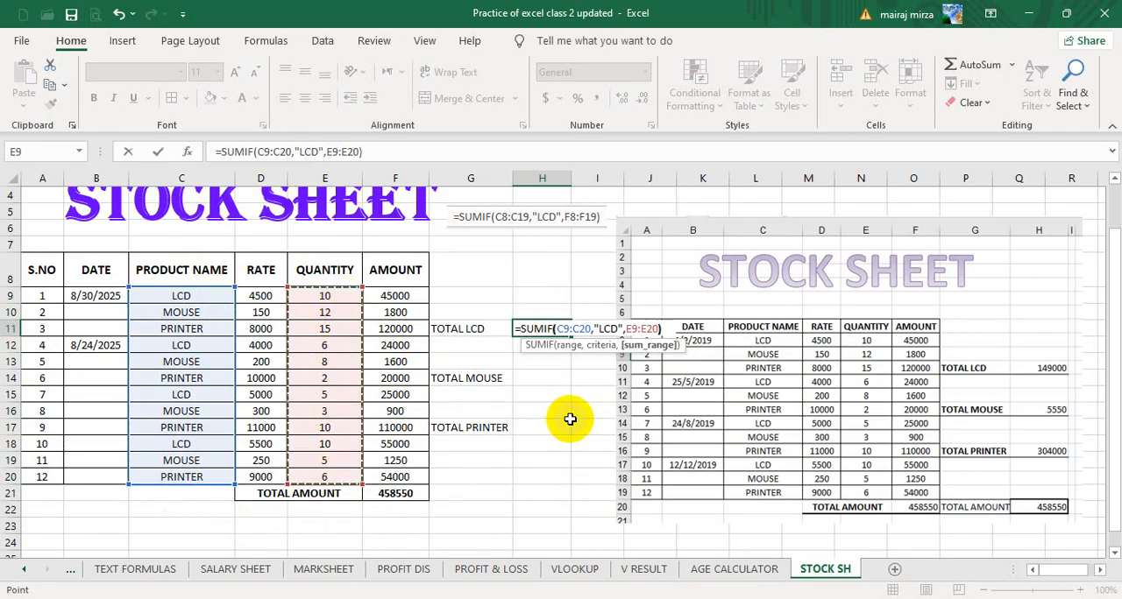
pyautogui.press('Return')
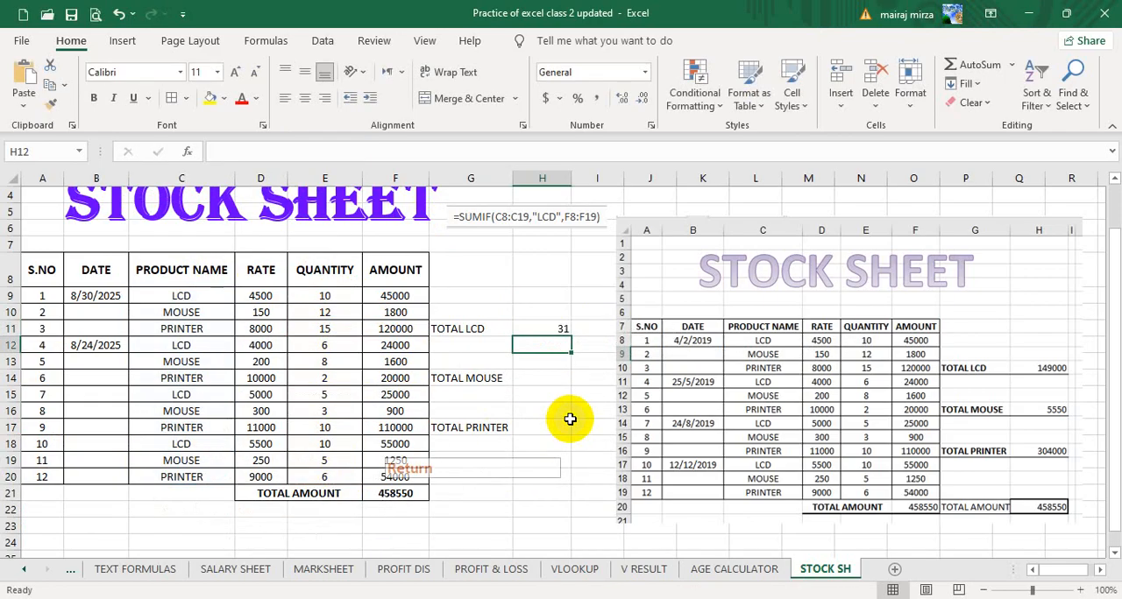
# Check the TOTAL LCD formula in H11 against the product name and quantity of the first LCD row.
pyautogui.click(535, 328)
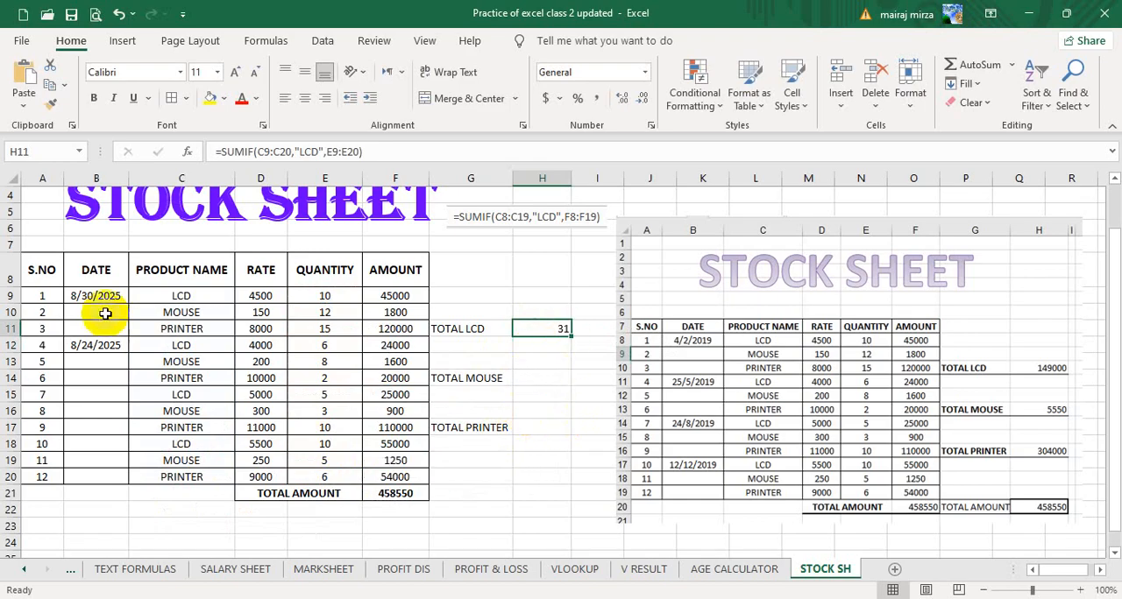
pyautogui.click(186, 299)
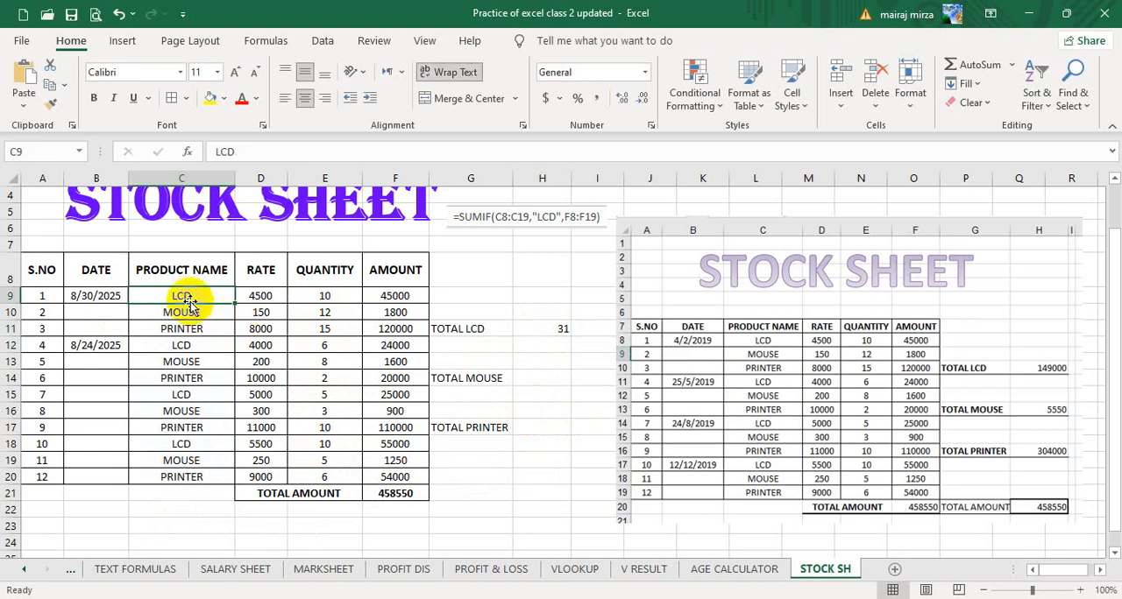
pyautogui.click(324, 300)
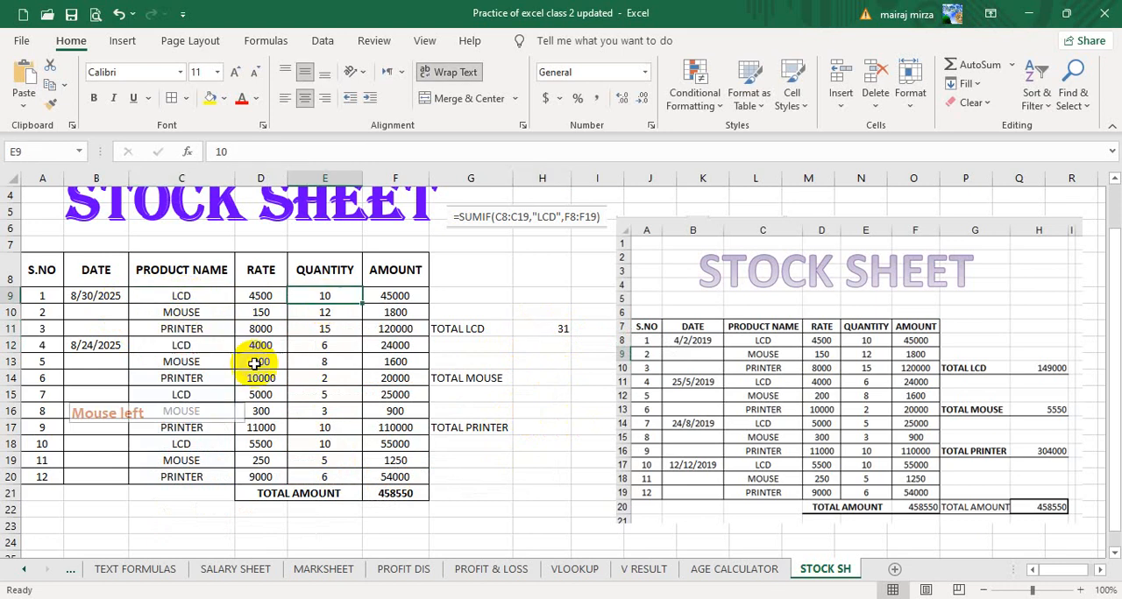
# Check the TOTAL LCD formula in H11 against the product name and quantity cells of all the LCD rows.
pyautogui.click(191, 348)
pyautogui.click(335, 351)
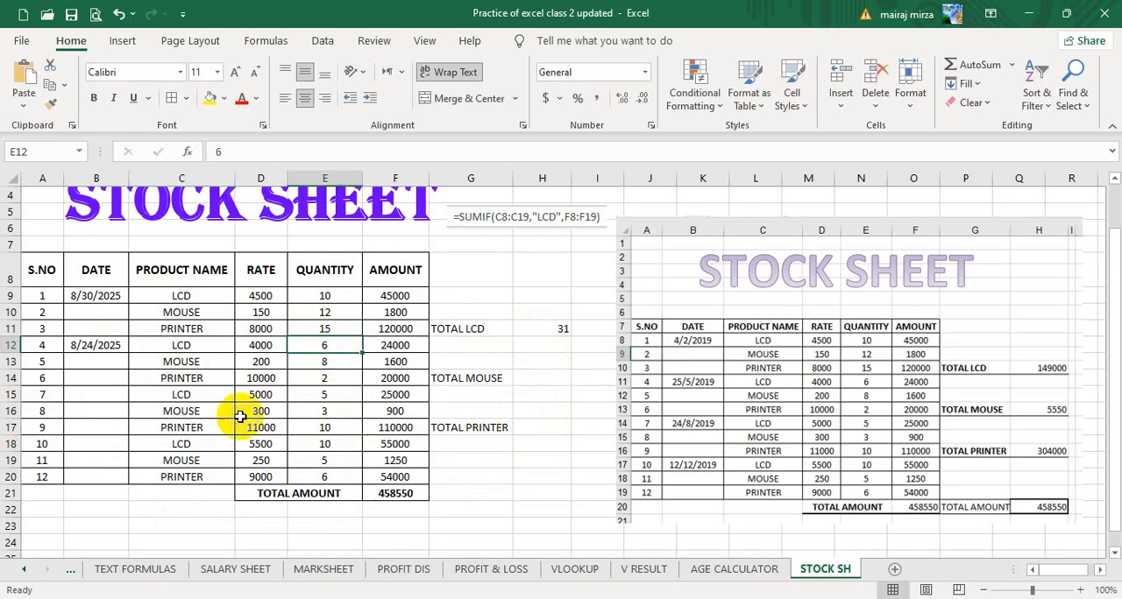
pyautogui.click(207, 300)
pyautogui.click(332, 296)
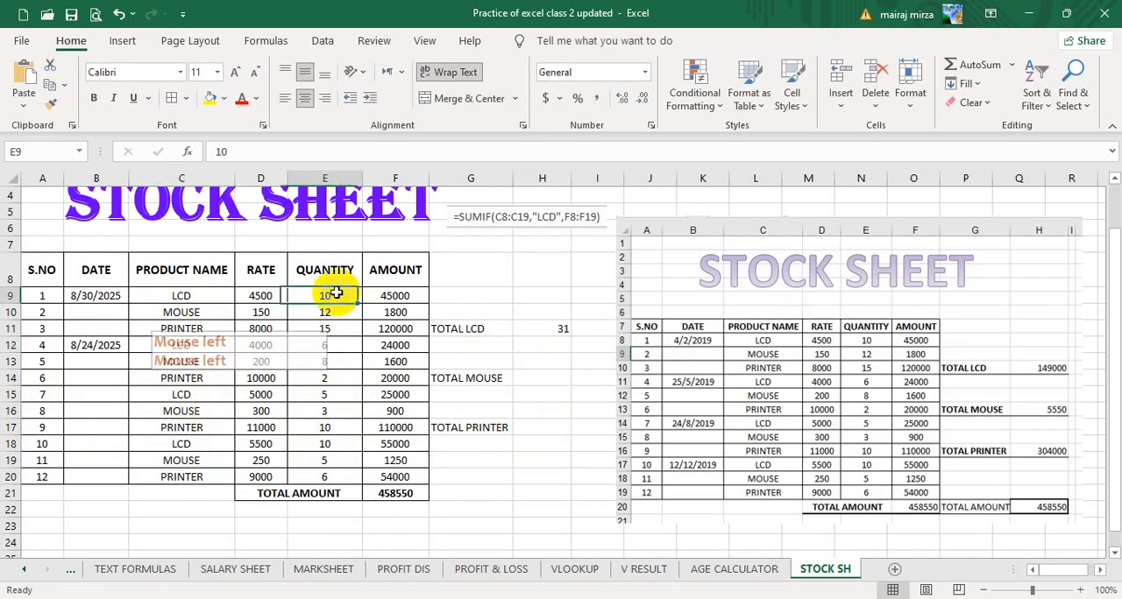
pyautogui.click(324, 396)
pyautogui.click(326, 446)
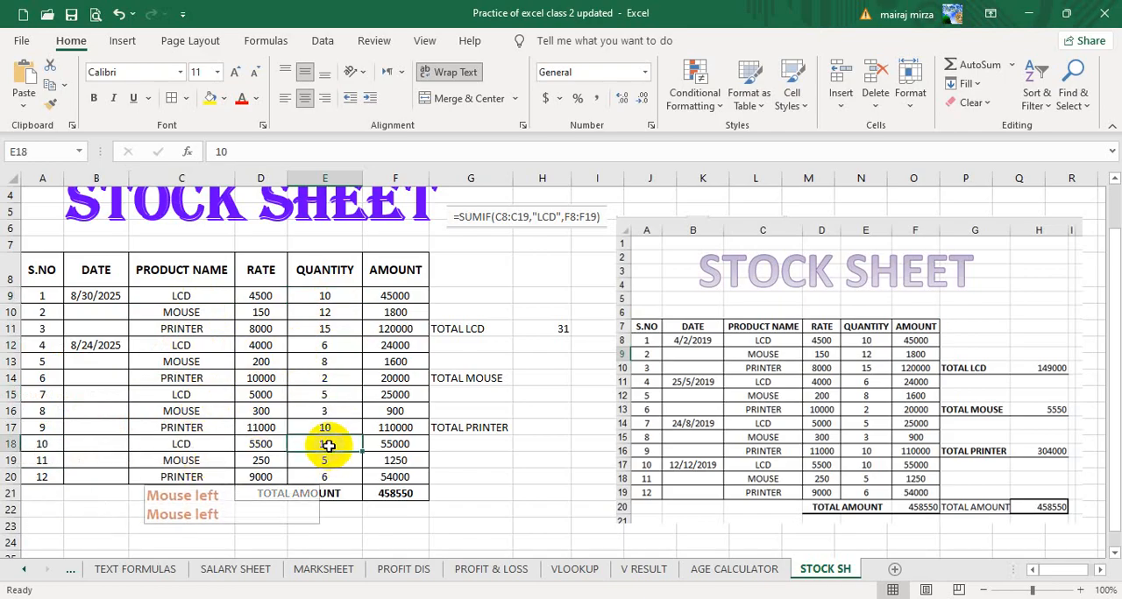
pyautogui.click(556, 330)
pyautogui.click(323, 296)
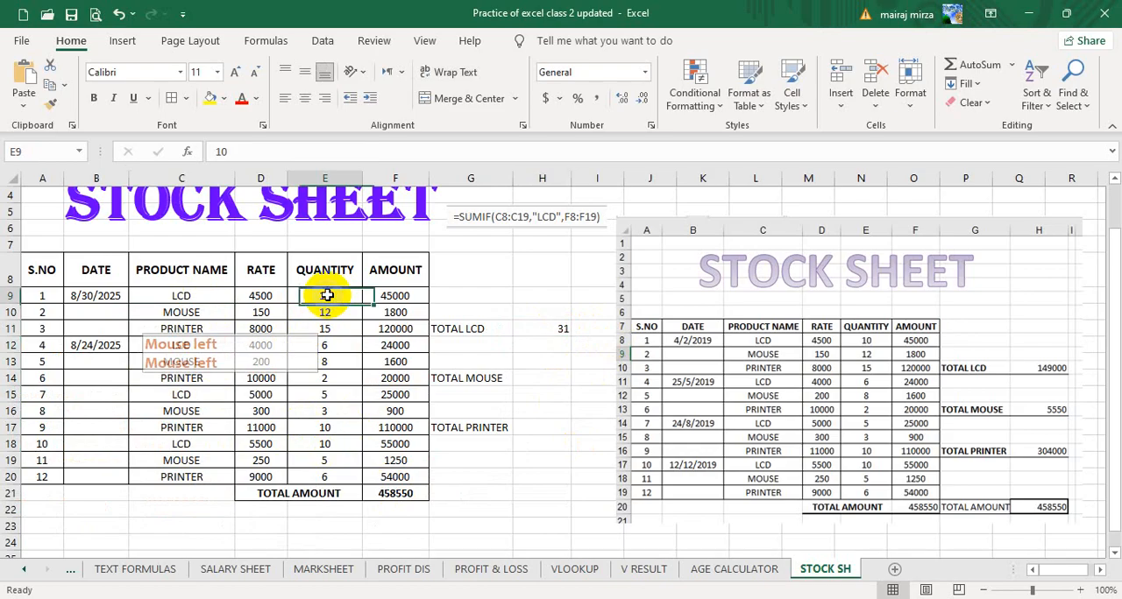
pyautogui.click(330, 349)
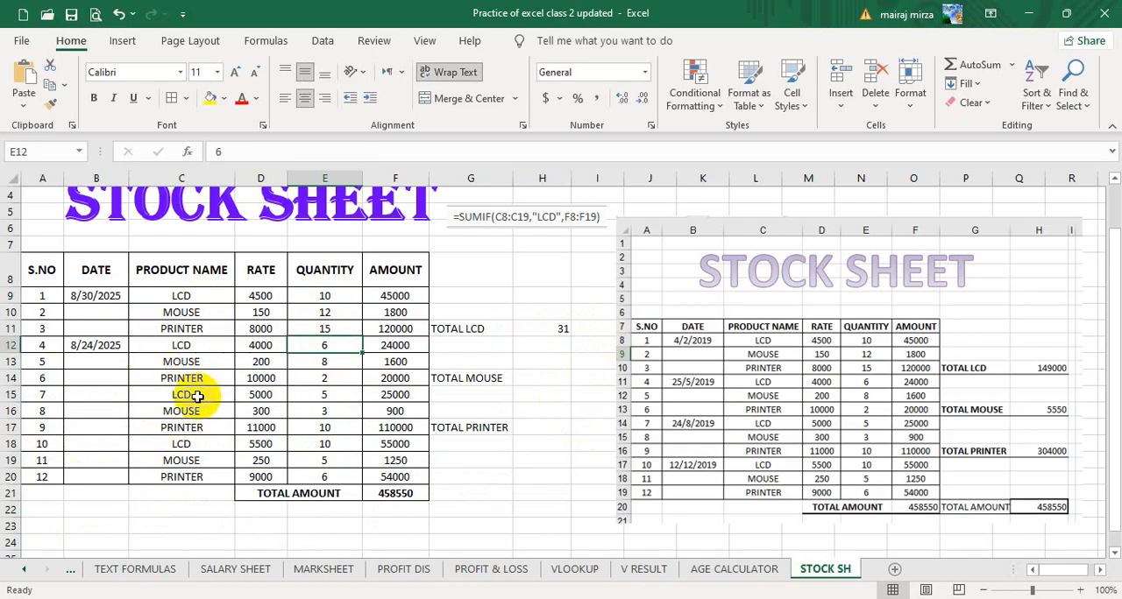
pyautogui.click(331, 399)
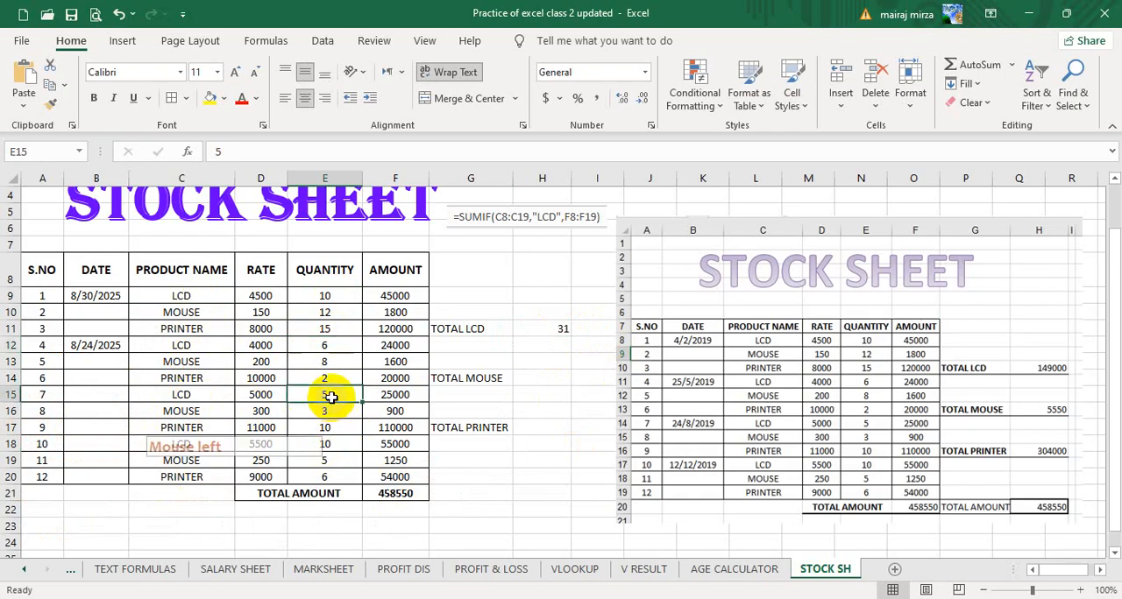
pyautogui.click(351, 450)
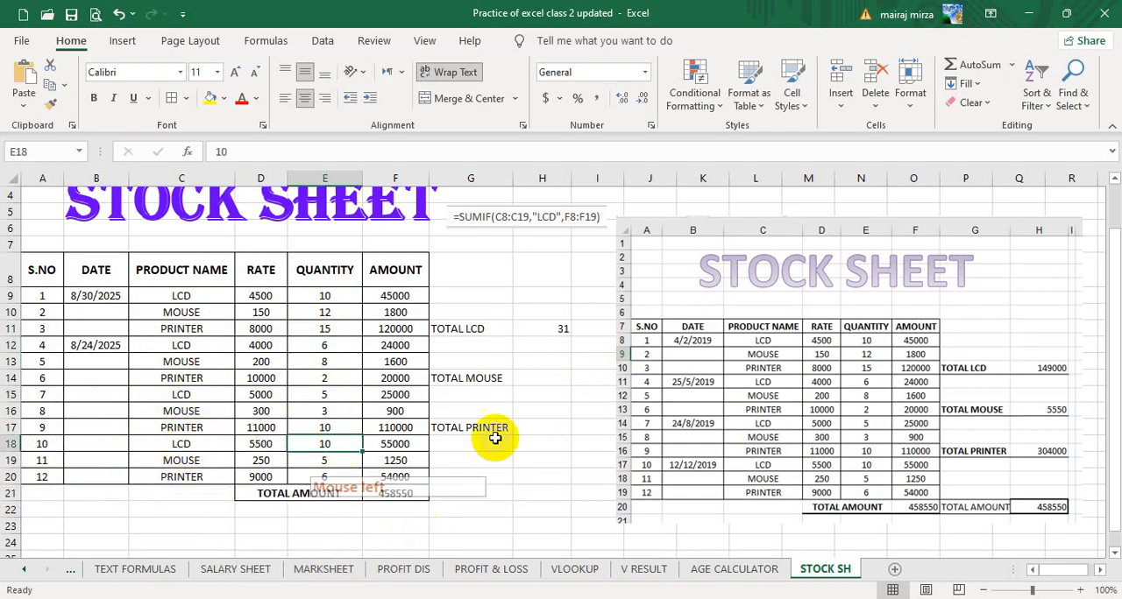
pyautogui.click(548, 327)
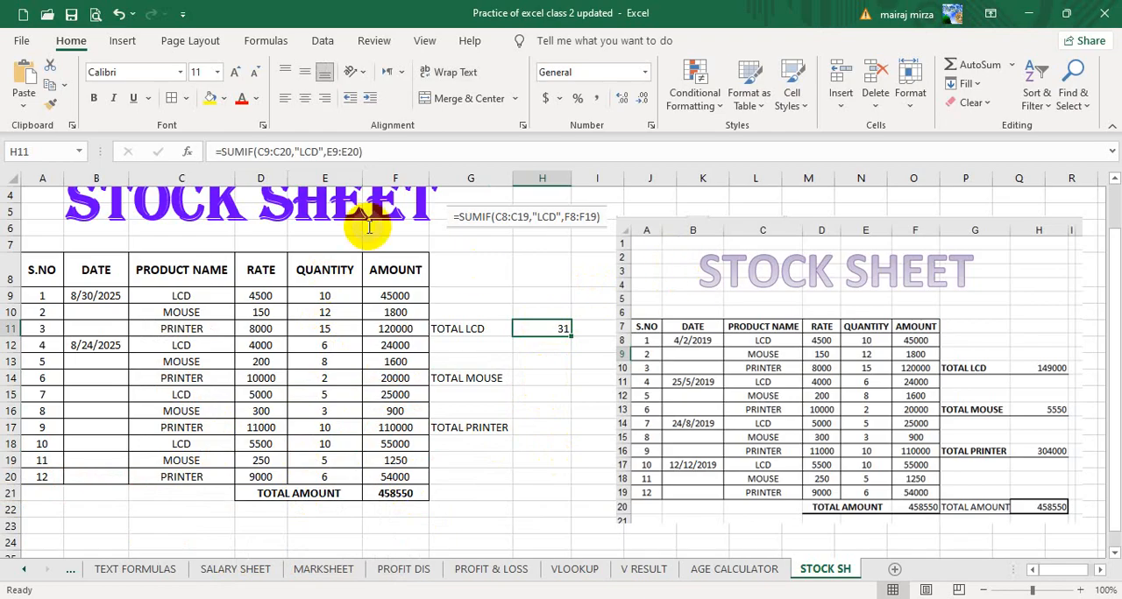
# Move the reference picture further away from the stock table so that columns H to K are free.
pyautogui.click(653, 255)
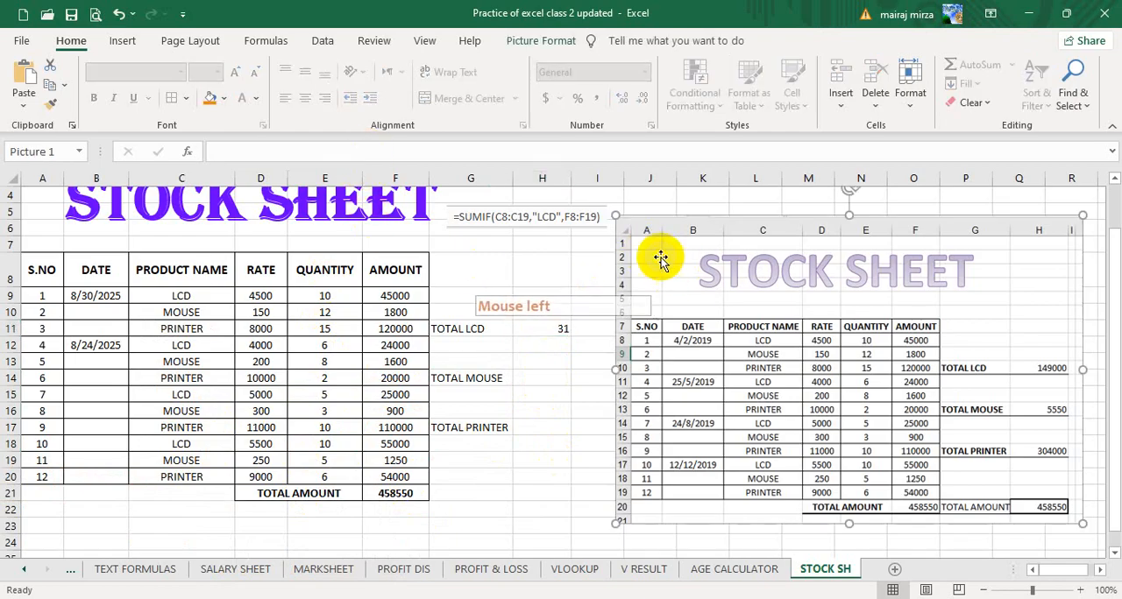
pyautogui.click(631, 227)
pyautogui.moveTo(630, 226); pyautogui.dragTo(741, 284)
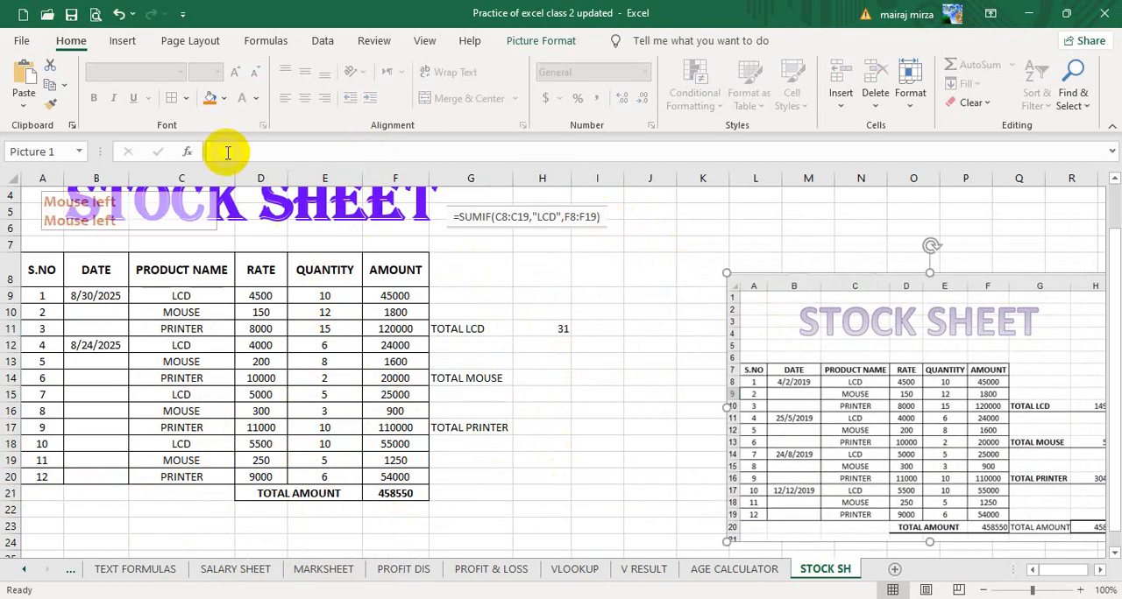
# Copy the TOTAL LCD formula text from H11 and paste it into H8 as =SUMIF(C9:C20,"LCD",E9:E20).
pyautogui.click(544, 331)
pyautogui.moveTo(410, 156); pyautogui.dragTo(220, 153)
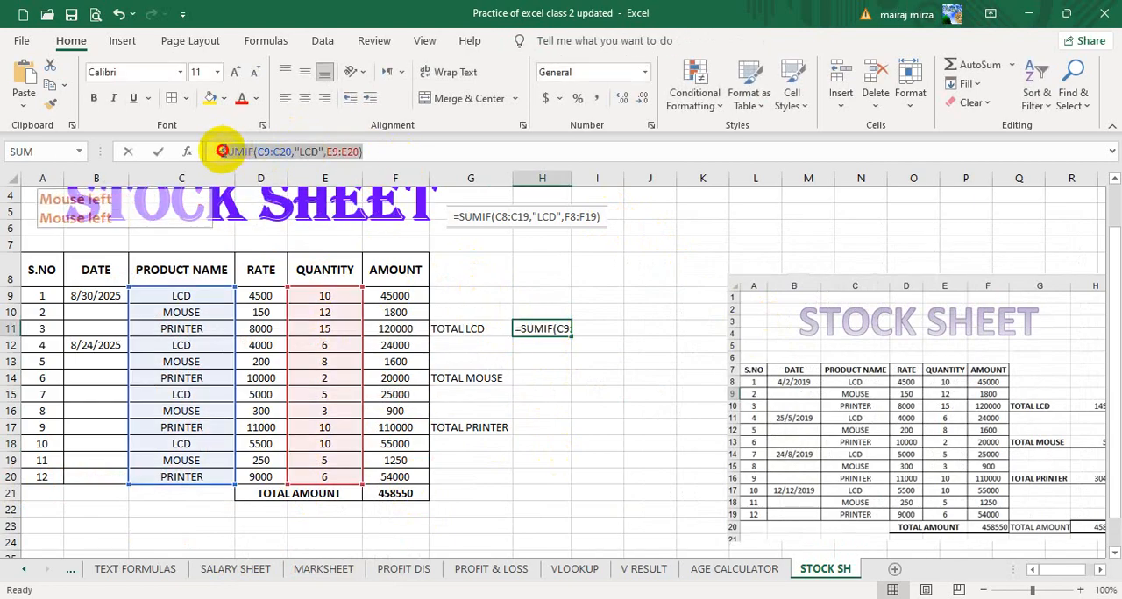
pyautogui.hotkey('ctrl', 'c')
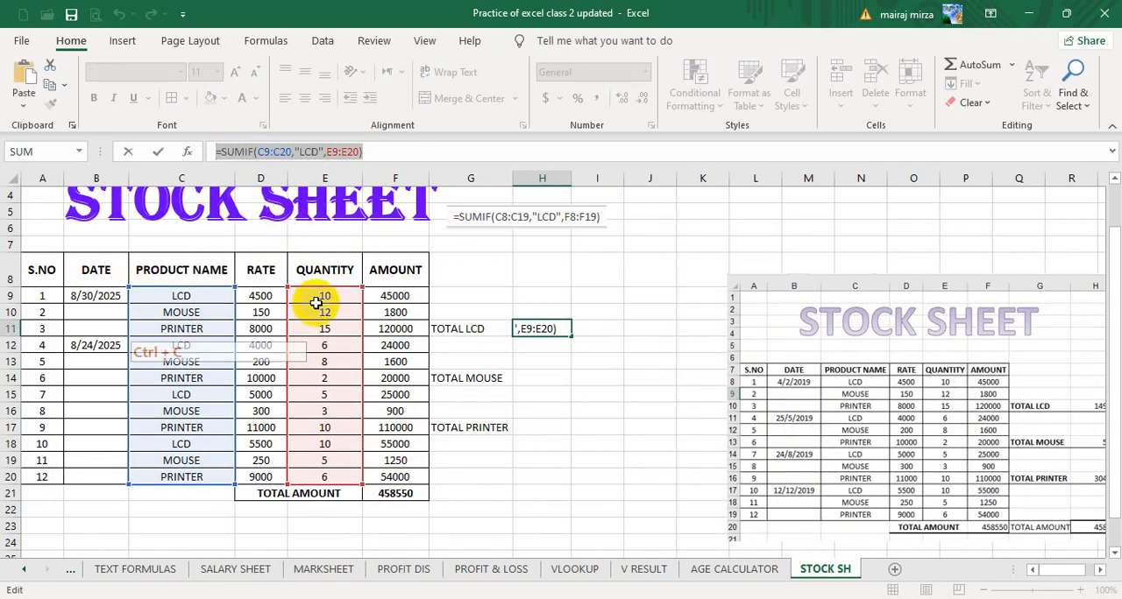
pyautogui.press('Escape')
pyautogui.click(538, 271)
pyautogui.doubleClick(538, 270)
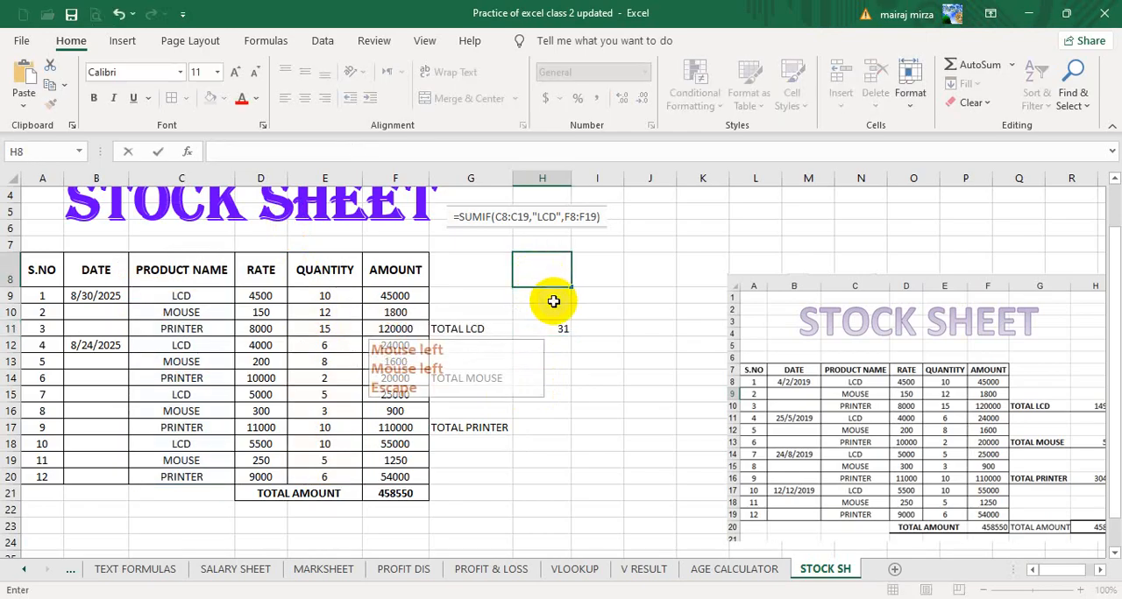
pyautogui.hotkey('ctrl', 'v')
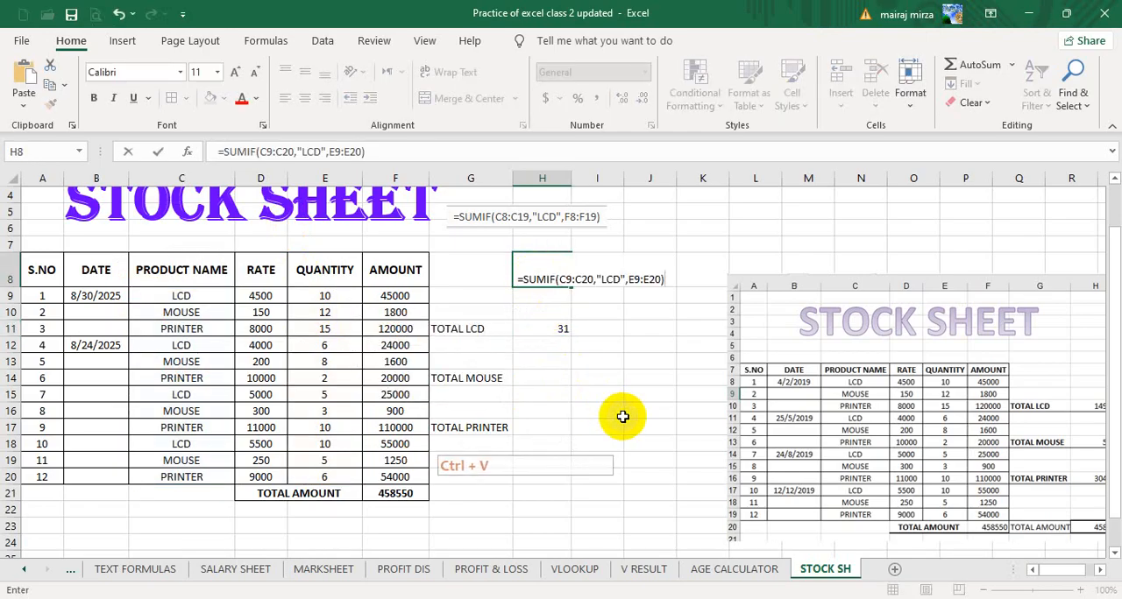
pyautogui.click(622, 416)
# Merge and center H8:K8 around the pasted formula and reduce the height of row 8.
pyautogui.moveTo(554, 311); pyautogui.dragTo(706, 298)
pyautogui.click(433, 99)
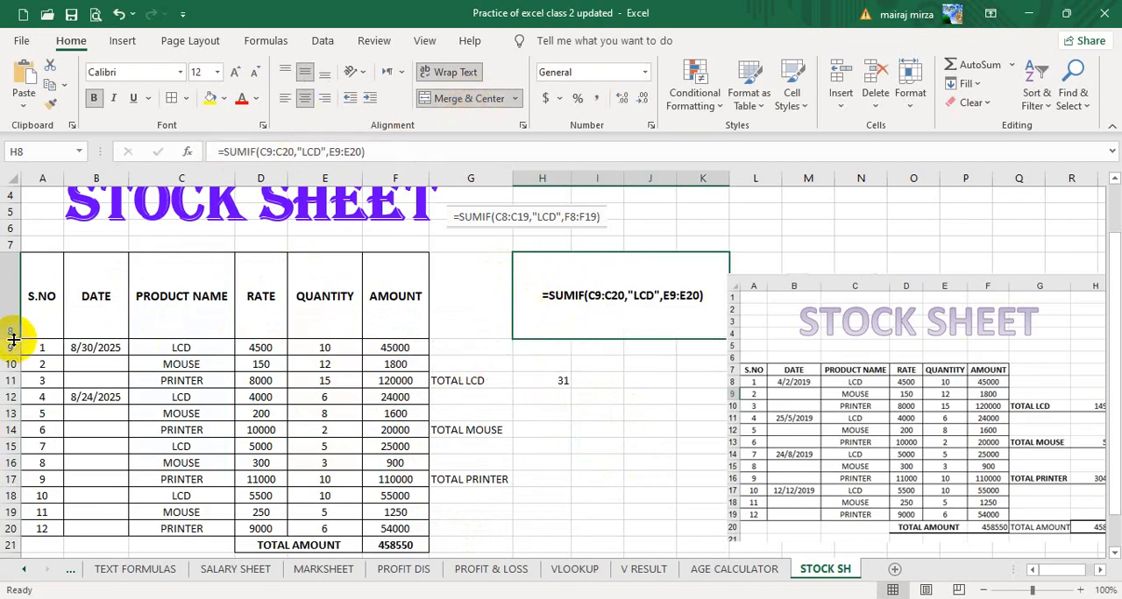
pyautogui.moveTo(13, 339); pyautogui.dragTo(14, 296)
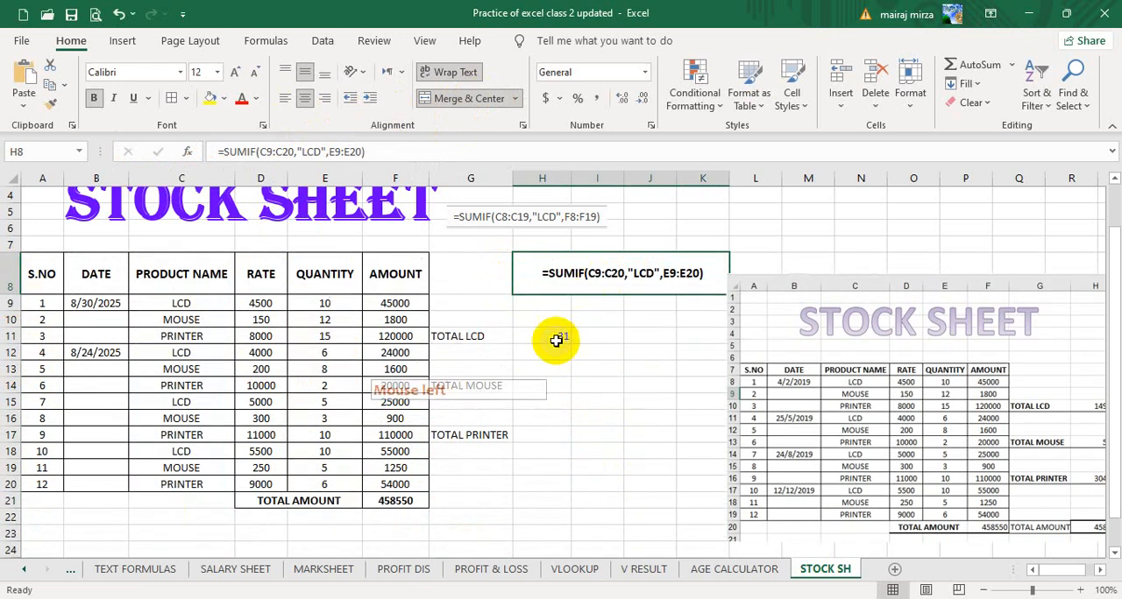
# Remove the borders from the merged formula cell H8:K8.
pyautogui.click(557, 340)
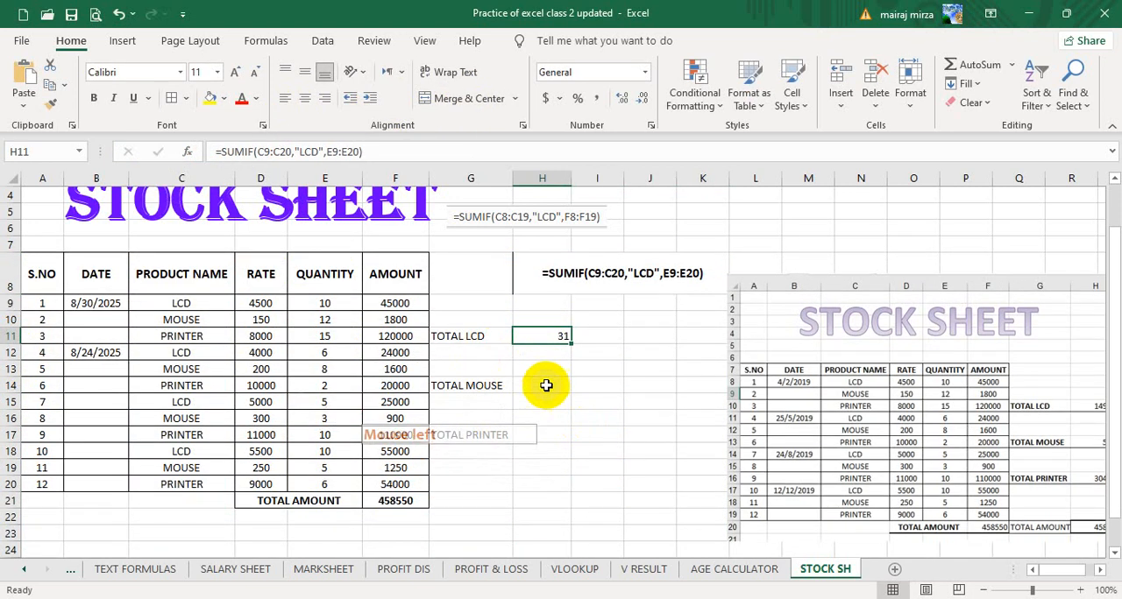
pyautogui.click(545, 387)
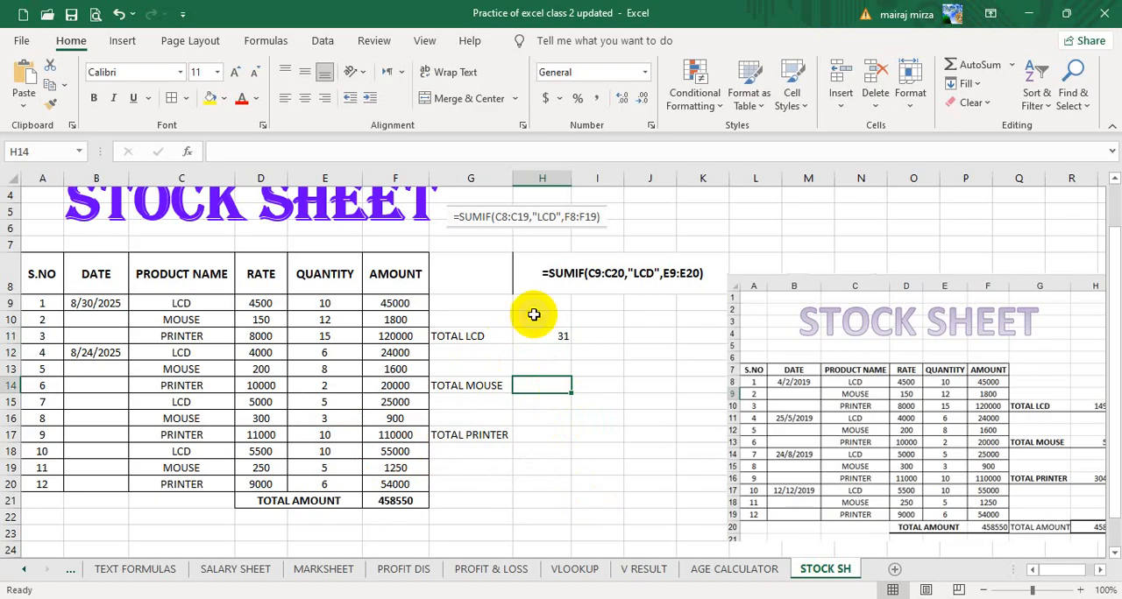
pyautogui.click(587, 275)
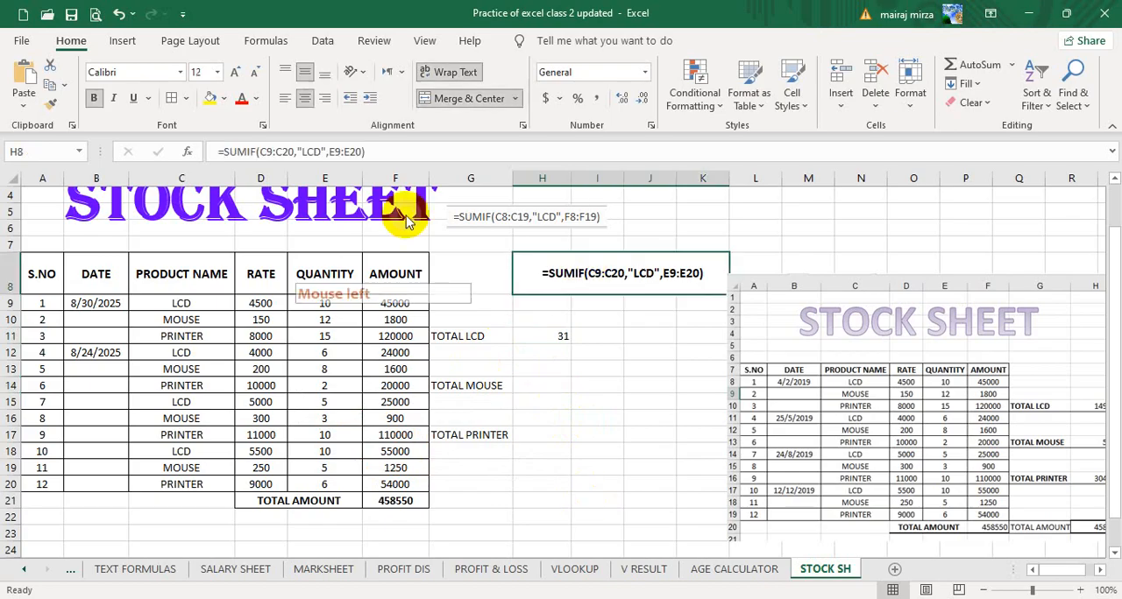
pyautogui.click(185, 98)
pyautogui.click(240, 270)
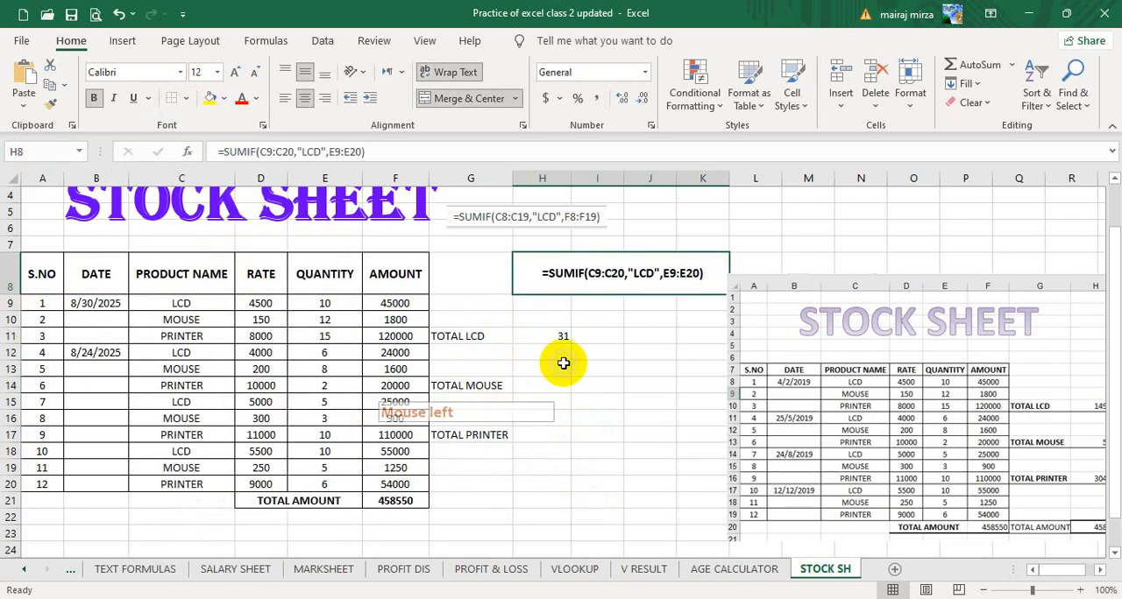
pyautogui.click(648, 449)
# Enter =SUMIF(C9:C20,"MOUSE",E9:E20) in H14 as the TOTAL MOUSE quantity.
pyautogui.click(542, 390)
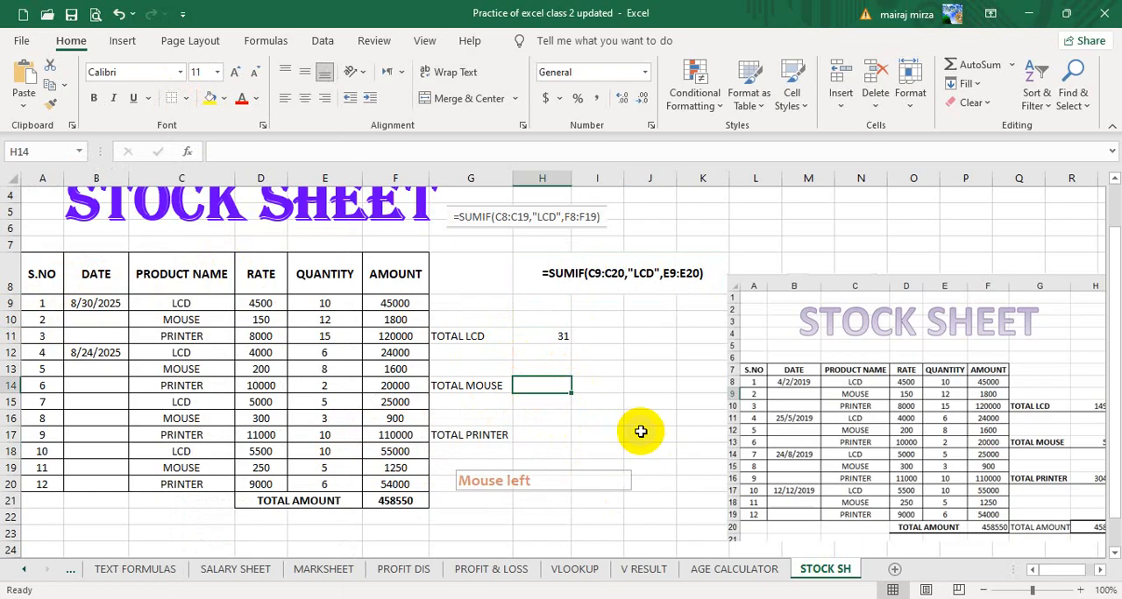
pyautogui.write('=')
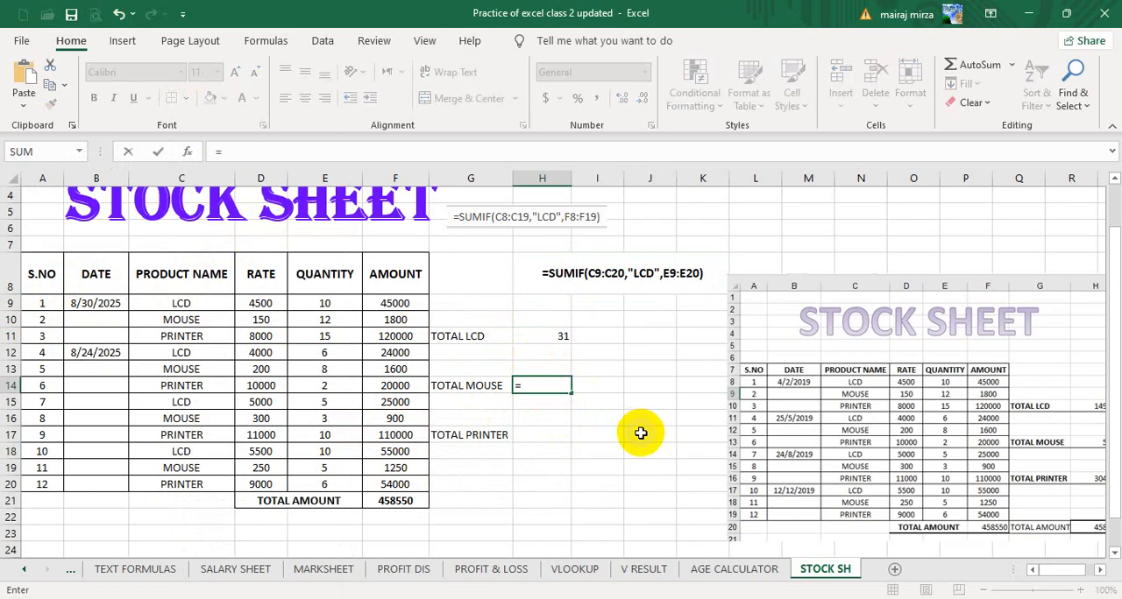
pyautogui.write('SUM')
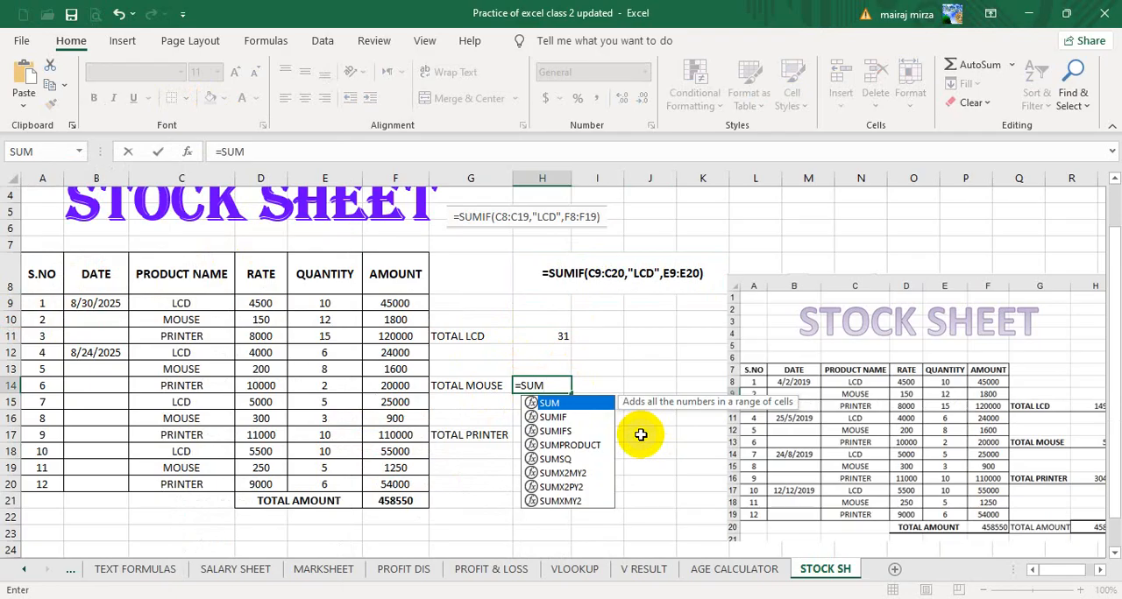
pyautogui.write('IF(')
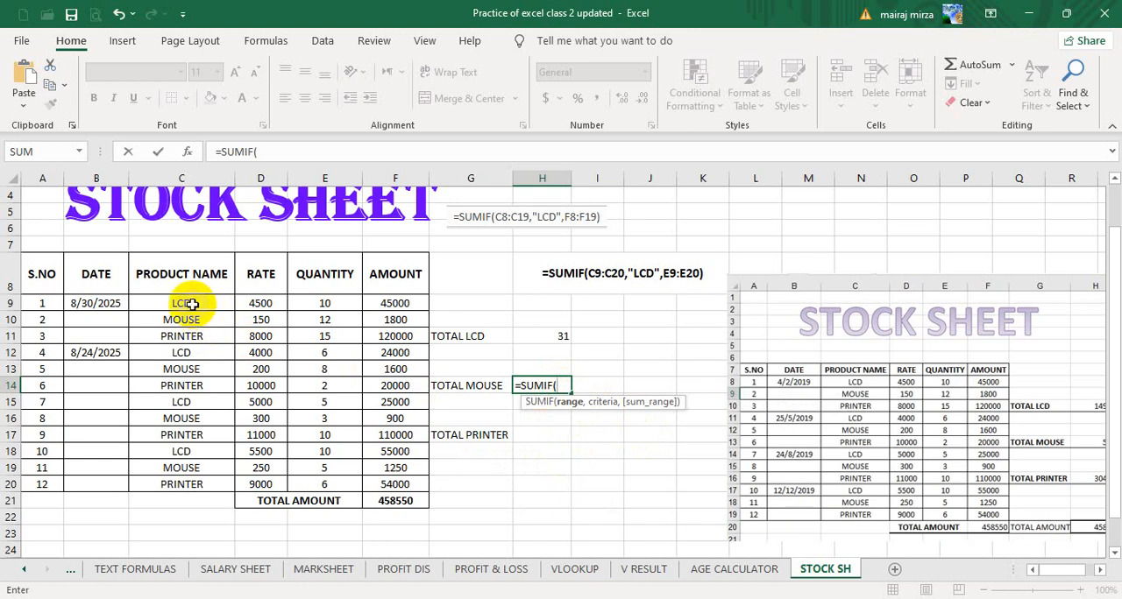
pyautogui.moveTo(192, 304); pyautogui.dragTo(188, 491)
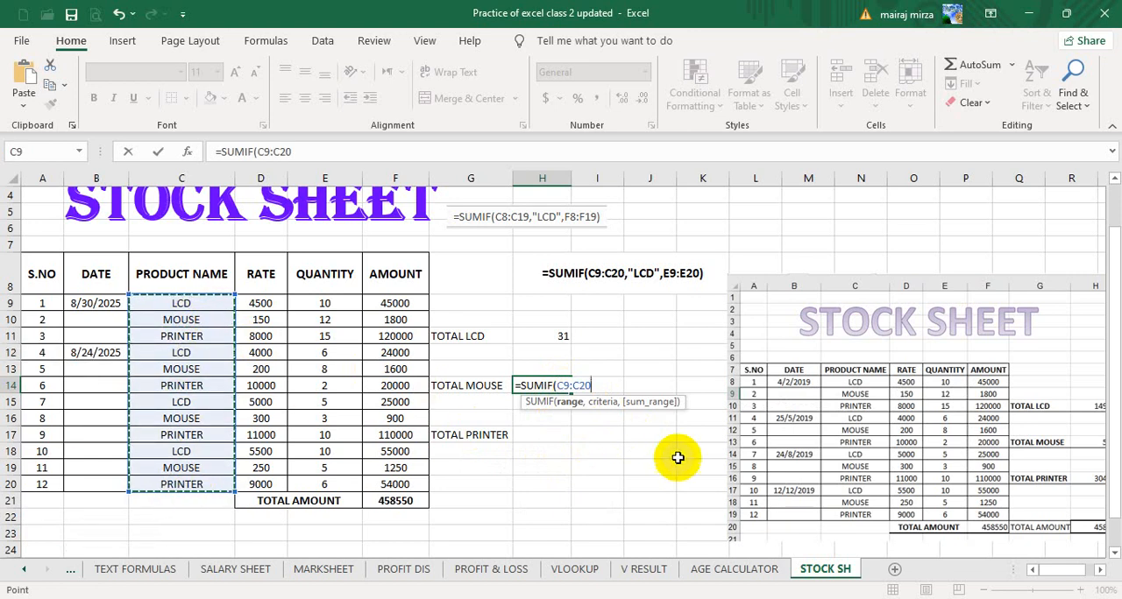
pyautogui.write(',"MOUSE",')
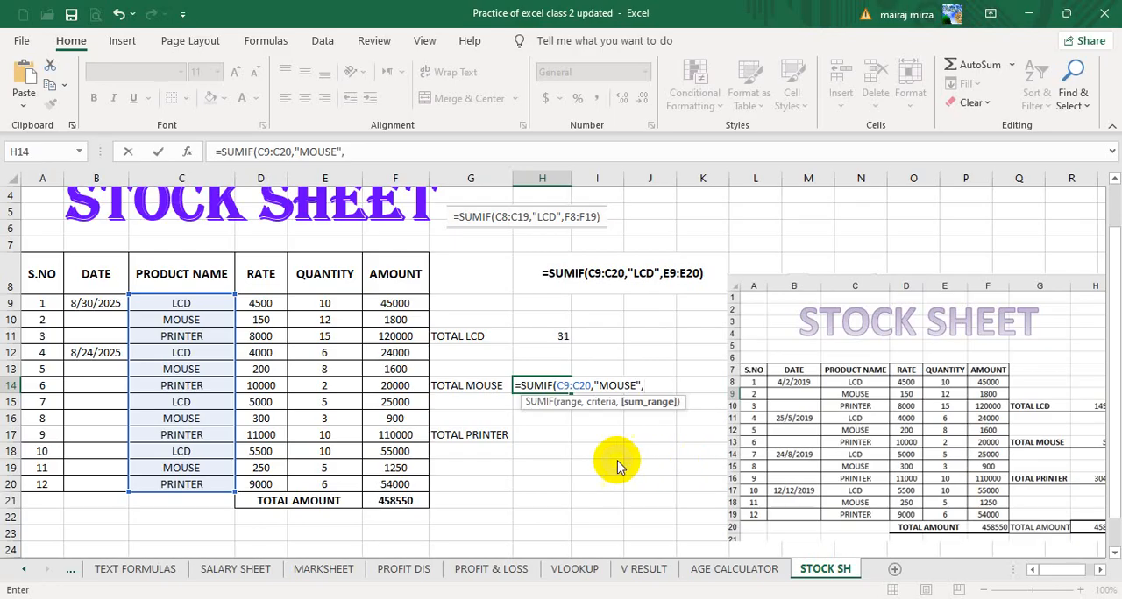
pyautogui.click(334, 304)
pyautogui.moveTo(334, 303); pyautogui.dragTo(334, 488)
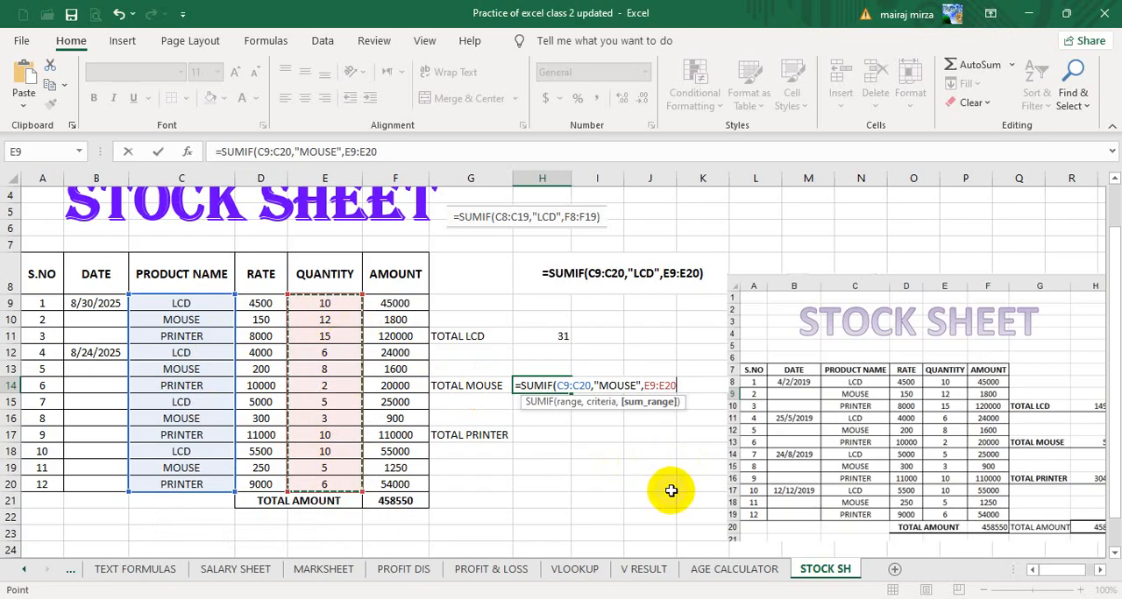
pyautogui.write(')')
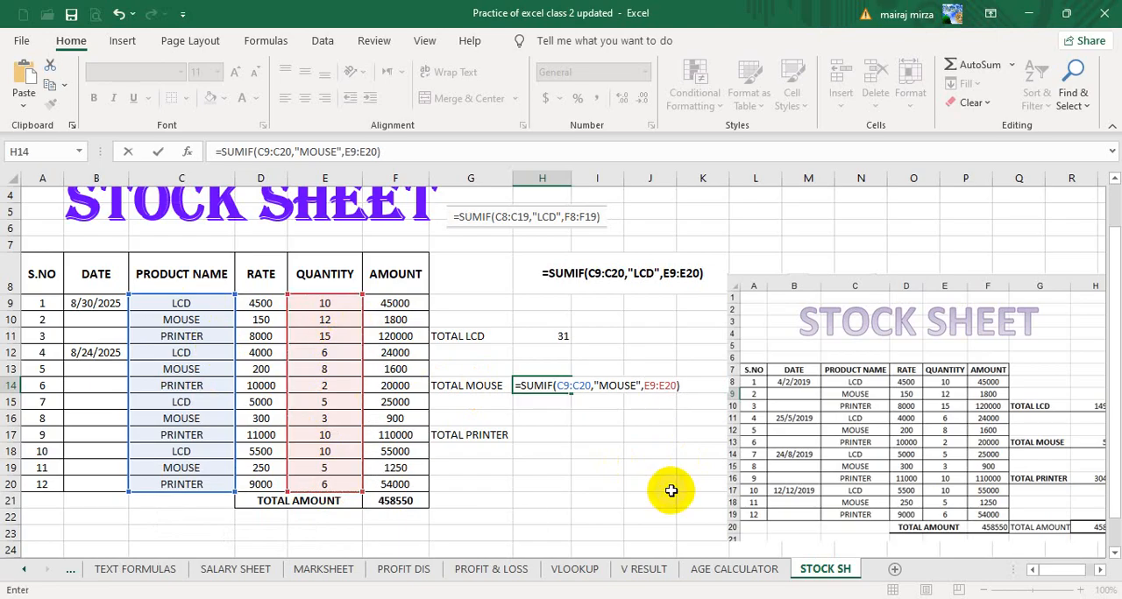
pyautogui.press('Return')
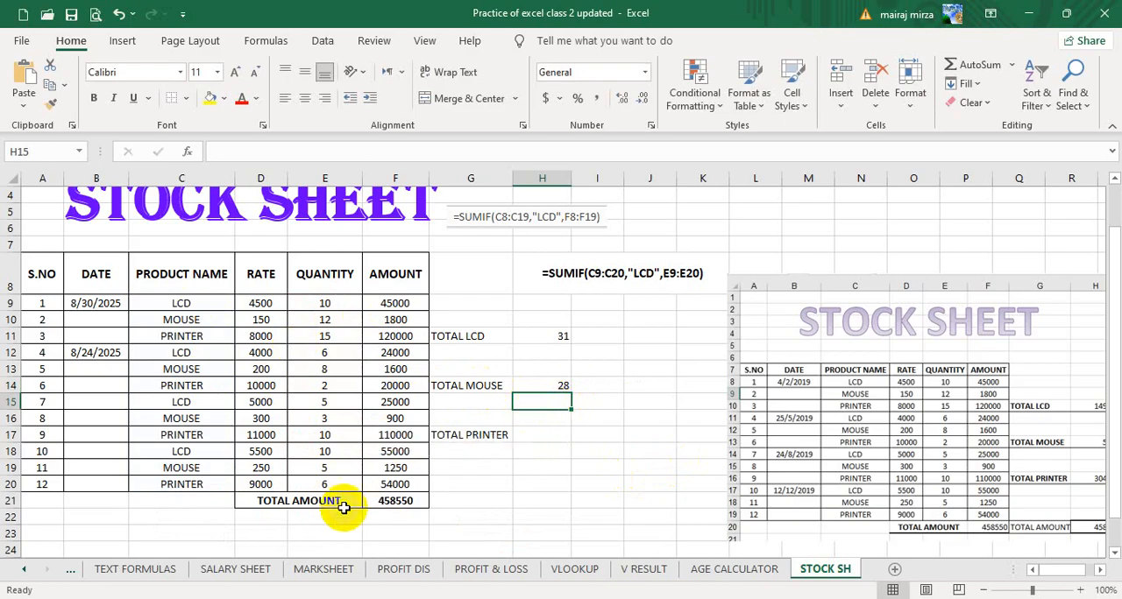
# Enter =SUMIF(C9:C20,"PRINTER",E9:E20) in H17 as the TOTAL PRINTER quantity.
pyautogui.click(543, 438)
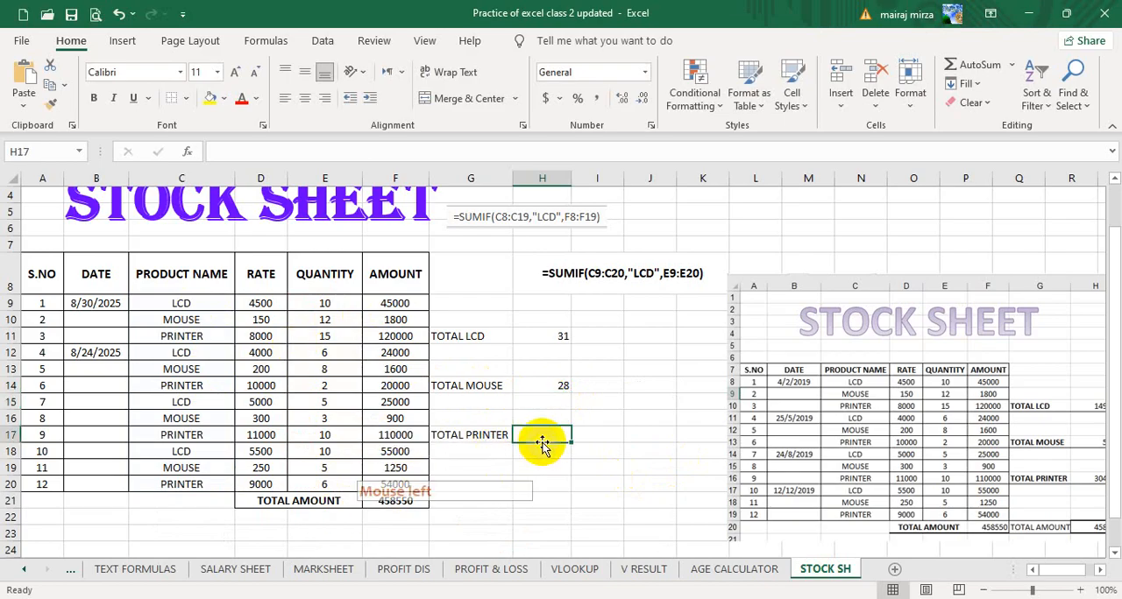
pyautogui.write('=')
pyautogui.click(623, 454)
pyautogui.write('SU')
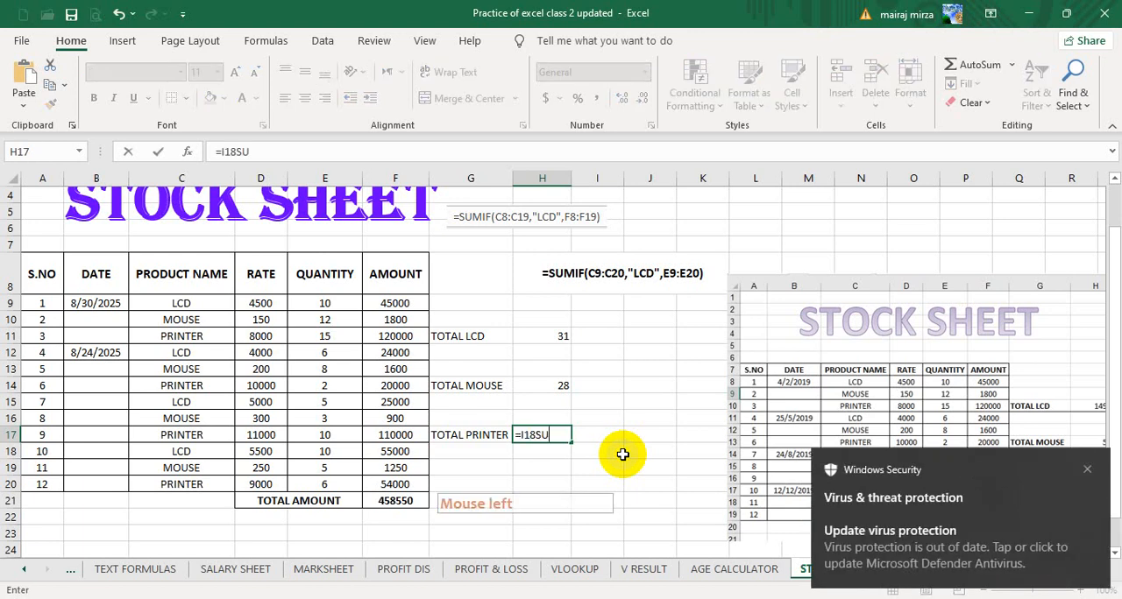
pyautogui.write('M')
pyautogui.press('BackSpace')
pyautogui.press('BackSpace')
pyautogui.press('BackSpace')
pyautogui.press('BackSpace')
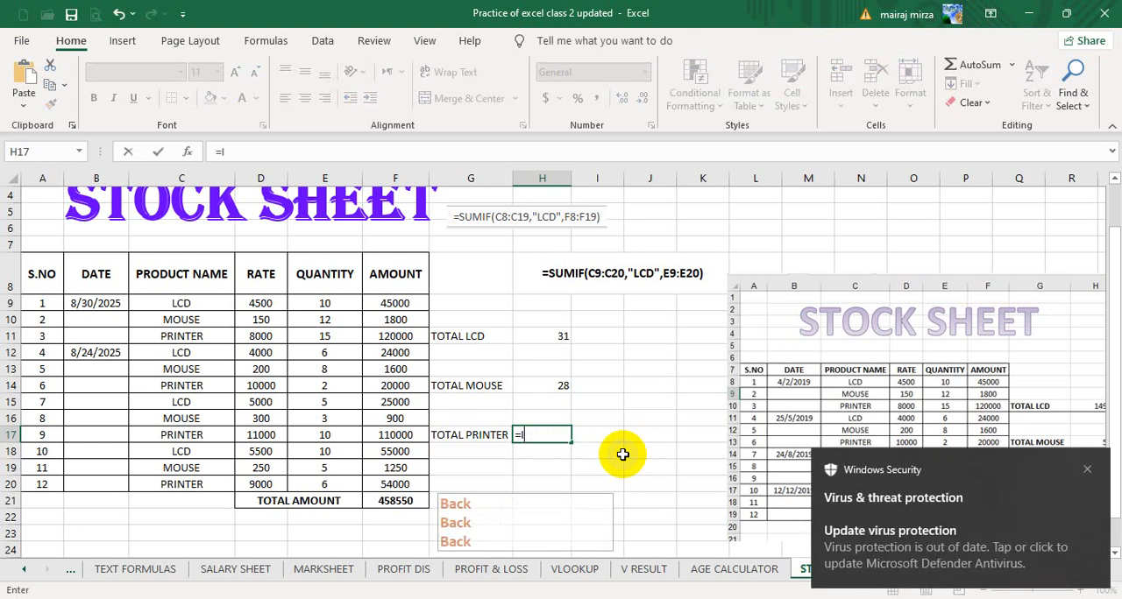
pyautogui.write('S')
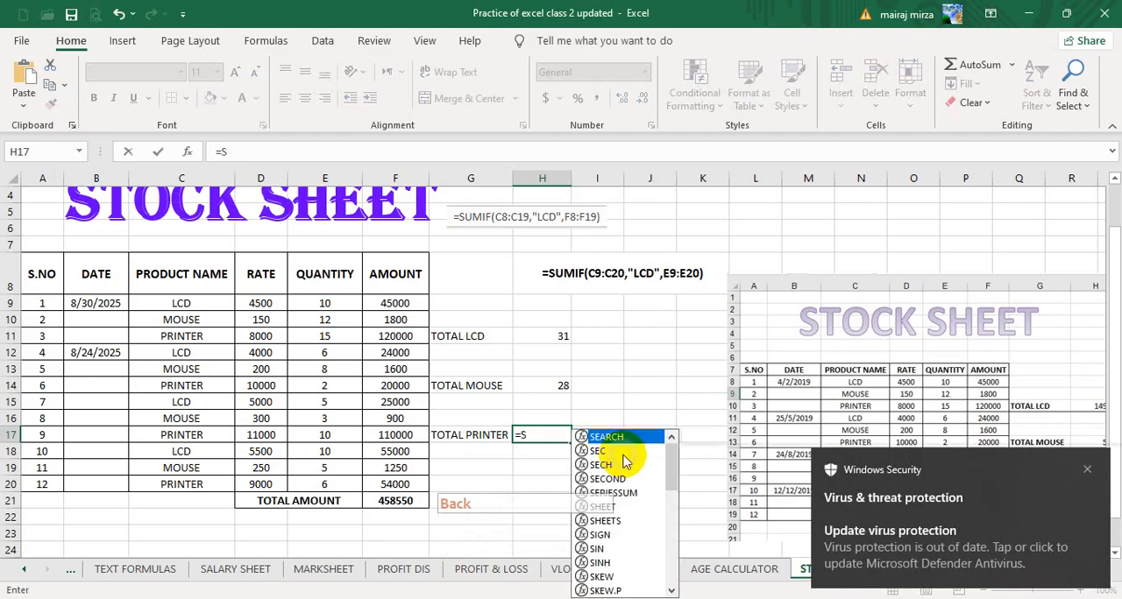
pyautogui.write('UMIF')
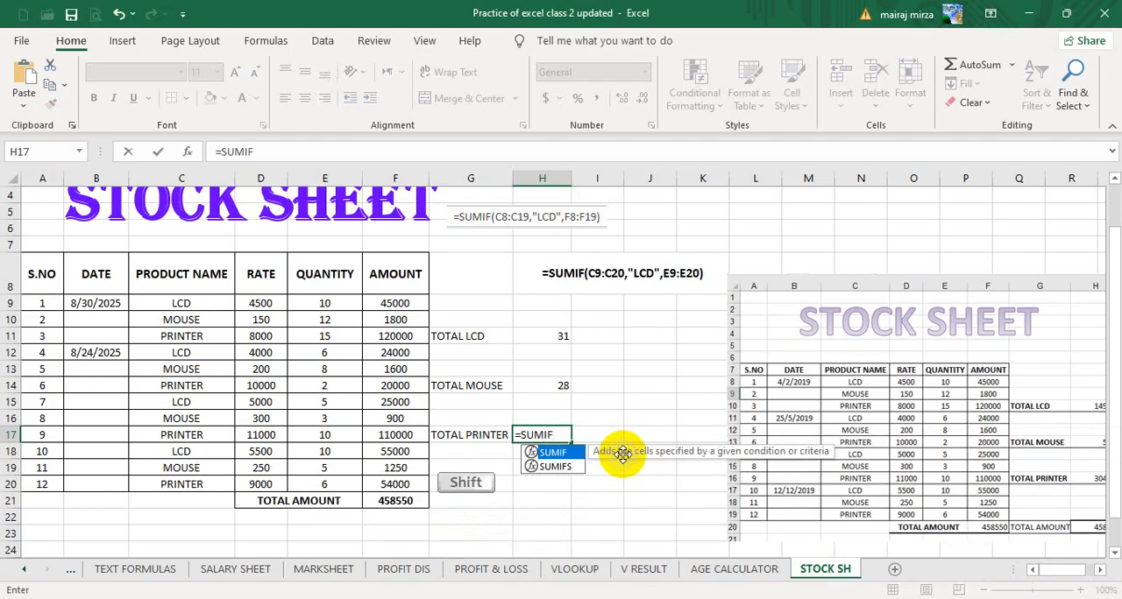
pyautogui.write('(')
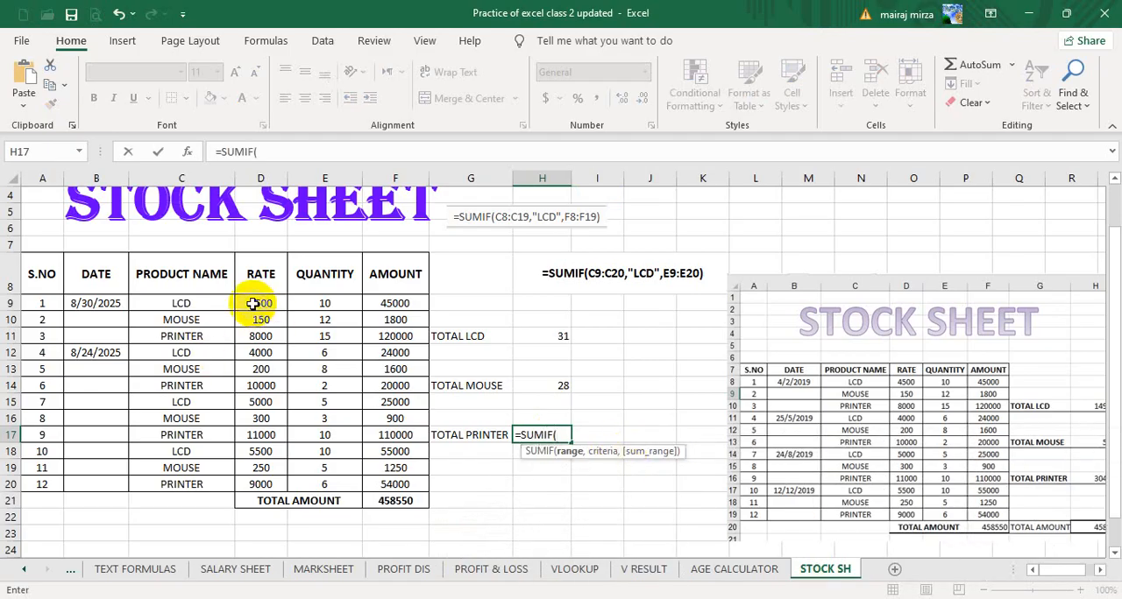
pyautogui.click(188, 304)
pyautogui.moveTo(188, 304); pyautogui.dragTo(181, 483)
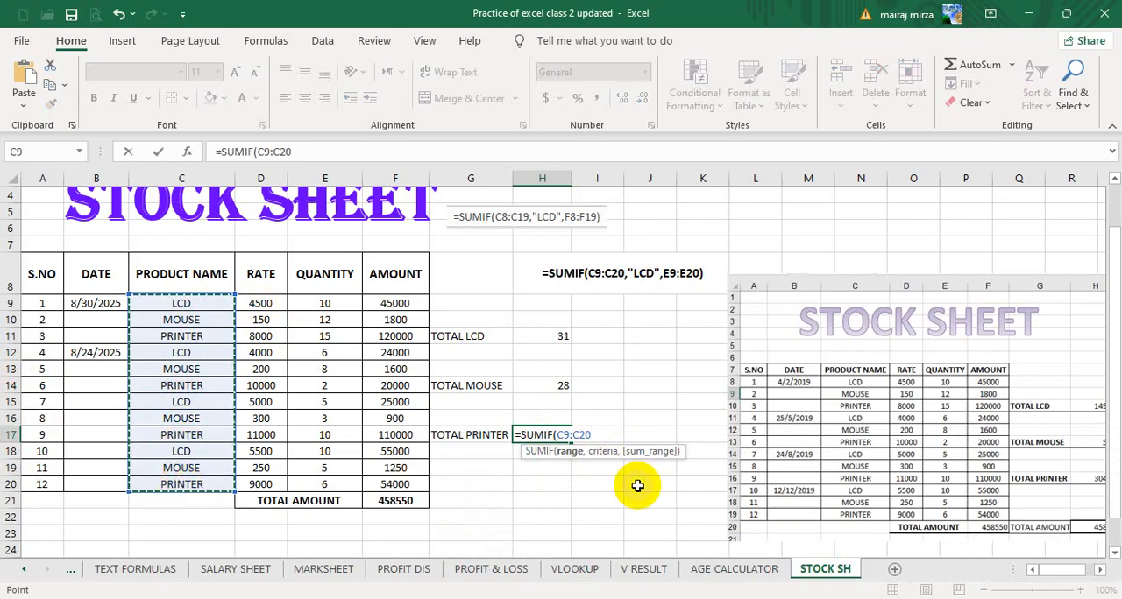
pyautogui.write(',"')
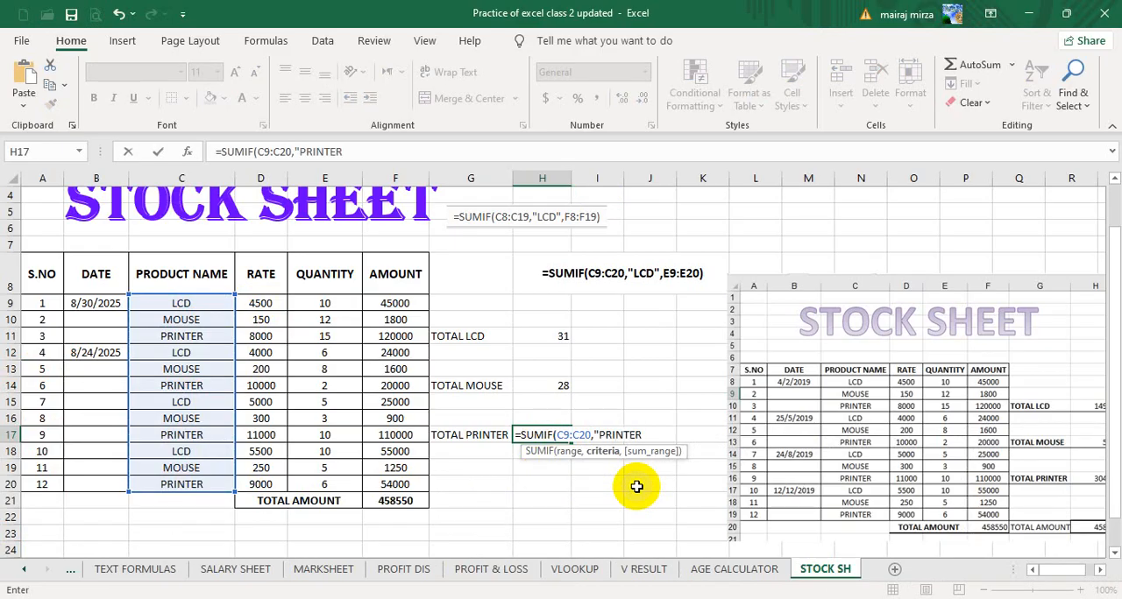
pyautogui.write('PRINTER')
pyautogui.press('capslock')
pyautogui.write('",')
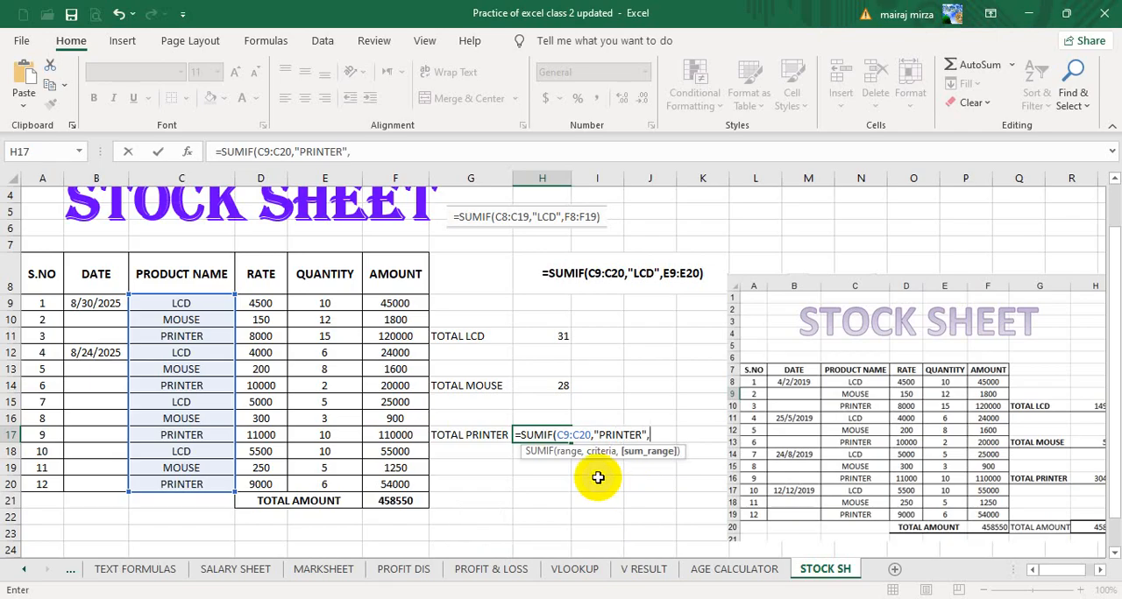
pyautogui.moveTo(330, 303); pyautogui.dragTo(325, 480)
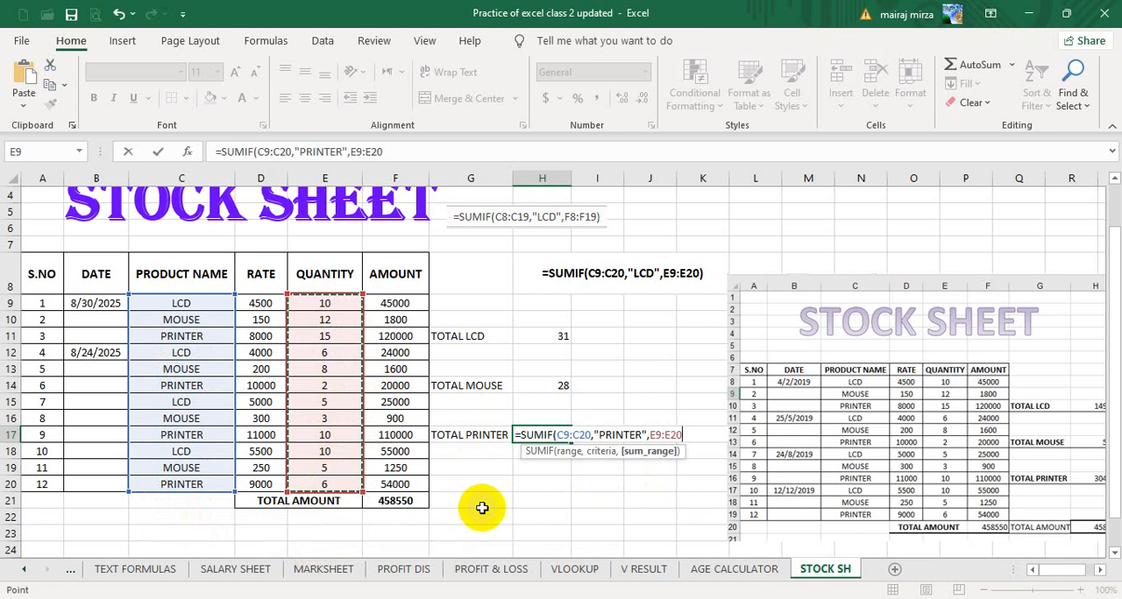
pyautogui.write(')')
pyautogui.press('Return')
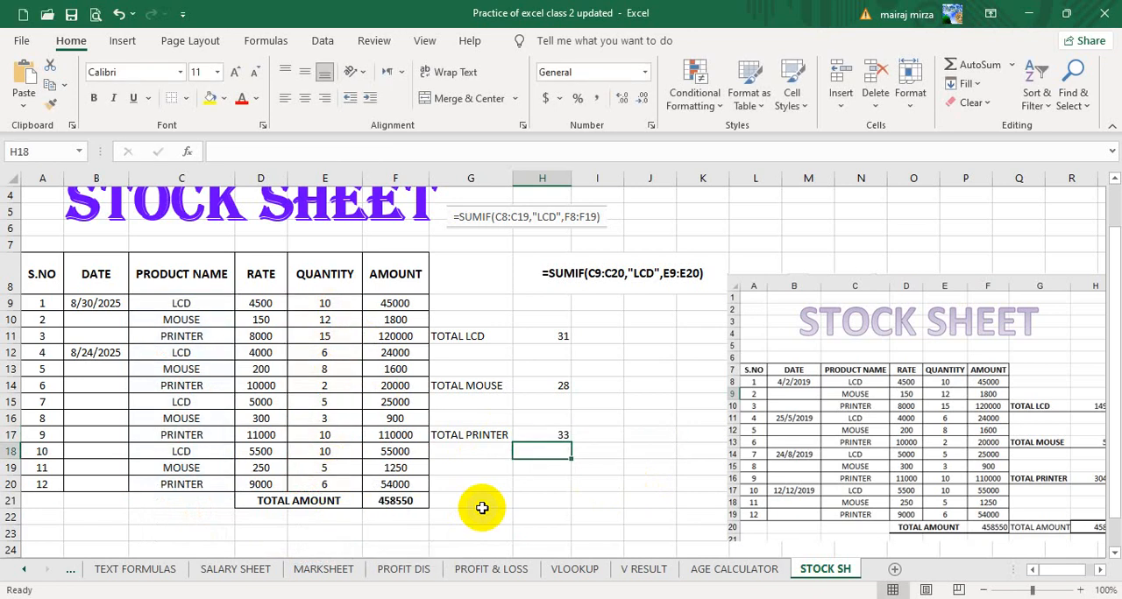
# Enter the heading QTY in H9 above the SUMIF quantity totals.
pyautogui.click(541, 304)
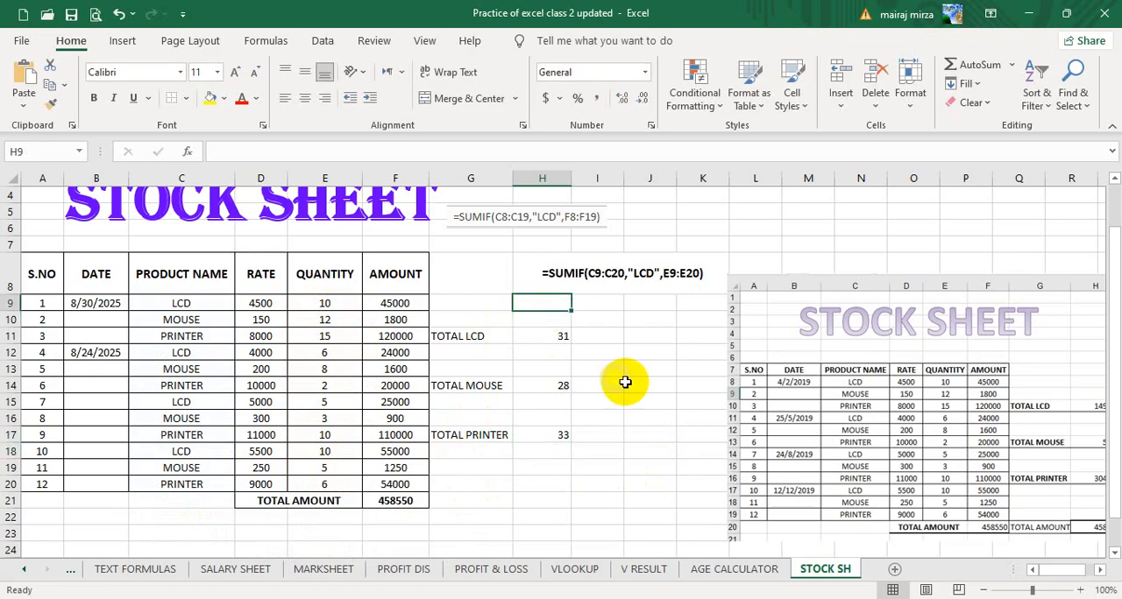
pyautogui.click(718, 429)
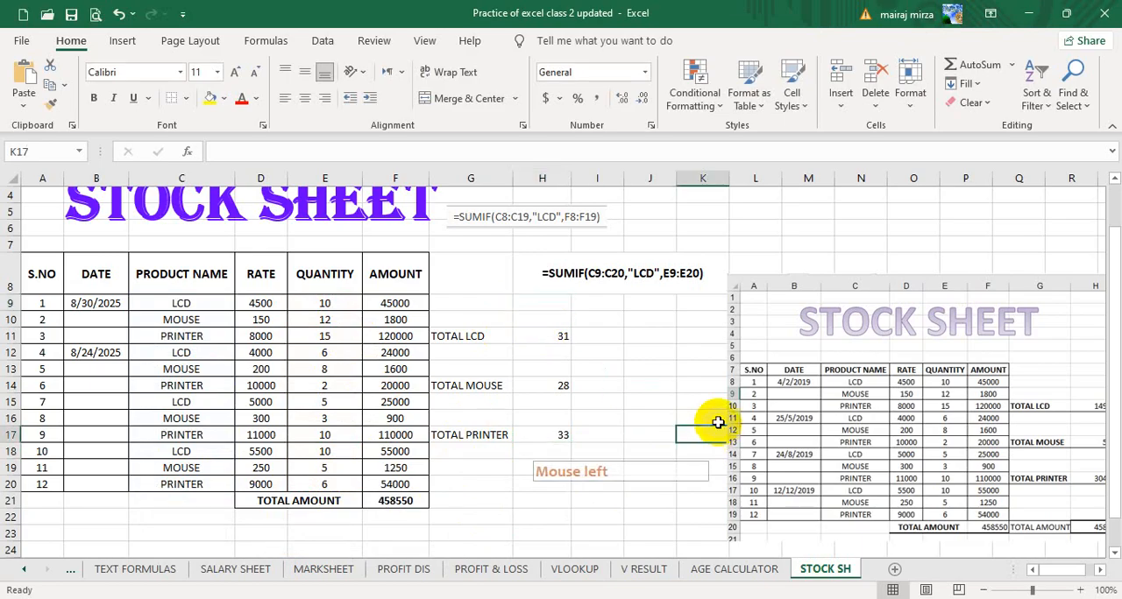
pyautogui.write('q')
pyautogui.press('BackSpace')
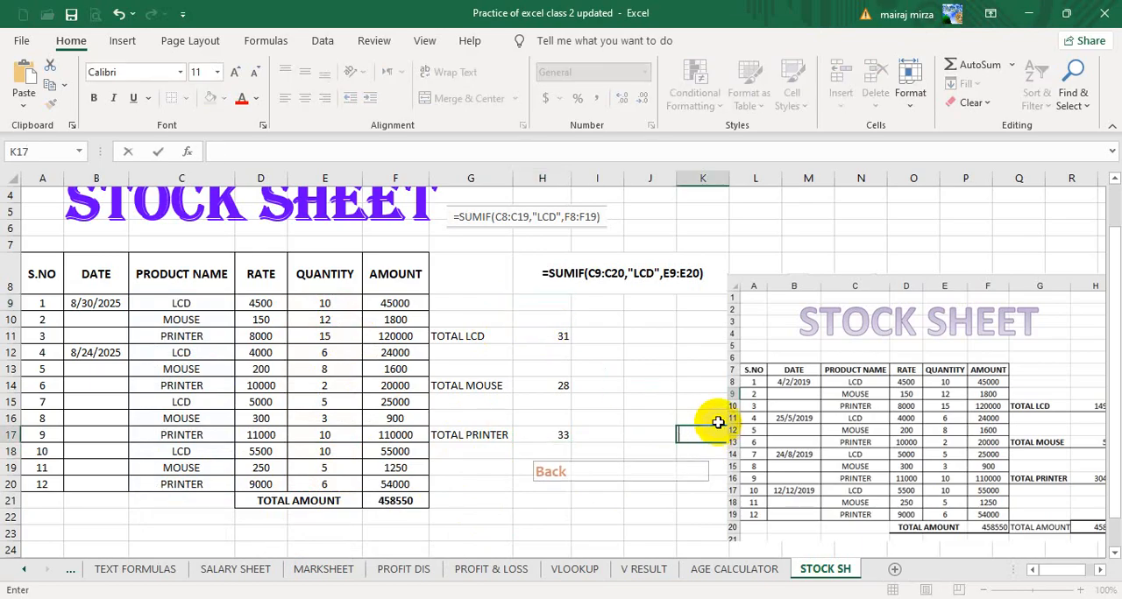
pyautogui.click(545, 303)
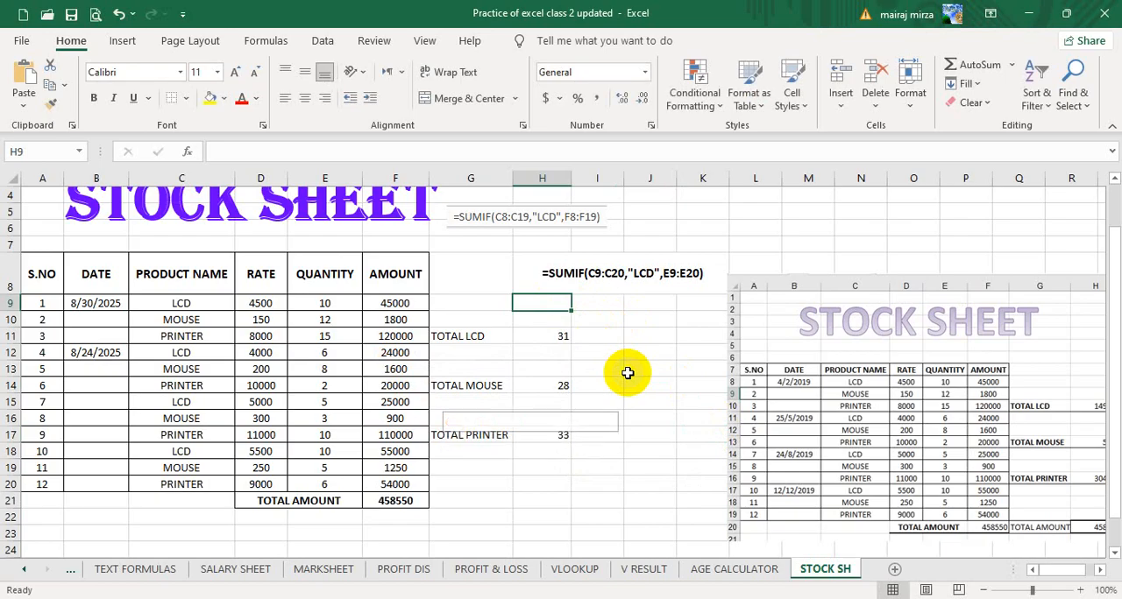
pyautogui.write('QTY')
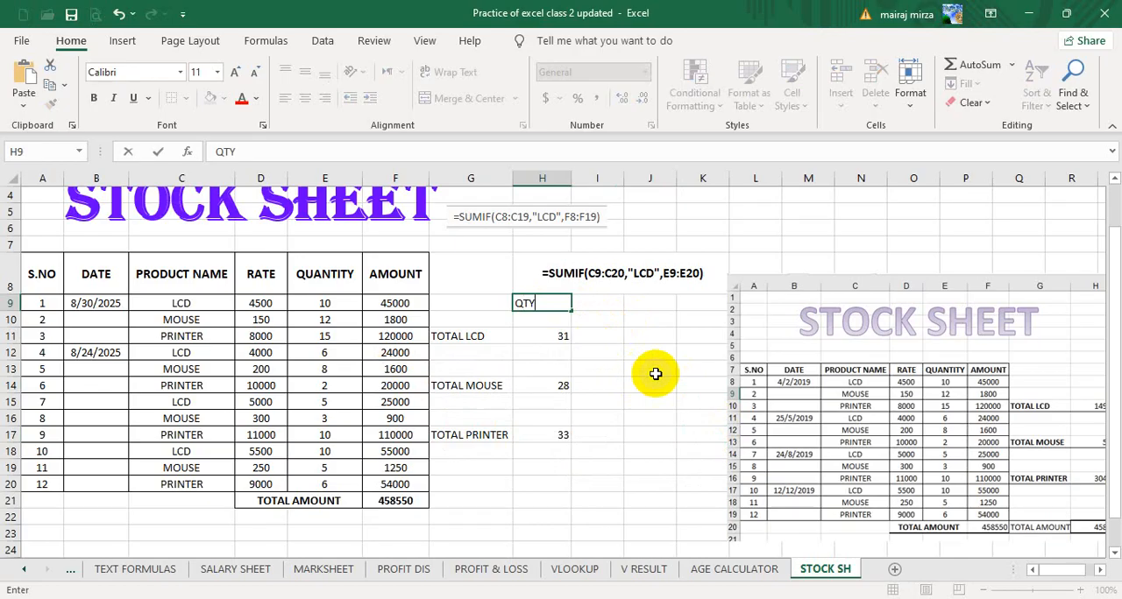
pyautogui.click(654, 355)
pyautogui.click(545, 337)
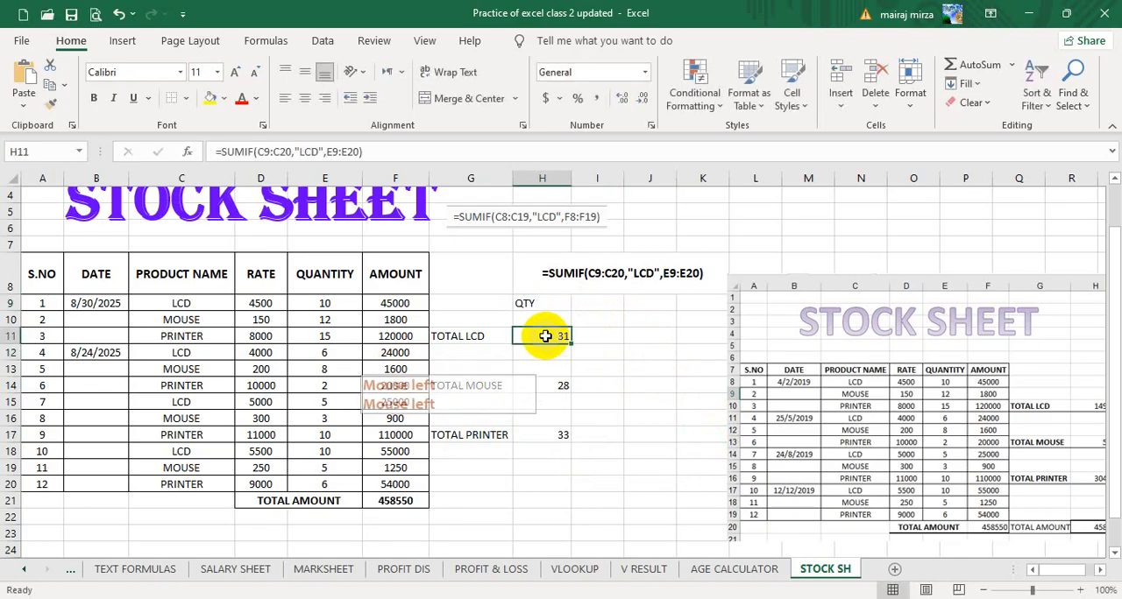
pyautogui.click(645, 303)
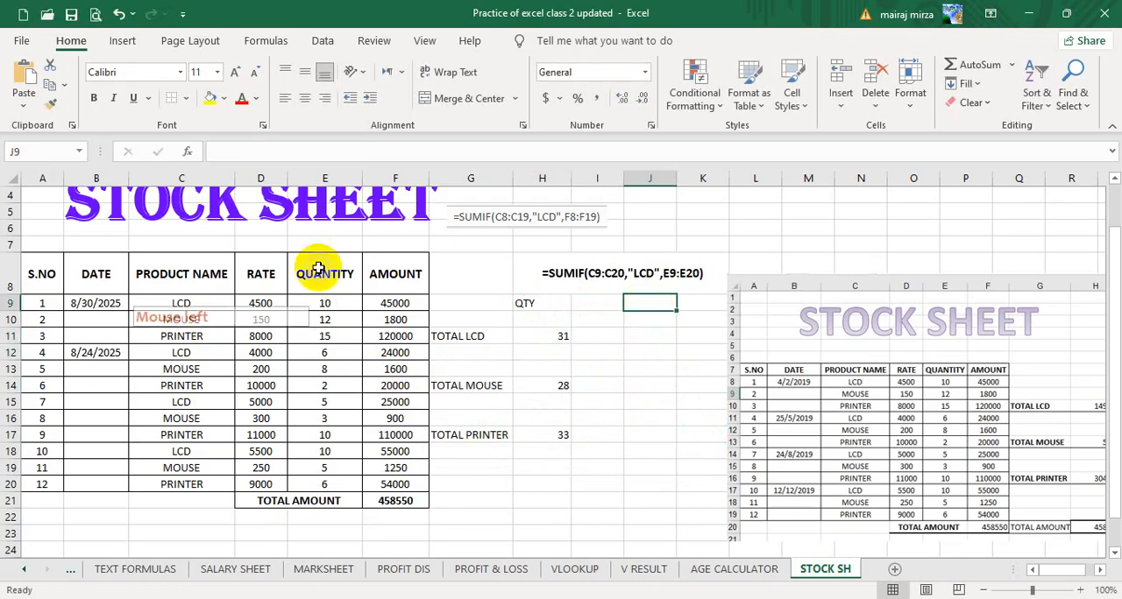
pyautogui.click(177, 303)
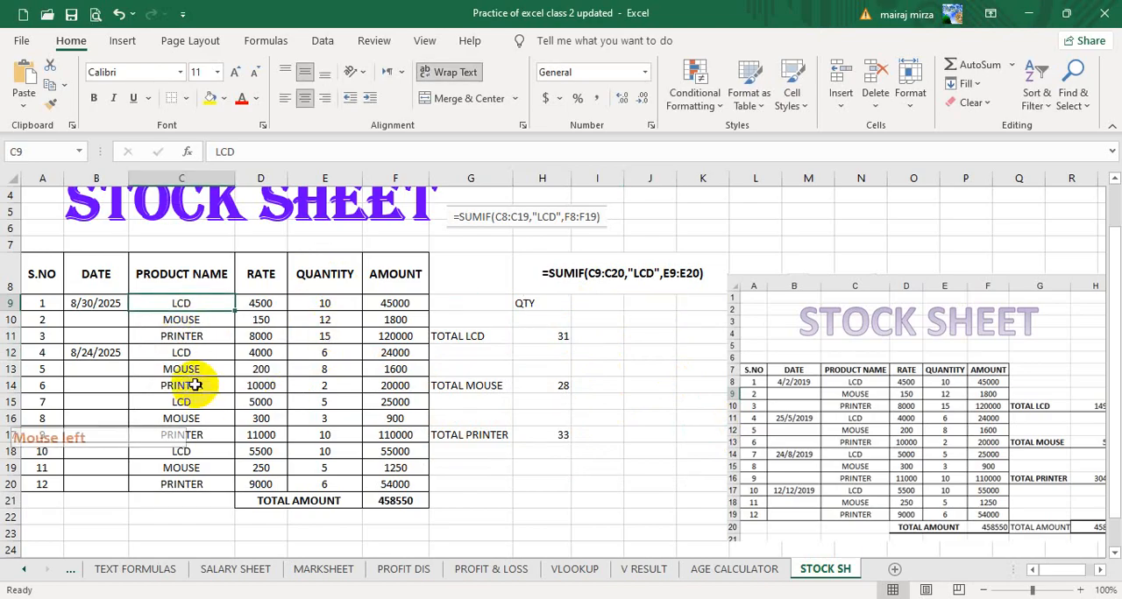
pyautogui.click(217, 352)
pyautogui.click(207, 305)
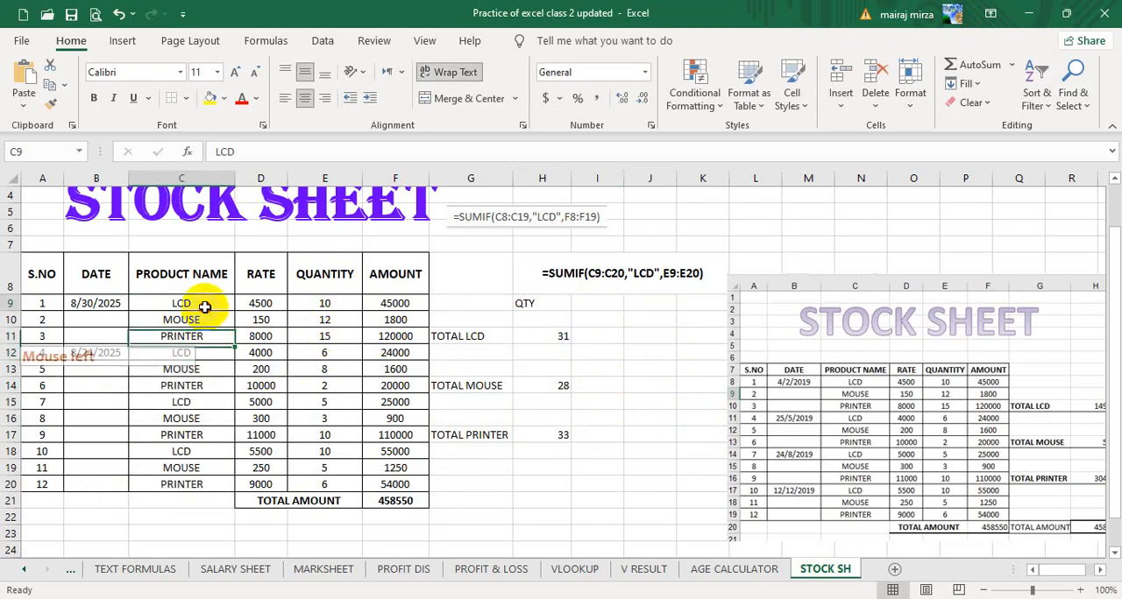
pyautogui.click(399, 304)
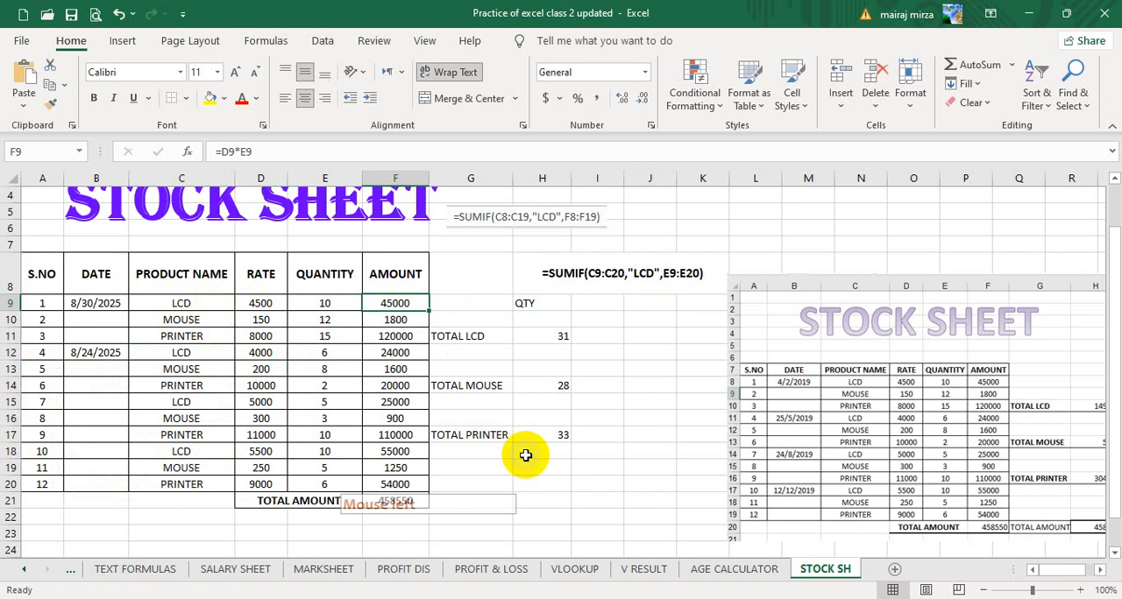
# Enter =SUMIF(C9:C20,"LCD",F9:F20) in J11 to total the LCD amounts.
pyautogui.click(645, 339)
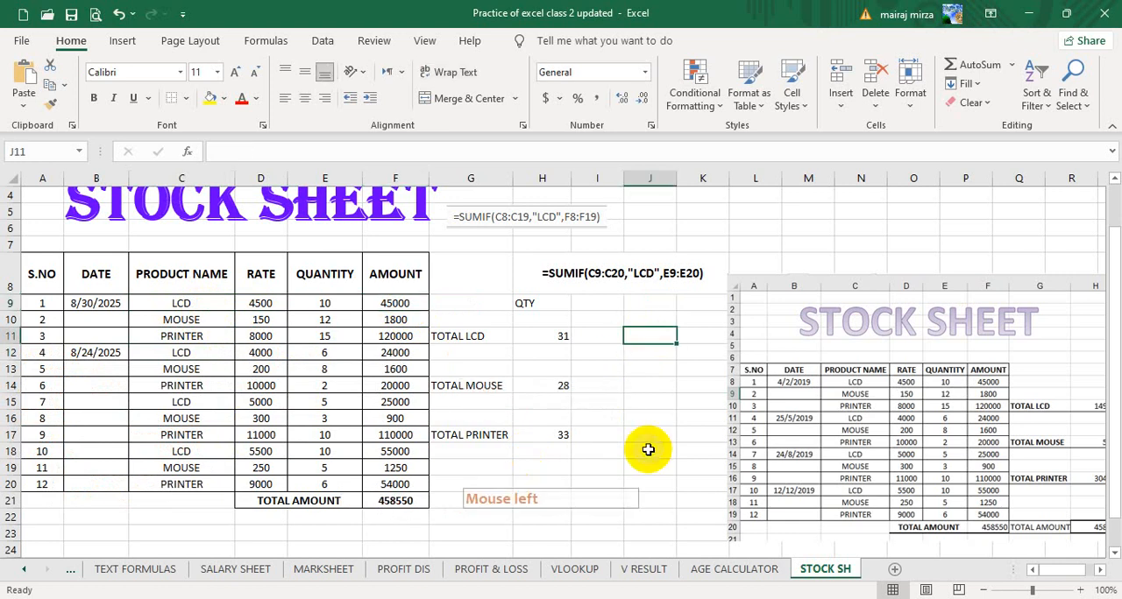
pyautogui.write('=S')
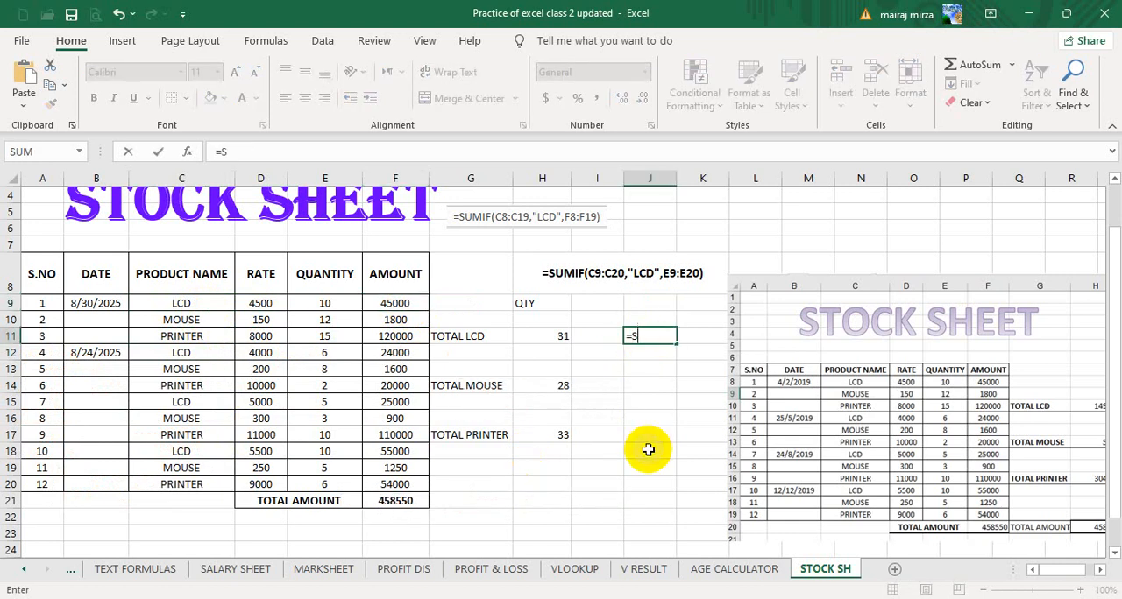
pyautogui.write('UMIF')
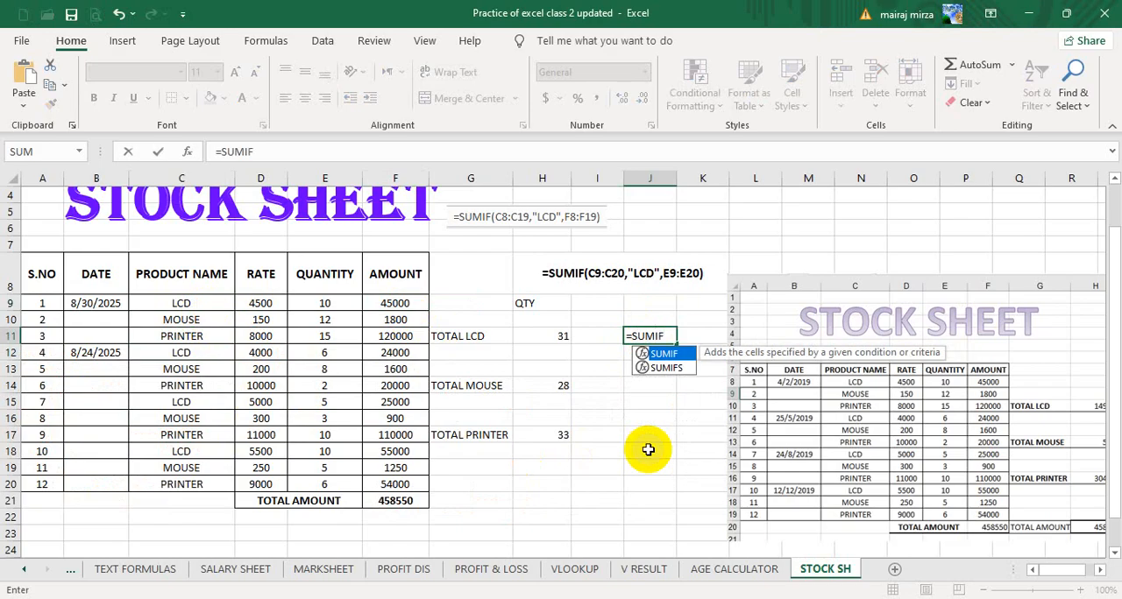
pyautogui.press('shift')
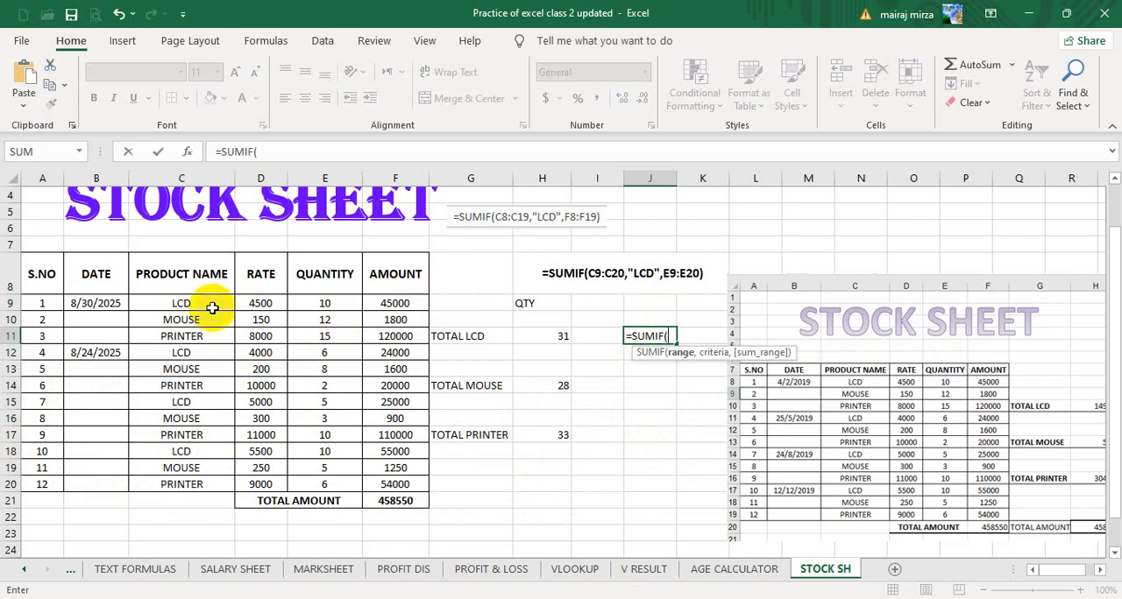
pyautogui.moveTo(191, 303); pyautogui.dragTo(187, 488)
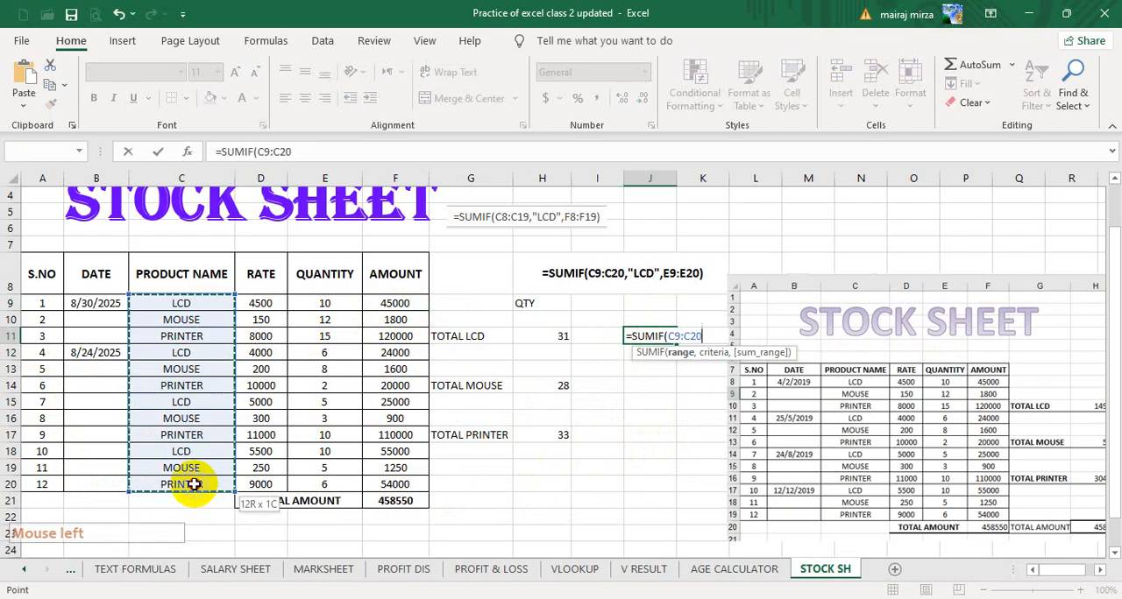
pyautogui.write(',')
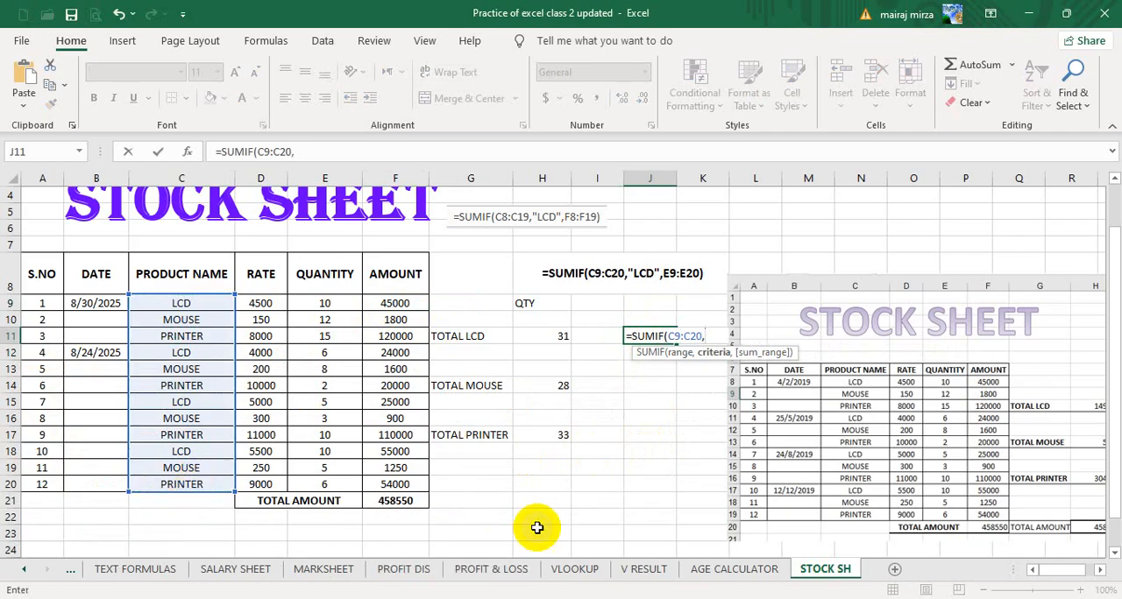
pyautogui.write('"LCD')
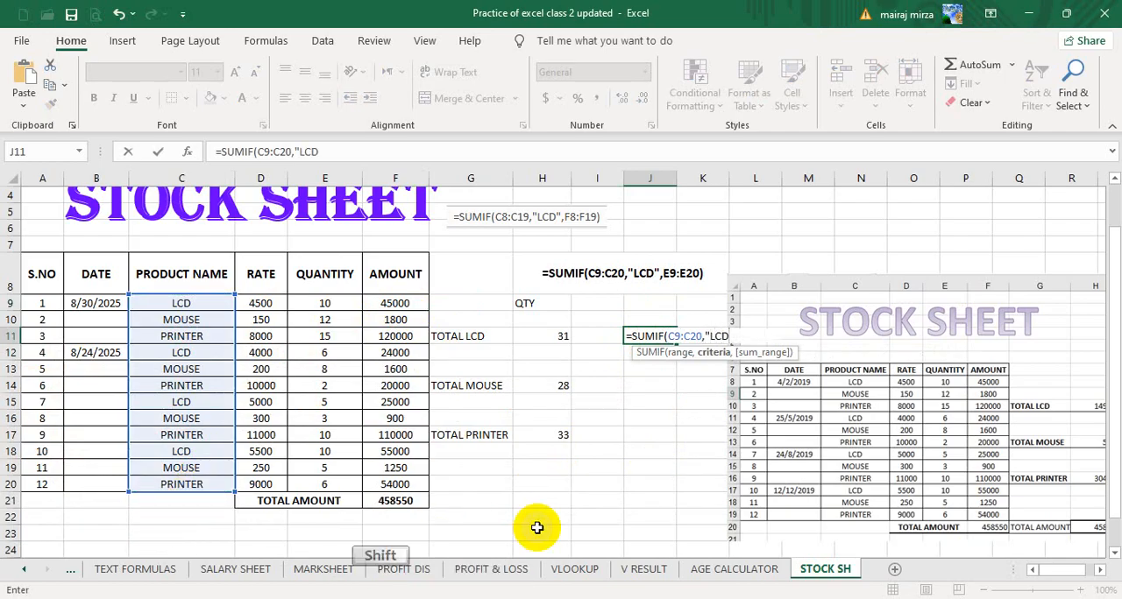
pyautogui.write('",')
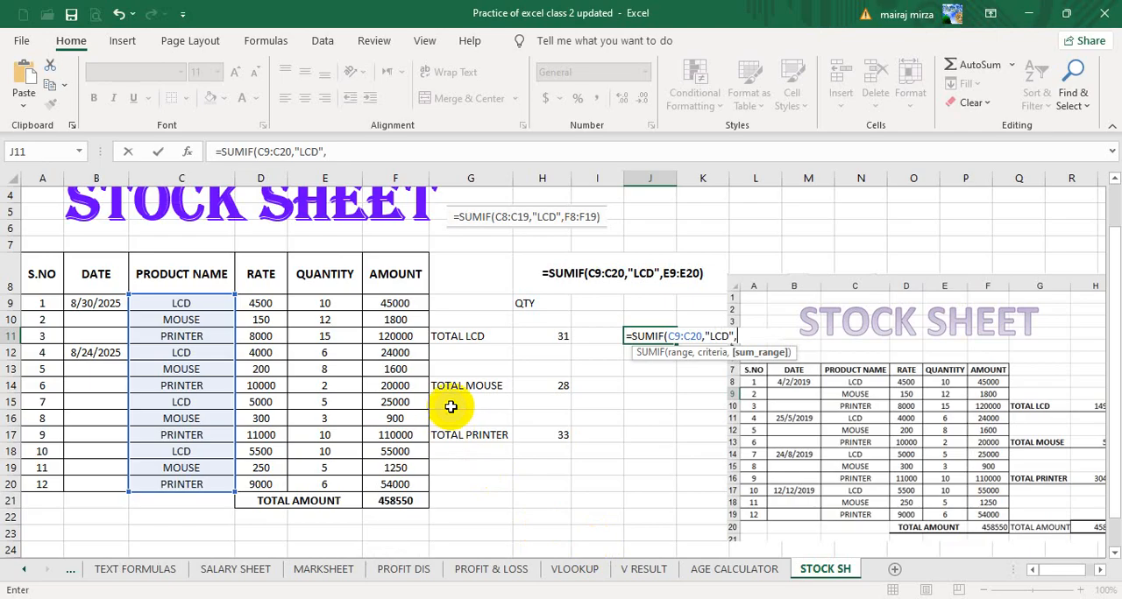
pyautogui.moveTo(391, 302); pyautogui.dragTo(393, 478)
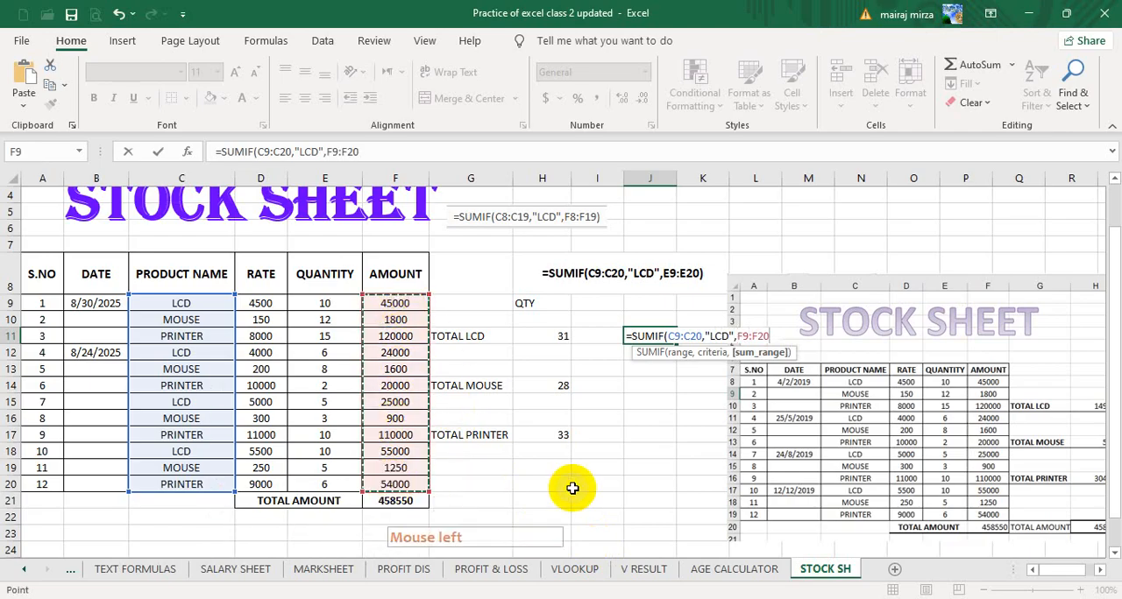
pyautogui.hotkey('shift', 'Down')
pyautogui.write('(')
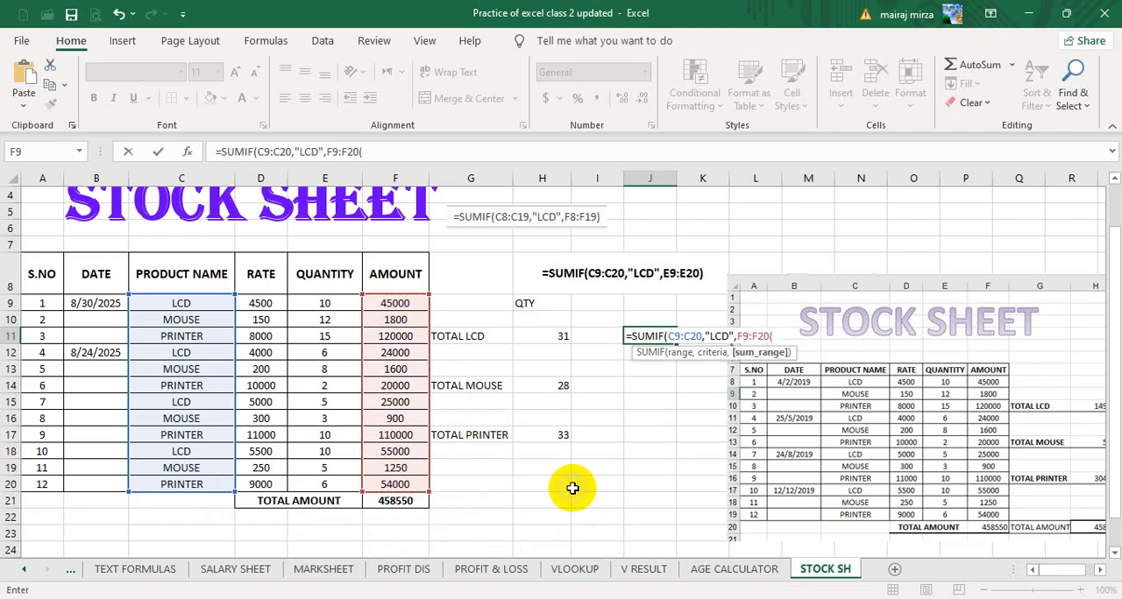
pyautogui.press('BackSpace')
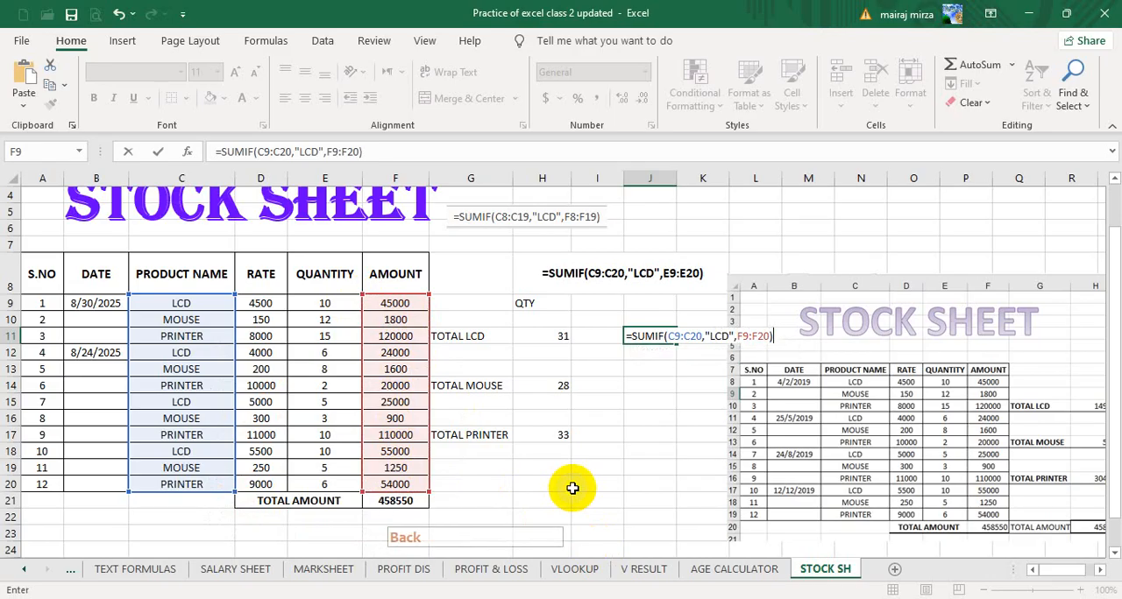
pyautogui.press('Return')
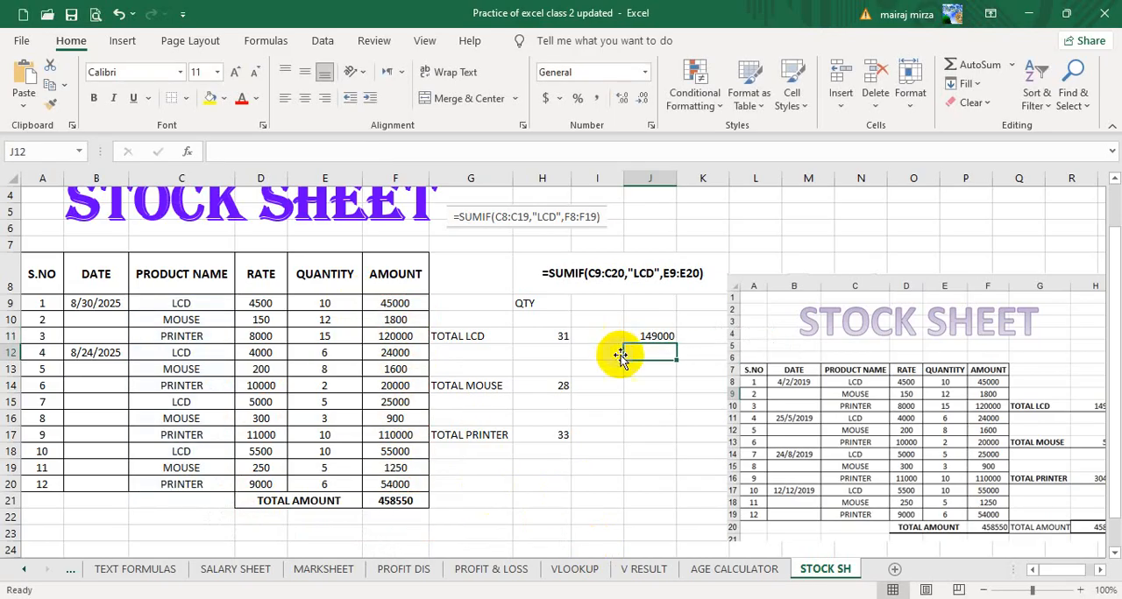
pyautogui.click(653, 337)
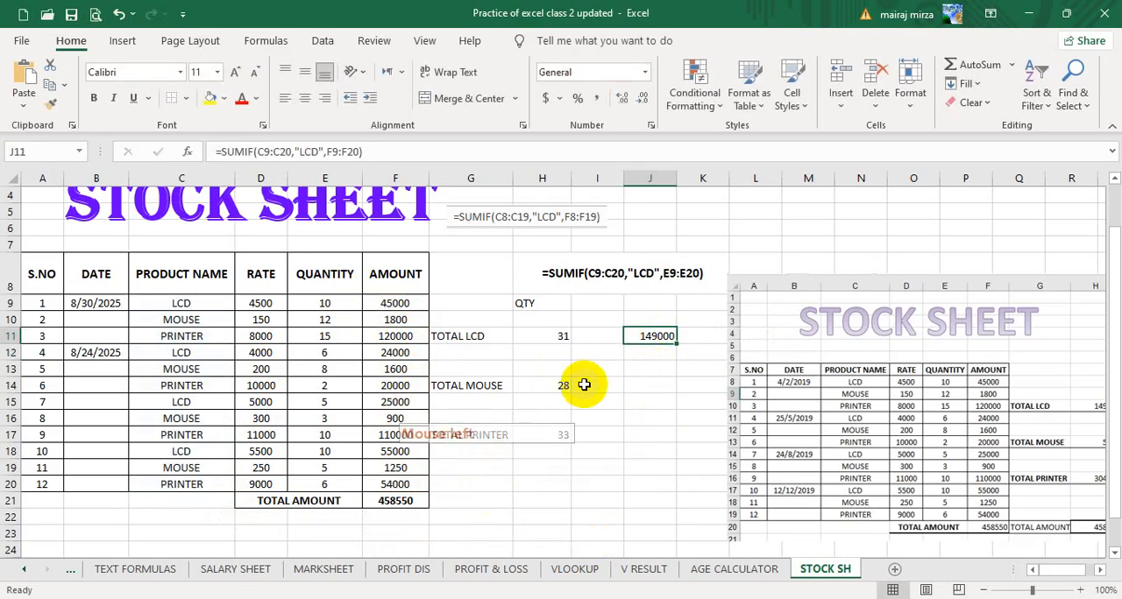
pyautogui.click(653, 337)
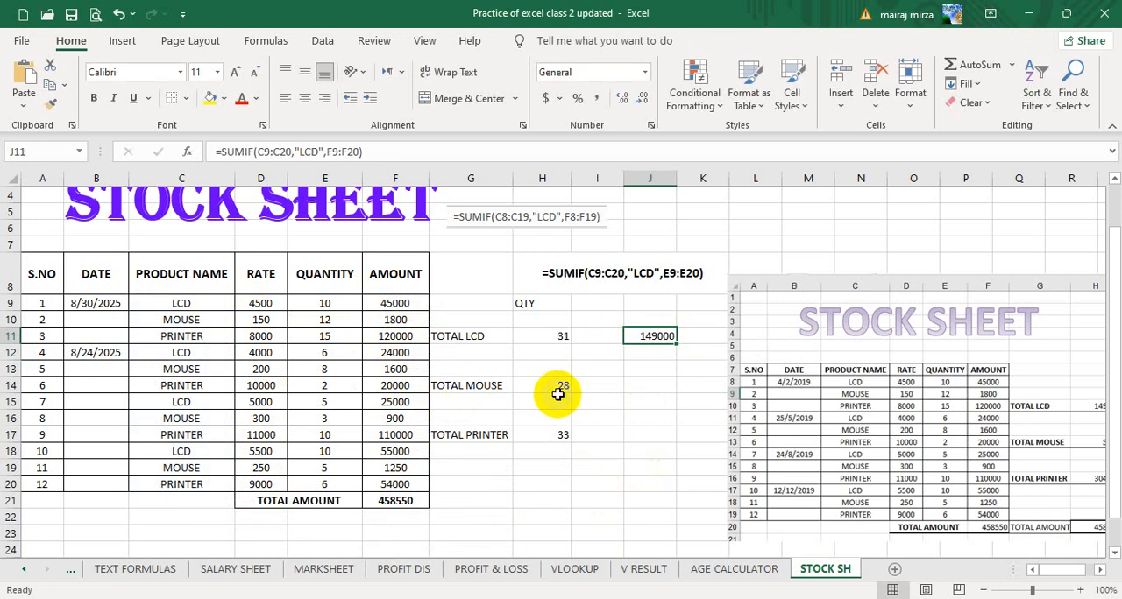
# Enter =SUMIF(C9:C20,"MOUSE",F9:F20) in J14 to total the mouse amounts.
pyautogui.click(645, 386)
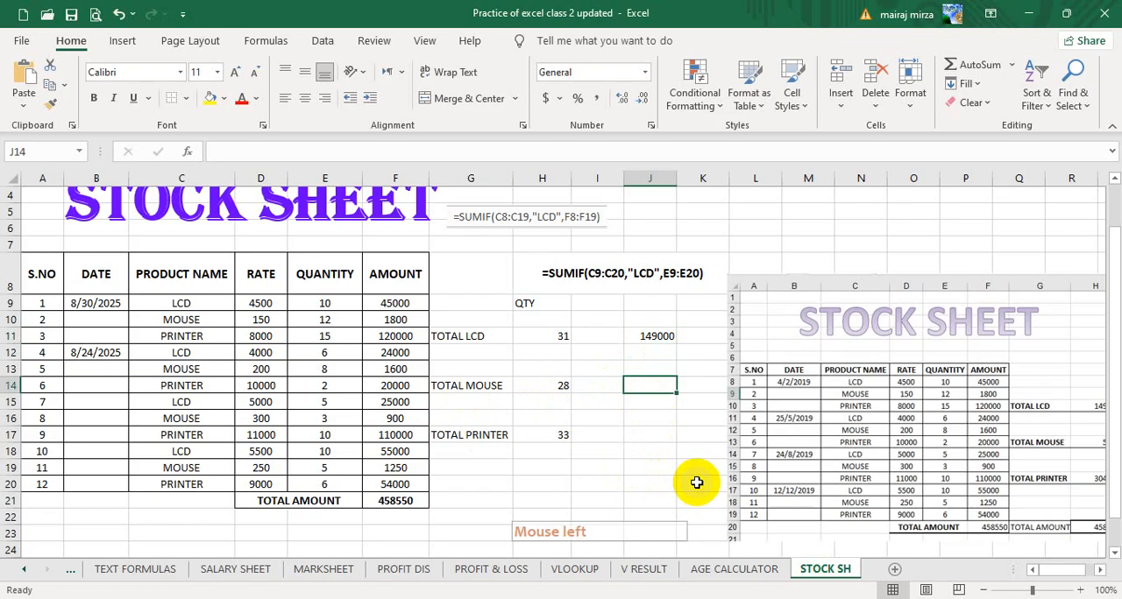
pyautogui.write('=')
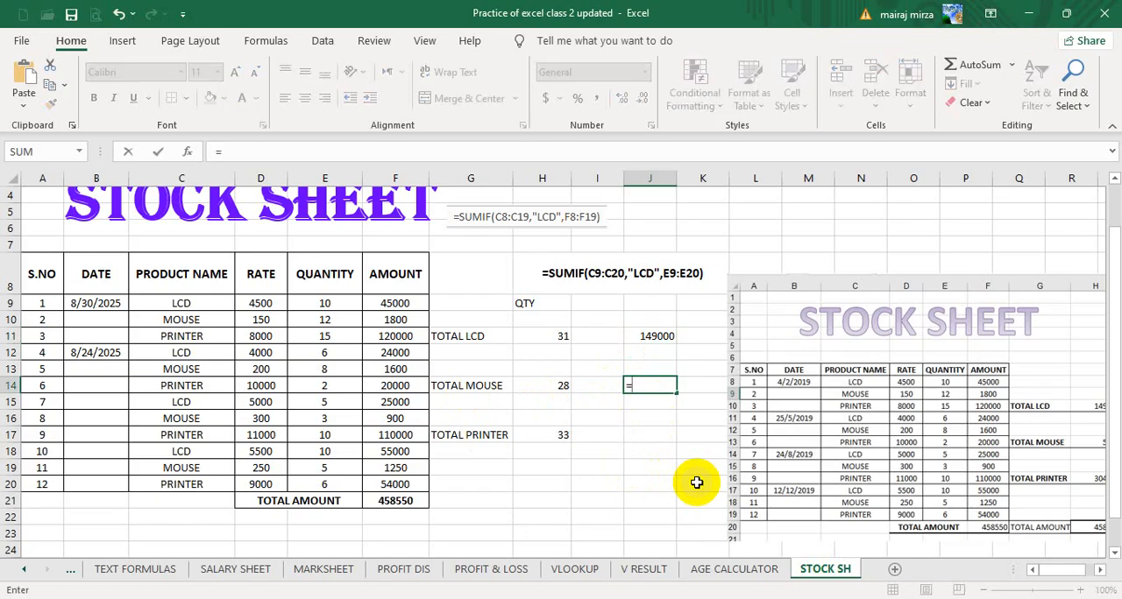
pyautogui.write('SUMIF')
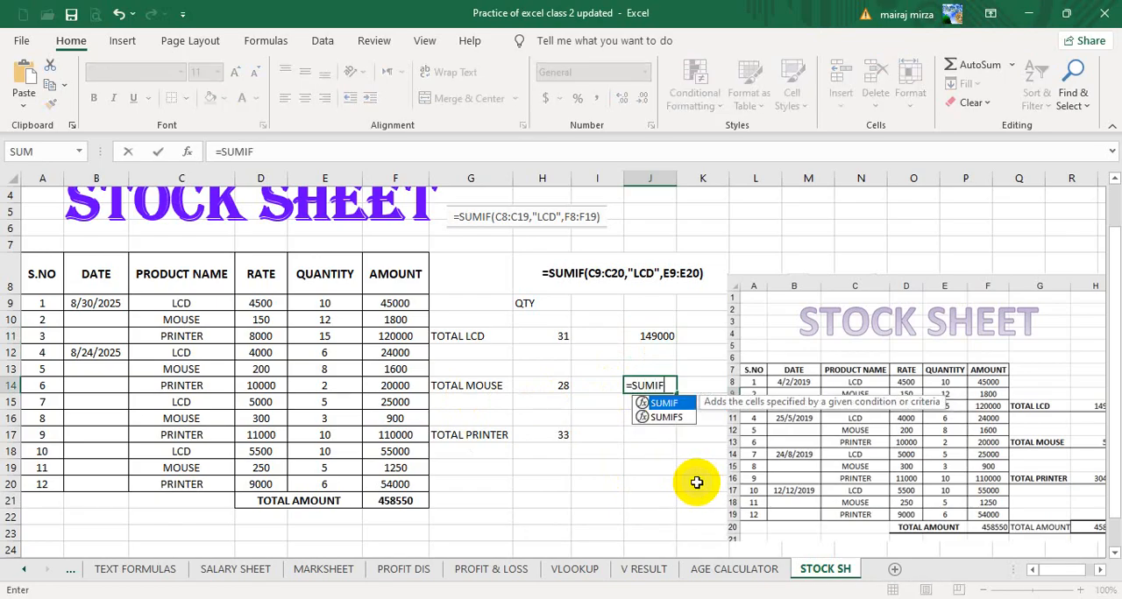
pyautogui.write('(')
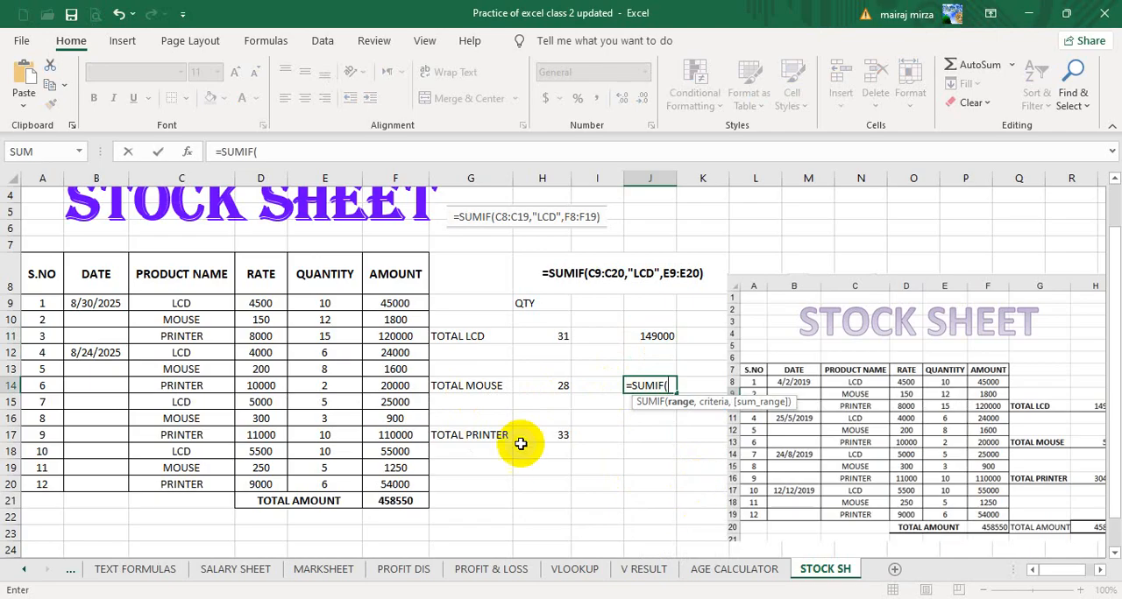
pyautogui.moveTo(186, 303); pyautogui.dragTo(193, 484)
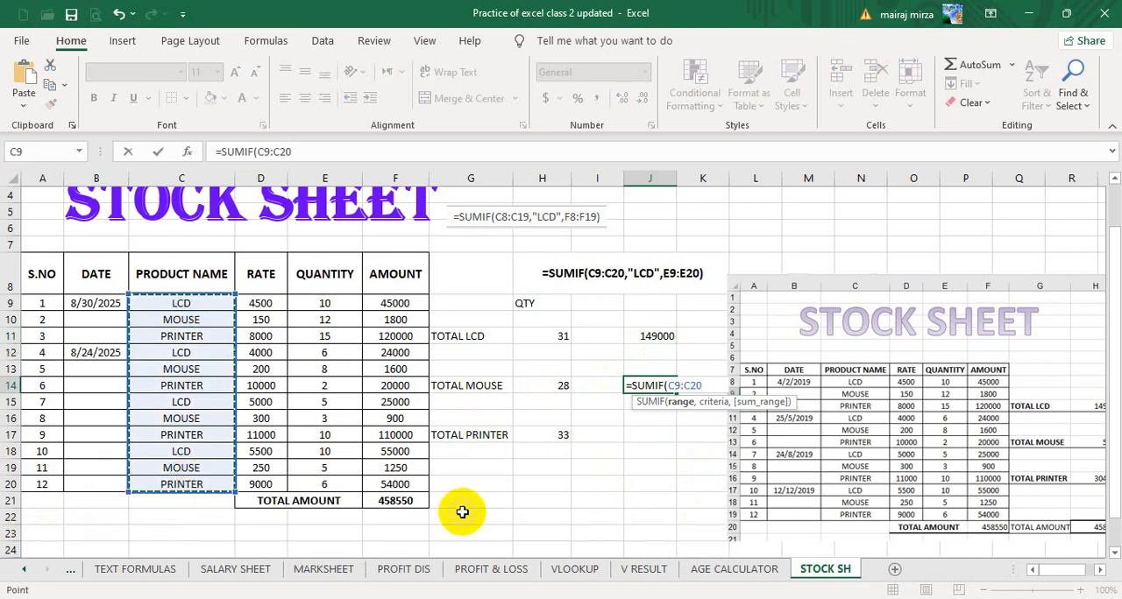
pyautogui.write(',"MOUSE')
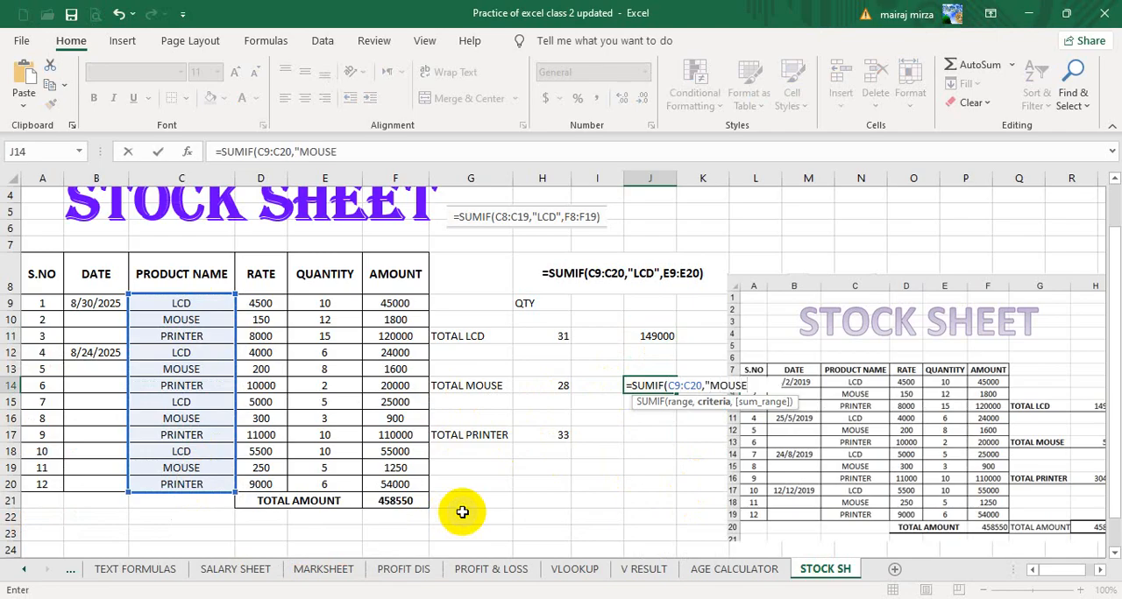
pyautogui.write(',')
pyautogui.press('BackSpace')
pyautogui.write('",')
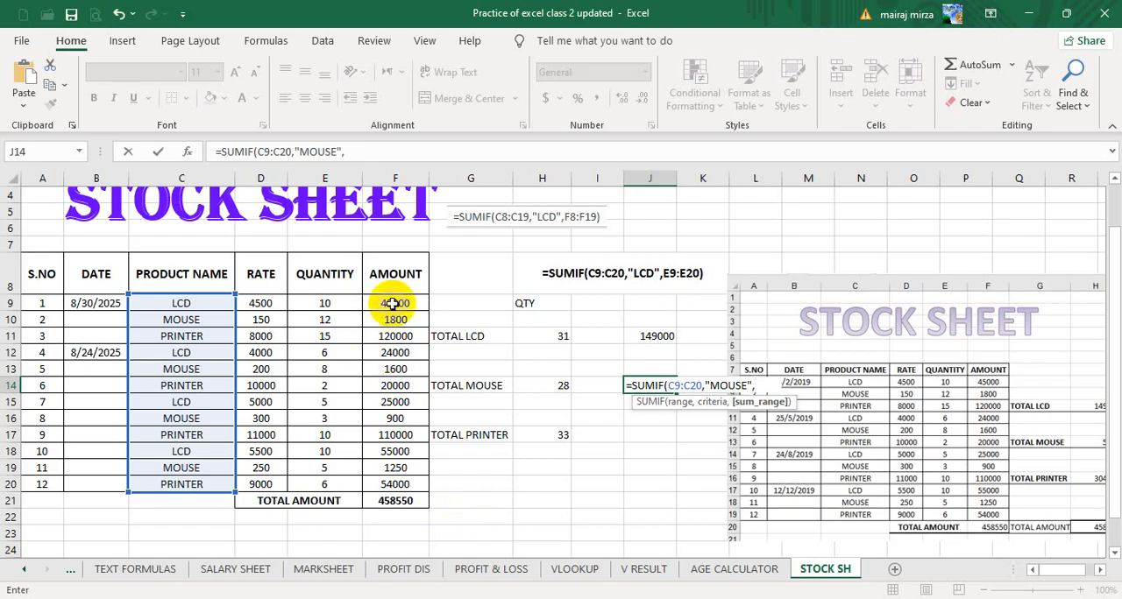
pyautogui.moveTo(397, 305); pyautogui.dragTo(396, 484)
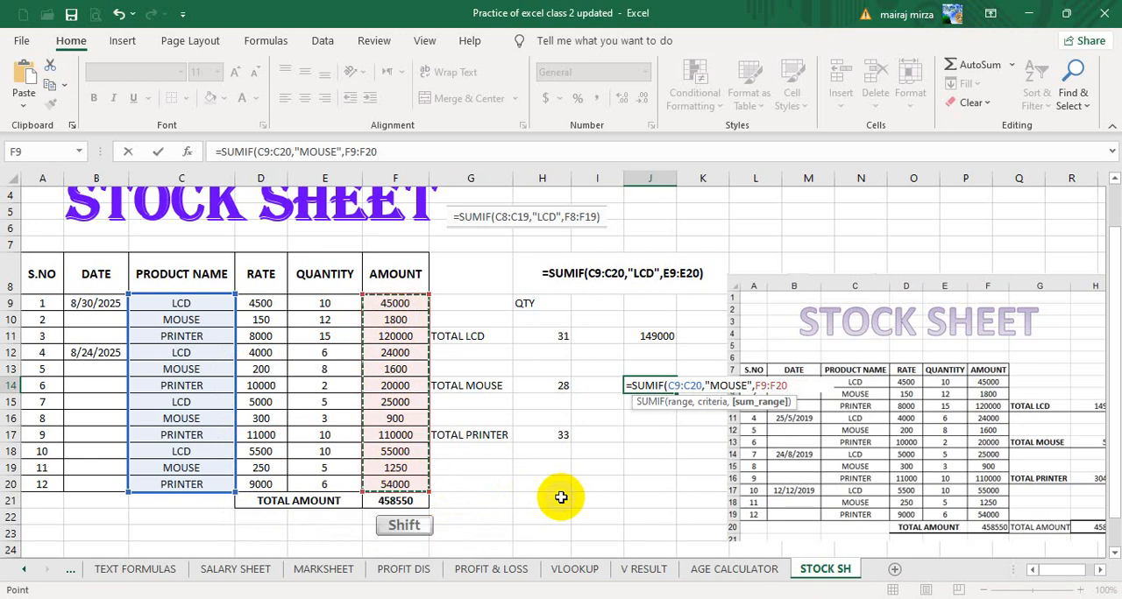
pyautogui.write(')')
pyautogui.press('Return')
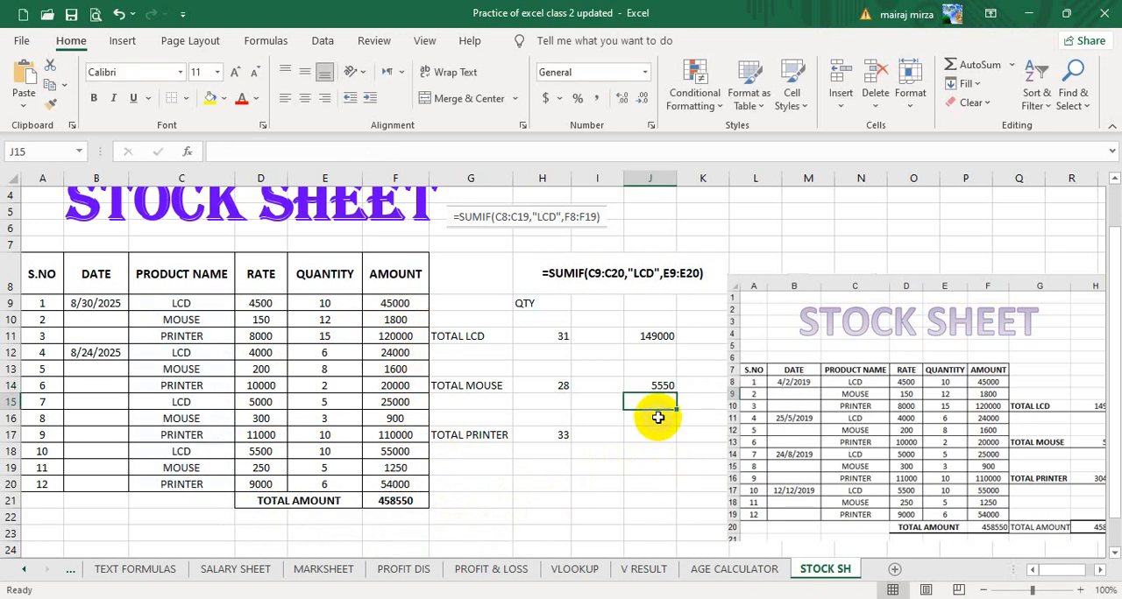
# Shift the reference picture slightly away from the totals and enter =SUMIF(C9:C20,"PRINTER",F9:F20) in J17 to total the printer amounts.
pyautogui.click(651, 447)
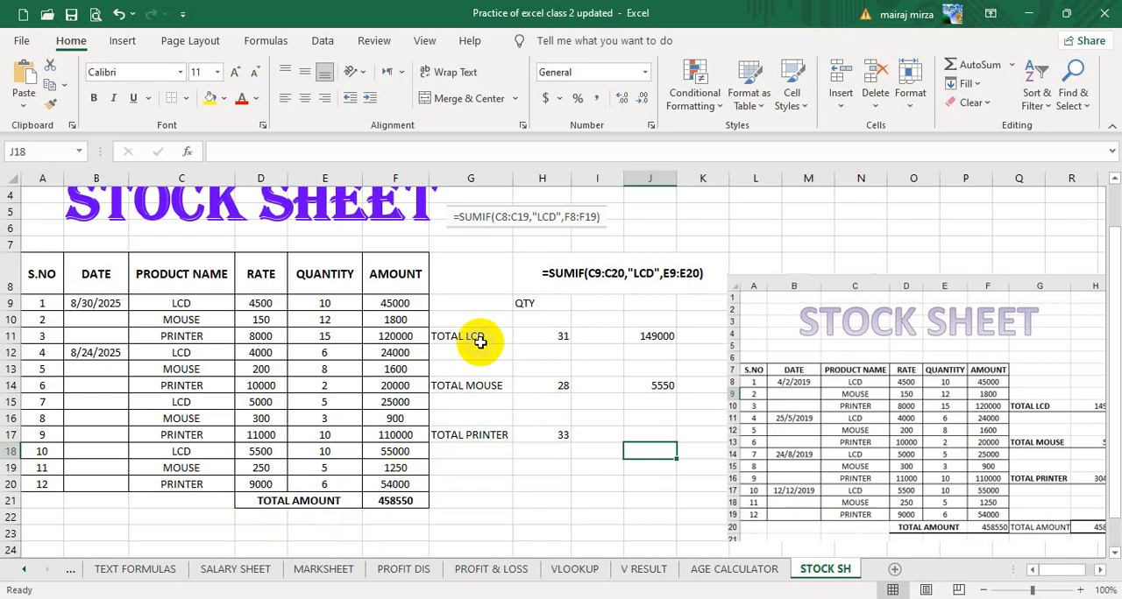
pyautogui.click(656, 335)
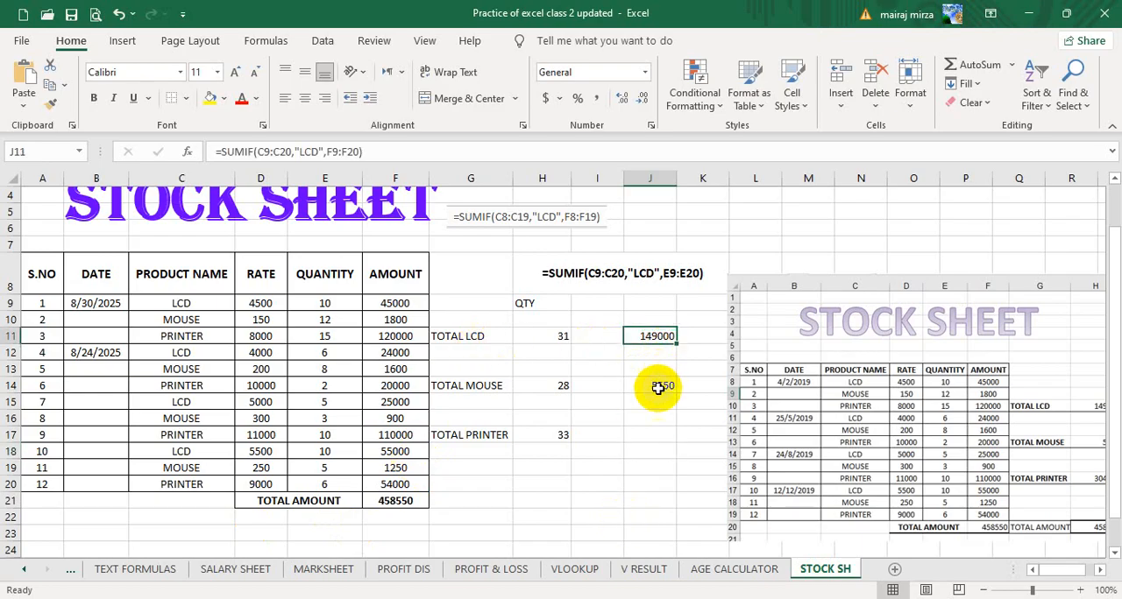
pyautogui.click(654, 439)
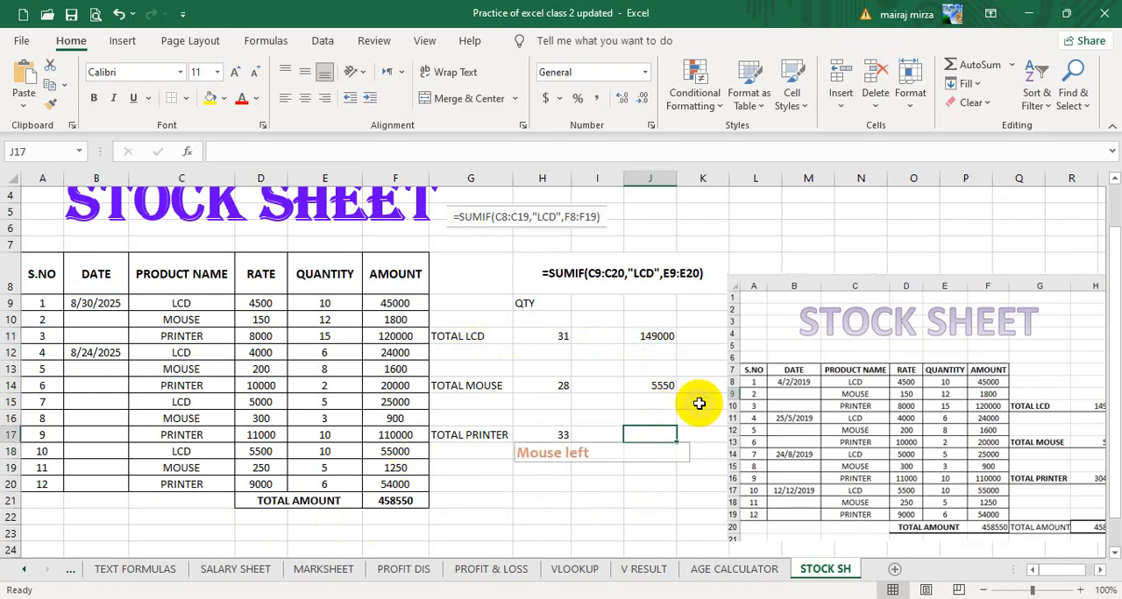
pyautogui.moveTo(777, 334); pyautogui.dragTo(816, 335)
pyautogui.click(658, 431)
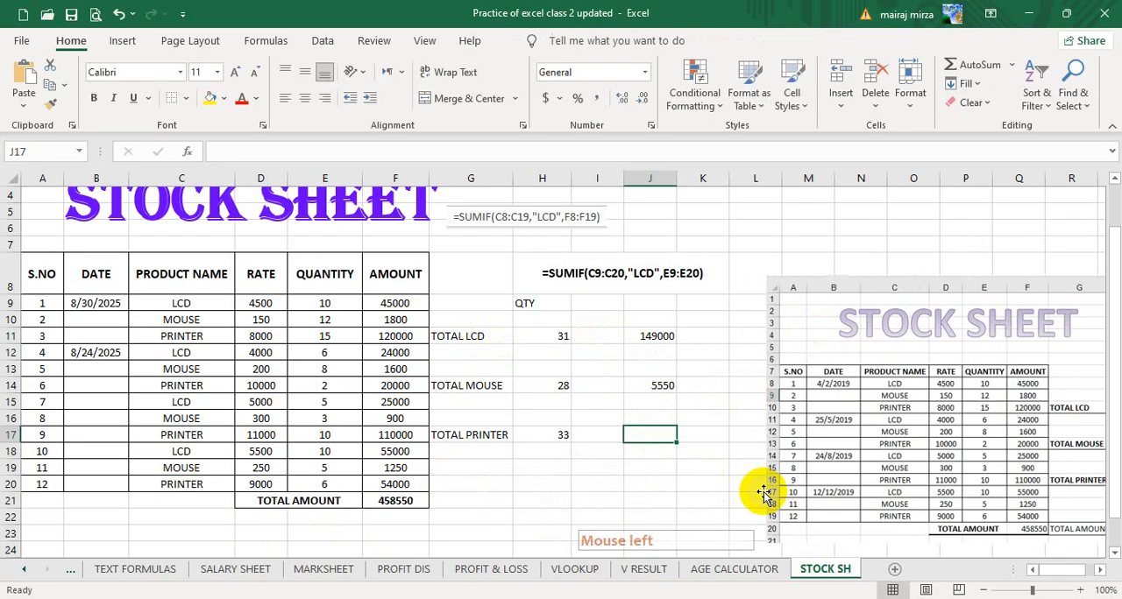
pyautogui.write('=')
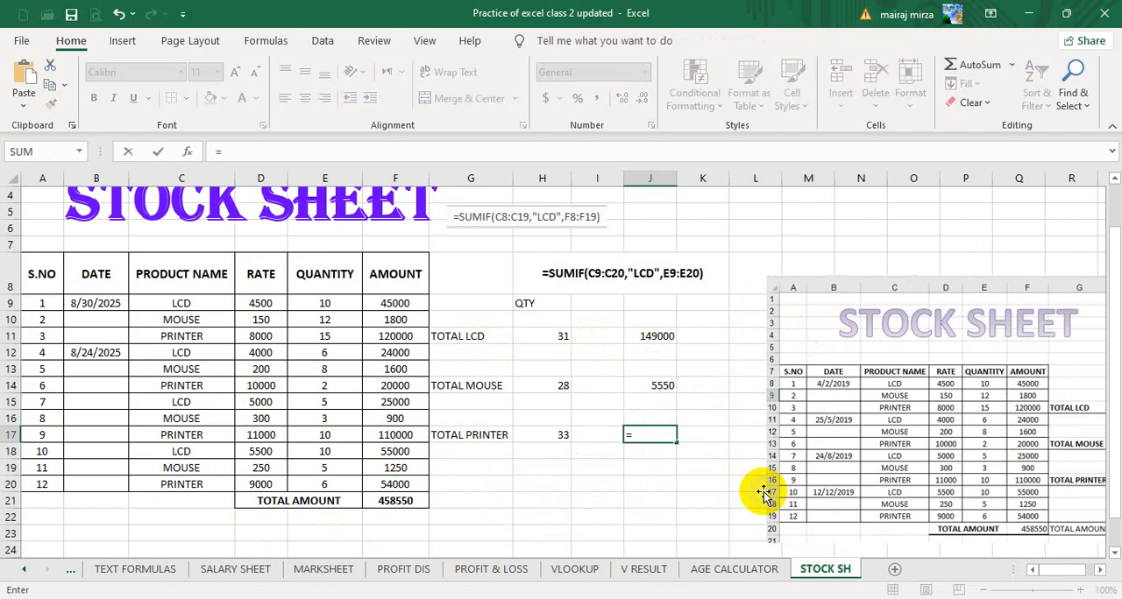
pyautogui.write('SUM')
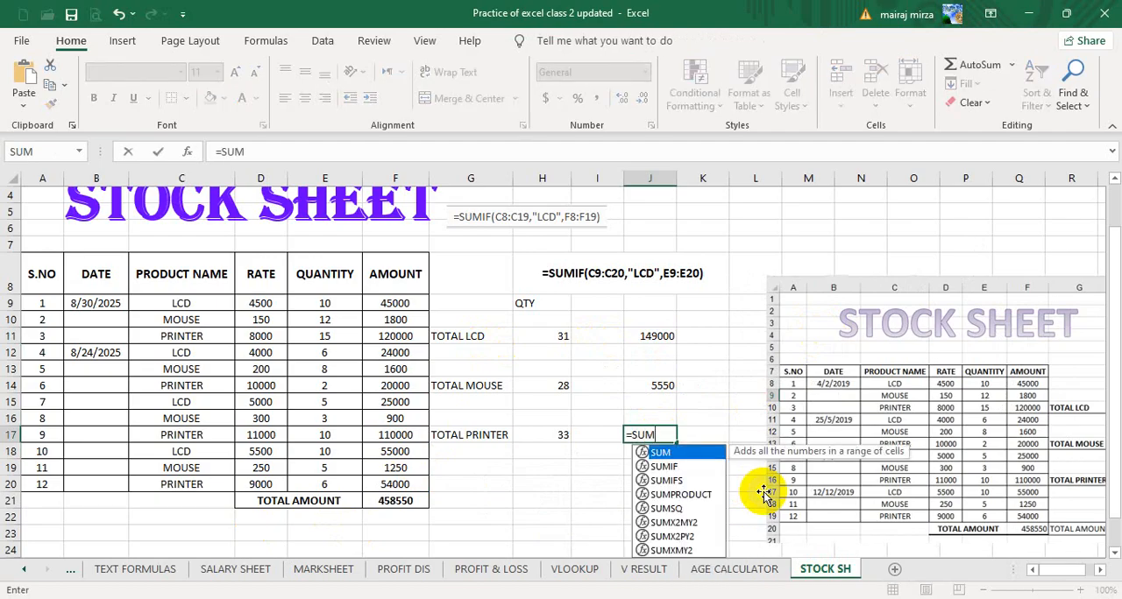
pyautogui.write('IF(')
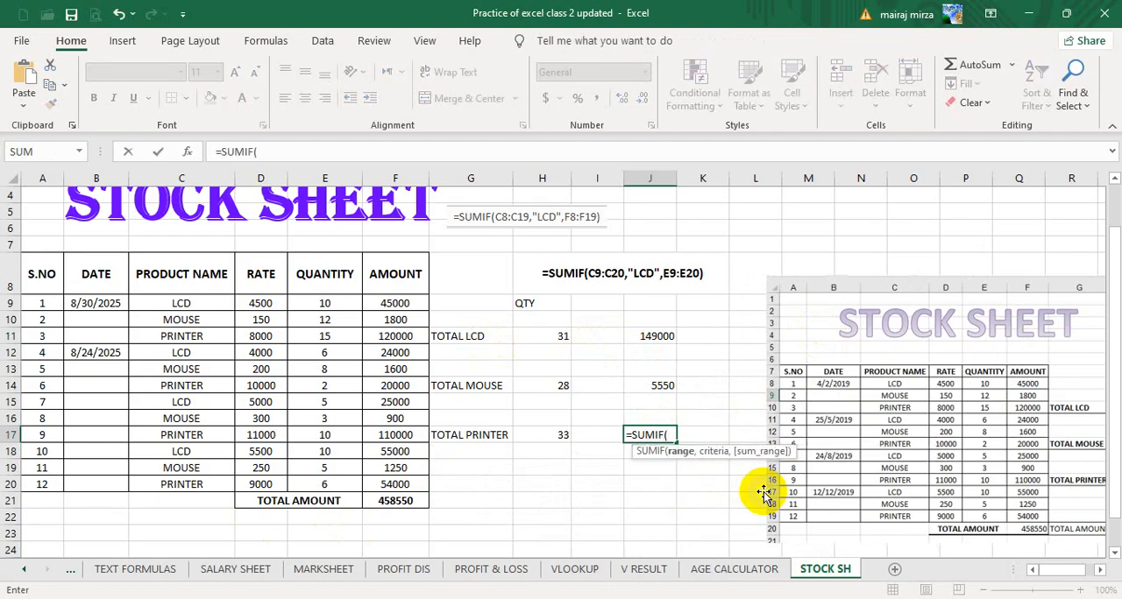
pyautogui.click(191, 303)
pyautogui.moveTo(192, 303); pyautogui.dragTo(219, 482)
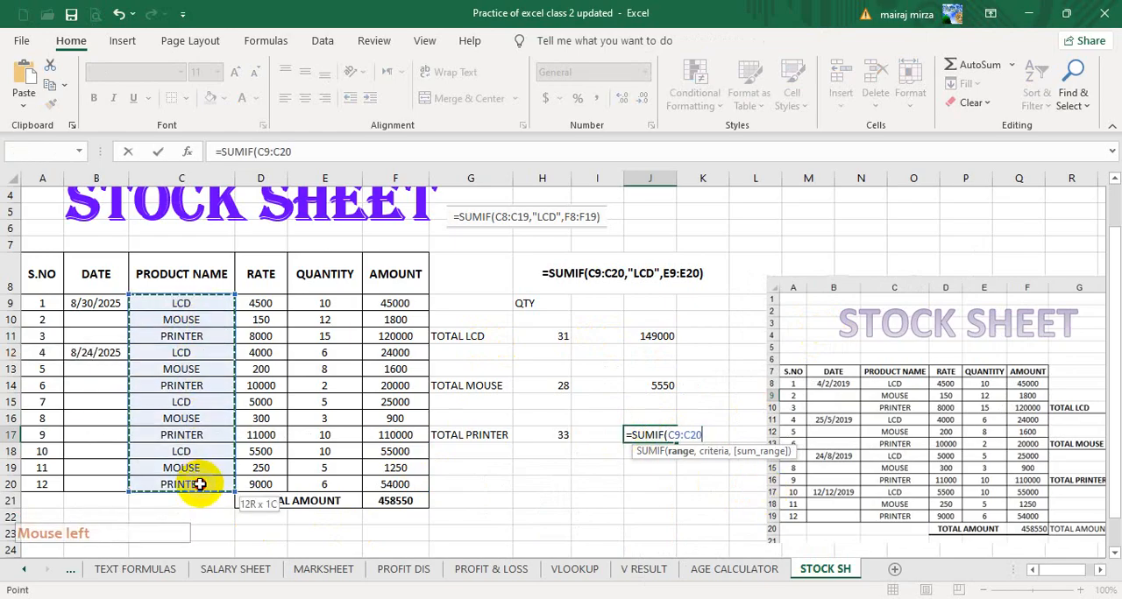
pyautogui.write(',"PR')
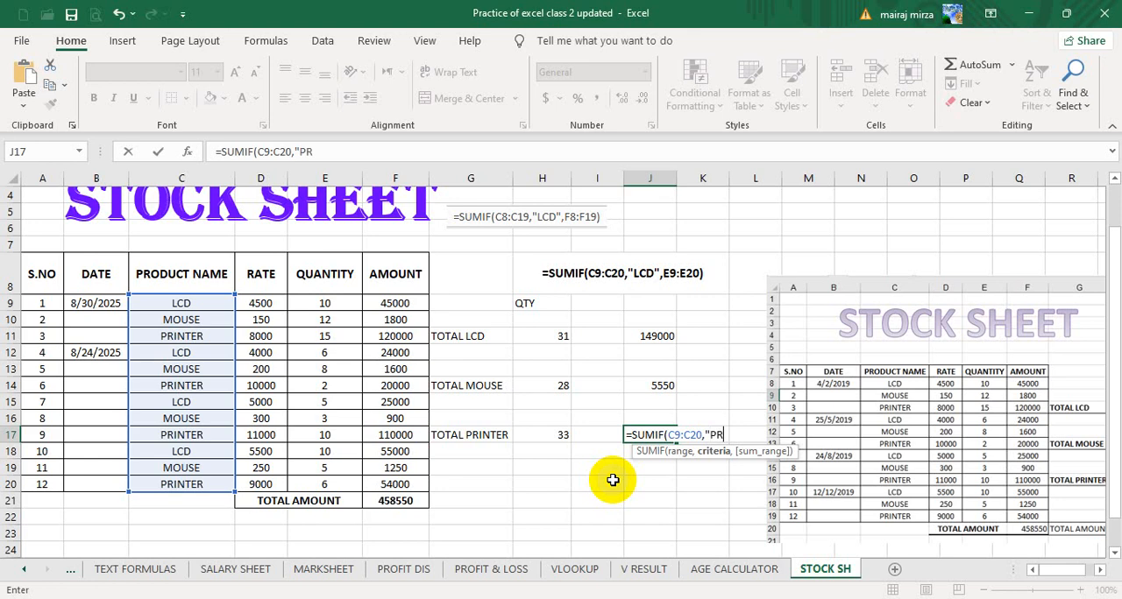
pyautogui.write('INTER",')
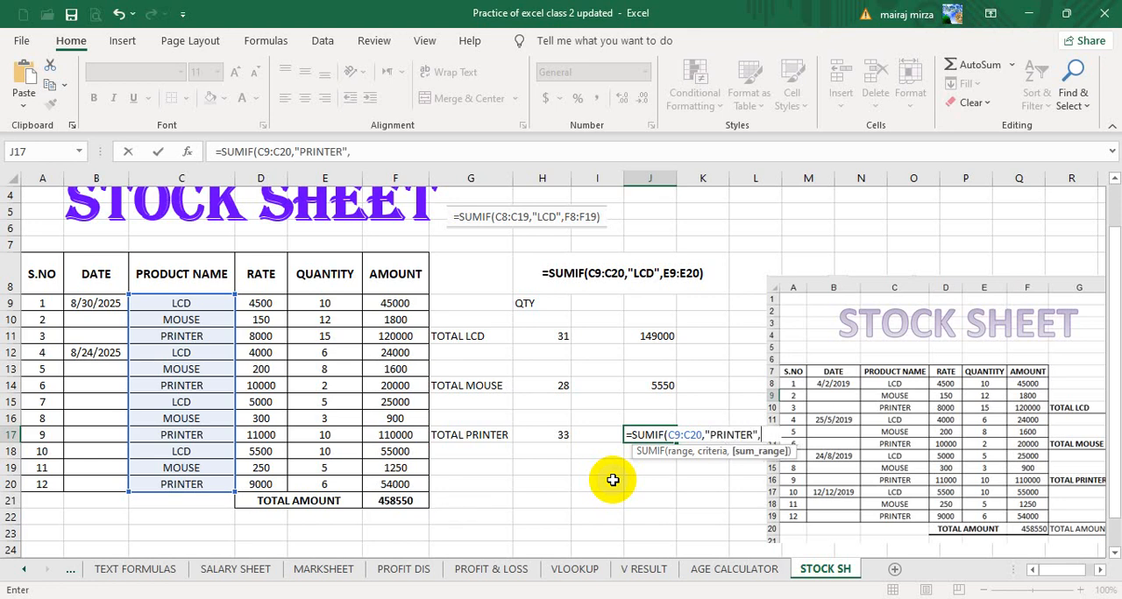
pyautogui.moveTo(416, 303); pyautogui.dragTo(401, 485)
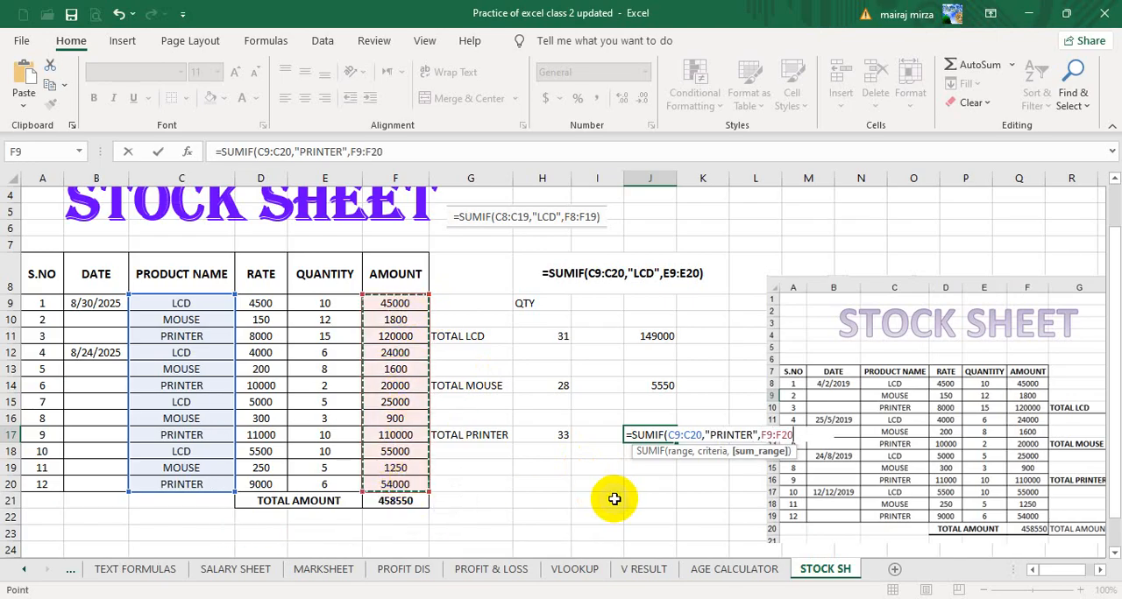
pyautogui.press('Return')
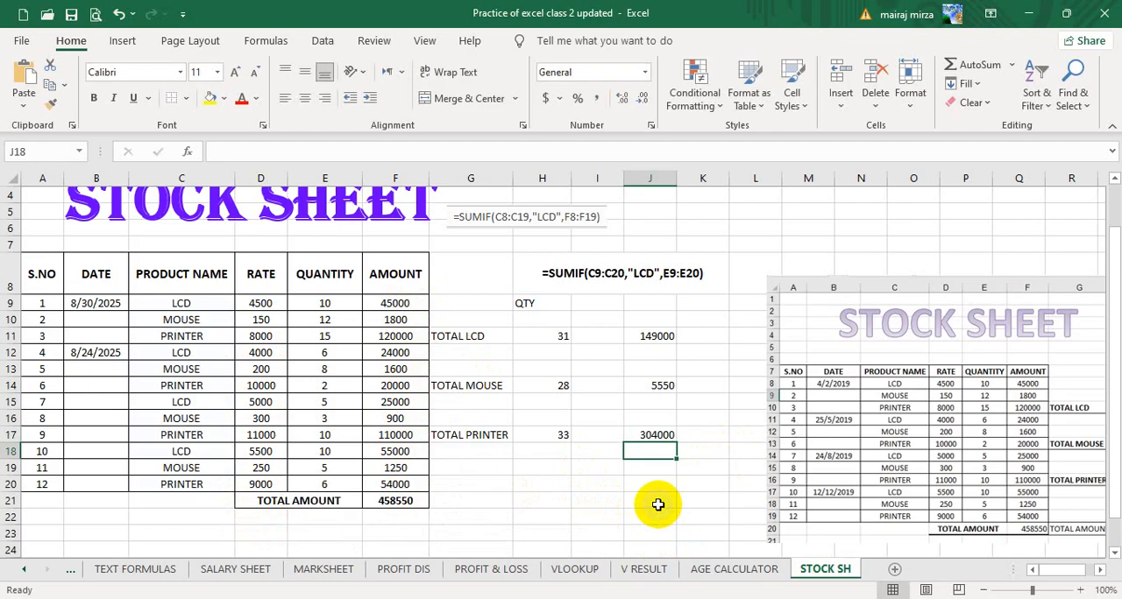
# Enter =J11+J14+J17 in J21 to add the LCD, mouse and printer amount totals.
pyautogui.click(648, 505)
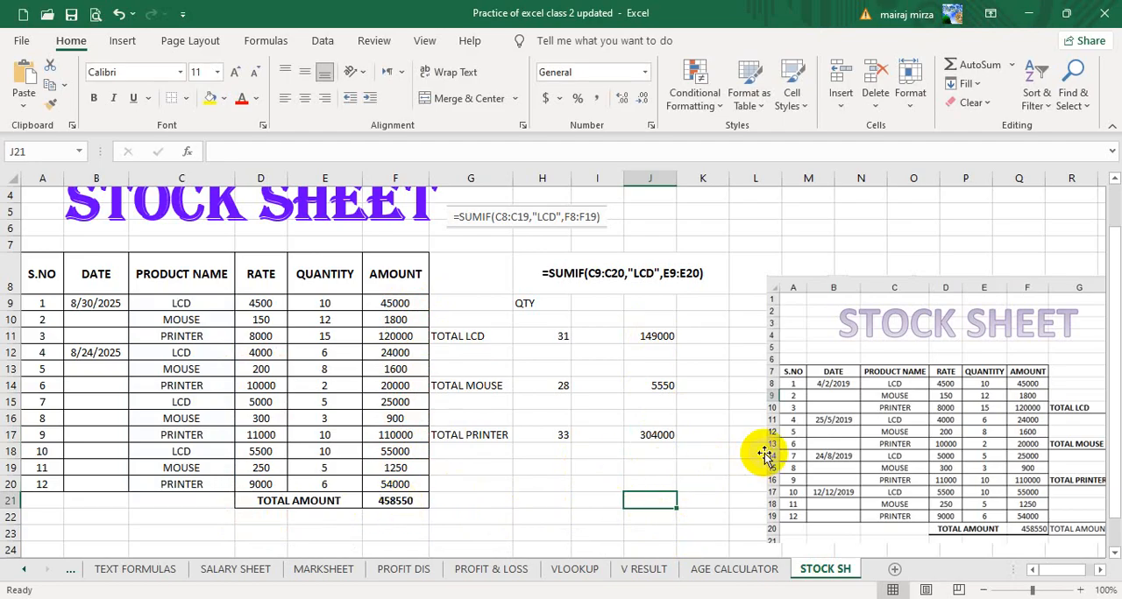
pyautogui.write('=')
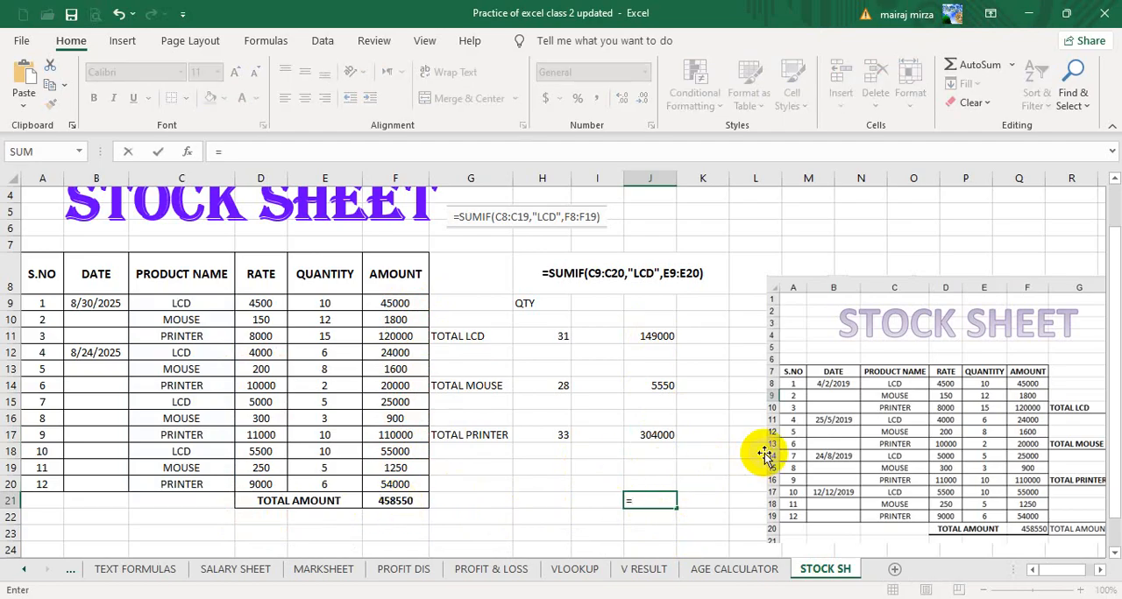
pyautogui.press('Up')
pyautogui.press('Up')
pyautogui.press('Up')
pyautogui.press('Up')
pyautogui.press('Up')
pyautogui.press('Up')
pyautogui.press('Up')
pyautogui.press('Up')
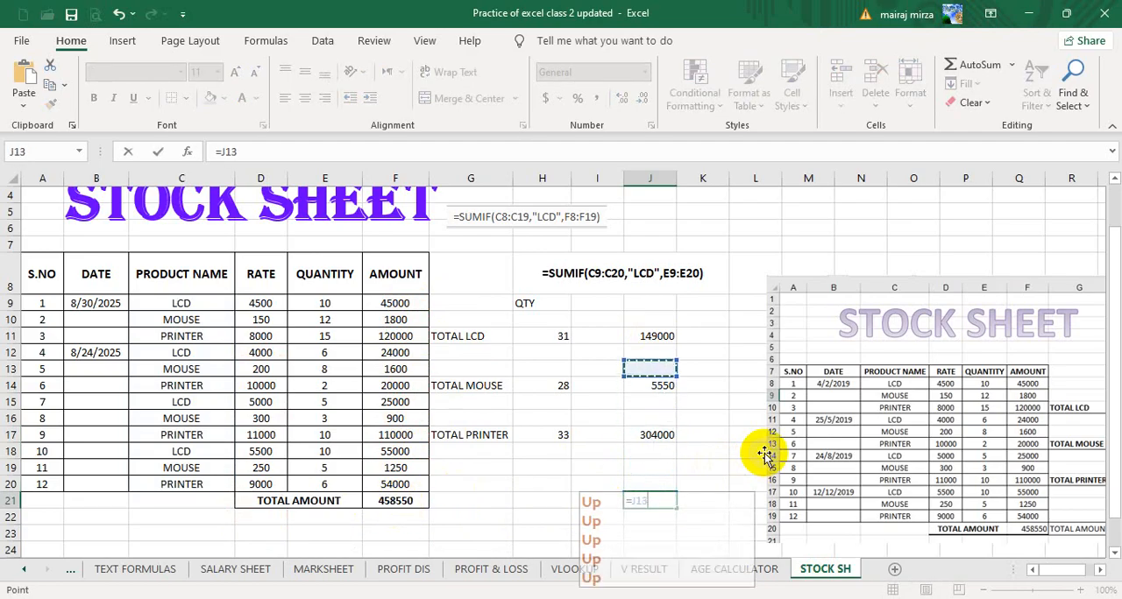
pyautogui.press('Up')
pyautogui.press('Up')
pyautogui.write('+')
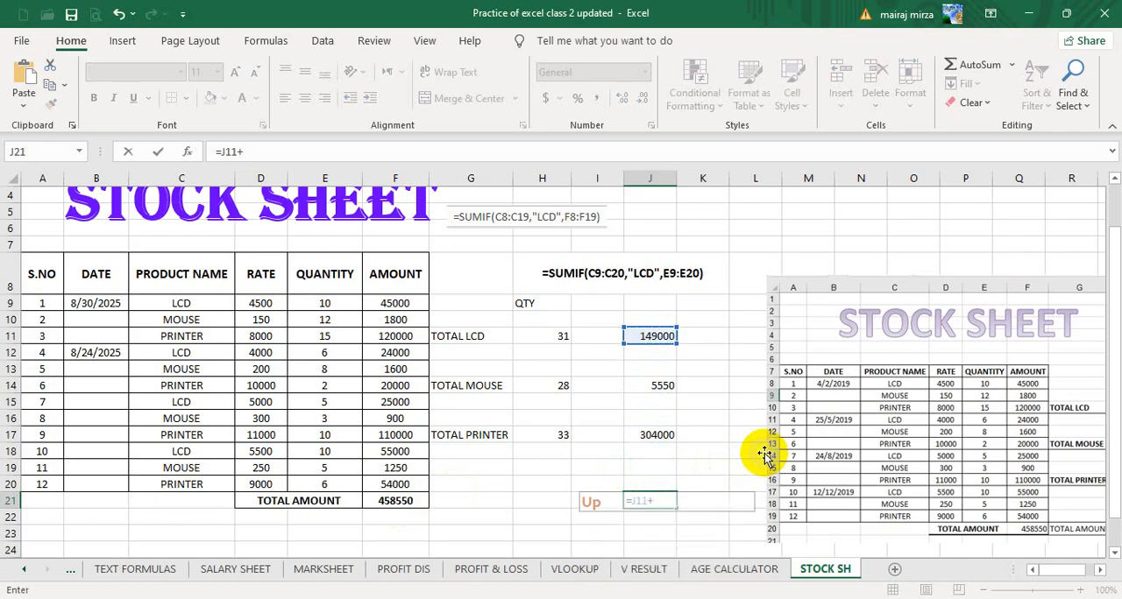
pyautogui.press('Up')
pyautogui.press('Up')
pyautogui.press('Up')
pyautogui.press('Up')
pyautogui.press('Up')
pyautogui.press('Up')
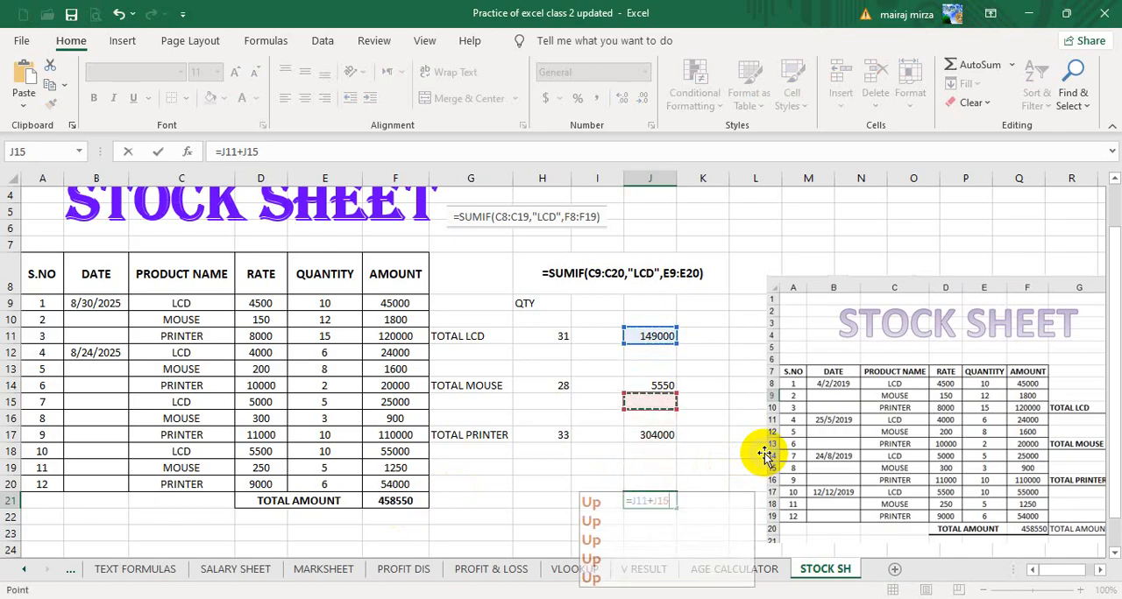
pyautogui.press('Up')
pyautogui.write('+')
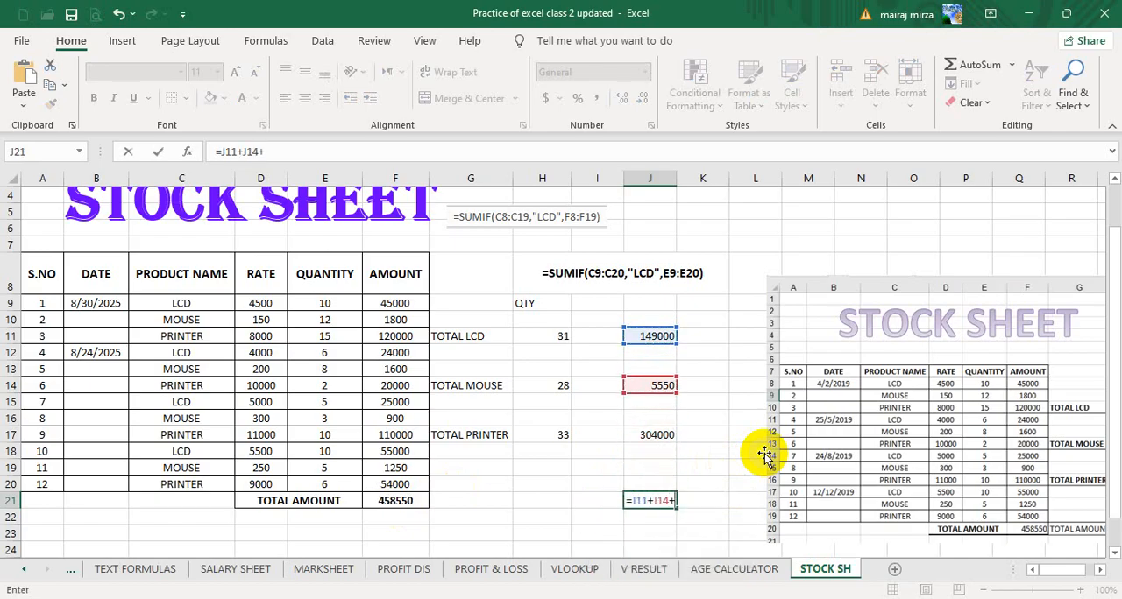
pyautogui.press('Up')
pyautogui.press('Up')
pyautogui.press('Up')
pyautogui.press('Up')
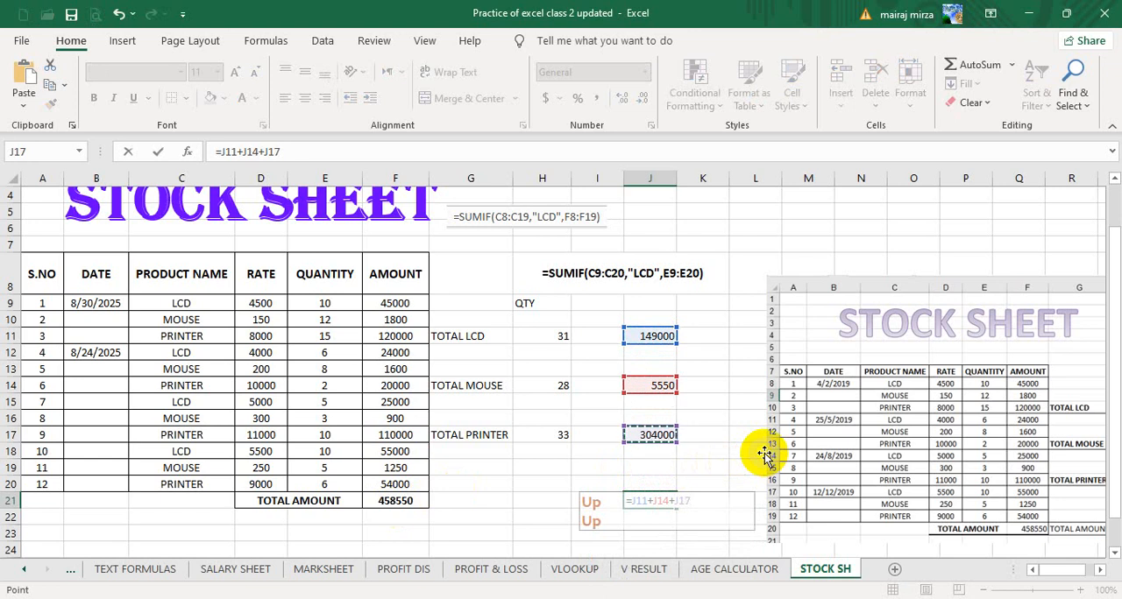
pyautogui.press('Return')
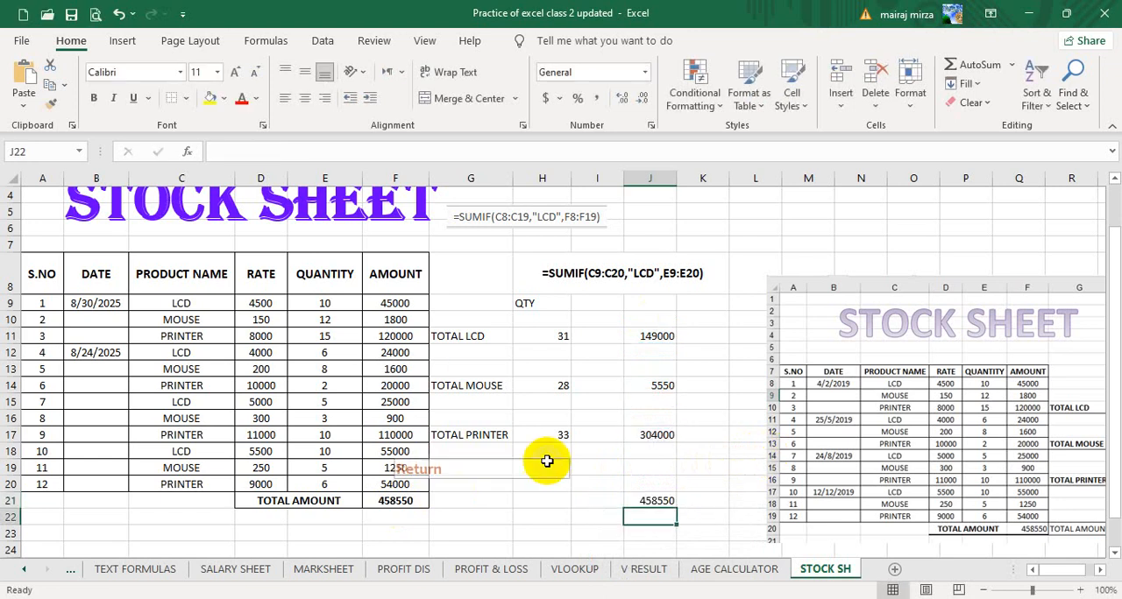
# Compare the grand total in F21 with the sum in J21 and review the product amount totals in J11 and J14.
pyautogui.click(399, 499)
pyautogui.click(656, 502)
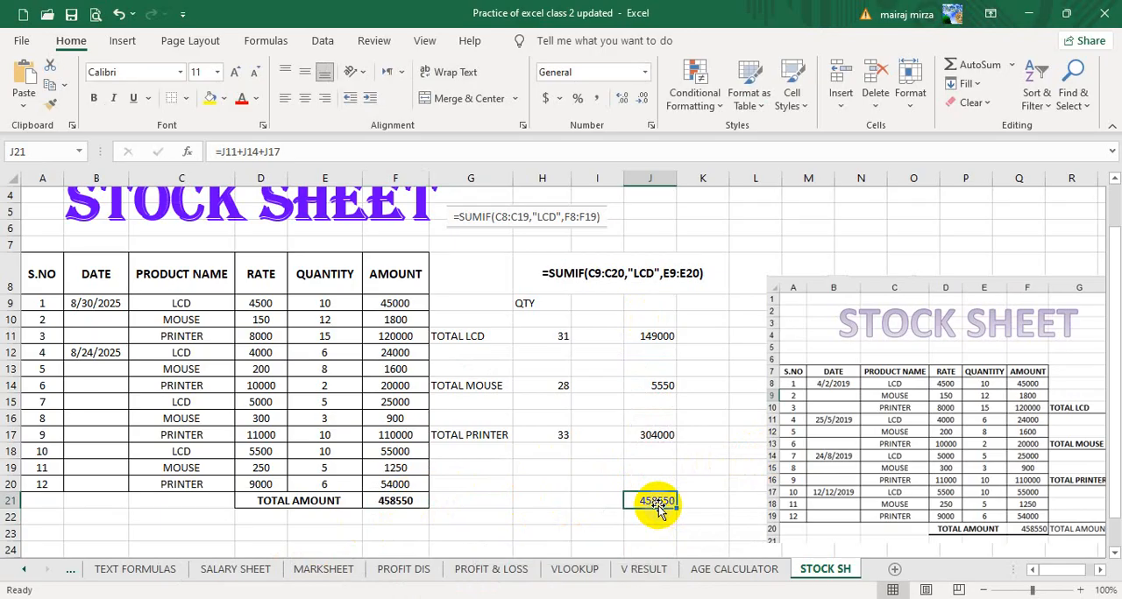
pyautogui.click(649, 332)
pyautogui.click(657, 386)
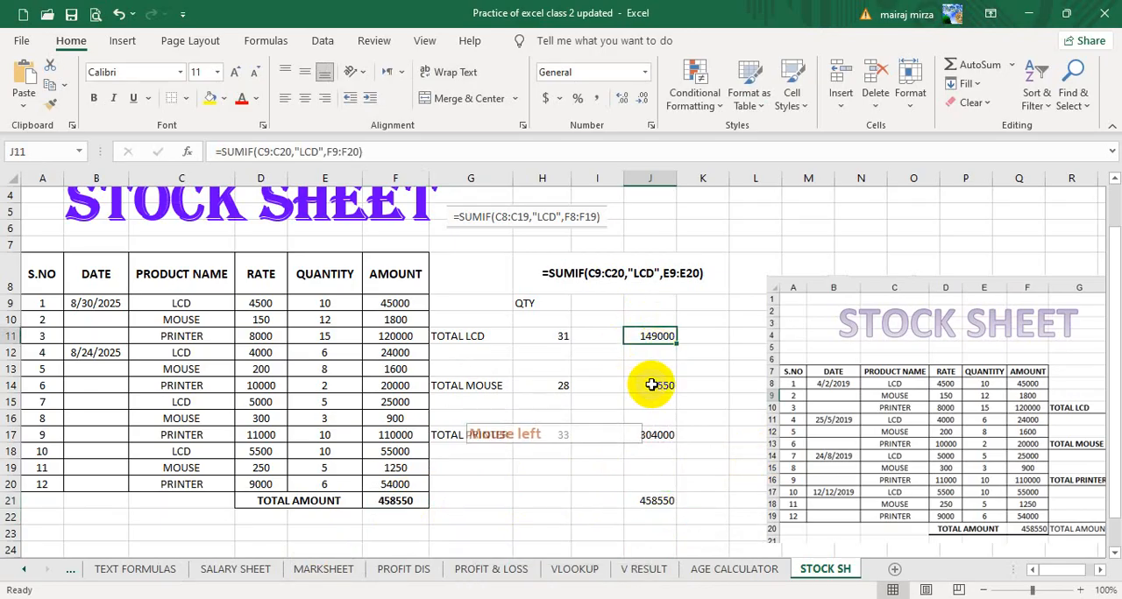
pyautogui.click(491, 503)
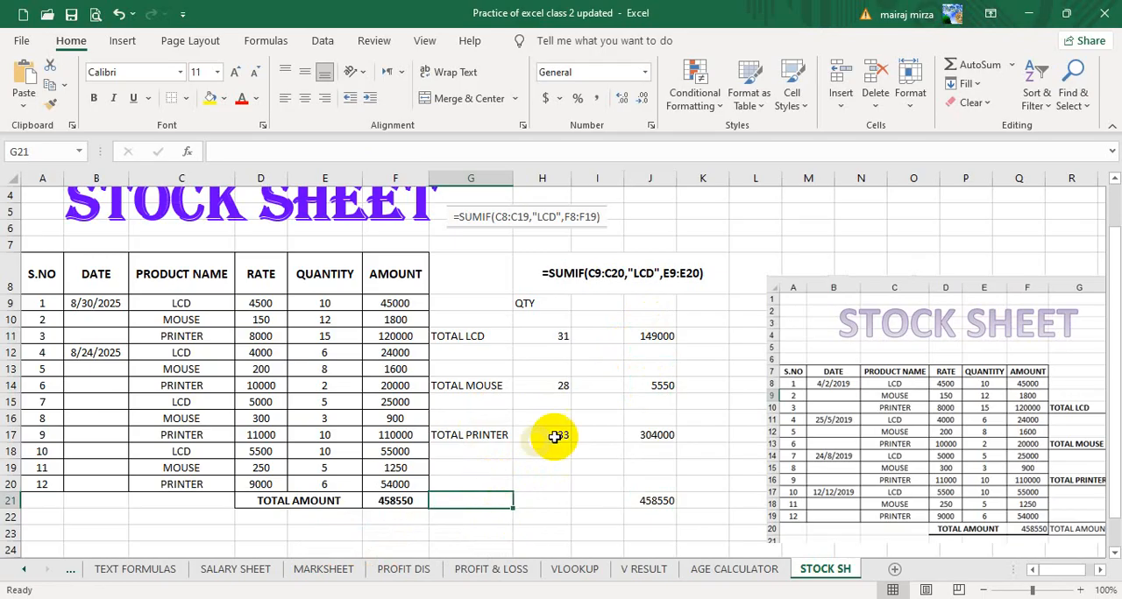
# Check the amount totals in J11, J14 and J17, and move the reference picture beside column H so its totals can be compared.
pyautogui.click(650, 338)
pyautogui.click(663, 386)
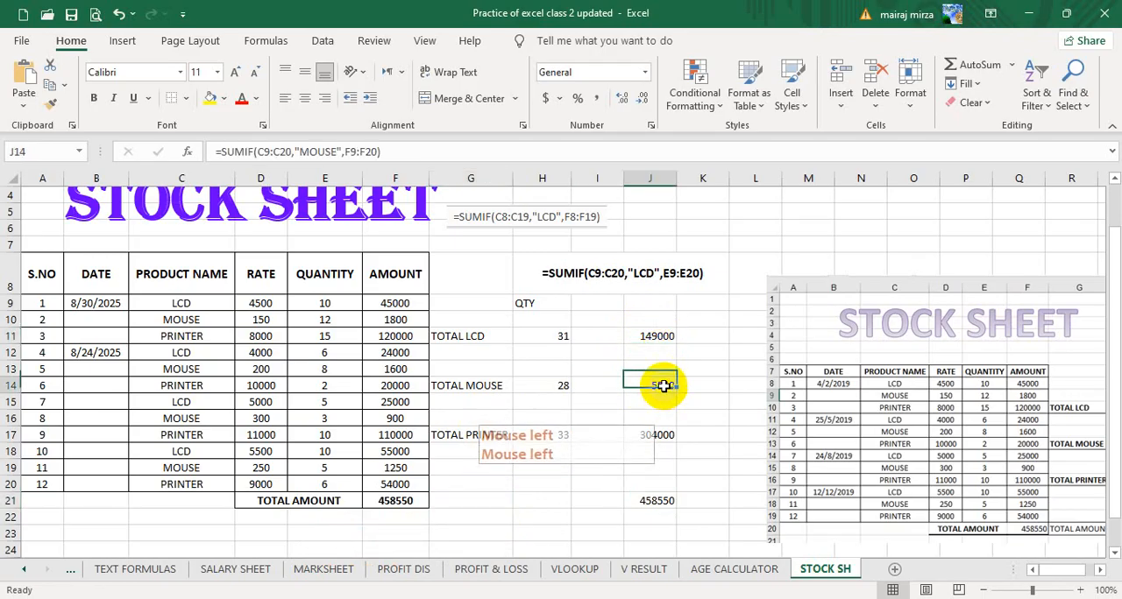
pyautogui.click(663, 434)
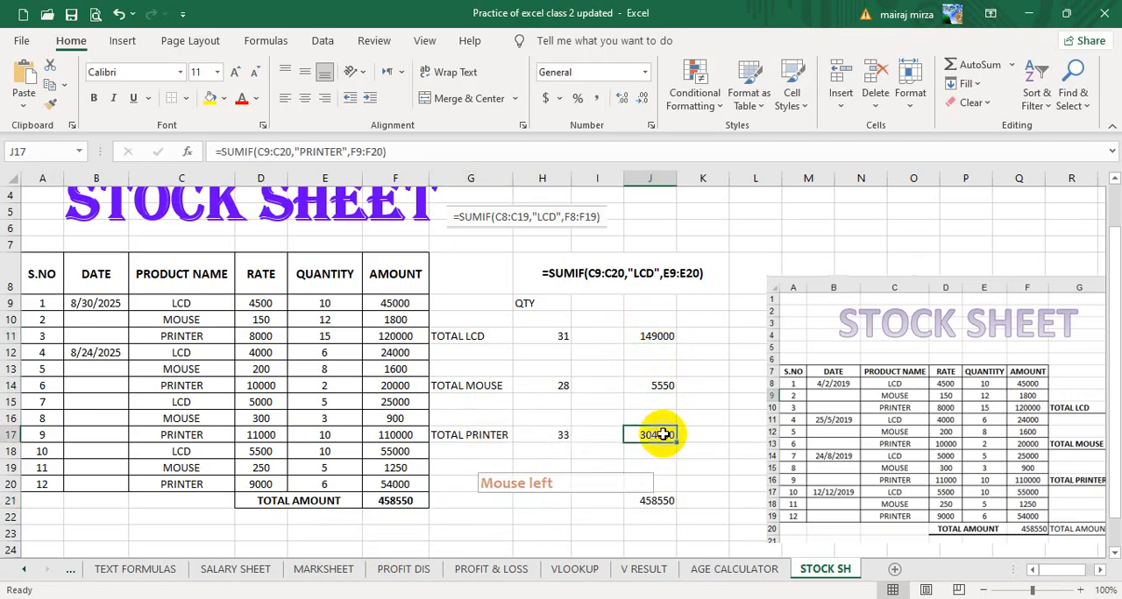
pyautogui.moveTo(1002, 366); pyautogui.dragTo(868, 308)
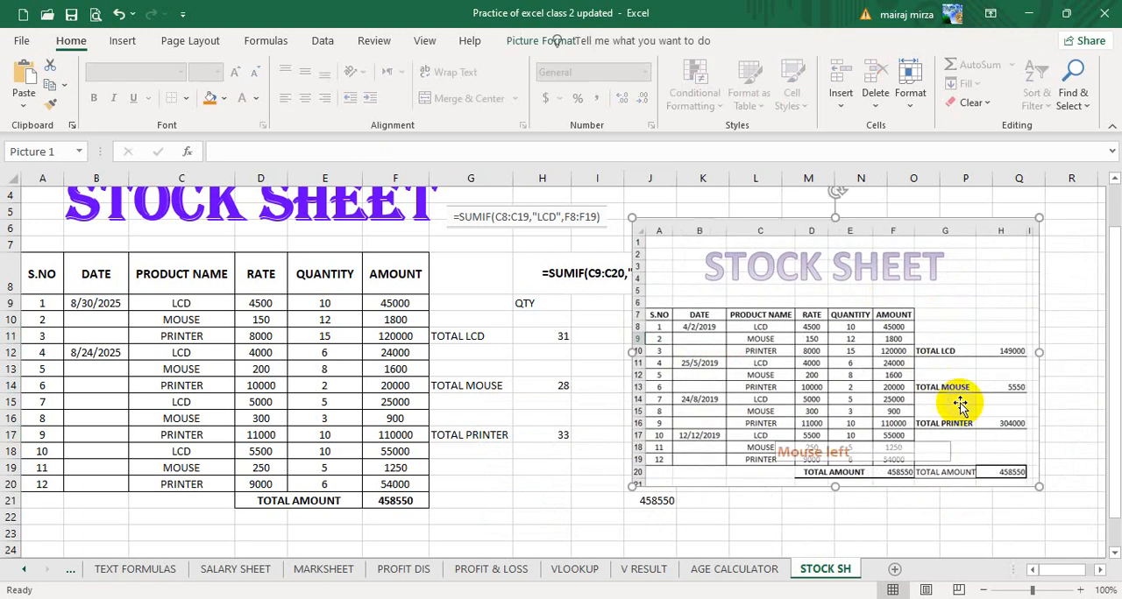
# Move the reference picture clear of the totals and add bottom borders to G11:J11, G14:J14 and G17:J17.
pyautogui.moveTo(811, 371); pyautogui.dragTo(933, 462)
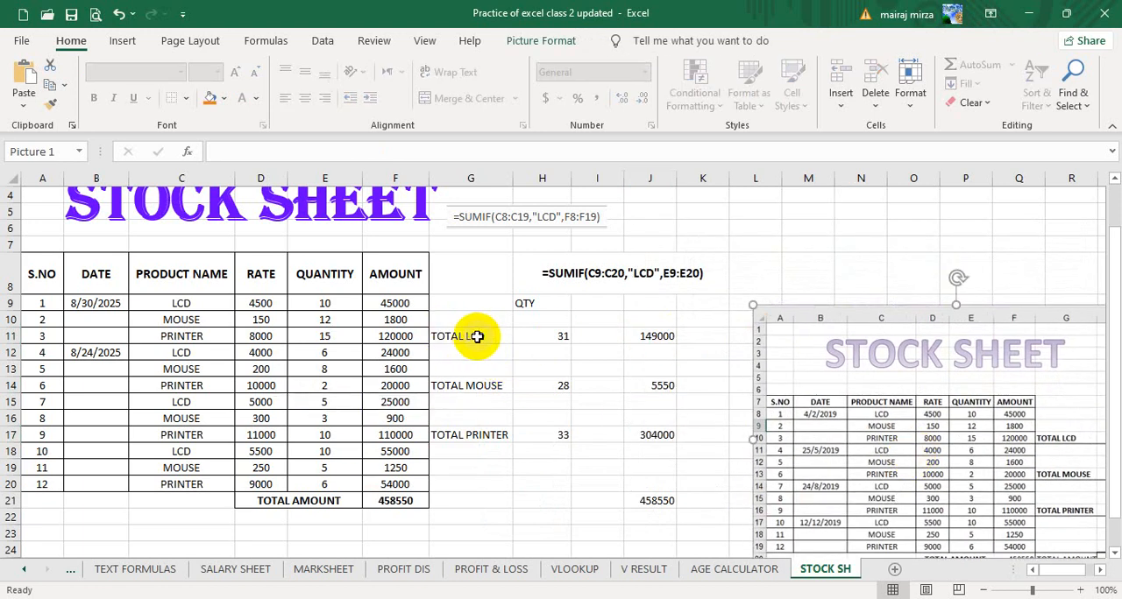
pyautogui.moveTo(477, 337); pyautogui.dragTo(656, 336)
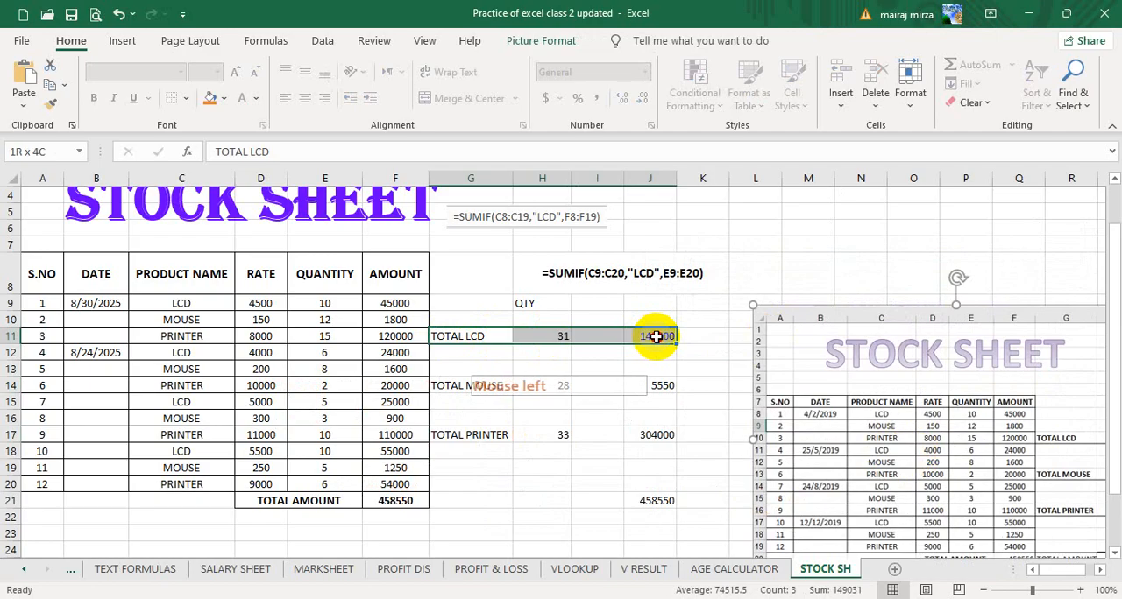
pyautogui.moveTo(655, 337); pyautogui.dragTo(656, 336)
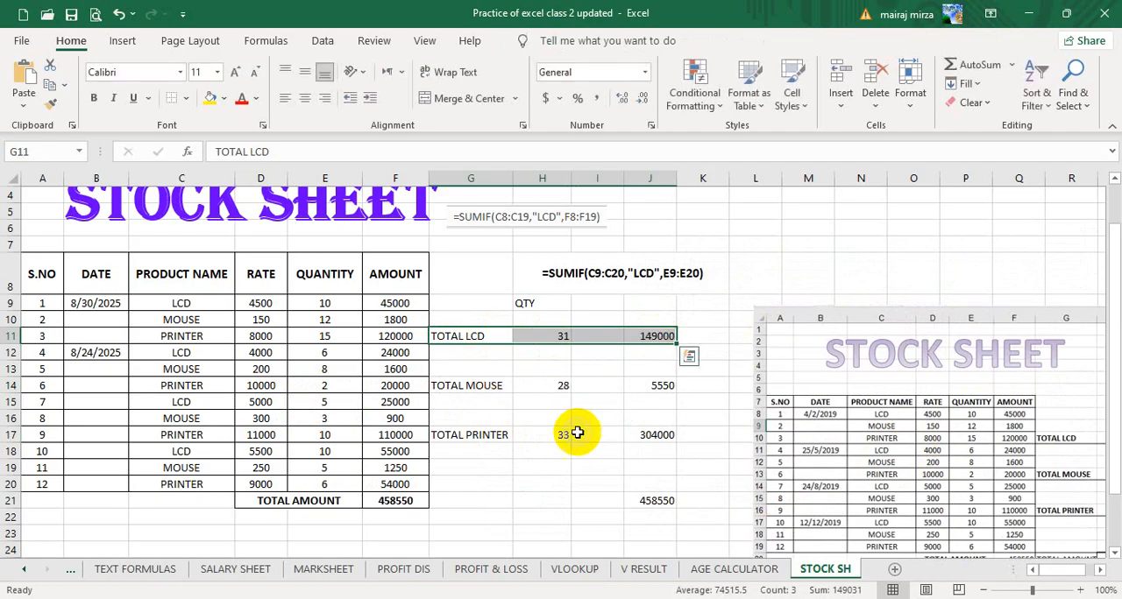
pyautogui.click(187, 98)
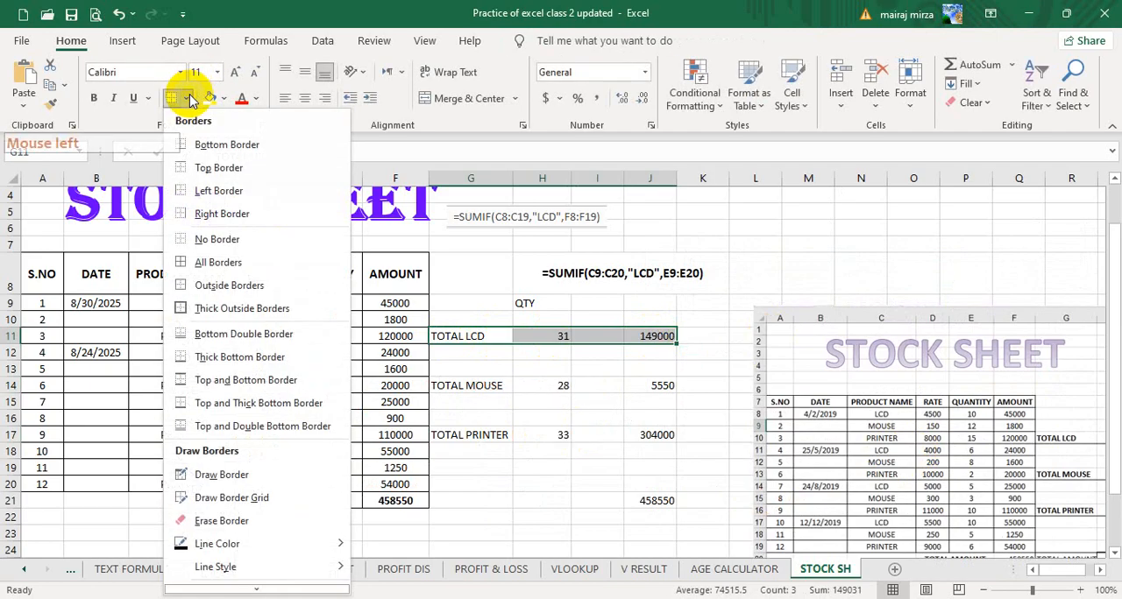
pyautogui.click(184, 145)
pyautogui.click(622, 374)
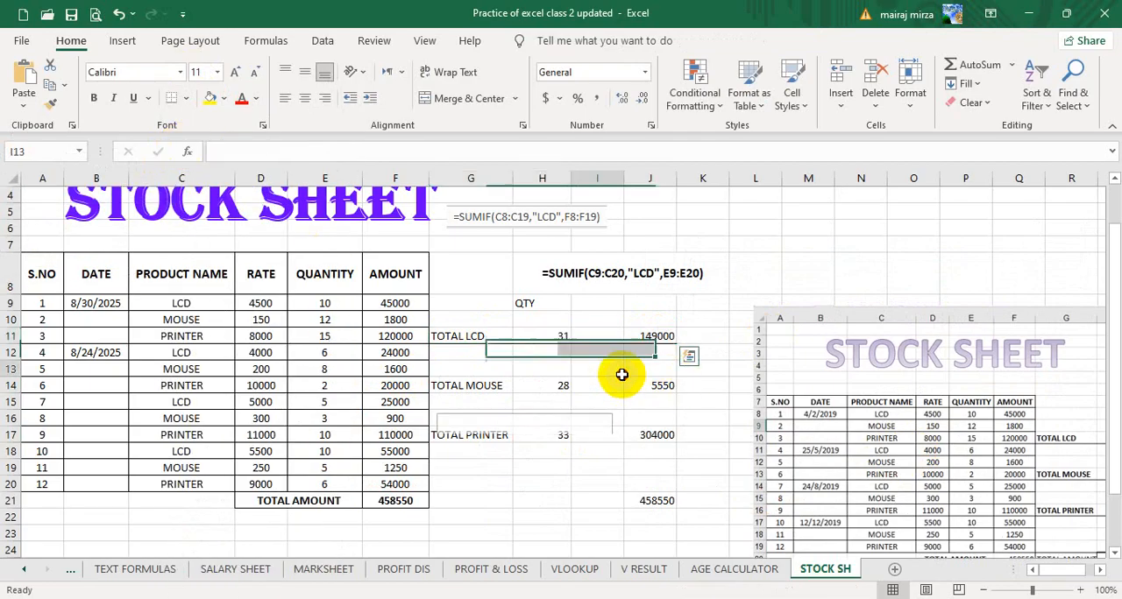
pyautogui.moveTo(471, 389); pyautogui.dragTo(644, 379)
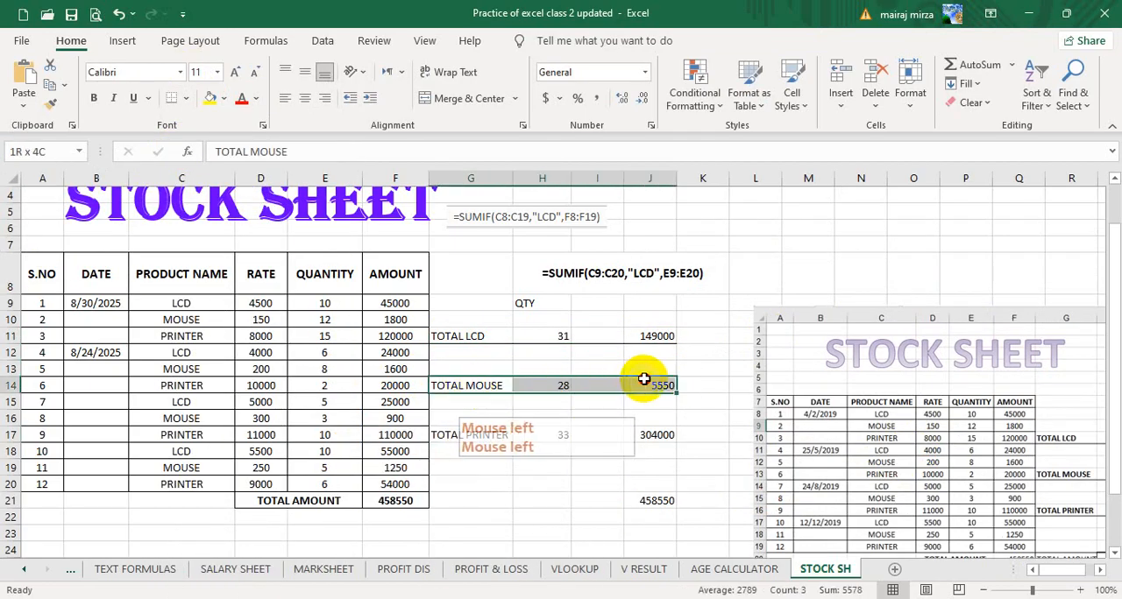
pyautogui.click(175, 101)
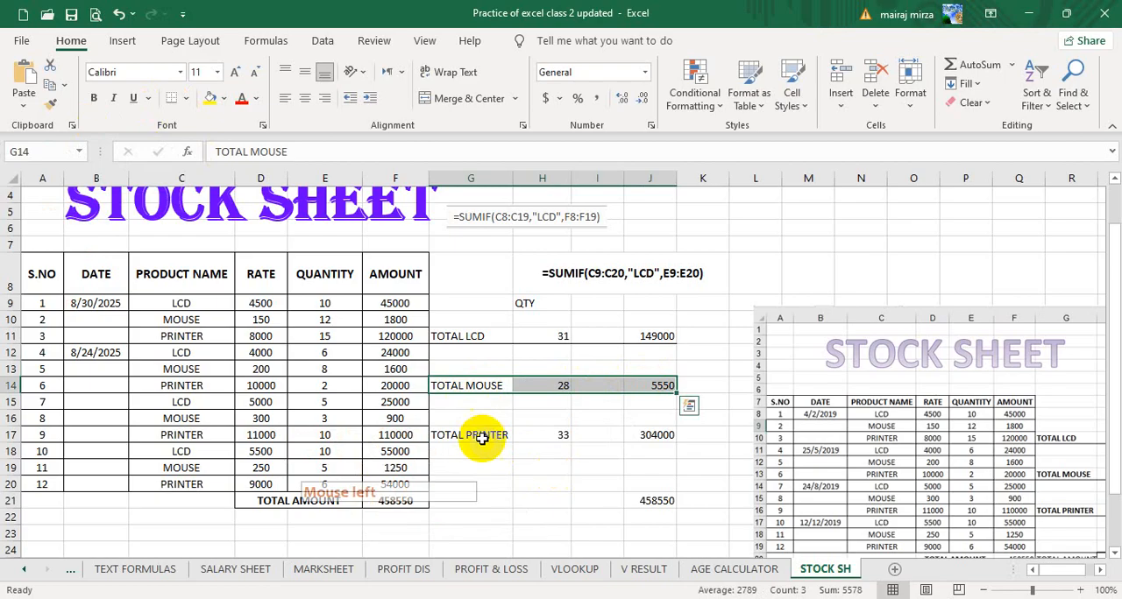
pyautogui.moveTo(478, 435); pyautogui.dragTo(651, 433)
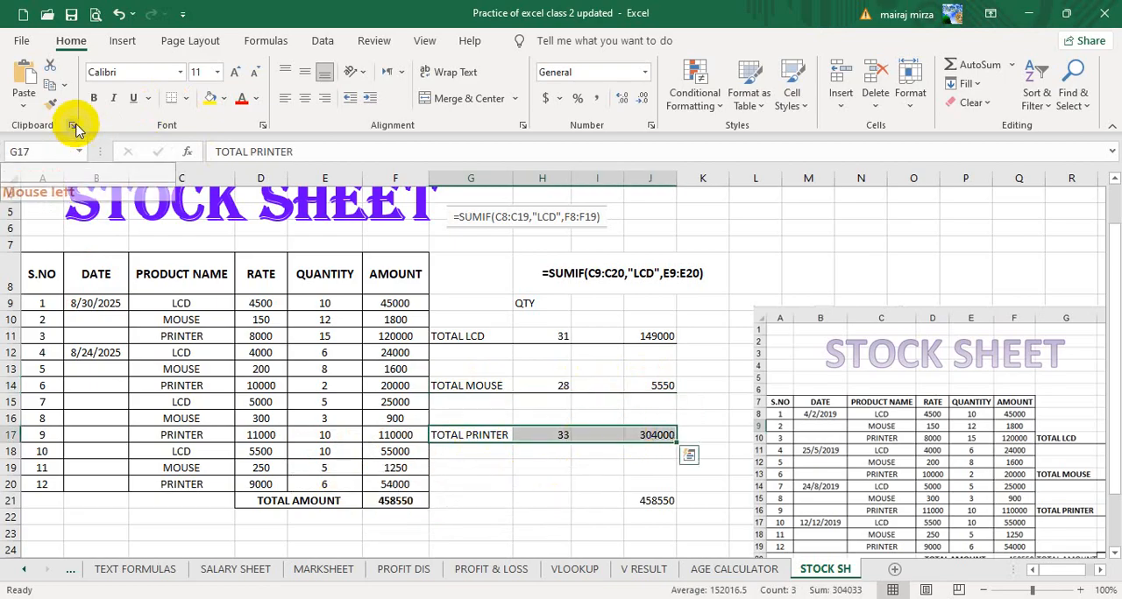
pyautogui.click(175, 100)
# Make the LCD, mouse and printer total rows bold in G11:J11, G14:J14 and G17:J17.
pyautogui.moveTo(465, 336); pyautogui.dragTo(651, 337)
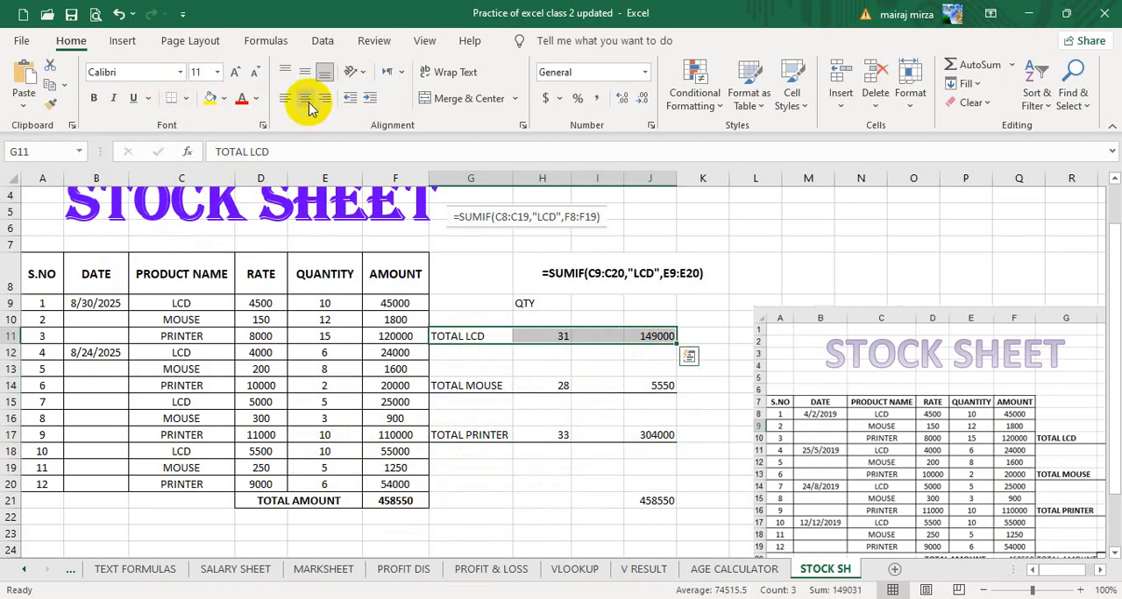
pyautogui.moveTo(466, 386); pyautogui.dragTo(648, 386)
pyautogui.click(93, 98)
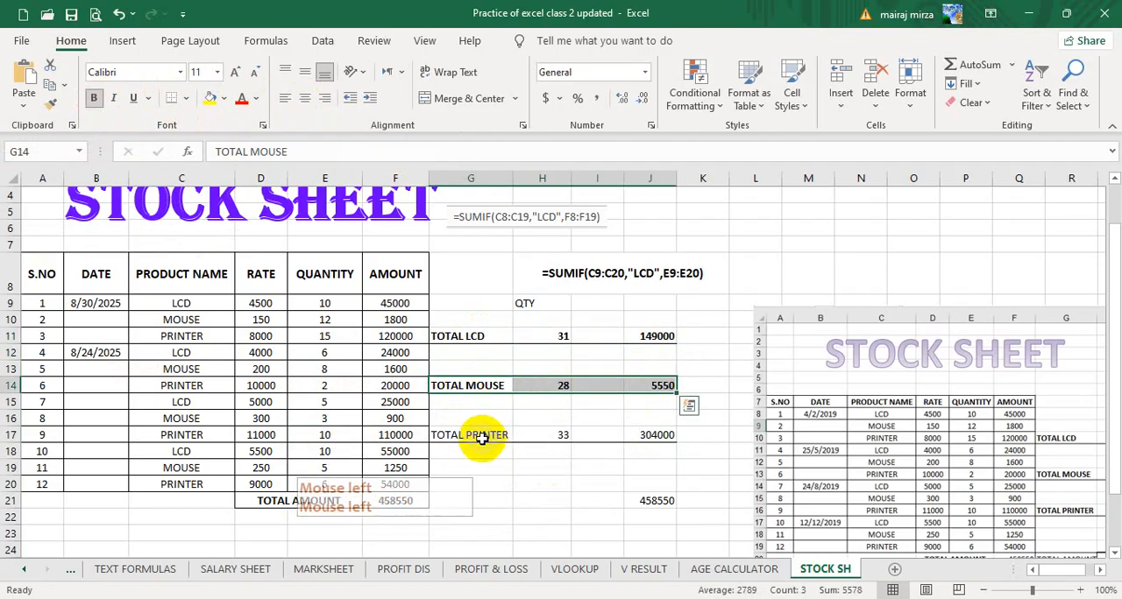
pyautogui.moveTo(465, 435); pyautogui.dragTo(631, 435)
pyautogui.click(93, 97)
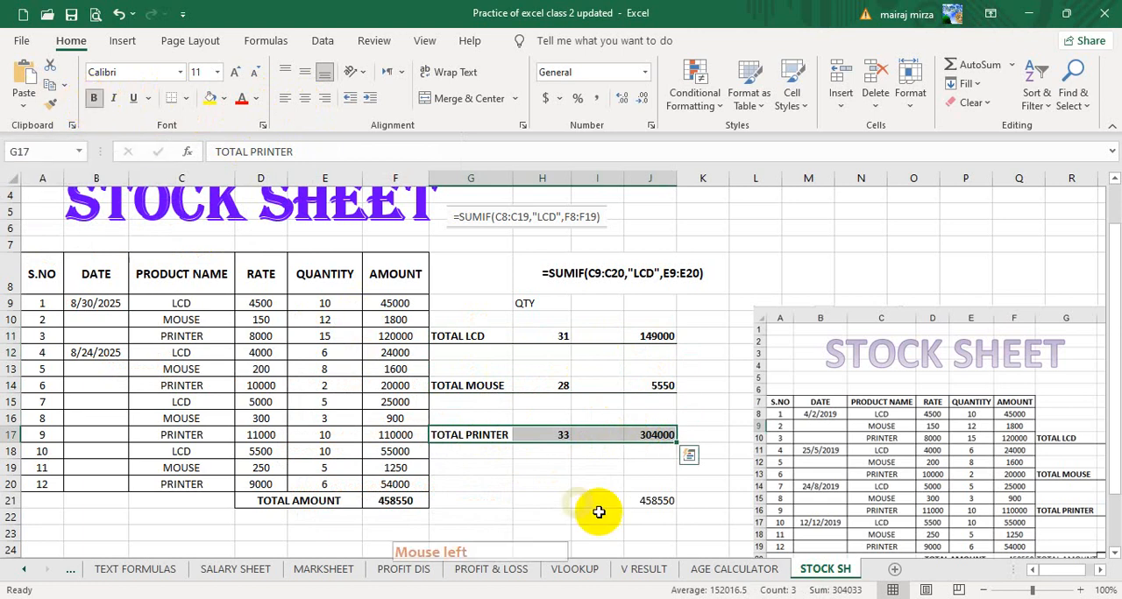
# Centre and bold the combined amount total in J21 and apply Thick Outside Borders to the cell.
pyautogui.click(649, 501)
pyautogui.click(304, 97)
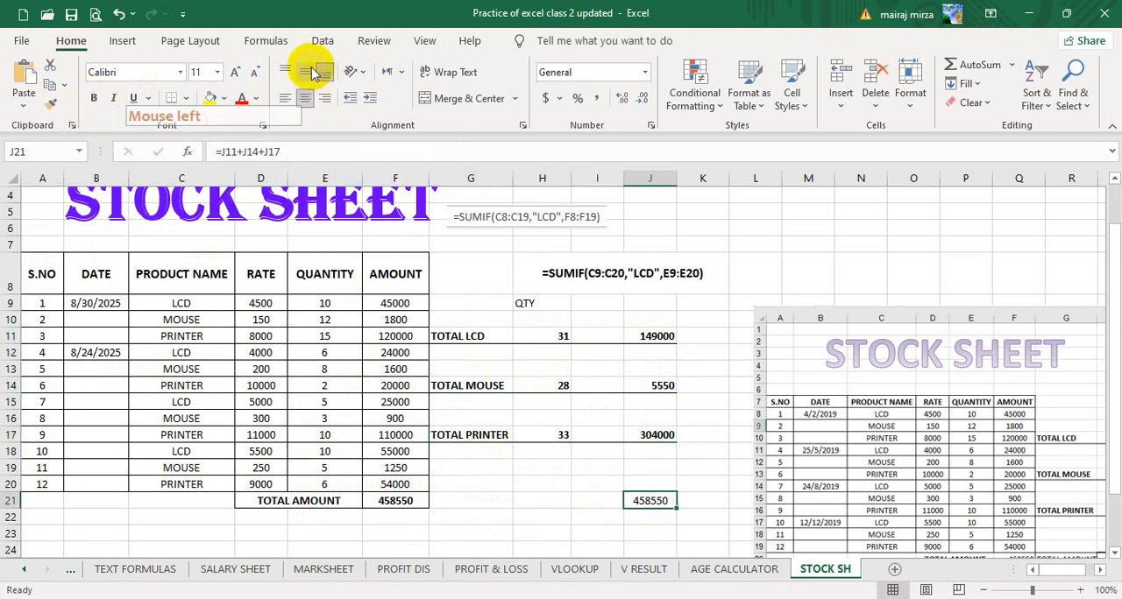
pyautogui.click(185, 99)
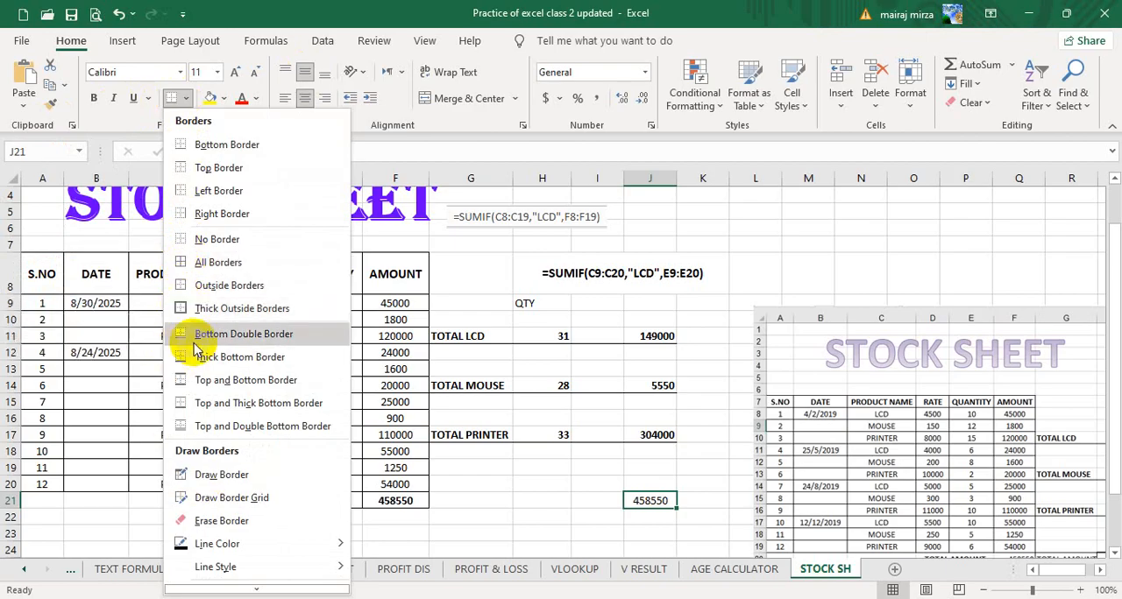
pyautogui.click(210, 314)
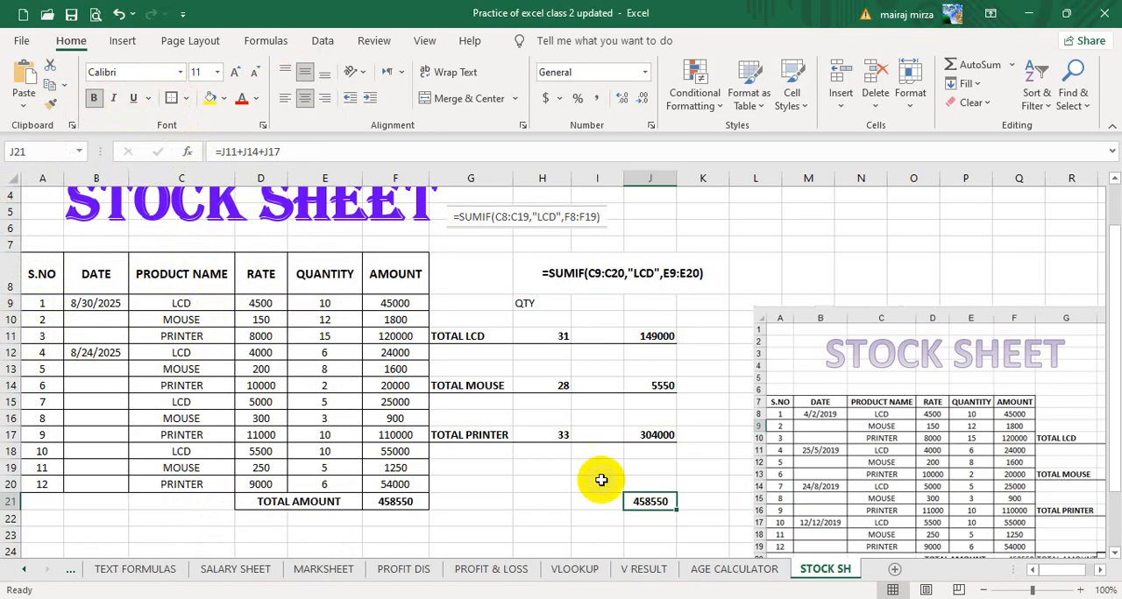
pyautogui.click(548, 484)
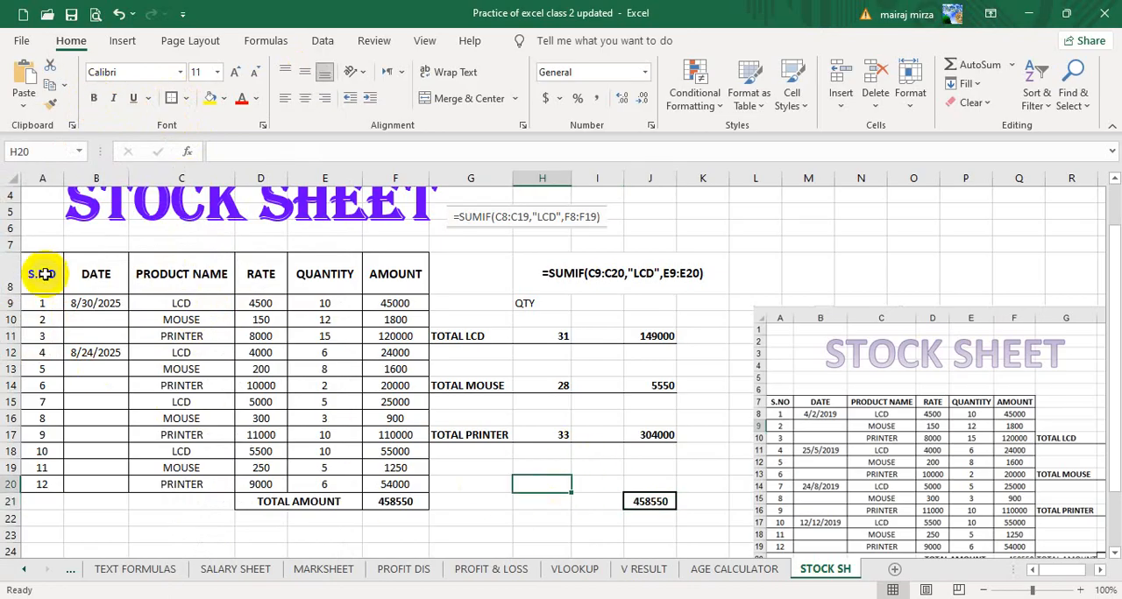
# Apply Thick Outside Borders to the stock table A8:F20 and to the TOTAL AMOUNT row D21:F21.
pyautogui.moveTo(44, 274); pyautogui.dragTo(394, 493)
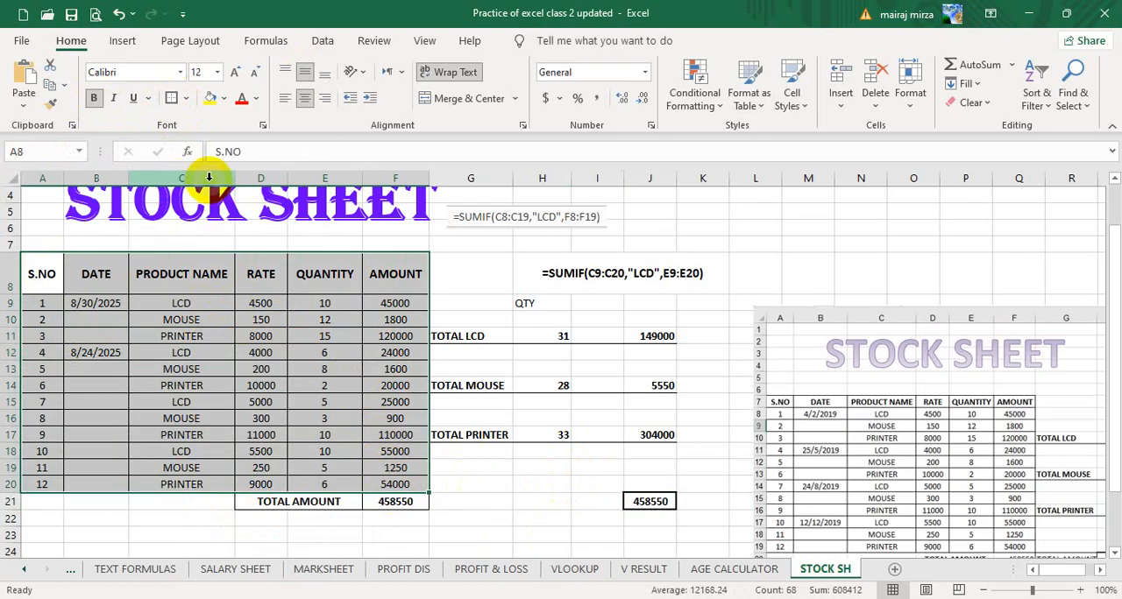
pyautogui.click(173, 98)
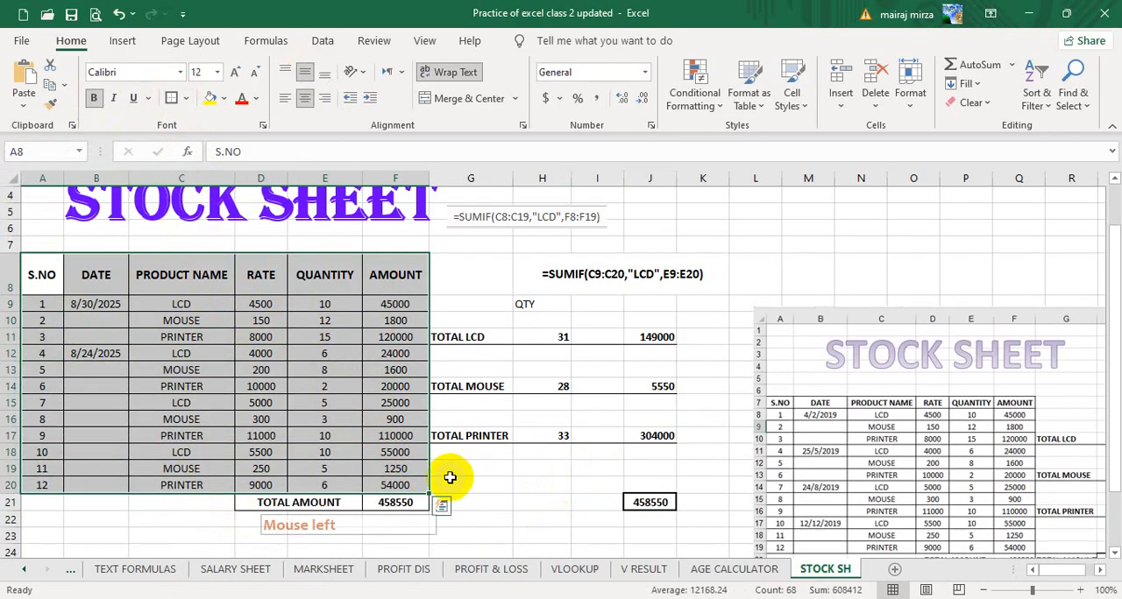
pyautogui.click(523, 521)
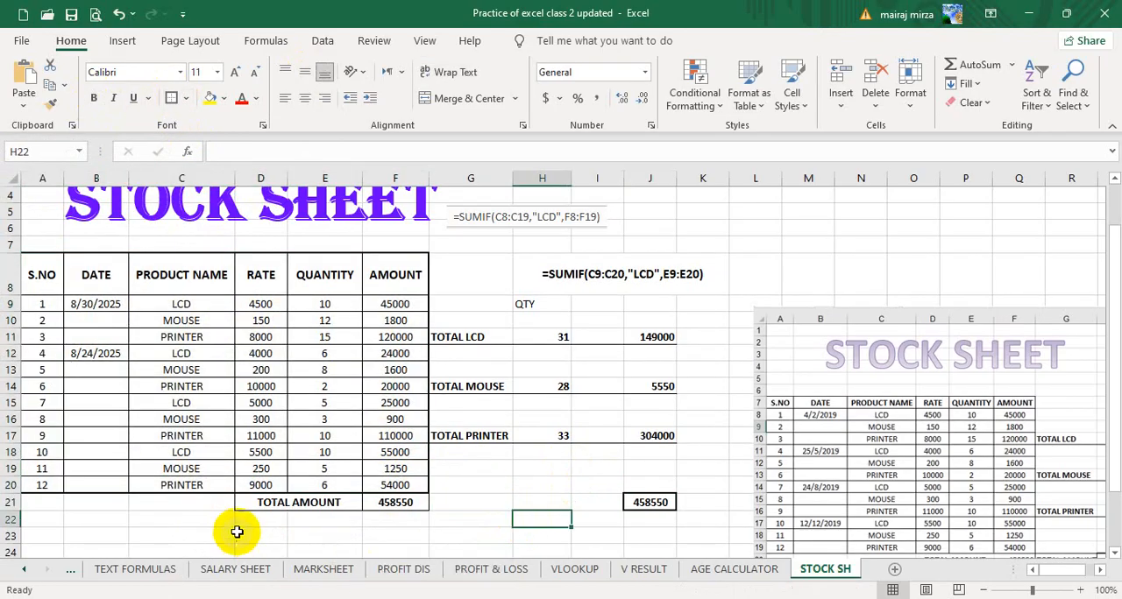
pyautogui.moveTo(271, 501); pyautogui.dragTo(375, 501)
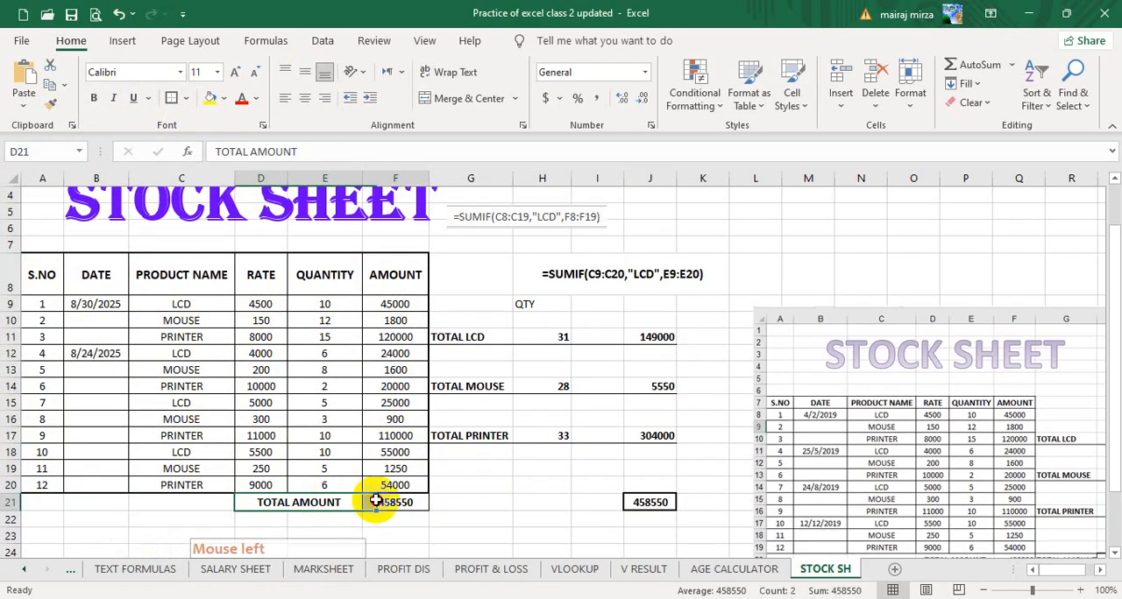
pyautogui.click(172, 100)
pyautogui.click(563, 498)
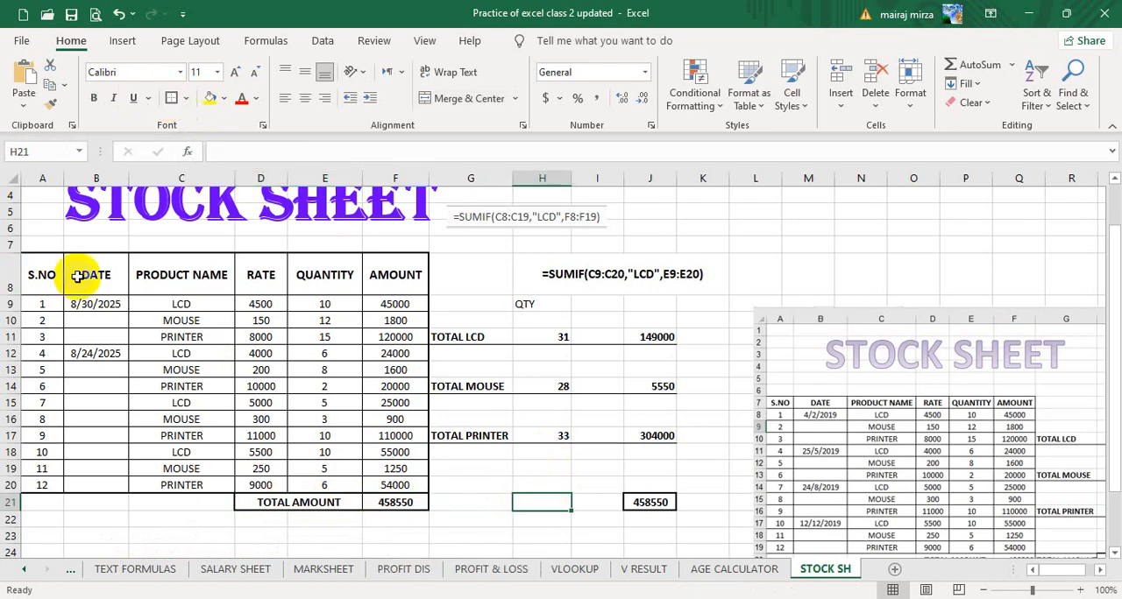
# Apply Thick Outside Borders to the table's header row A8:F8.
pyautogui.moveTo(79, 277); pyautogui.dragTo(390, 277)
pyautogui.click(184, 109)
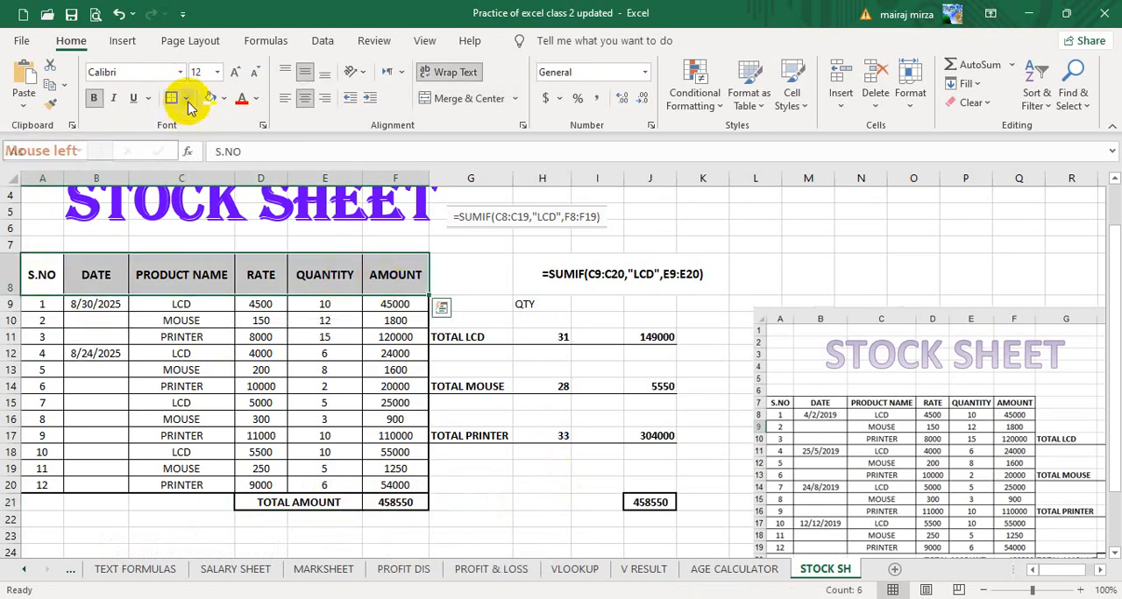
pyautogui.click(189, 99)
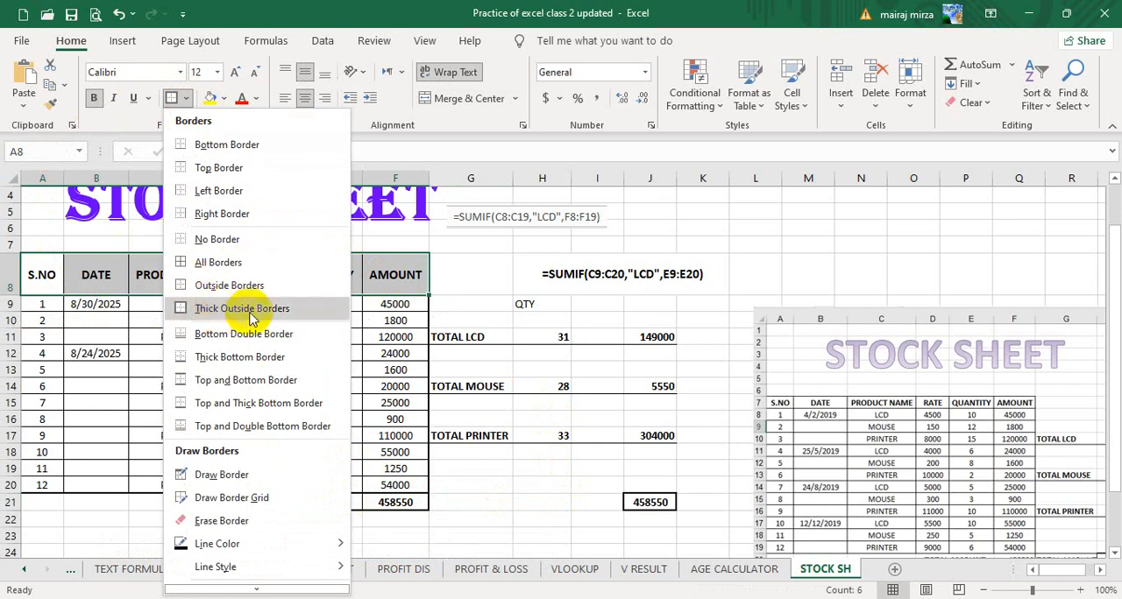
pyautogui.click(184, 311)
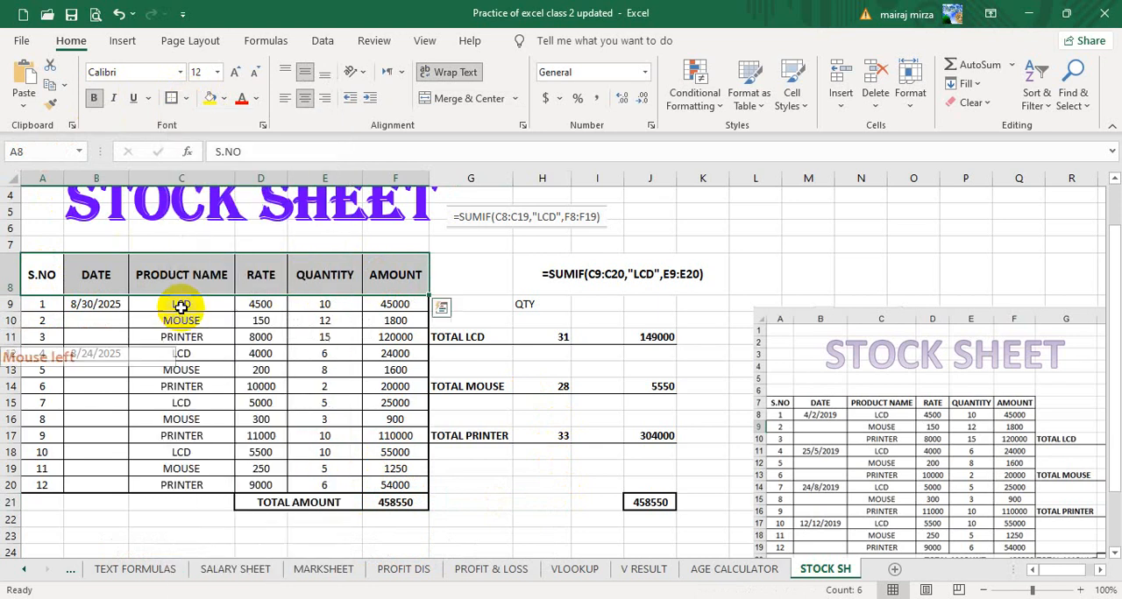
pyautogui.click(759, 248)
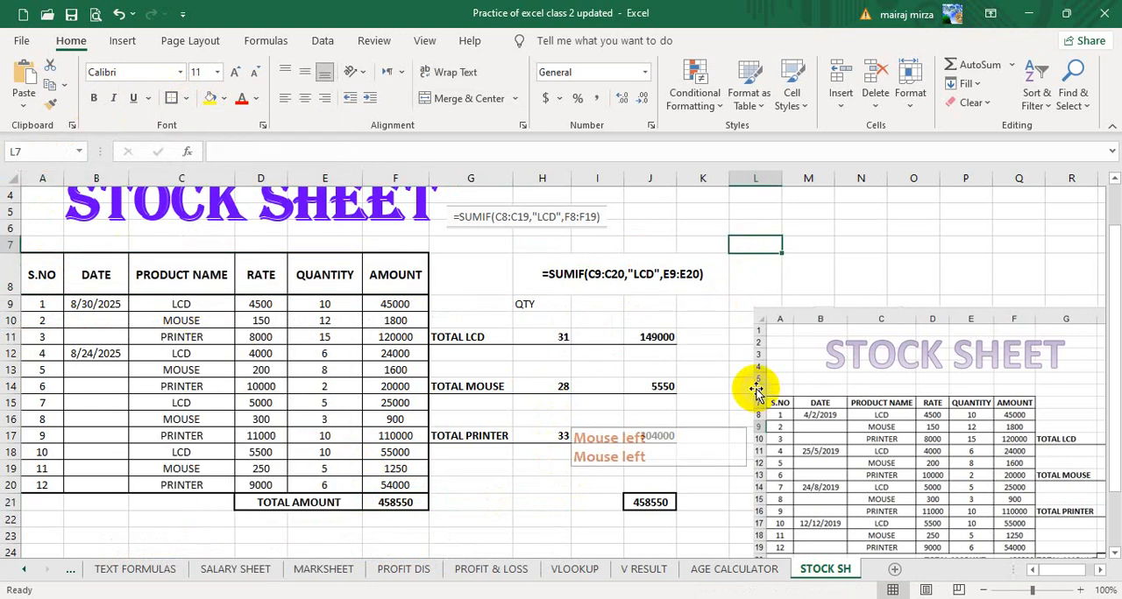
# Centre the QTY heading in H9 horizontally and vertically and make it bold.
pyautogui.click(524, 304)
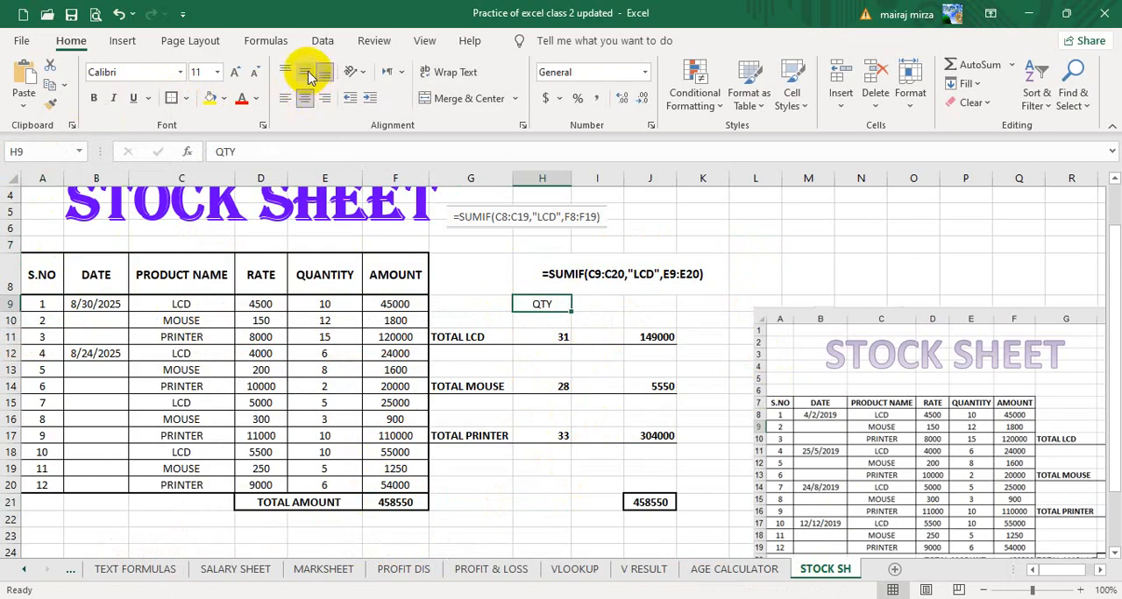
pyautogui.click(94, 98)
pyautogui.click(808, 230)
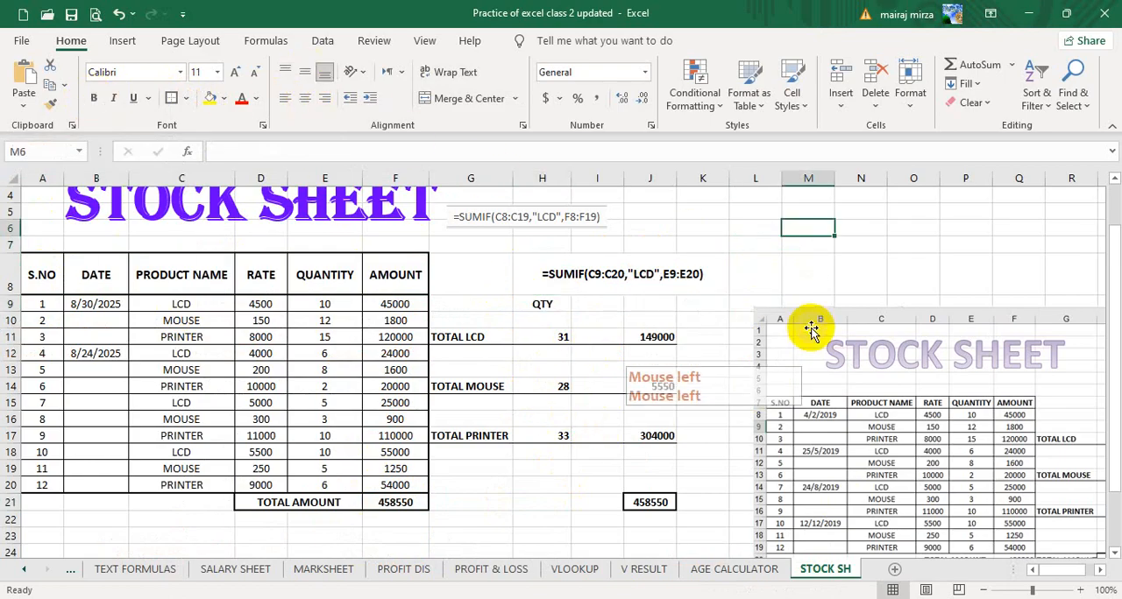
# Review the formatted sheet and check the LCD totals in J11 and H11 and the mouse quantity in H14.
pyautogui.scroll(1, 627, 379)
pyautogui.scroll(-2, 438, 374)
pyautogui.scroll(2, 392, 389)
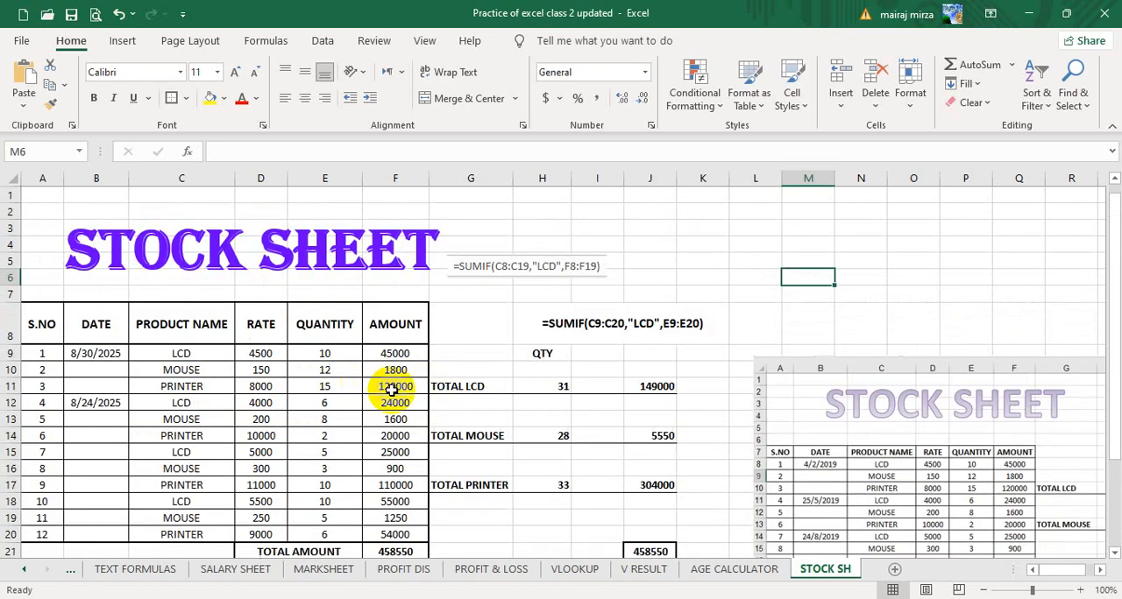
pyautogui.click(819, 337)
pyautogui.scroll(-2, 658, 430)
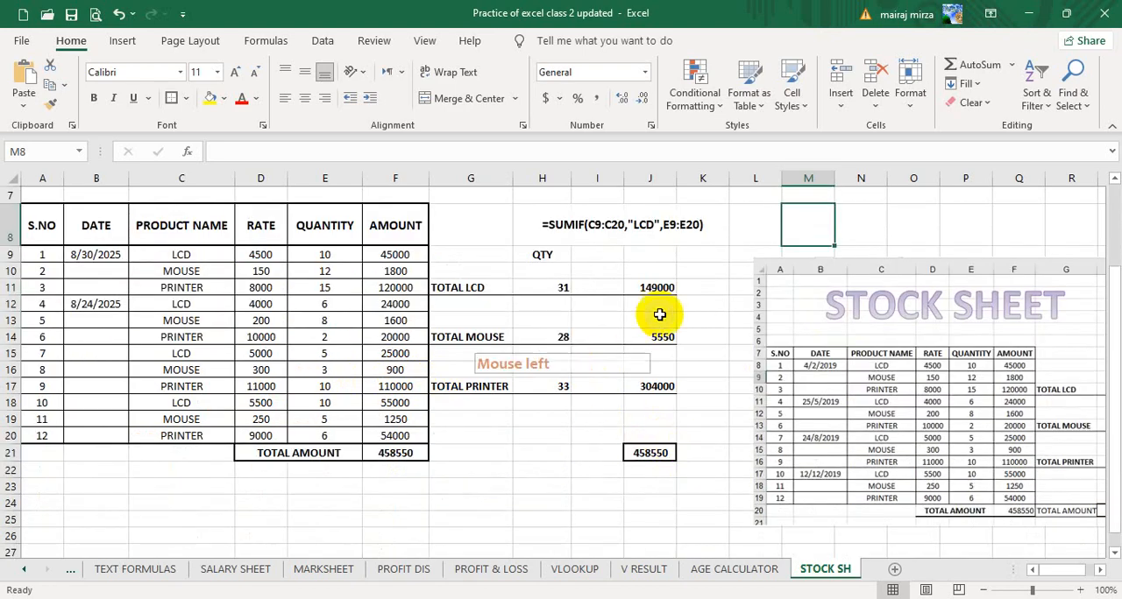
pyautogui.click(656, 288)
pyautogui.click(559, 286)
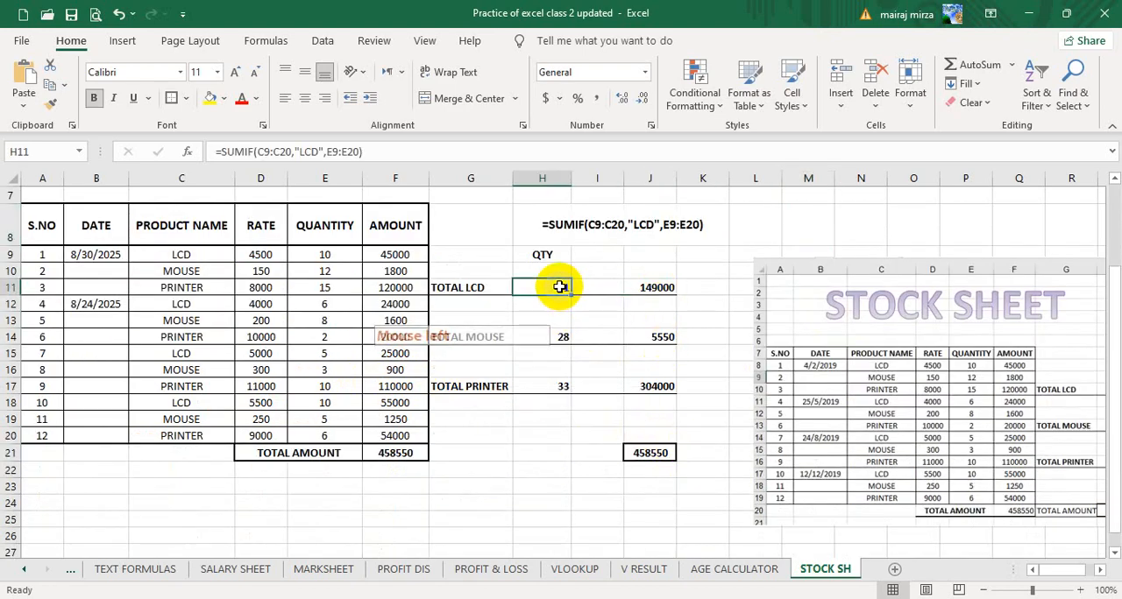
pyautogui.click(564, 334)
# Enter the heading AMOUNT in J9 and copy the formatting of the QTY heading in H9 onto it.
pyautogui.click(654, 257)
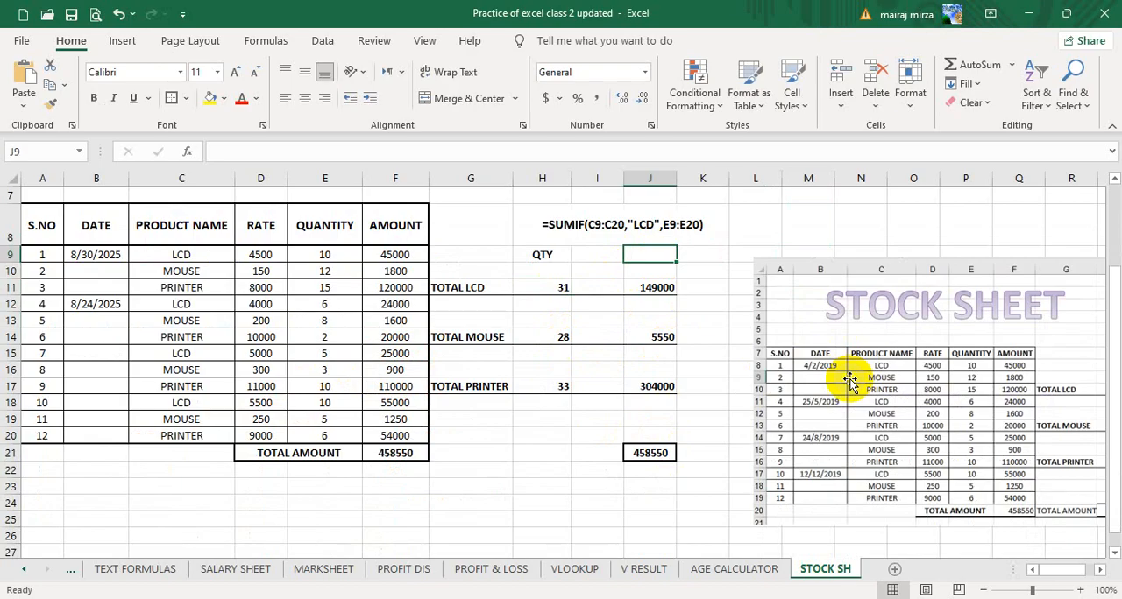
pyautogui.write('AMOUNT')
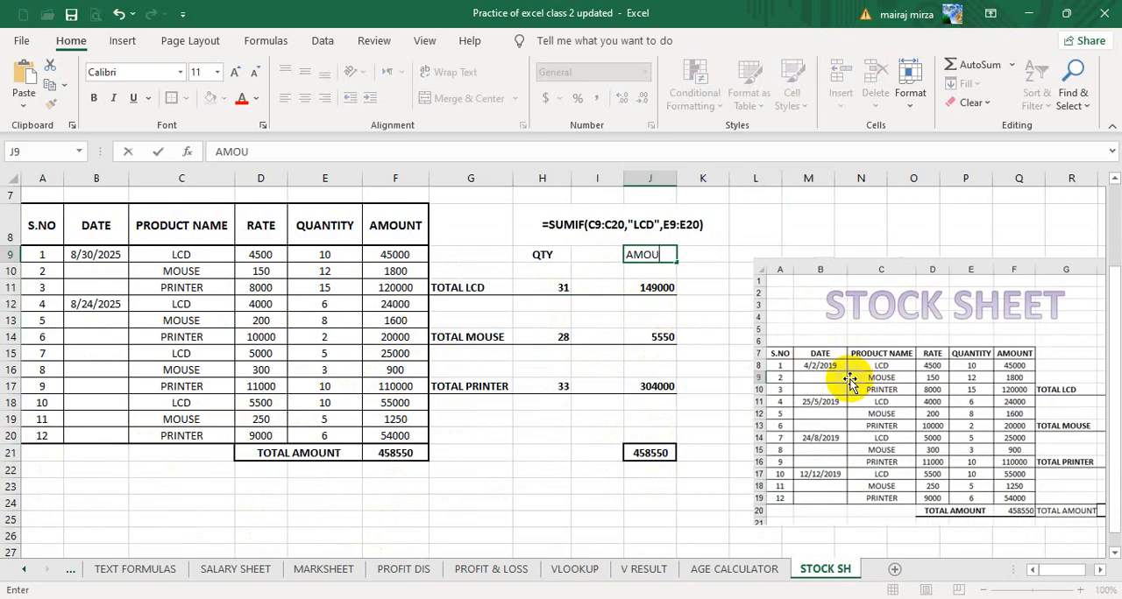
pyautogui.click(544, 255)
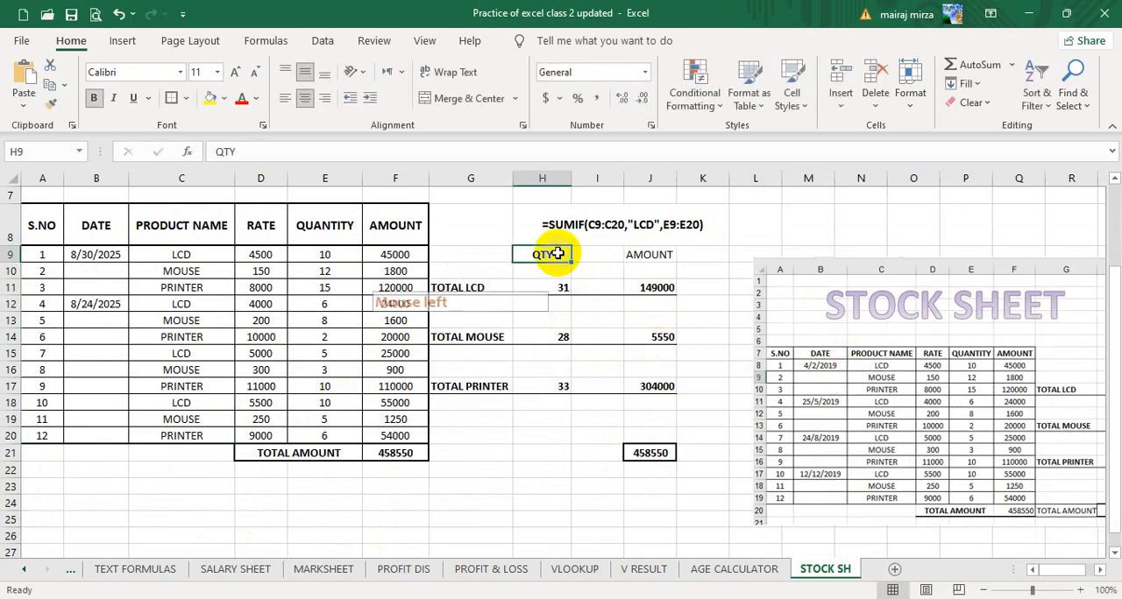
pyautogui.click(58, 105)
pyautogui.click(648, 255)
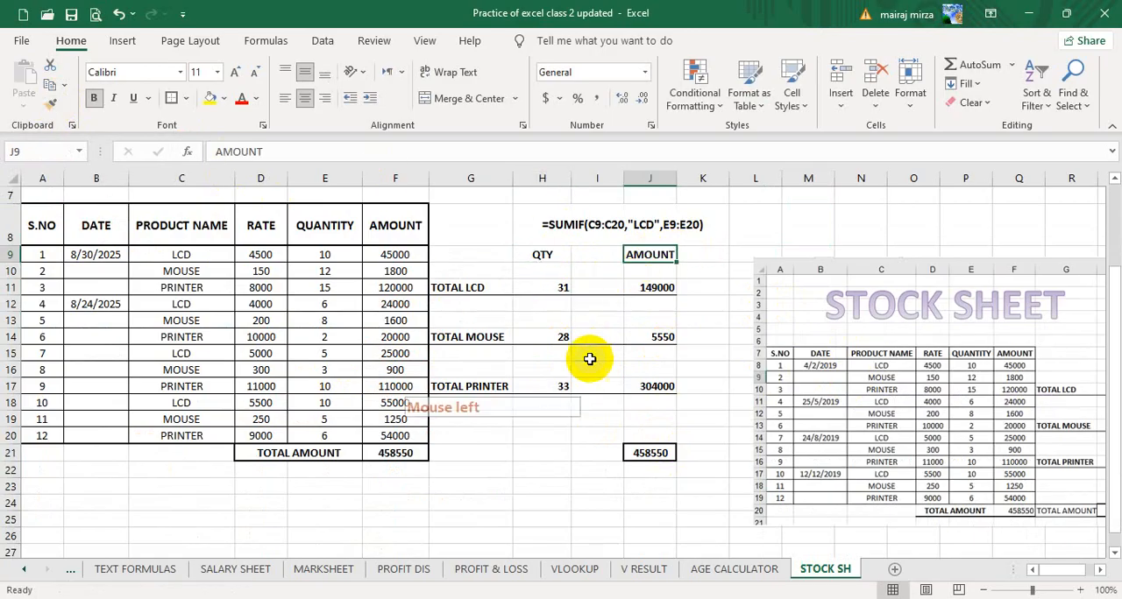
# Widen column J slightly and increase the height of row 9 slightly to fit the headings.
pyautogui.moveTo(678, 179); pyautogui.dragTo(682, 179)
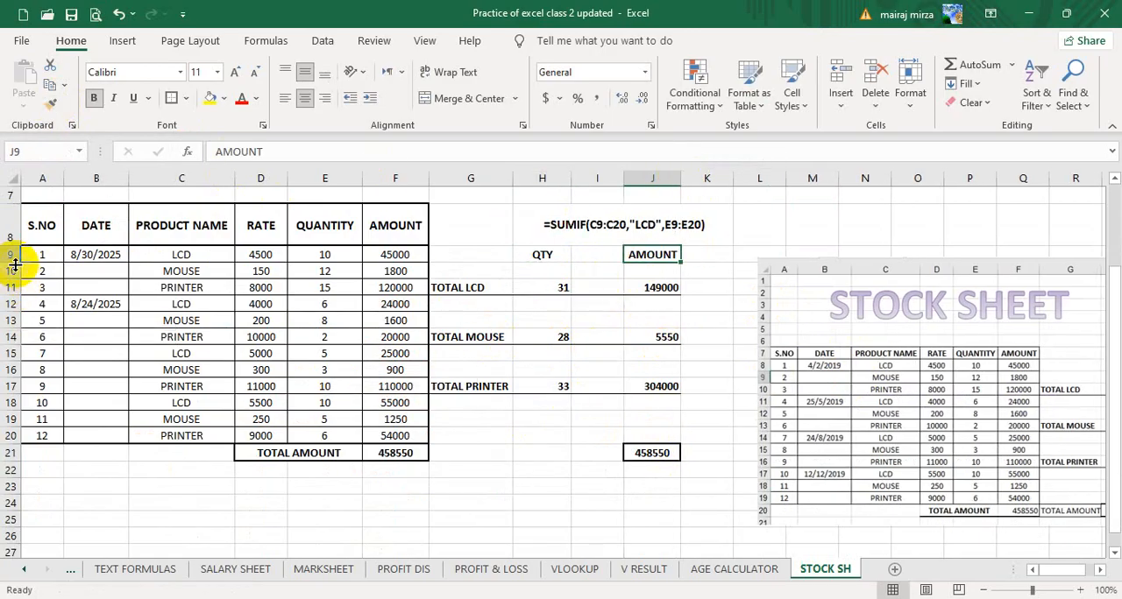
pyautogui.moveTo(15, 263); pyautogui.dragTo(15, 267)
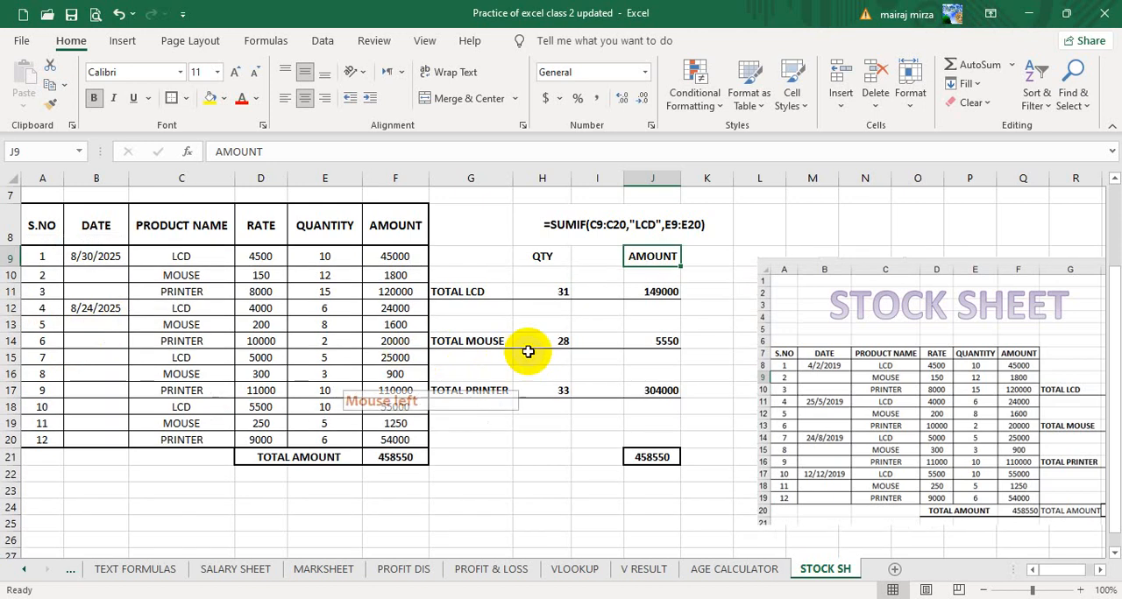
pyautogui.click(724, 272)
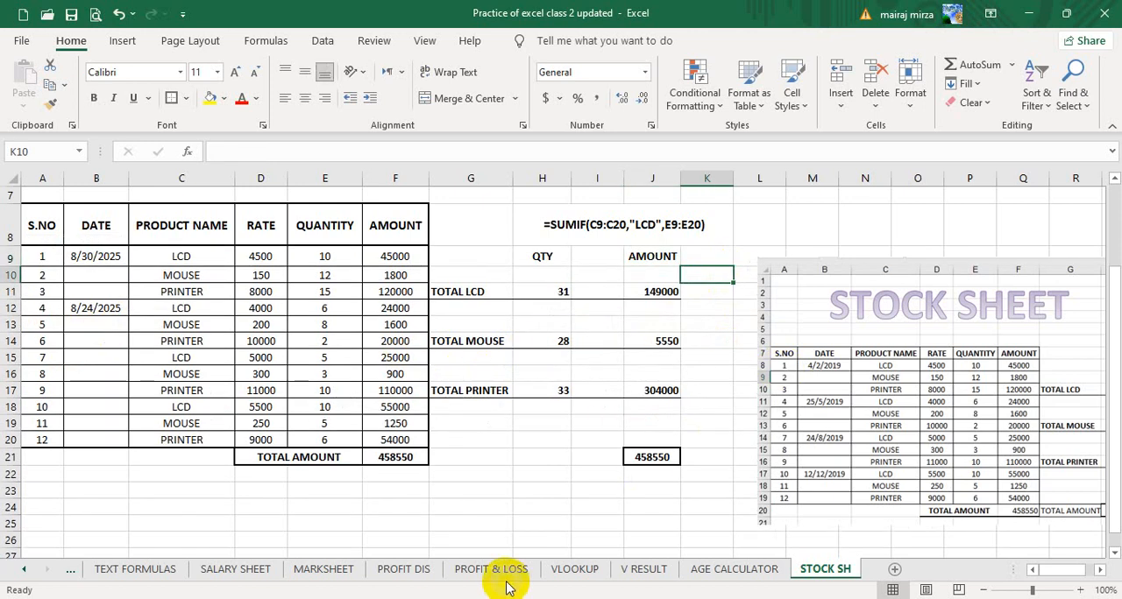
# Shift the reference picture up and closer to the totals, and switch to the browser window with WhatsApp Web.
pyautogui.click(472, 487)
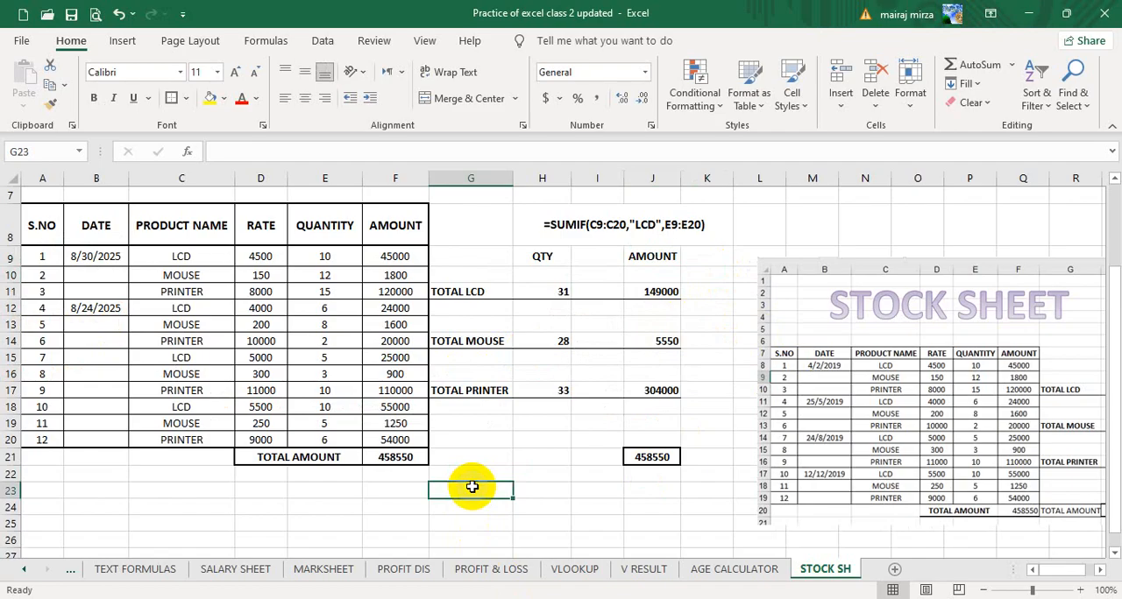
pyautogui.moveTo(879, 364); pyautogui.dragTo(858, 325)
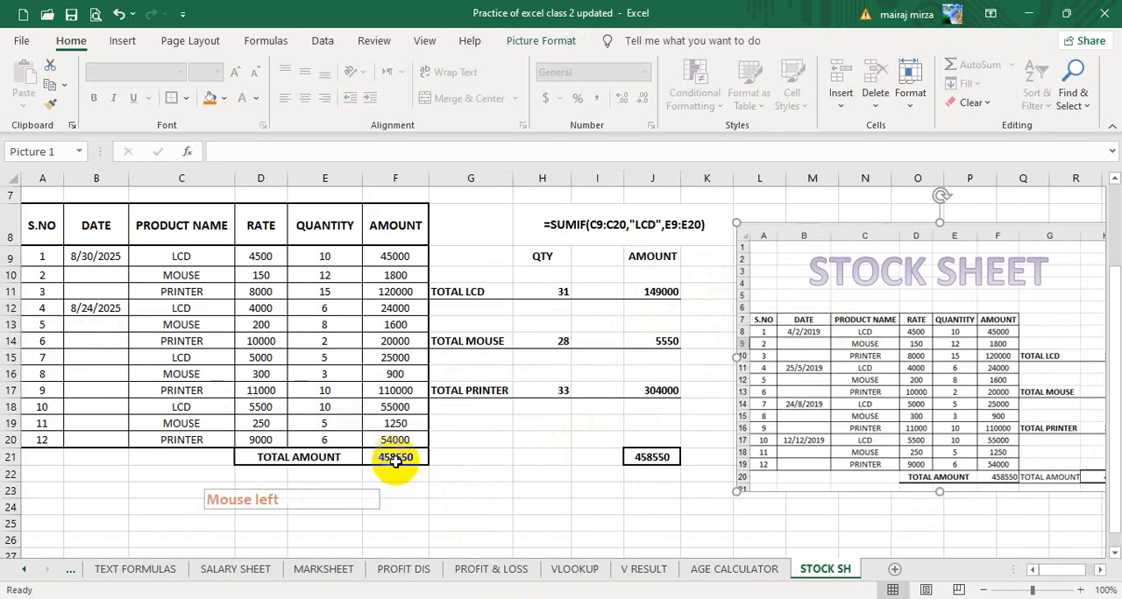
pyautogui.click(468, 507)
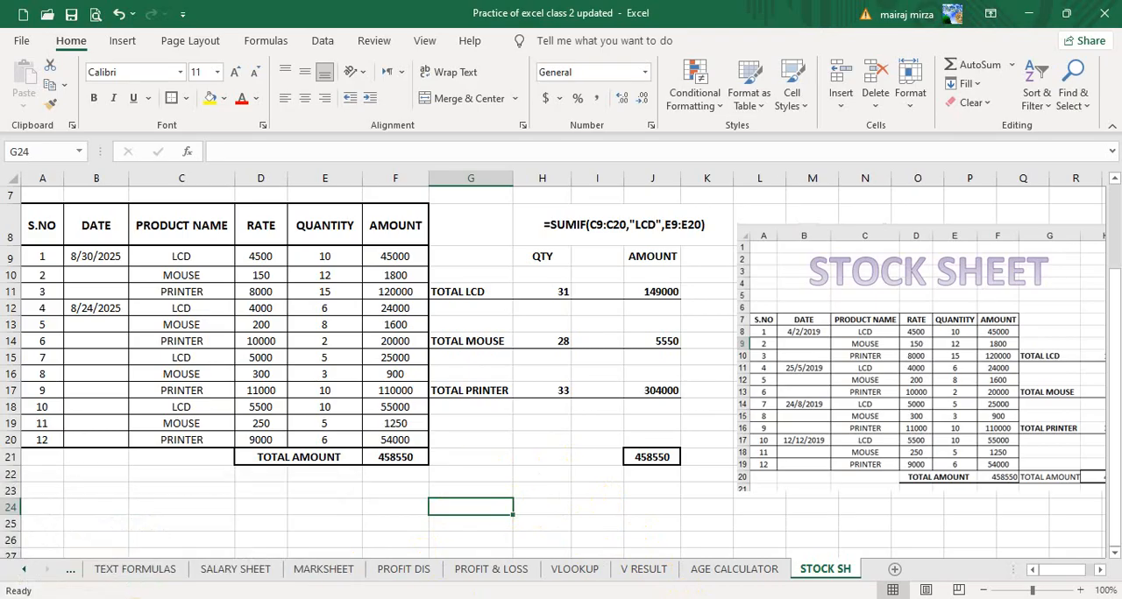
pyautogui.click(131, 561)
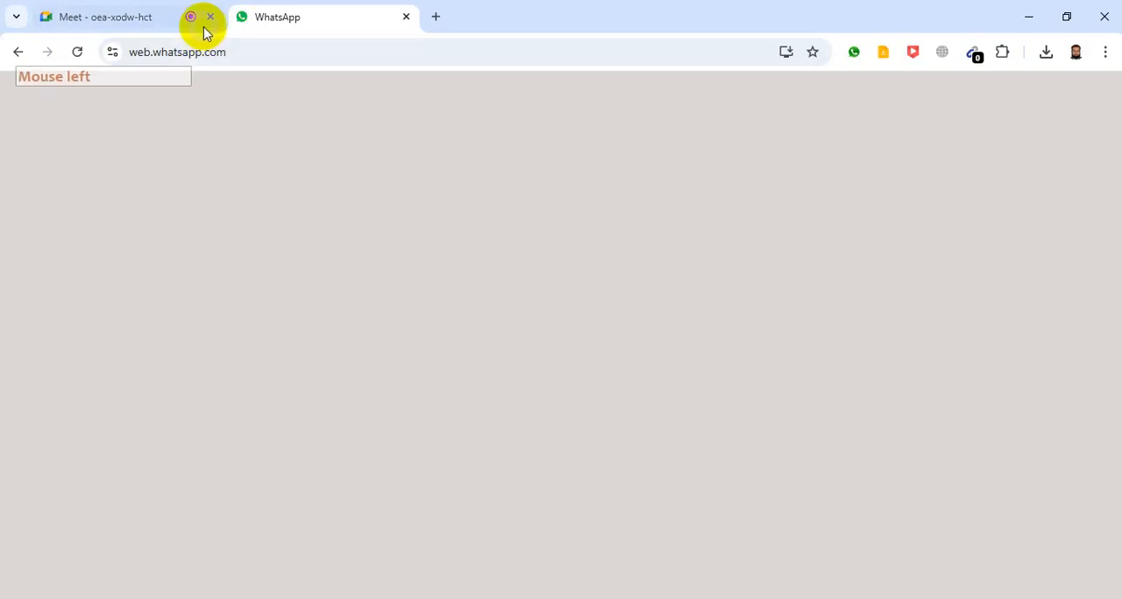